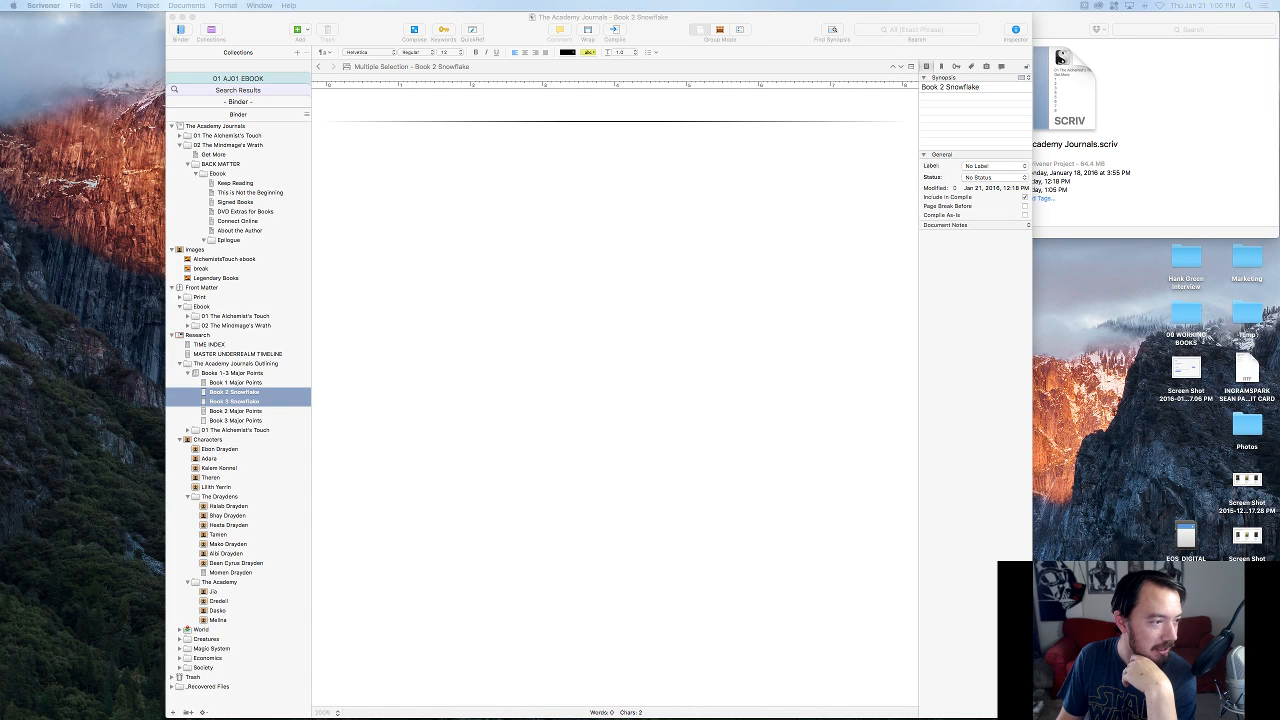
- Move the project window over and stretch it to fill the full width of the screen
{"action": "left_click", "coordinate": [786, 19]}
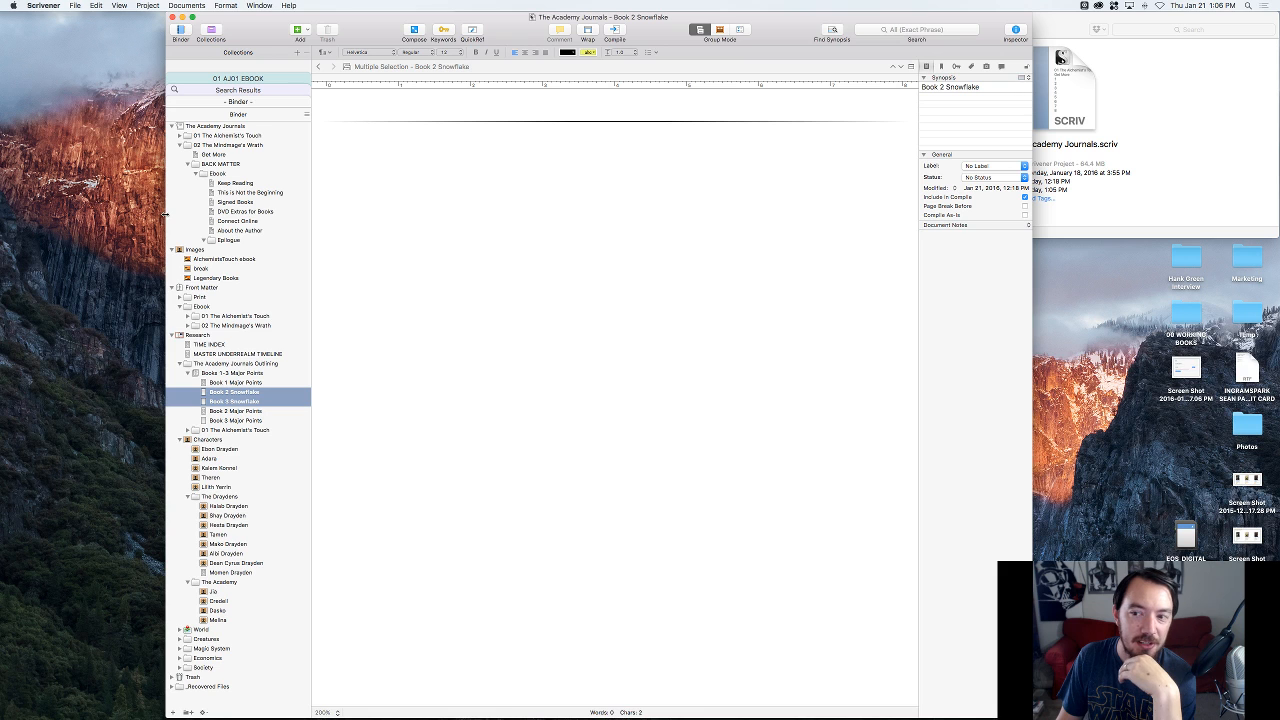
{"action": "left_click_drag", "start_coordinate": [788, 24], "coordinate": [1035, 3]}
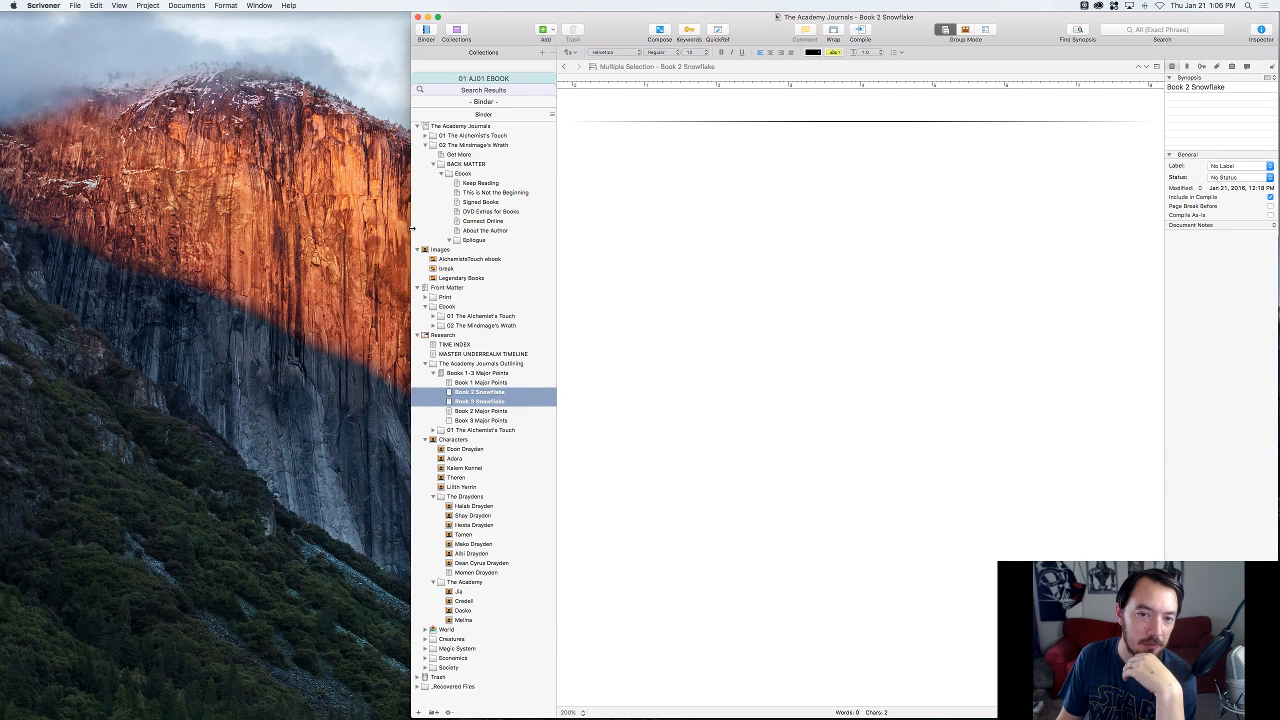
{"action": "left_click_drag", "start_coordinate": [413, 230], "coordinate": [2, 237]}
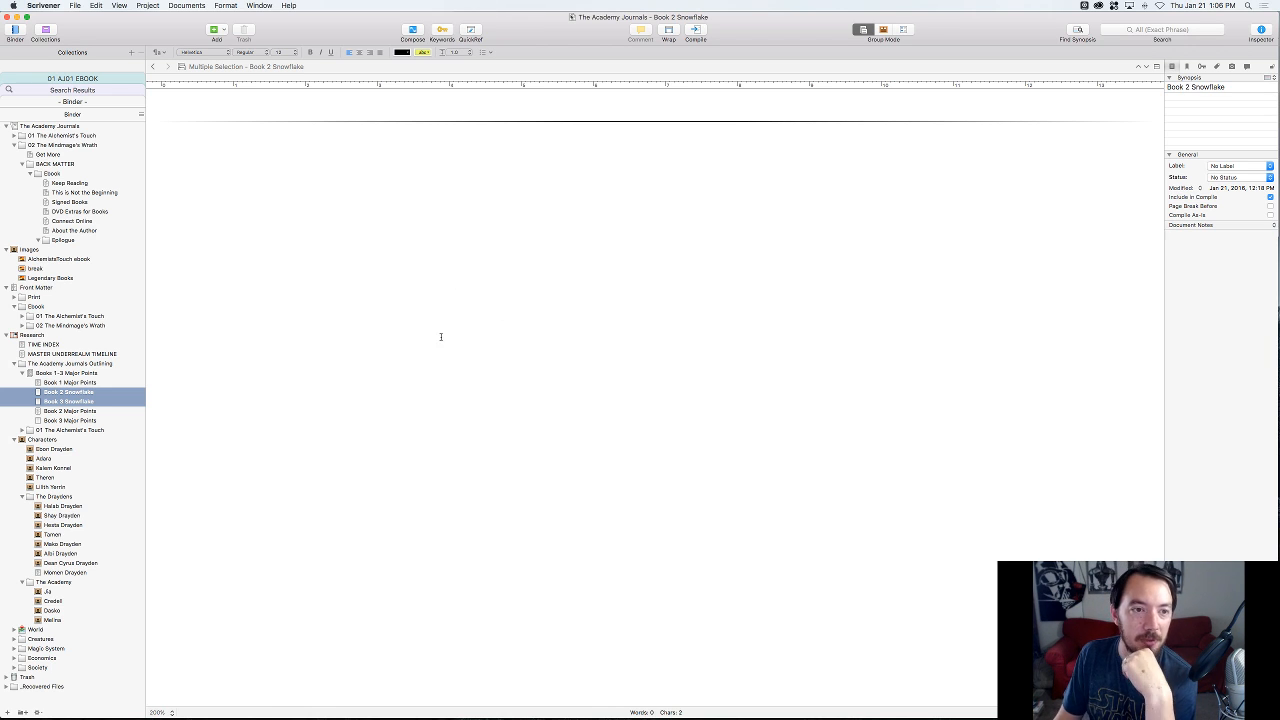
- Collapse 02 The Mindmage's Wrath, expand 01 The Alchemist's Touch, and view its ebook front matter and combined manuscript
{"action": "left_click", "coordinate": [14, 146]}
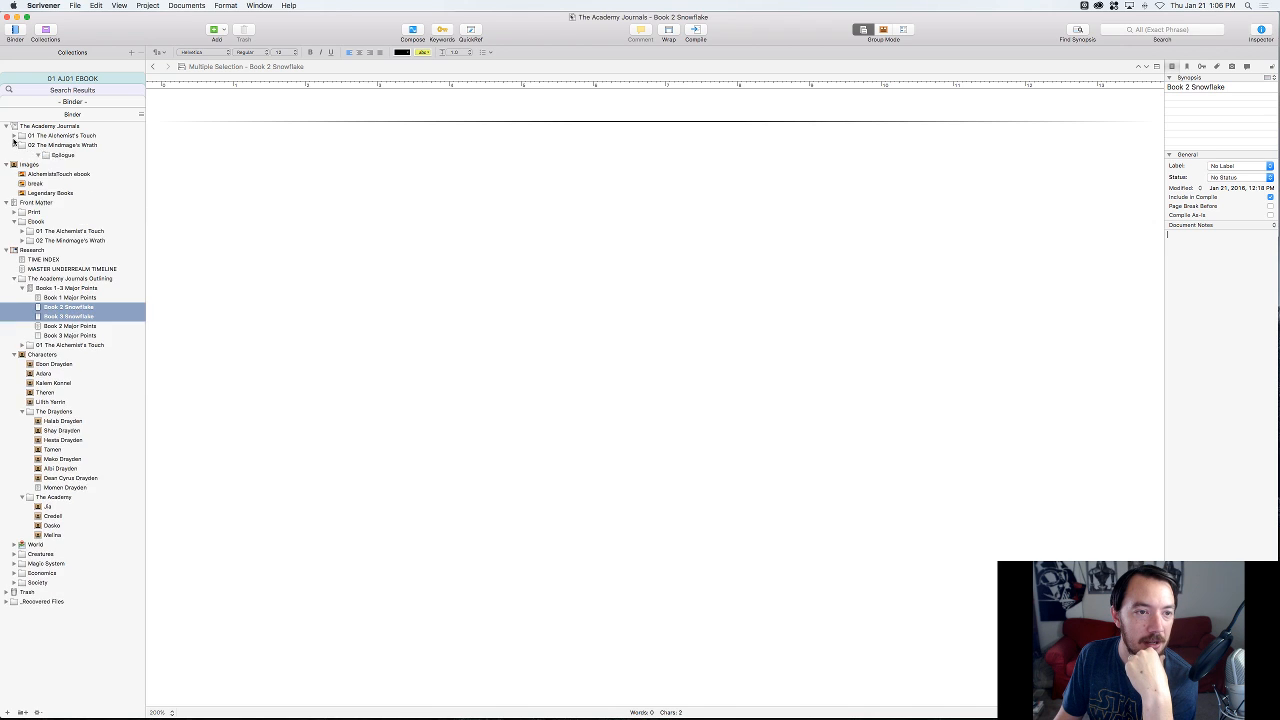
{"action": "left_click", "coordinate": [14, 136]}
{"action": "left_click", "coordinate": [40, 136]}
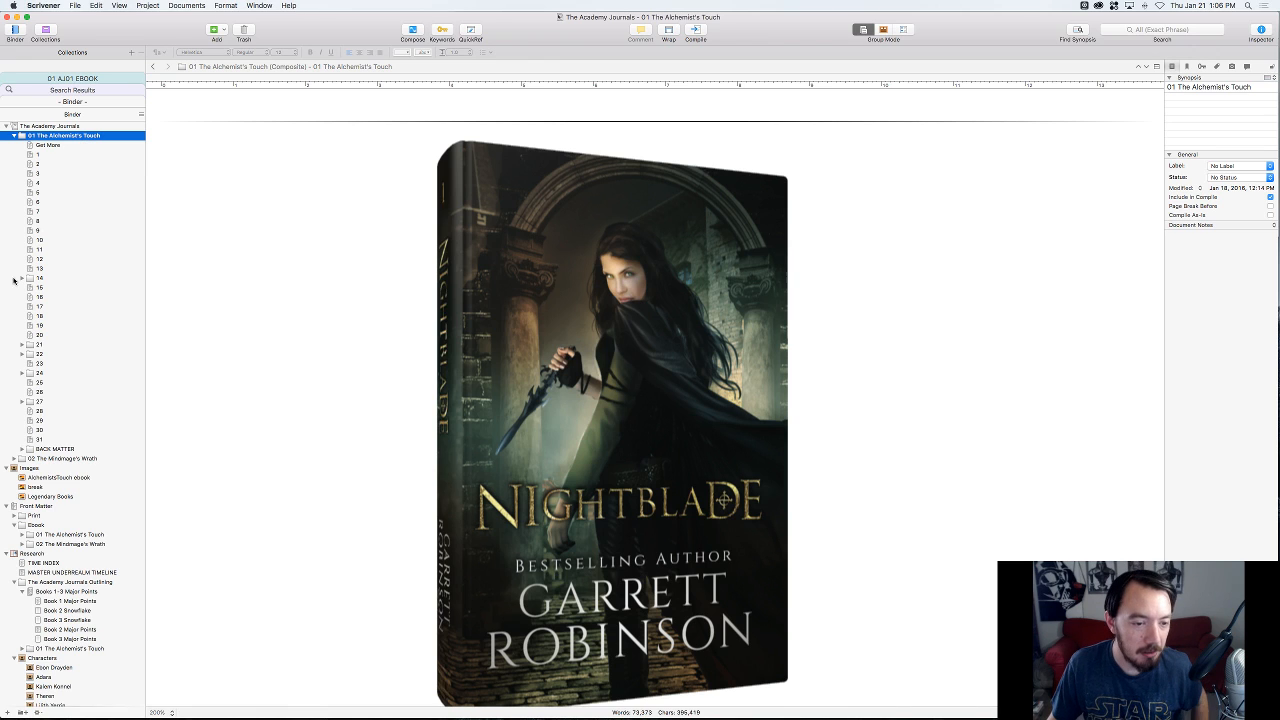
{"action": "left_click", "coordinate": [30, 535]}
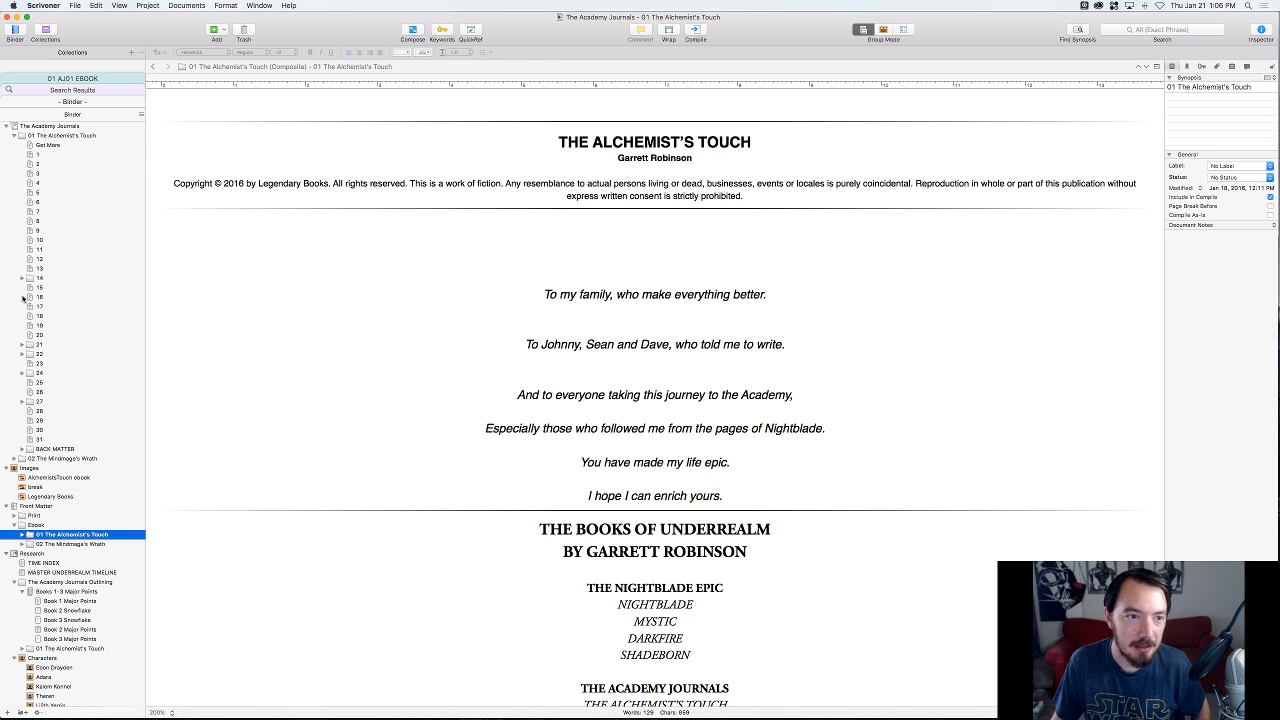
{"action": "left_click", "coordinate": [38, 137]}
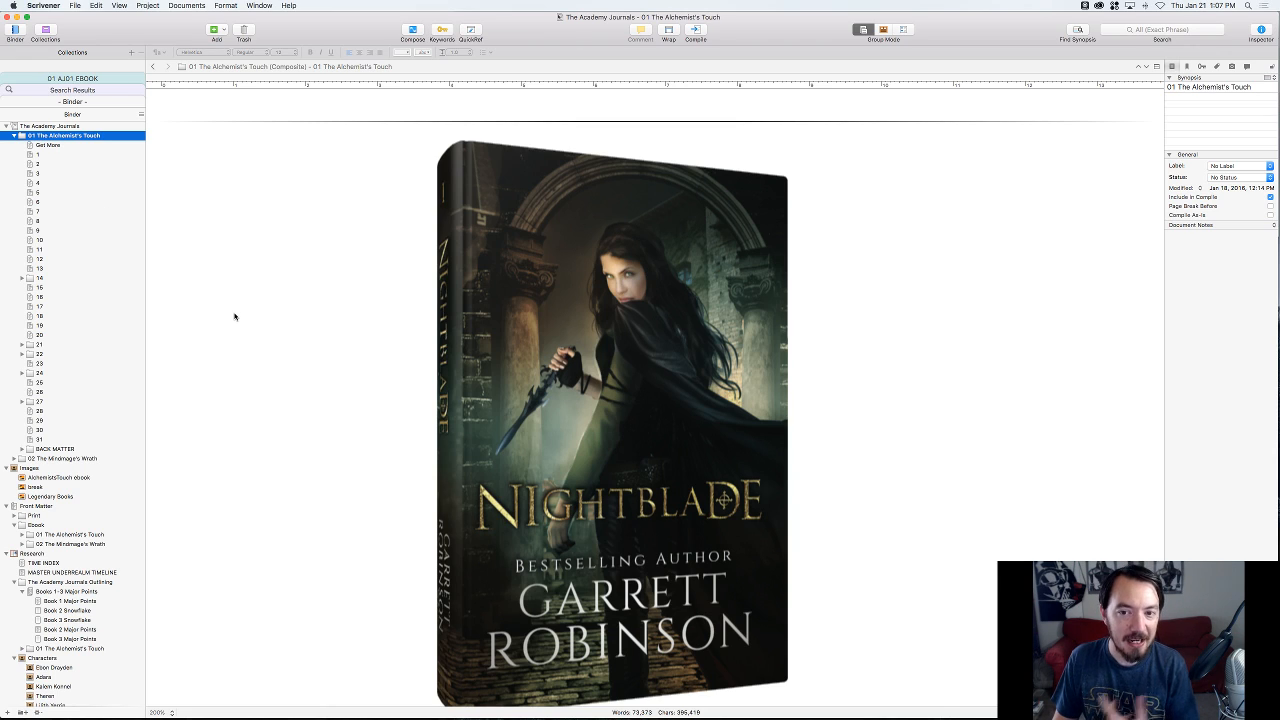
{"action": "scroll", "coordinate": [243, 299], "scroll_direction": "down", "scroll_amount": 10}
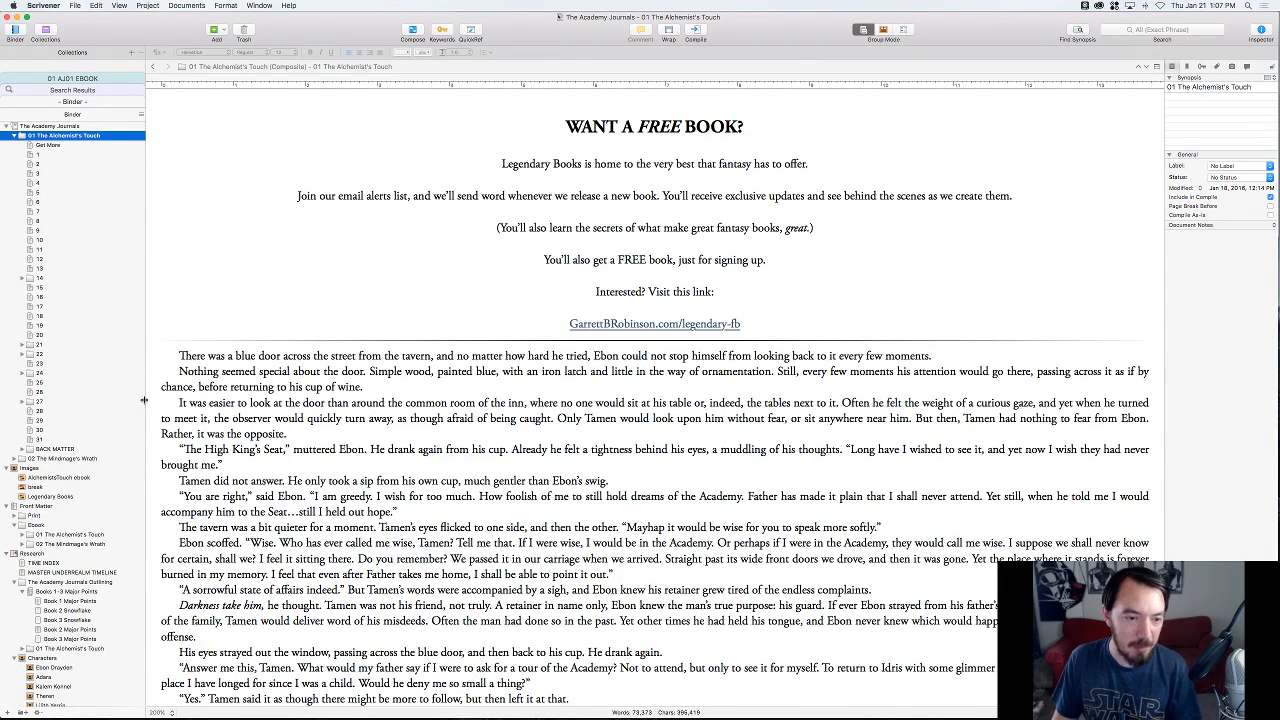
- Expand the BACK MATTER folder of The Alchemist's Touch and its Ebook subfolder to show the book's full structure
{"action": "left_click", "coordinate": [22, 450]}
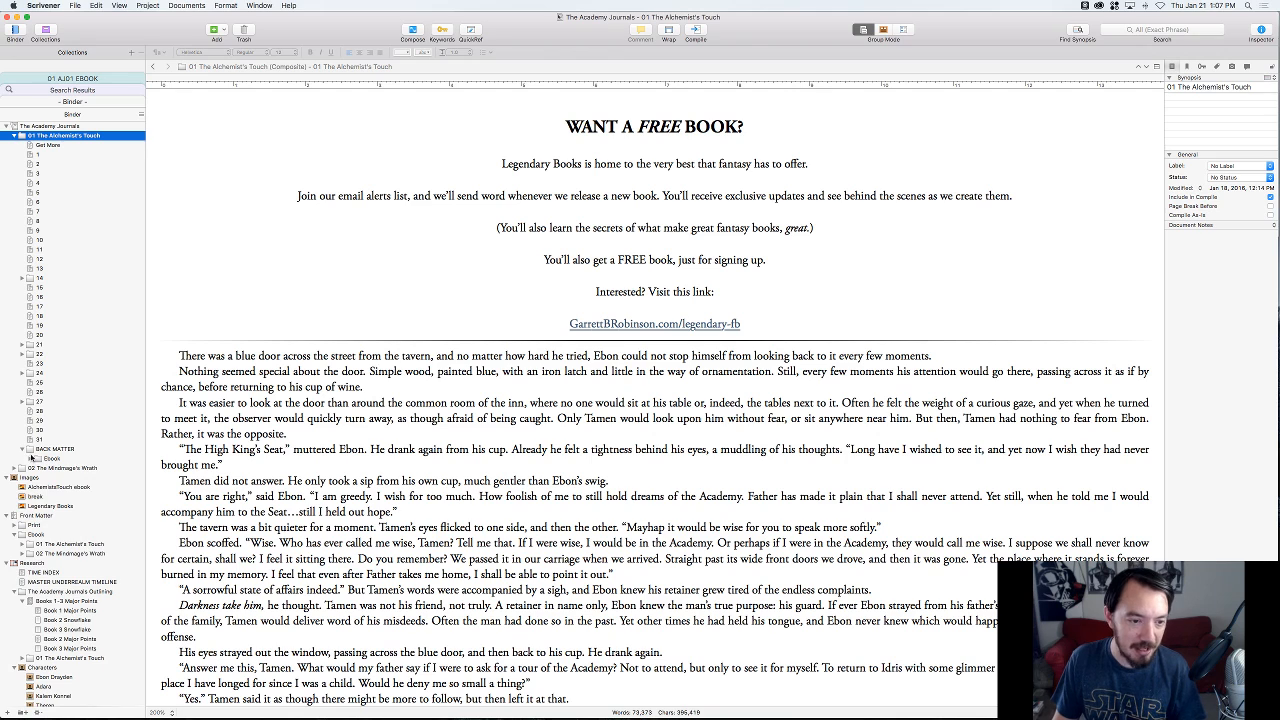
{"action": "left_click", "coordinate": [30, 458]}
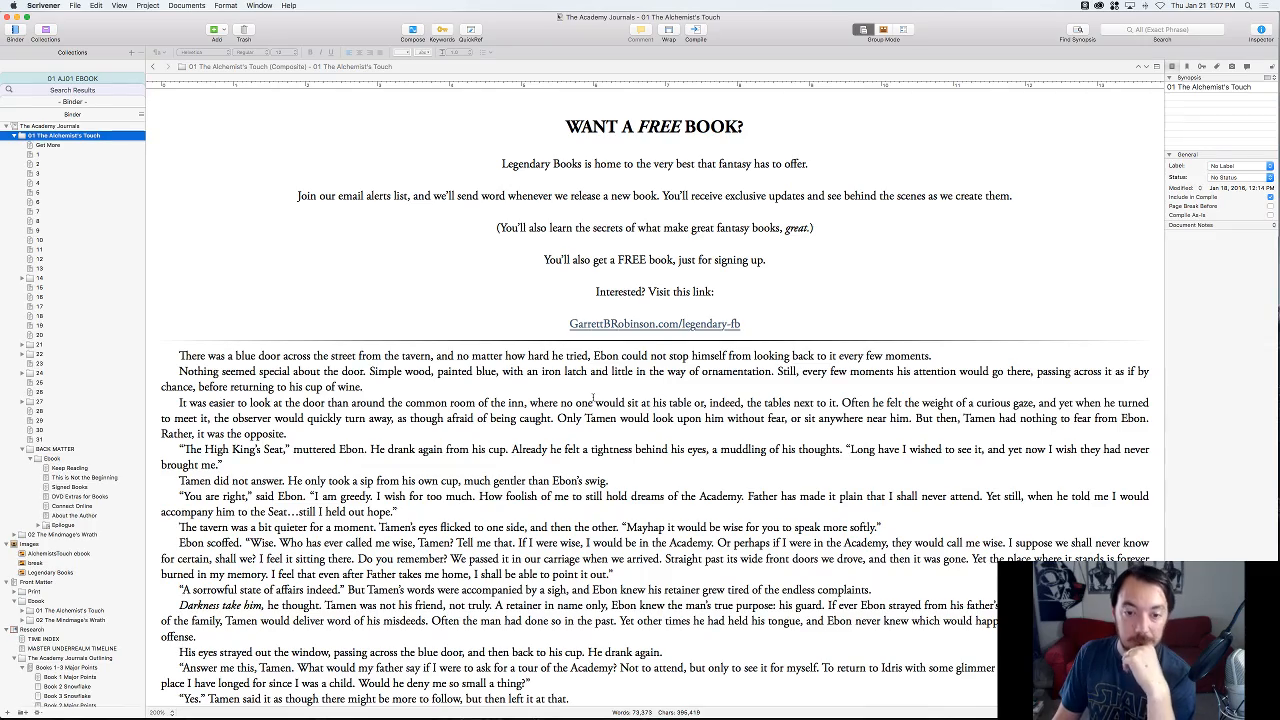
{"action": "scroll", "coordinate": [593, 397], "scroll_direction": "down", "scroll_amount": 3}
{"action": "scroll", "coordinate": [593, 397], "scroll_direction": "up", "scroll_amount": 3}
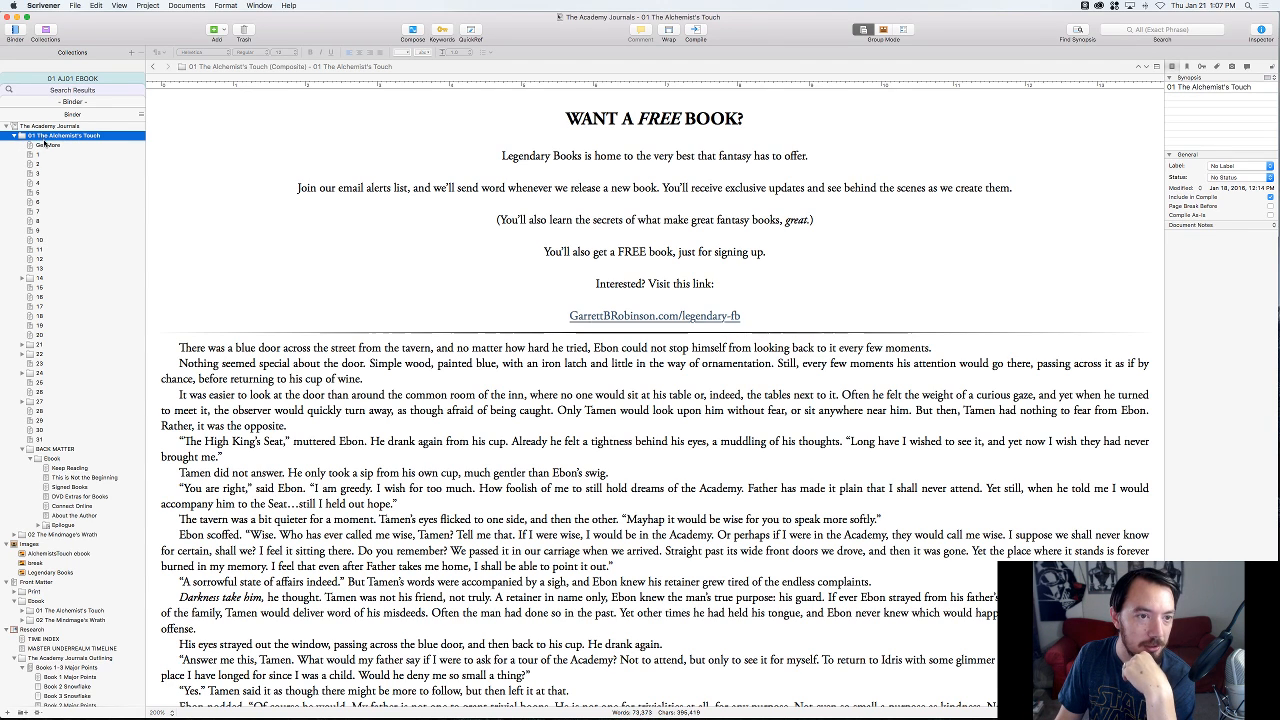
{"action": "left_click", "coordinate": [13, 136]}
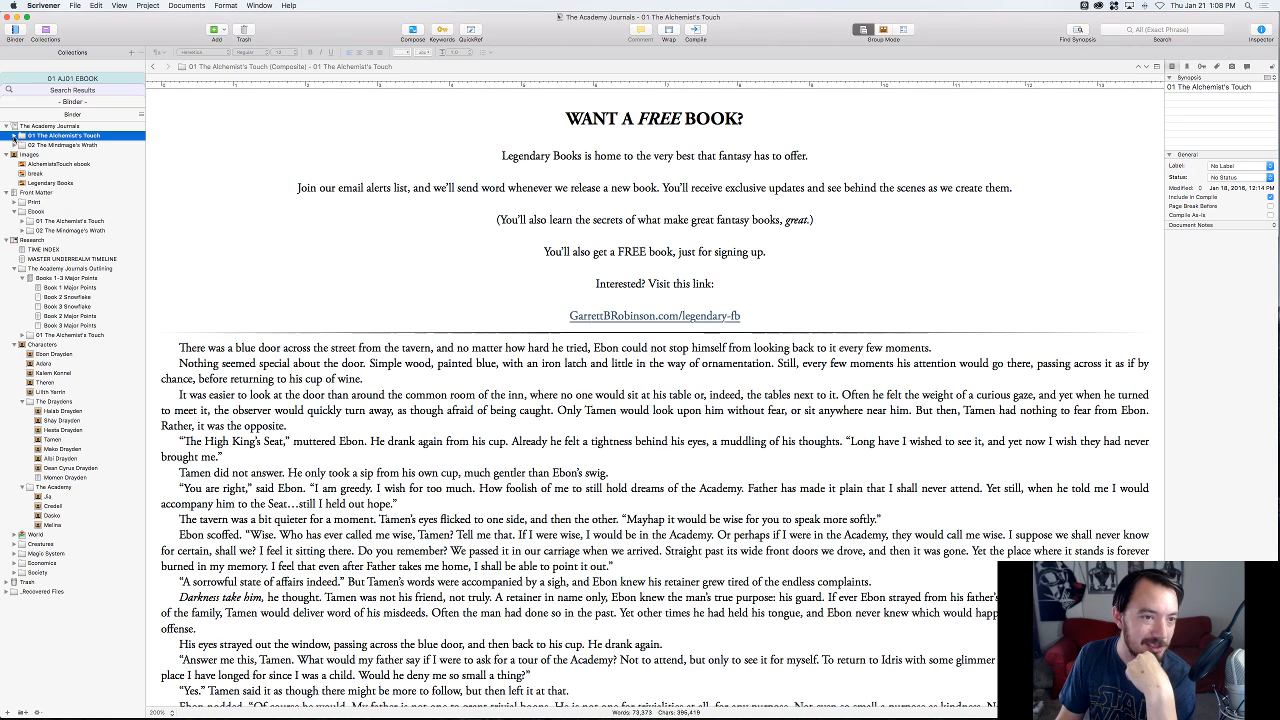
{"action": "left_click", "coordinate": [13, 136]}
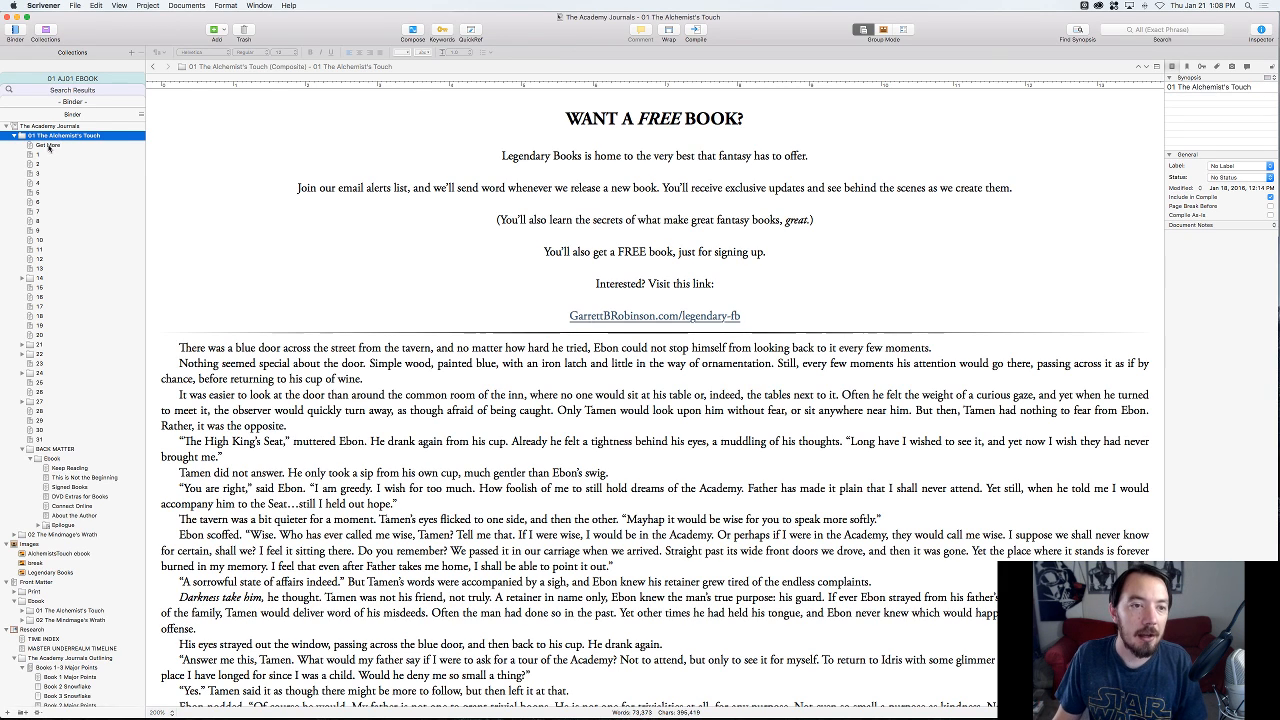
- Open the Get More document and look over its cover image and free-book offer
{"action": "left_click", "coordinate": [48, 146]}
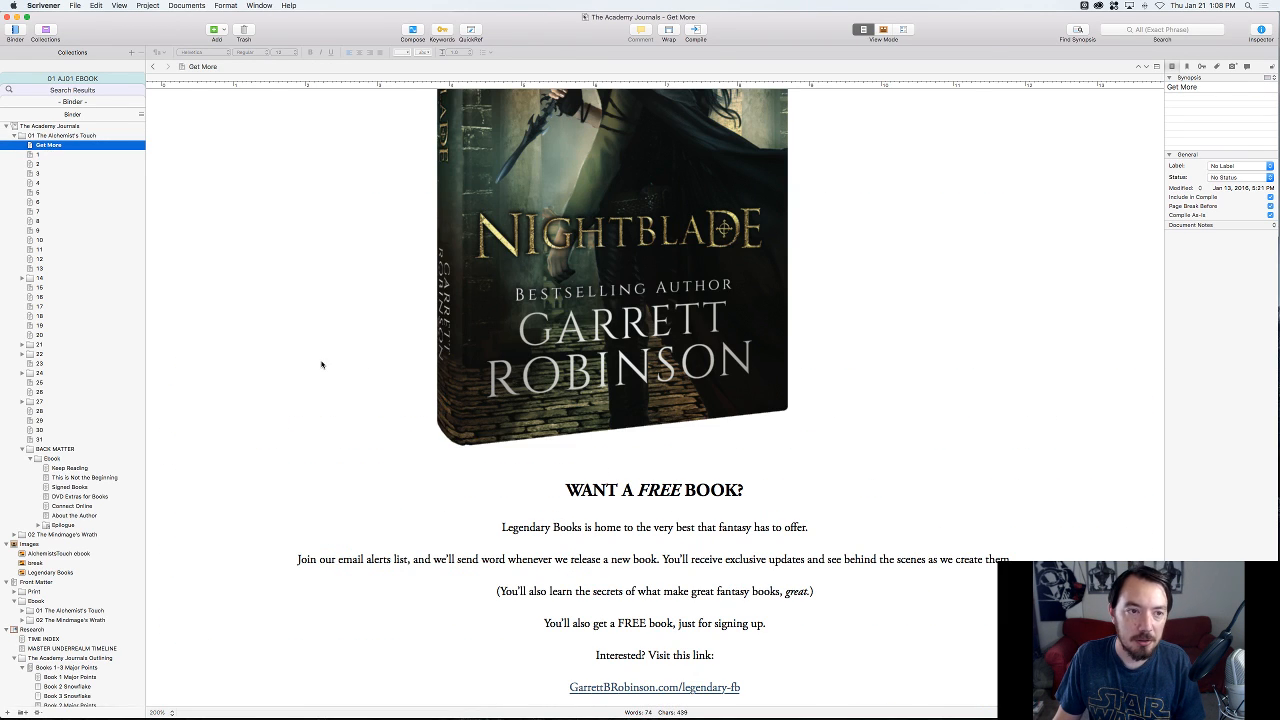
{"action": "scroll", "coordinate": [321, 364], "scroll_direction": "up", "scroll_amount": 3}
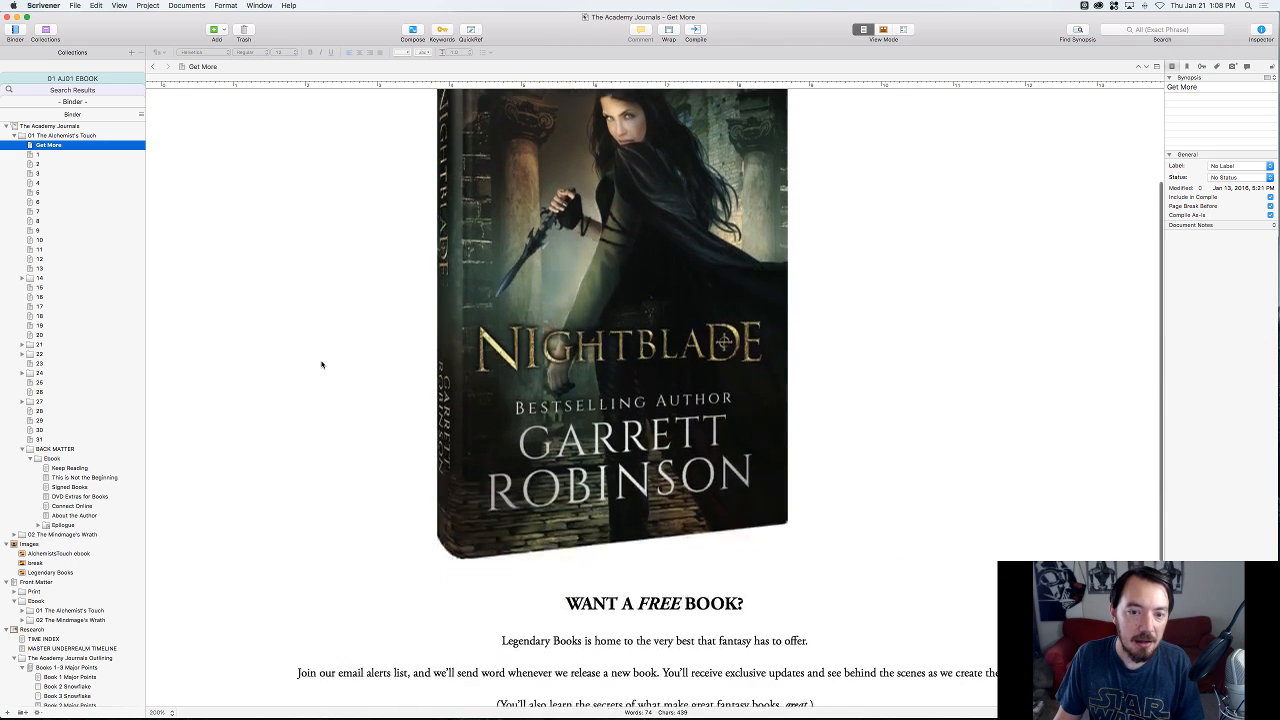
{"action": "scroll", "coordinate": [321, 364], "scroll_direction": "down", "scroll_amount": 3}
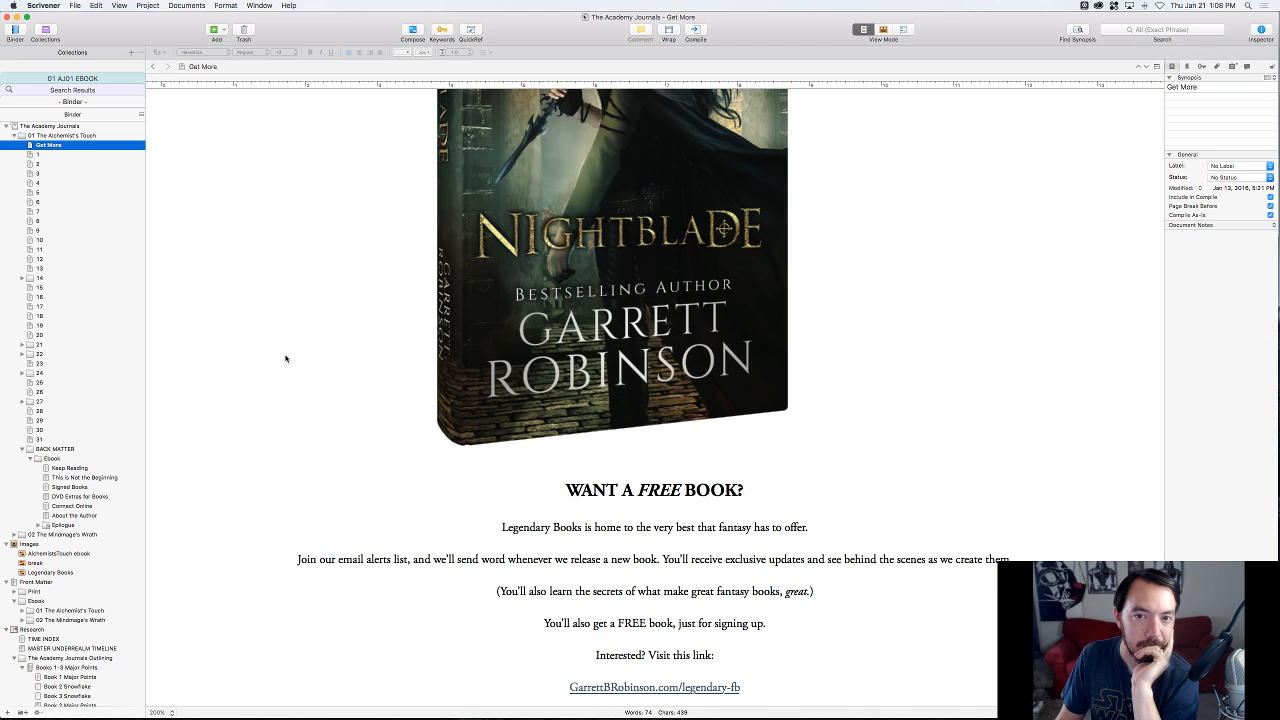
{"action": "scroll", "coordinate": [285, 358], "scroll_direction": "up", "scroll_amount": 5}
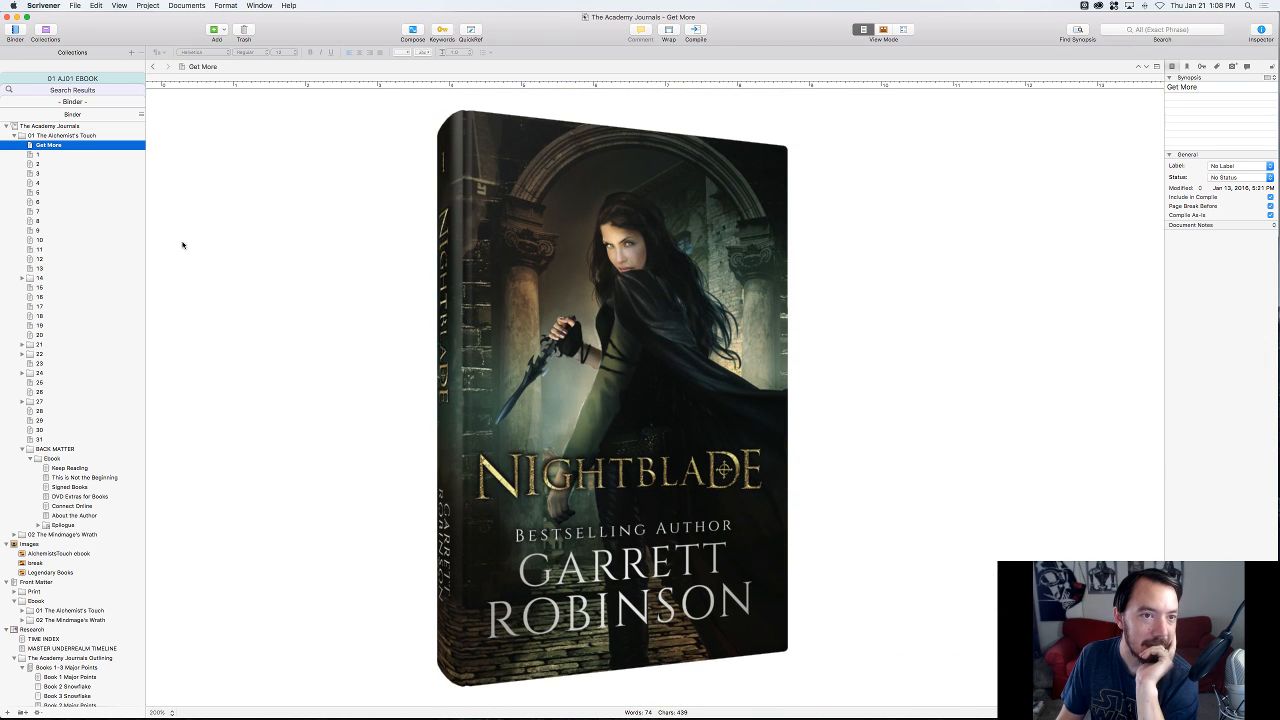
{"action": "scroll", "coordinate": [141, 123], "scroll_direction": "up", "scroll_amount": 2}
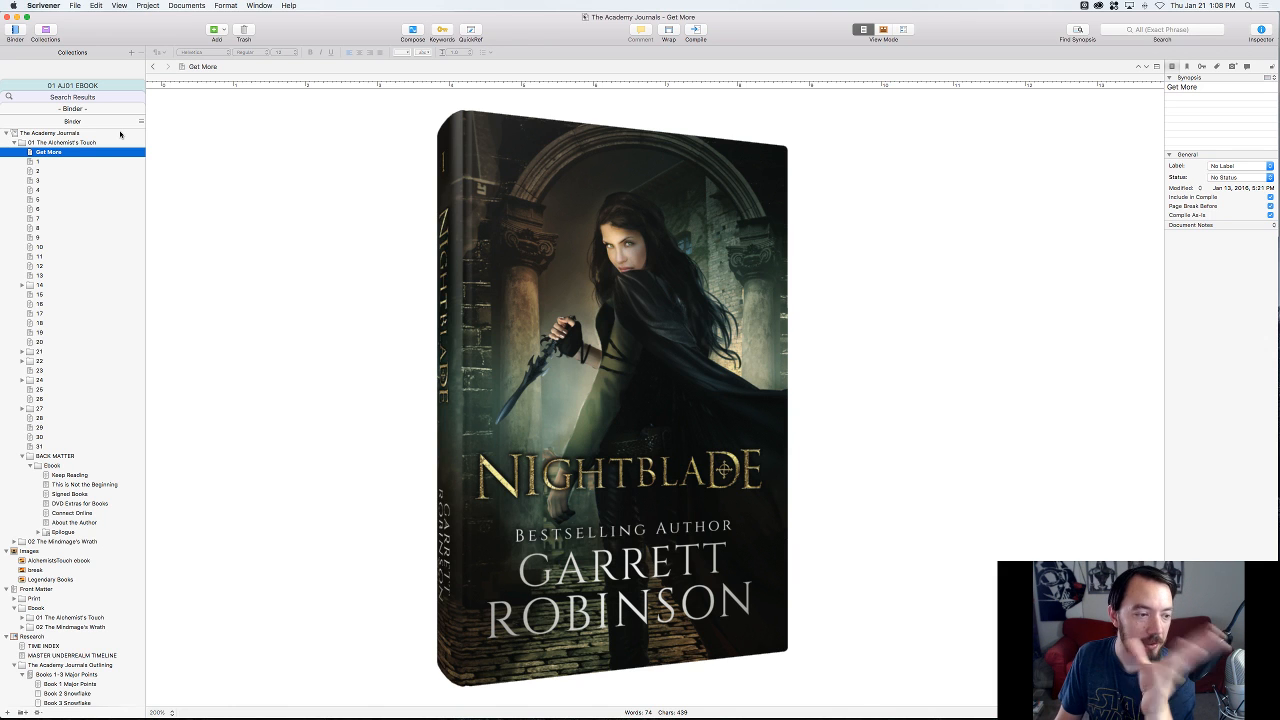
- View chapter 1 of The Alchemist's Touch from its beginning and open chapter 2
{"action": "left_click", "coordinate": [38, 161]}
{"action": "left_click", "coordinate": [255, 237]}
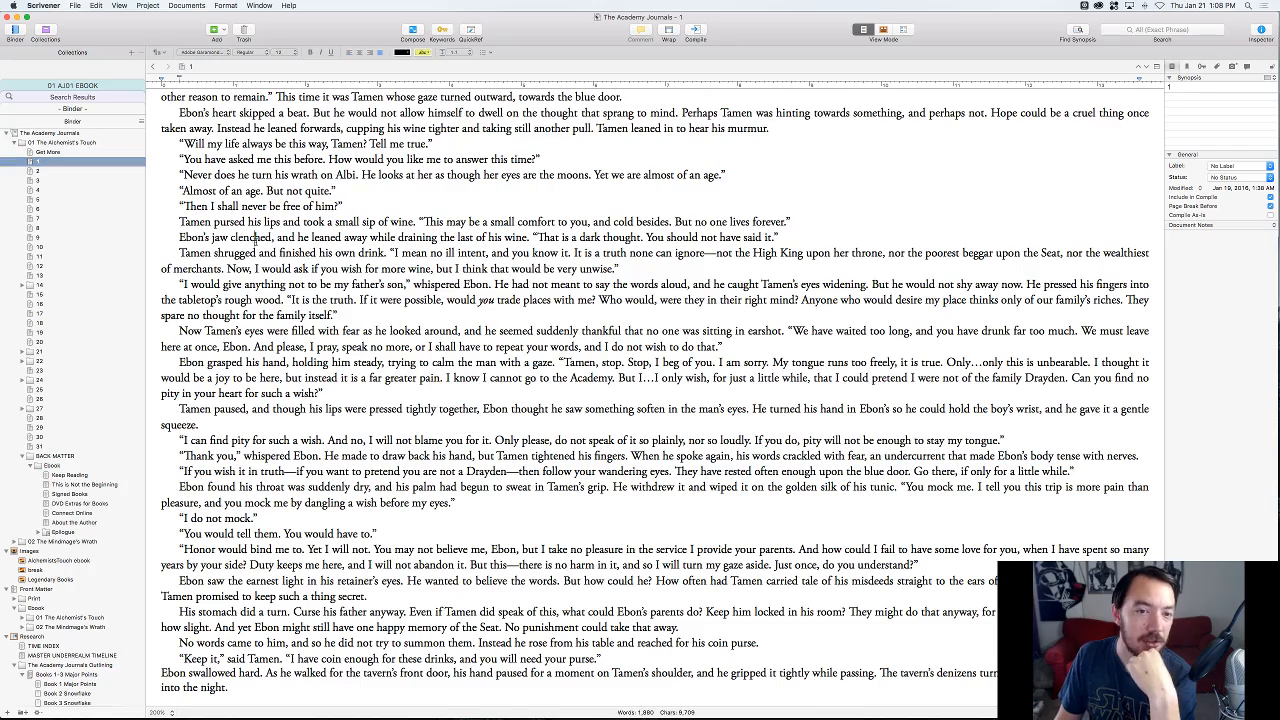
{"action": "key", "text": "super+Up"}
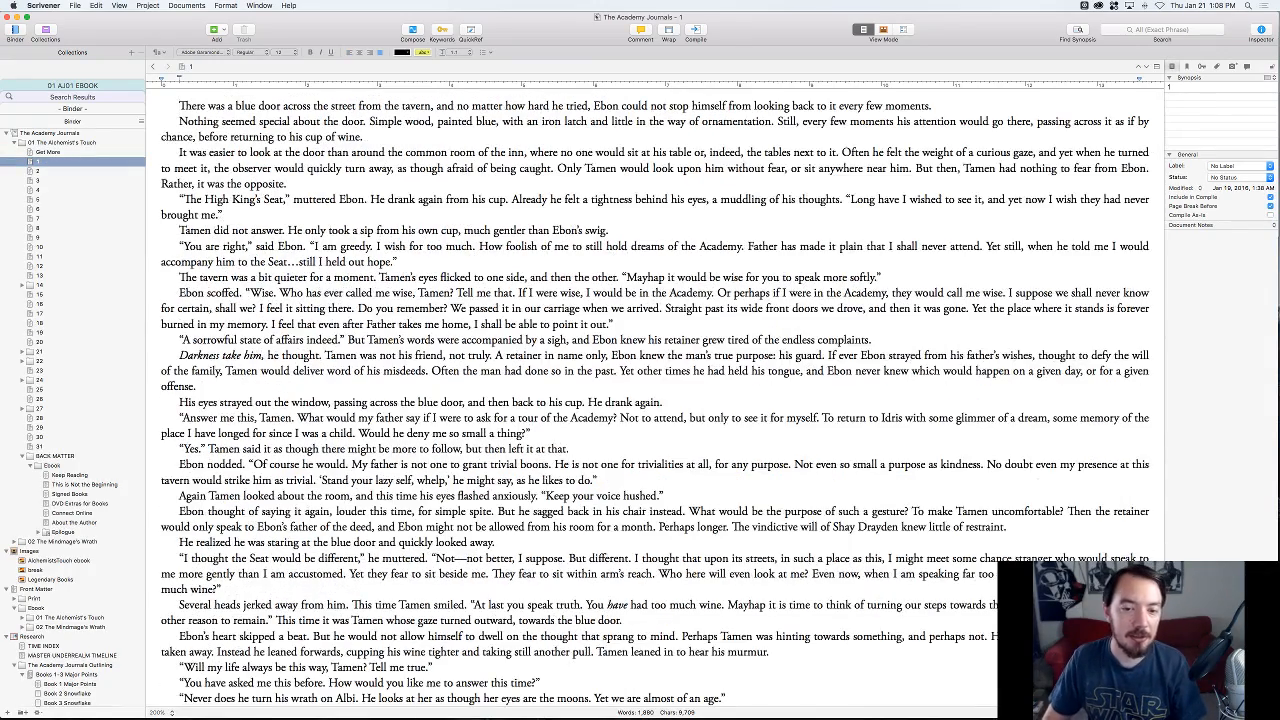
{"action": "key", "text": "Page_Down"}
{"action": "key", "text": "Page_Up"}
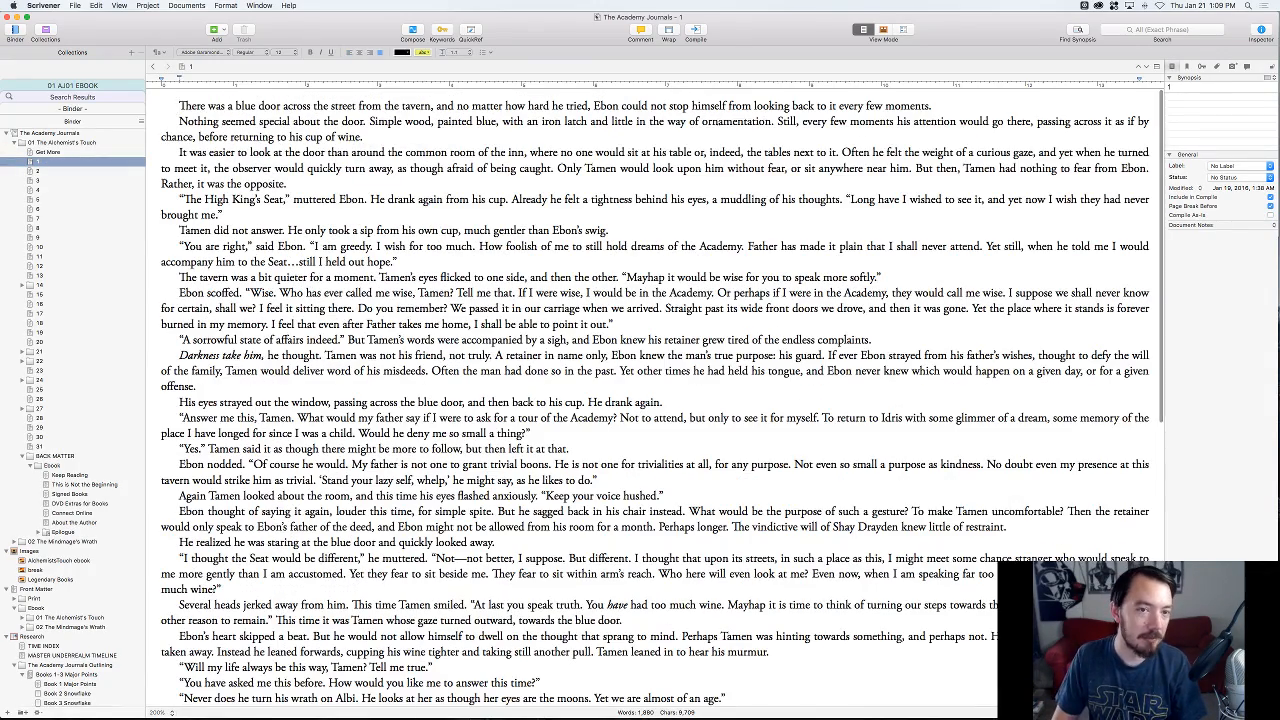
{"action": "left_click", "coordinate": [43, 172]}
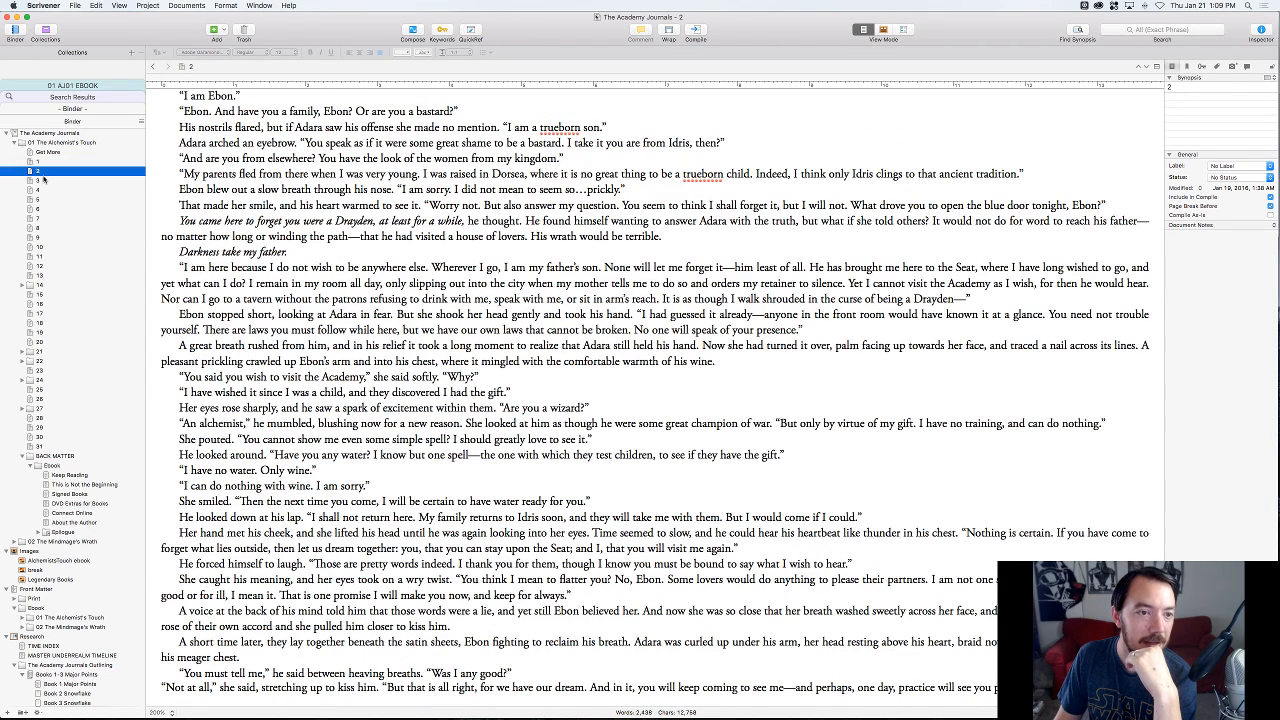
- Expand the chapter 14 folder and view its first untitled scene document from the beginning
{"action": "left_click", "coordinate": [40, 286]}
{"action": "left_click", "coordinate": [22, 286]}
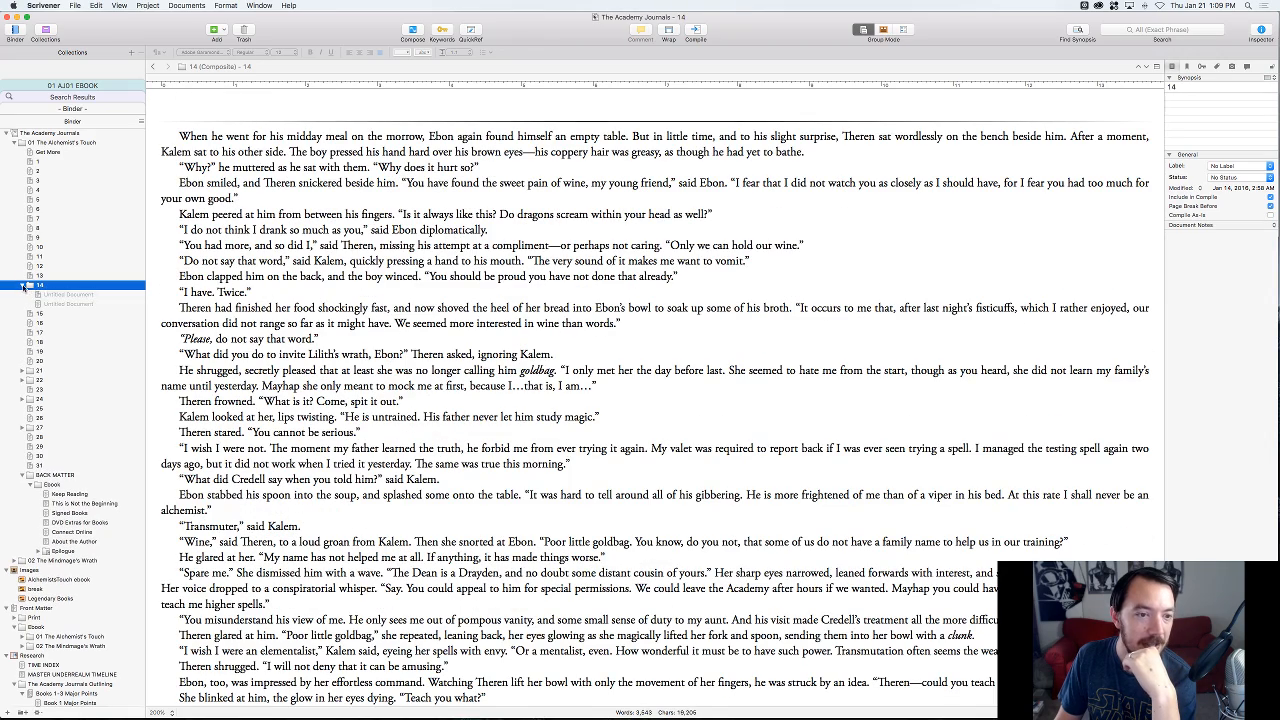
{"action": "left_click", "coordinate": [54, 297]}
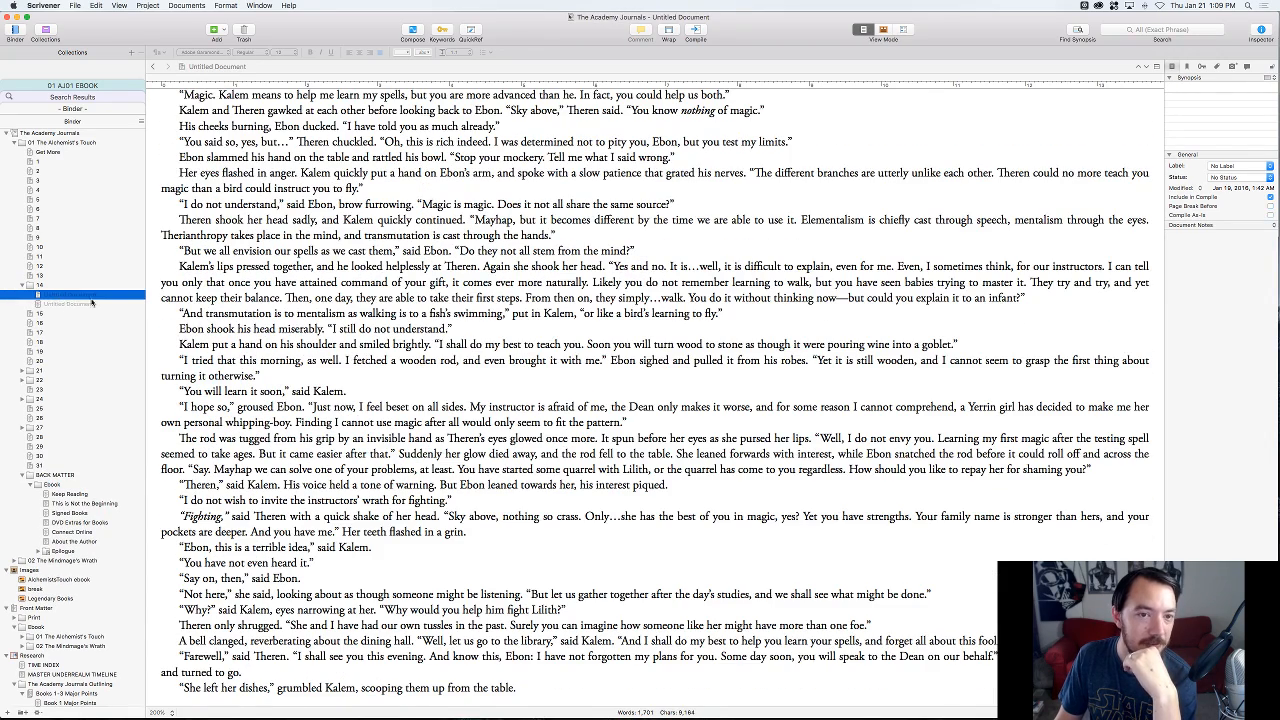
{"action": "left_click", "coordinate": [330, 330]}
{"action": "key", "text": "super+Up"}
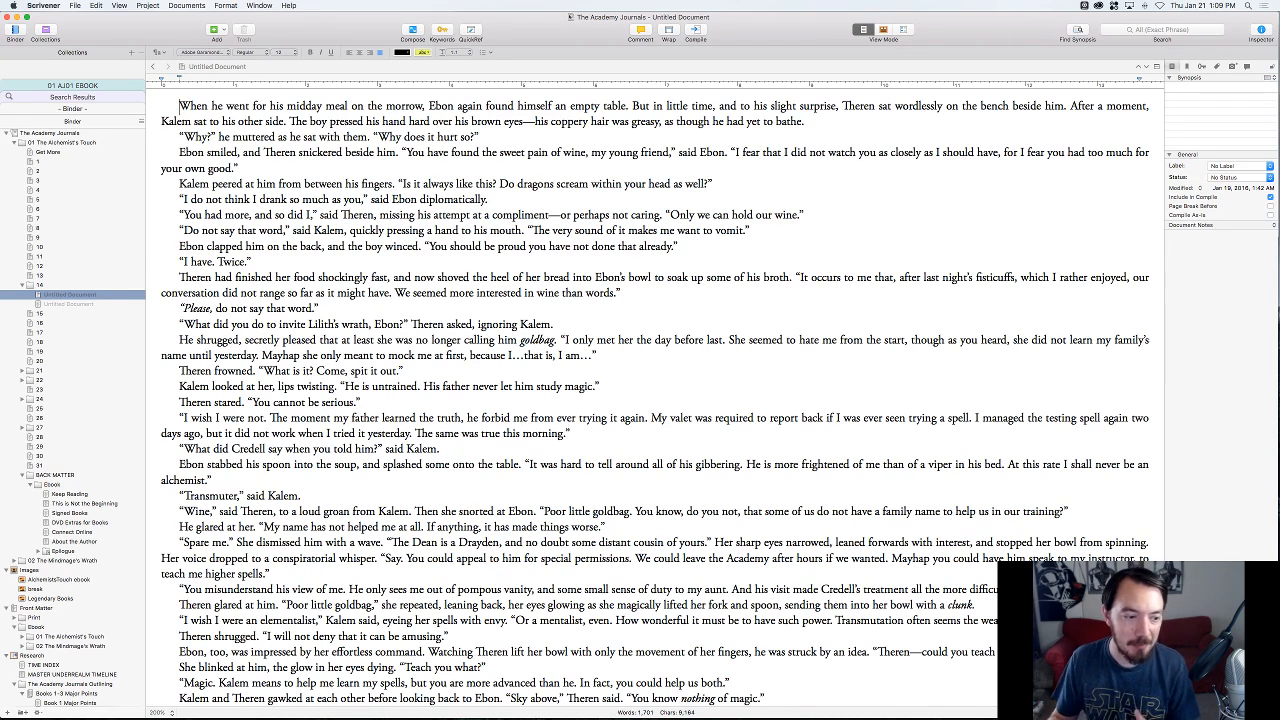
- Look through the single-document chapters 15, 16 and 18
{"action": "left_click", "coordinate": [38, 315]}
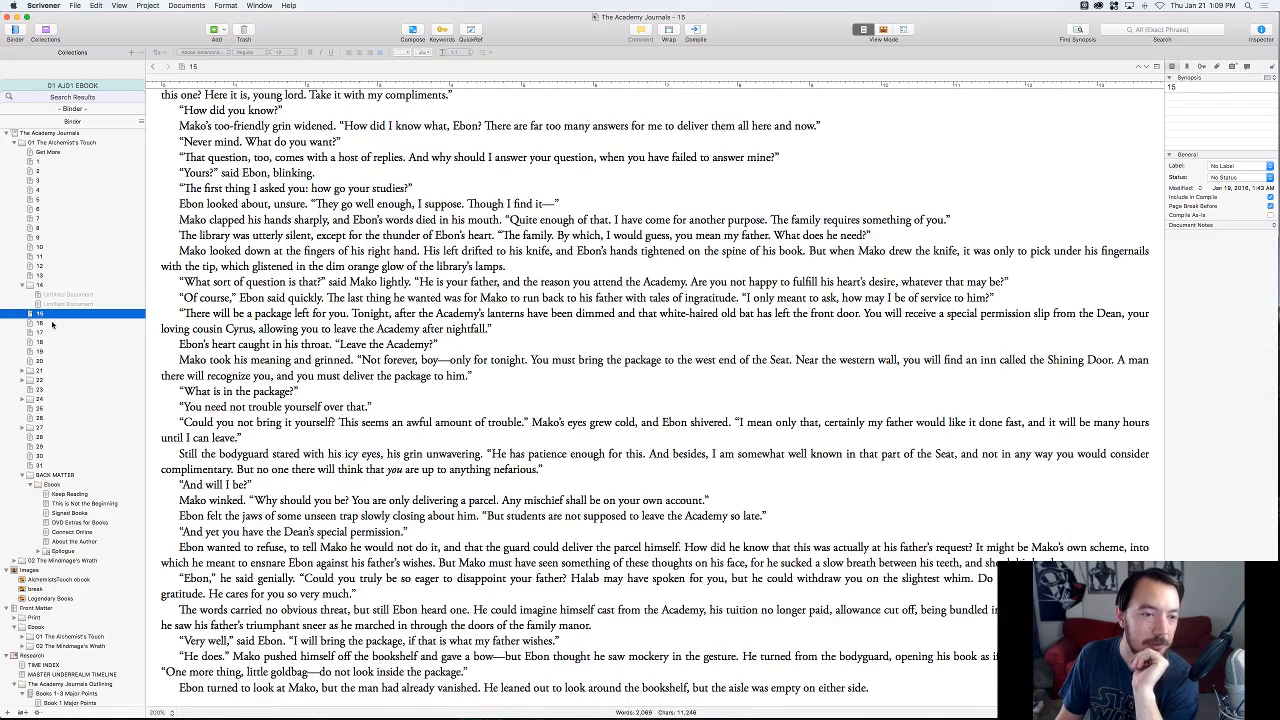
{"action": "left_click", "coordinate": [52, 323]}
{"action": "left_click", "coordinate": [45, 342]}
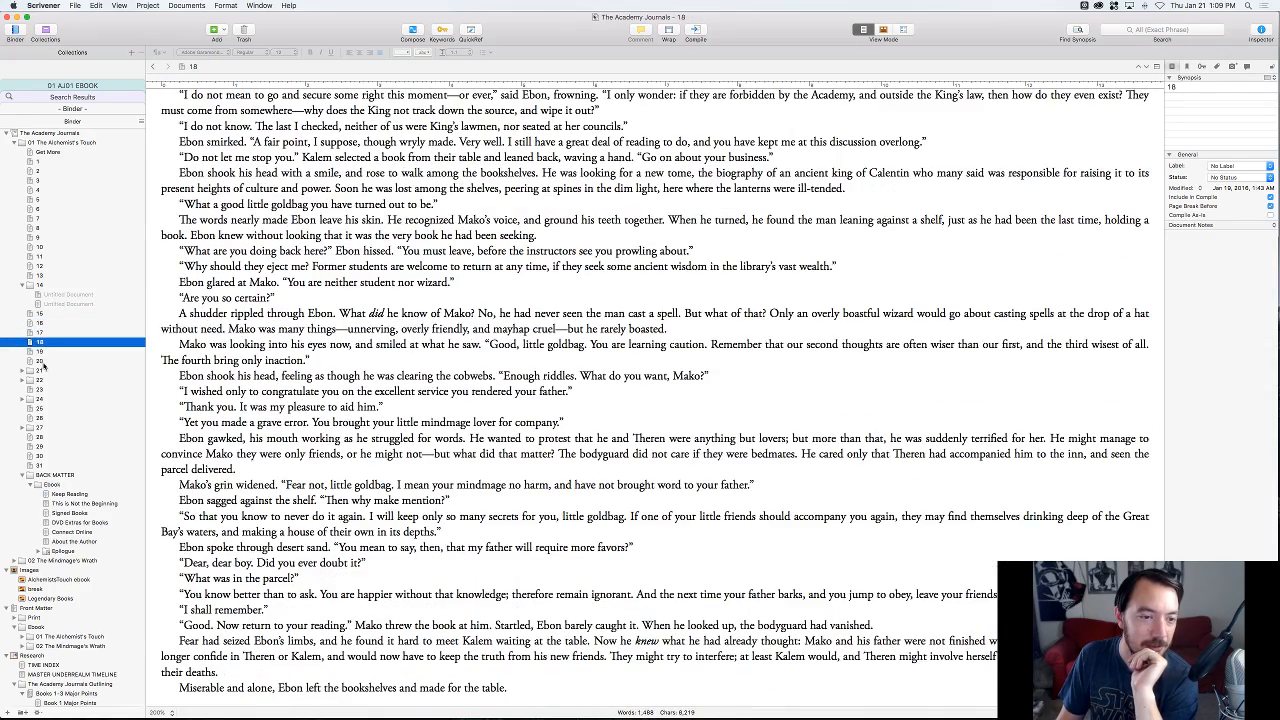
- View chapter 21 and expand the chapter folders 21, 22, 24 and 27 to show their scene documents
{"action": "left_click", "coordinate": [43, 370]}
{"action": "left_click", "coordinate": [23, 371]}
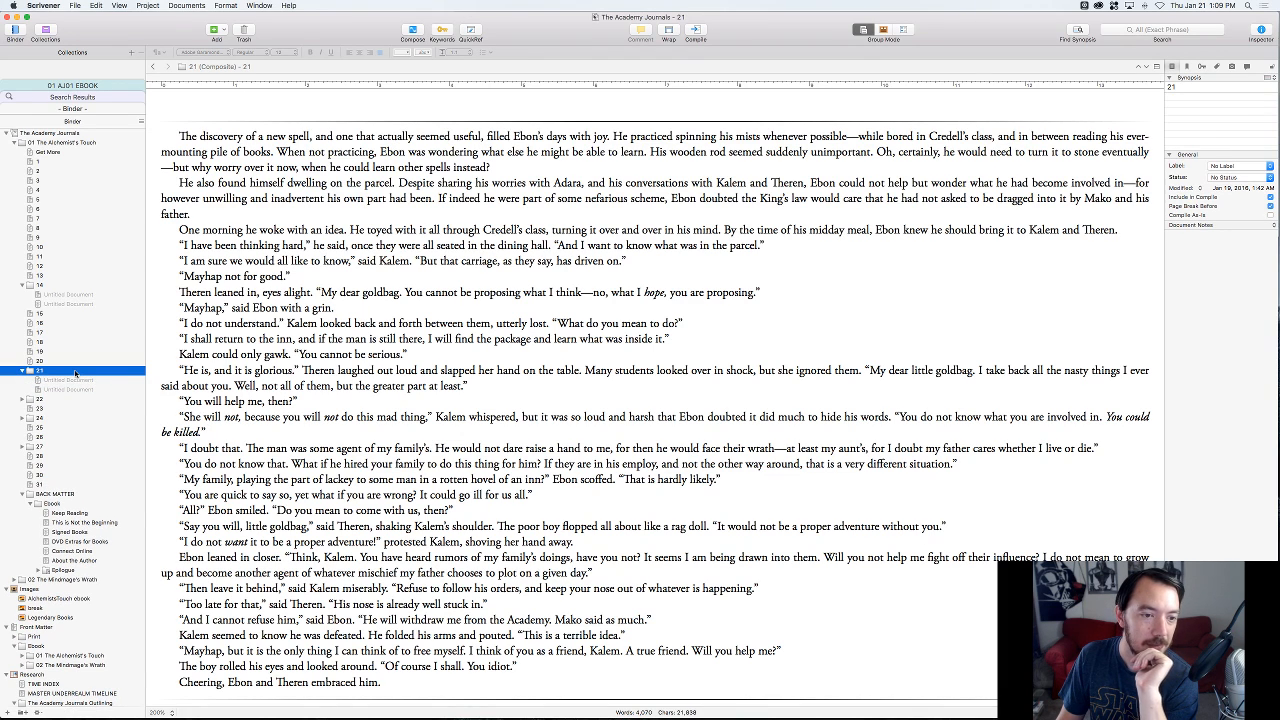
{"action": "left_click", "coordinate": [22, 399]}
{"action": "left_click", "coordinate": [22, 437]}
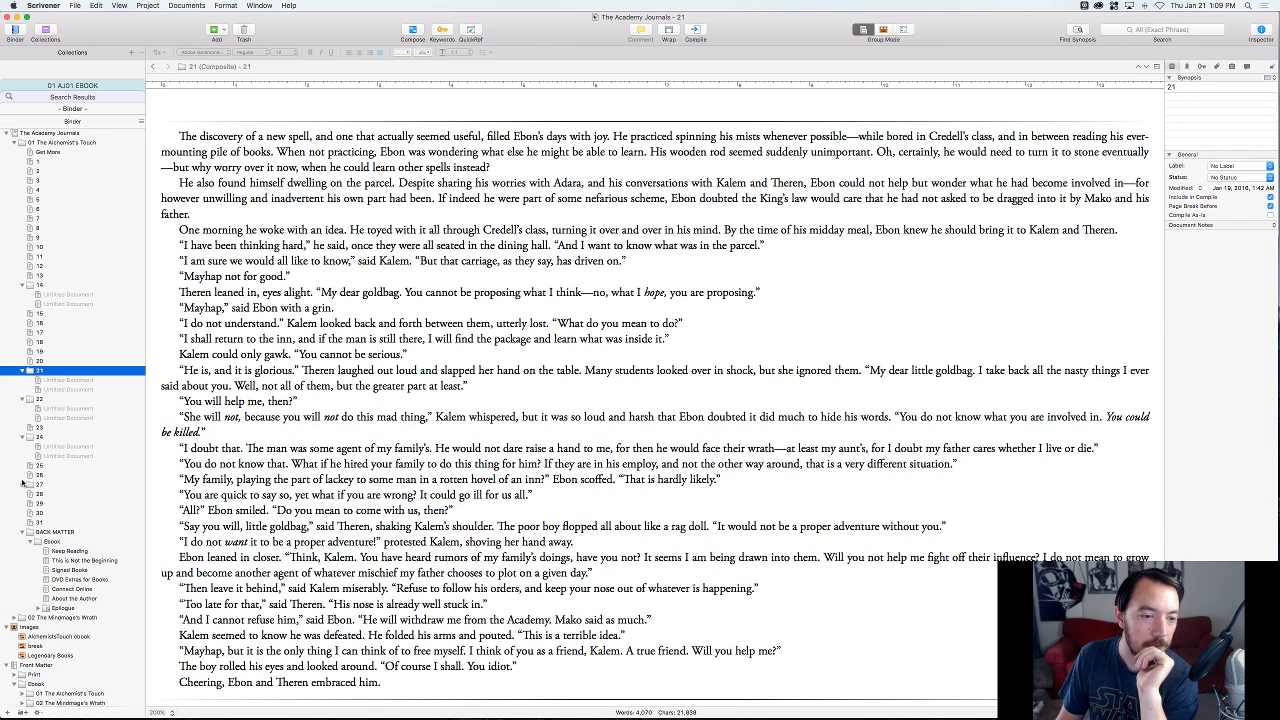
{"action": "left_click", "coordinate": [22, 486]}
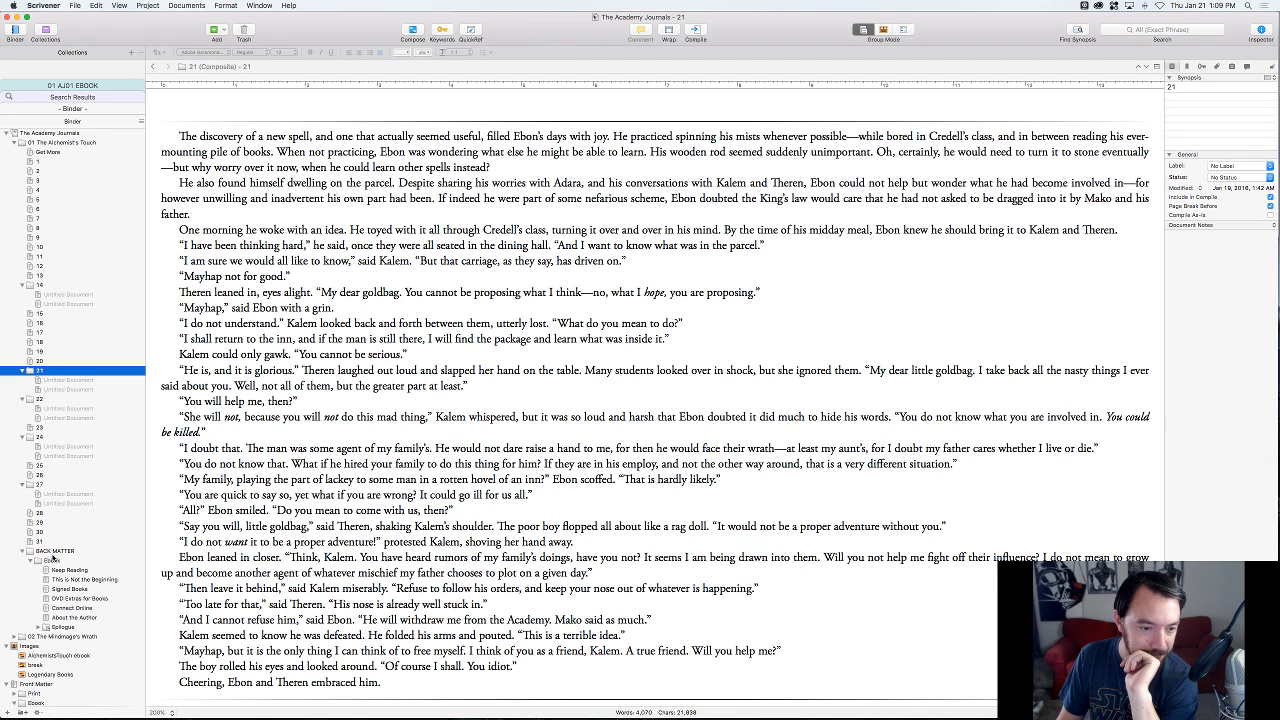
- Review the ebook back matter pages Keep Reading, This is Not the Beginning and Signed Books, and widen the inspector
{"action": "left_click", "coordinate": [50, 561]}
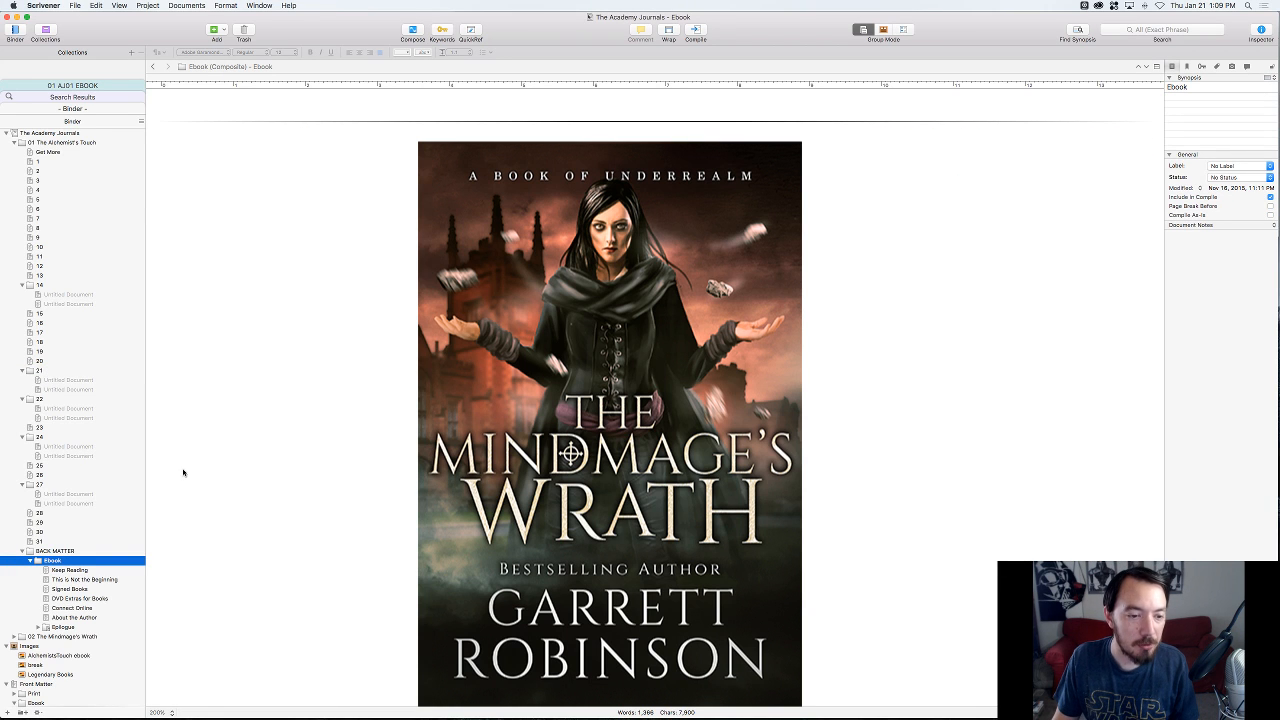
{"action": "scroll", "coordinate": [275, 428], "scroll_direction": "down", "scroll_amount": 5}
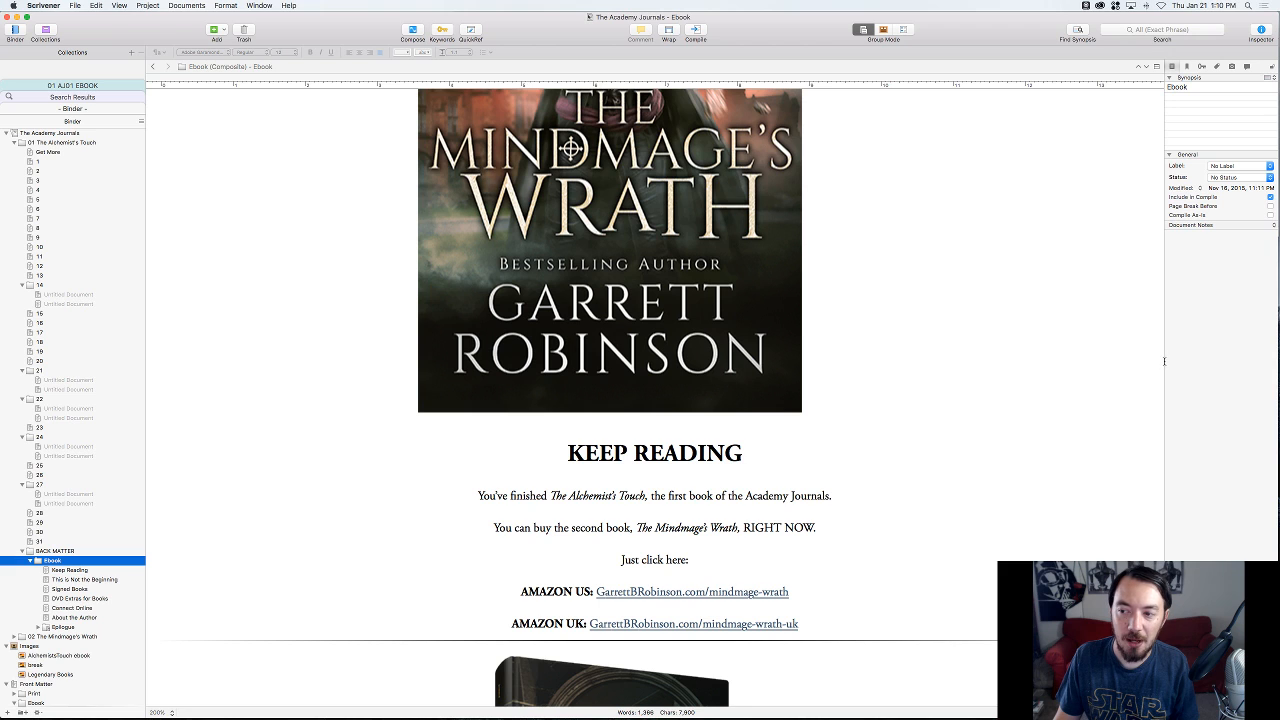
{"action": "left_click_drag", "start_coordinate": [1164, 361], "coordinate": [1105, 361]}
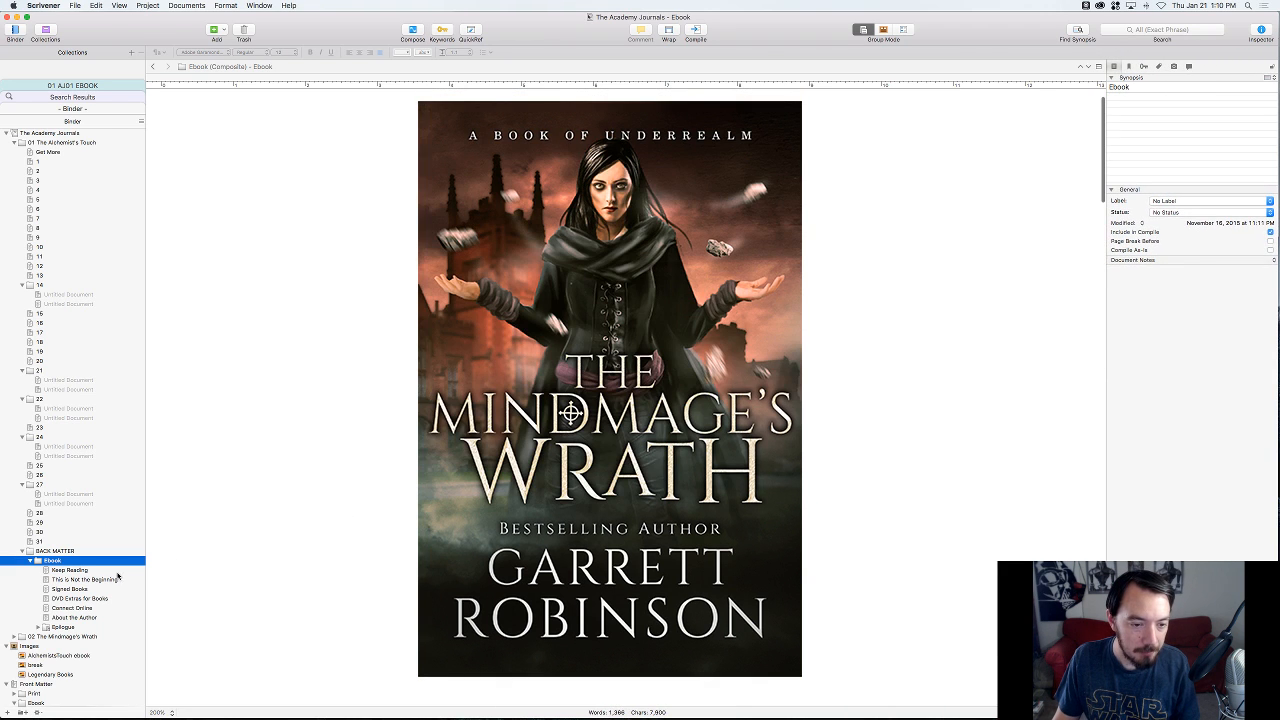
{"action": "left_click", "coordinate": [76, 579]}
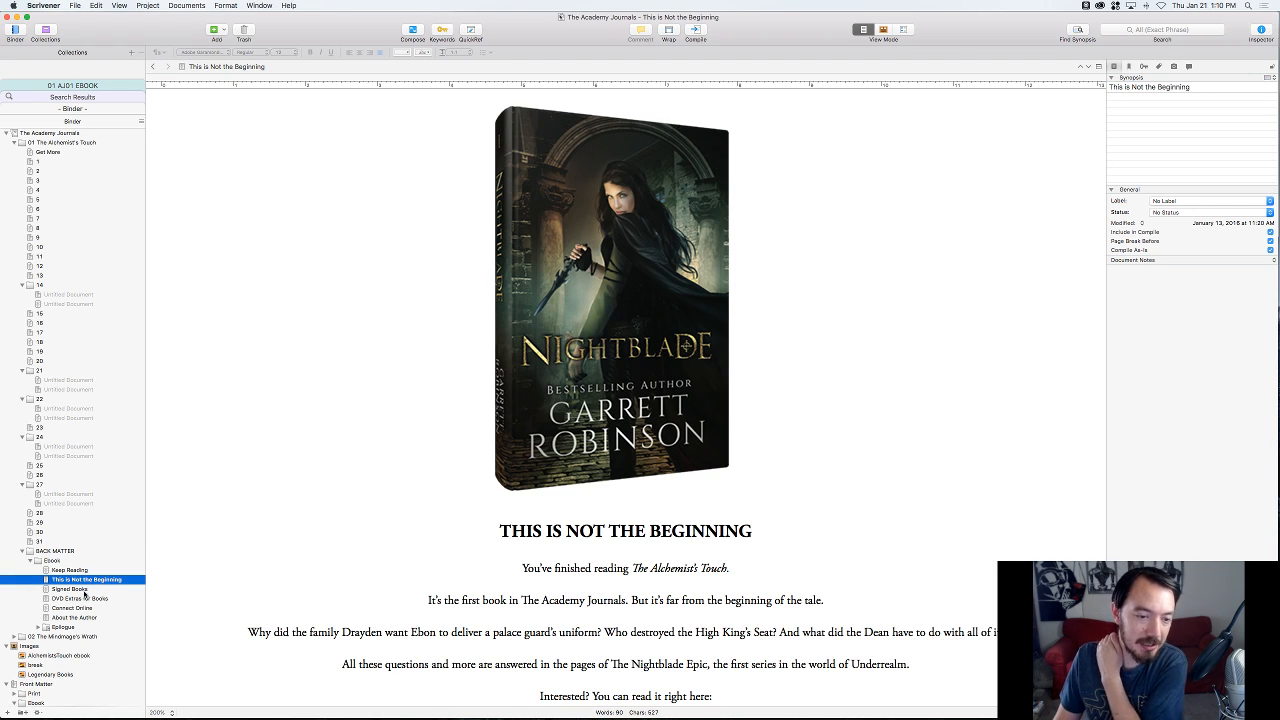
{"action": "left_click", "coordinate": [84, 590]}
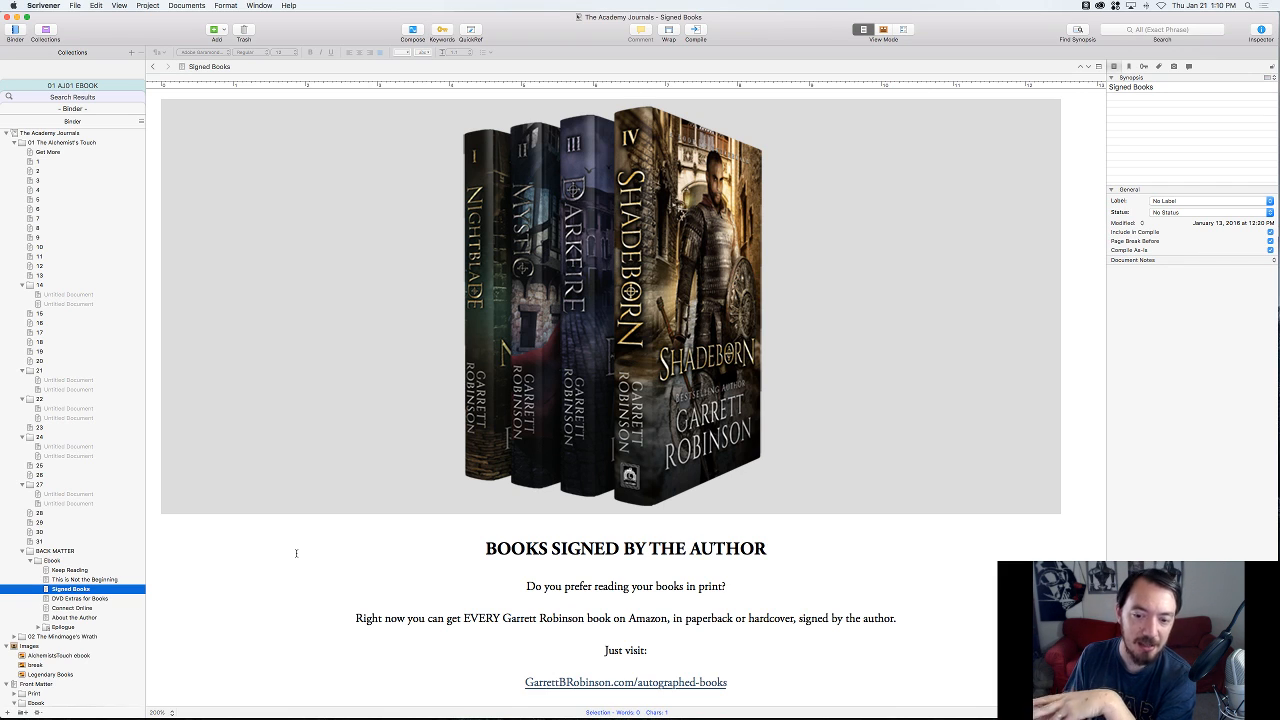
- Review the Signed Books, DVD Extras for Books and Connect Online pages in the ebook back matter
{"action": "left_click", "coordinate": [338, 553]}
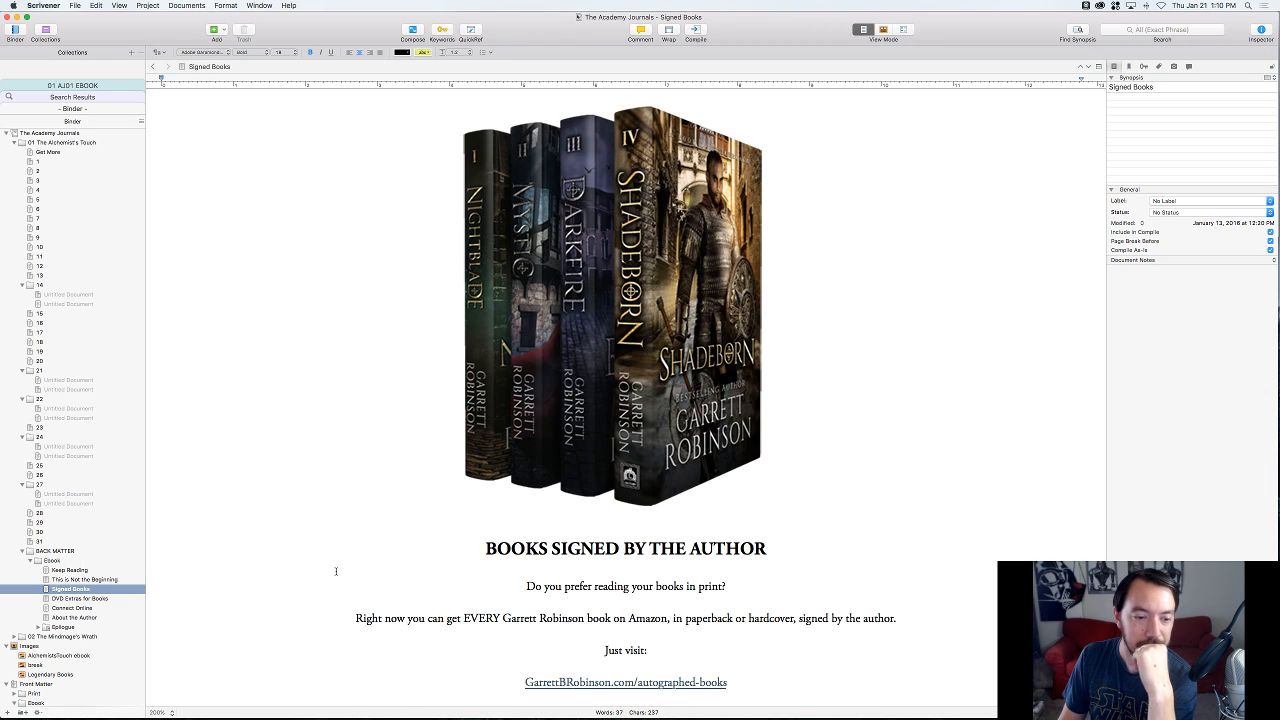
{"action": "left_click", "coordinate": [98, 598]}
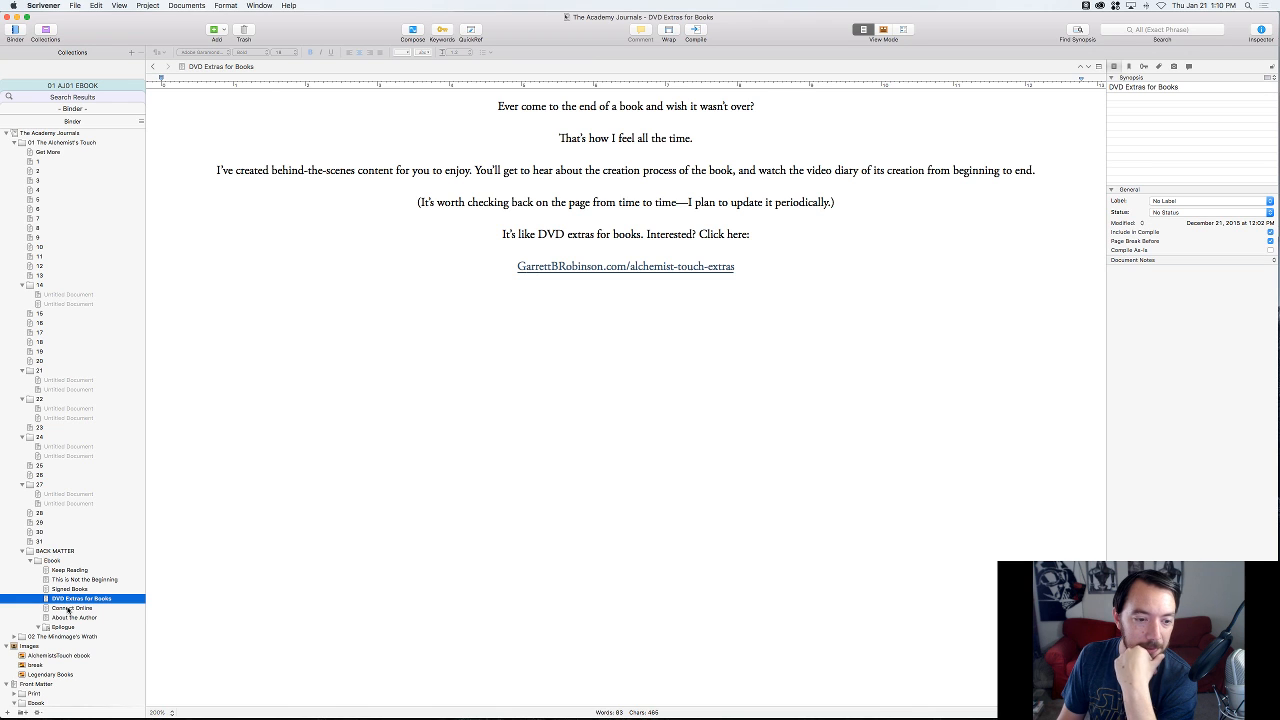
{"action": "left_click", "coordinate": [68, 608]}
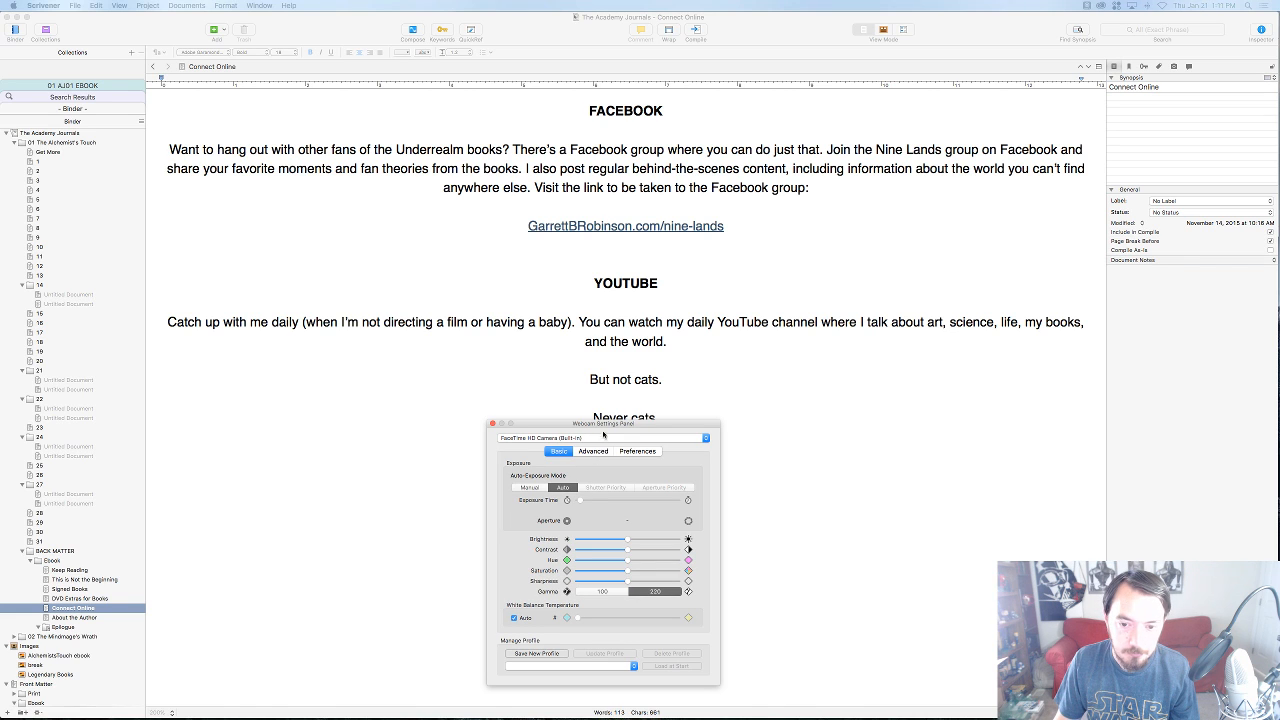
- In the Webcam Settings panel, select the HD Pro Webcam C920, lower its exposure time slightly and close the panel
{"action": "left_click", "coordinate": [573, 438]}
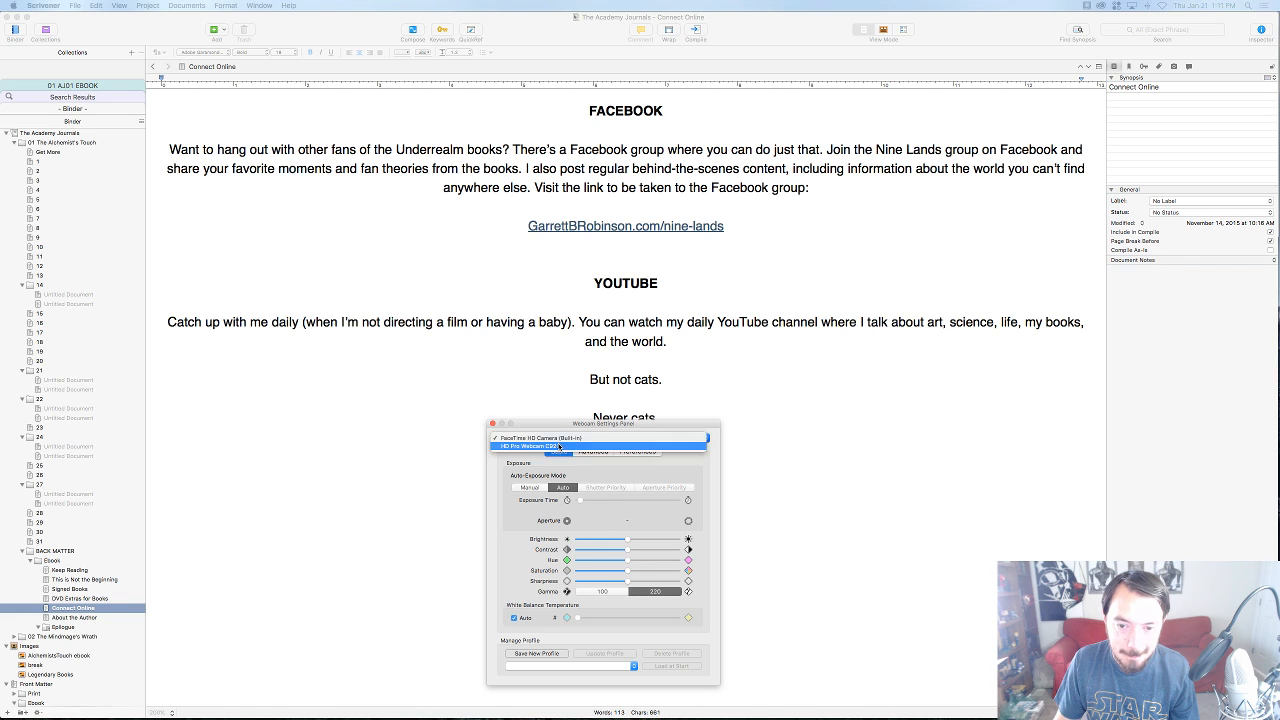
{"action": "left_click", "coordinate": [575, 452]}
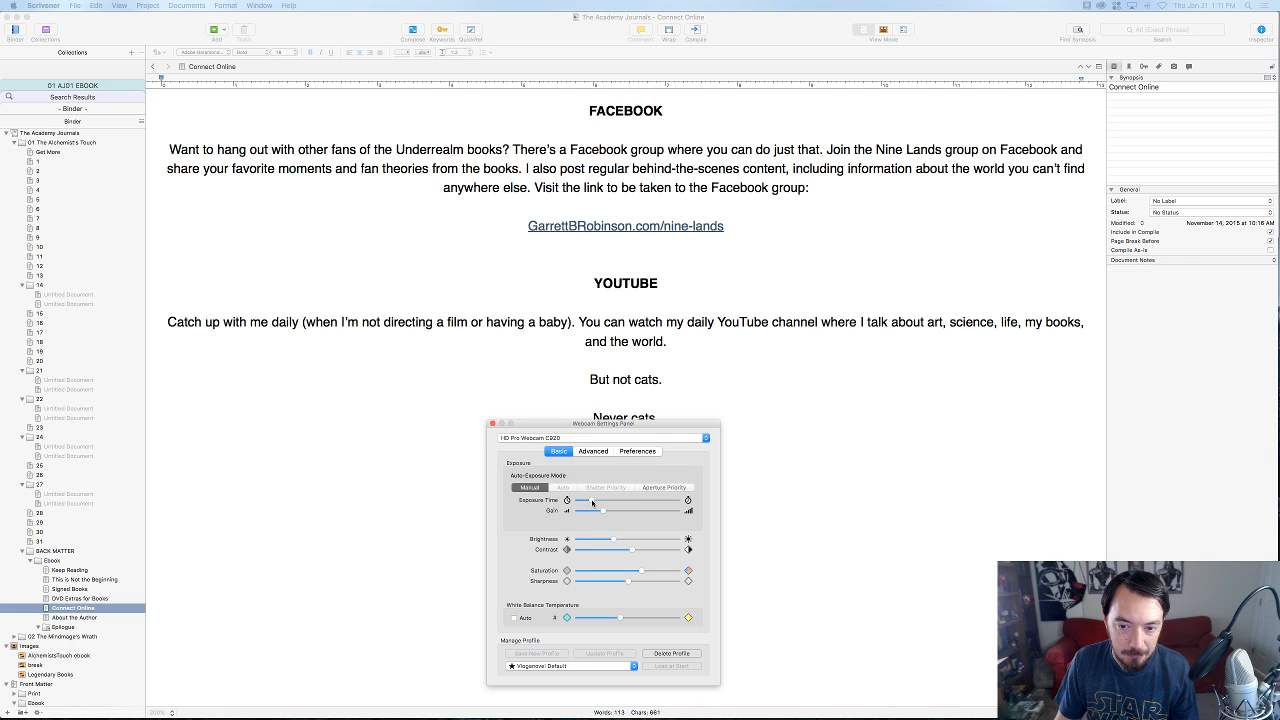
{"action": "left_click_drag", "start_coordinate": [593, 501], "coordinate": [588, 502]}
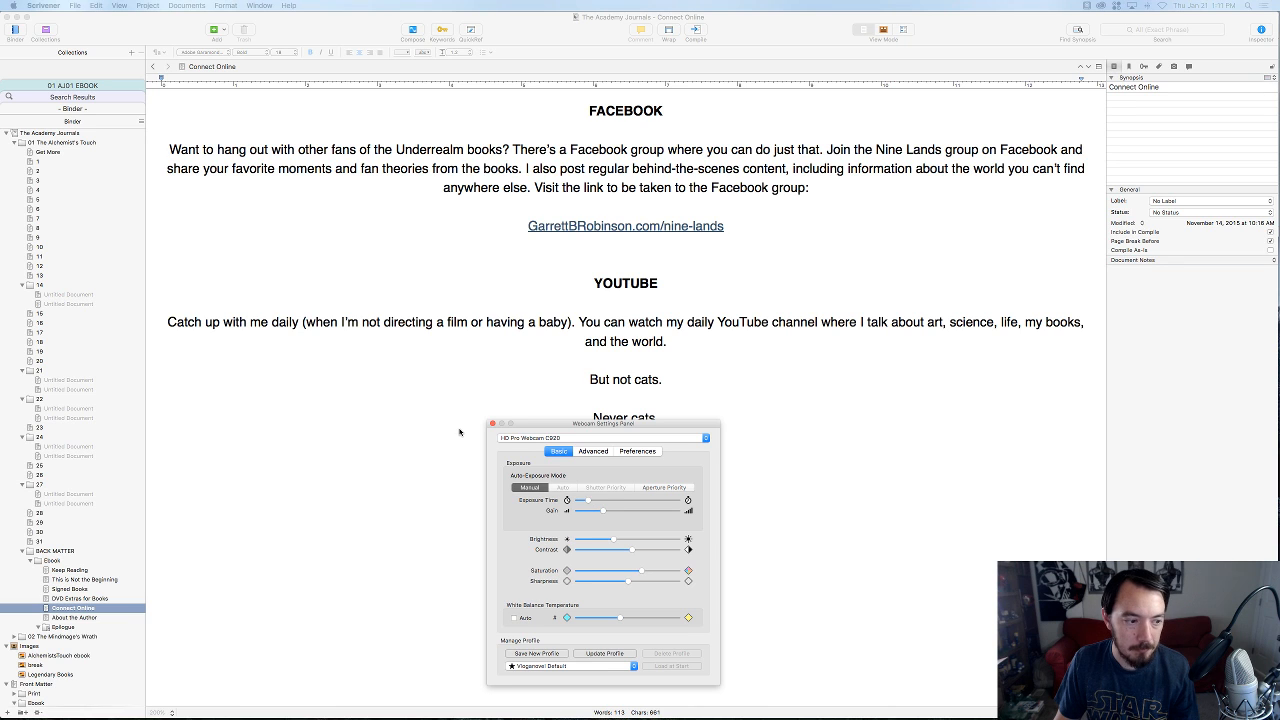
{"action": "left_click", "coordinate": [492, 424]}
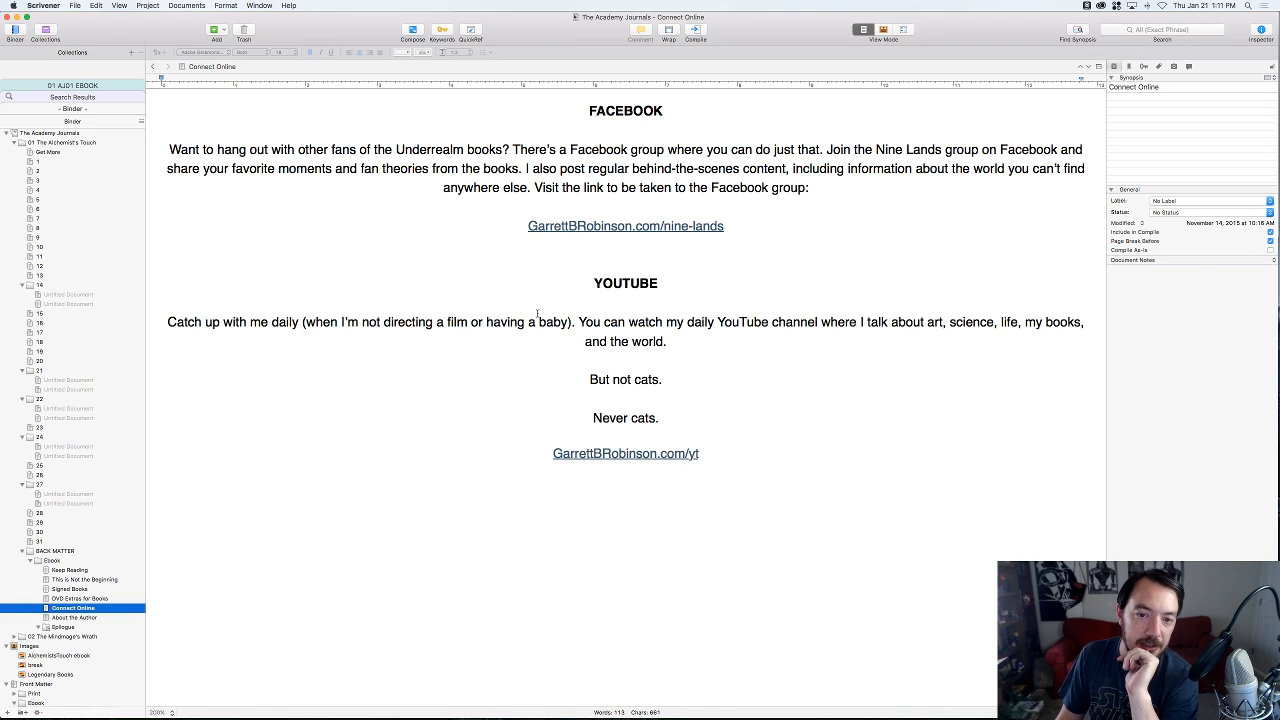
- View the Connect Online, About the Author and Epilogue pages of the ebook back matter
{"action": "left_click", "coordinate": [490, 322]}
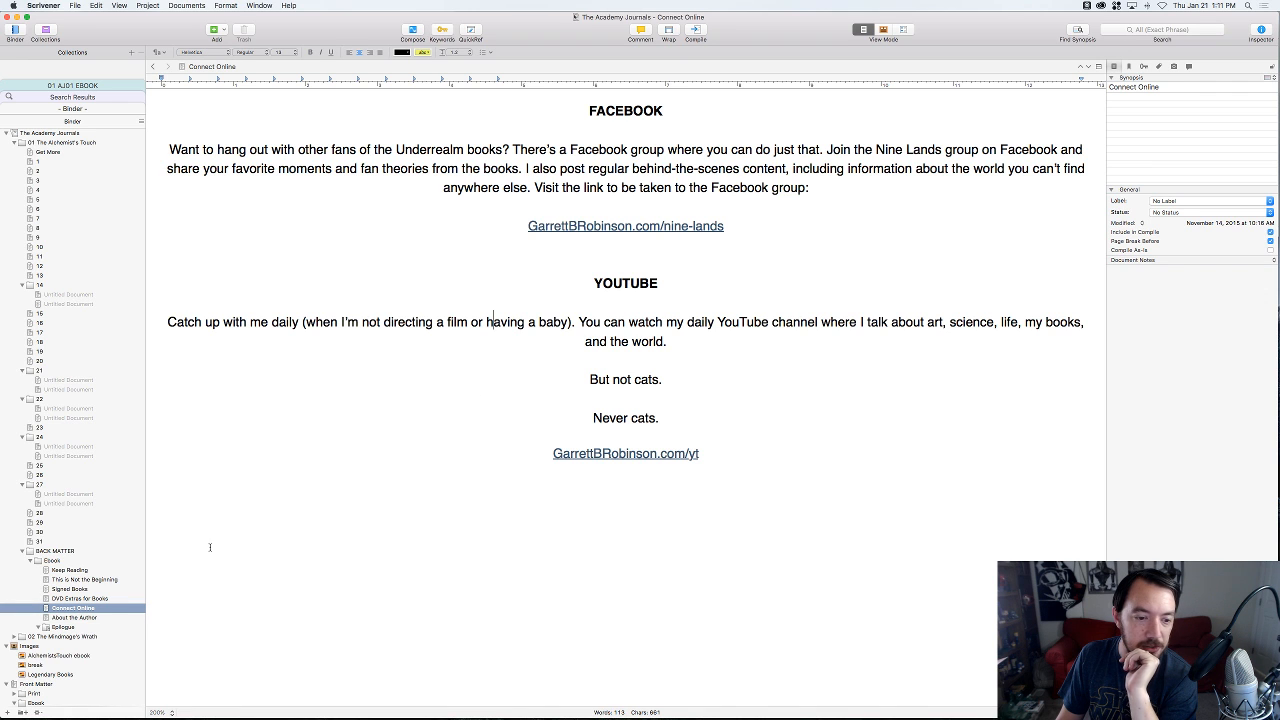
{"action": "left_click", "coordinate": [75, 617]}
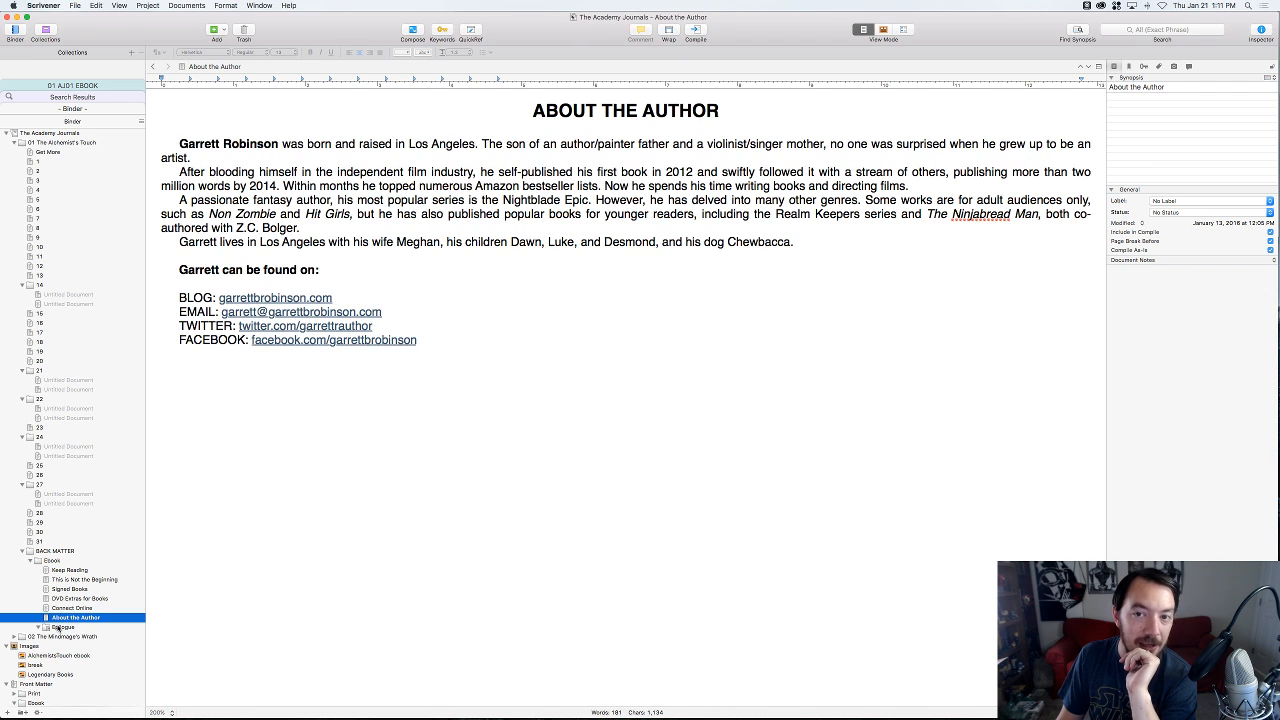
{"action": "left_click", "coordinate": [62, 627]}
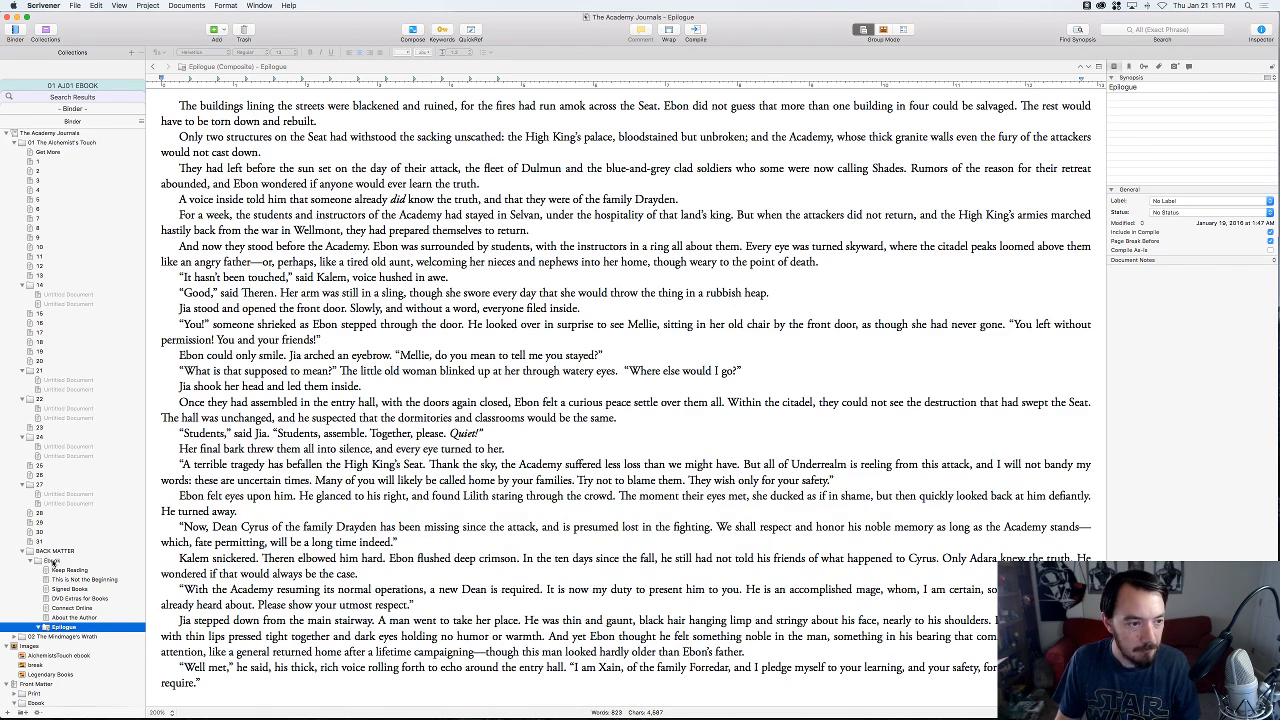
- Duplicate the Ebook folder in the back matter and rename the copy Print
{"action": "right_click", "coordinate": [52, 562]}
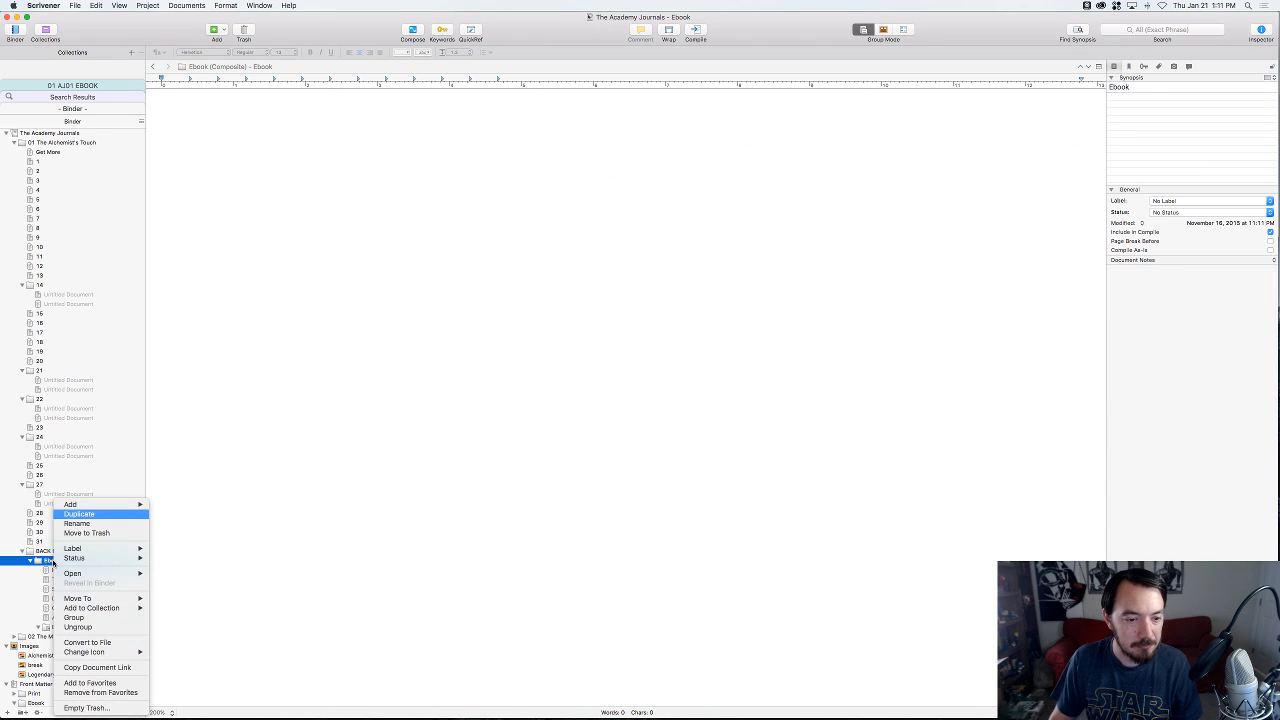
{"action": "left_click", "coordinate": [52, 562]}
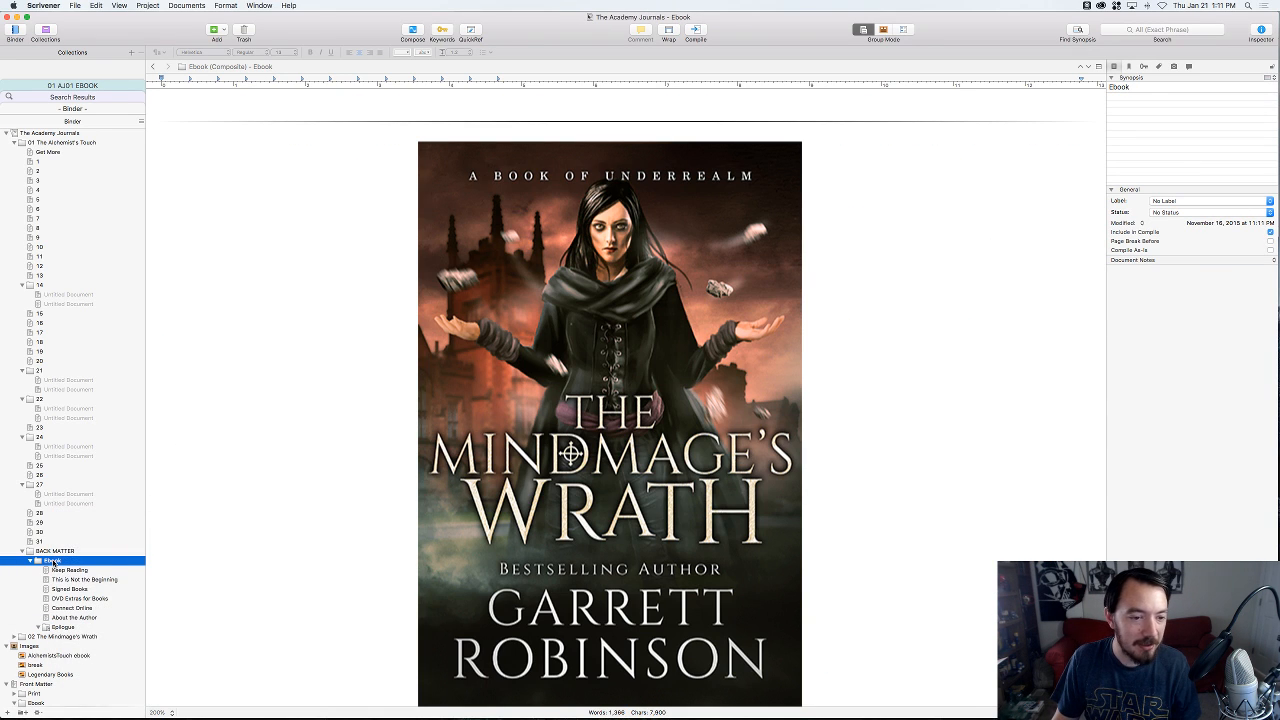
{"action": "right_click", "coordinate": [52, 563]}
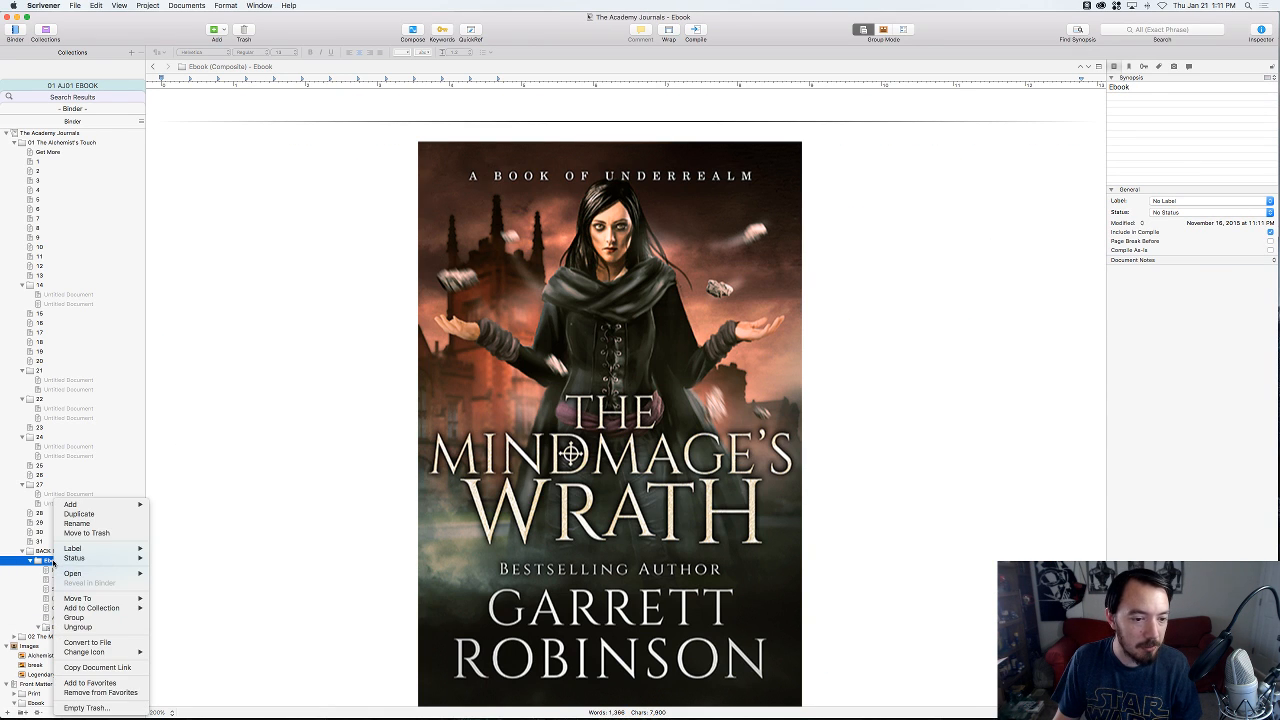
{"action": "left_click", "coordinate": [79, 514]}
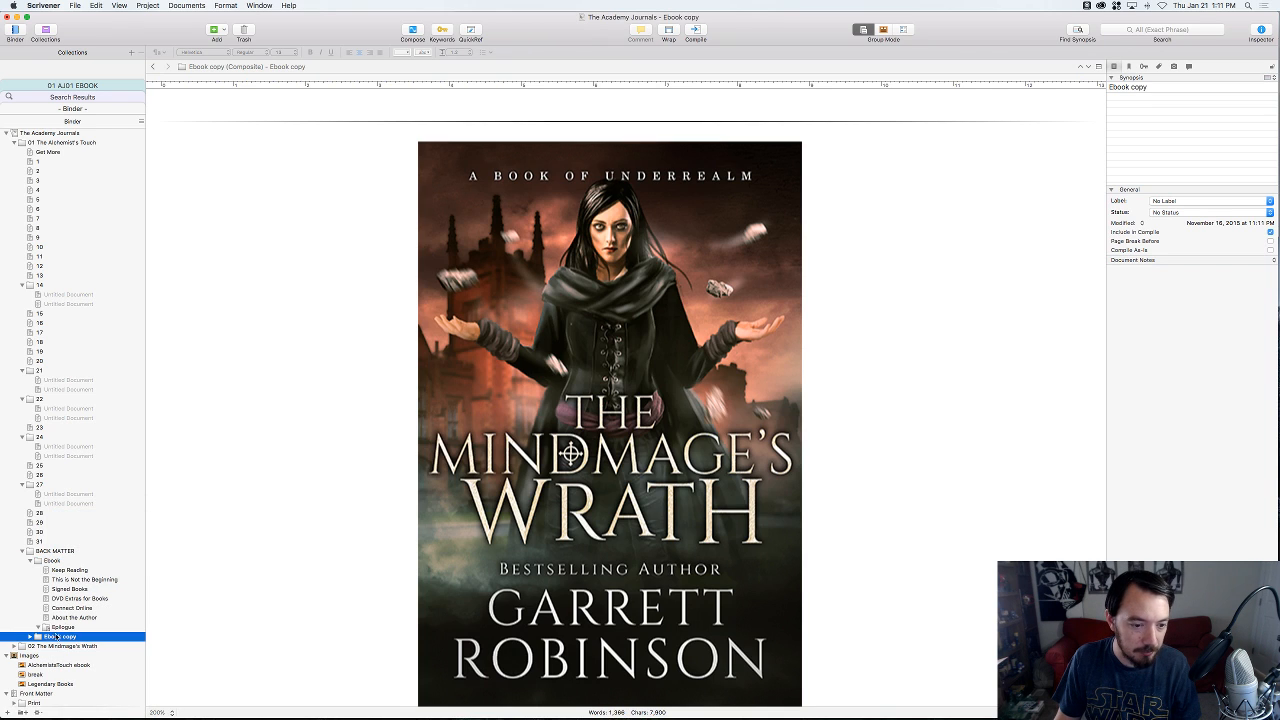
{"action": "key", "text": "Return"}
{"action": "type", "text": "Print"}
{"action": "key", "text": "Return"}
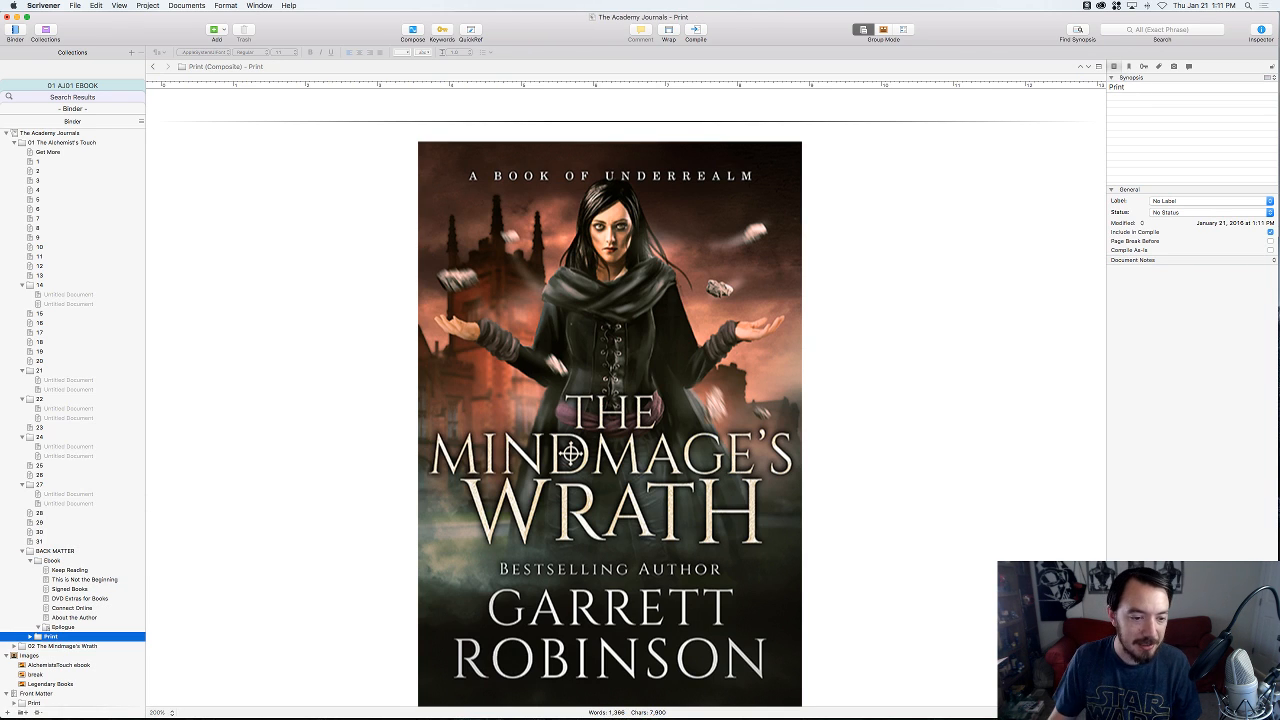
- Expand the Print folder and change "Just click here:" to "Just visit:" in its Keep Reading text
{"action": "left_click", "coordinate": [29, 638]}
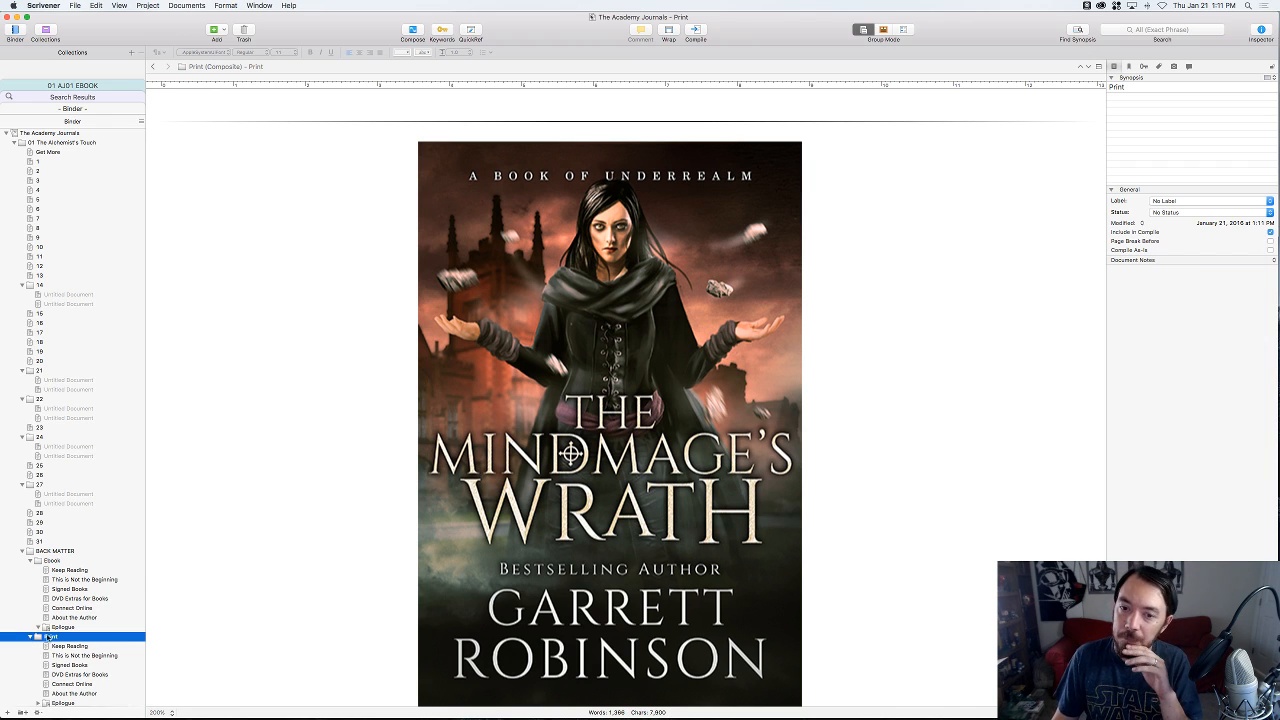
{"action": "scroll", "coordinate": [110, 560], "scroll_direction": "down", "scroll_amount": 3}
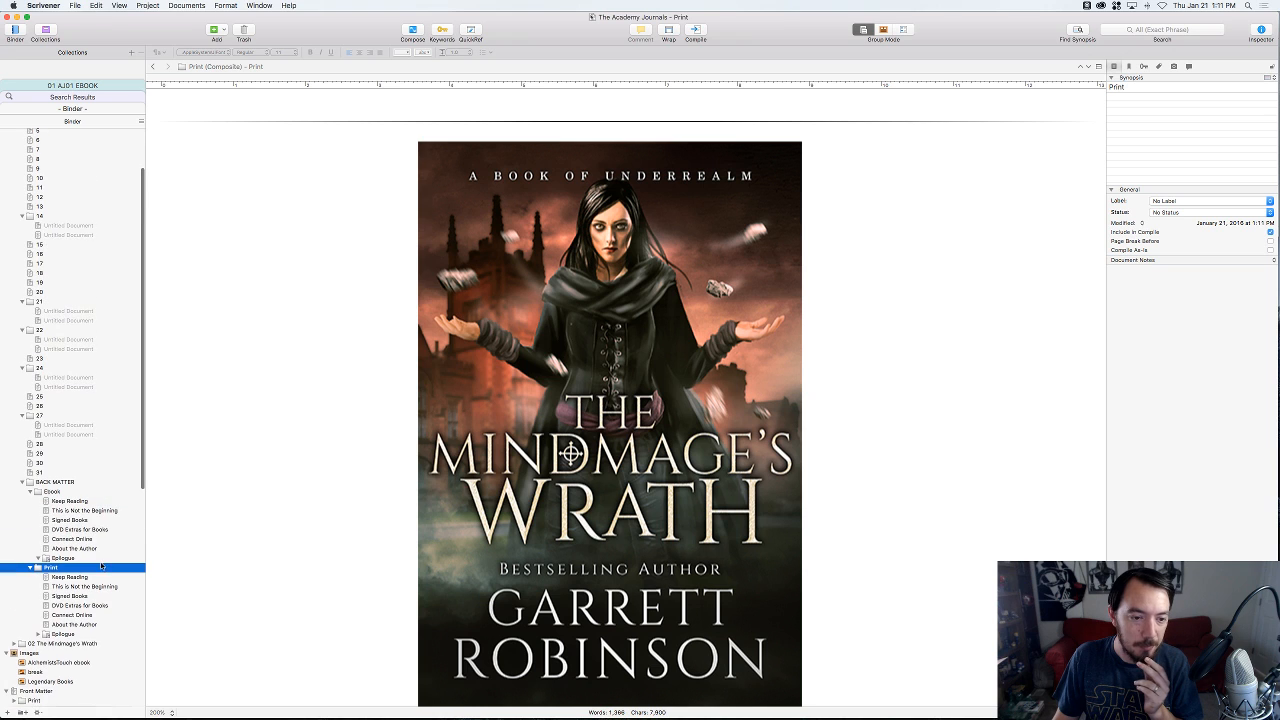
{"action": "scroll", "coordinate": [325, 519], "scroll_direction": "down", "scroll_amount": 7}
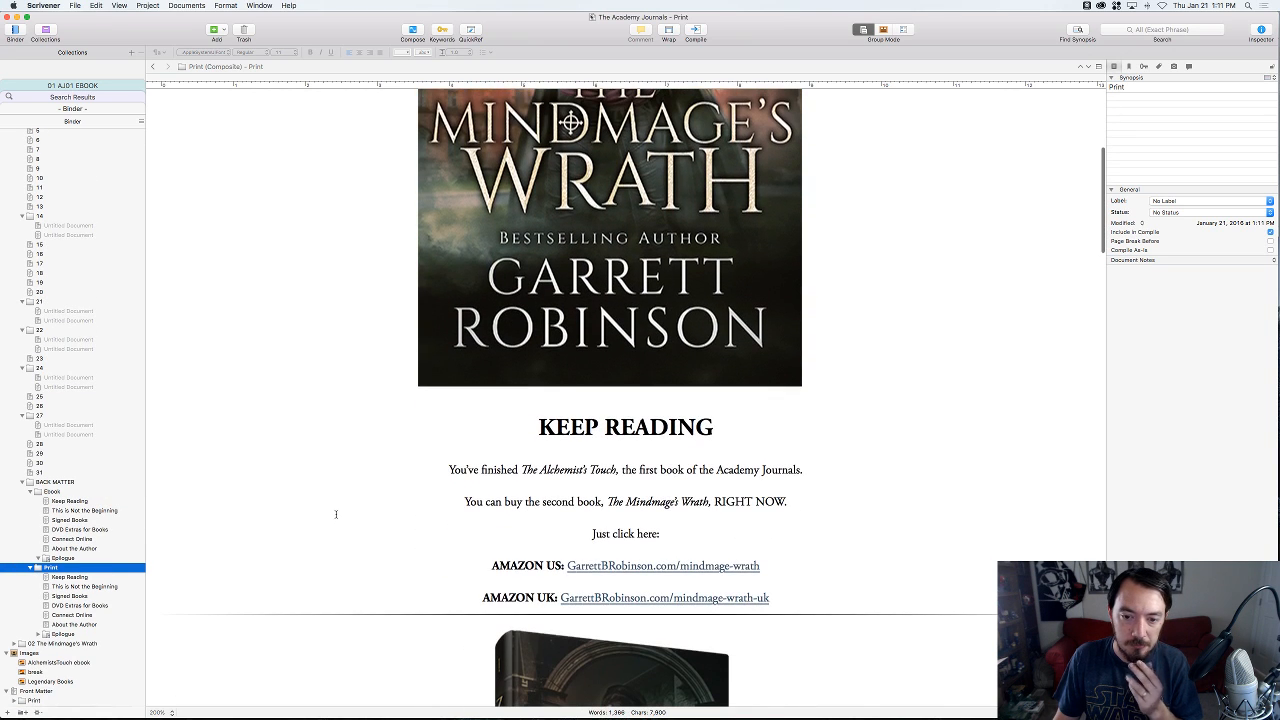
{"action": "scroll", "coordinate": [571, 122], "scroll_direction": "down", "scroll_amount": 2}
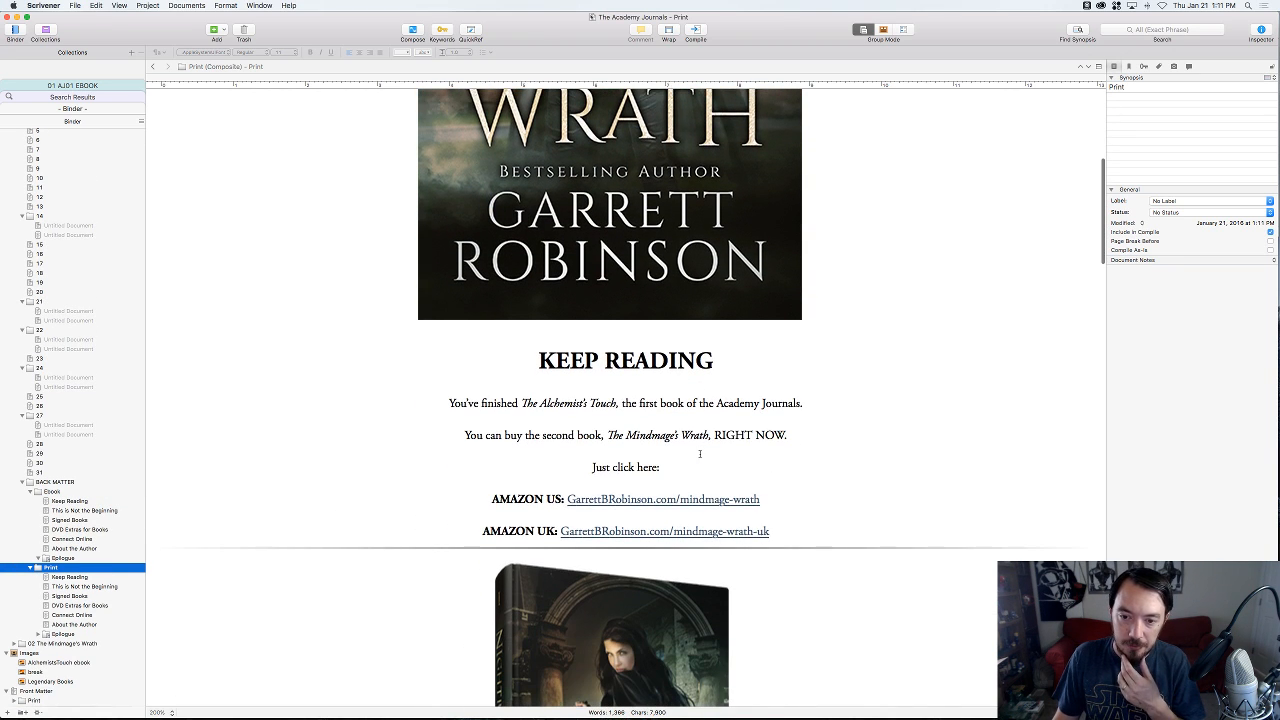
{"action": "double_click", "coordinate": [622, 466]}
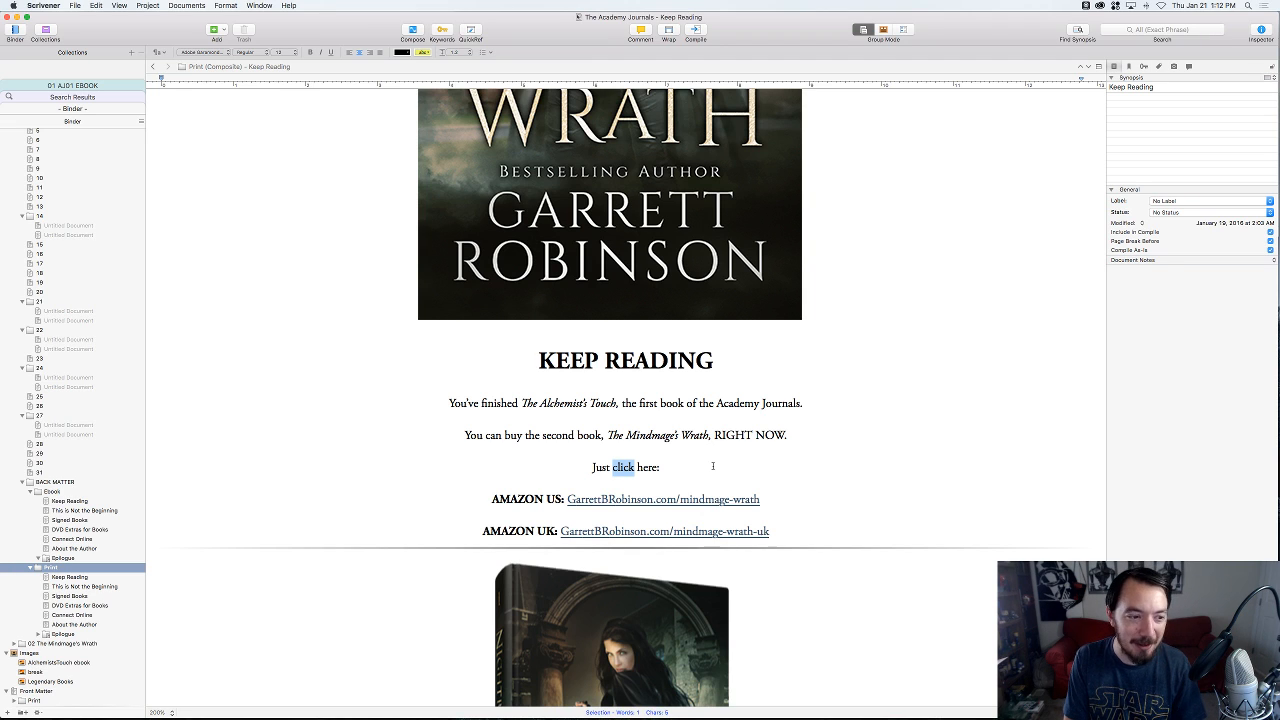
{"action": "type", "text": "visit"}
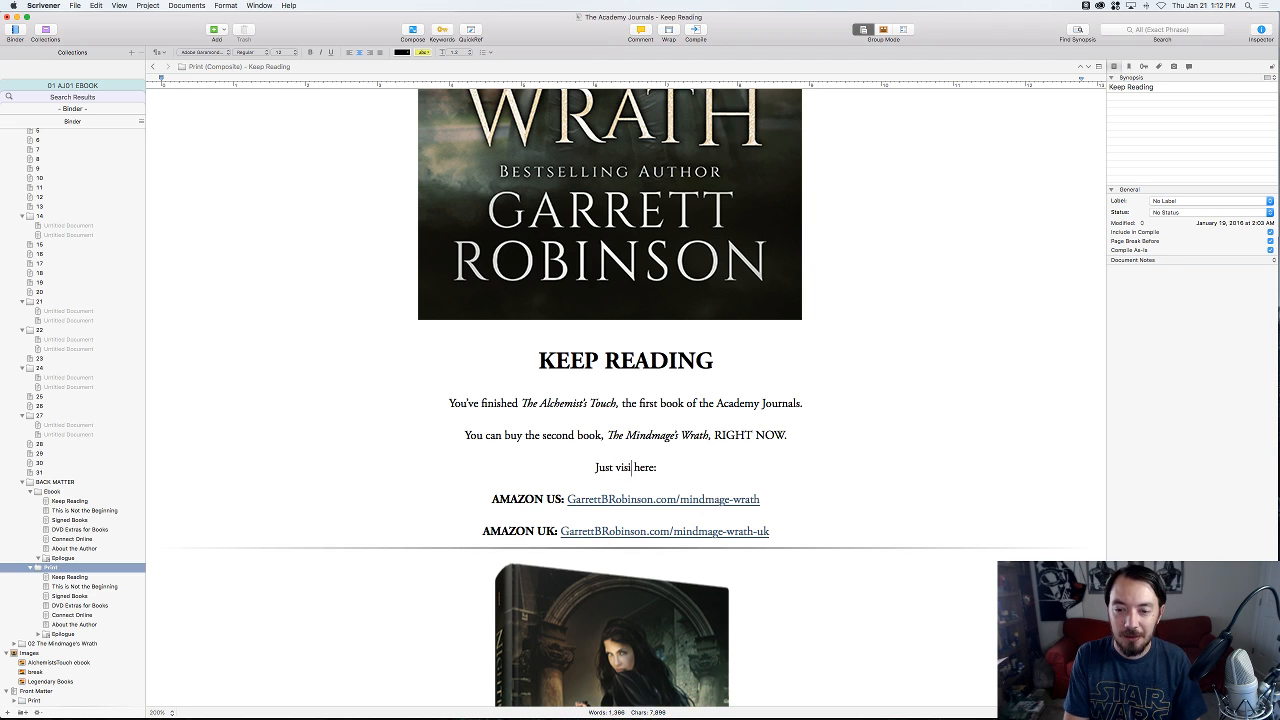
{"action": "key", "text": "alt+shift+Right"}
{"action": "key", "text": "BackSpace"}
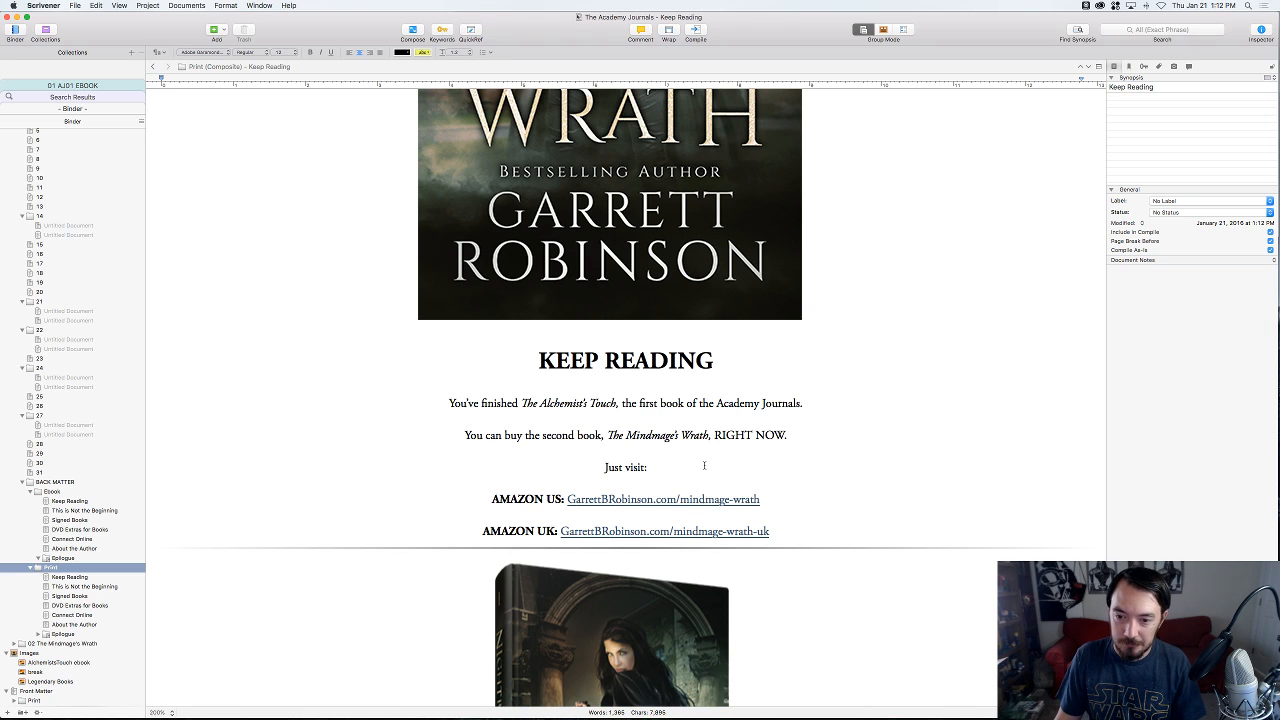
- Remove the hyperlinks from the Amazon US and Amazon UK addresses on the print Keep Reading page, keeping their text
{"action": "scroll", "coordinate": [714, 467], "scroll_direction": "down", "scroll_amount": 2}
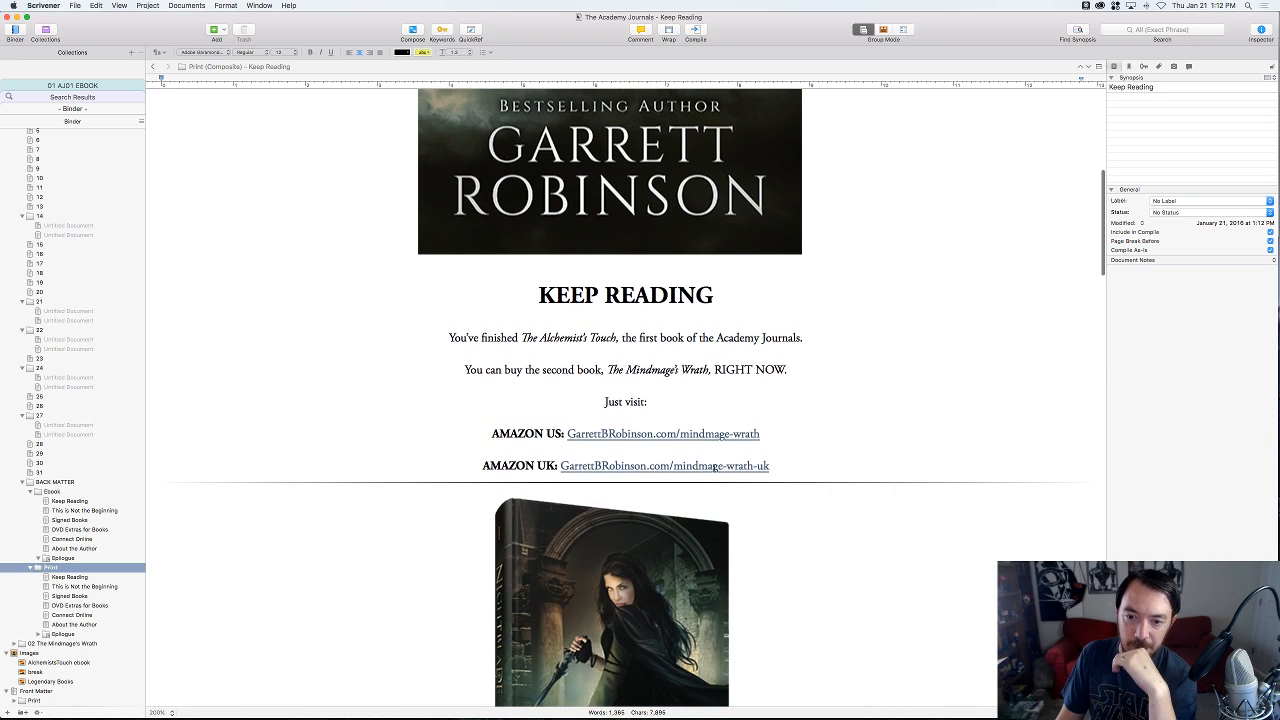
{"action": "left_click", "coordinate": [566, 434]}
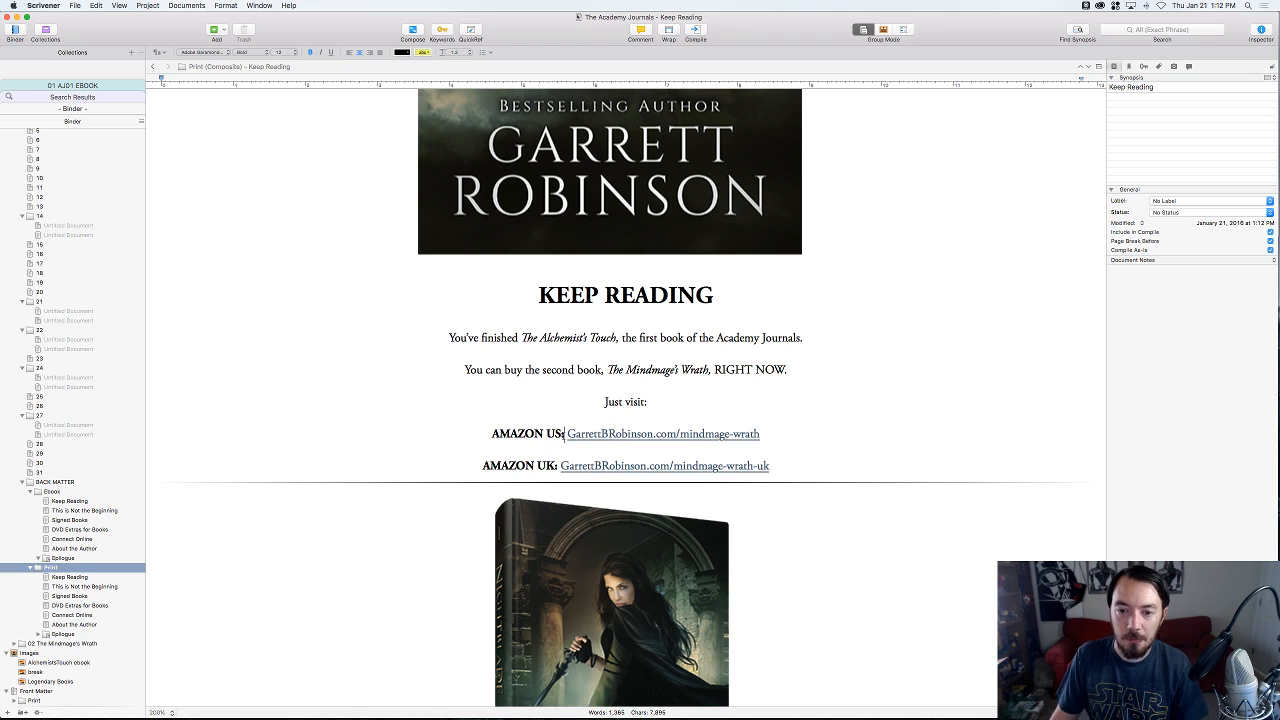
{"action": "left_click_drag", "start_coordinate": [566, 434], "coordinate": [760, 434]}
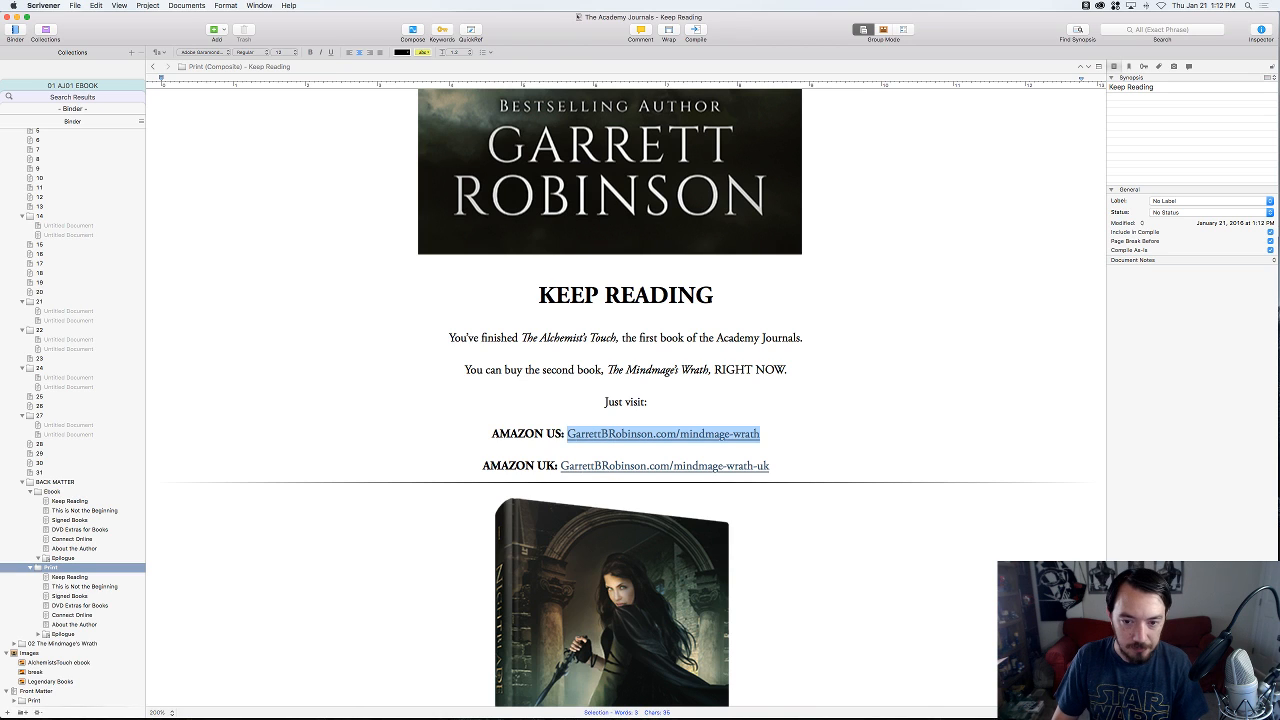
{"action": "right_click", "coordinate": [624, 433]}
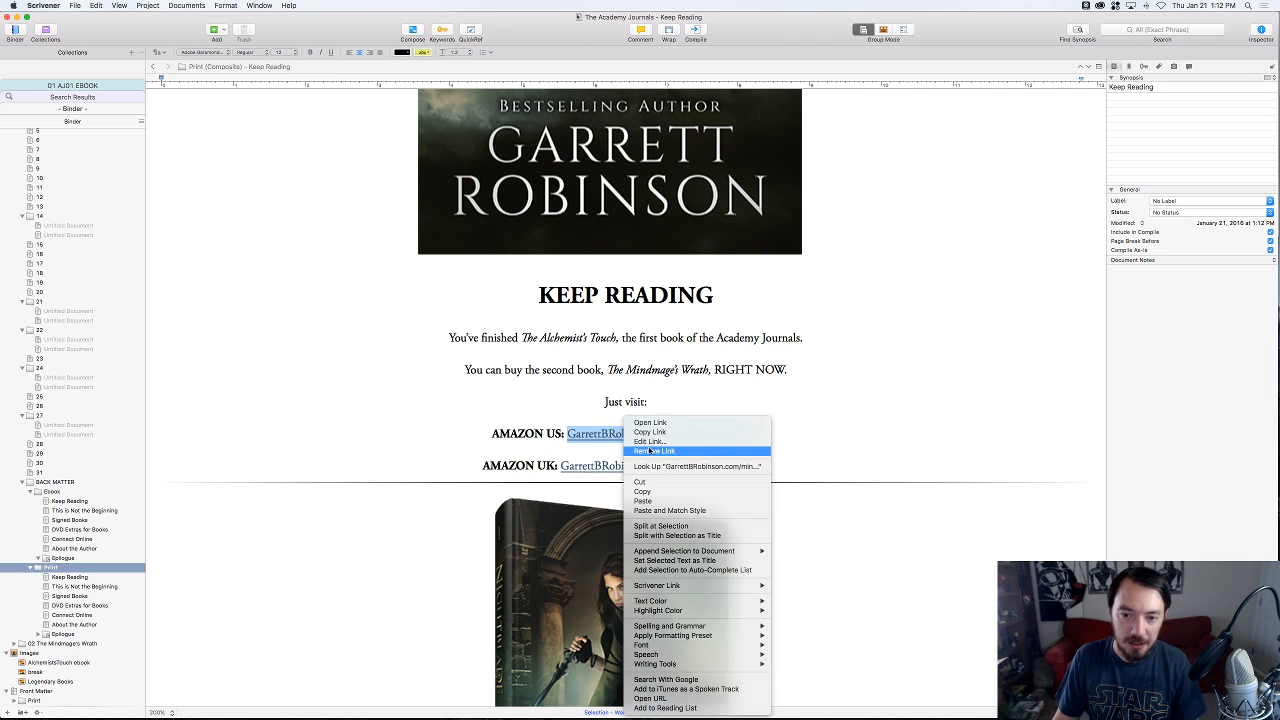
{"action": "left_click", "coordinate": [649, 450]}
{"action": "right_click", "coordinate": [635, 466]}
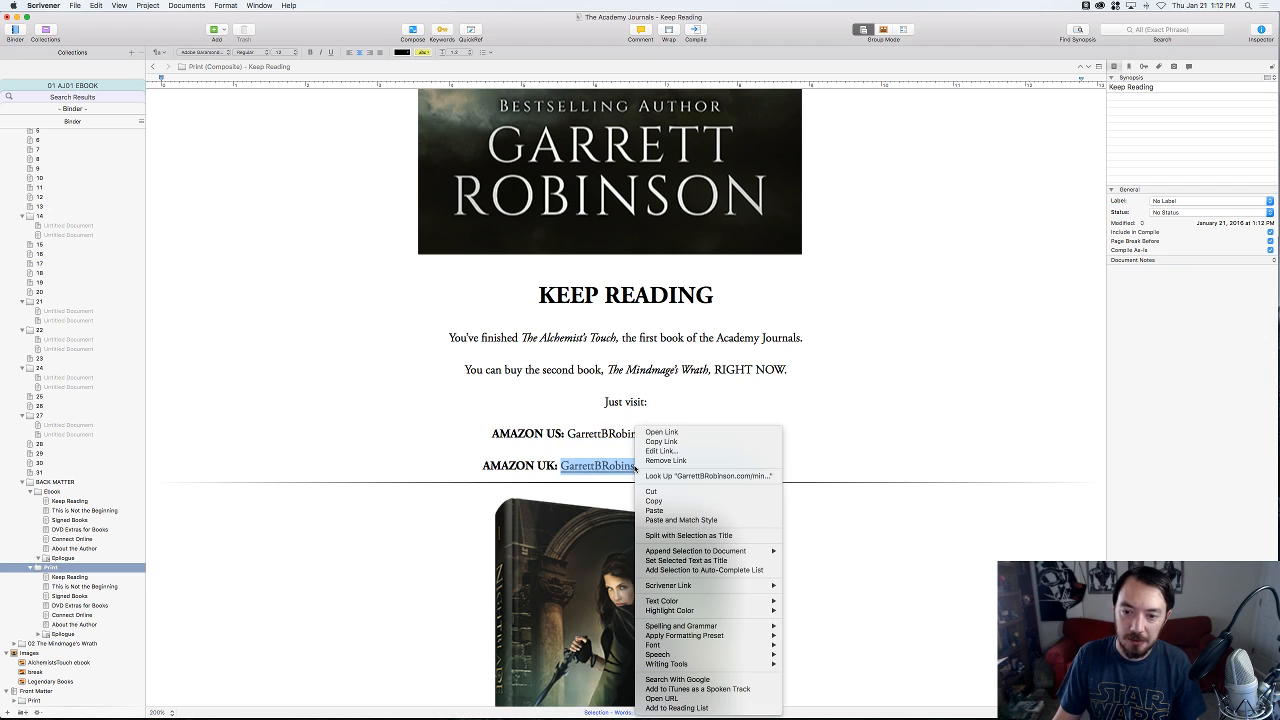
{"action": "left_click", "coordinate": [666, 460]}
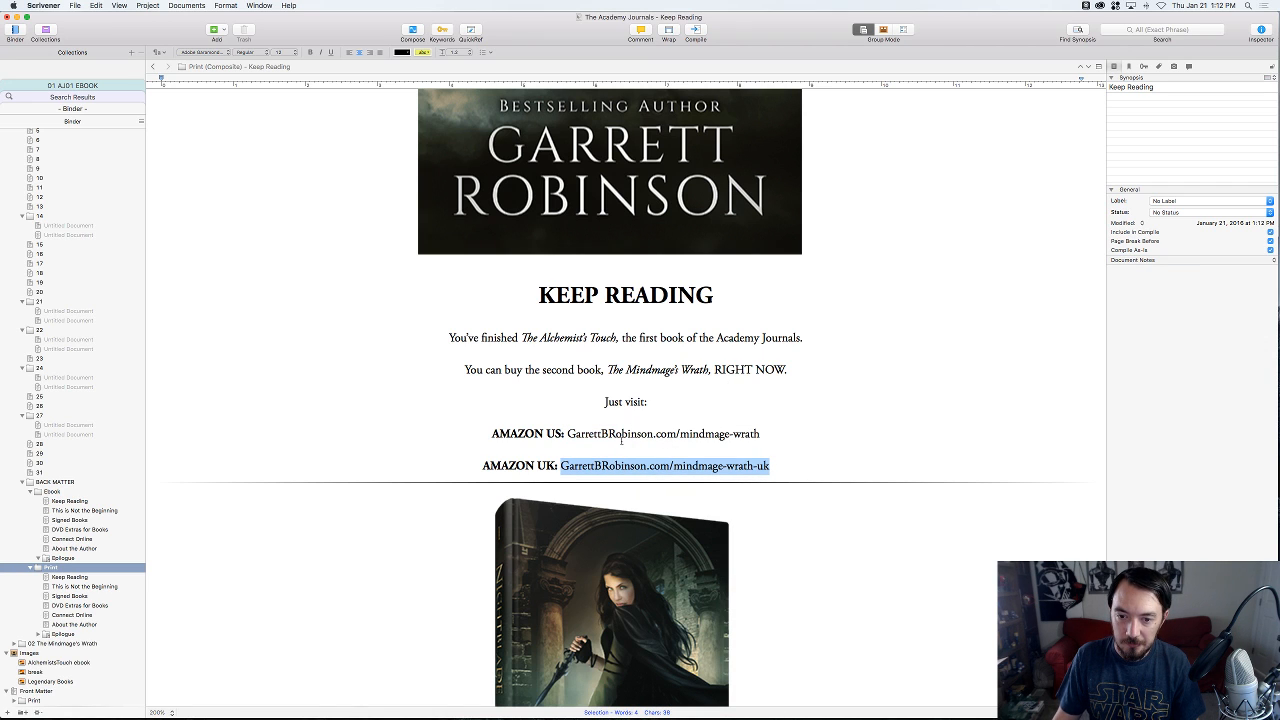
- Delete the whole Amazon UK line and the "AMAZON US:" label, leaving only the mindmage-wrath address under "Just visit:"
{"action": "key", "text": "super+shift+Left"}
{"action": "key", "text": "BackSpace"}
{"action": "key", "text": "BackSpace"}
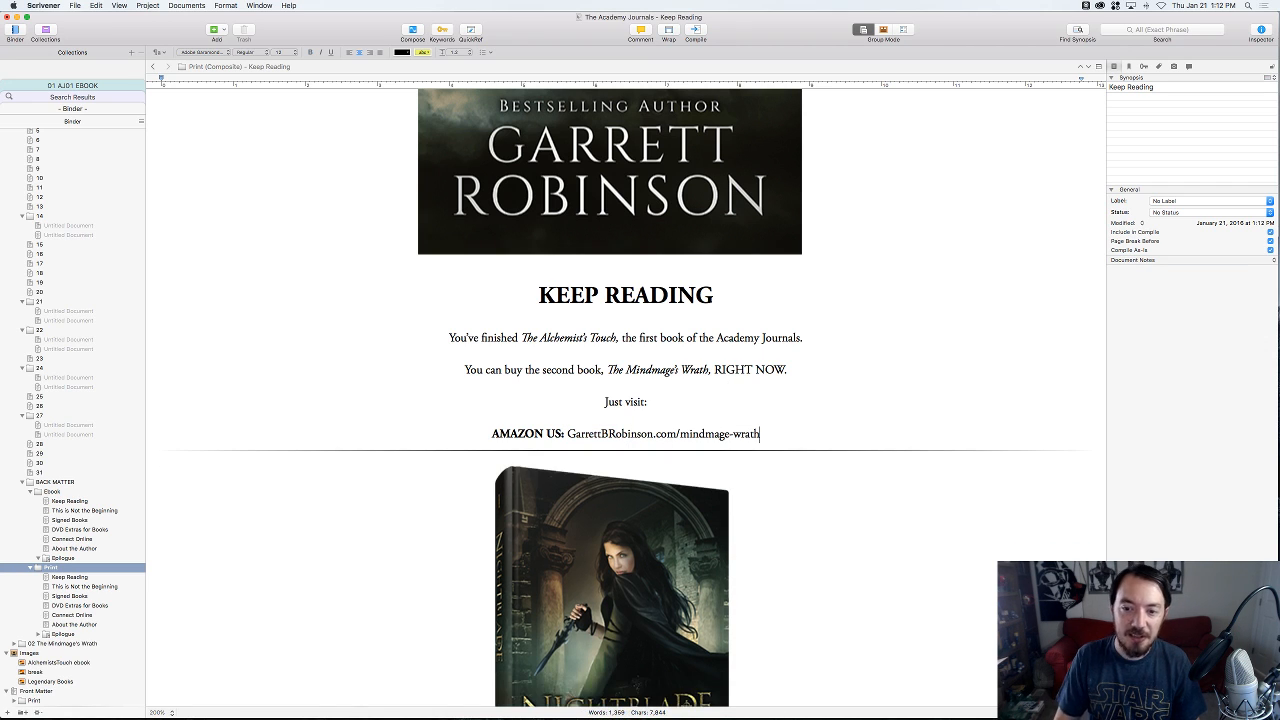
{"action": "key", "text": "super+Left"}
{"action": "key", "text": "alt+shift+Right"}
{"action": "key", "text": "alt+shift+Right"}
{"action": "key", "text": "shift+Right"}
{"action": "key", "text": "shift+Right"}
{"action": "key", "text": "BackSpace"}
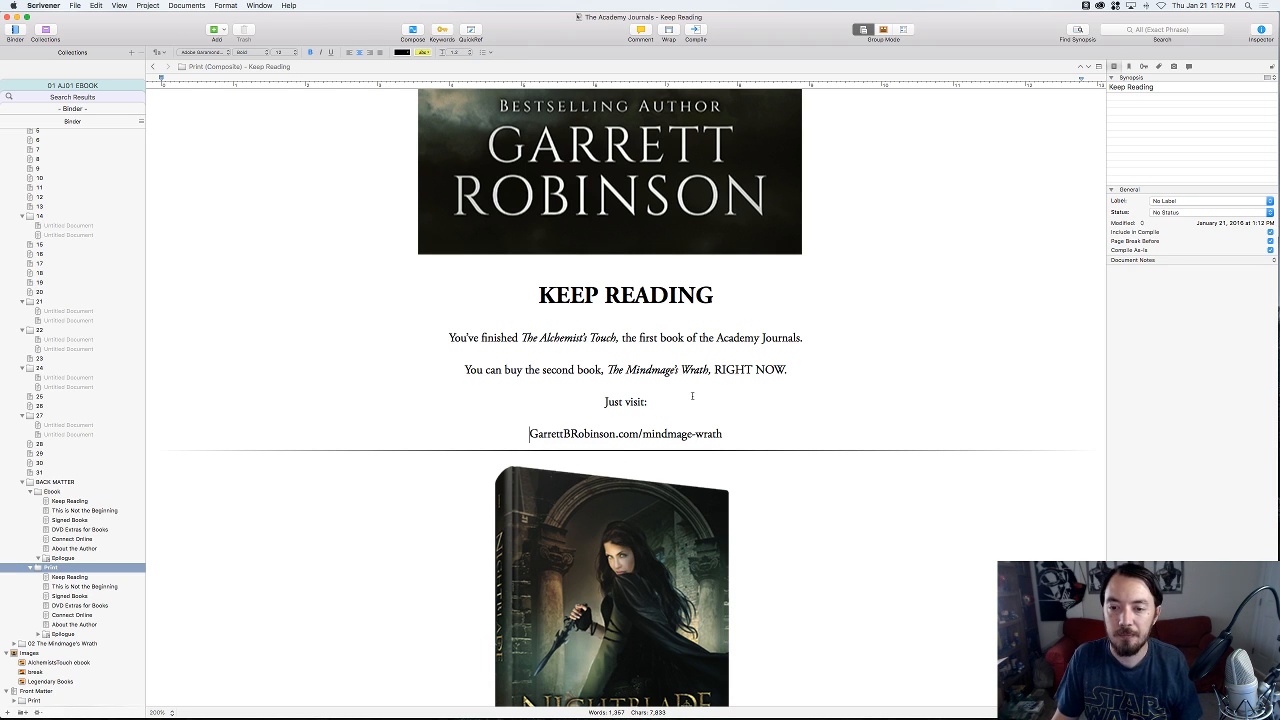
- Remove the hyperlink from the nightblade address on the print version's This is Not the Beginning page
{"action": "scroll", "coordinate": [763, 413], "scroll_direction": "down", "scroll_amount": 4}
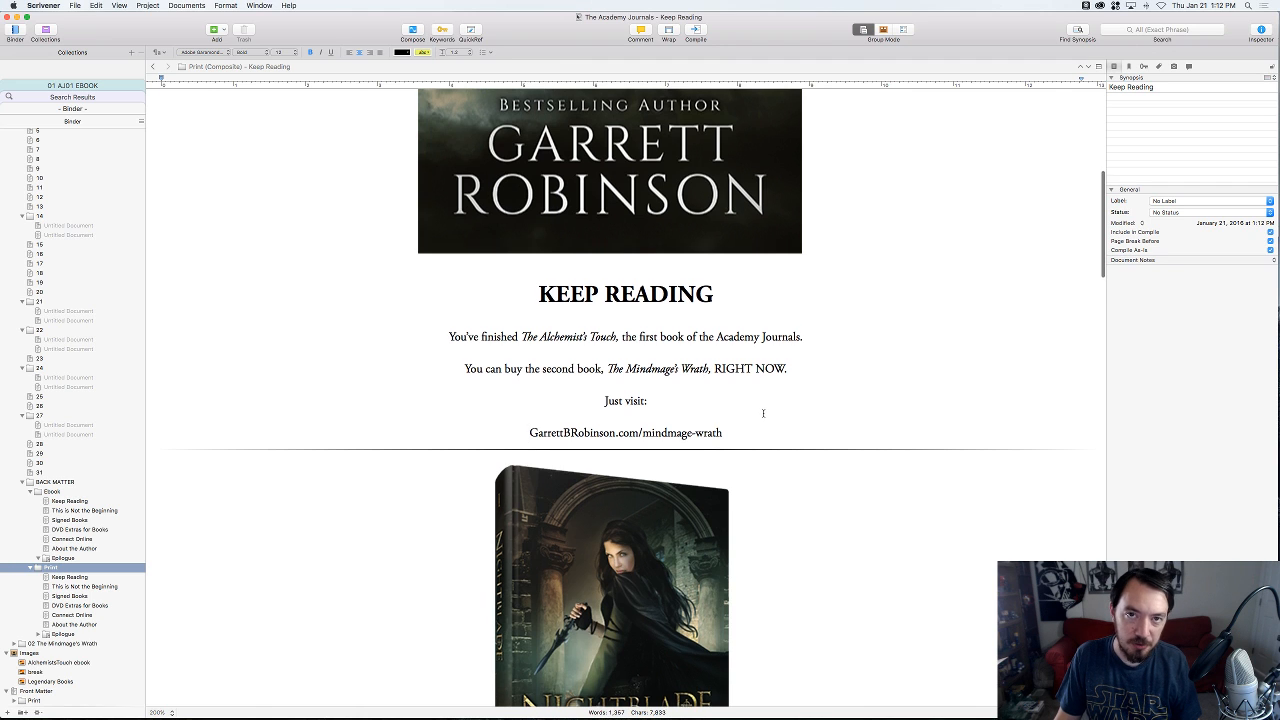
{"action": "scroll", "coordinate": [770, 313], "scroll_direction": "down", "scroll_amount": 6}
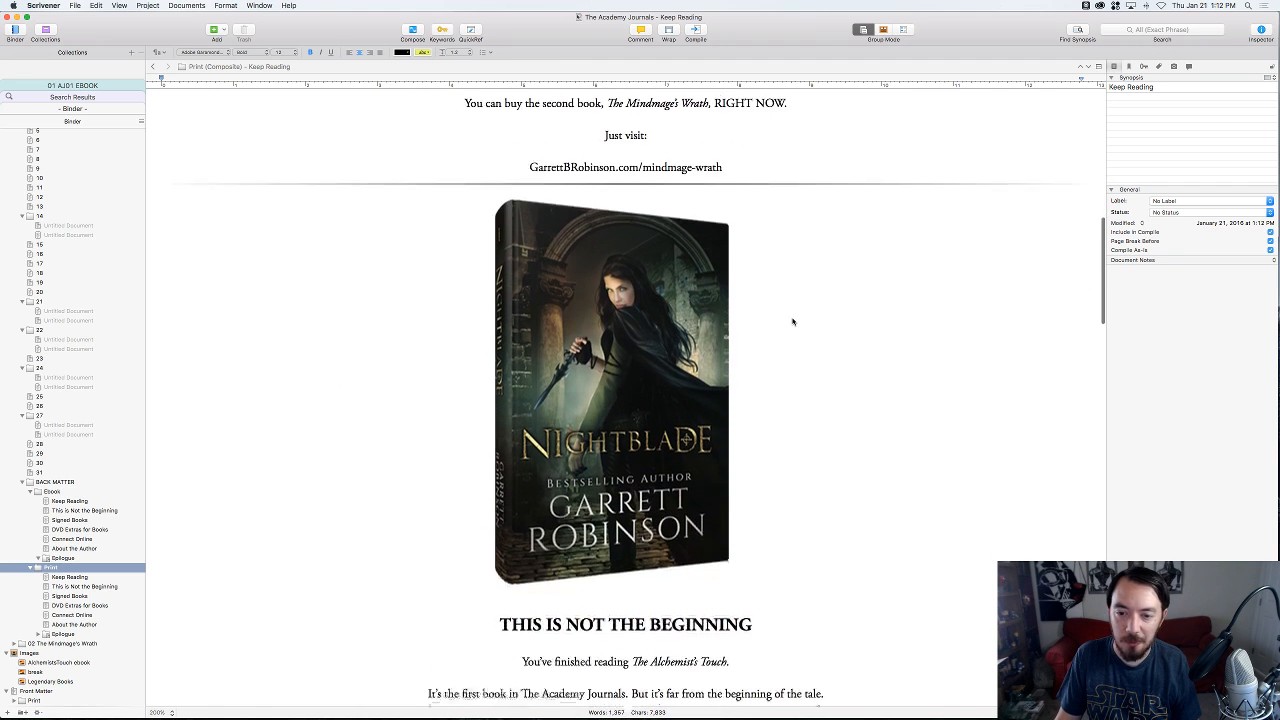
{"action": "scroll", "coordinate": [792, 321], "scroll_direction": "down", "scroll_amount": 2}
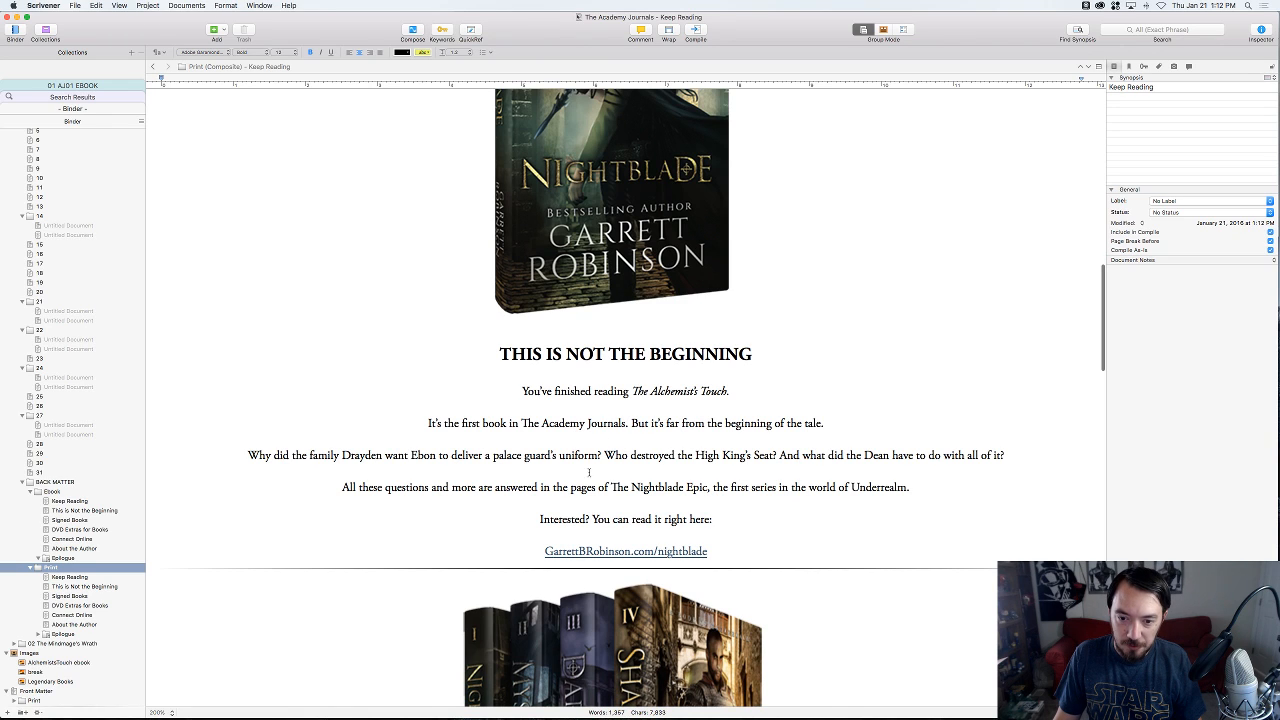
{"action": "right_click", "coordinate": [659, 551]}
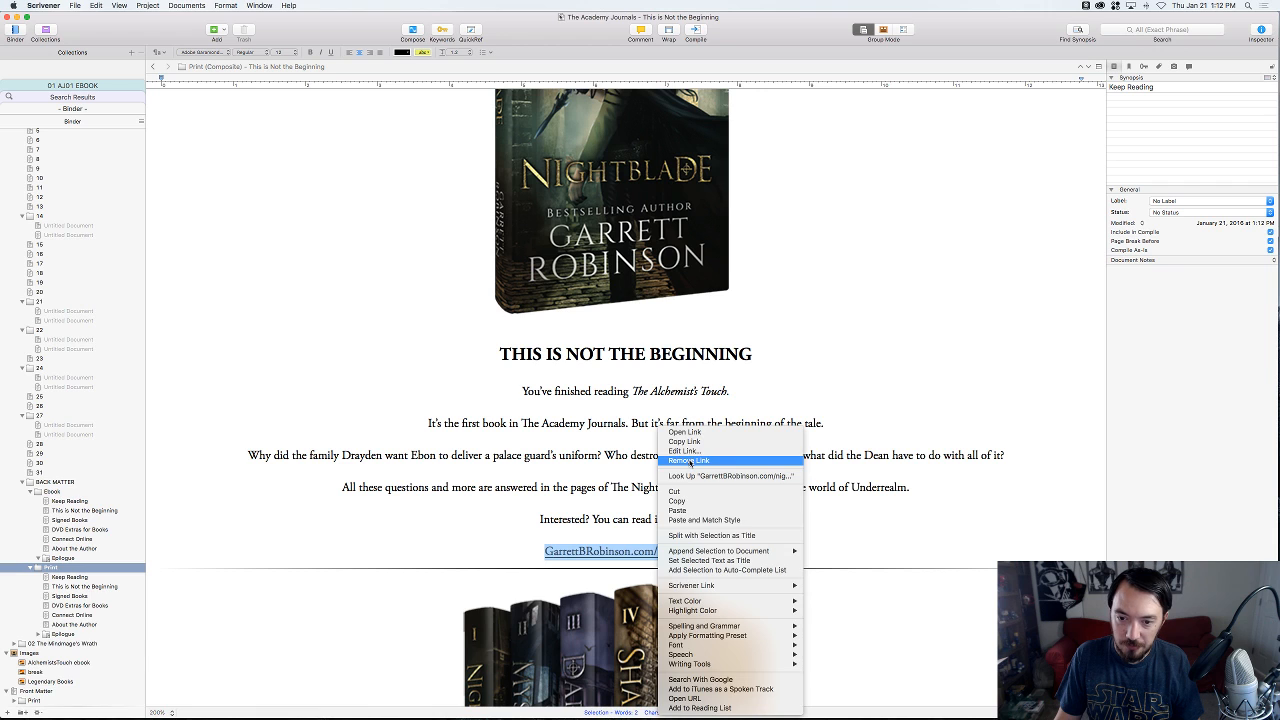
{"action": "left_click", "coordinate": [690, 460]}
{"action": "scroll", "coordinate": [651, 455], "scroll_direction": "down", "scroll_amount": 1}
{"action": "scroll", "coordinate": [655, 445], "scroll_direction": "down", "scroll_amount": 1}
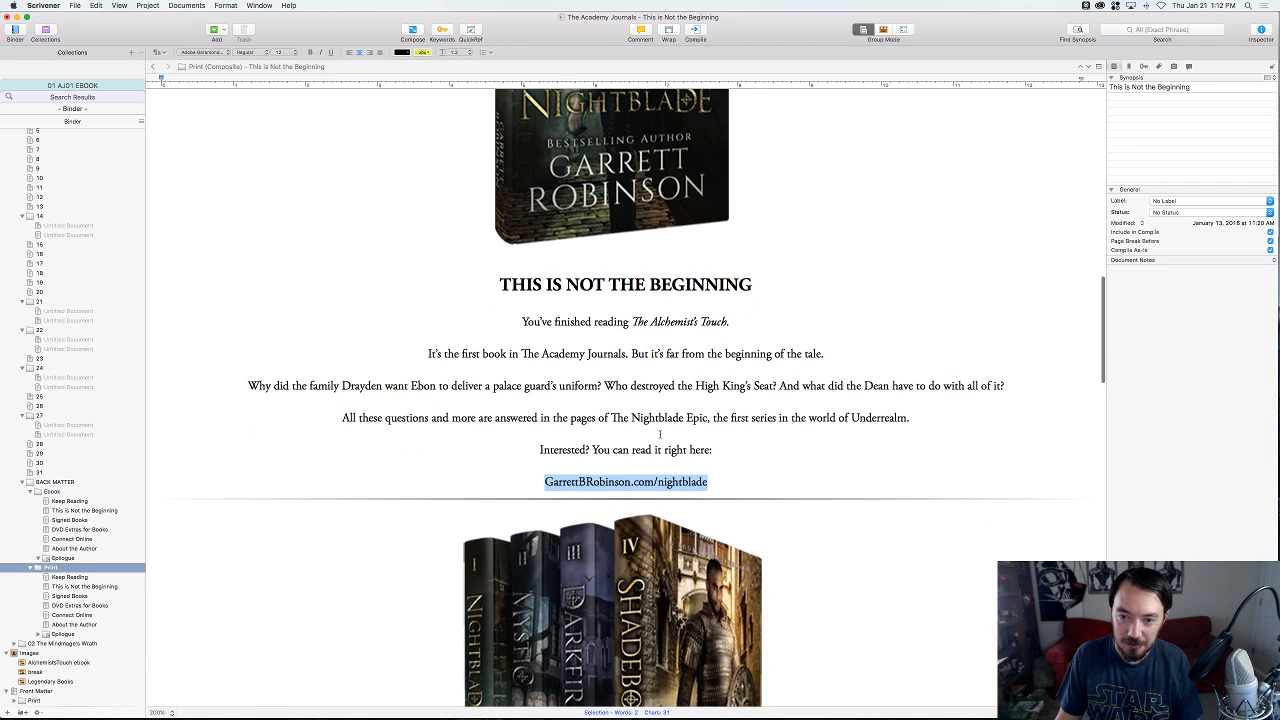
- Remove the hyperlink from the autographed-books address on the print version's Signed Books page, keeping its text
{"action": "left_click", "coordinate": [631, 449]}
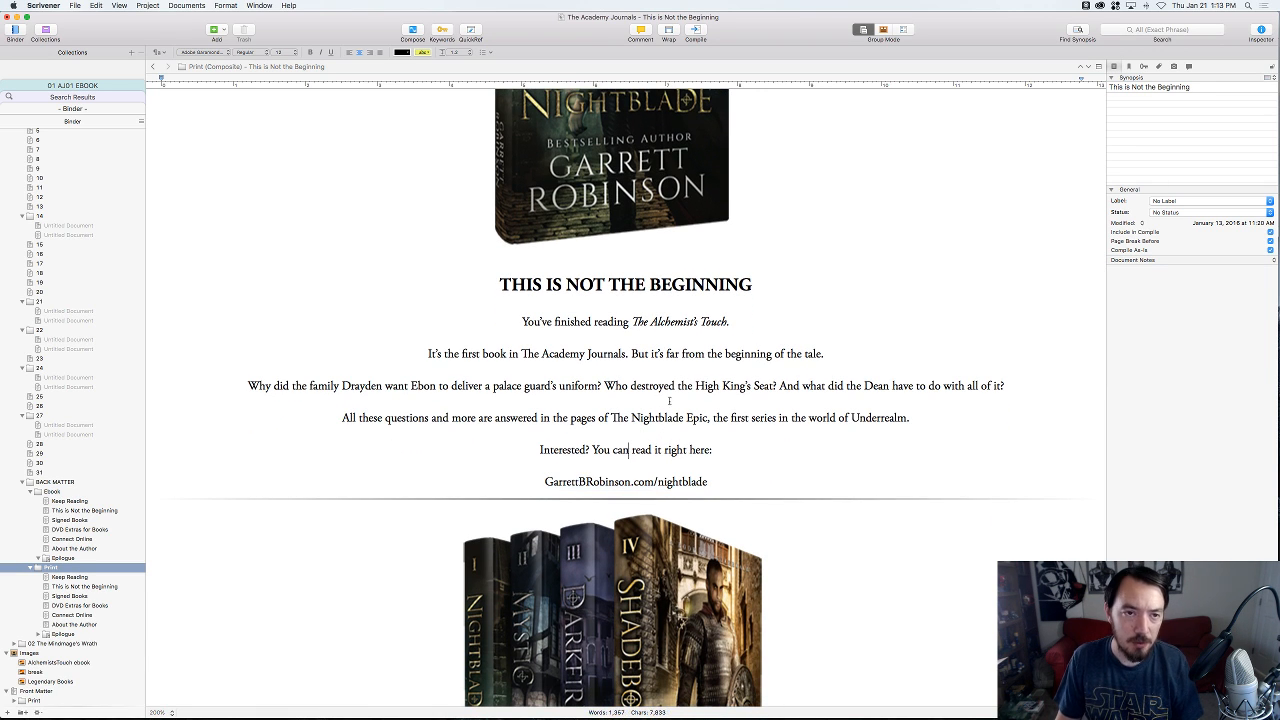
{"action": "scroll", "coordinate": [660, 420], "scroll_direction": "down", "scroll_amount": 3}
{"action": "scroll", "coordinate": [673, 398], "scroll_direction": "down", "scroll_amount": 4}
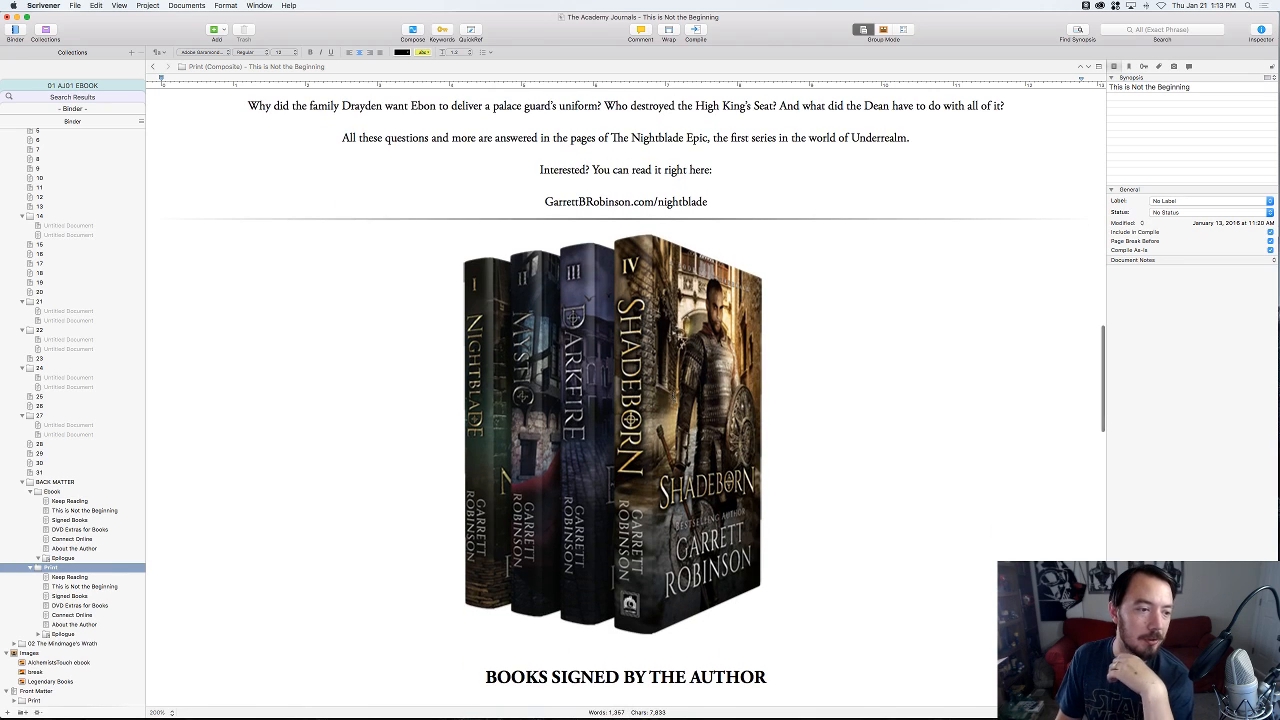
{"action": "scroll", "coordinate": [673, 398], "scroll_direction": "down", "scroll_amount": 2}
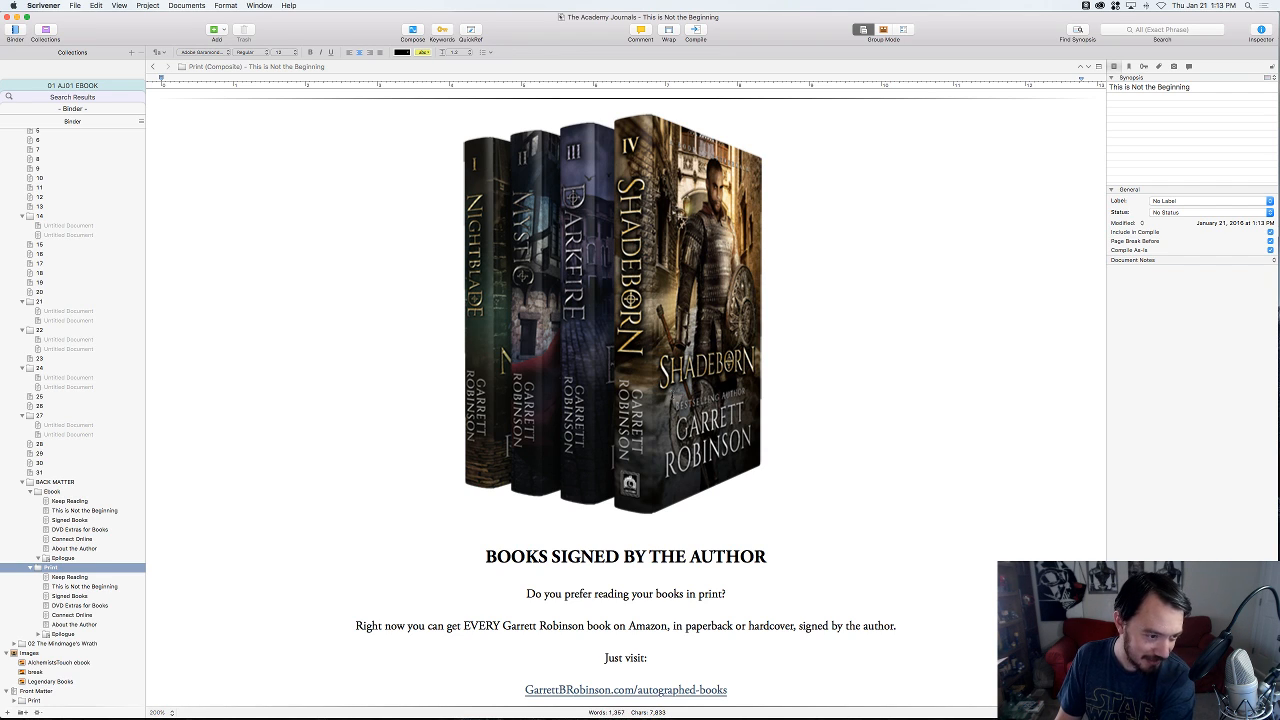
{"action": "scroll", "coordinate": [706, 422], "scroll_direction": "down", "scroll_amount": 5}
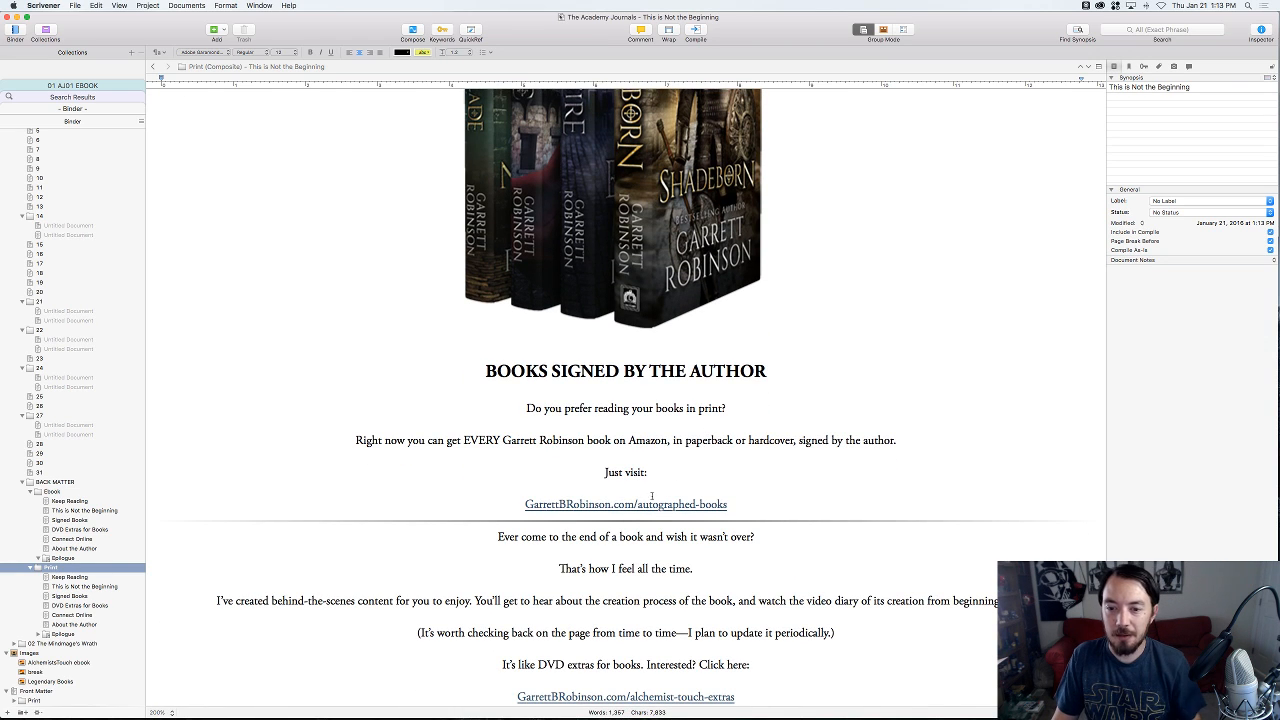
{"action": "right_click", "coordinate": [624, 508]}
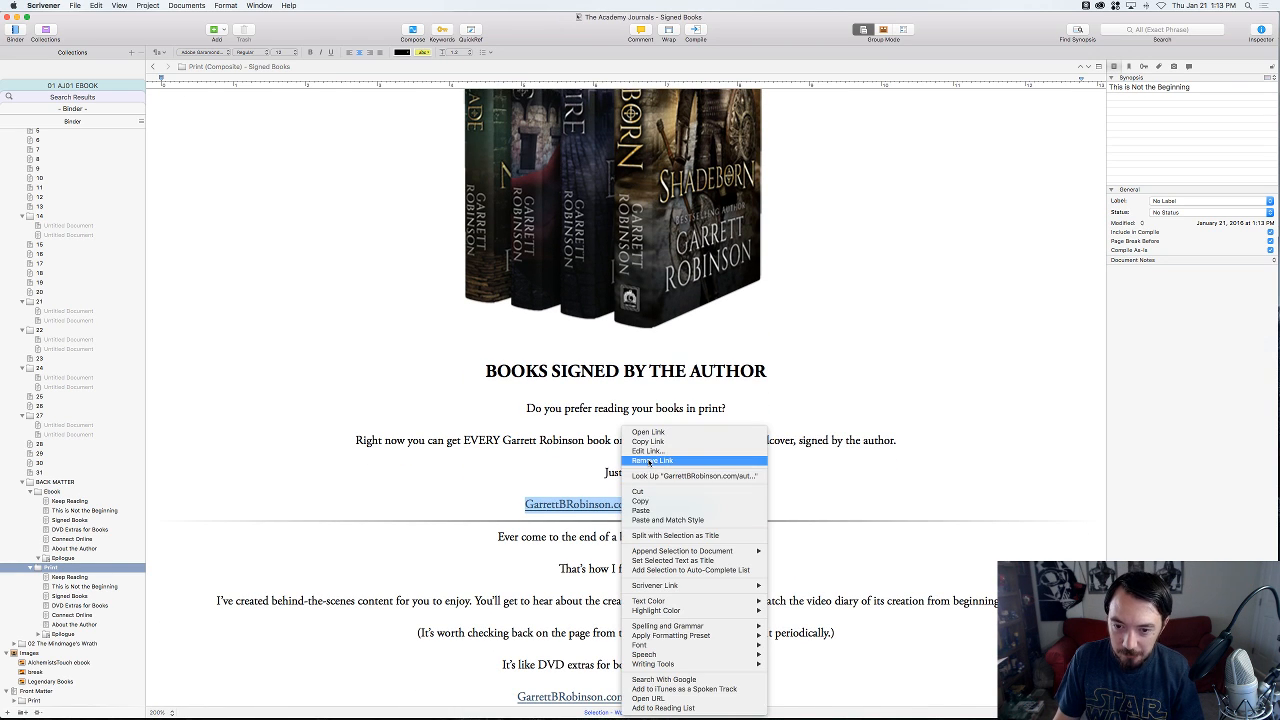
{"action": "left_click", "coordinate": [649, 462]}
- Change "Click here:" to "Visit:" on the print DVD Extras for Books page and remove the hyperlink from the alchemist-touch-extras address
{"action": "scroll", "coordinate": [640, 416], "scroll_direction": "down", "scroll_amount": 4}
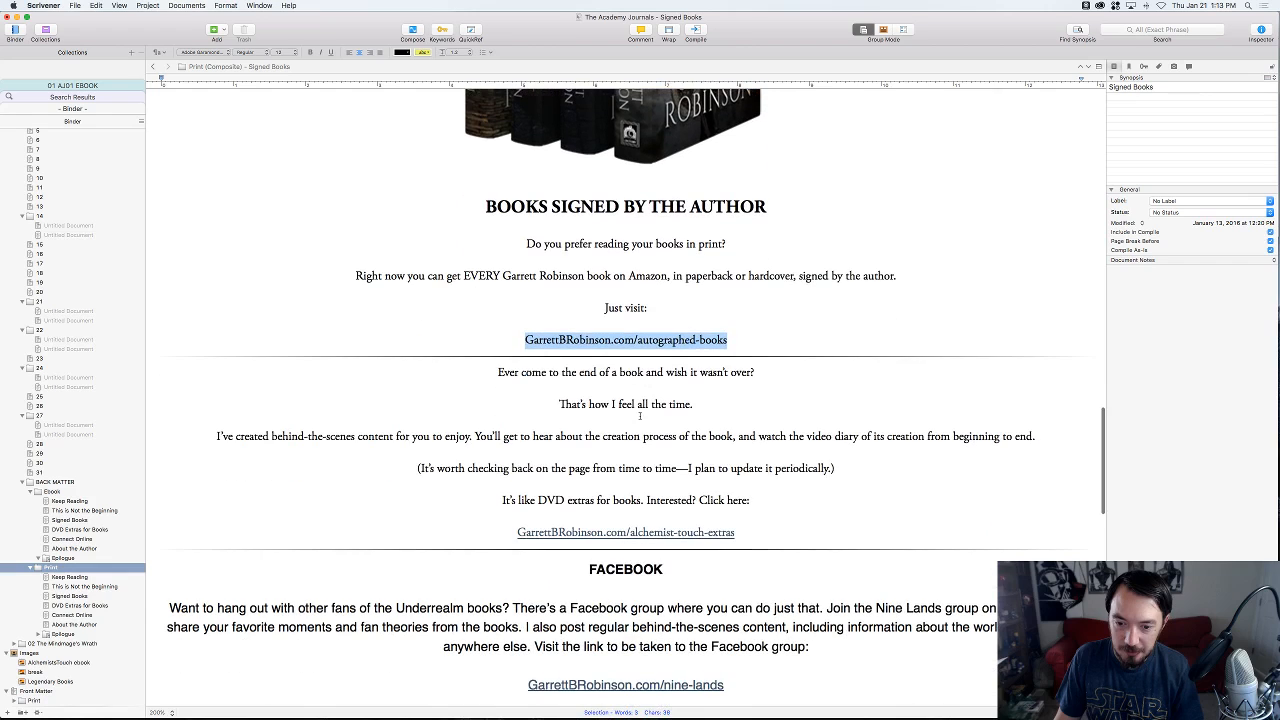
{"action": "double_click", "coordinate": [710, 500]}
{"action": "type", "text": "Visit"}
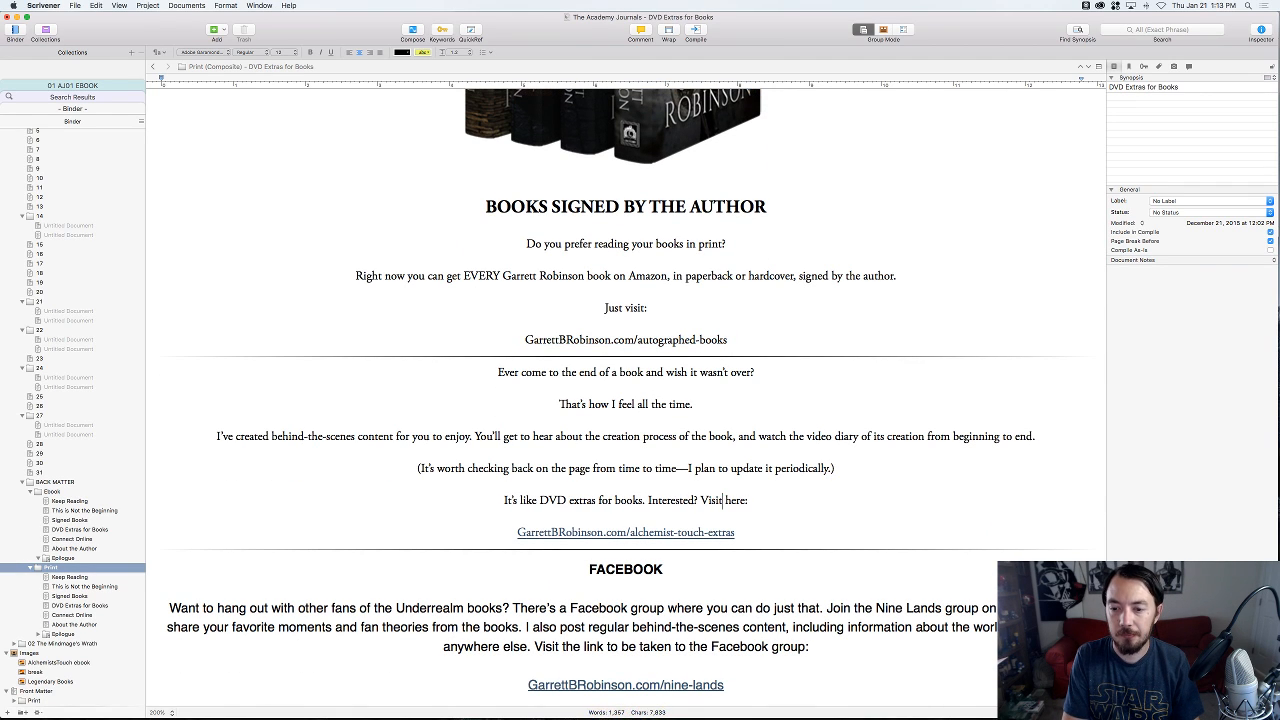
{"action": "key", "text": "shift+super+Right"}
{"action": "key", "text": "BackSpace"}
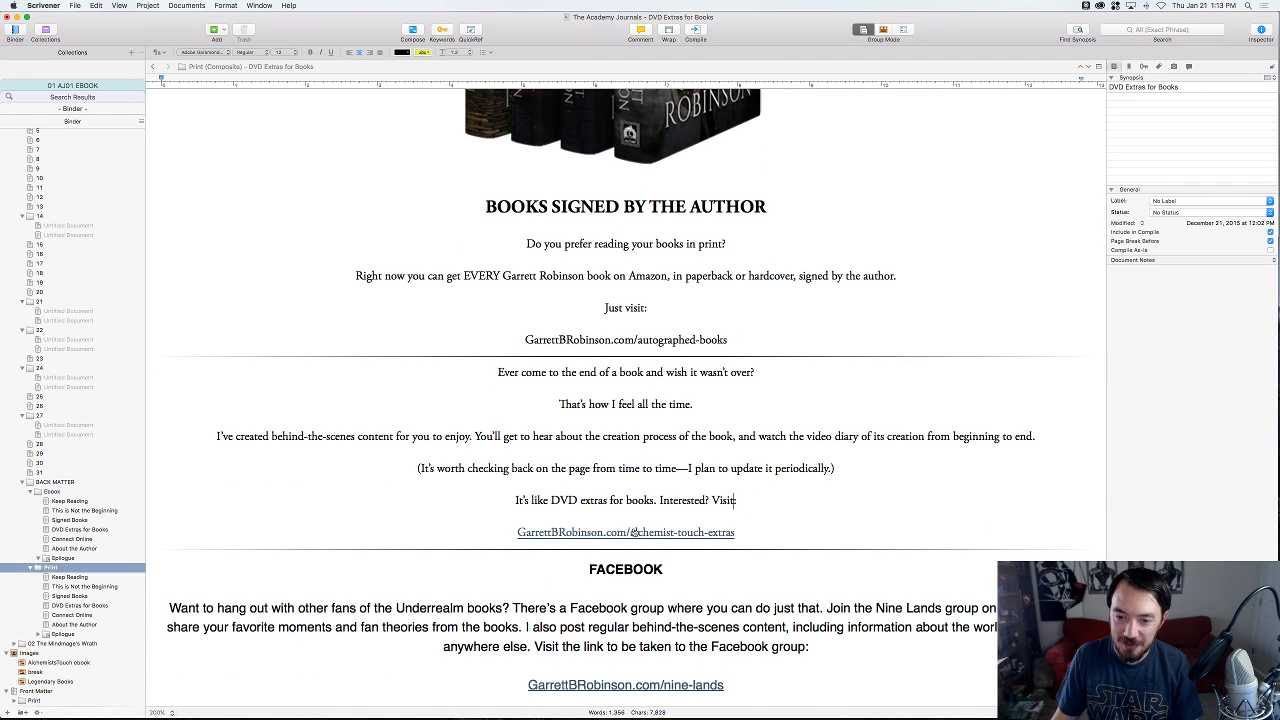
{"action": "right_click", "coordinate": [622, 535]}
{"action": "left_click", "coordinate": [654, 461]}
- Remove the hyperlinks from the nine-lands Facebook address and the yt YouTube address on the print Connect Online page
{"action": "scroll", "coordinate": [657, 420], "scroll_direction": "down", "scroll_amount": 1}
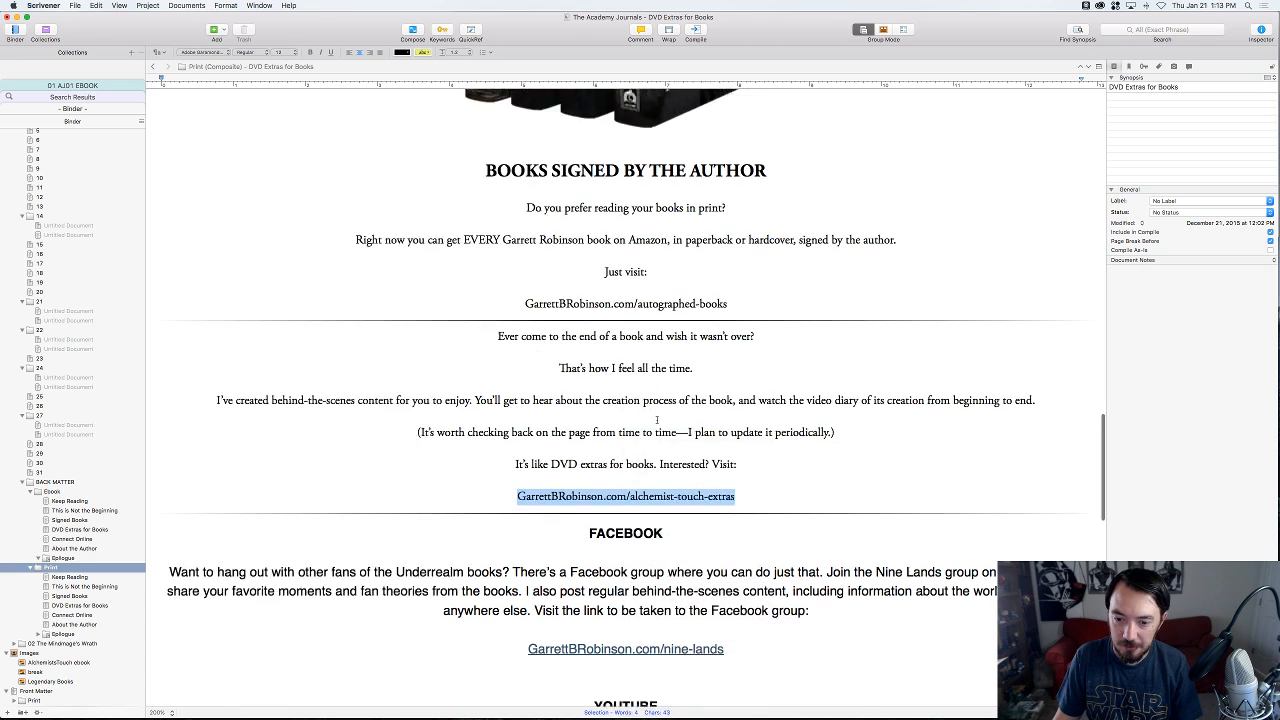
{"action": "scroll", "coordinate": [657, 420], "scroll_direction": "down", "scroll_amount": 3}
{"action": "right_click", "coordinate": [629, 475]}
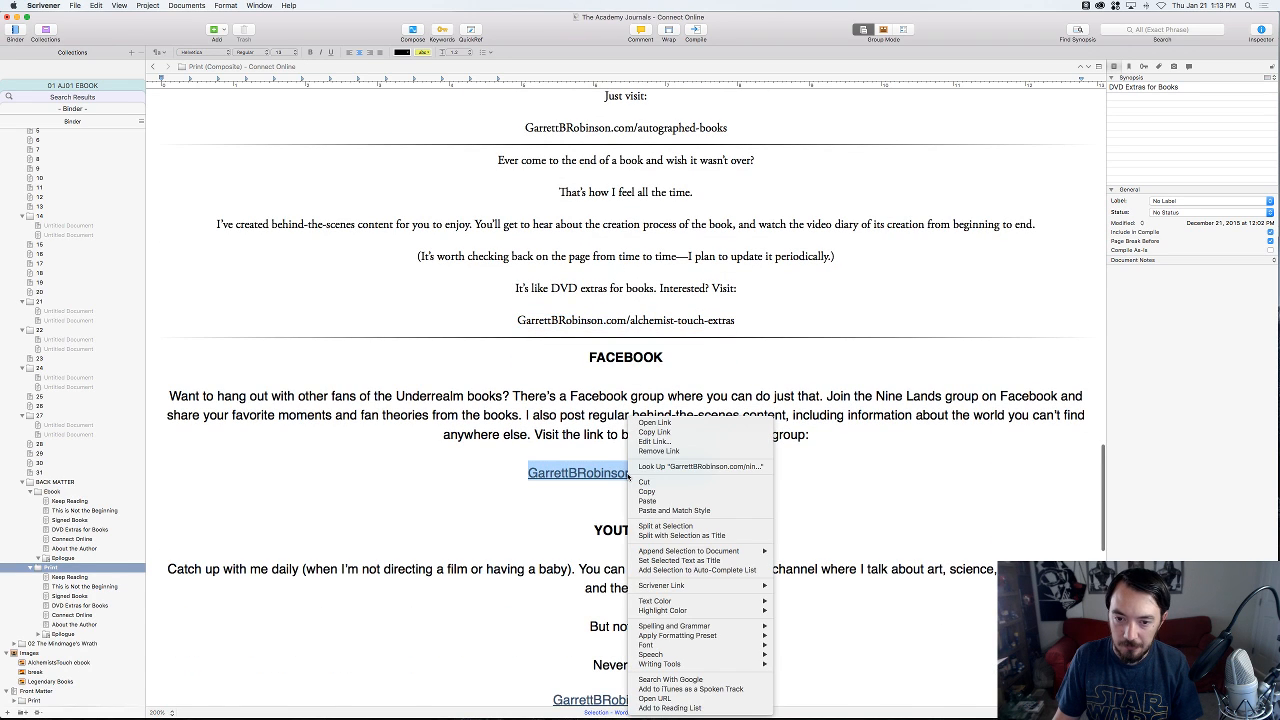
{"action": "left_click", "coordinate": [655, 451]}
{"action": "scroll", "coordinate": [656, 470], "scroll_direction": "down", "scroll_amount": 3}
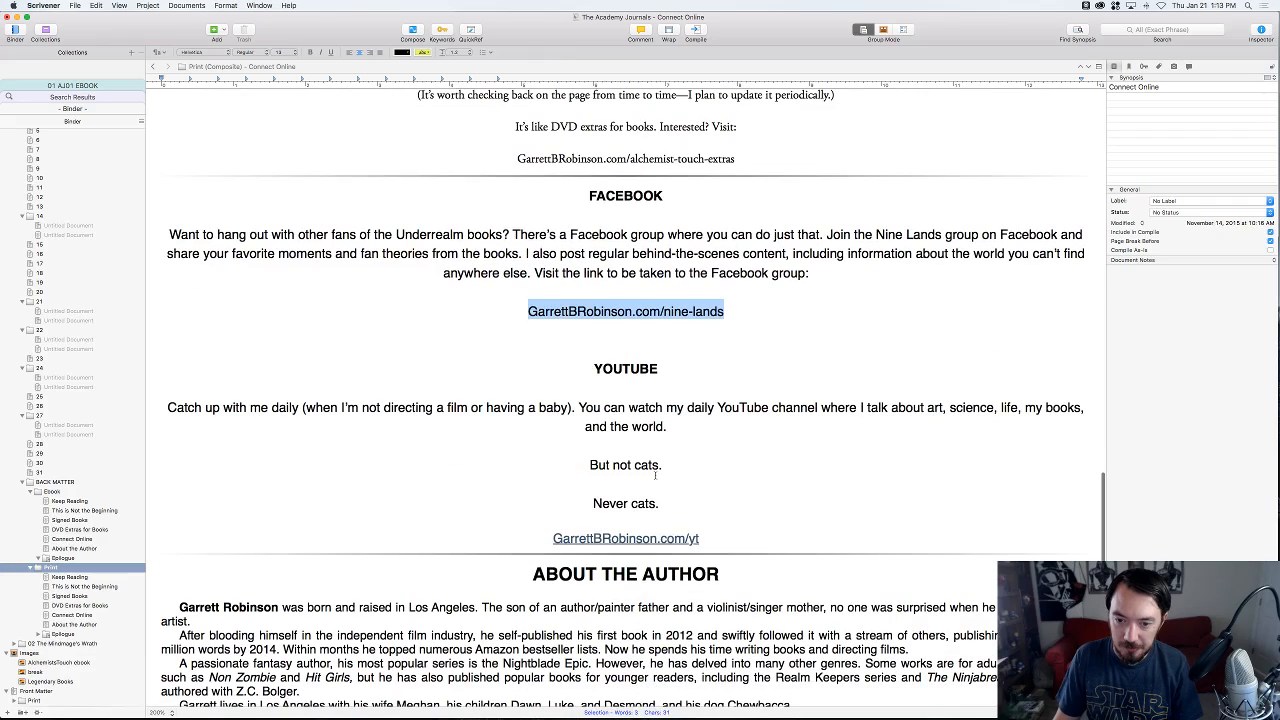
{"action": "right_click", "coordinate": [628, 540]}
{"action": "left_click", "coordinate": [655, 451]}
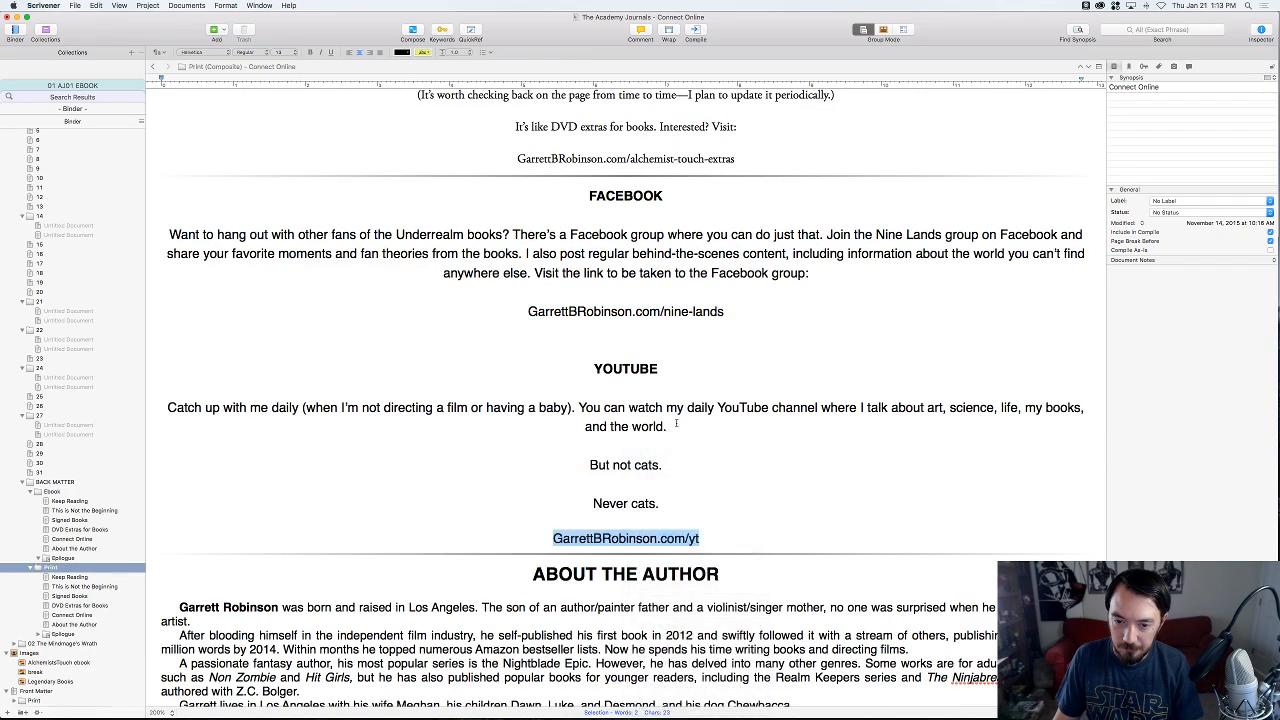
{"action": "scroll", "coordinate": [676, 423], "scroll_direction": "down", "scroll_amount": 5}
{"action": "left_click_drag", "start_coordinate": [218, 497], "coordinate": [430, 536]}
{"action": "right_click", "coordinate": [361, 538]}
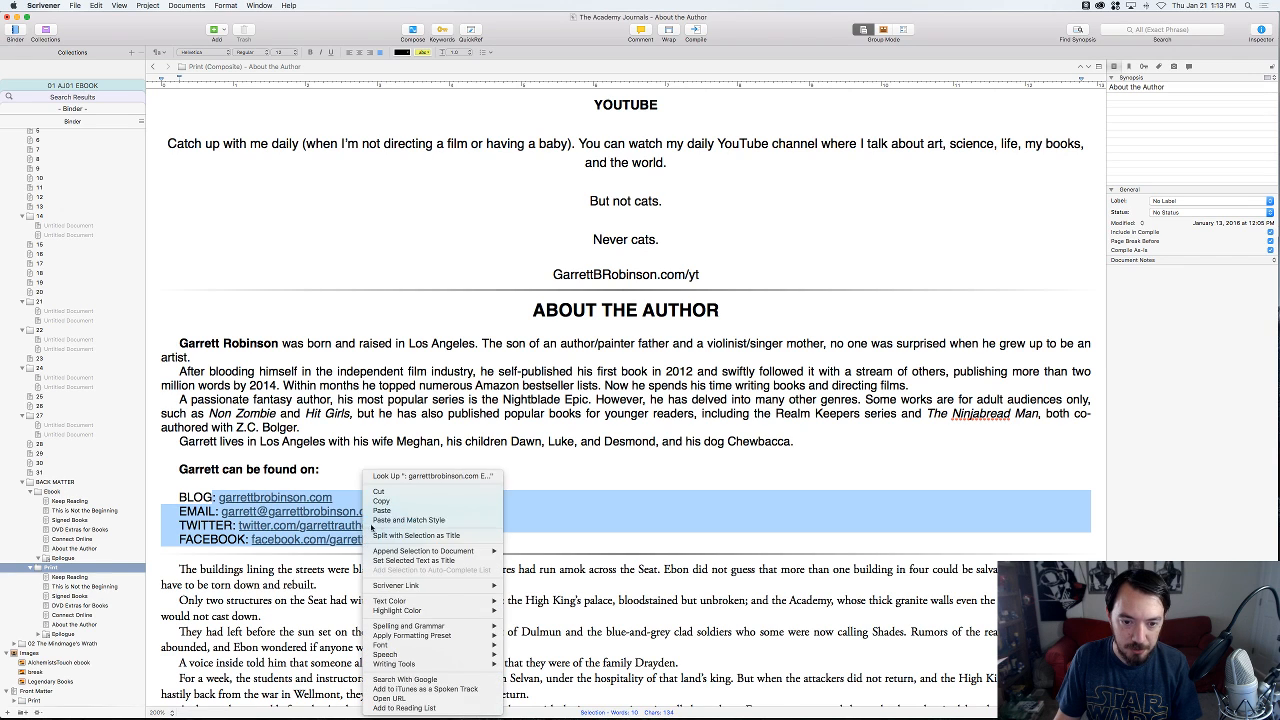
{"action": "key", "text": "Escape"}
- Remove the hyperlinks from the blog and e-mail addresses on the print About the Author page
{"action": "left_click", "coordinate": [257, 503]}
{"action": "right_click", "coordinate": [257, 503]}
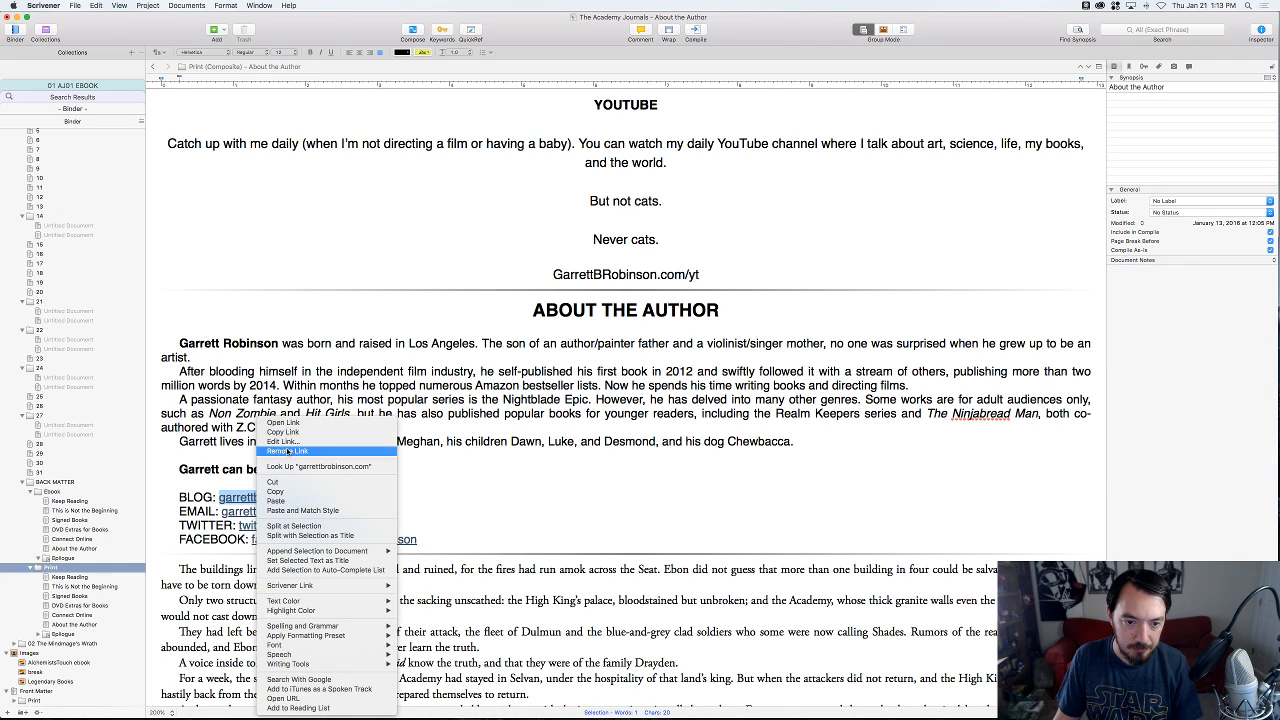
{"action": "left_click", "coordinate": [288, 451]}
{"action": "right_click", "coordinate": [272, 511]}
{"action": "left_click", "coordinate": [289, 472]}
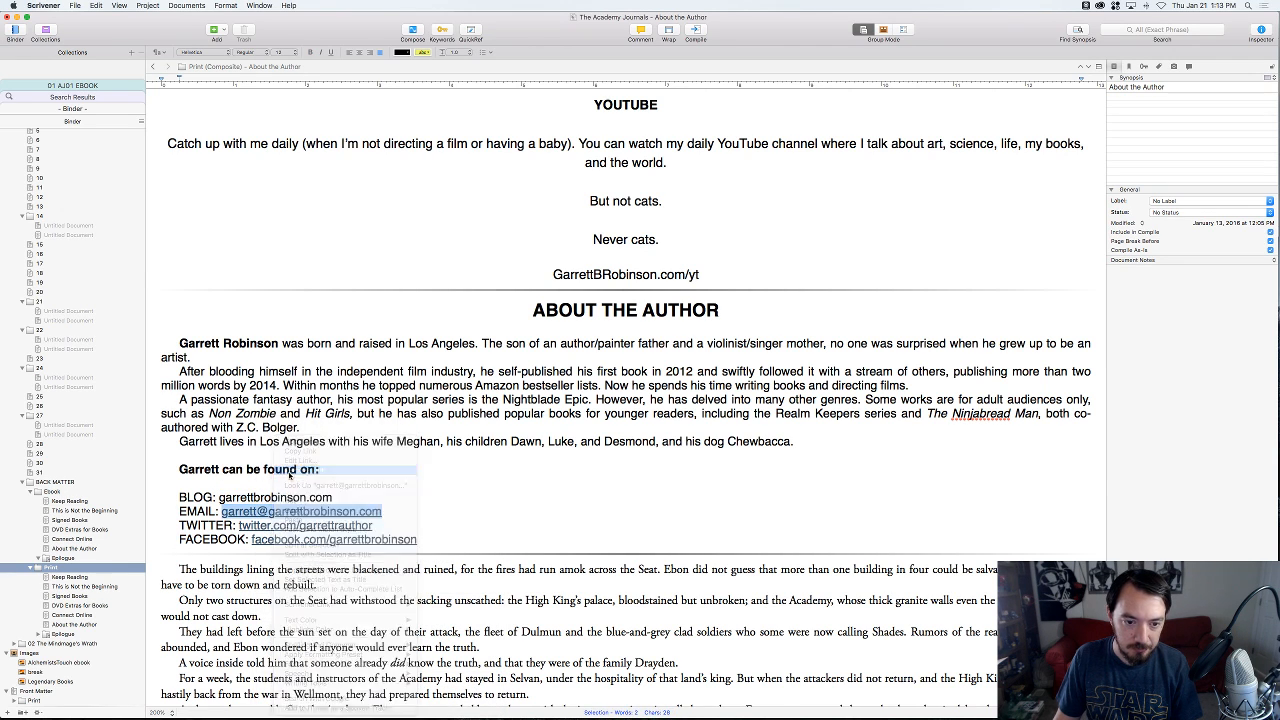
- Remove the hyperlinks from the Twitter and Facebook addresses on the print About the Author page
{"action": "scroll", "coordinate": [289, 476], "scroll_direction": "down", "scroll_amount": 5}
{"action": "right_click", "coordinate": [300, 270]}
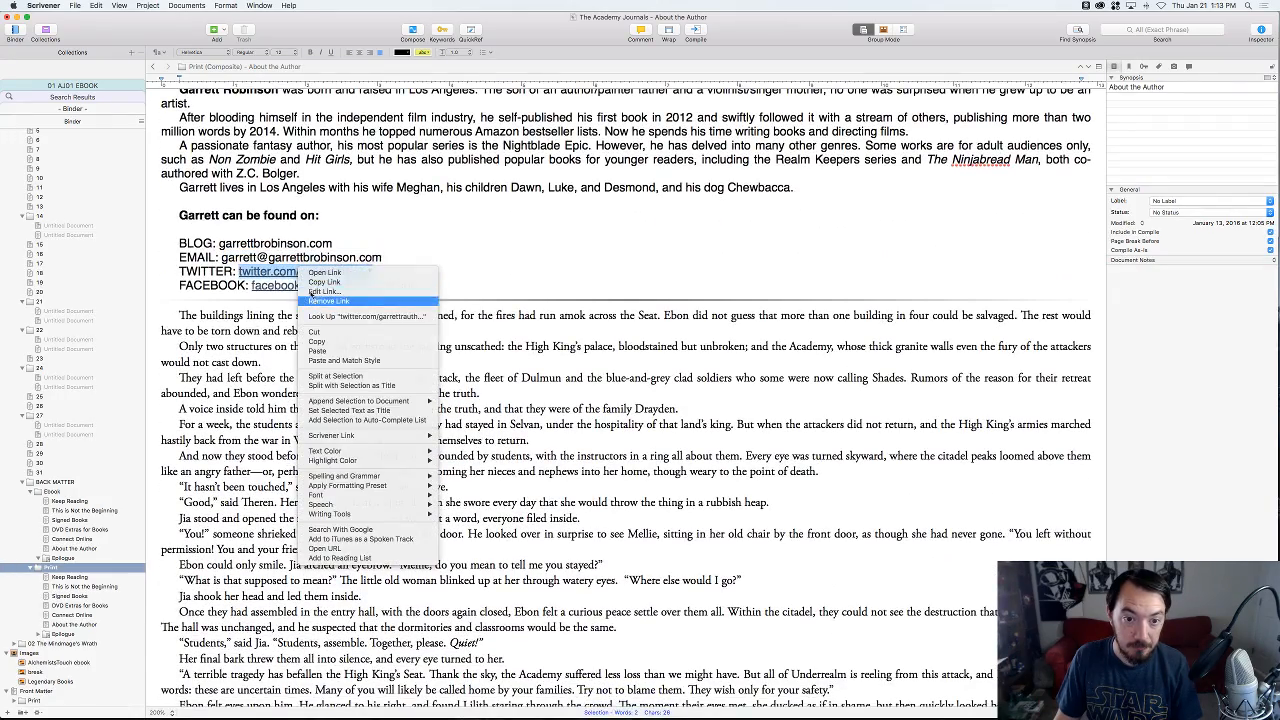
{"action": "left_click", "coordinate": [312, 300]}
{"action": "right_click", "coordinate": [304, 286]}
{"action": "left_click", "coordinate": [316, 322]}
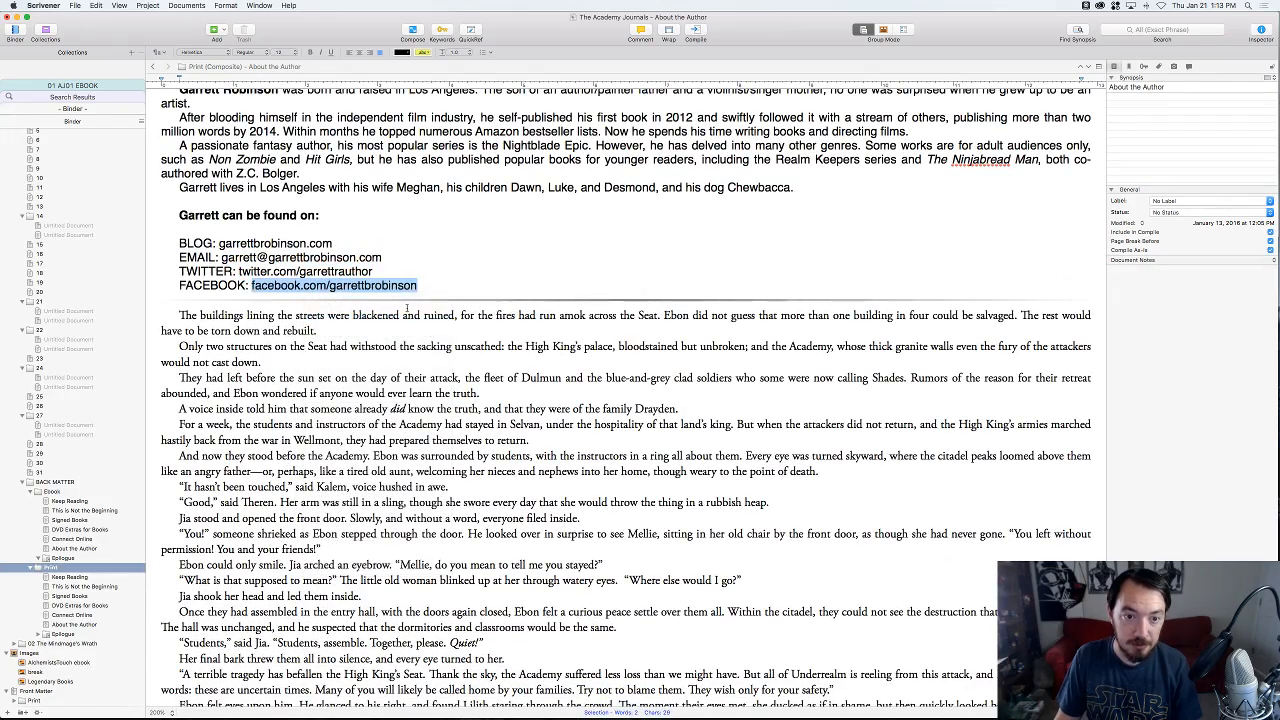
- Save the project, and open the Compile settings and save them without exporting the book
{"action": "scroll", "coordinate": [407, 308], "scroll_direction": "down", "scroll_amount": 5}
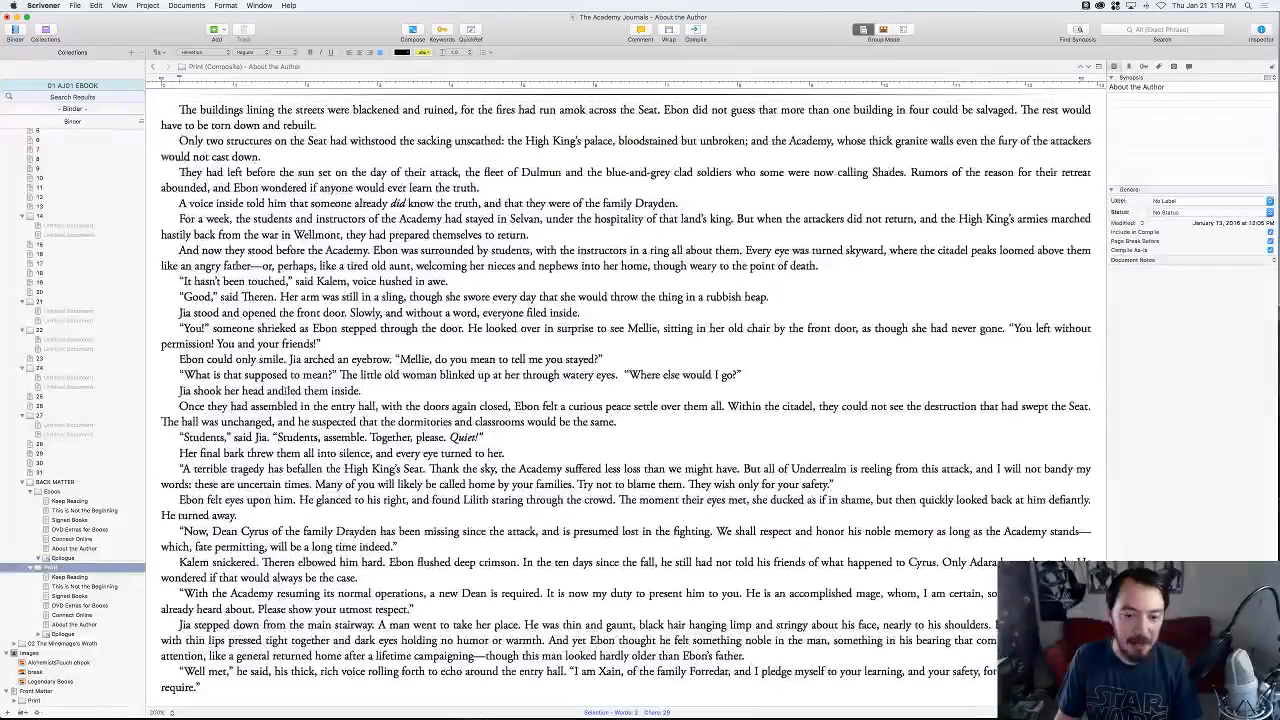
{"action": "scroll", "coordinate": [432, 392], "scroll_direction": "up", "scroll_amount": 20}
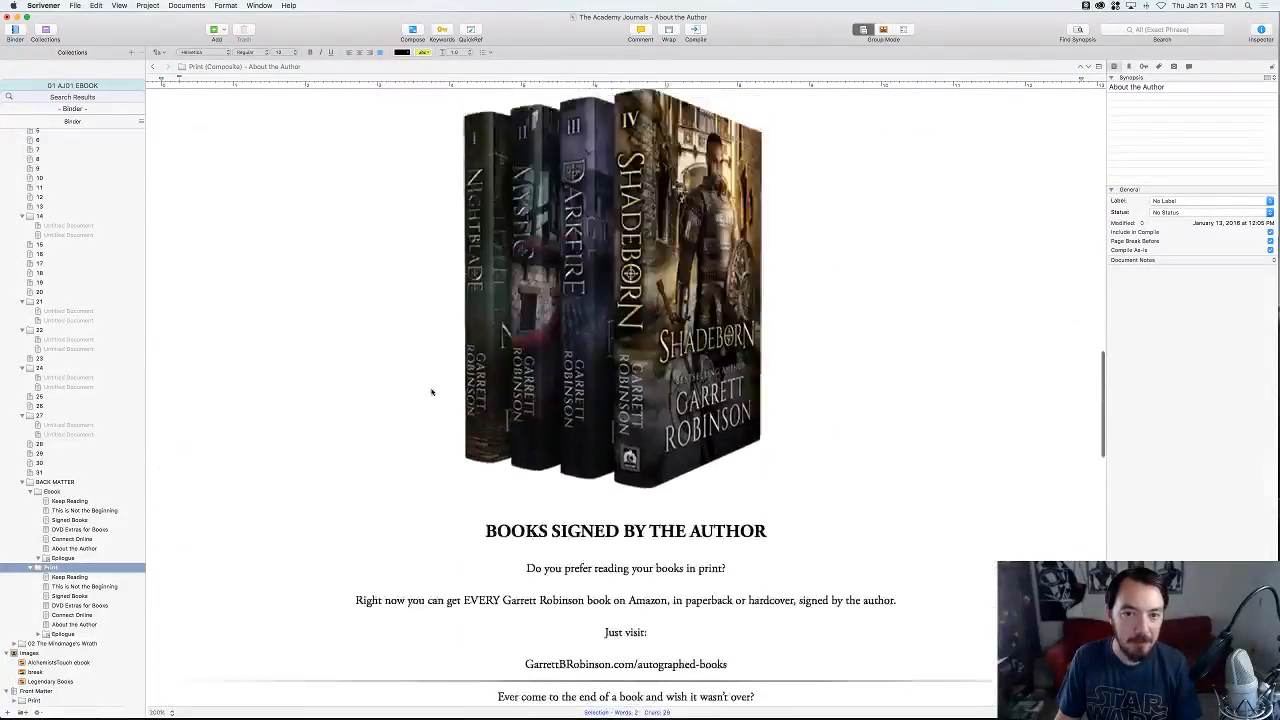
{"action": "scroll", "coordinate": [432, 392], "scroll_direction": "up", "scroll_amount": 20}
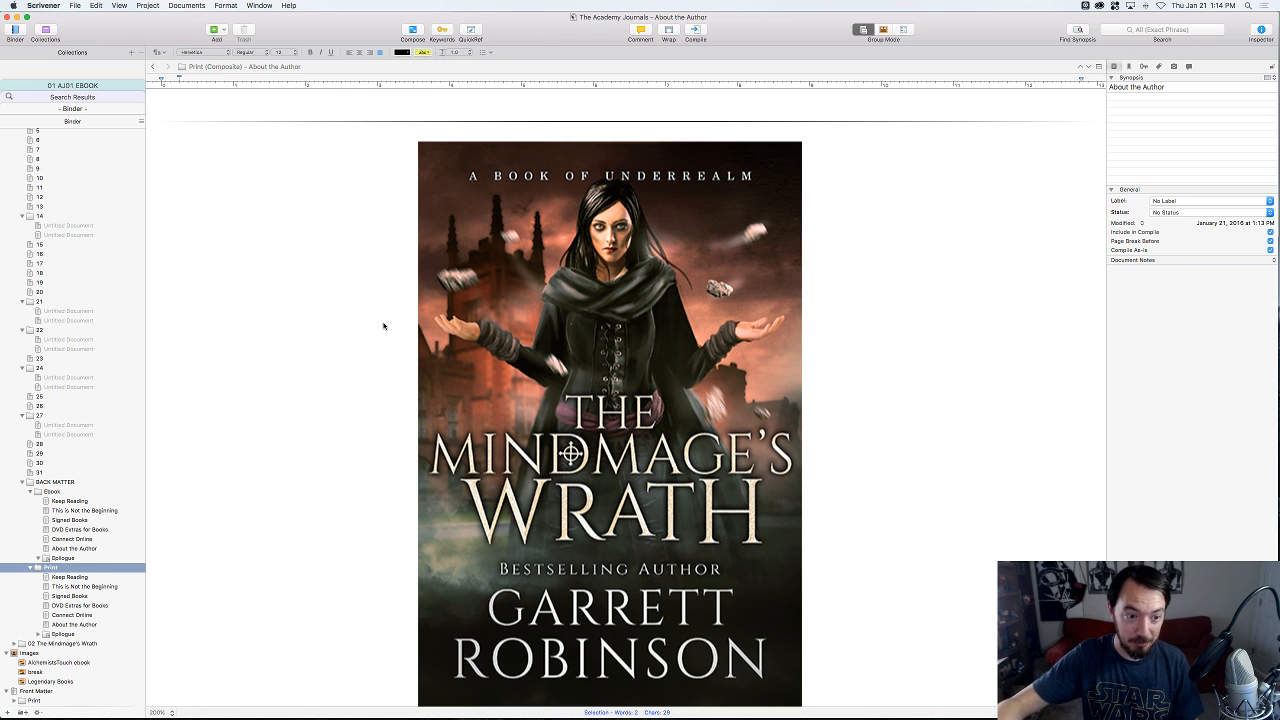
{"action": "key", "text": "super+s"}
{"action": "key", "text": "alt+super+e"}
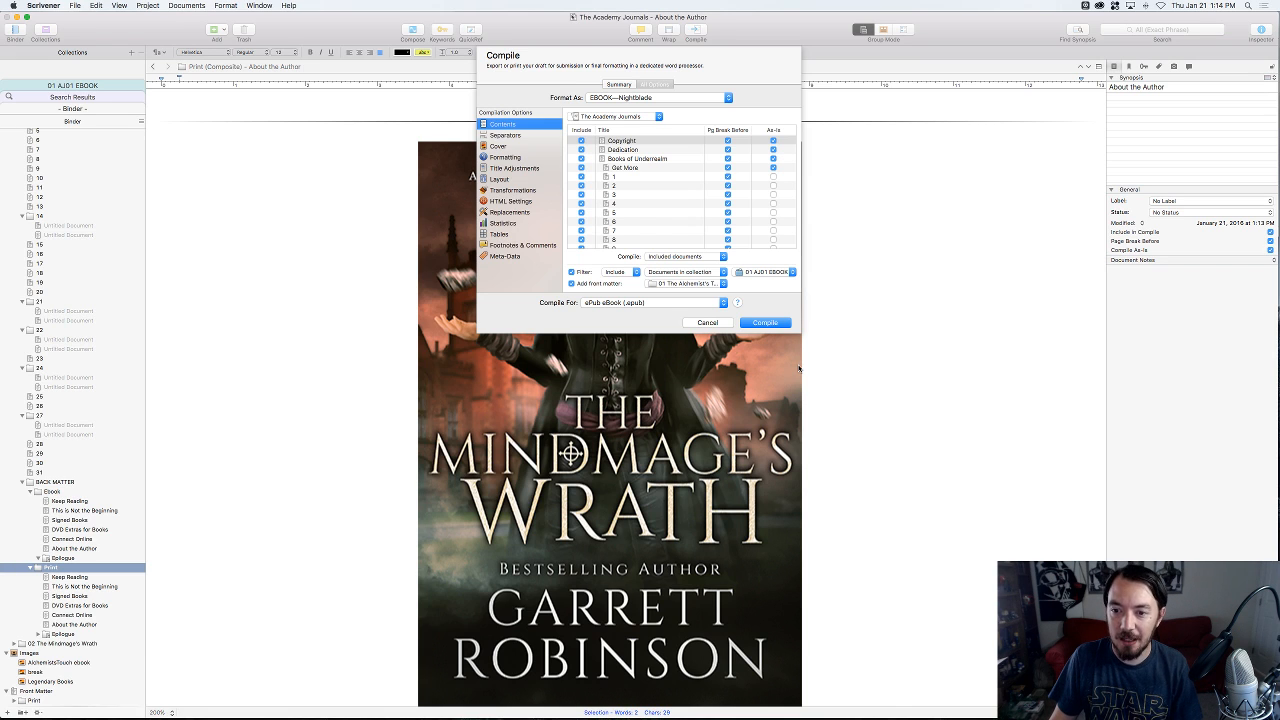
{"action": "left_click", "coordinate": [768, 323], "text": "alt"}
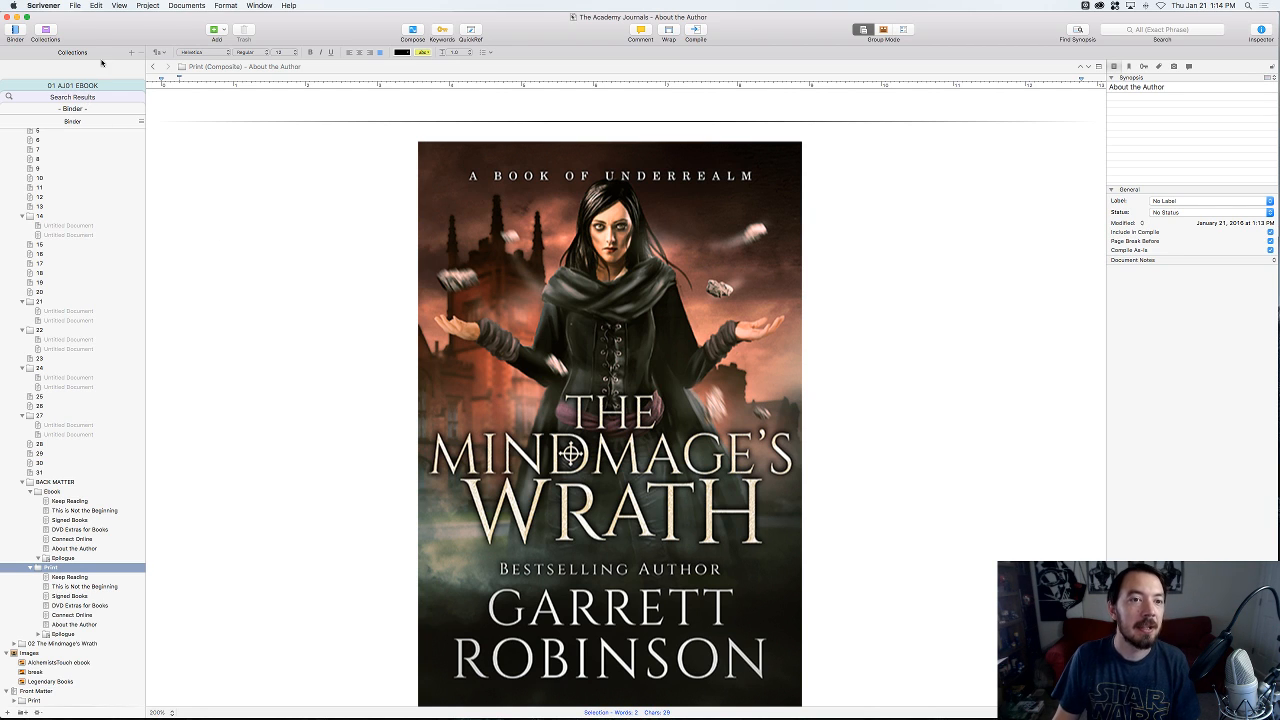
- Hide the list of collections above the binder and show it again
{"action": "left_click", "coordinate": [45, 33]}
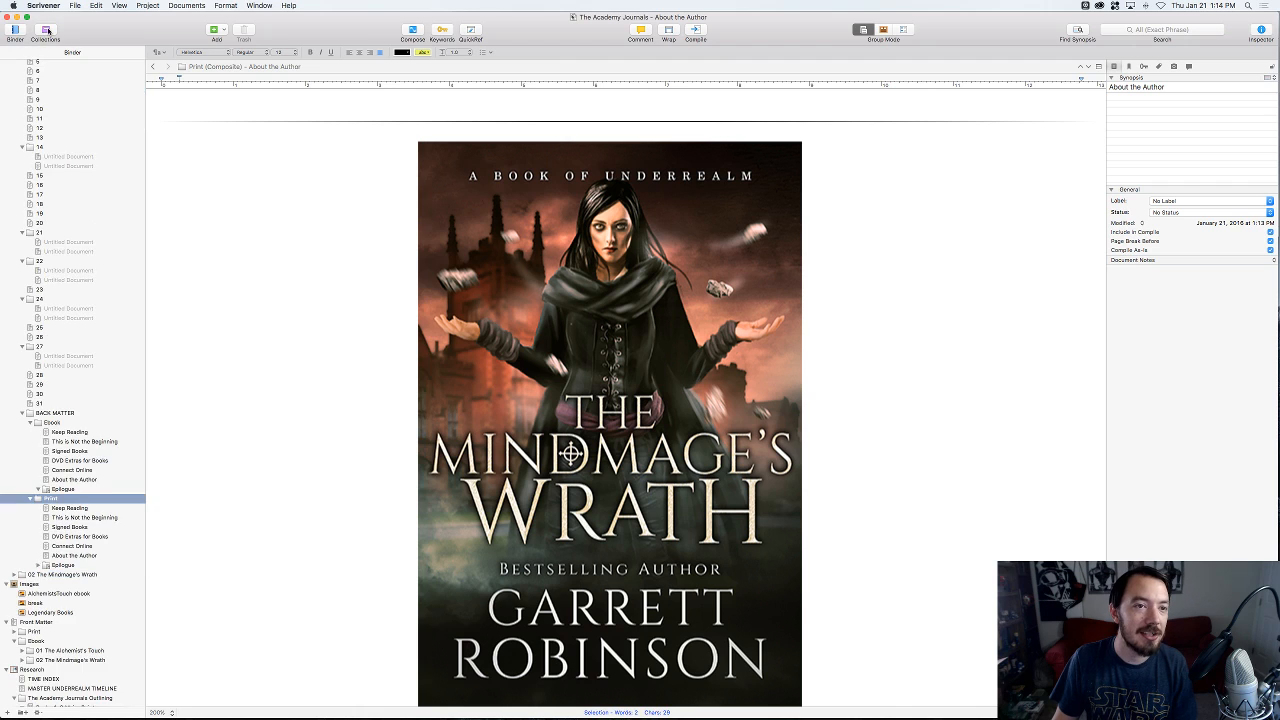
{"action": "left_click", "coordinate": [46, 34]}
{"action": "left_click", "coordinate": [47, 35]}
{"action": "left_click", "coordinate": [46, 33]}
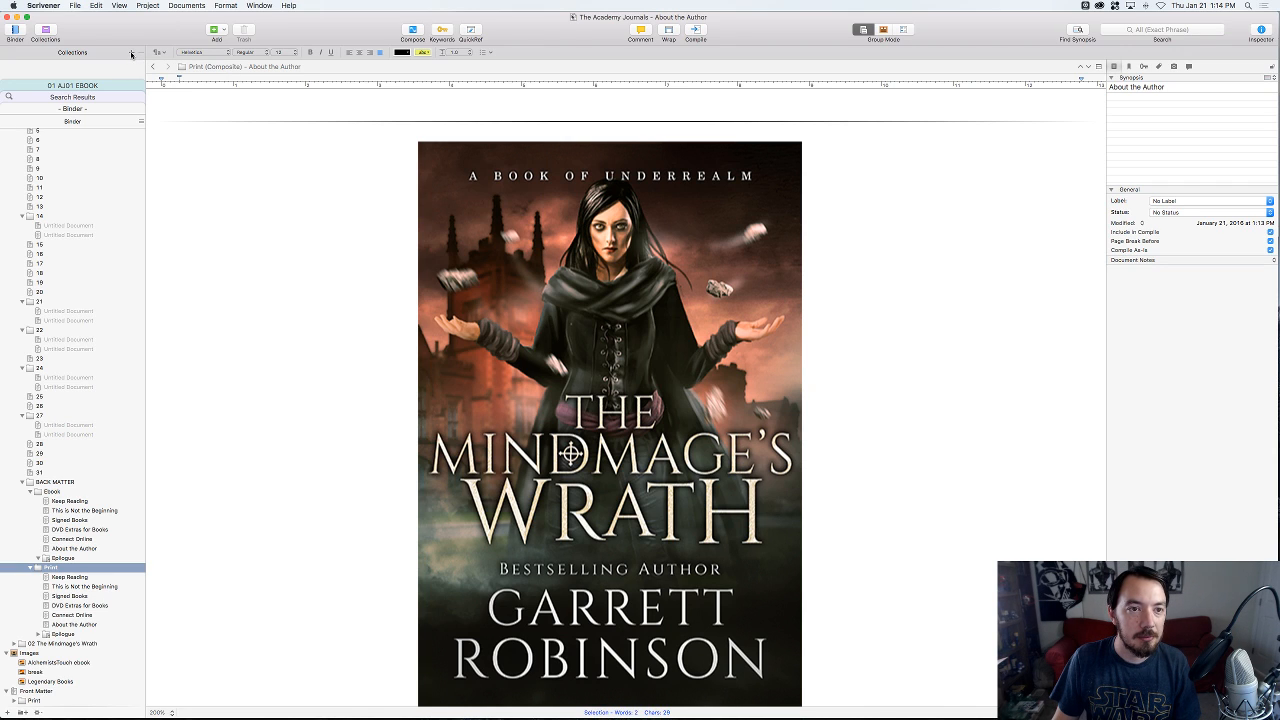
- Create a new collection named "01 AJ01 PRINT" and remove the Print folder from it
{"action": "left_click", "coordinate": [131, 53]}
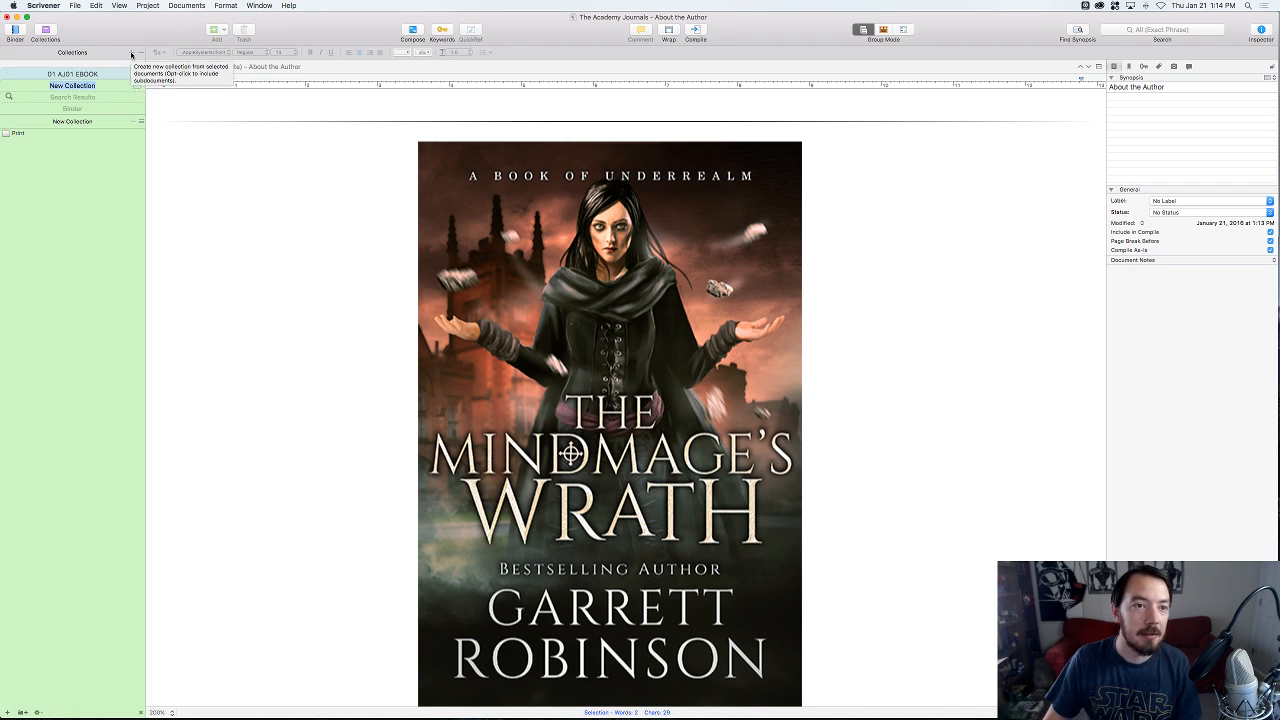
{"action": "type", "text": "01 AJ"}
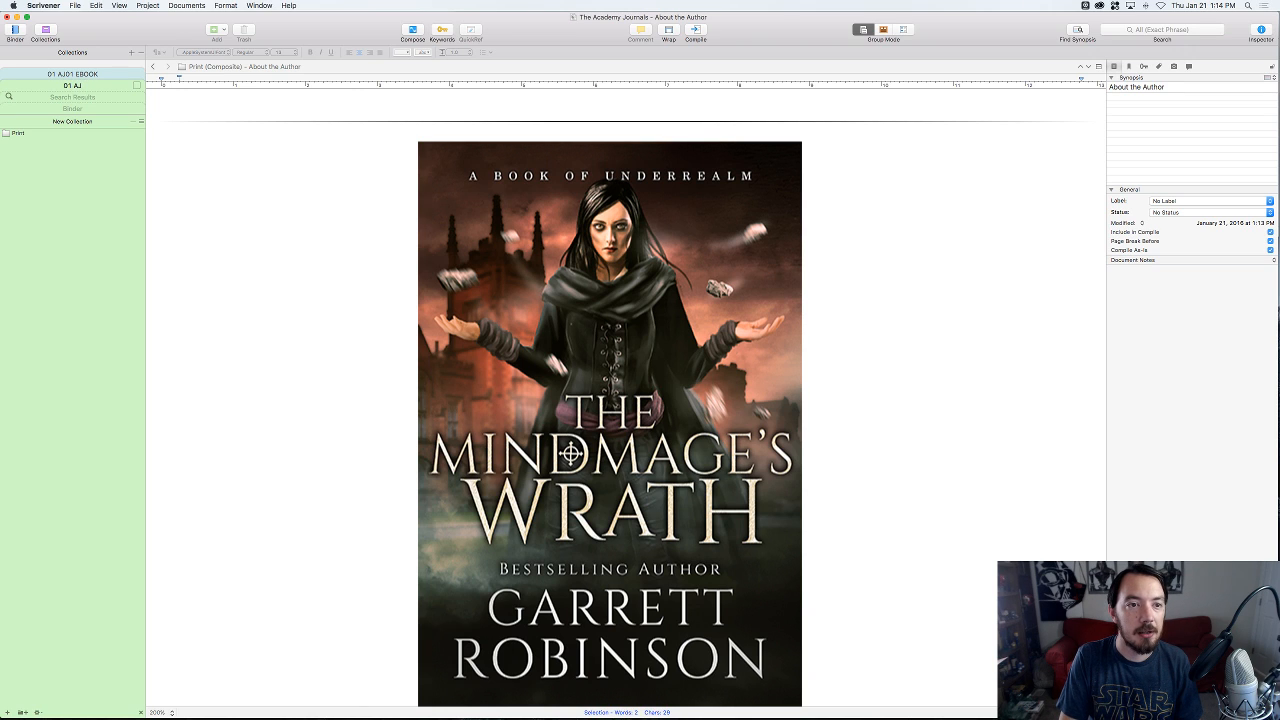
{"action": "type", "text": "01 PRINT"}
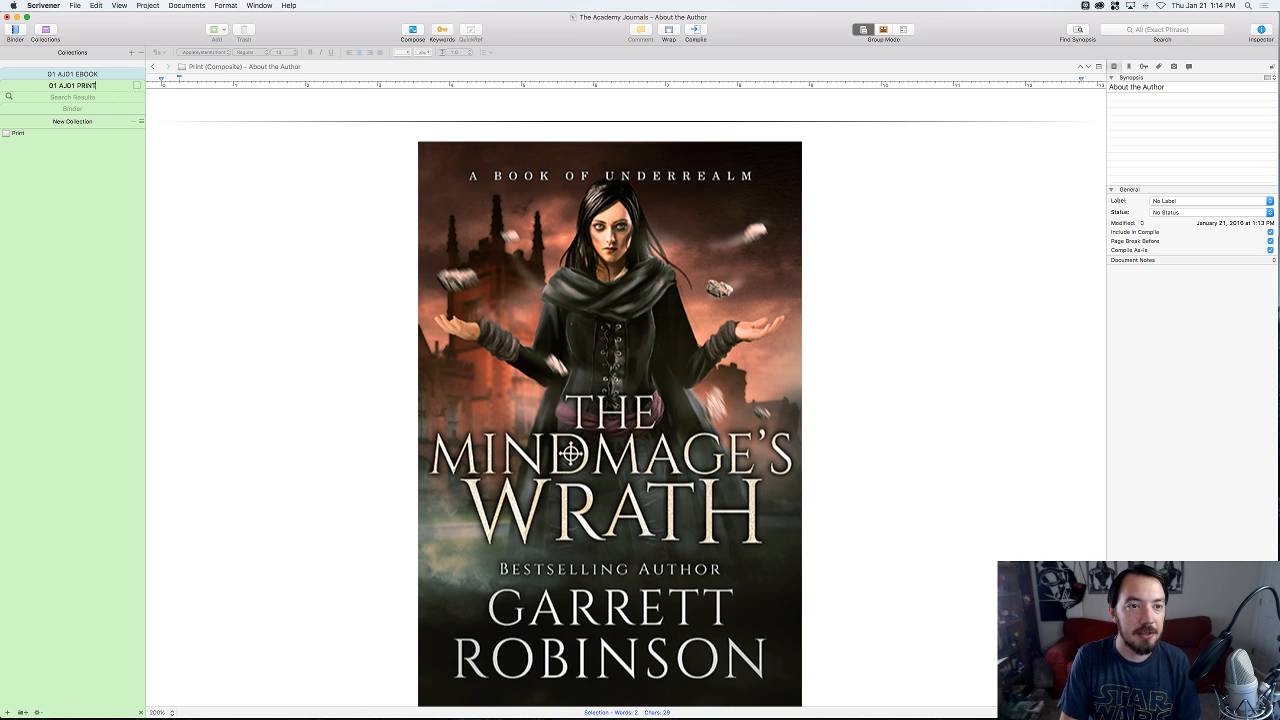
{"action": "key", "text": "Return"}
{"action": "left_click", "coordinate": [14, 133]}
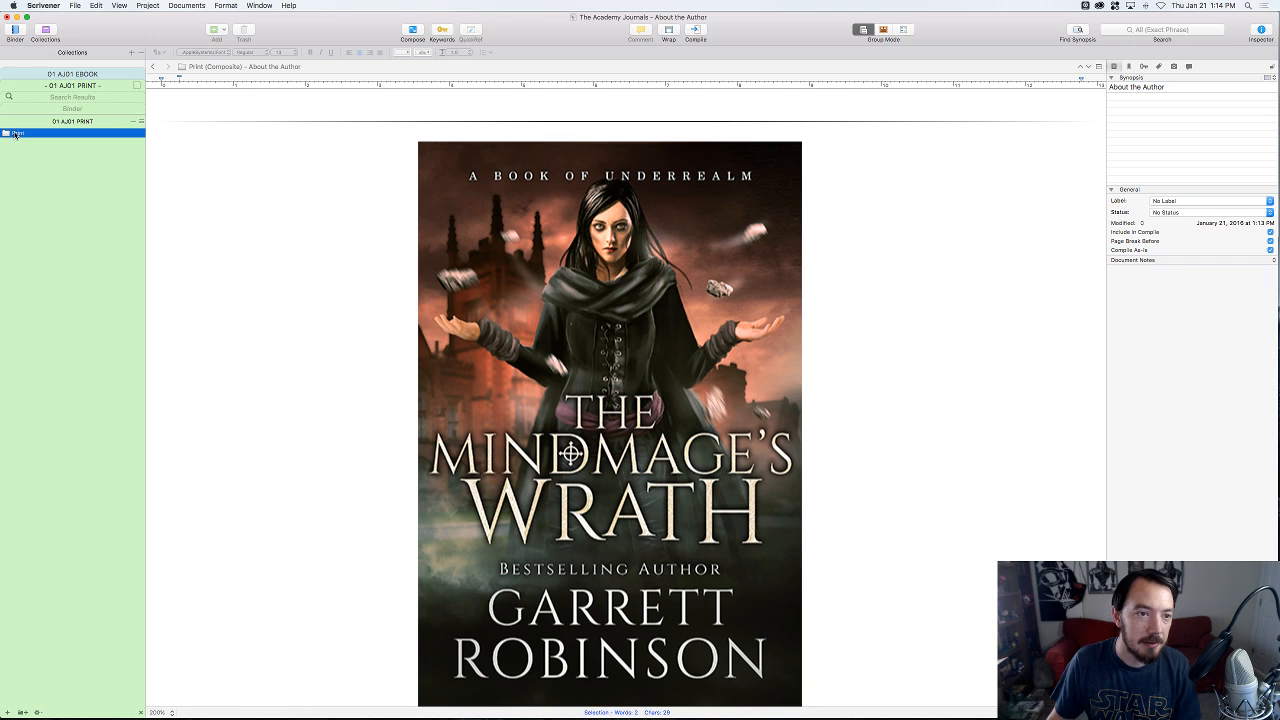
{"action": "left_click", "coordinate": [134, 122]}
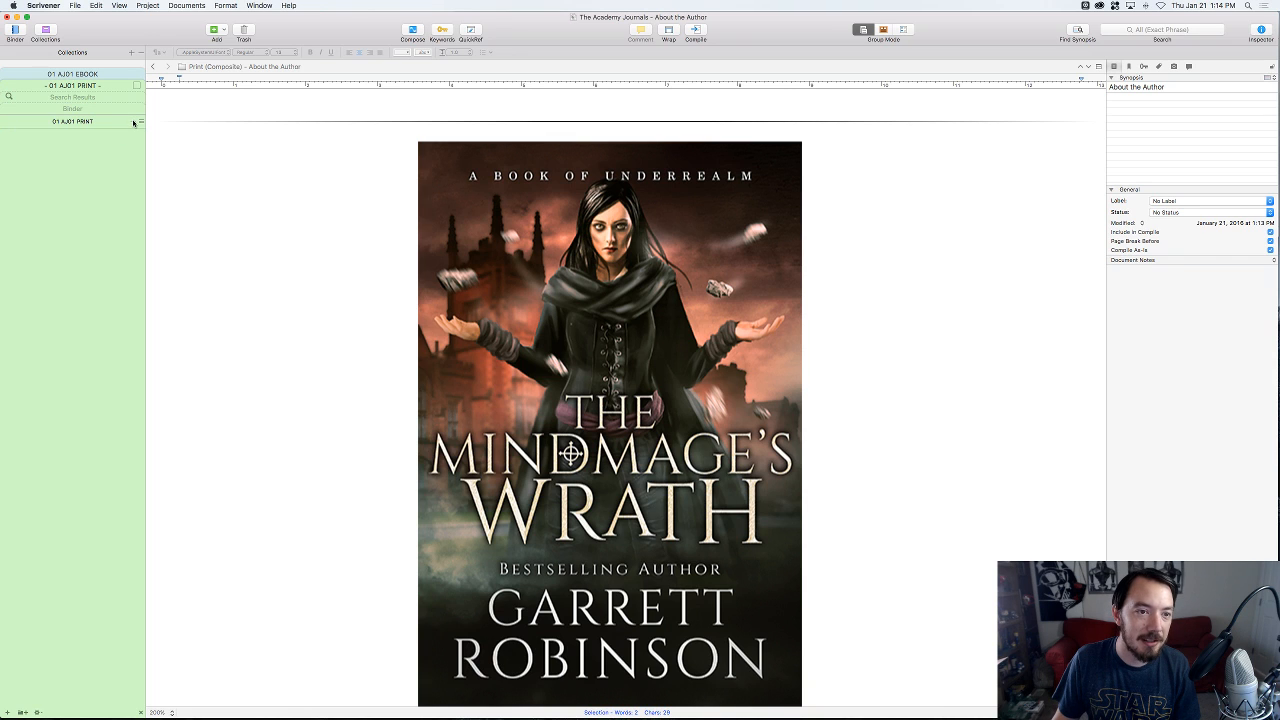
- Rename the ebook collection as "AJ01 EBOOK", dropping its leading number
{"action": "left_click", "coordinate": [72, 74]}
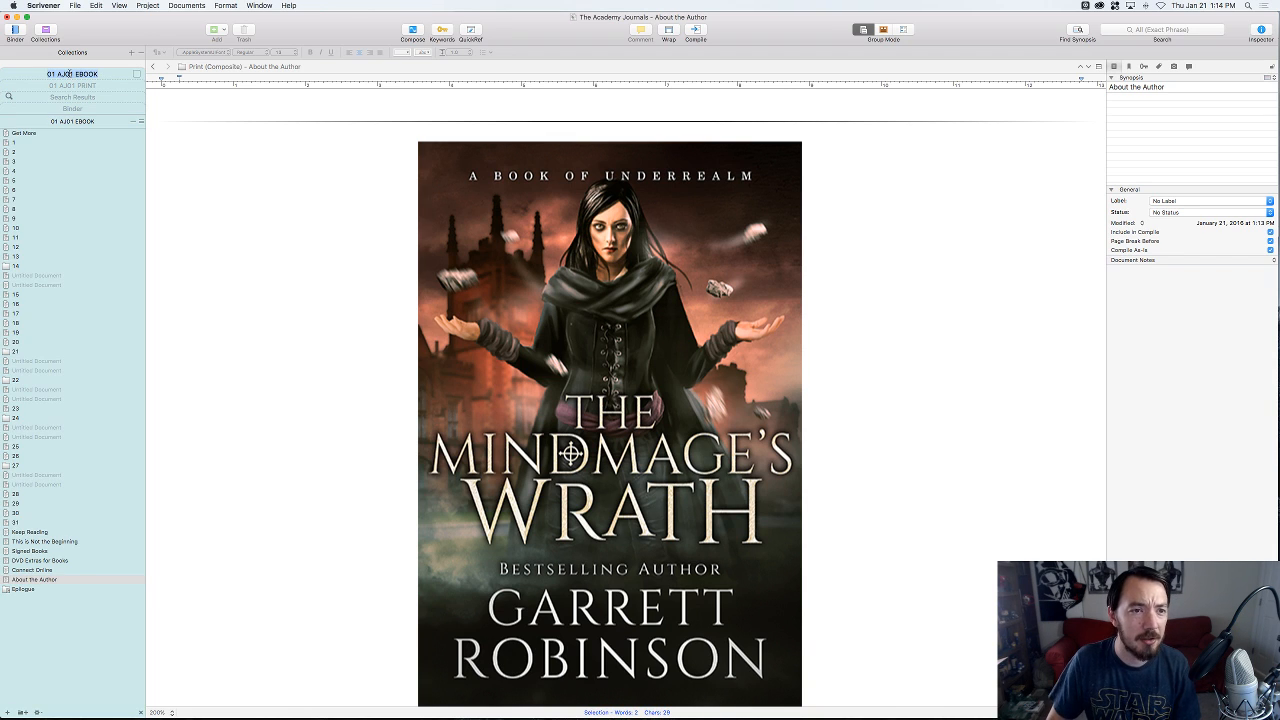
{"action": "key", "text": "Left"}
{"action": "key", "text": "Delete"}
{"action": "key", "text": "Delete"}
{"action": "key", "text": "Delete"}
{"action": "key", "text": "Return"}
- Rename the print collection as "AJ01 PRINT", dropping its leading number
{"action": "left_click", "coordinate": [72, 86]}
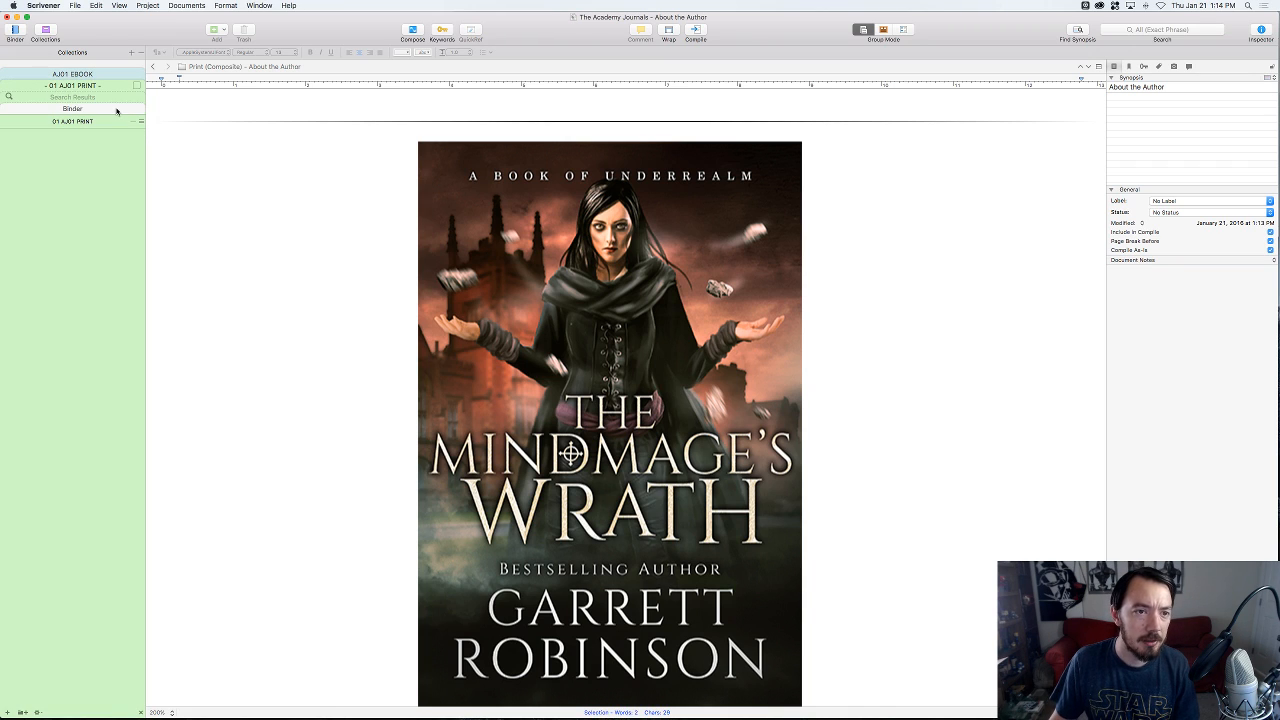
{"action": "double_click", "coordinate": [61, 86]}
{"action": "key", "text": "Left"}
{"action": "key", "text": "Delete"}
{"action": "key", "text": "Delete"}
{"action": "key", "text": "Delete"}
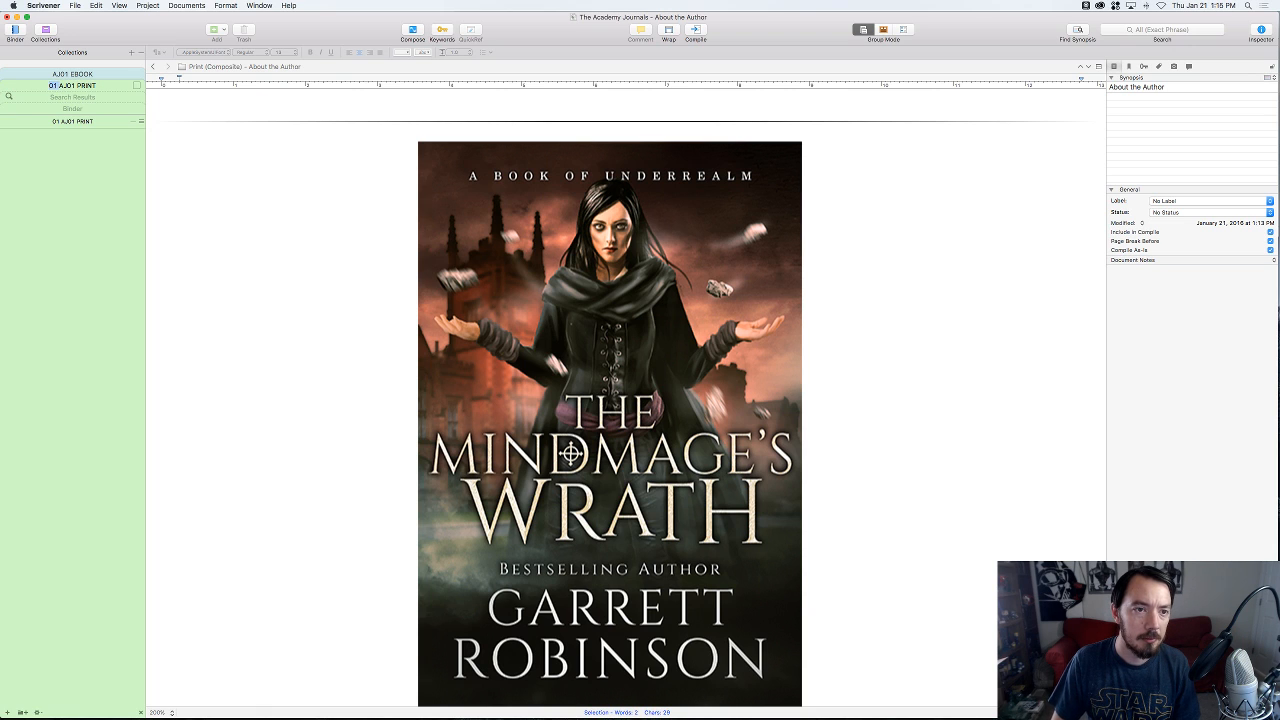
{"action": "key", "text": "Return"}
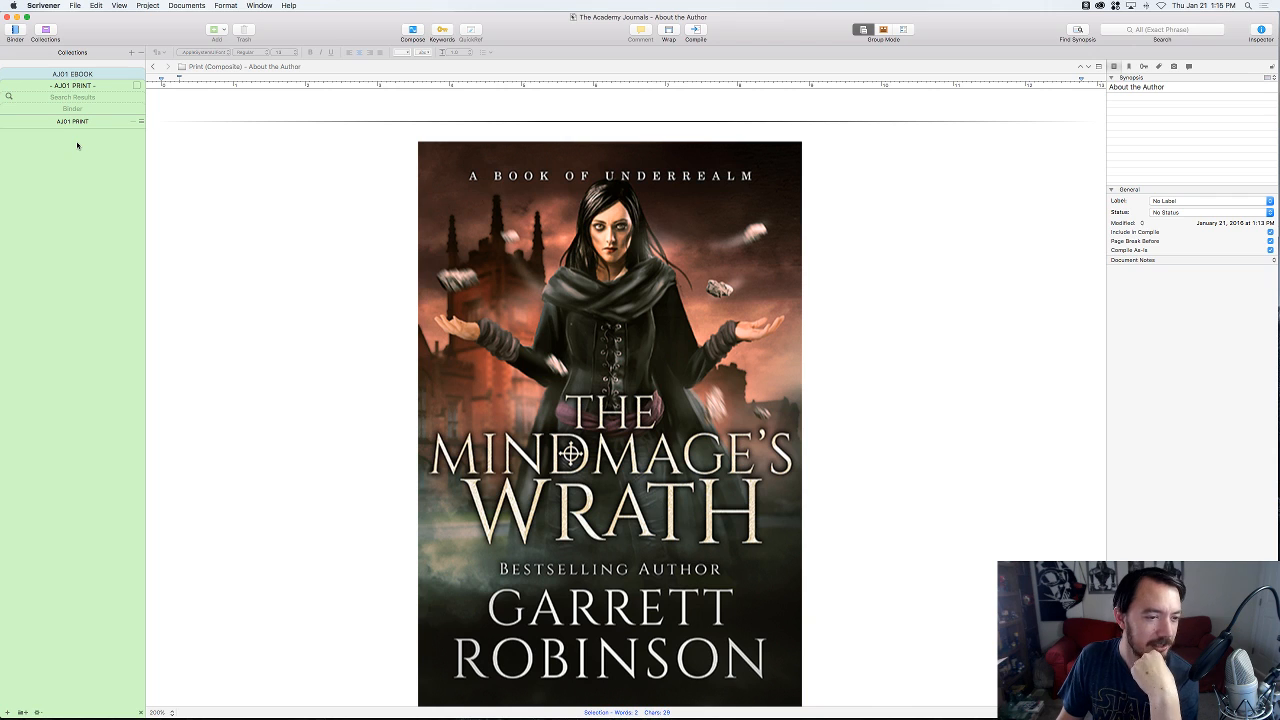
- View the binder's contents and return to the AJ01 PRINT collection
{"action": "left_click", "coordinate": [77, 110]}
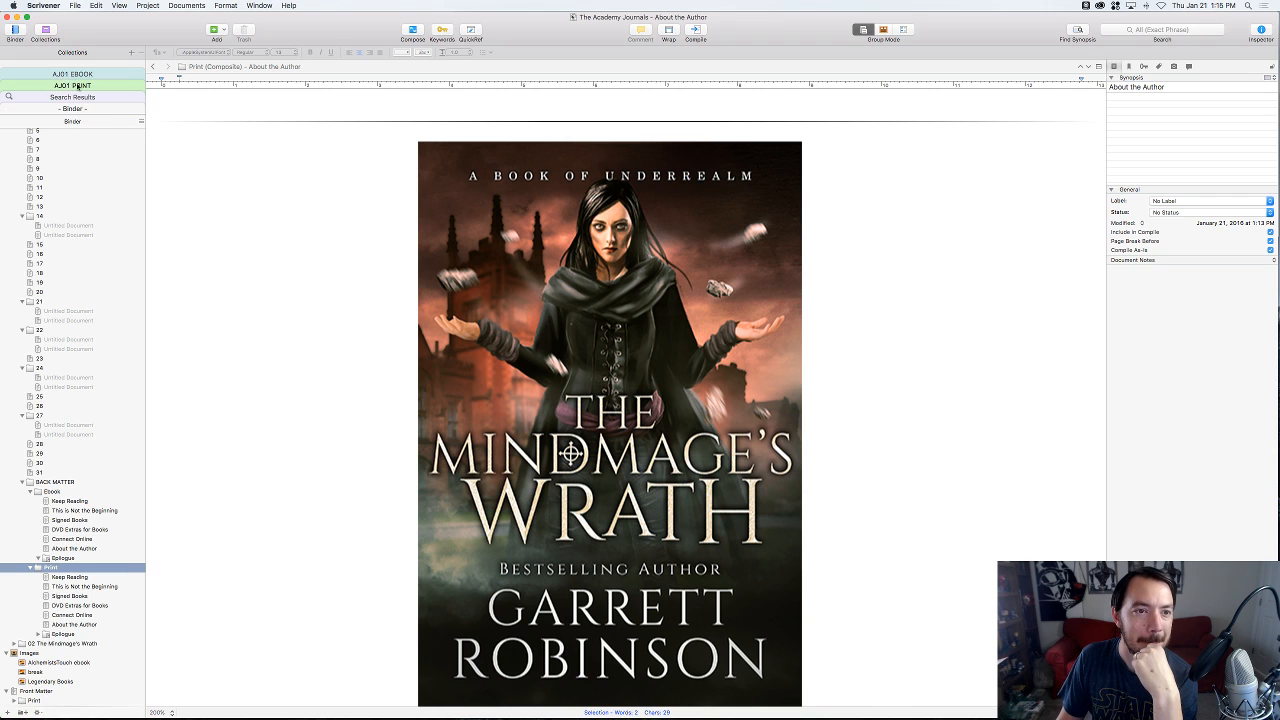
{"action": "left_click", "coordinate": [77, 87]}
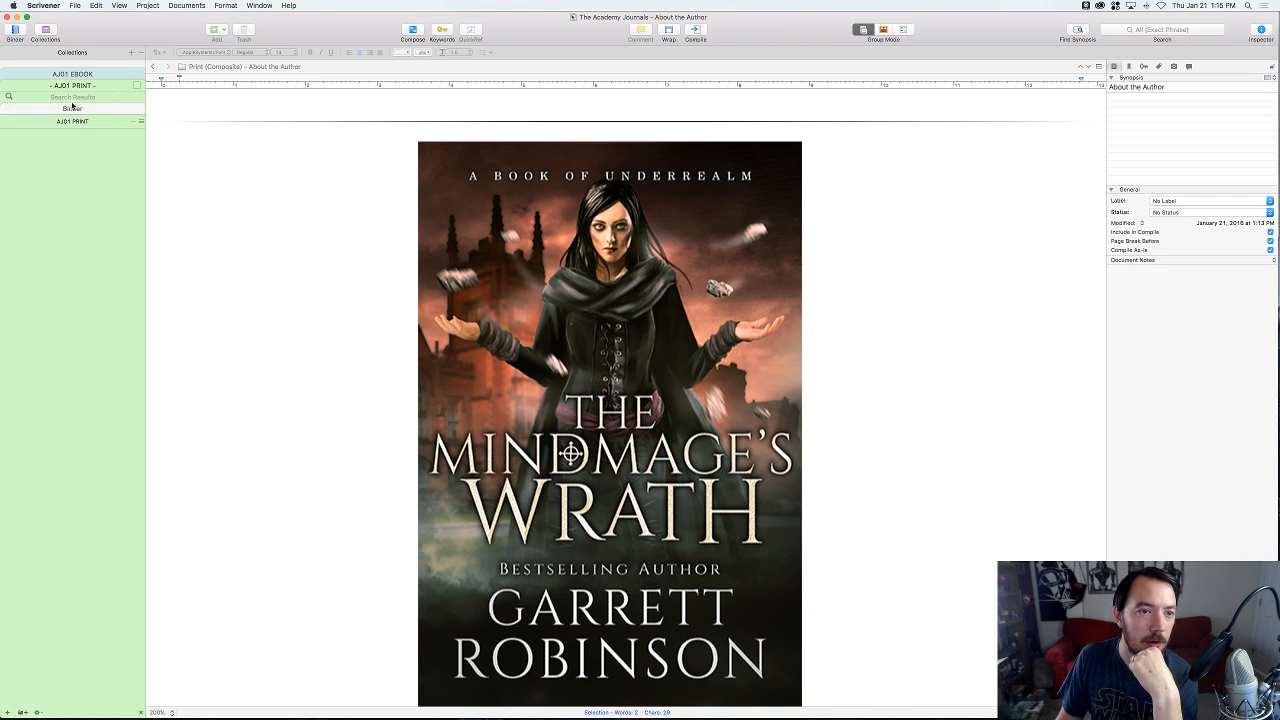
- Return to the binder and examine the Get More page that precedes chapter 1 of The Alchemist's Touch
{"action": "left_click", "coordinate": [74, 108]}
{"action": "scroll", "coordinate": [72, 287], "scroll_direction": "up", "scroll_amount": 3}
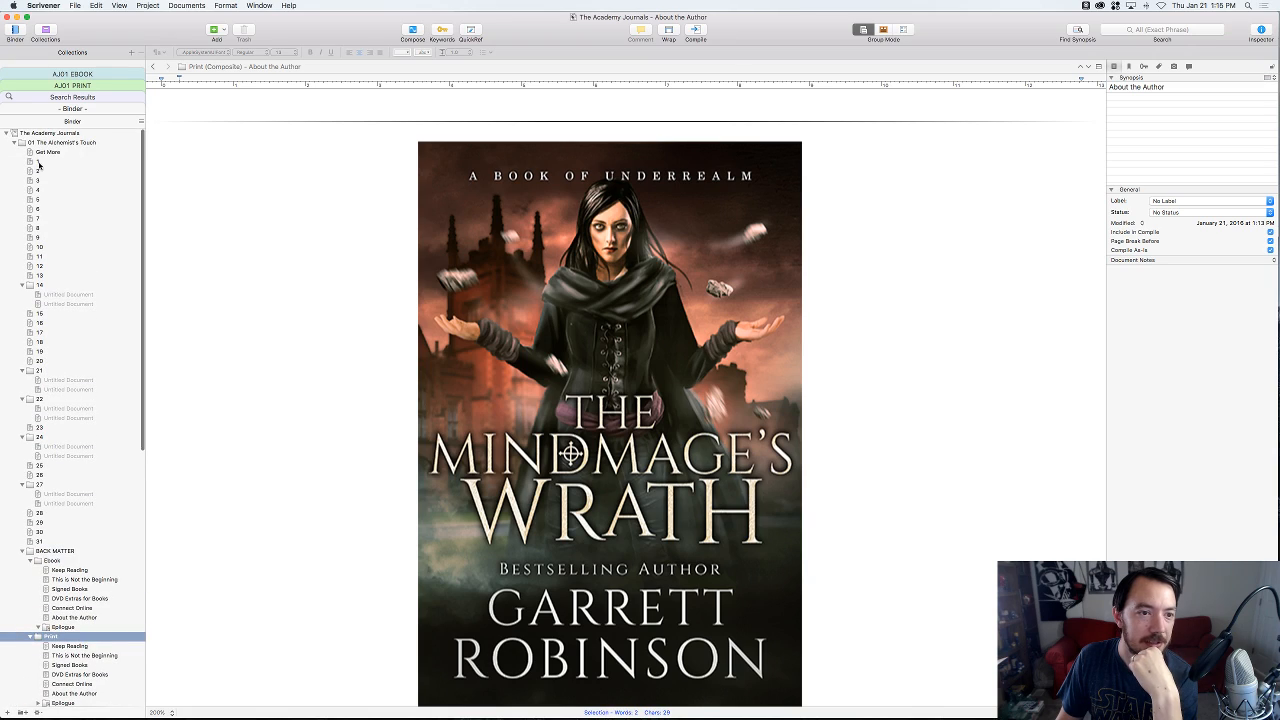
{"action": "left_click", "coordinate": [39, 163]}
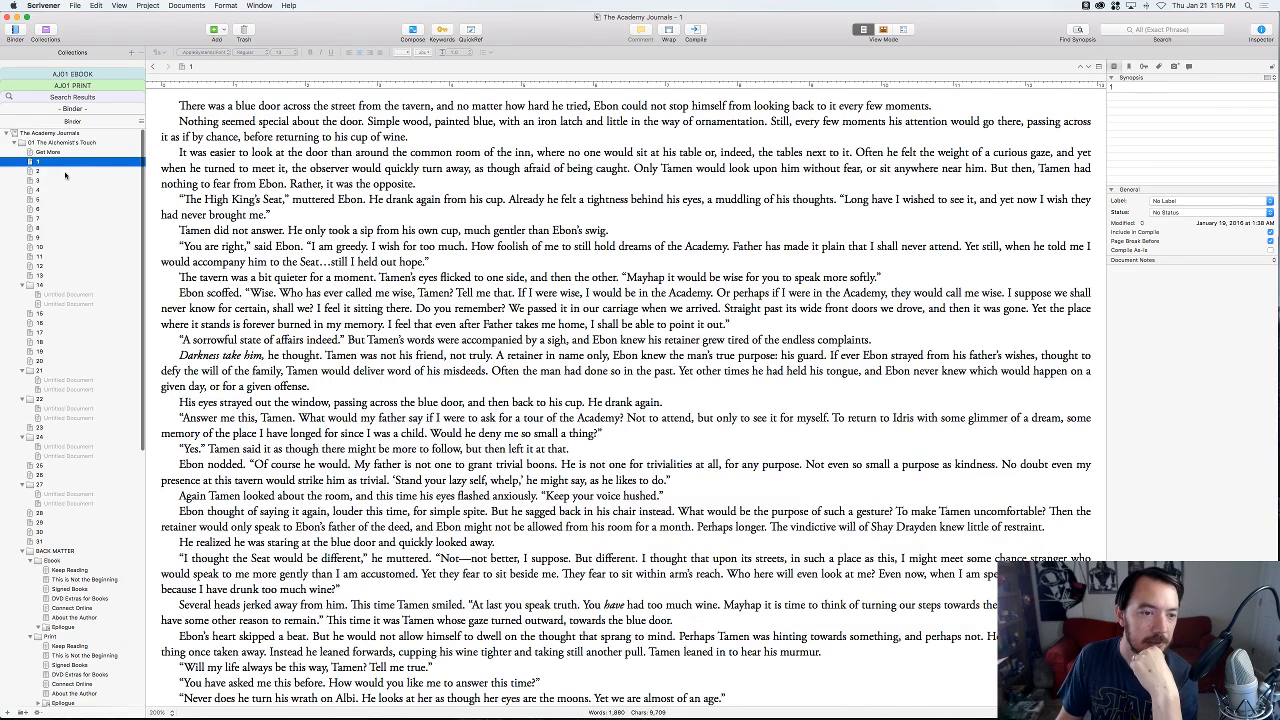
{"action": "left_click", "coordinate": [44, 541], "text": "shift"}
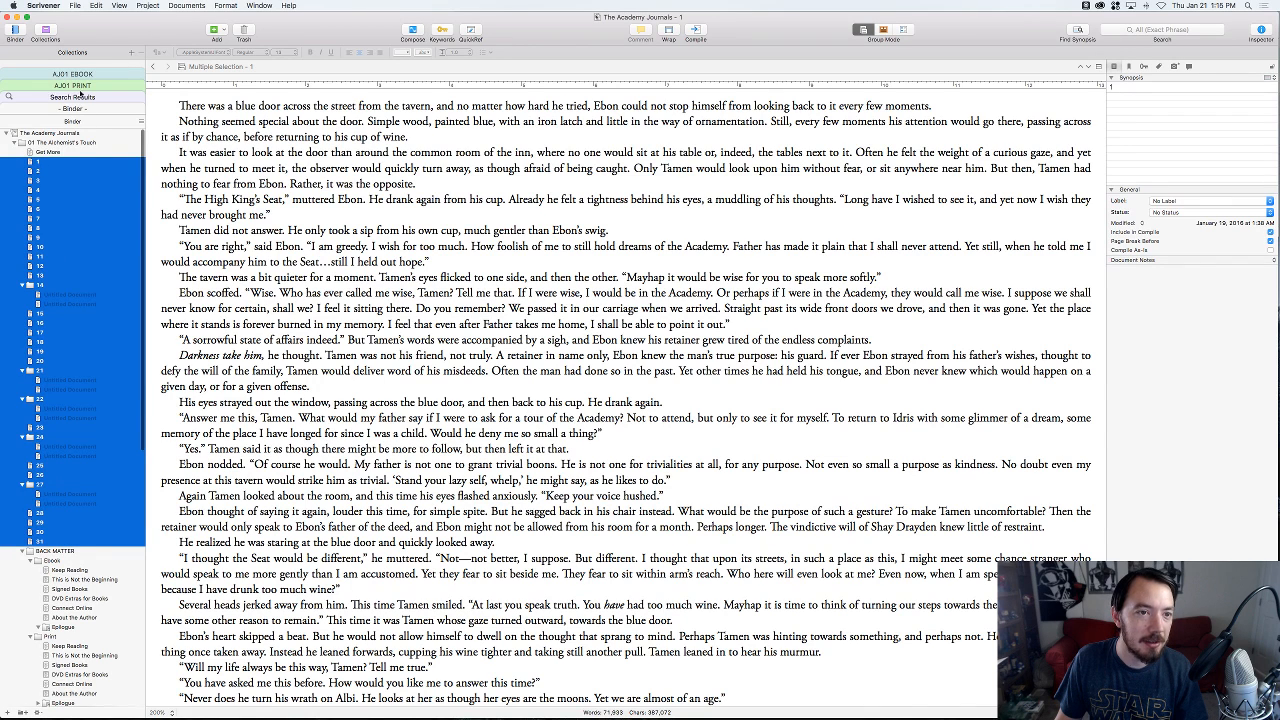
{"action": "left_click", "coordinate": [52, 152]}
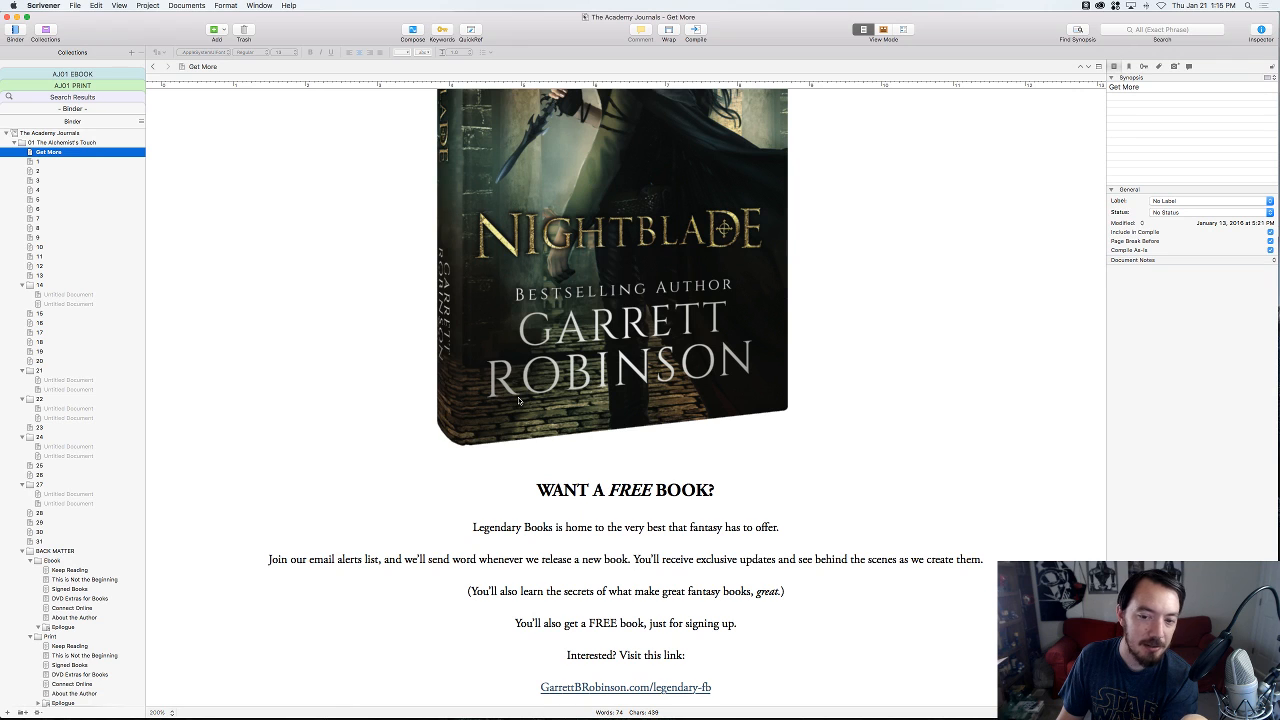
{"action": "scroll", "coordinate": [518, 400], "scroll_direction": "up", "scroll_amount": 5}
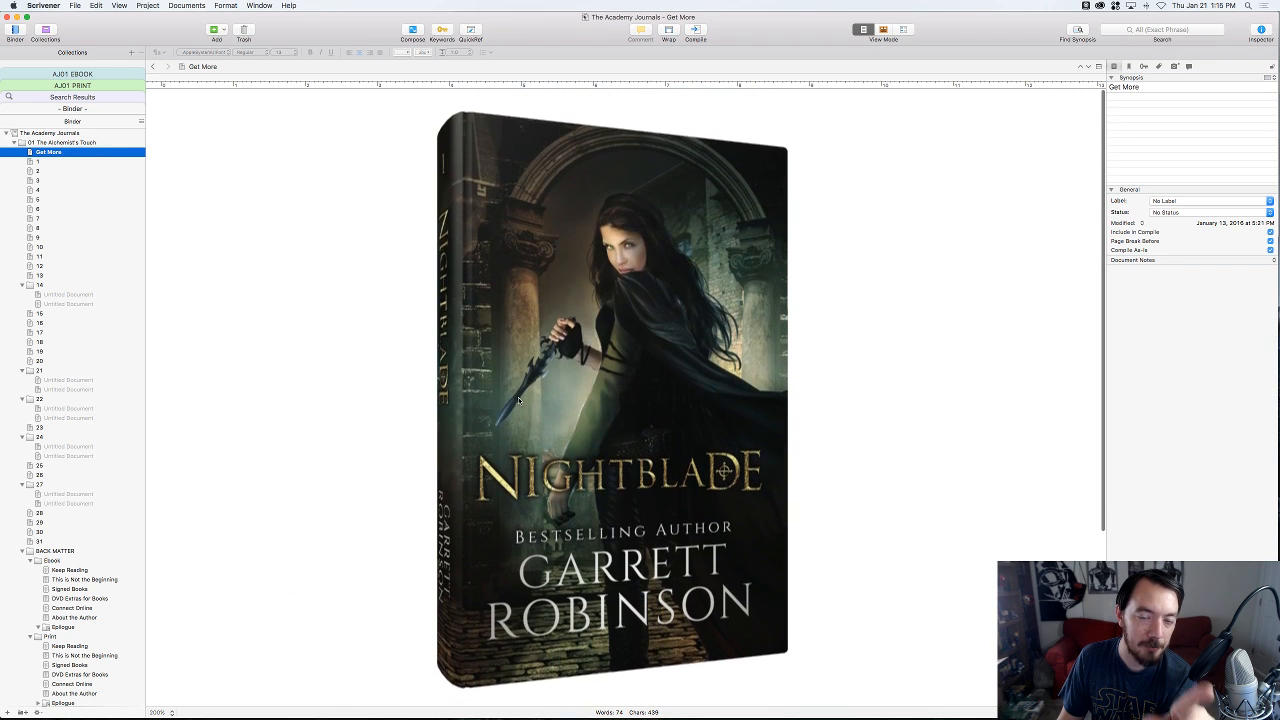
{"action": "scroll", "coordinate": [518, 400], "scroll_direction": "down", "scroll_amount": 3}
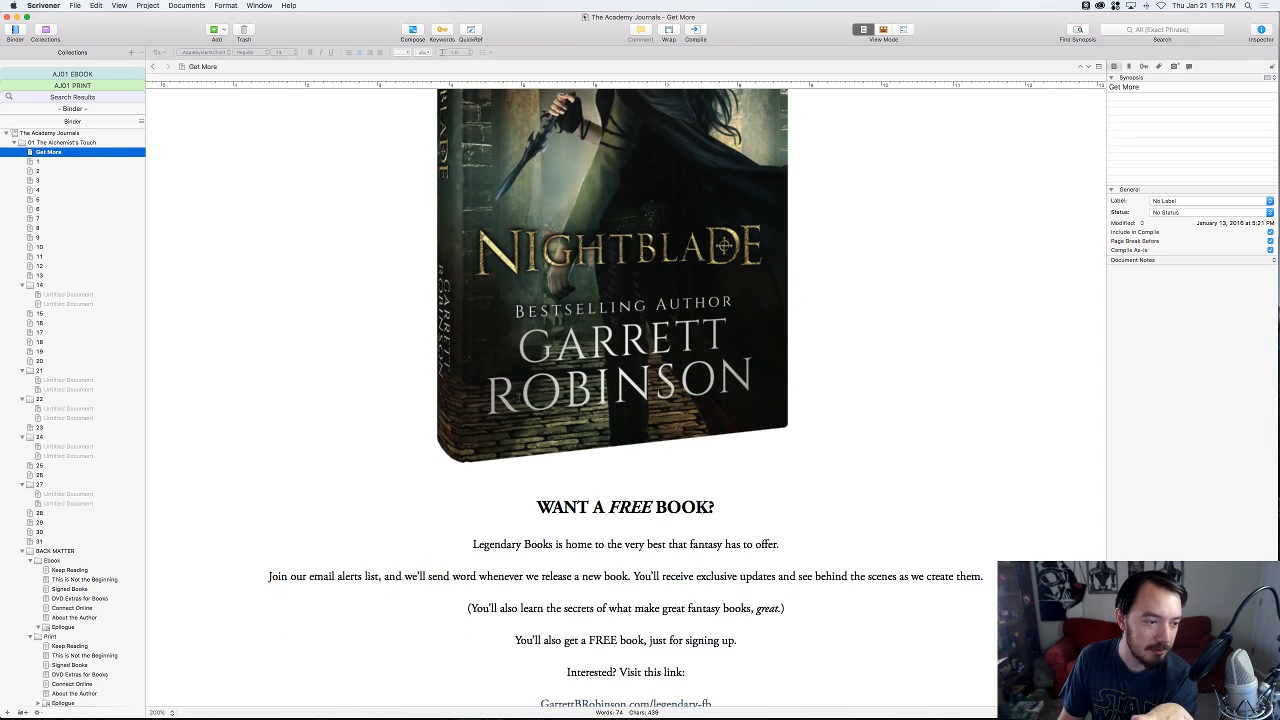
- Add chapters 1 through 31 of The Alchemist's Touch, including their subdocuments, to the AJ01 PRINT collection
{"action": "key", "text": "Down"}
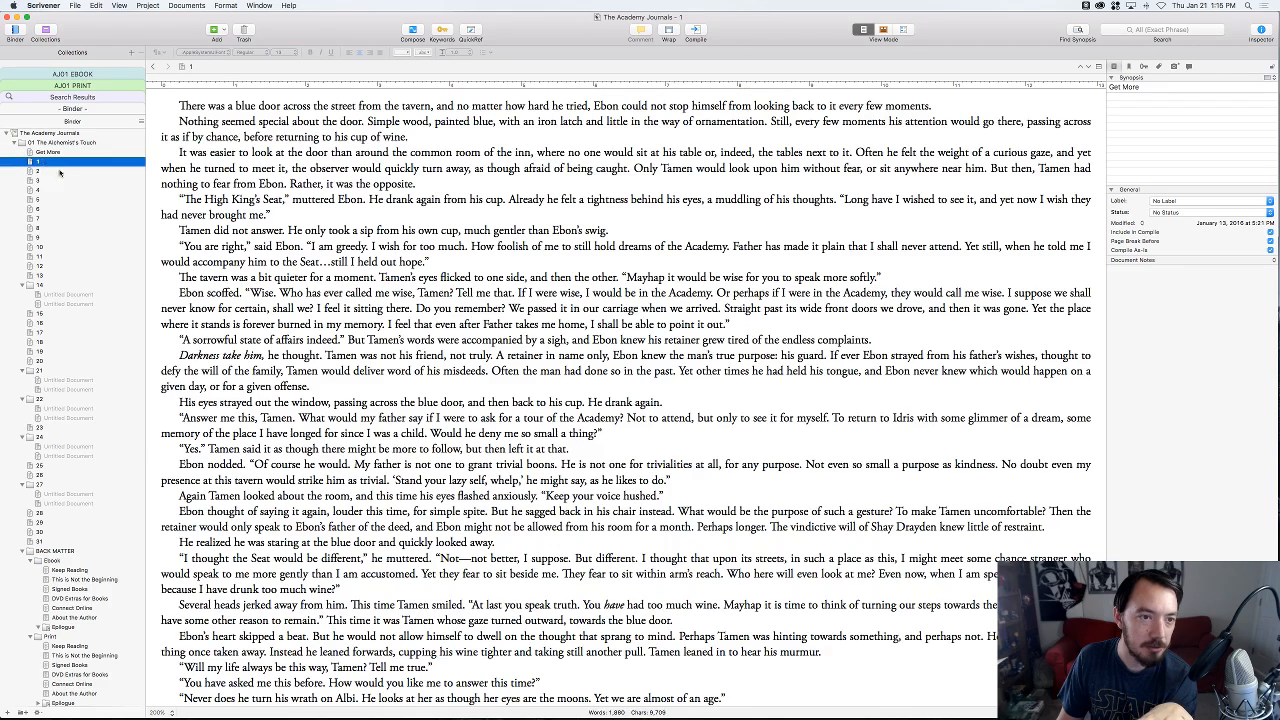
{"action": "scroll", "coordinate": [76, 196], "scroll_direction": "down", "scroll_amount": 8}
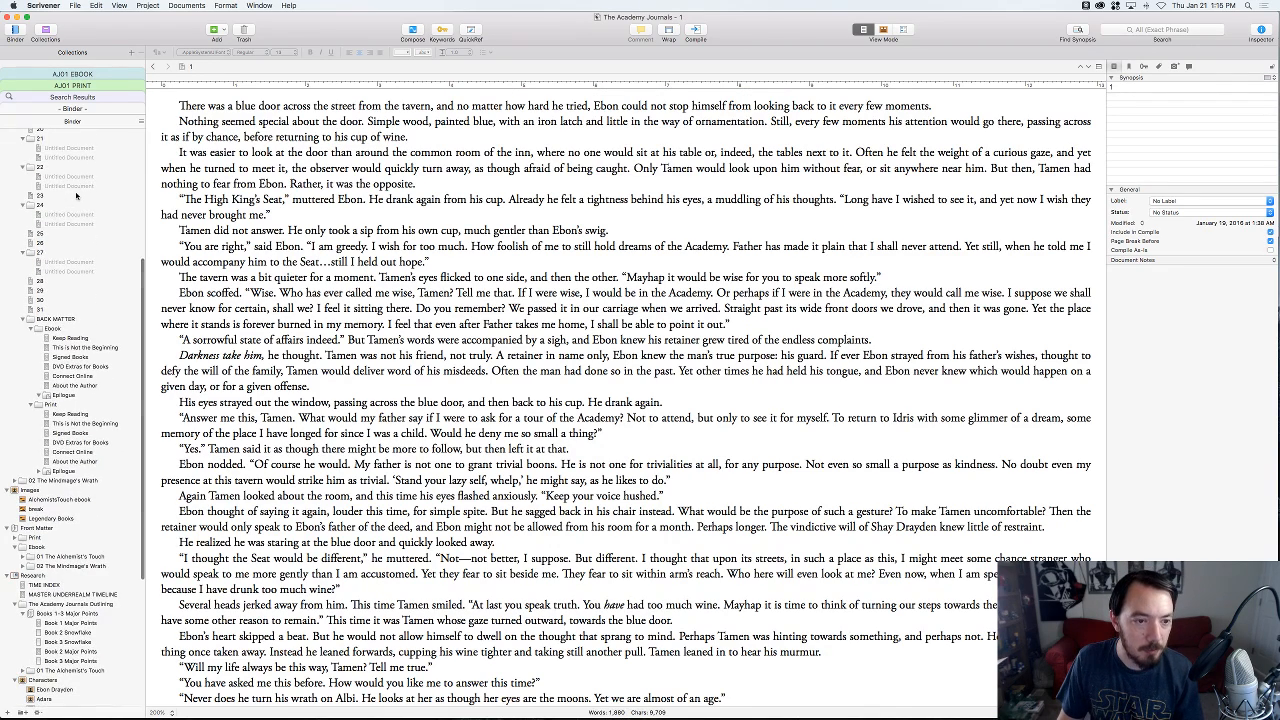
{"action": "left_click", "coordinate": [41, 310], "text": "shift"}
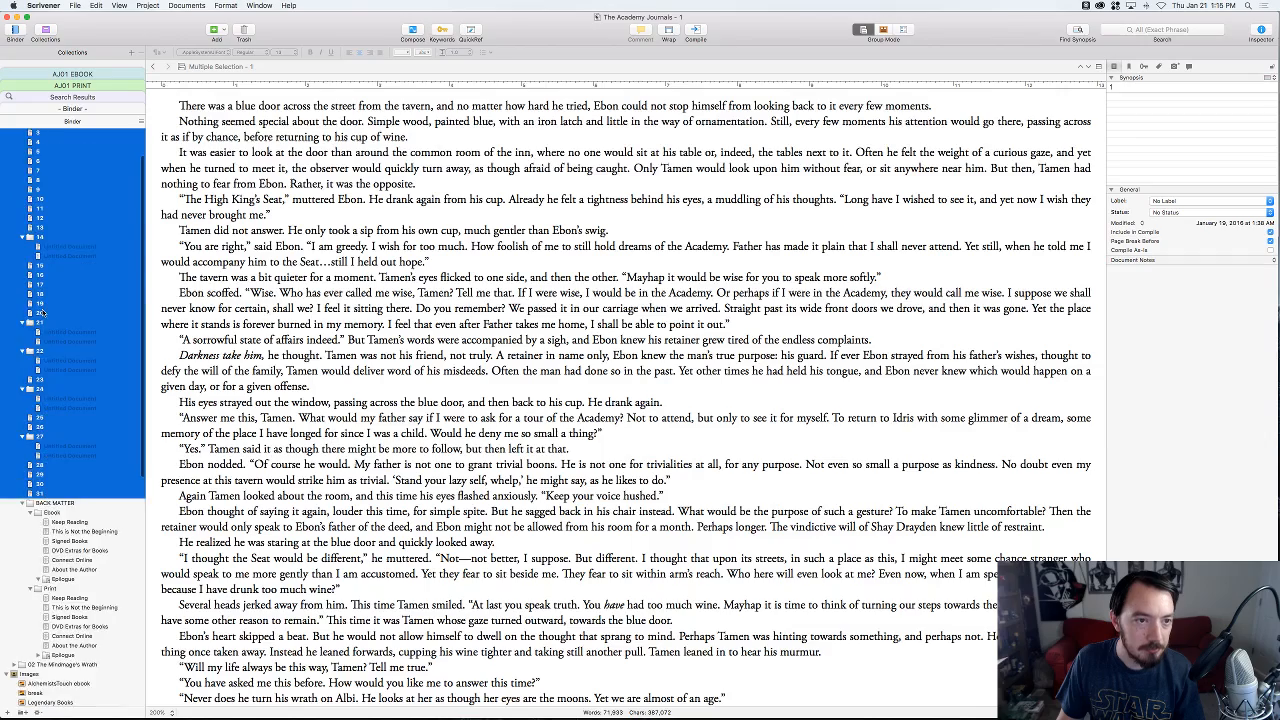
{"action": "scroll", "coordinate": [76, 190], "scroll_direction": "up", "scroll_amount": 3}
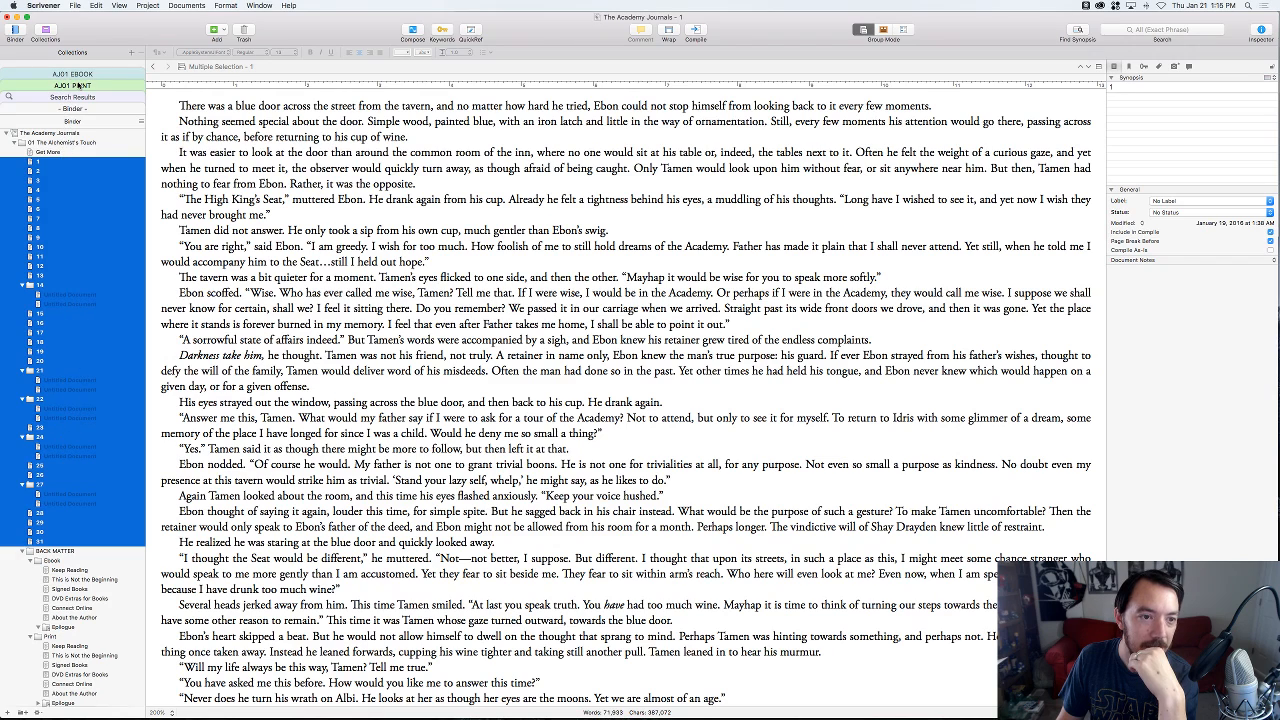
- Add the print back matter documents, Keep Reading through Epilogue, to AJ01 PRINT and check the collection before returning to the binder
{"action": "scroll", "coordinate": [78, 470], "scroll_direction": "down", "scroll_amount": 3}
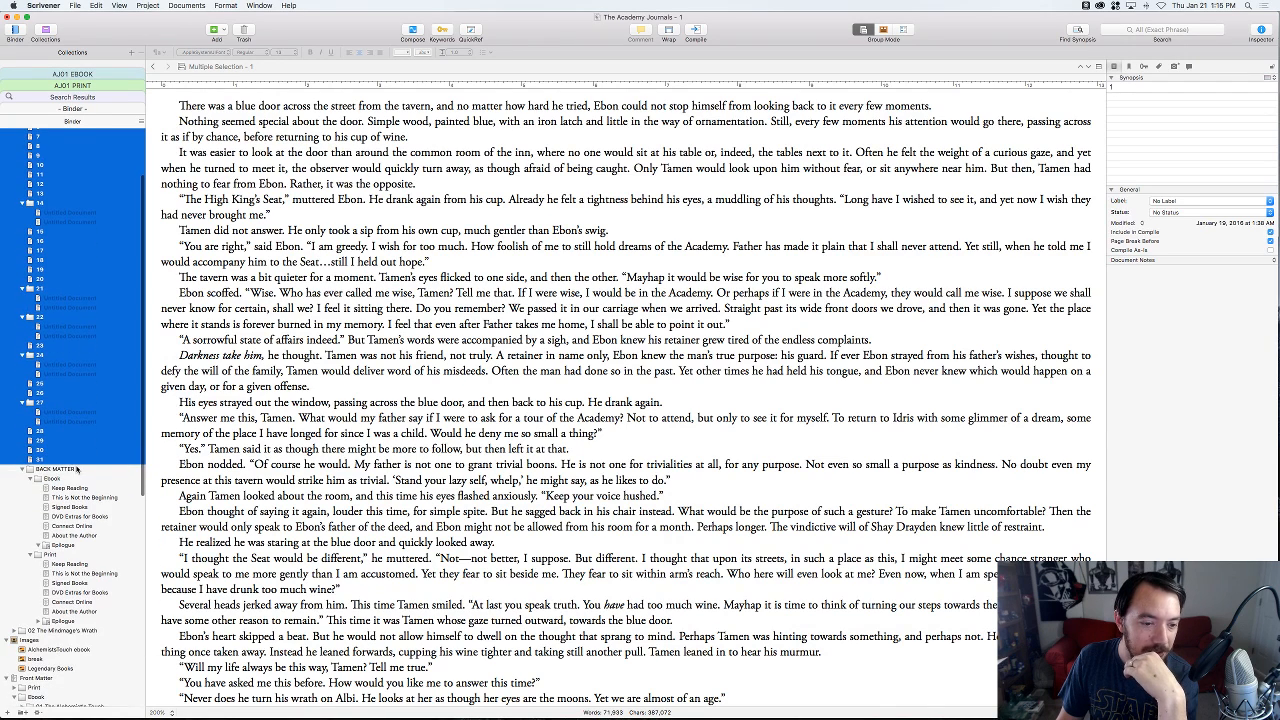
{"action": "left_click", "coordinate": [68, 564]}
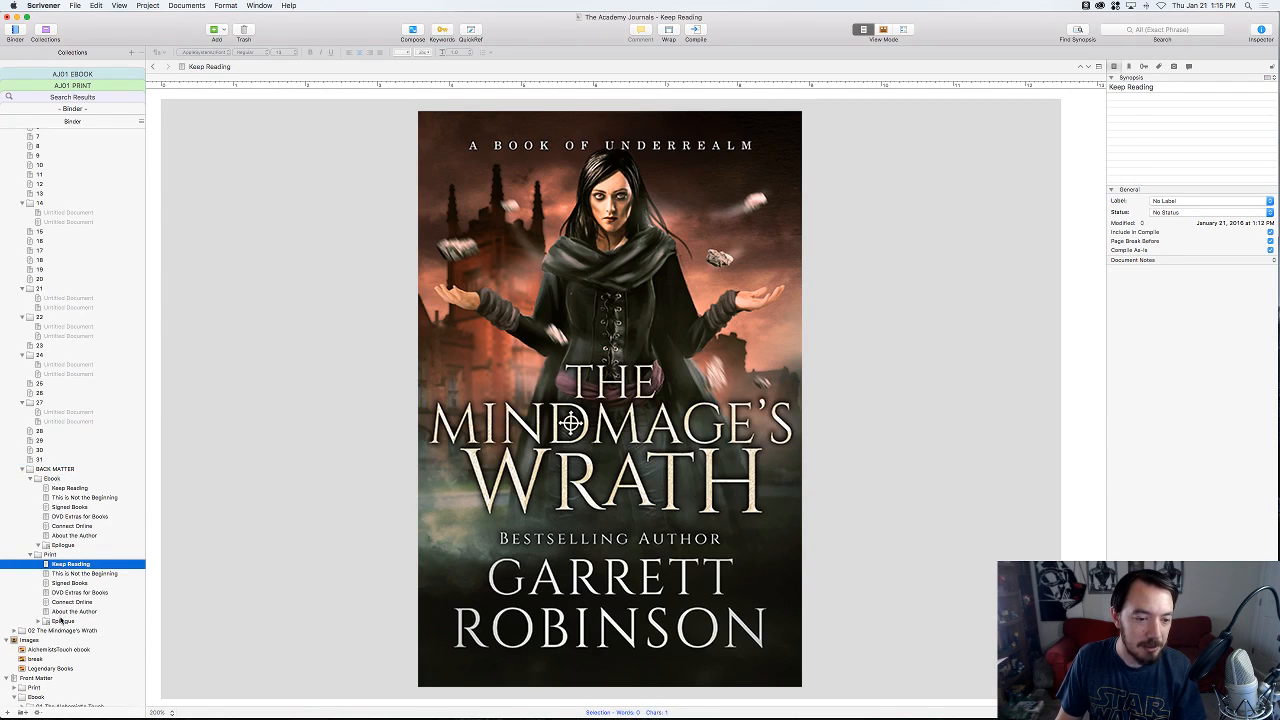
{"action": "left_click", "coordinate": [61, 621], "text": "shift"}
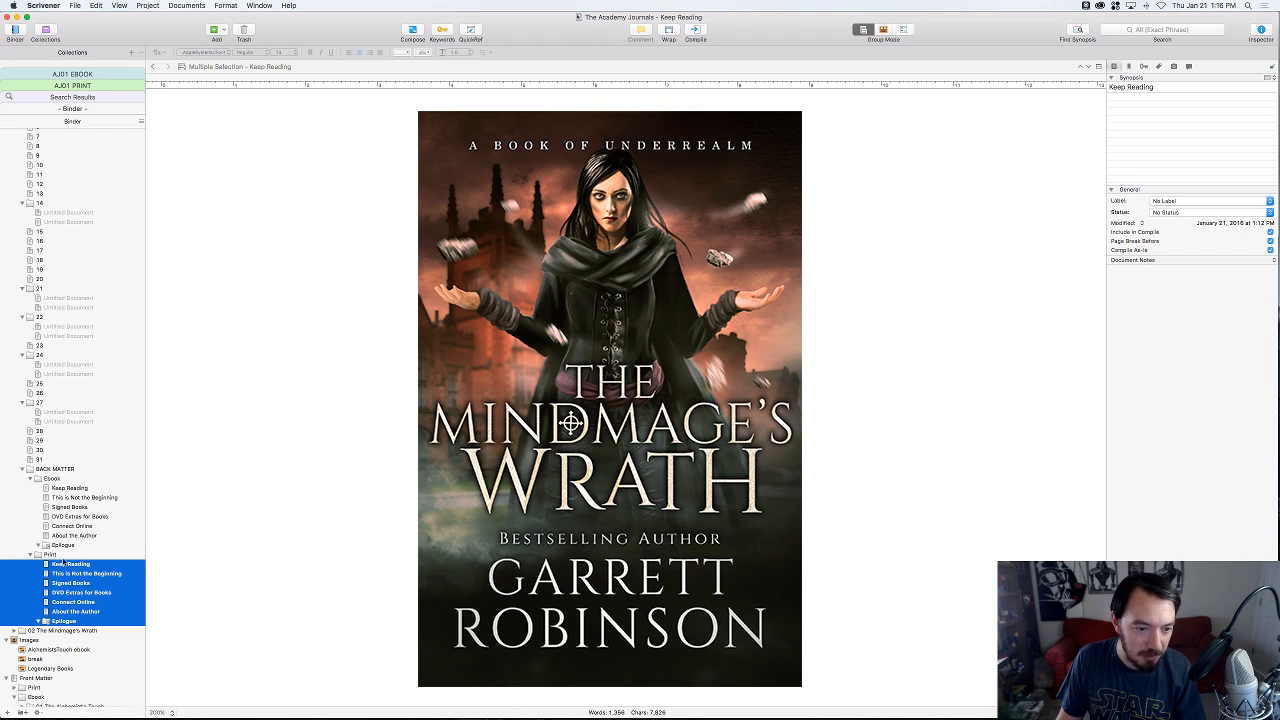
{"action": "left_click_drag", "start_coordinate": [62, 567], "coordinate": [83, 89]}
{"action": "left_click", "coordinate": [84, 88]}
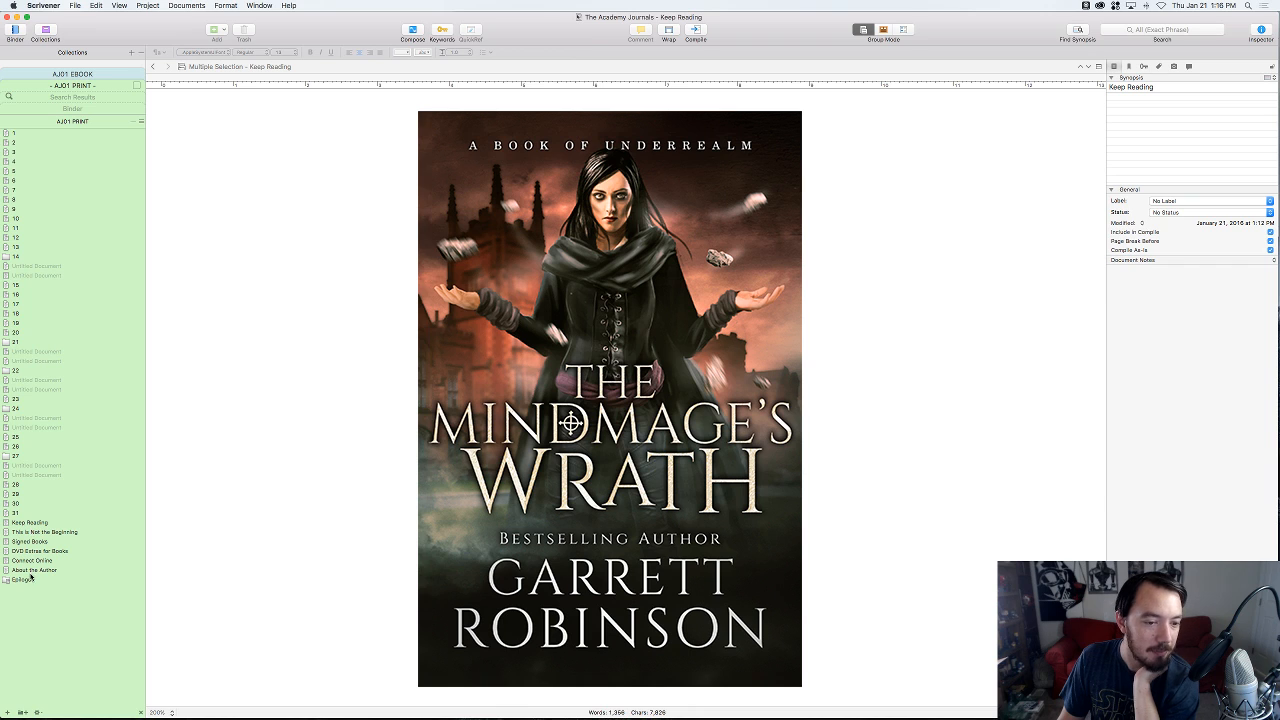
{"action": "left_click", "coordinate": [53, 110]}
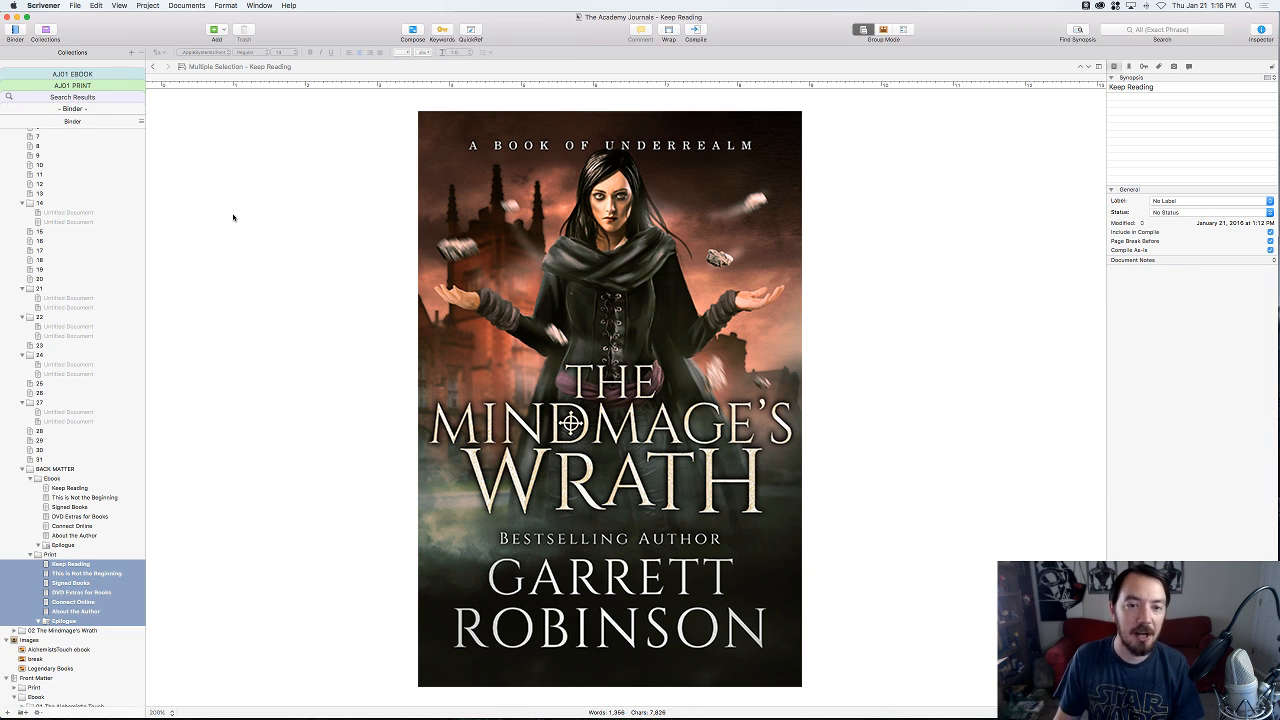
- Set the compile filter to include only documents in the AJ01 PRINT collection
{"action": "key", "text": "super+alt+e"}
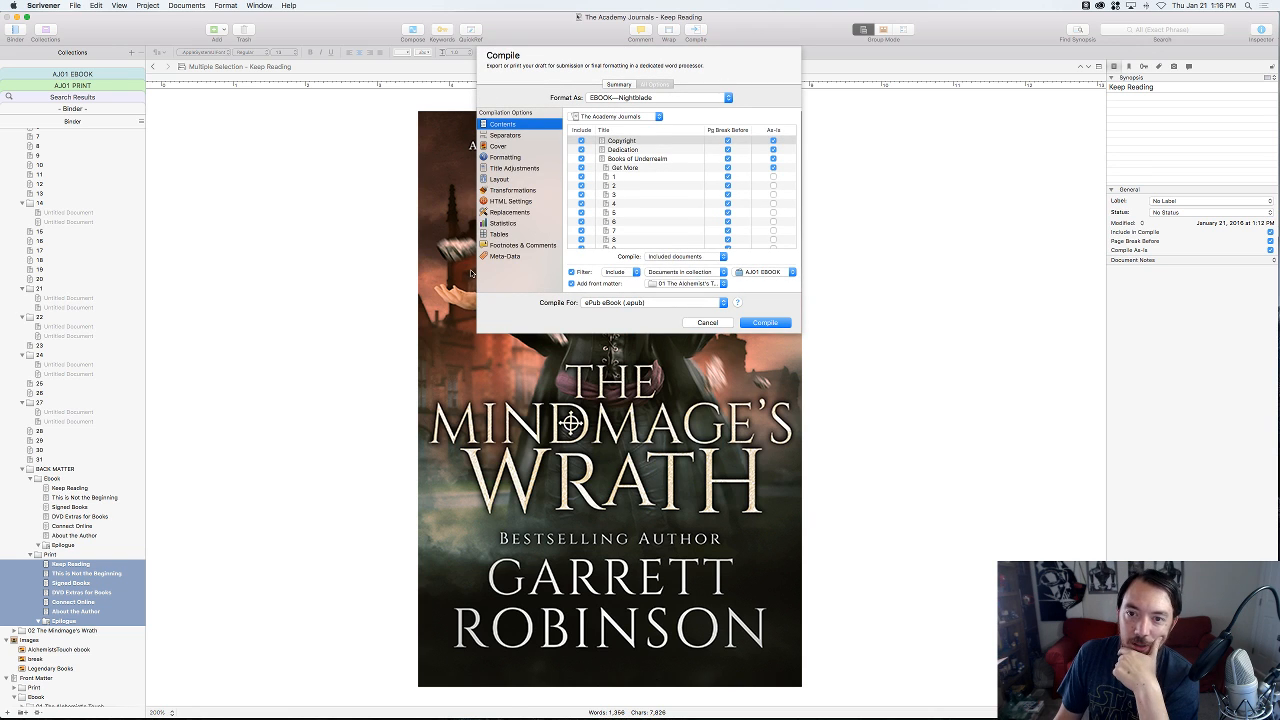
{"action": "key", "text": "Escape"}
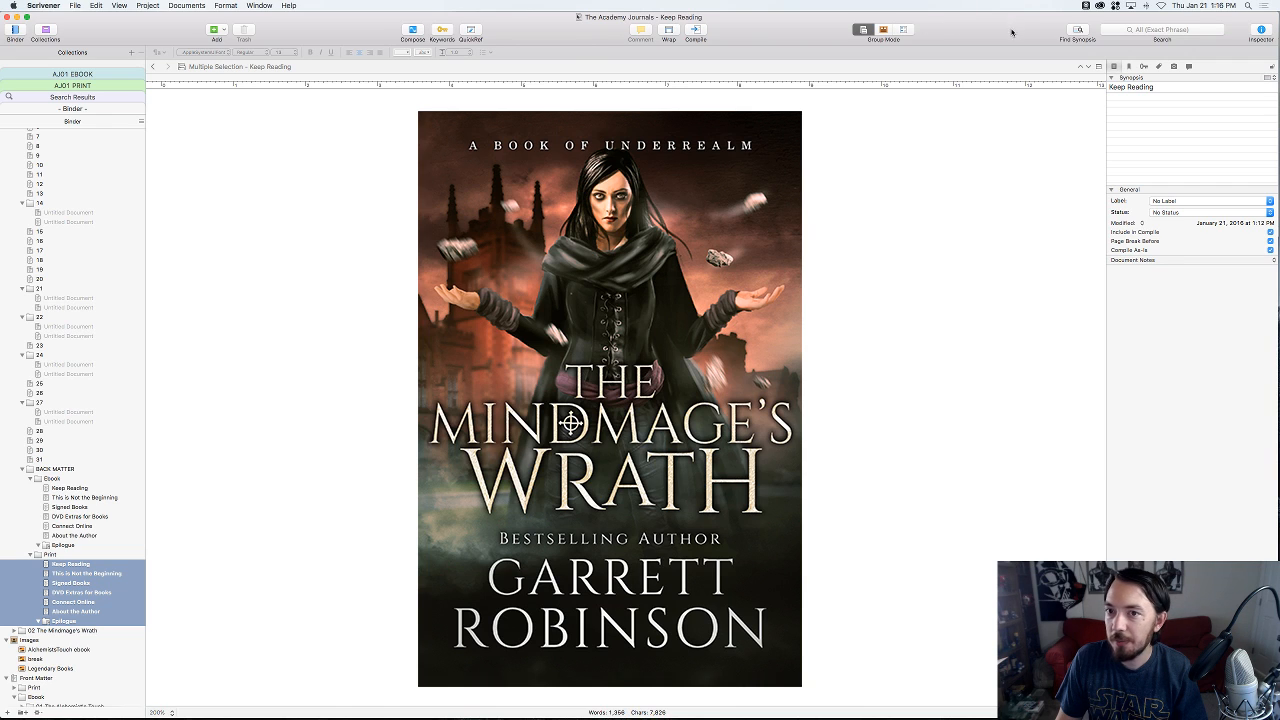
{"action": "left_click", "coordinate": [697, 31]}
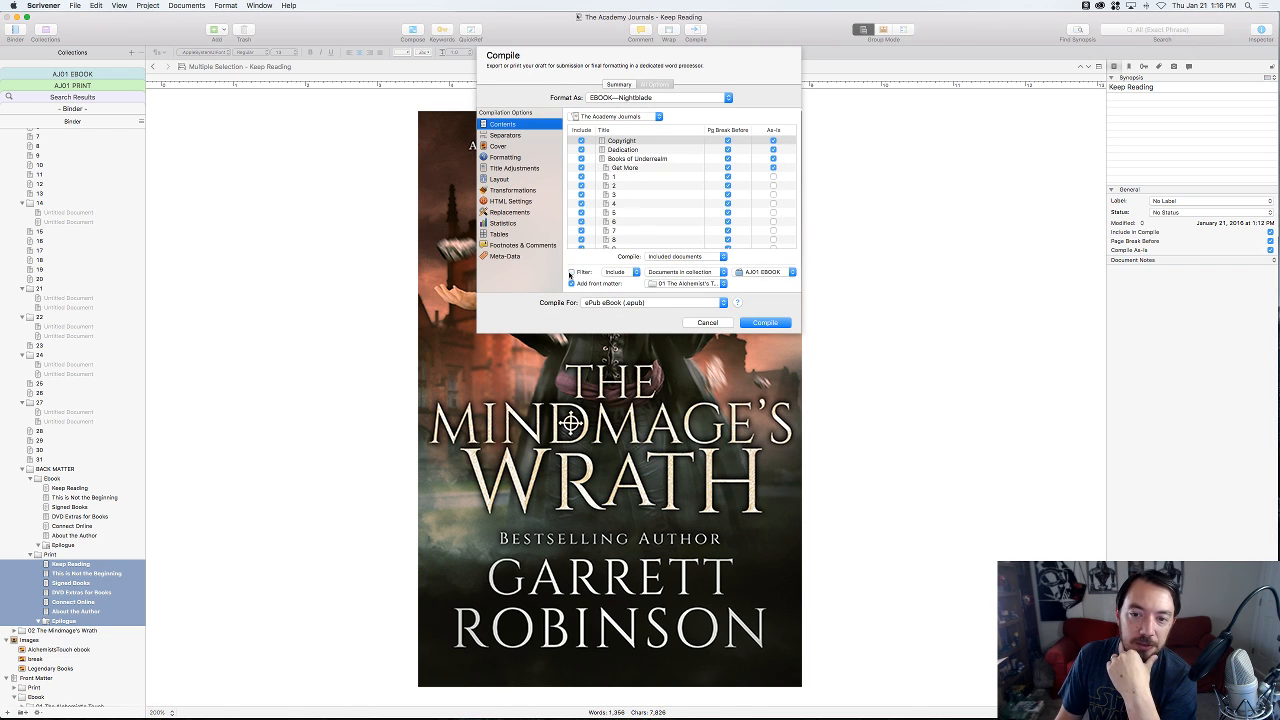
{"action": "left_click", "coordinate": [686, 275]}
{"action": "left_click", "coordinate": [684, 272]}
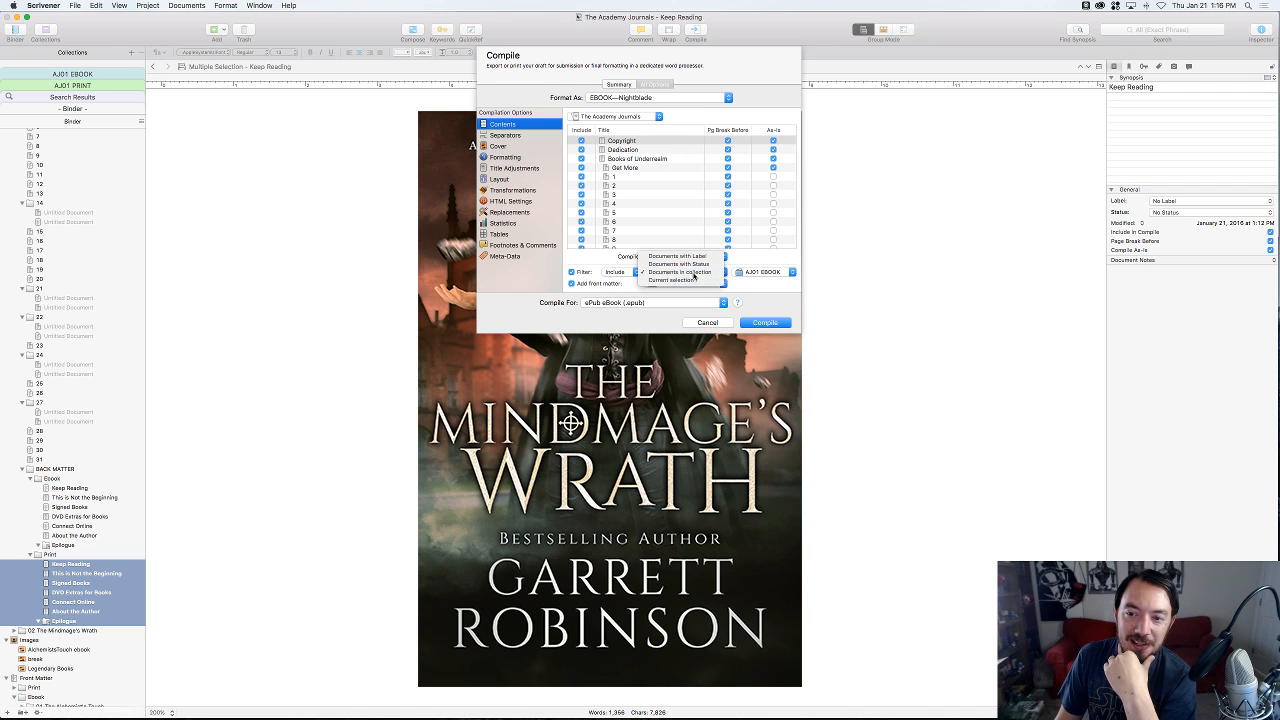
{"action": "left_click", "coordinate": [762, 272]}
{"action": "left_click", "coordinate": [755, 263]}
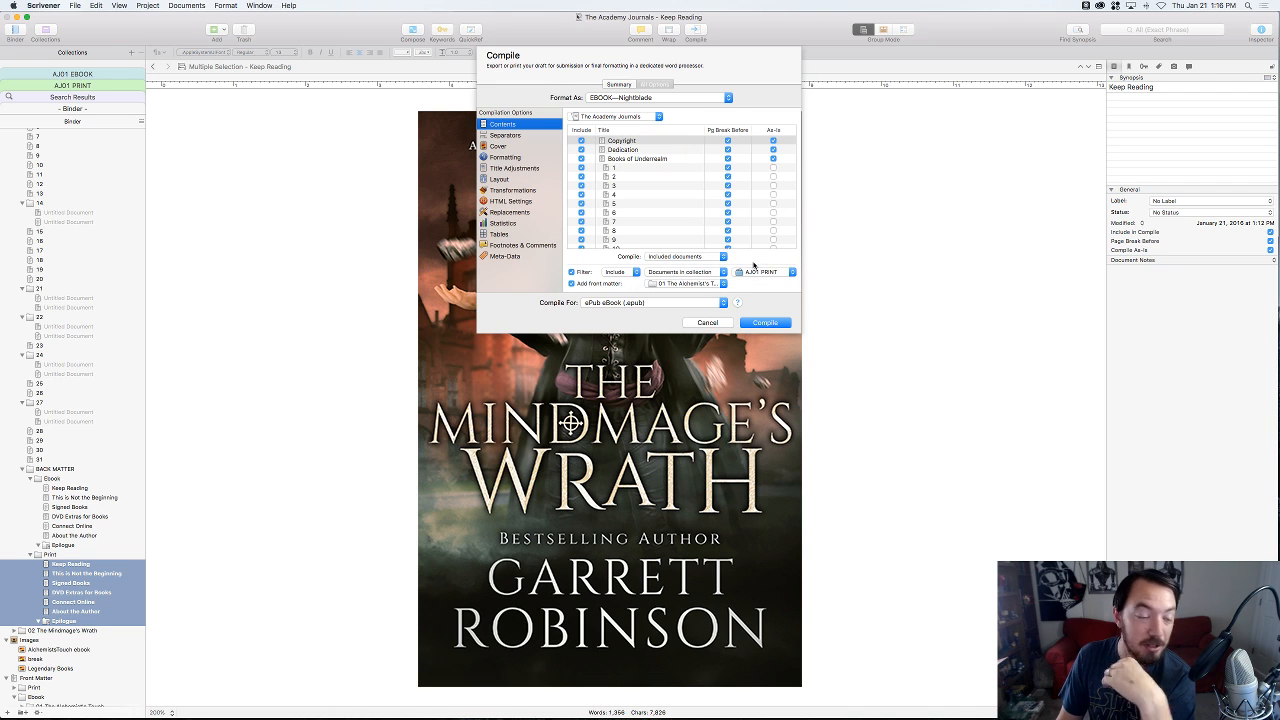
- Review the compile contents list and front matter options, keep the 01 The Alchemist's Touch folder, and close the compile settings
{"action": "scroll", "coordinate": [664, 165], "scroll_direction": "down", "scroll_amount": 5}
{"action": "scroll", "coordinate": [664, 165], "scroll_direction": "down", "scroll_amount": 5}
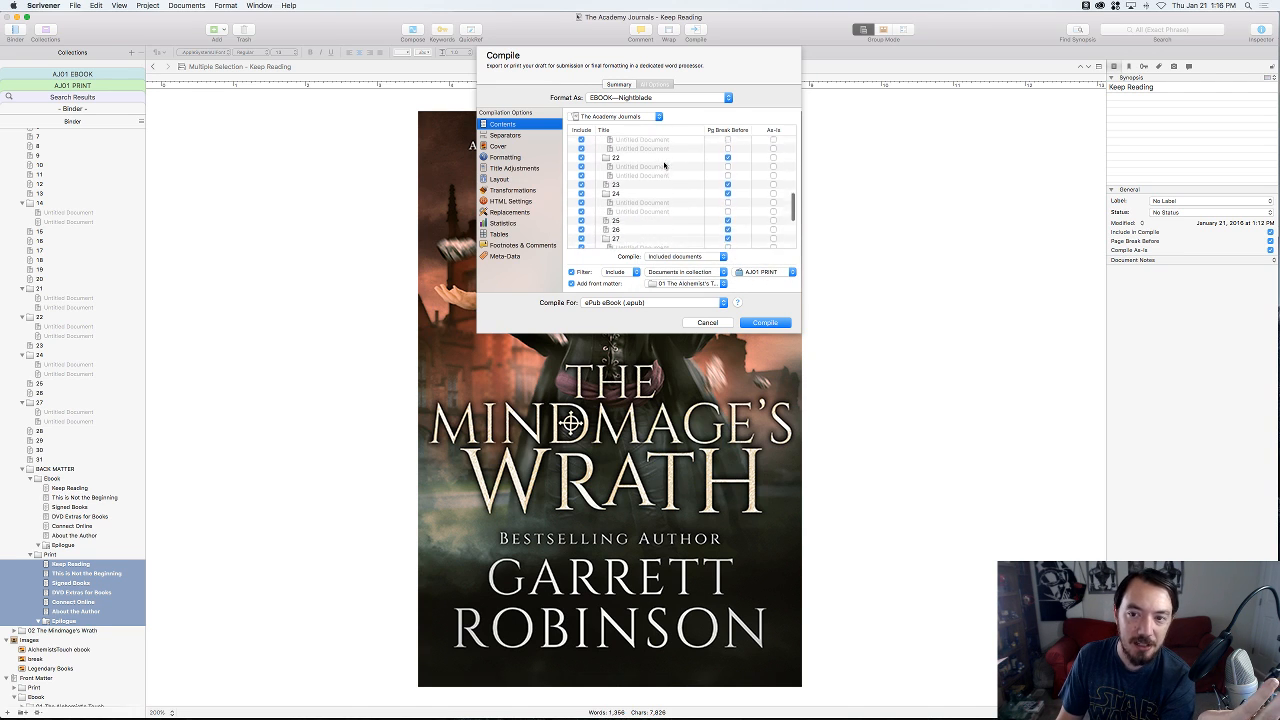
{"action": "scroll", "coordinate": [664, 165], "scroll_direction": "up", "scroll_amount": 3}
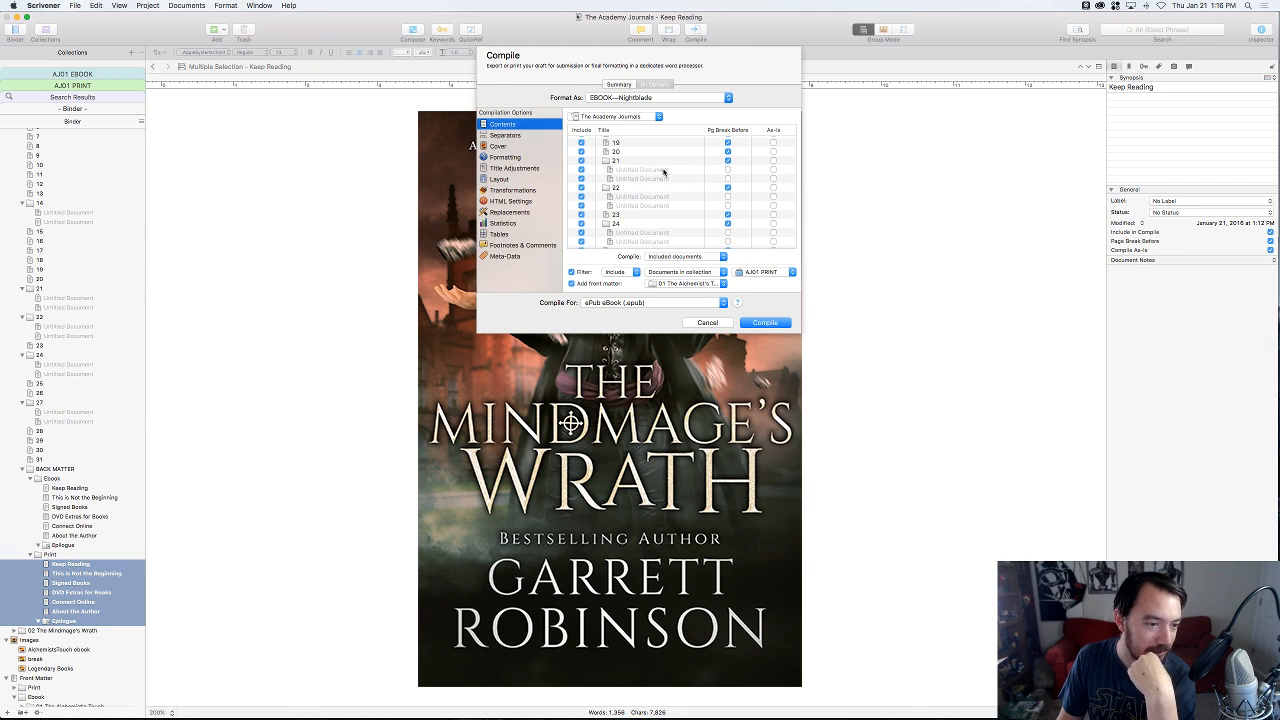
{"action": "scroll", "coordinate": [663, 175], "scroll_direction": "up", "scroll_amount": 10}
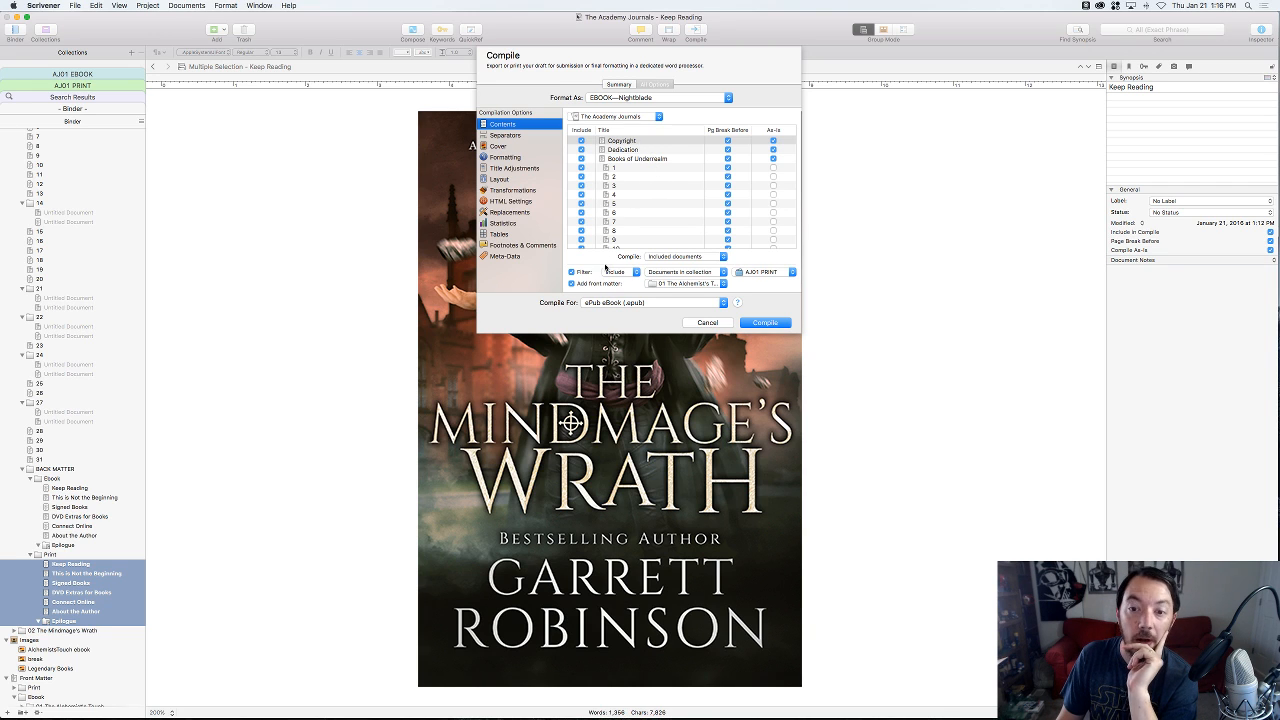
{"action": "left_click", "coordinate": [571, 284]}
{"action": "left_click", "coordinate": [686, 284]}
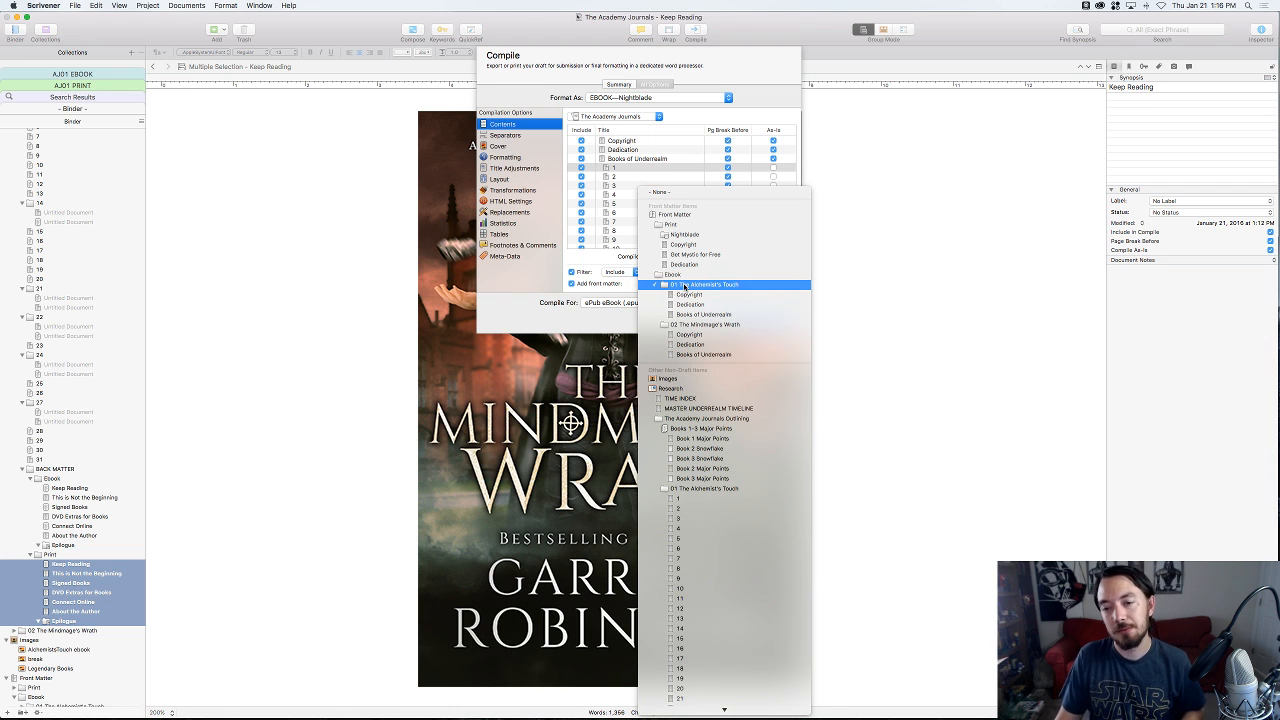
{"action": "left_click", "coordinate": [686, 284]}
{"action": "left_click", "coordinate": [765, 322]}
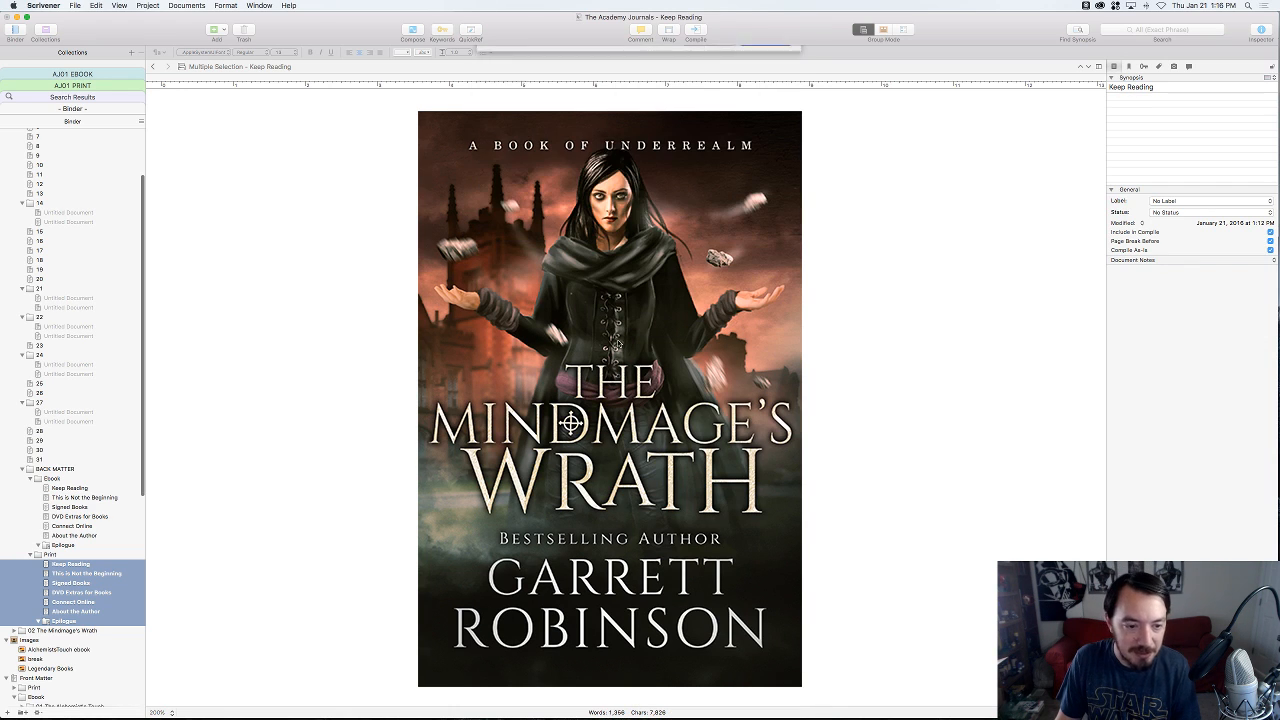
- Remove Nightblade, Copyright, Get Mystic for Free and Dedication from the front matter's Print folder
{"action": "scroll", "coordinate": [68, 472], "scroll_direction": "down", "scroll_amount": 5}
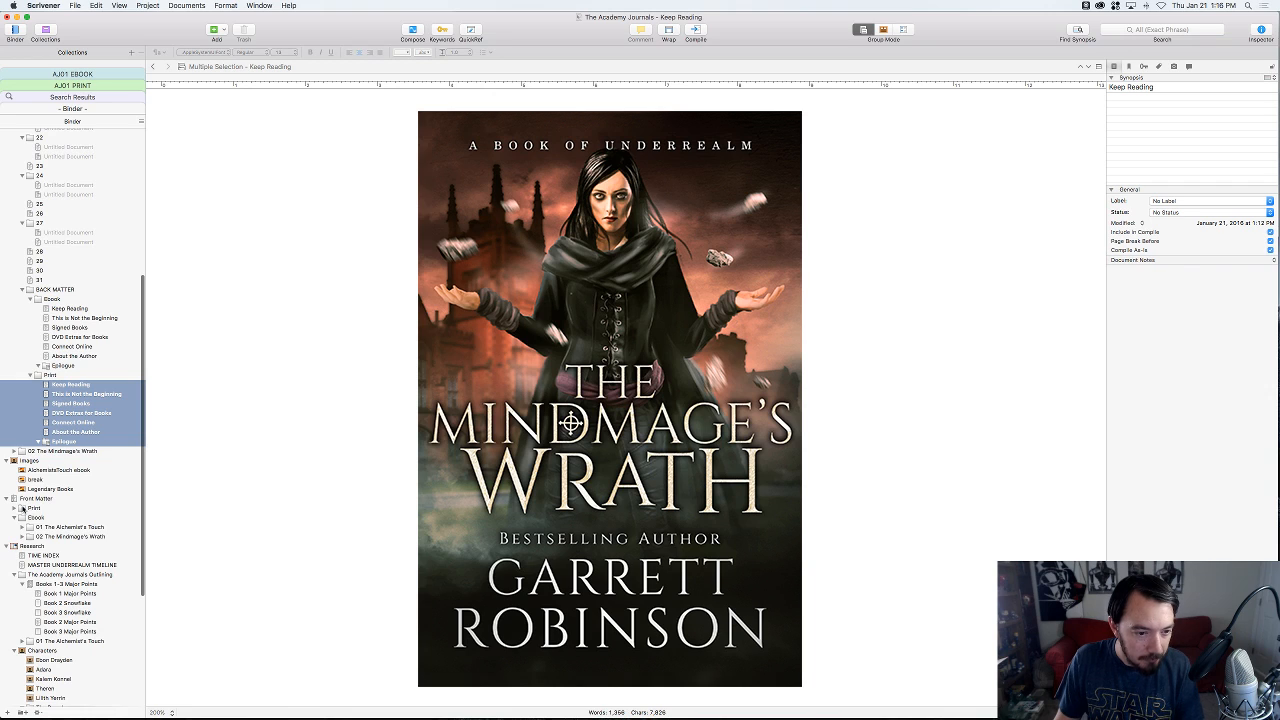
{"action": "left_click", "coordinate": [15, 509]}
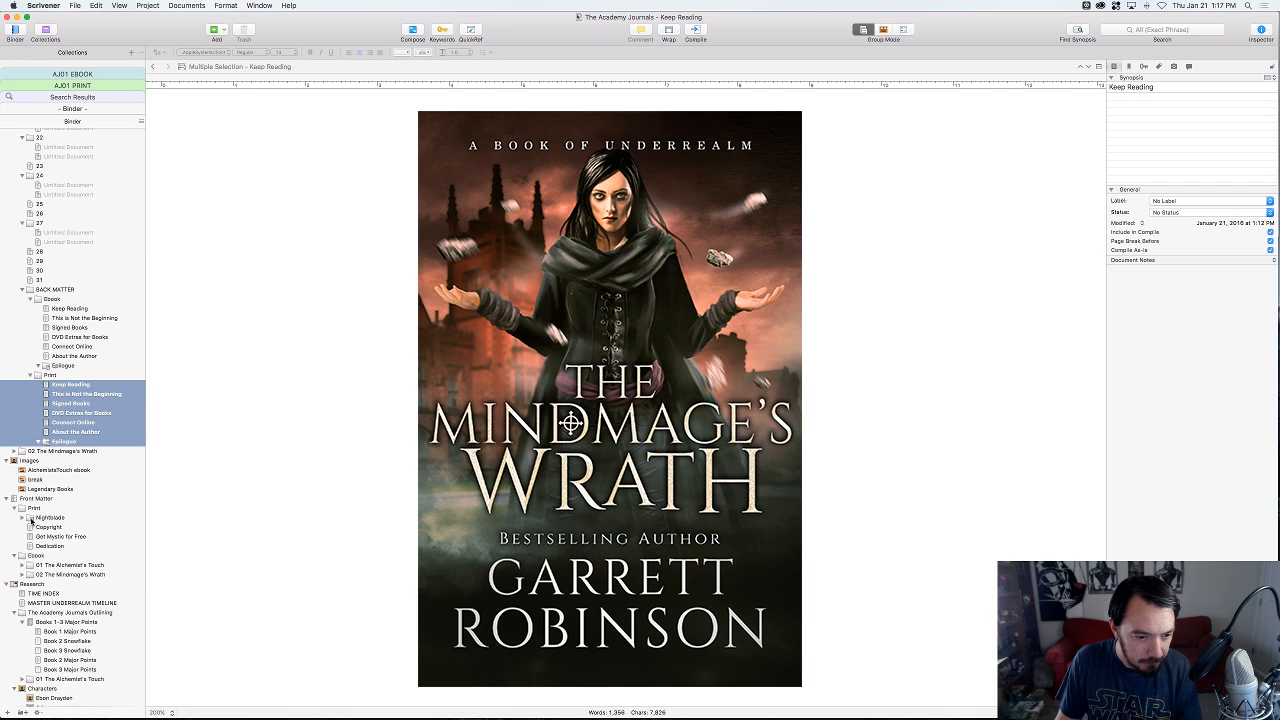
{"action": "left_click", "coordinate": [22, 566]}
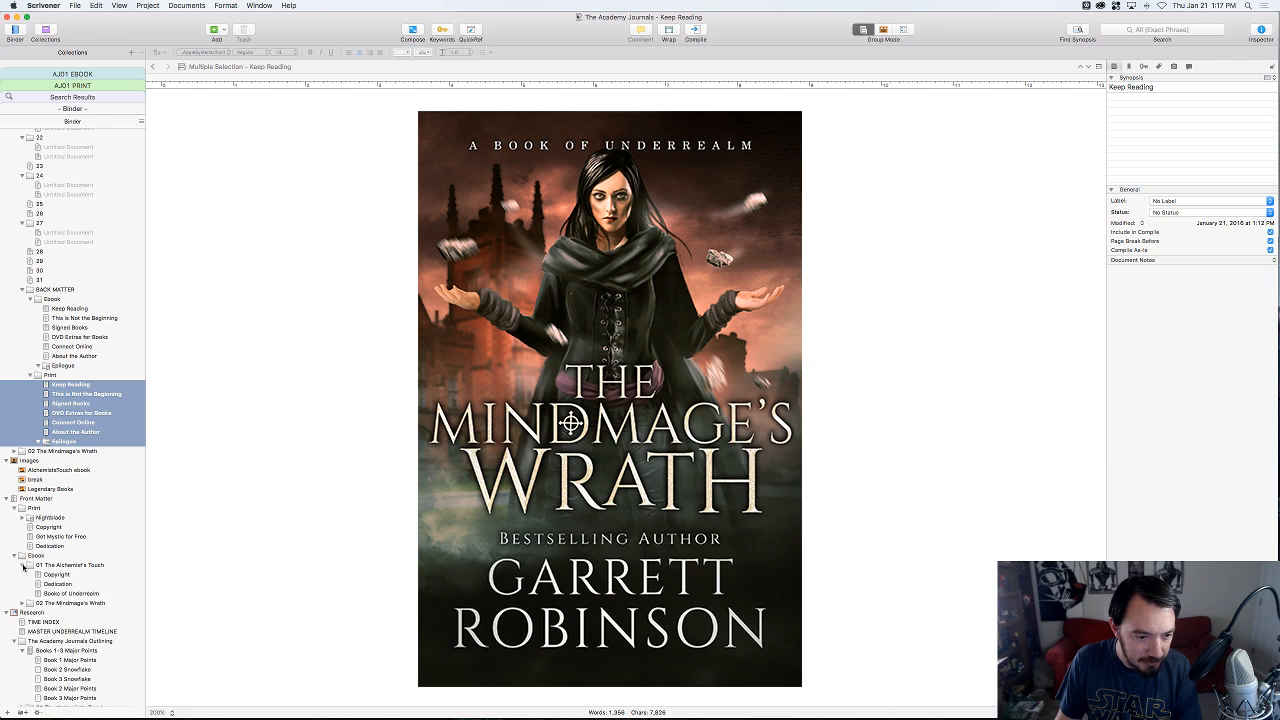
{"action": "left_click", "coordinate": [40, 520]}
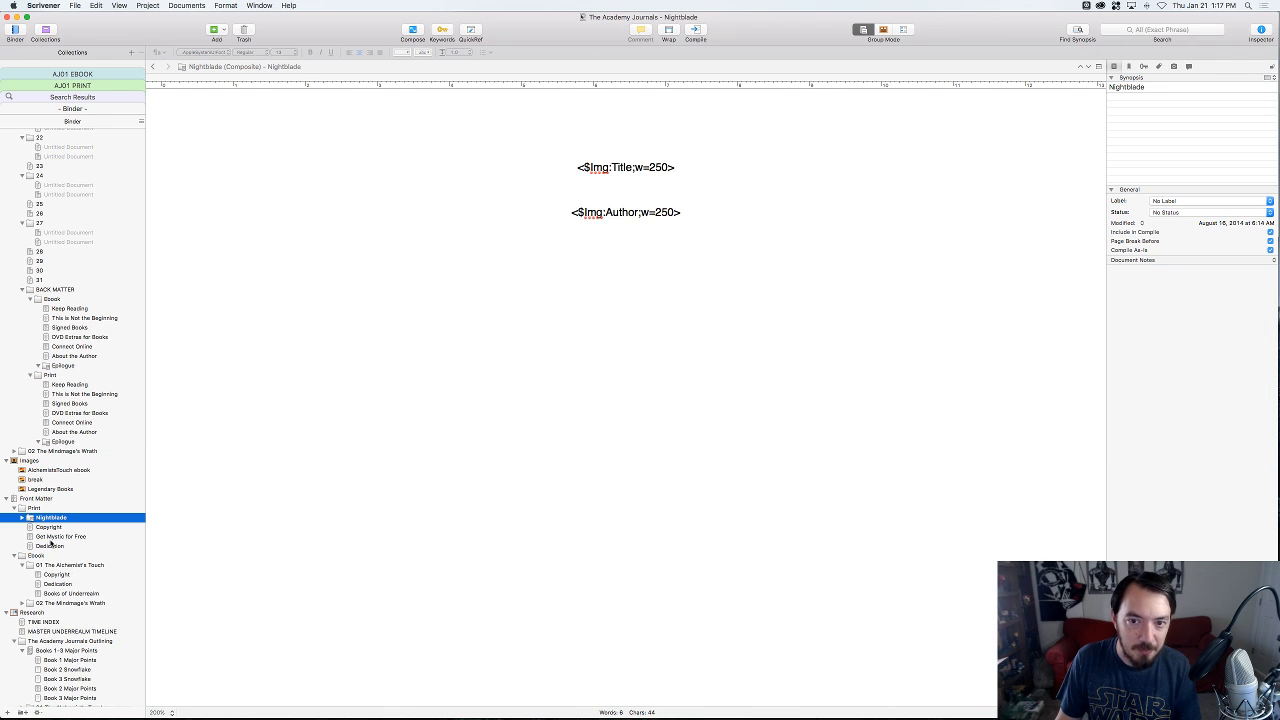
{"action": "left_click", "coordinate": [50, 546], "text": "shift"}
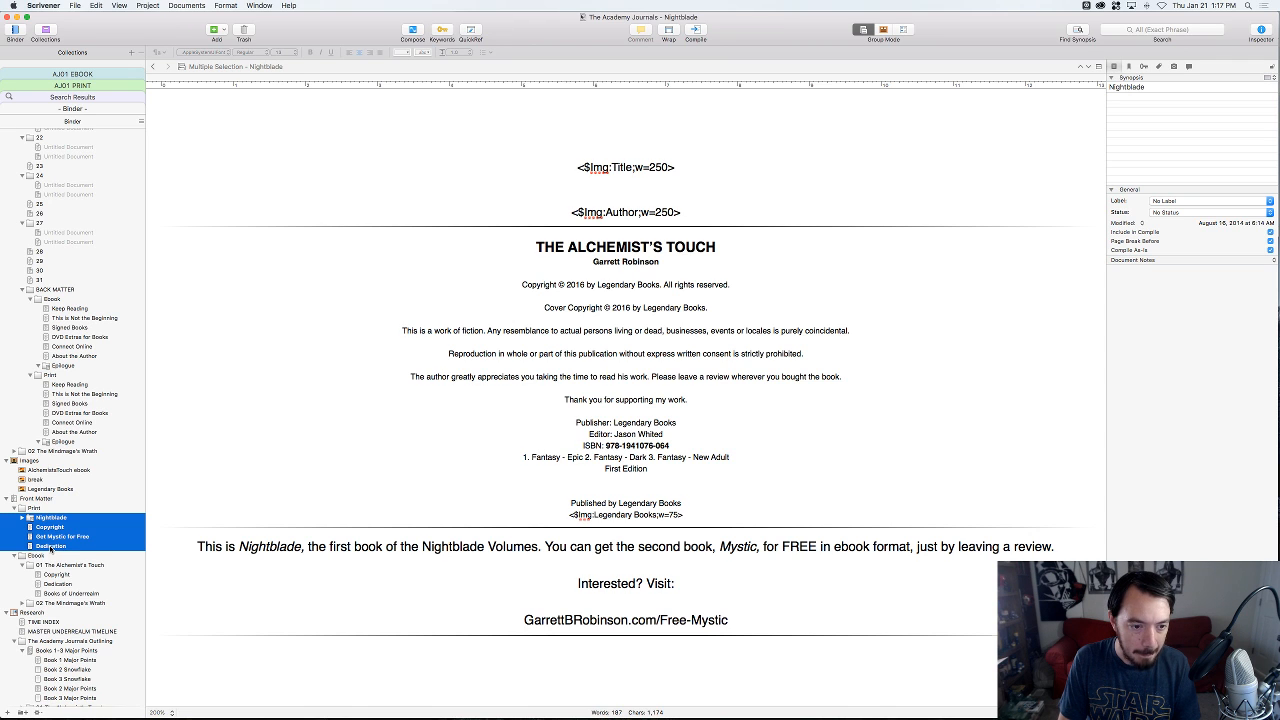
{"action": "left_click", "coordinate": [40, 555]}
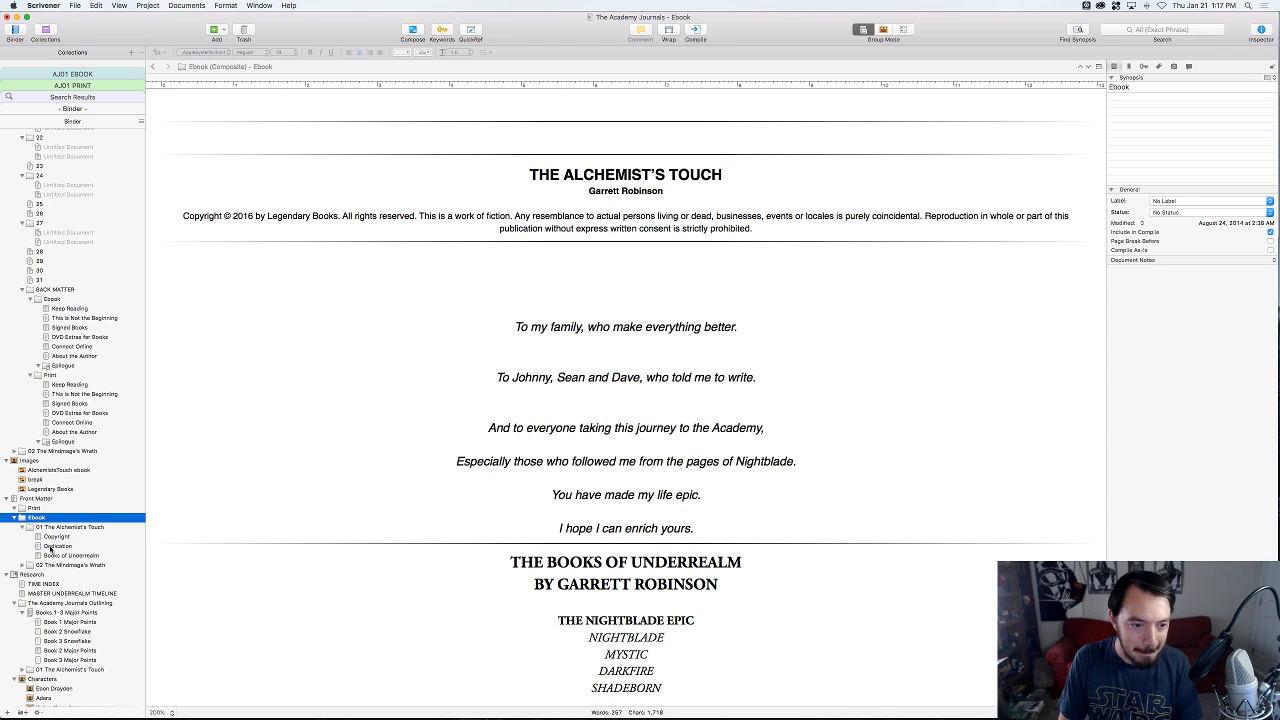
{"action": "left_click", "coordinate": [52, 528]}
{"action": "right_click", "coordinate": [52, 528]}
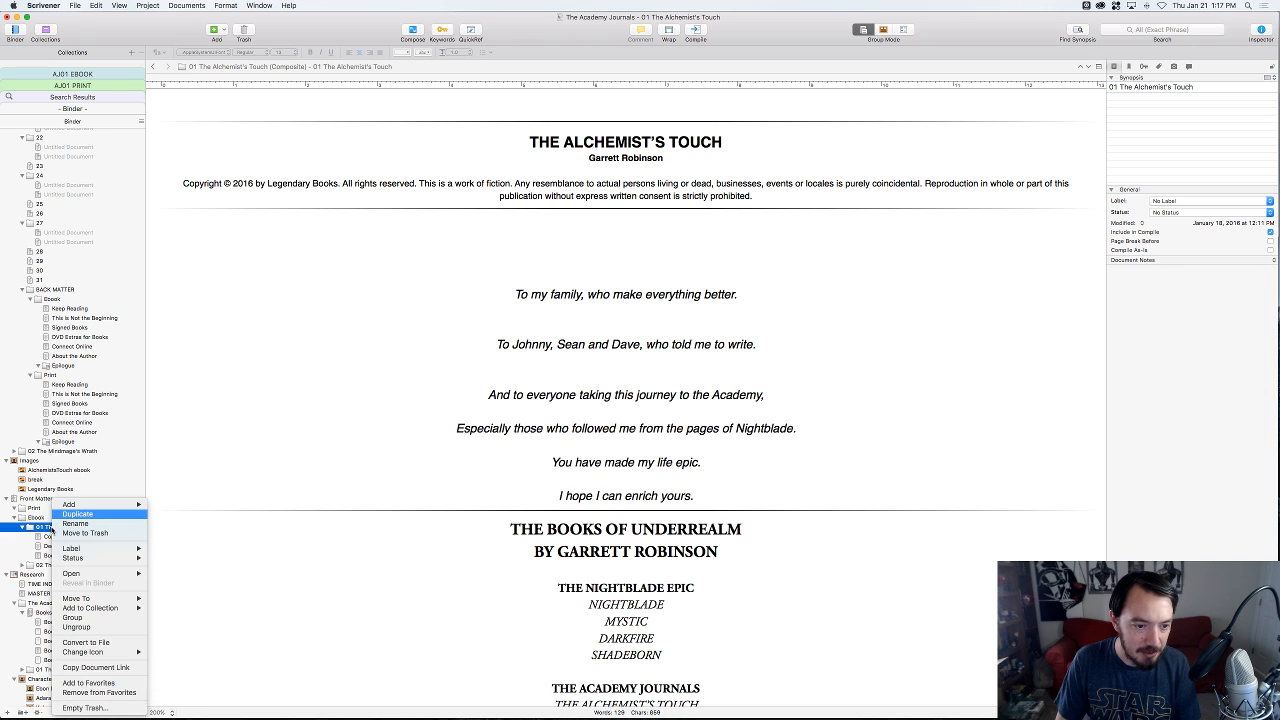
{"action": "key", "text": "Escape"}
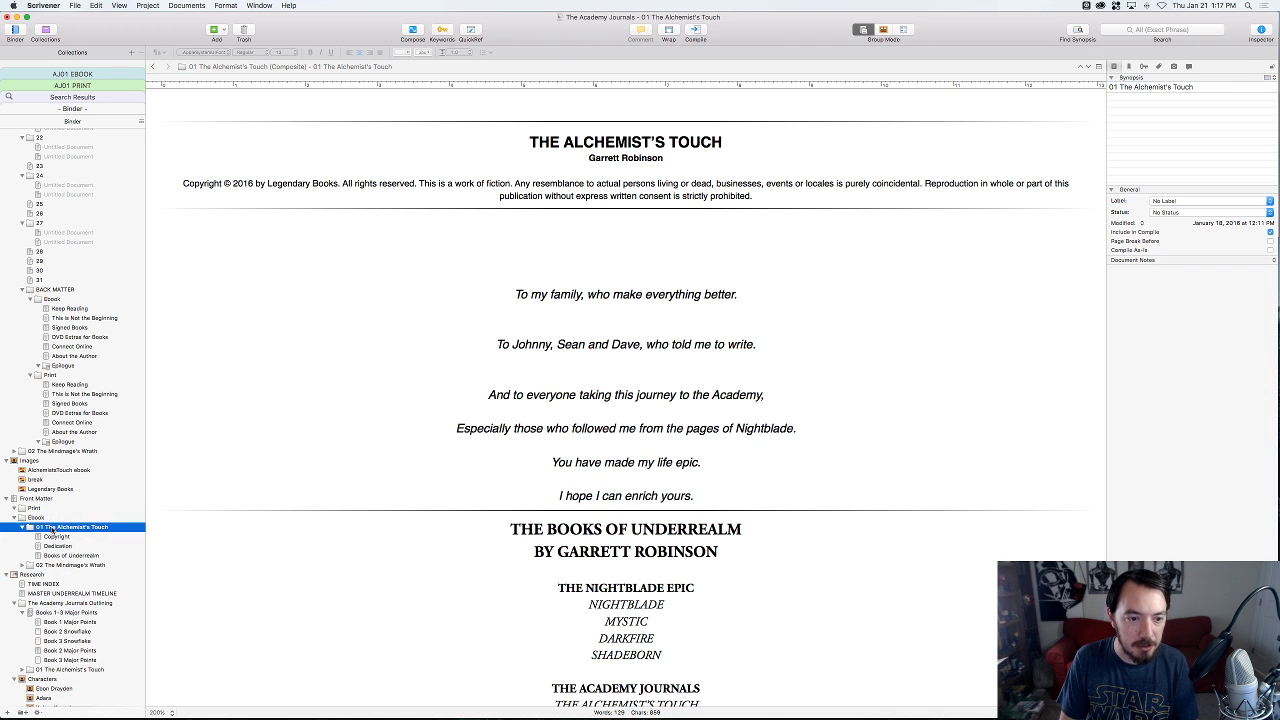
- Look through the Trash contents in the binder, collapse the Trash, and reselect the front matter's Print folder
{"action": "left_click", "coordinate": [34, 508]}
{"action": "scroll", "coordinate": [55, 610], "scroll_direction": "down", "scroll_amount": 5}
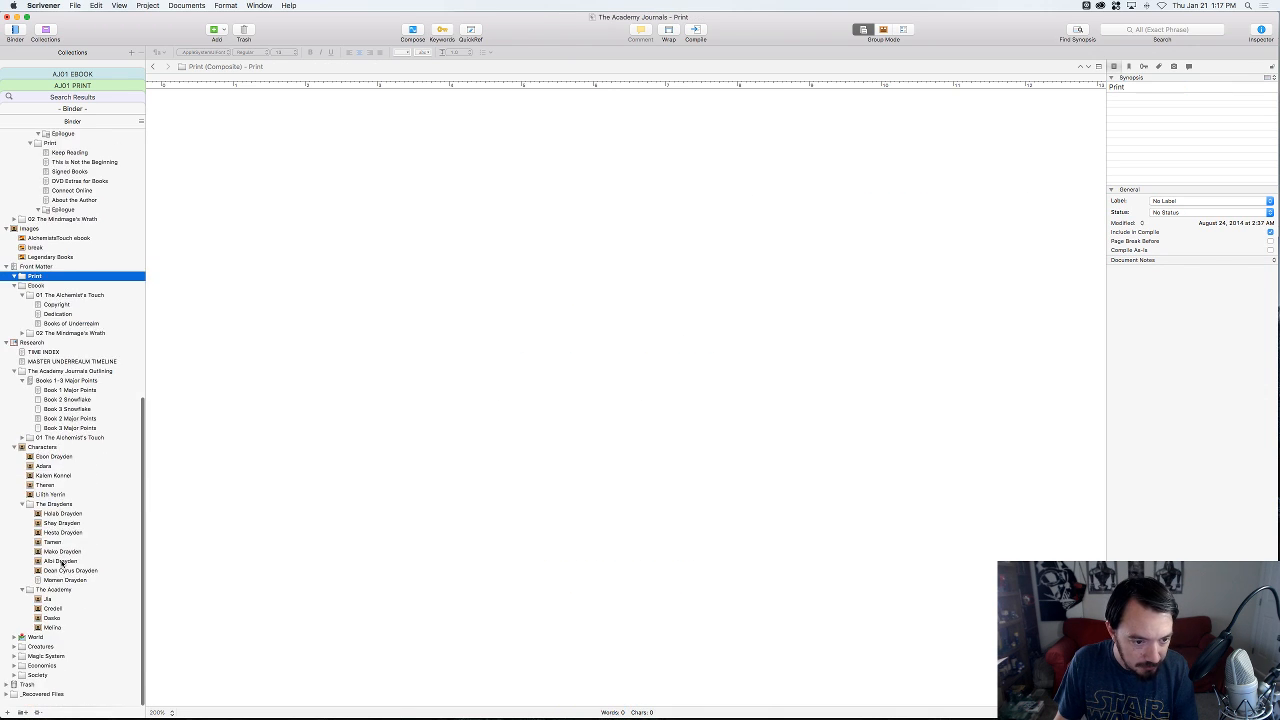
{"action": "left_click", "coordinate": [12, 692]}
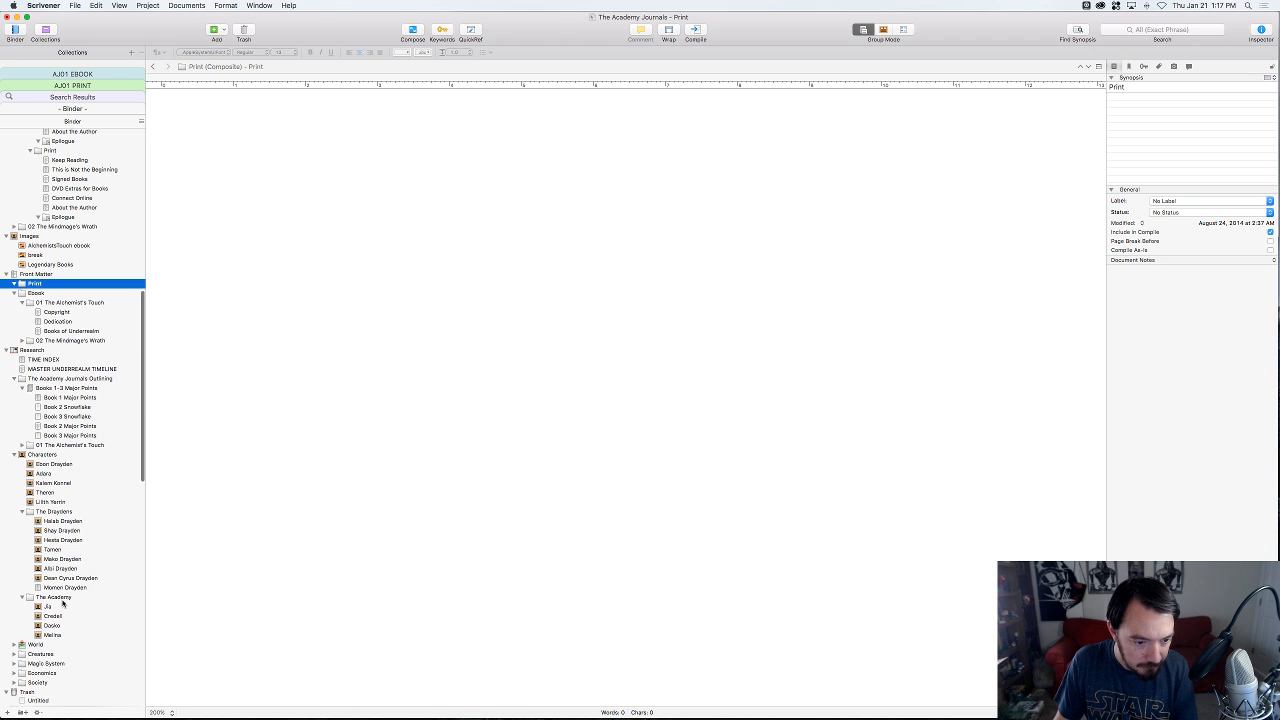
{"action": "scroll", "coordinate": [62, 600], "scroll_direction": "down", "scroll_amount": 10}
{"action": "scroll", "coordinate": [62, 603], "scroll_direction": "up", "scroll_amount": 10}
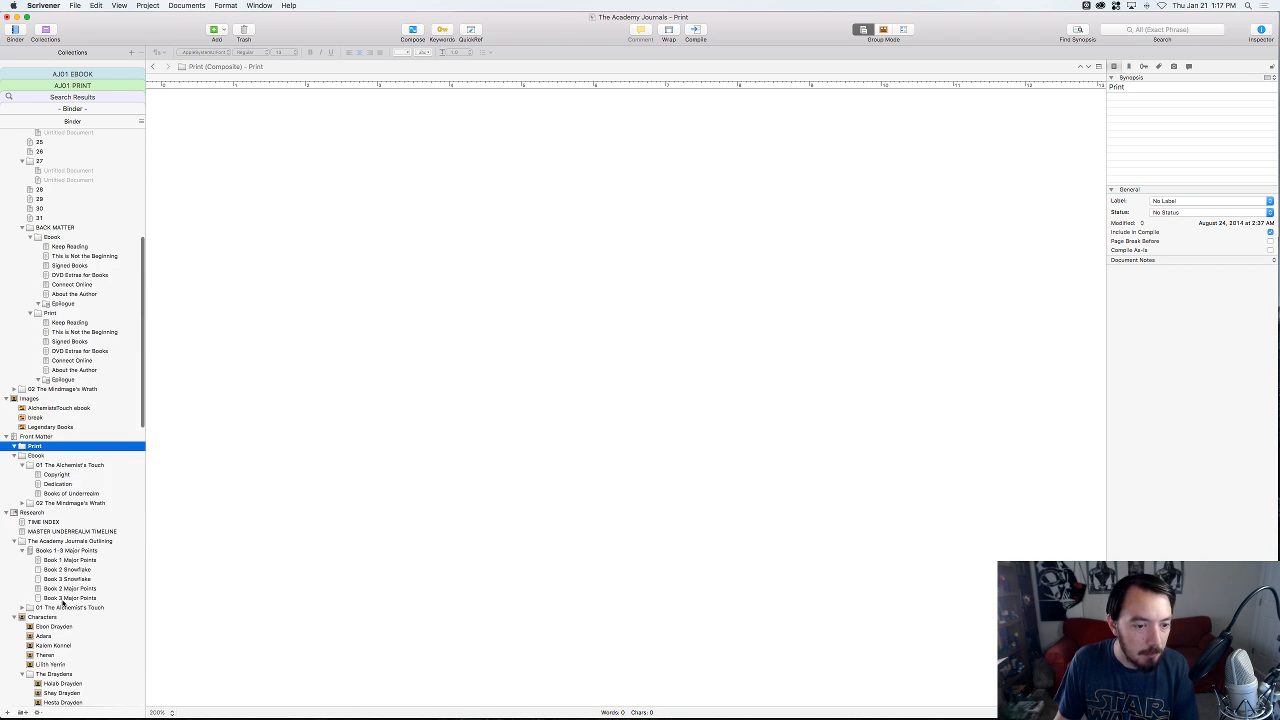
{"action": "scroll", "coordinate": [11, 421], "scroll_direction": "down", "scroll_amount": 4}
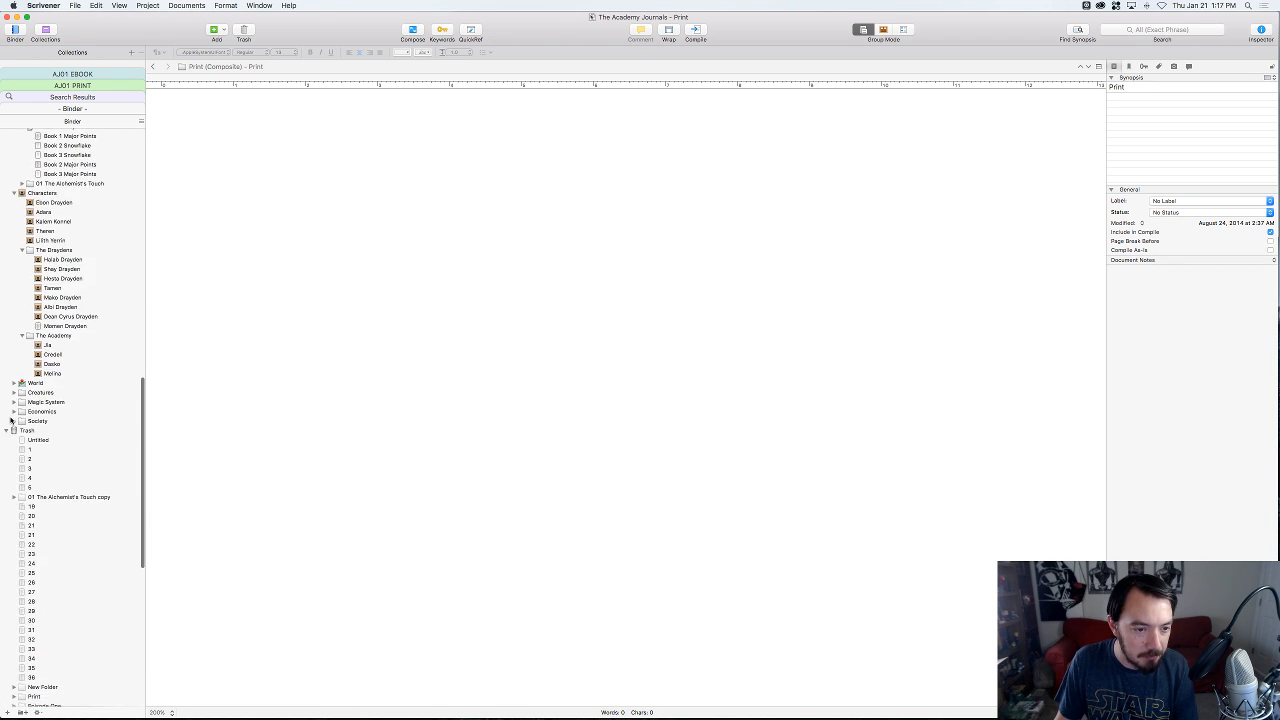
{"action": "left_click", "coordinate": [6, 430]}
{"action": "scroll", "coordinate": [31, 428], "scroll_direction": "up", "scroll_amount": 5}
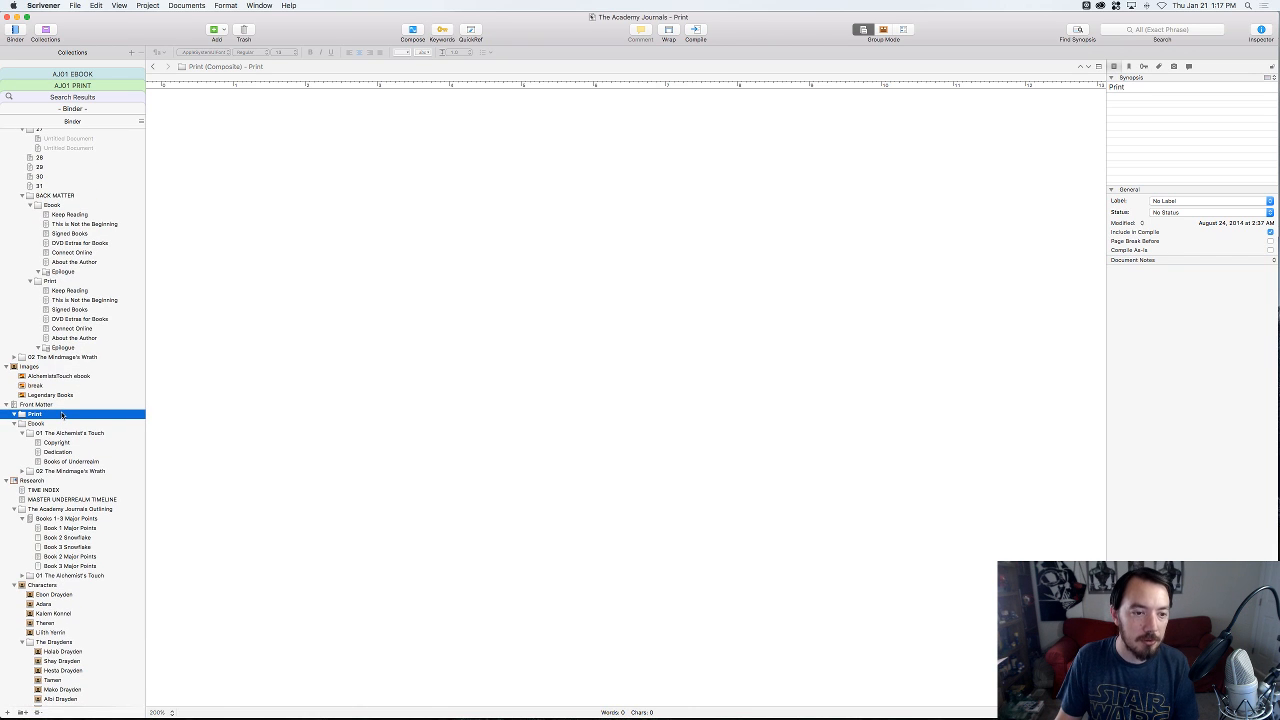
{"action": "left_click", "coordinate": [39, 405]}
{"action": "left_click", "coordinate": [36, 414]}
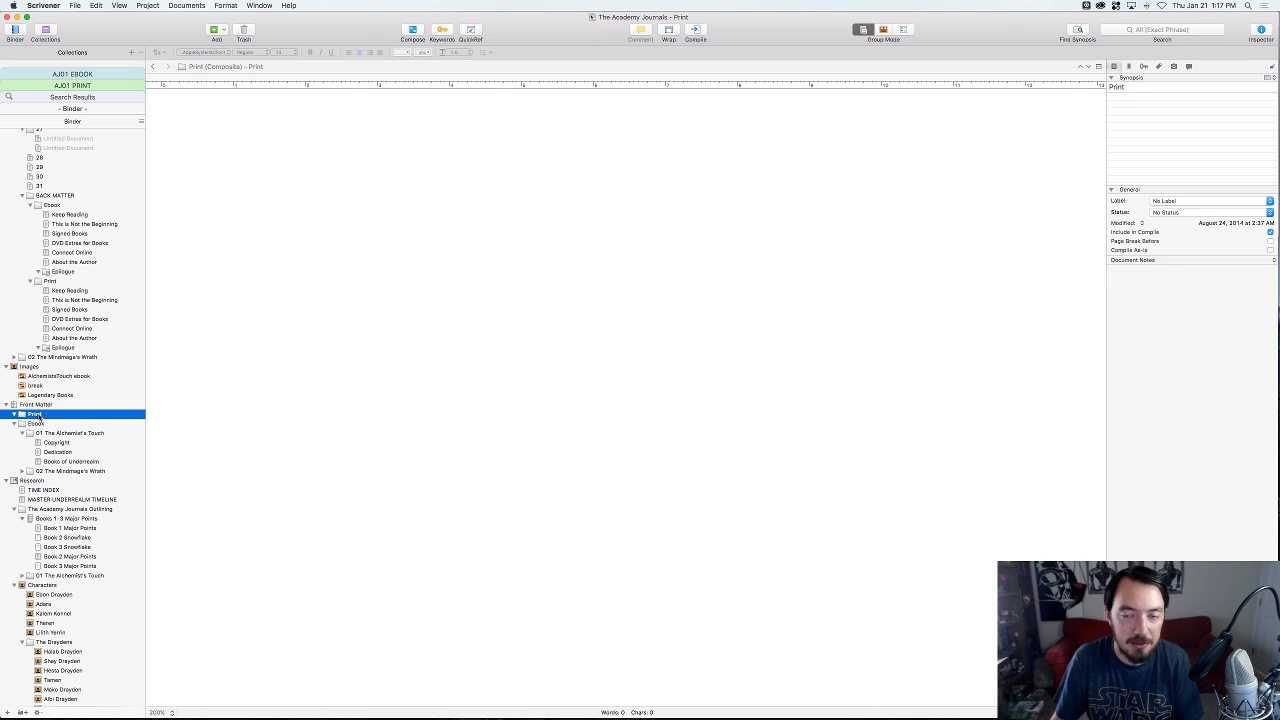
- Open the 04 Shadeborn.scriv project from the Nightblade folder inside Legendary's UnderRealm folder on Google Drive
{"action": "key", "text": "super+o"}
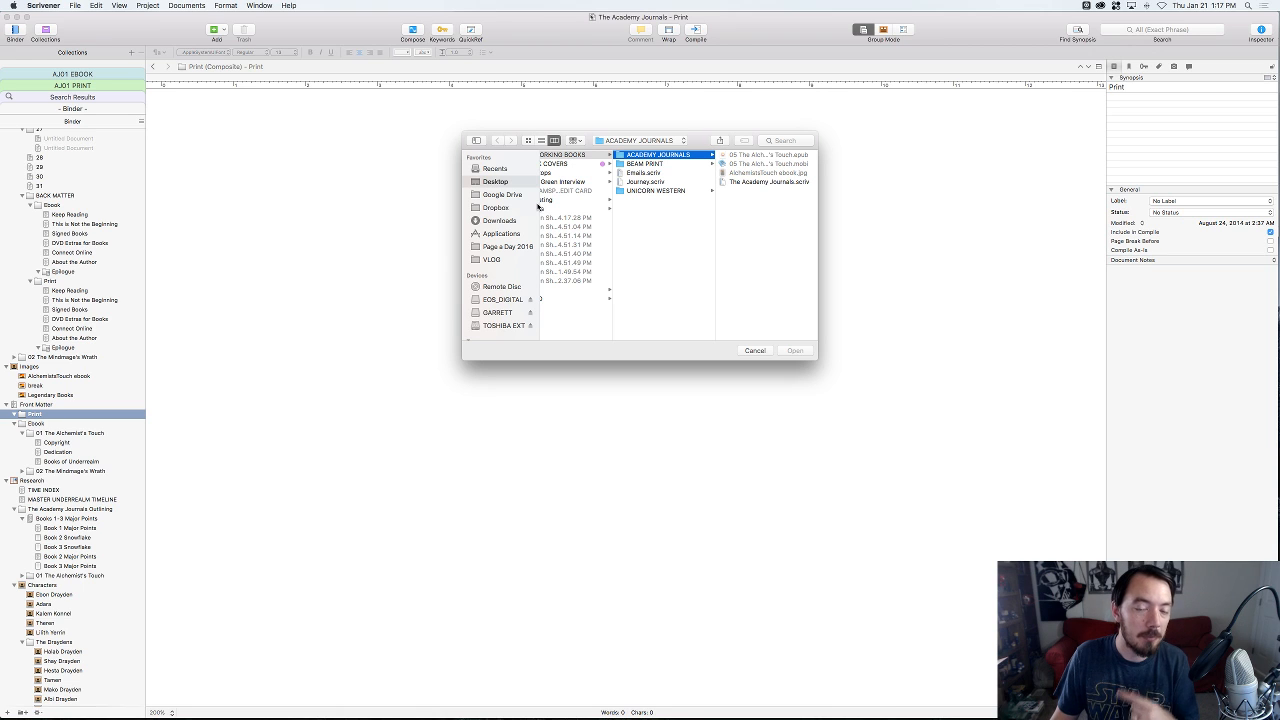
{"action": "left_click", "coordinate": [503, 196]}
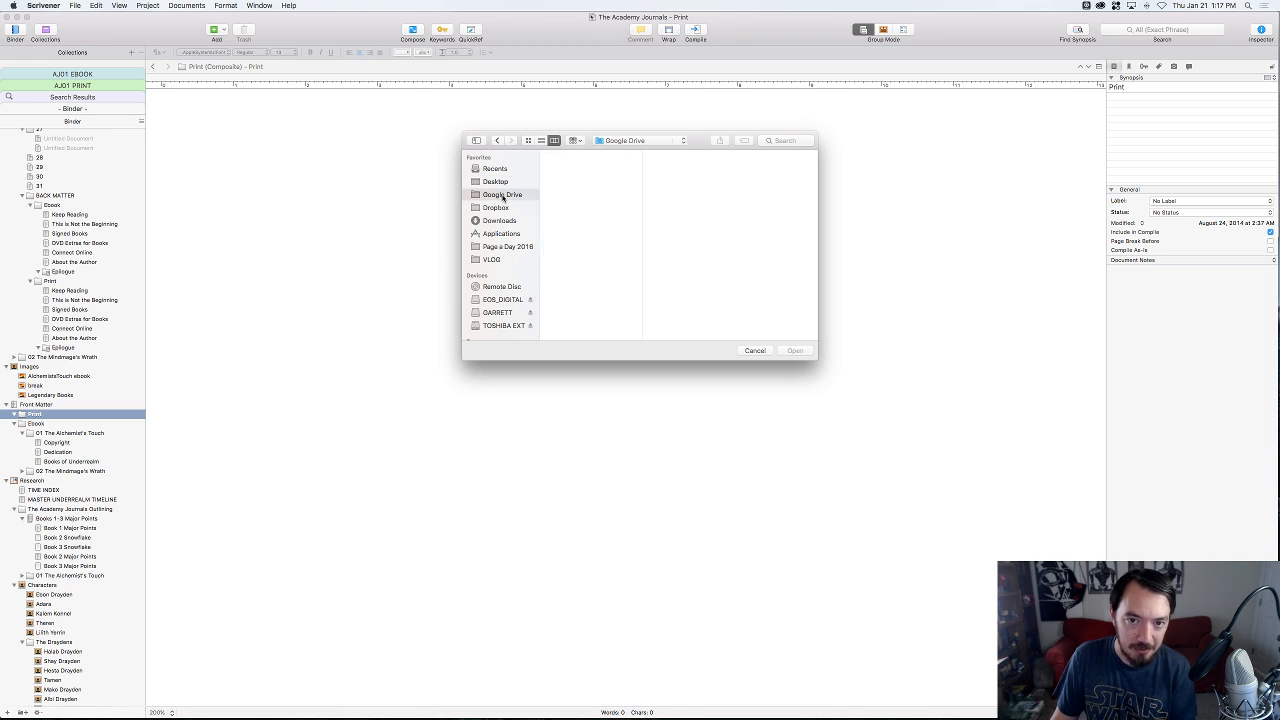
{"action": "left_click", "coordinate": [580, 264]}
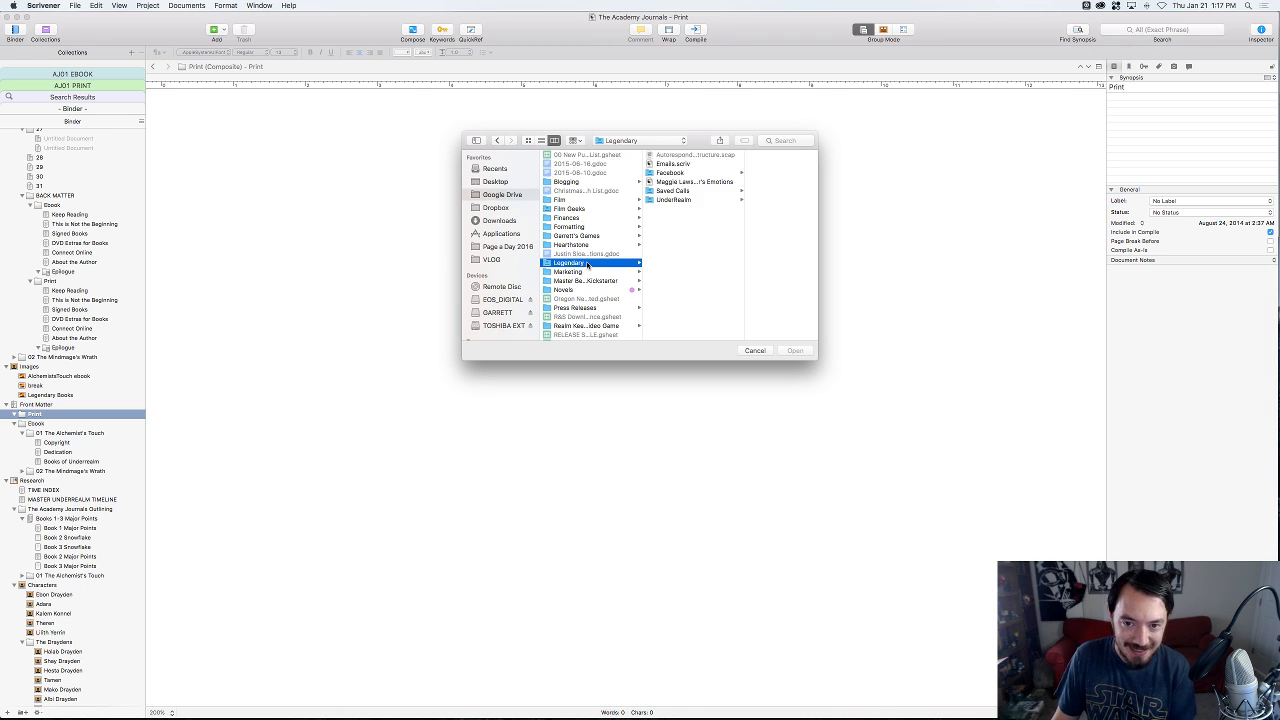
{"action": "left_click", "coordinate": [675, 202]}
{"action": "key", "text": "Right"}
{"action": "key", "text": "Down"}
{"action": "key", "text": "Right"}
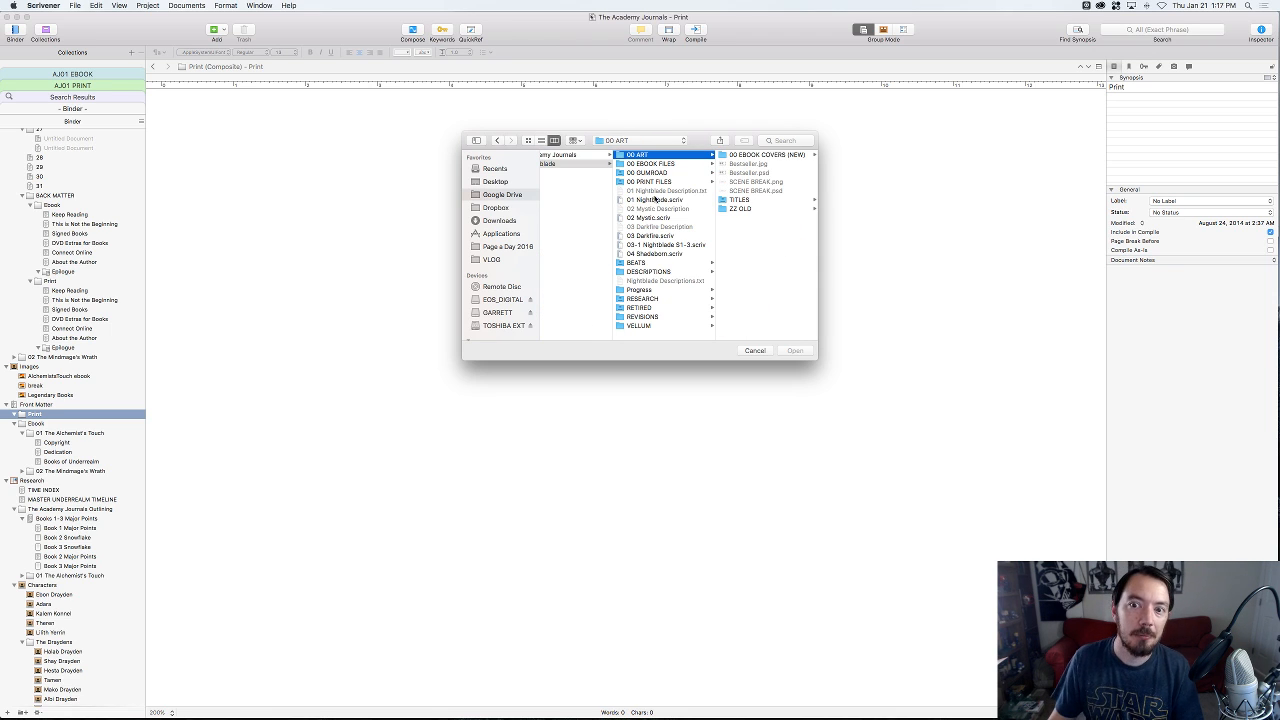
{"action": "left_click", "coordinate": [654, 200]}
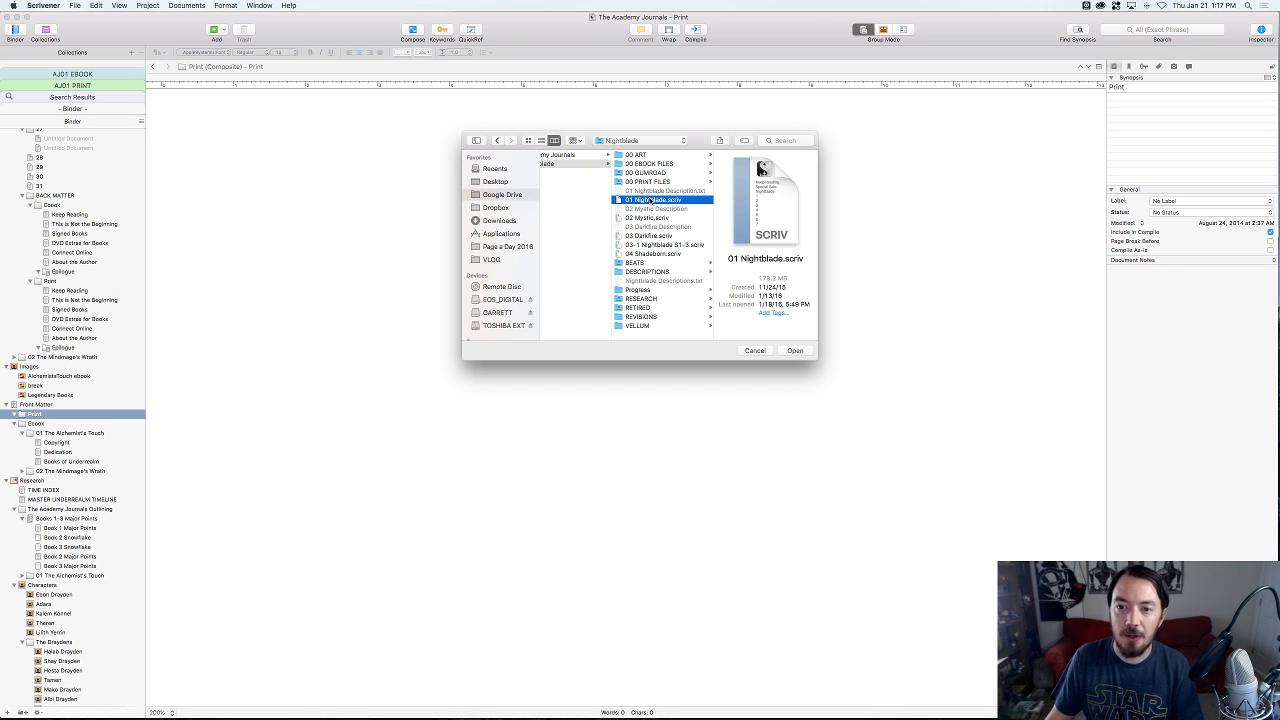
{"action": "left_click", "coordinate": [649, 255]}
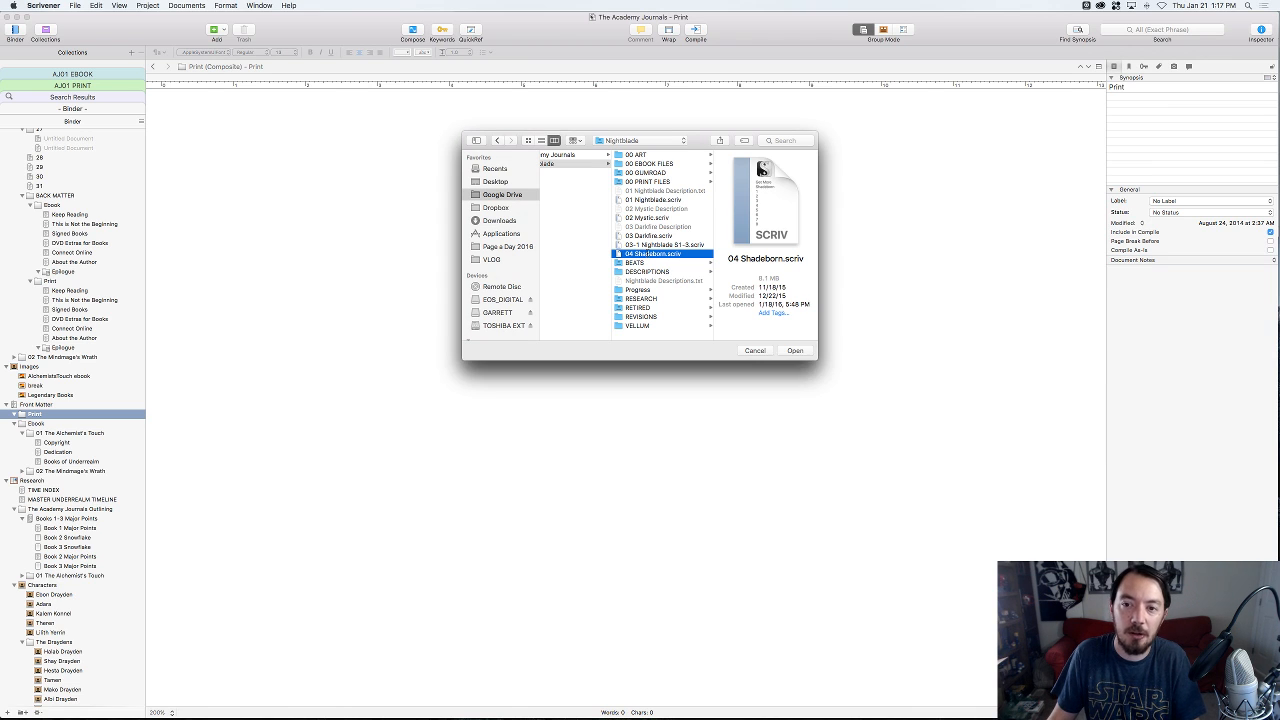
{"action": "key", "text": "Return"}
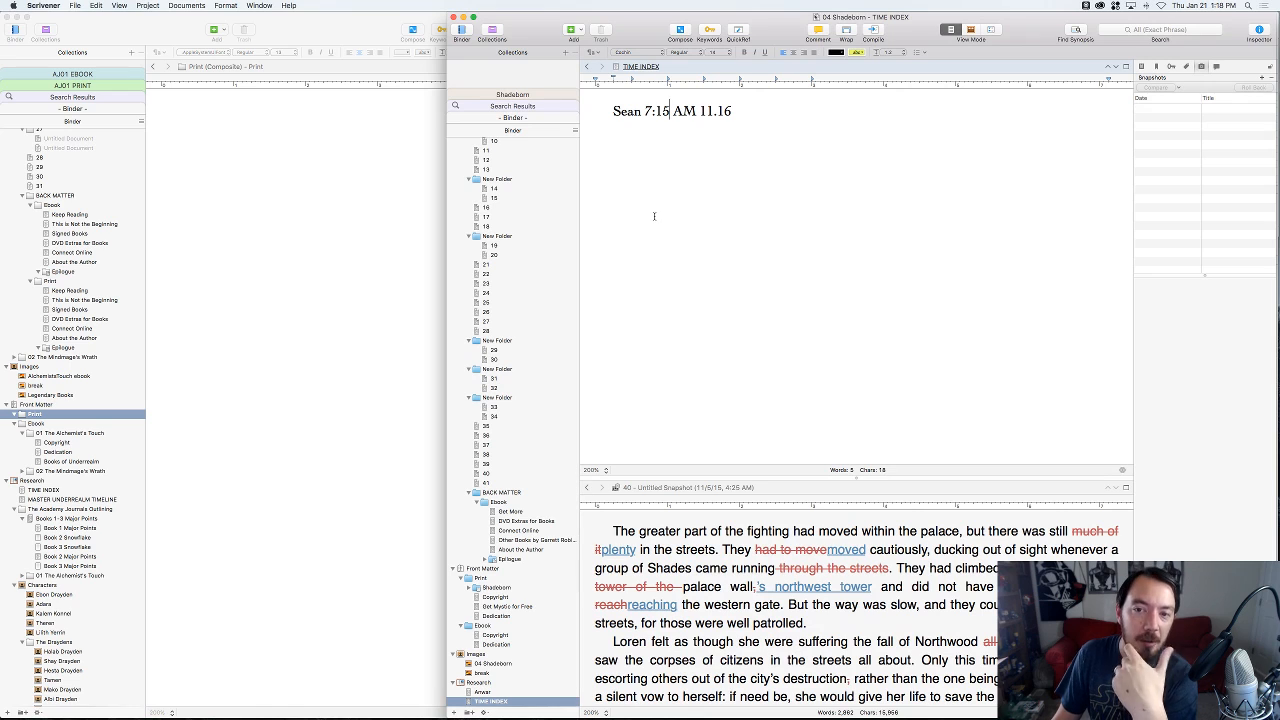
- Review Shadeborn's print front matter documents: the title page, Copyright, Get Mystic for Free and Dedication
{"action": "scroll", "coordinate": [572, 326], "scroll_direction": "down", "scroll_amount": 1}
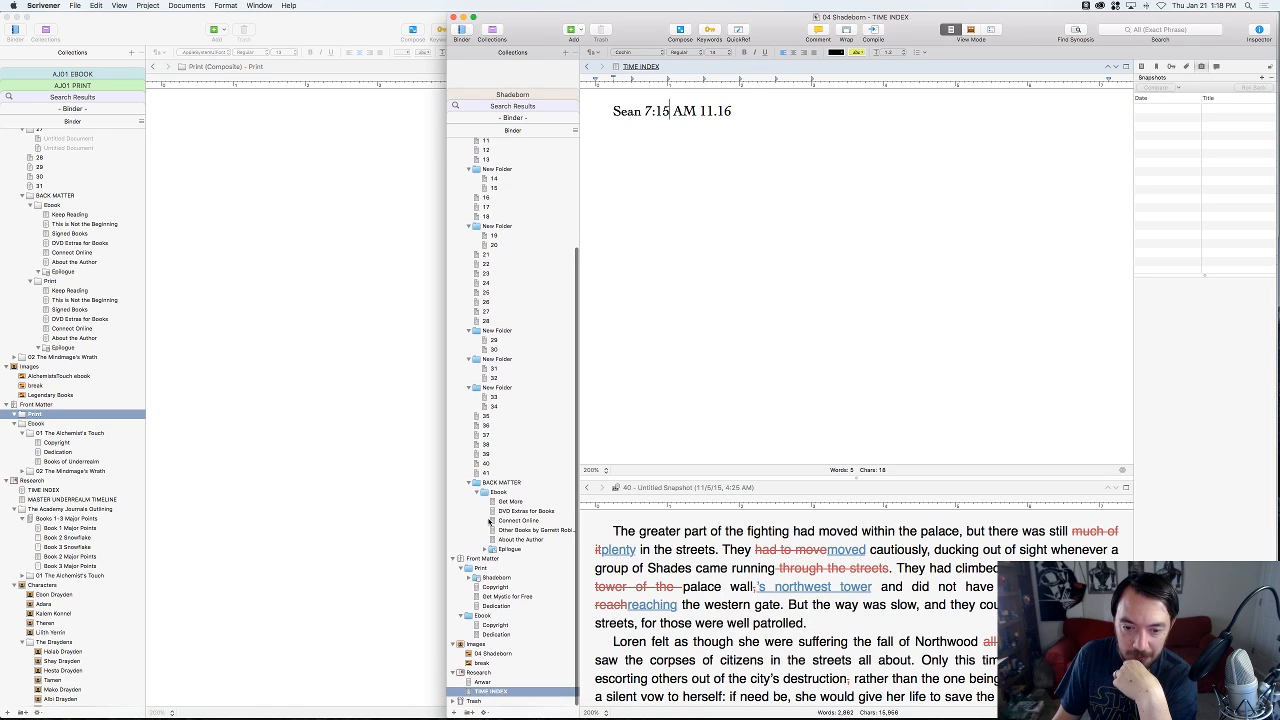
{"action": "left_click", "coordinate": [478, 578]}
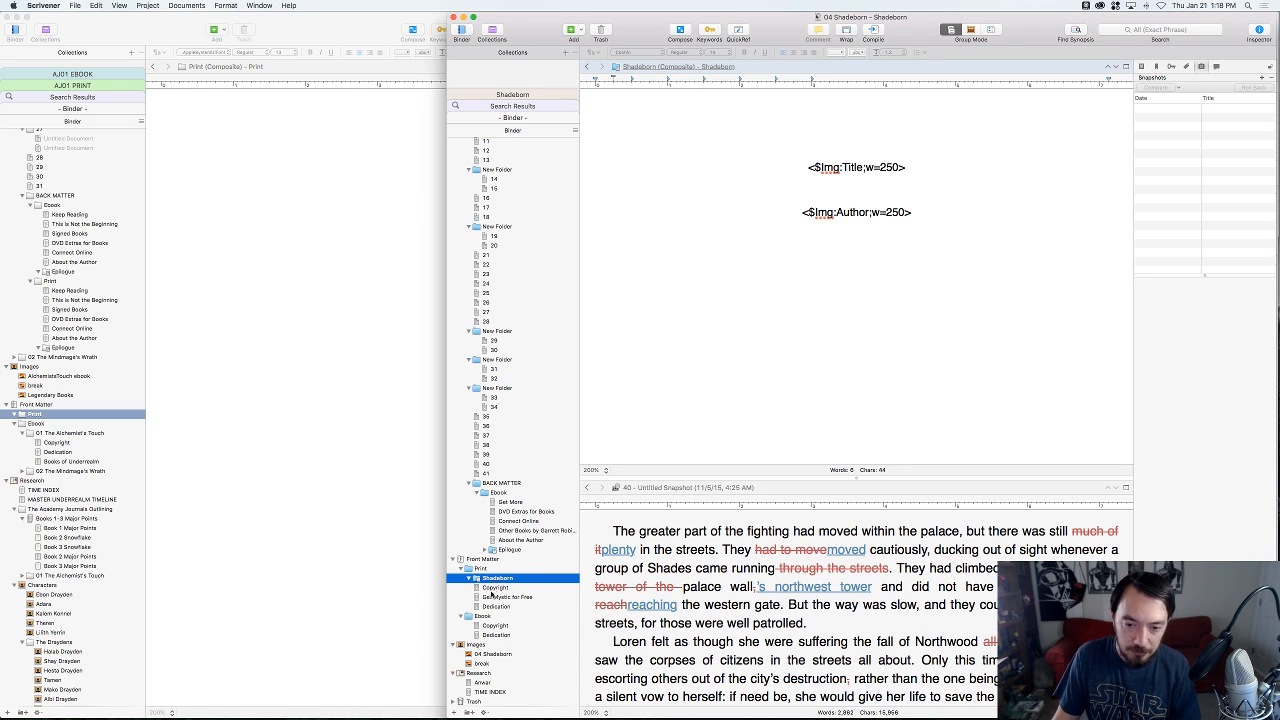
{"action": "left_click", "coordinate": [492, 588]}
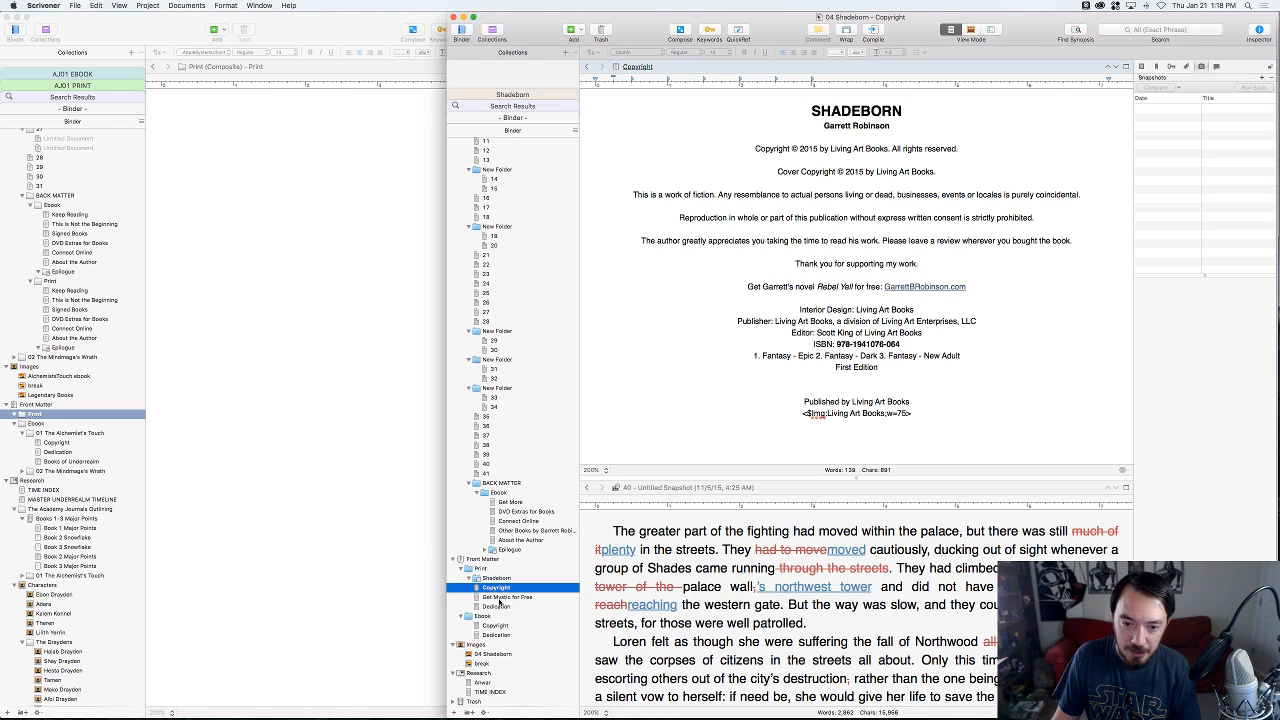
{"action": "left_click", "coordinate": [497, 597]}
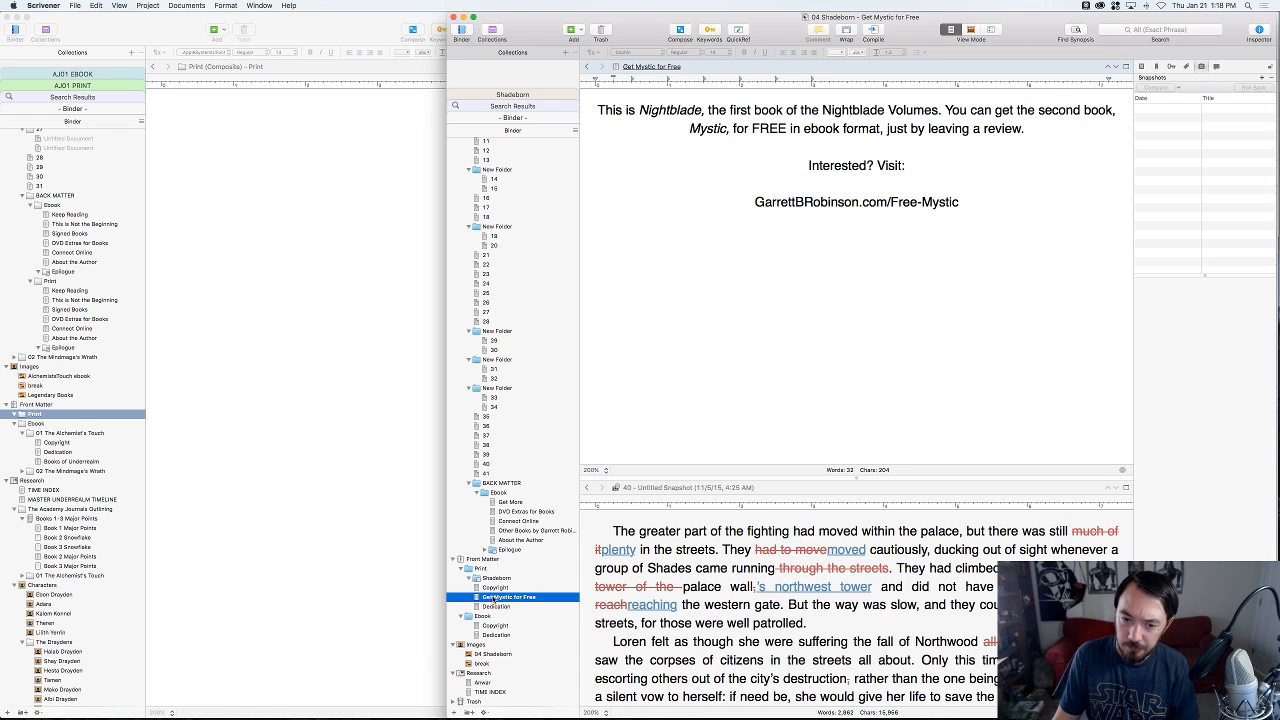
{"action": "left_click", "coordinate": [497, 607]}
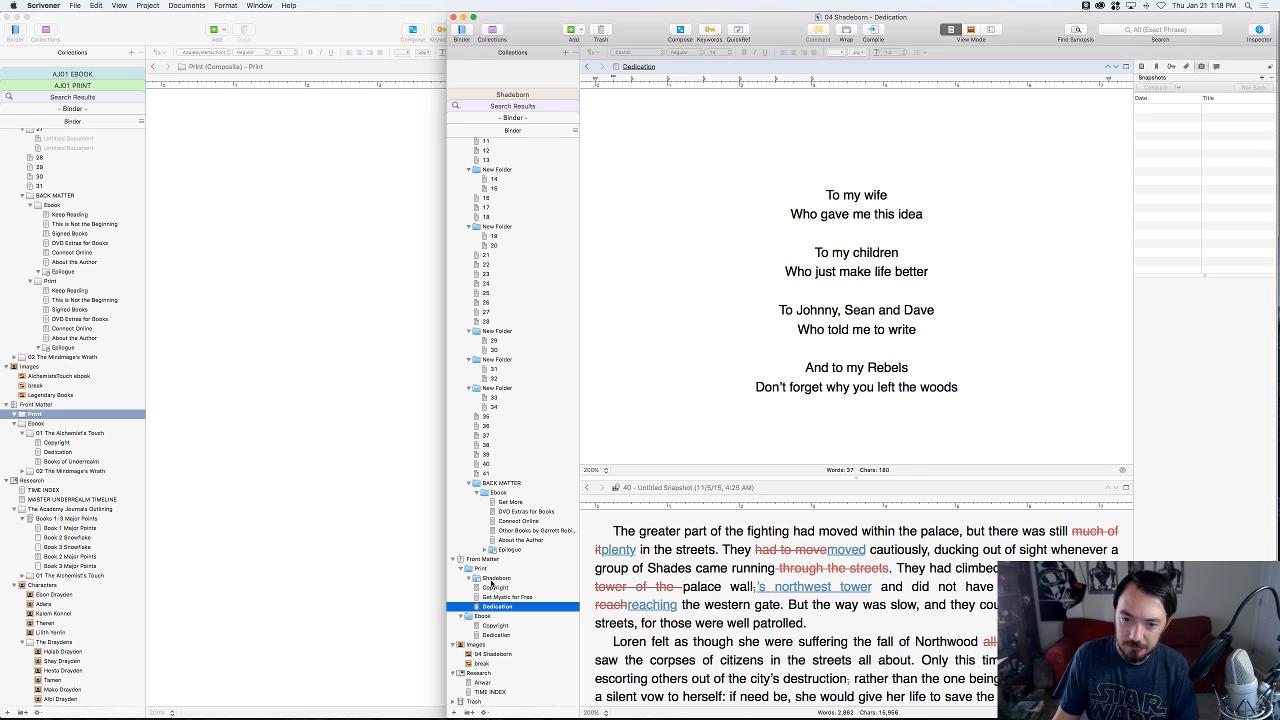
{"action": "left_click", "coordinate": [493, 580]}
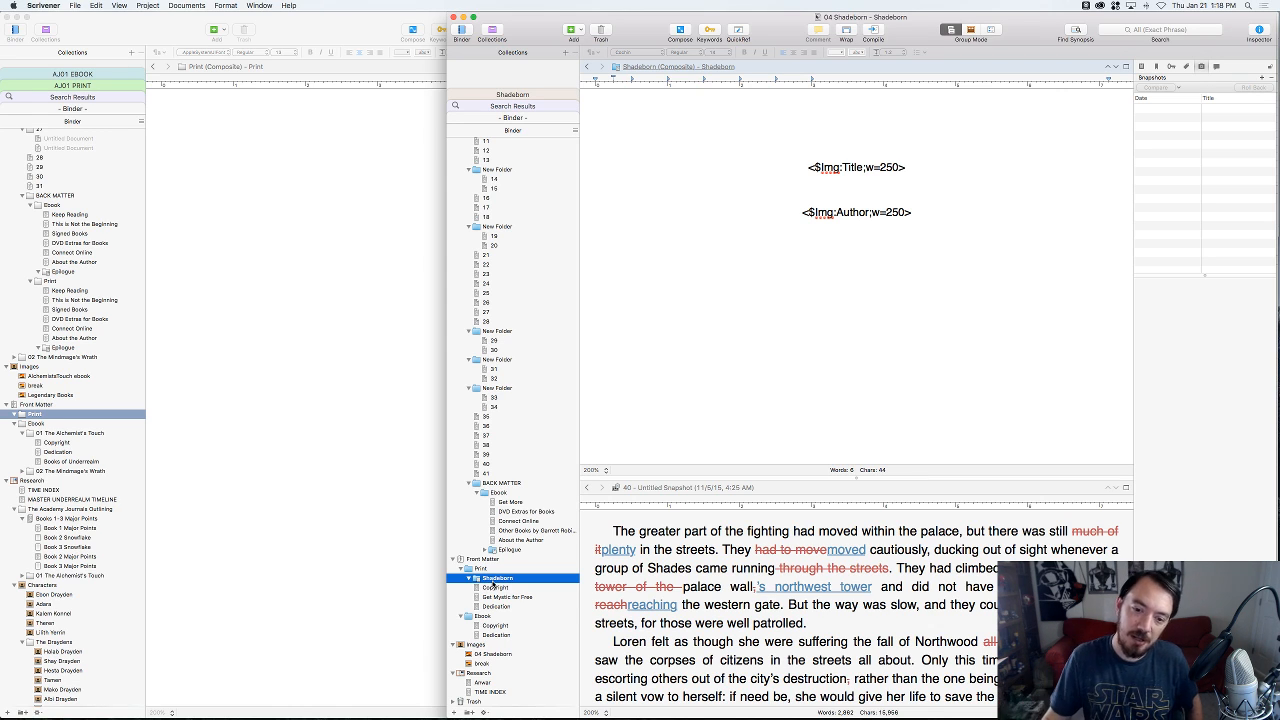
- Turn off the added front matter in The Academy Journals' compile settings and check the remaining contents list
{"action": "left_click", "coordinate": [310, 491]}
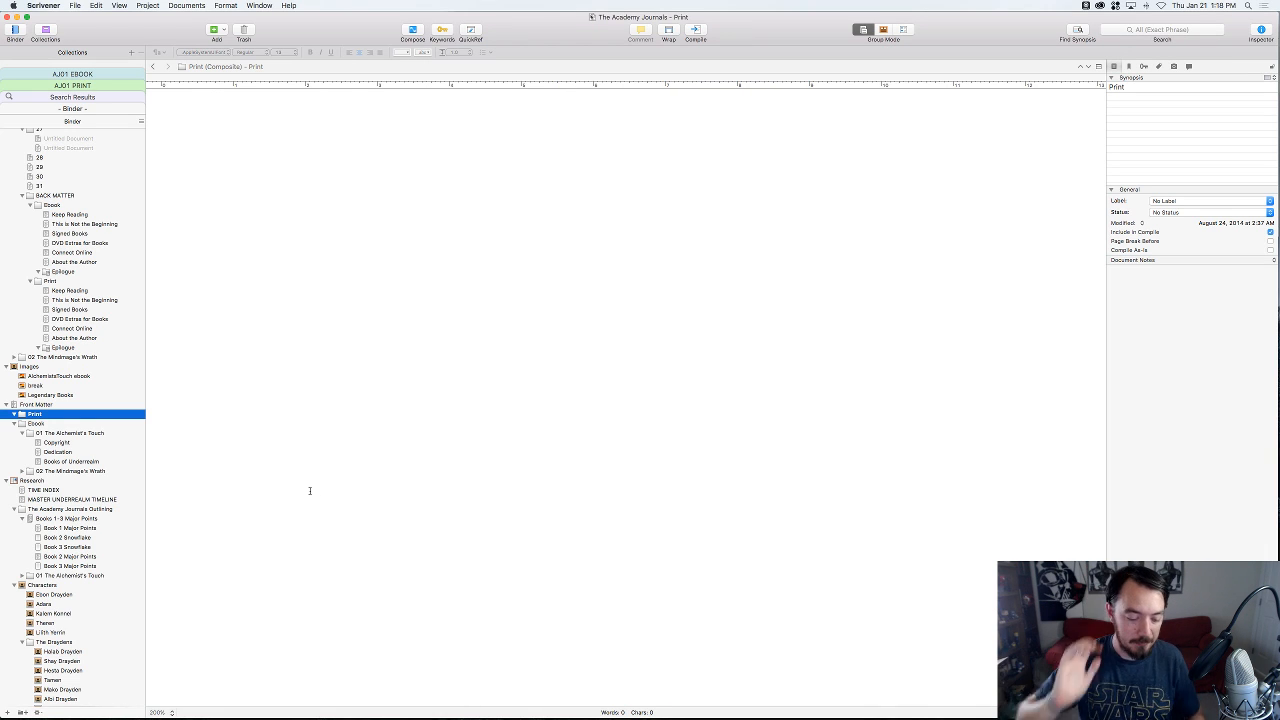
{"action": "key", "text": "super+alt+e"}
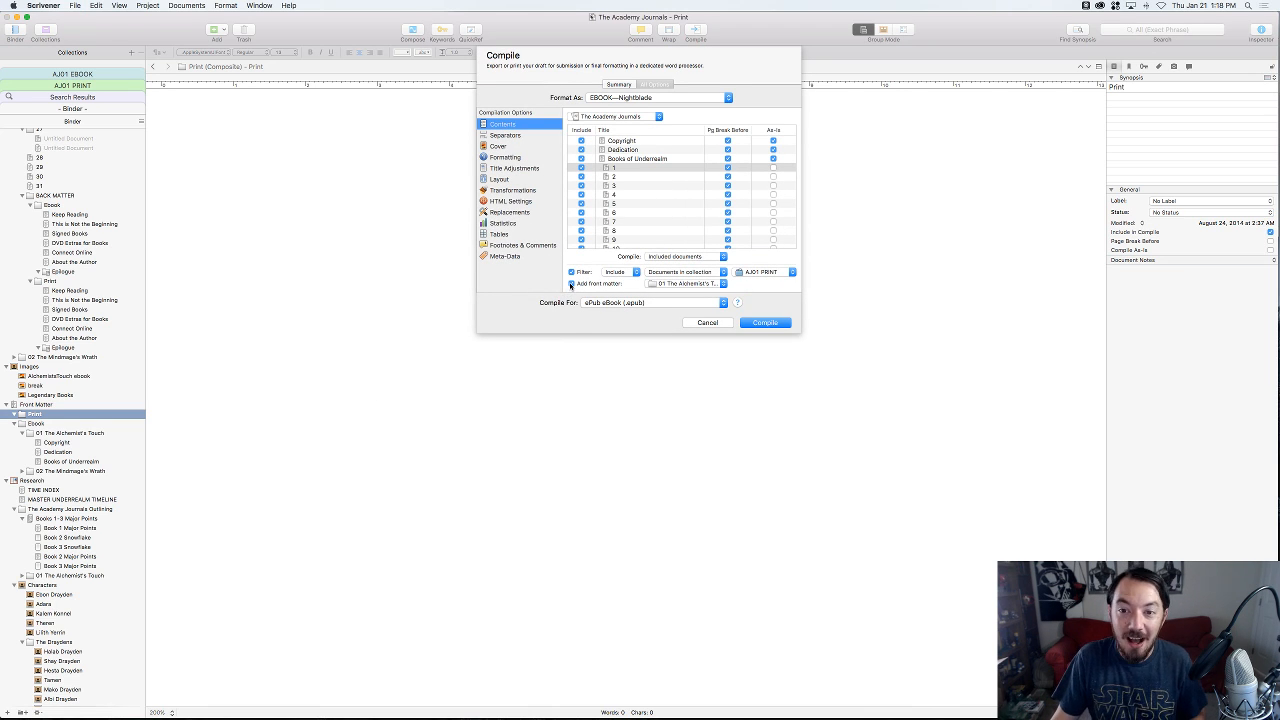
{"action": "left_click", "coordinate": [571, 284]}
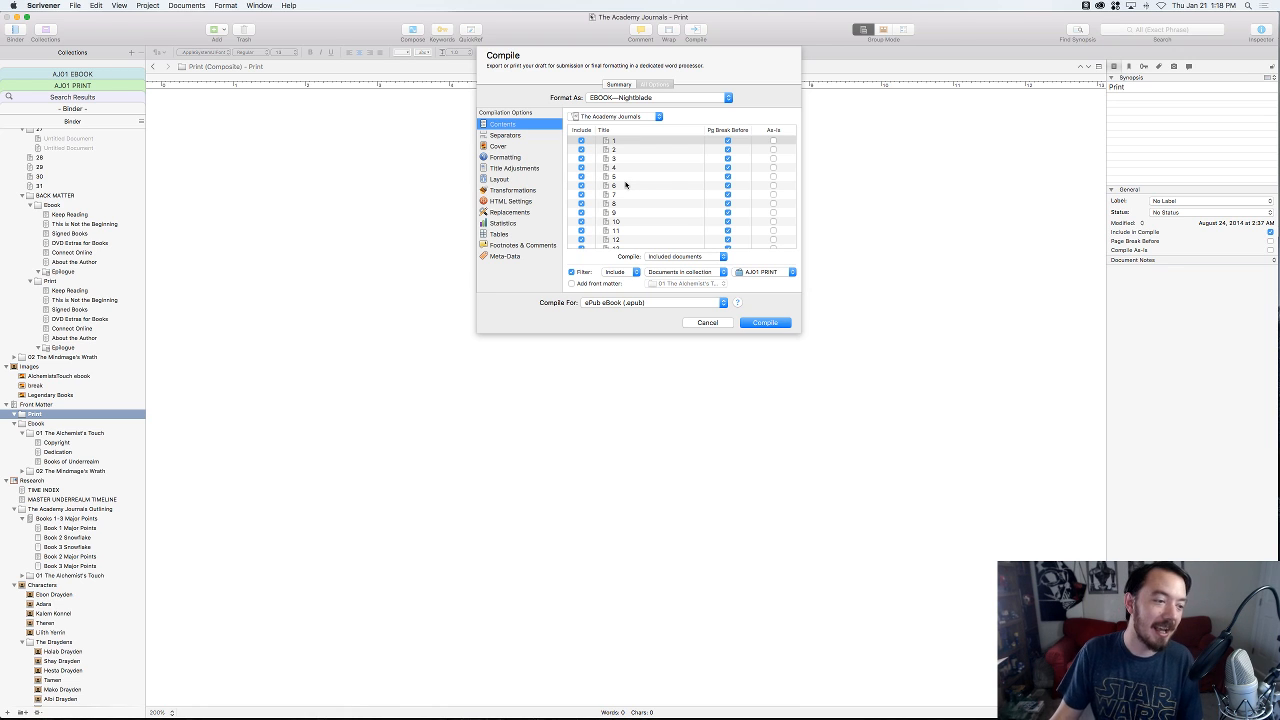
{"action": "scroll", "coordinate": [611, 169], "scroll_direction": "down", "scroll_amount": 10}
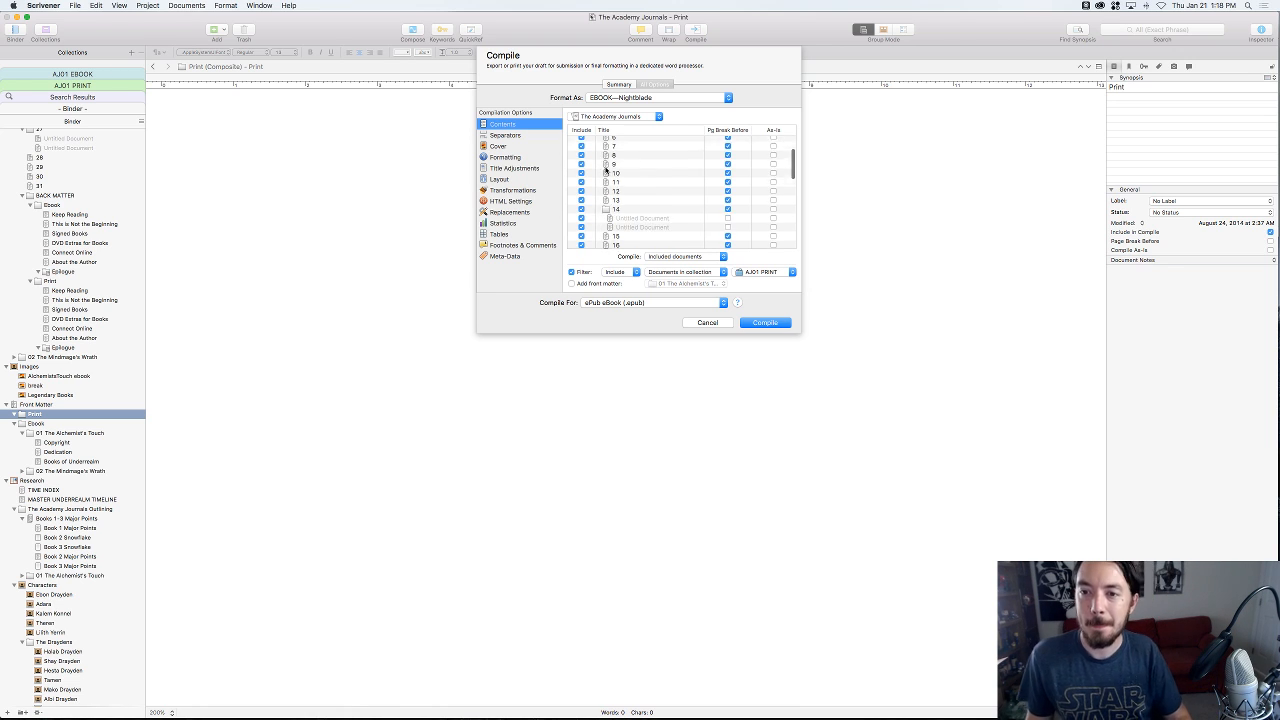
{"action": "scroll", "coordinate": [605, 170], "scroll_direction": "down", "scroll_amount": 8}
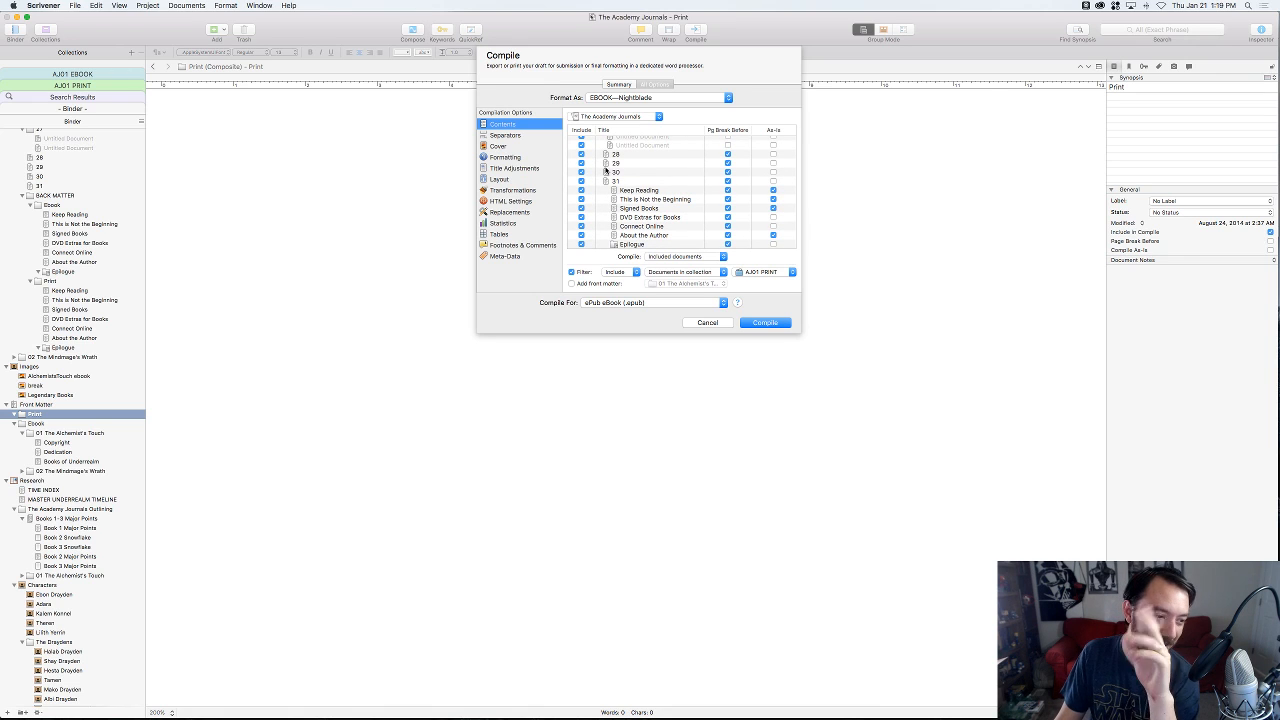
{"action": "scroll", "coordinate": [617, 169], "scroll_direction": "up", "scroll_amount": 15}
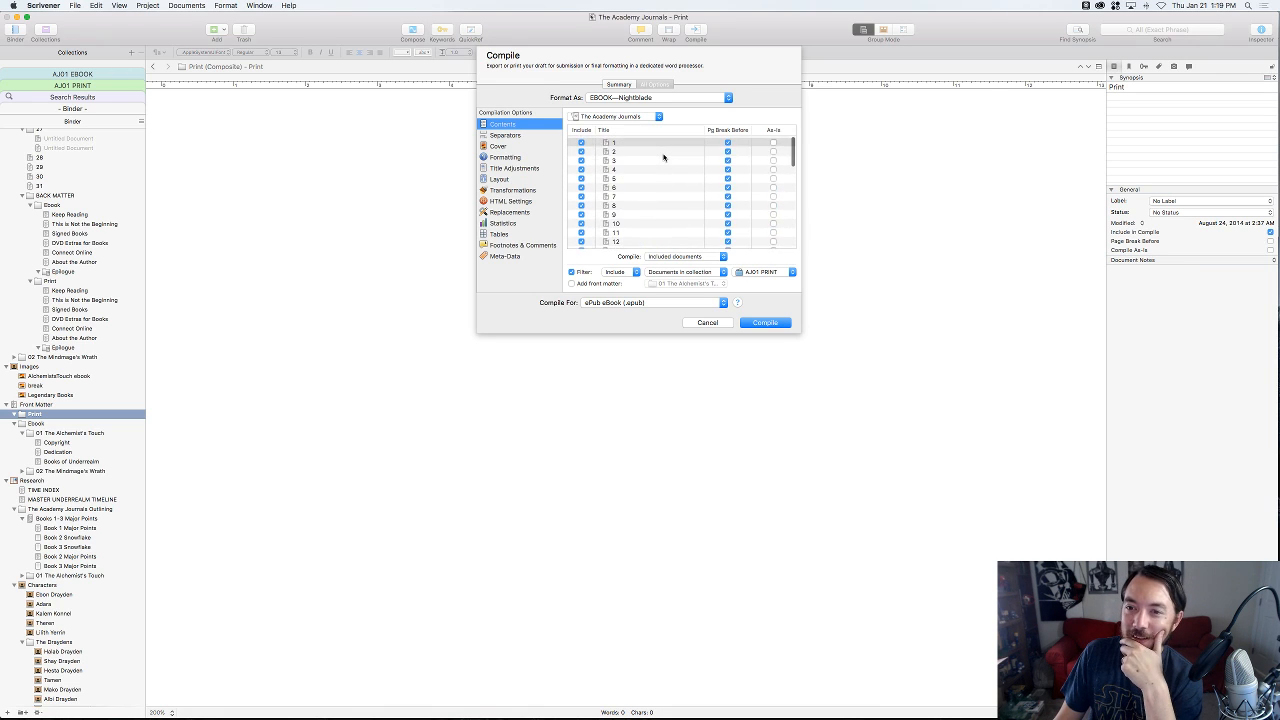
{"action": "scroll", "coordinate": [627, 148], "scroll_direction": "down", "scroll_amount": 1}
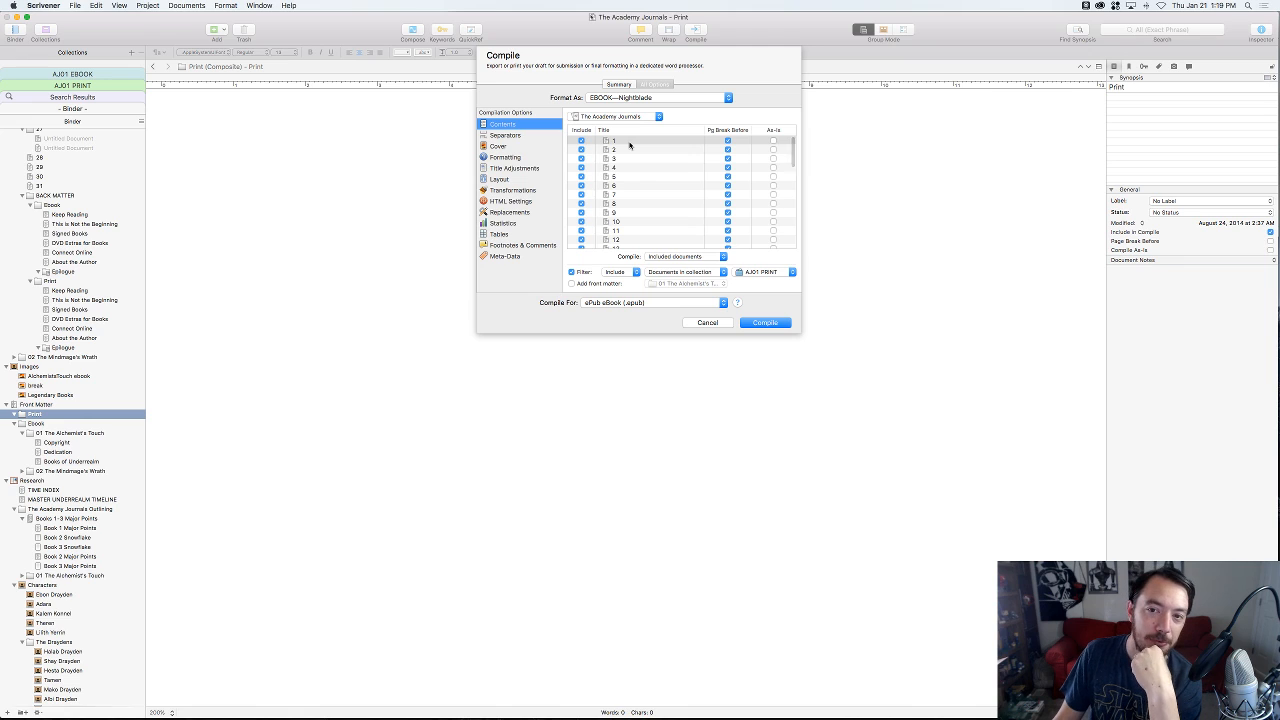
{"action": "scroll", "coordinate": [570, 146], "scroll_direction": "up", "scroll_amount": 1}
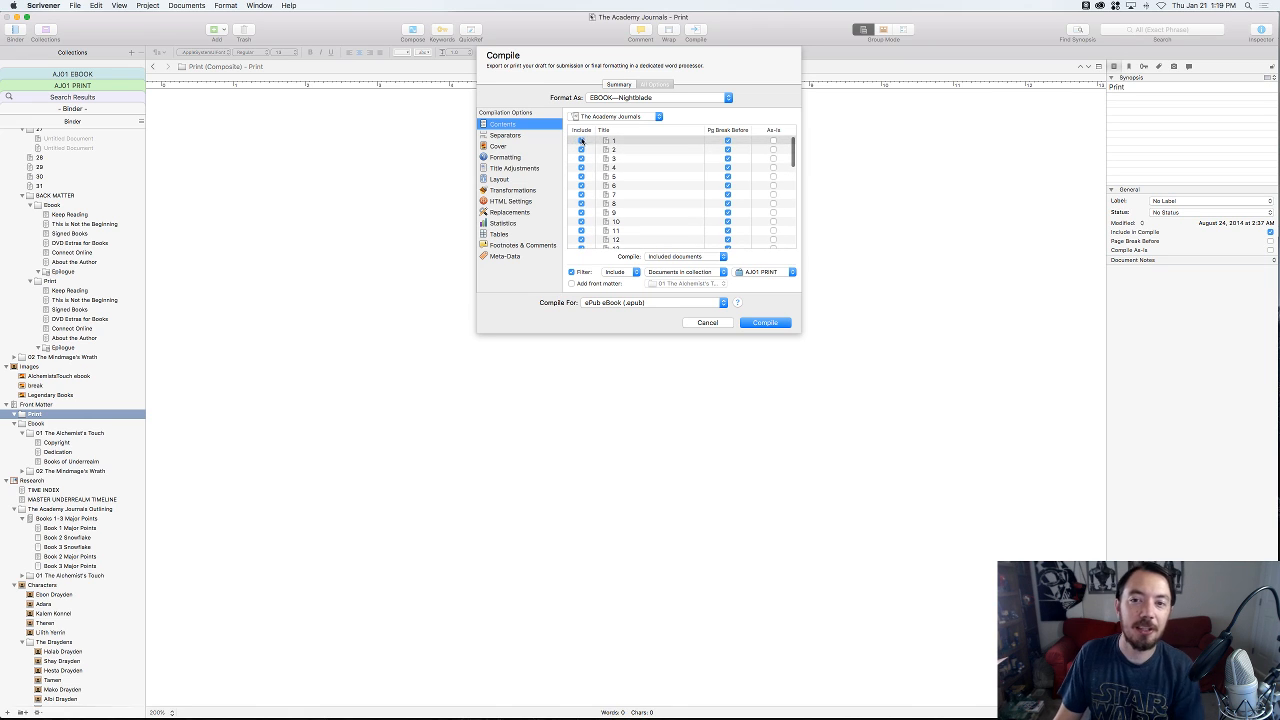
- Try excluding chapters 1, 2 and 3 from the compile, and restore all documents to included at once
{"action": "left_click", "coordinate": [581, 141]}
{"action": "left_click", "coordinate": [581, 149]}
{"action": "left_click", "coordinate": [581, 158]}
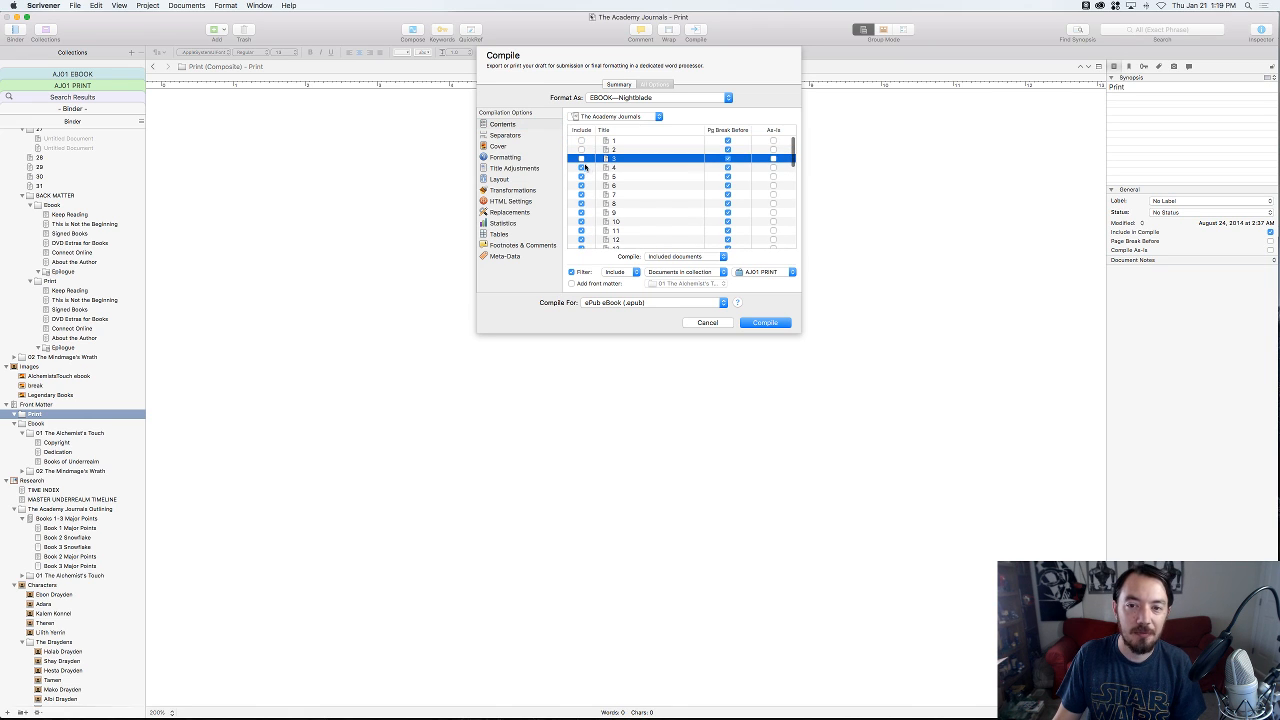
{"action": "left_click", "coordinate": [581, 158], "text": "alt"}
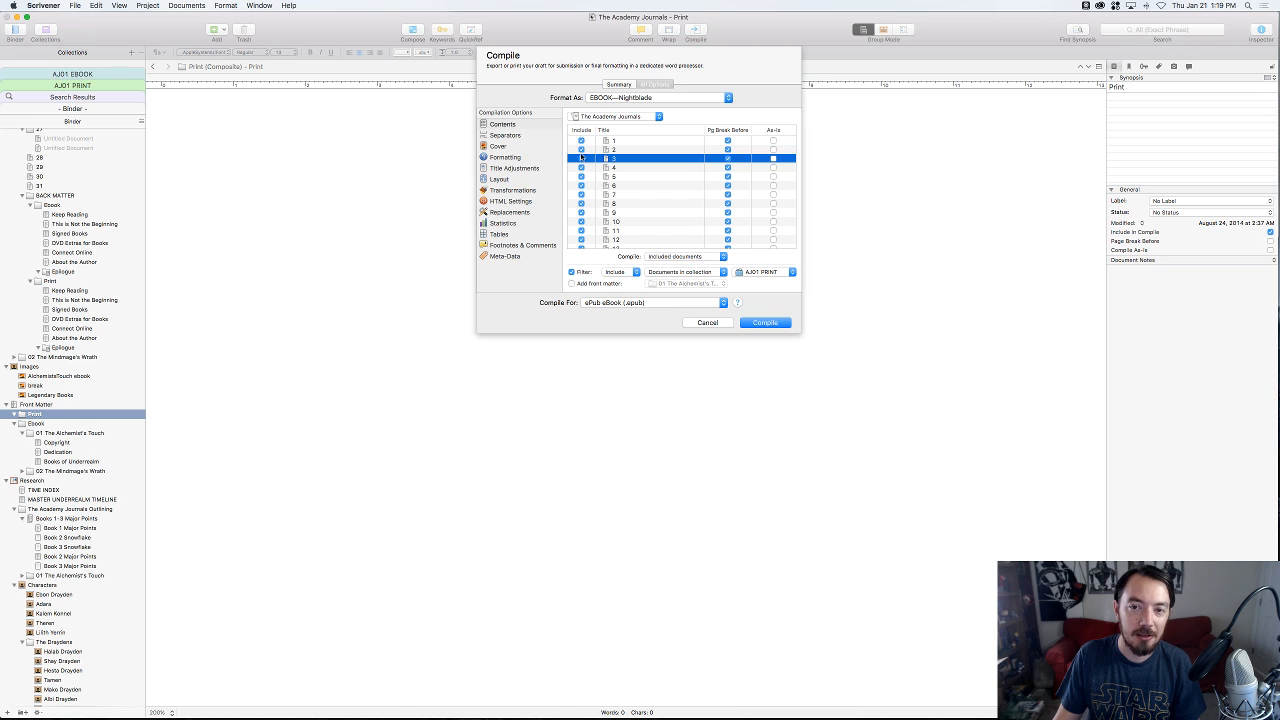
{"action": "left_click", "coordinate": [581, 149], "text": "alt"}
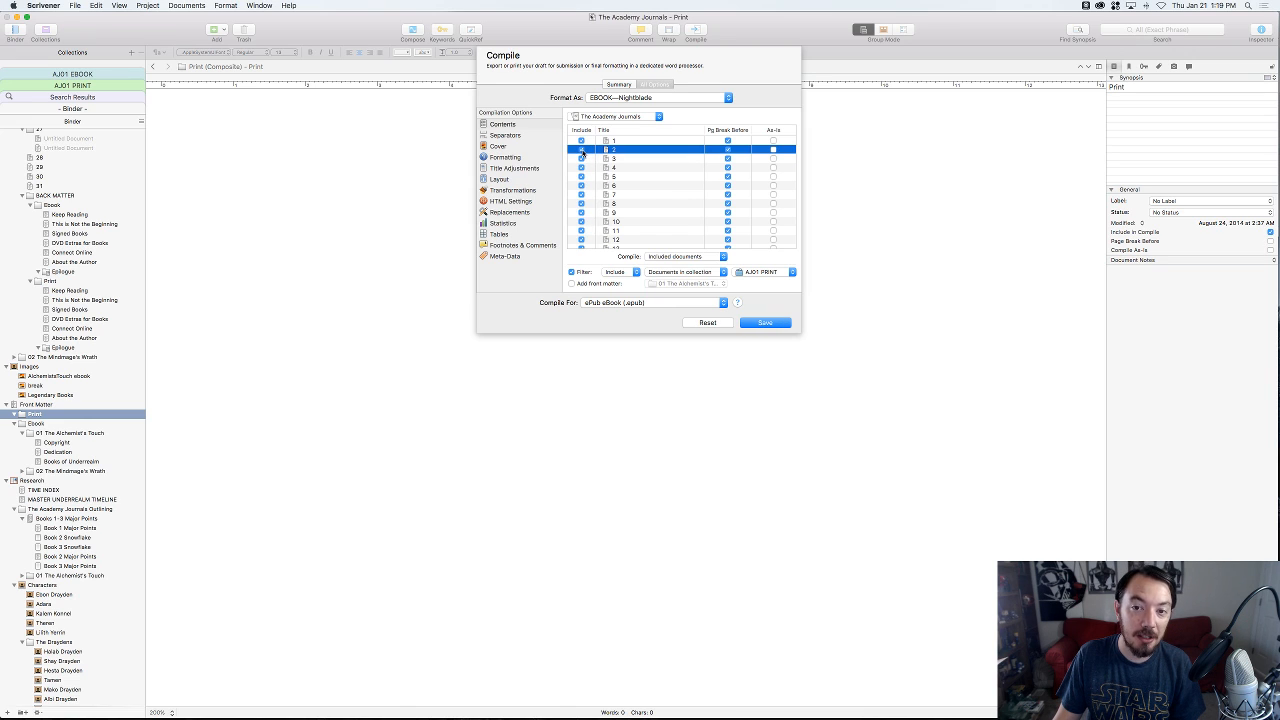
{"action": "left_click", "coordinate": [581, 149], "text": "alt"}
- Examine the compile contents list from the opening chapters to the print back matter and Epilogue
{"action": "scroll", "coordinate": [581, 152], "scroll_direction": "down", "scroll_amount": 10}
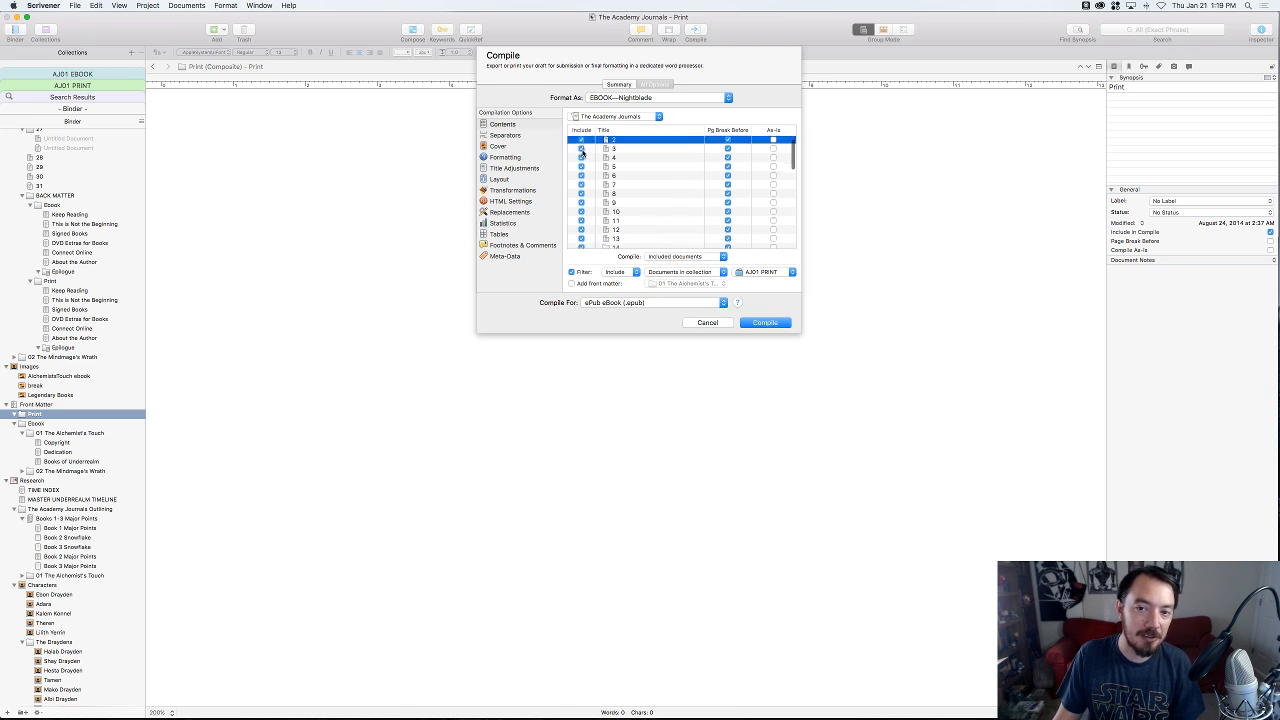
{"action": "scroll", "coordinate": [620, 160], "scroll_direction": "down", "scroll_amount": 3}
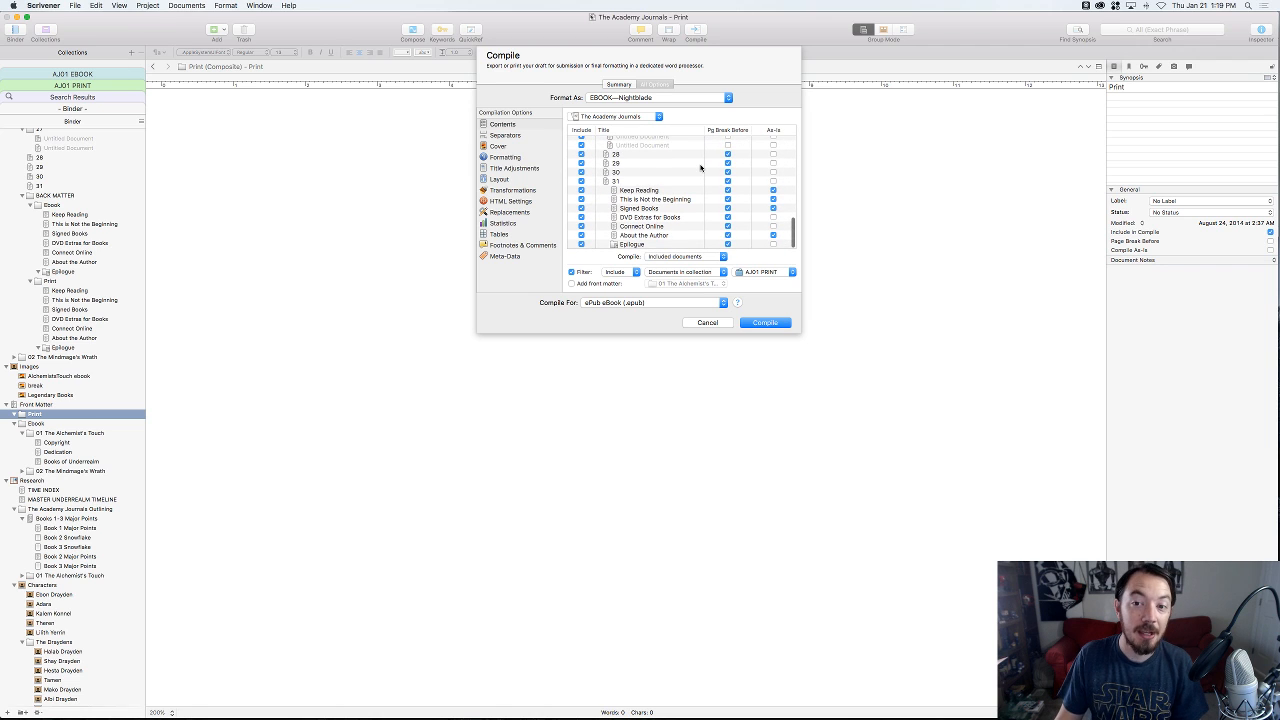
{"action": "scroll", "coordinate": [700, 165], "scroll_direction": "up", "scroll_amount": 15}
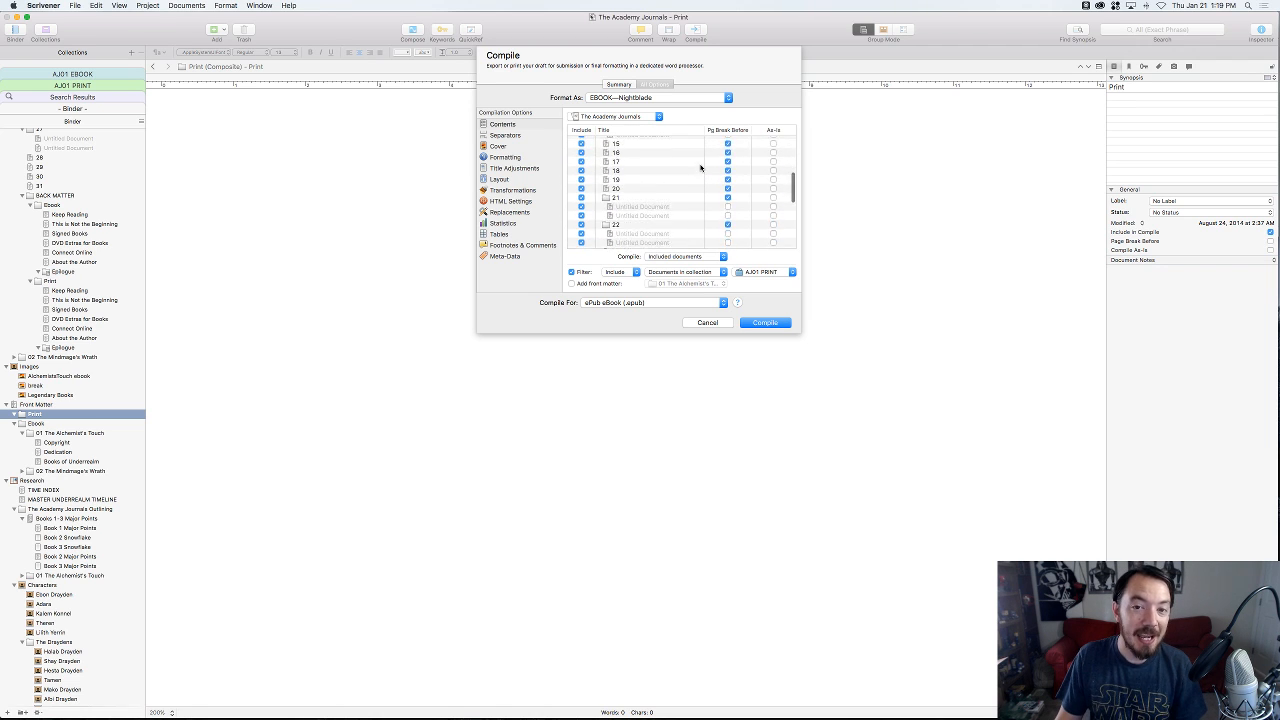
{"action": "left_click", "coordinate": [624, 142]}
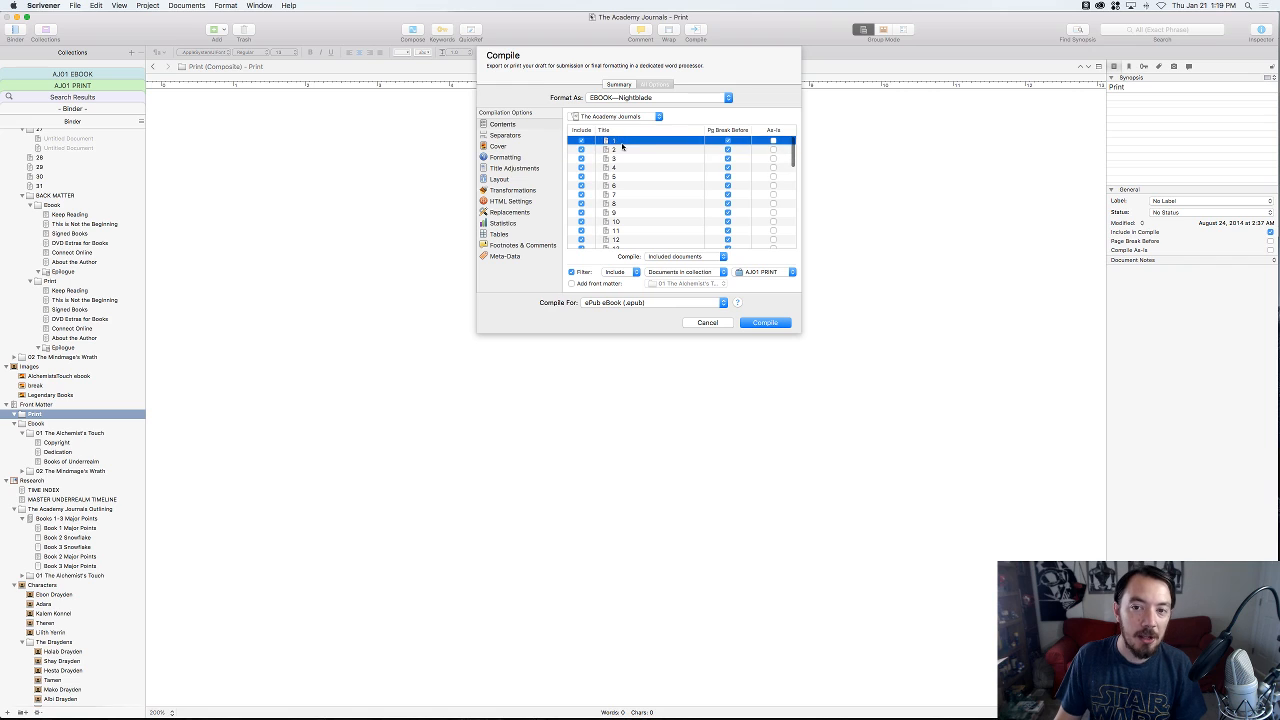
{"action": "left_click", "coordinate": [624, 150]}
{"action": "left_click", "coordinate": [625, 160]}
{"action": "key", "text": "Down"}
{"action": "key", "text": "Down"}
{"action": "key", "text": "Down"}
{"action": "key", "text": "Down"}
{"action": "key", "text": "Down"}
{"action": "key", "text": "Down"}
{"action": "key", "text": "Down"}
{"action": "key", "text": "Down"}
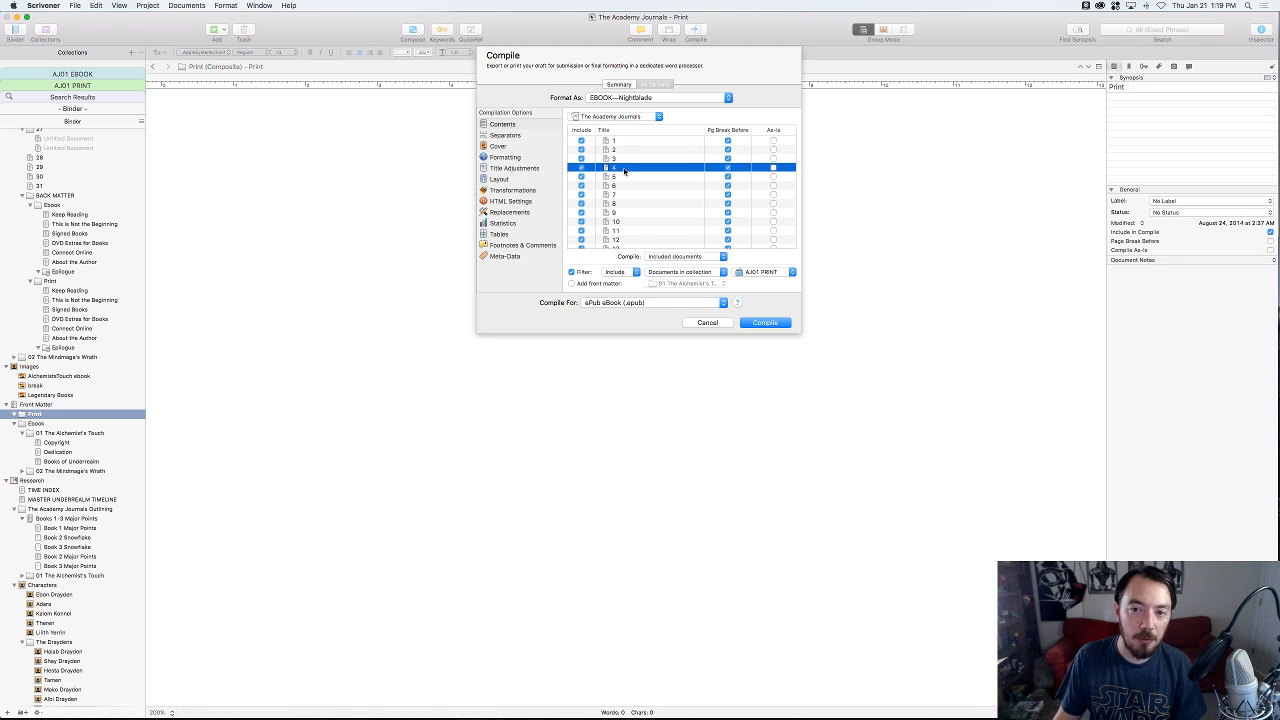
- Examine the inclusion and page-break settings of chapters 1 to 18 in the compile contents list
{"action": "key", "text": "Down"}
{"action": "key", "text": "Down"}
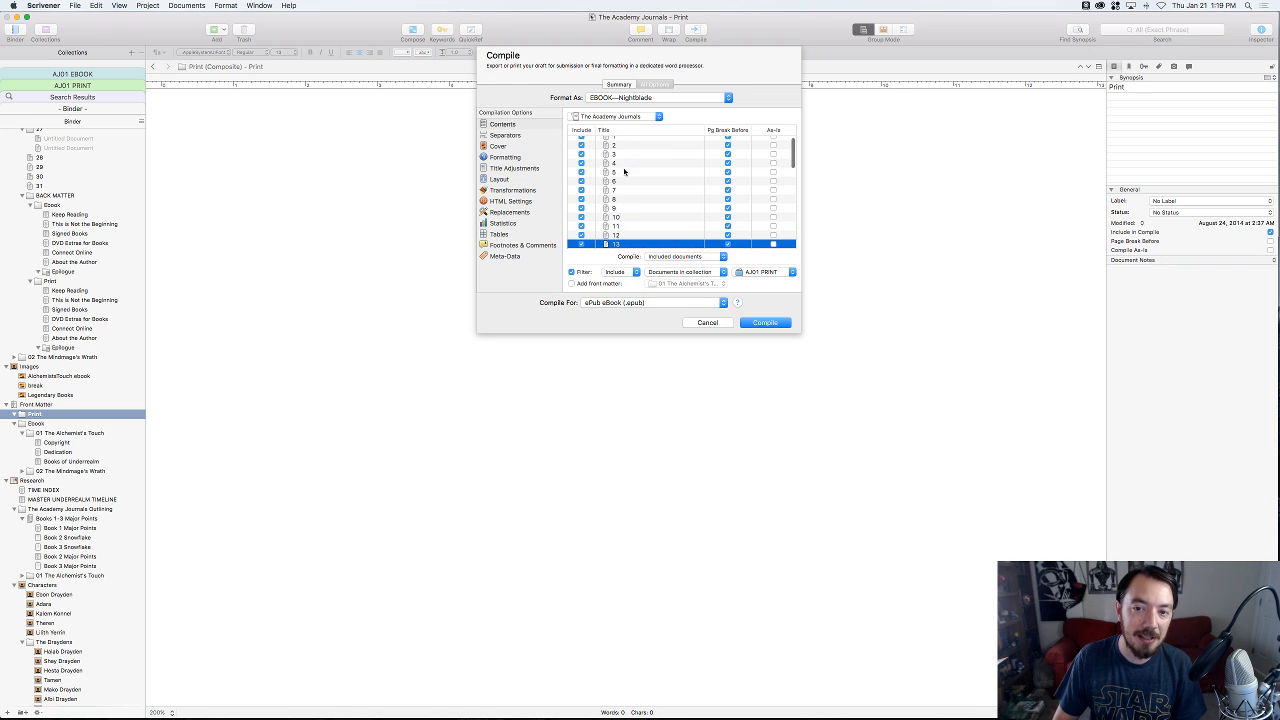
{"action": "key", "text": "Up"}
{"action": "key", "text": "Up"}
{"action": "key", "text": "Up"}
{"action": "key", "text": "Up"}
{"action": "key", "text": "Up"}
{"action": "key", "text": "Up"}
{"action": "key", "text": "Up"}
{"action": "key", "text": "Up"}
{"action": "key", "text": "Up"}
{"action": "key", "text": "Up"}
{"action": "key", "text": "Up"}
{"action": "key", "text": "Up"}
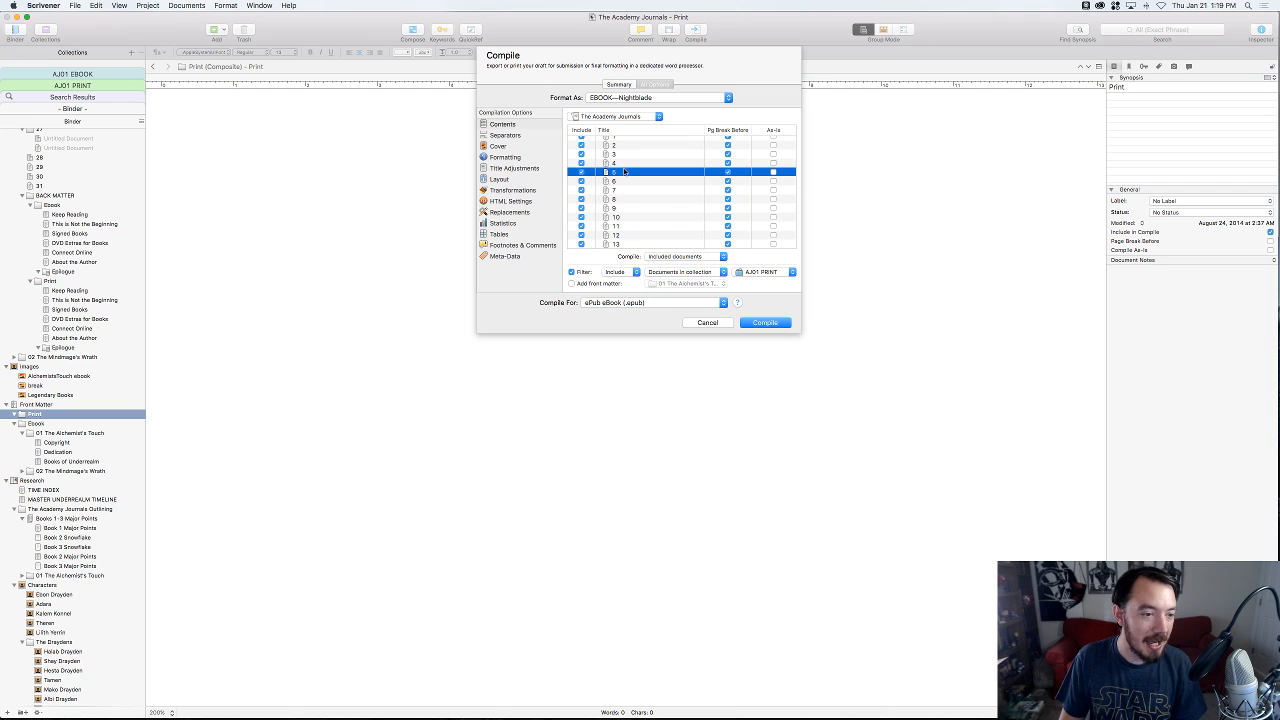
{"action": "key", "text": "Down"}
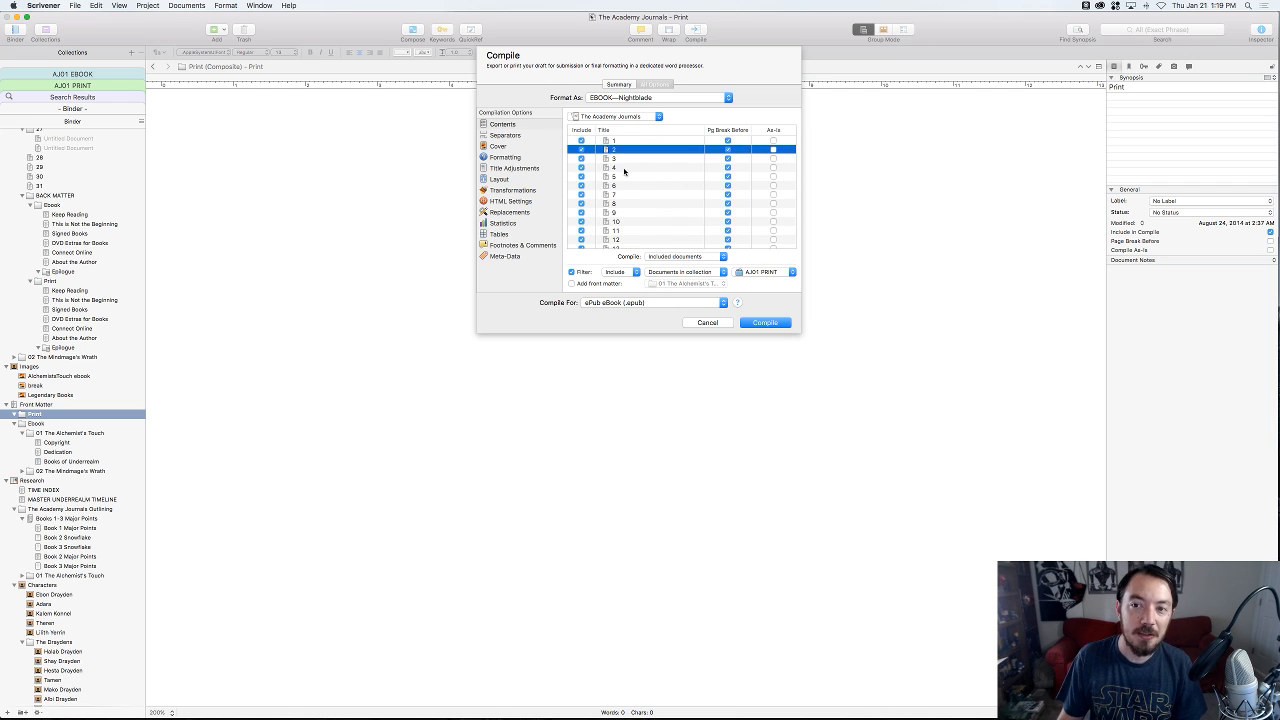
{"action": "left_click", "coordinate": [729, 141]}
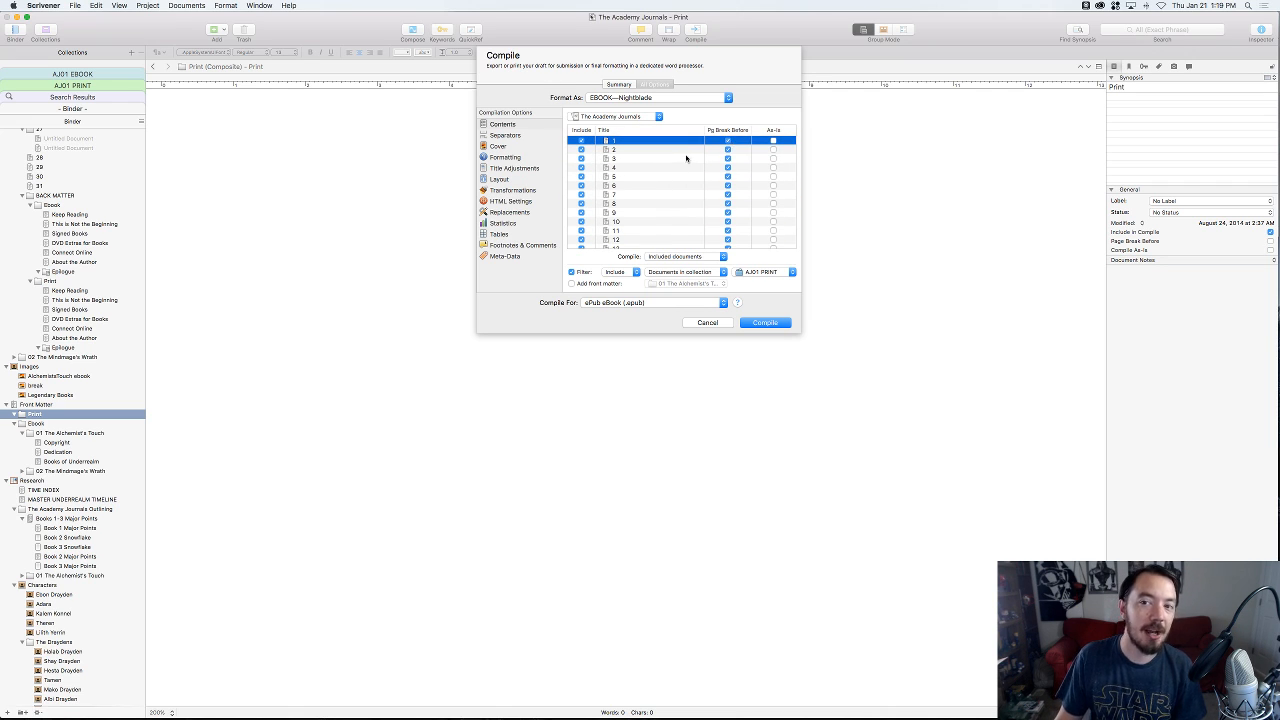
{"action": "key", "text": "Down"}
{"action": "key", "text": "Down"}
{"action": "key", "text": "Down"}
{"action": "key", "text": "Down"}
{"action": "key", "text": "Down"}
{"action": "key", "text": "Down"}
{"action": "key", "text": "Down"}
{"action": "key", "text": "Down"}
{"action": "key", "text": "Down"}
{"action": "key", "text": "Down"}
{"action": "key", "text": "Down"}
{"action": "key", "text": "Down"}
{"action": "key", "text": "Down"}
{"action": "key", "text": "Down"}
{"action": "key", "text": "Down"}
{"action": "key", "text": "Down"}
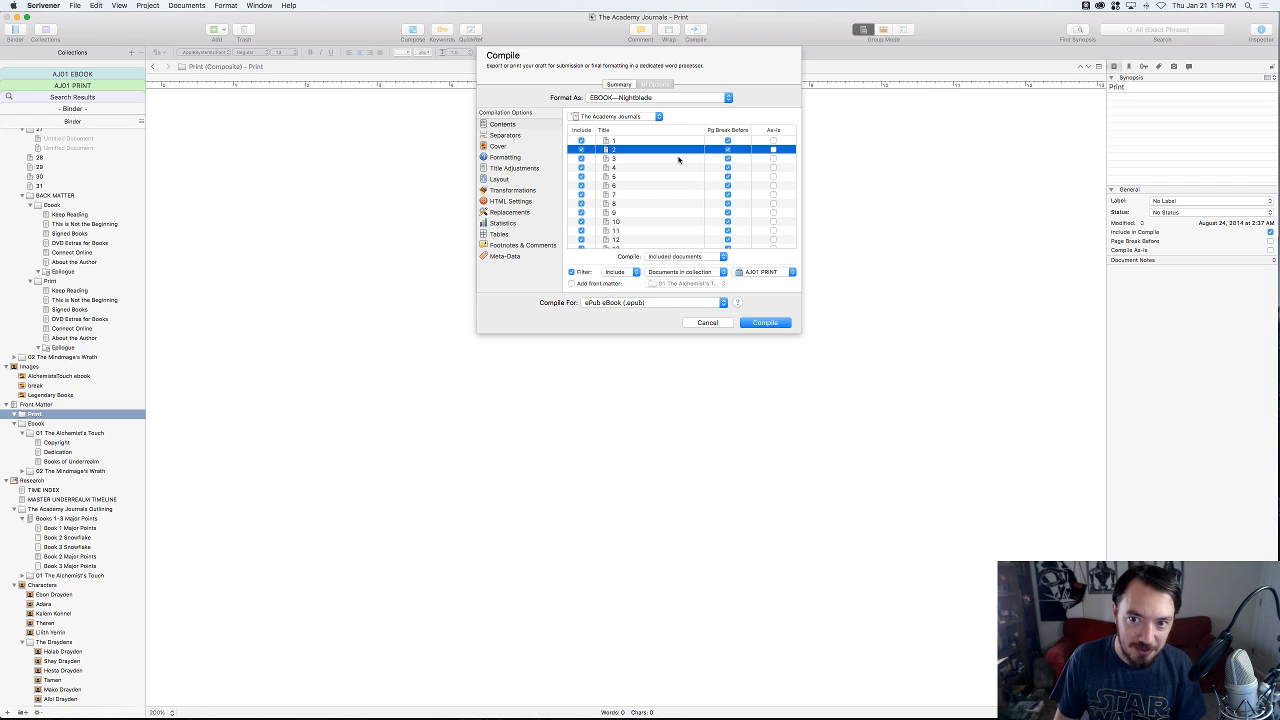
{"action": "key", "text": "Down"}
{"action": "key", "text": "Down"}
{"action": "key", "text": "Down"}
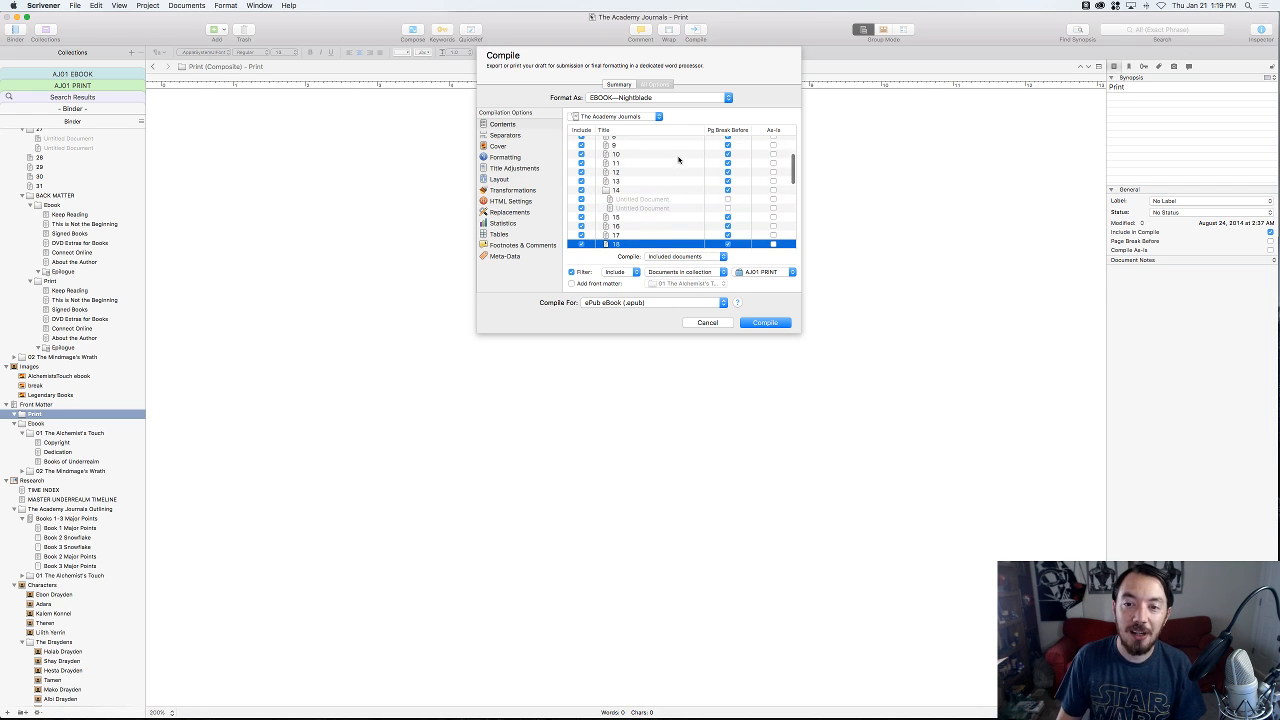
- Compare the page-break settings of the chapter 14 folder with its untitled subdocuments, and examine the remaining chapters through 31
{"action": "left_click", "coordinate": [633, 191]}
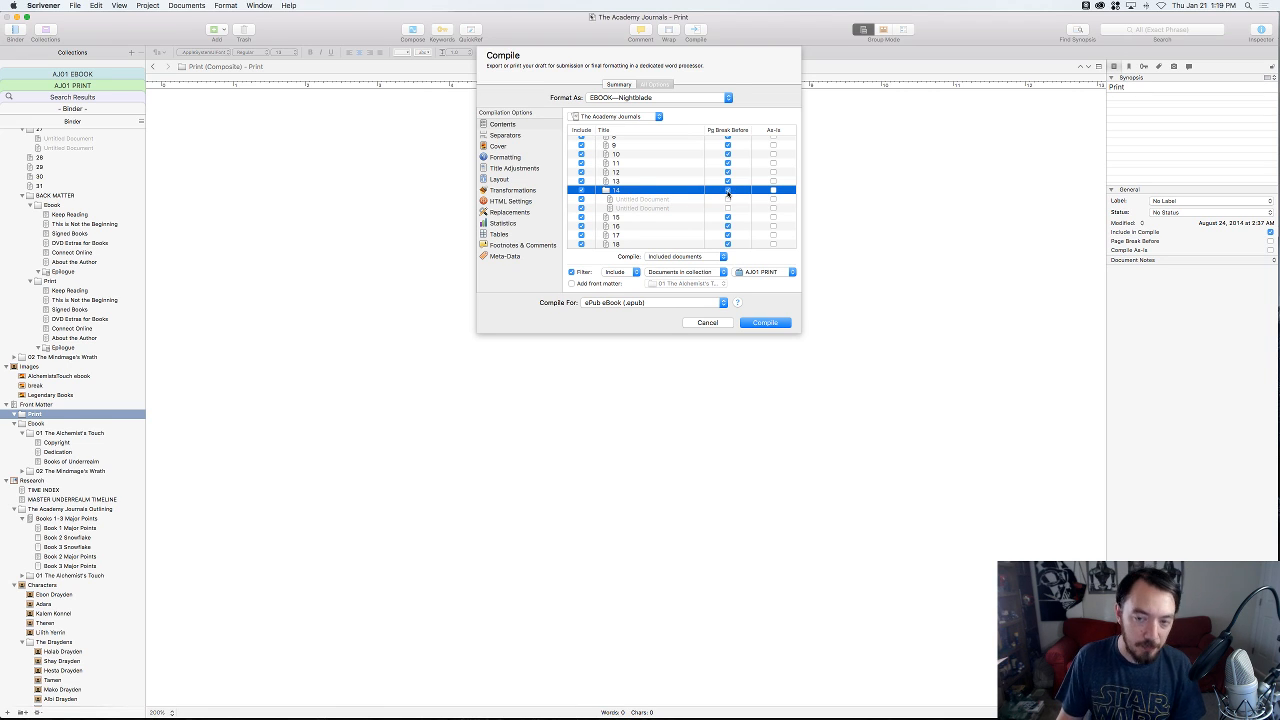
{"action": "left_click", "coordinate": [676, 202]}
{"action": "left_click", "coordinate": [676, 208]}
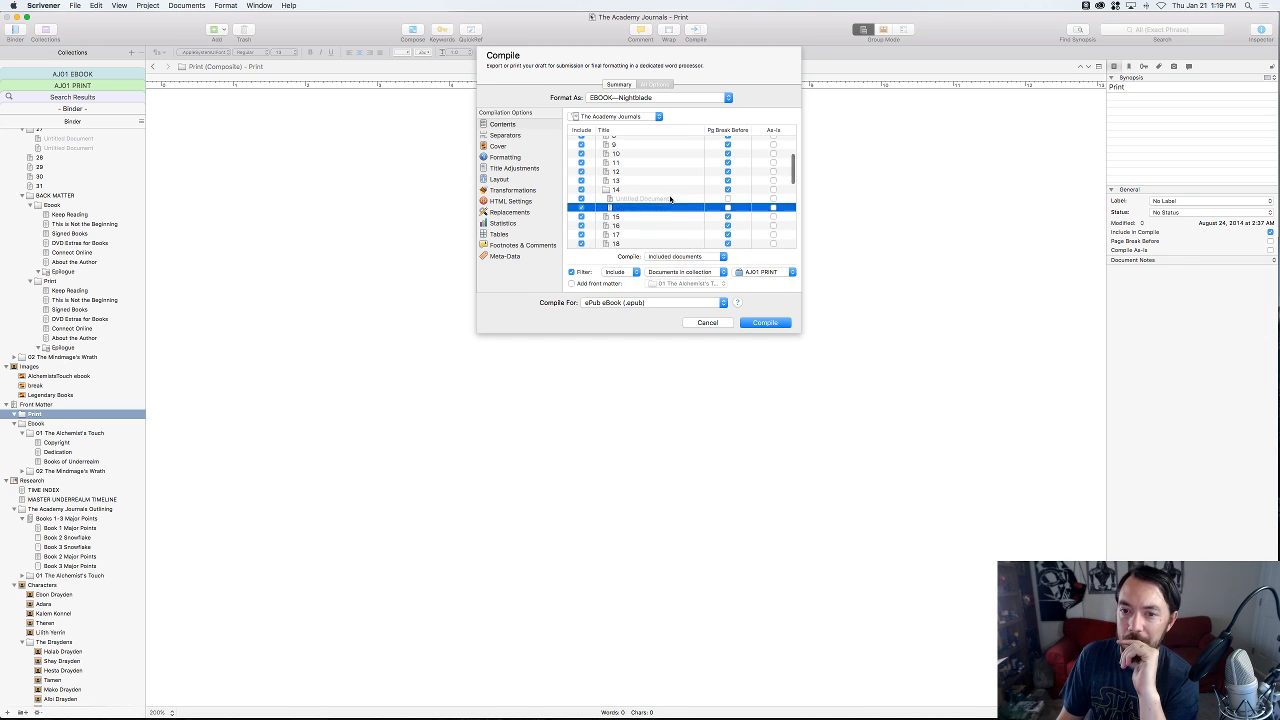
{"action": "scroll", "coordinate": [670, 198], "scroll_direction": "down", "scroll_amount": 5}
{"action": "scroll", "coordinate": [670, 198], "scroll_direction": "down", "scroll_amount": 4}
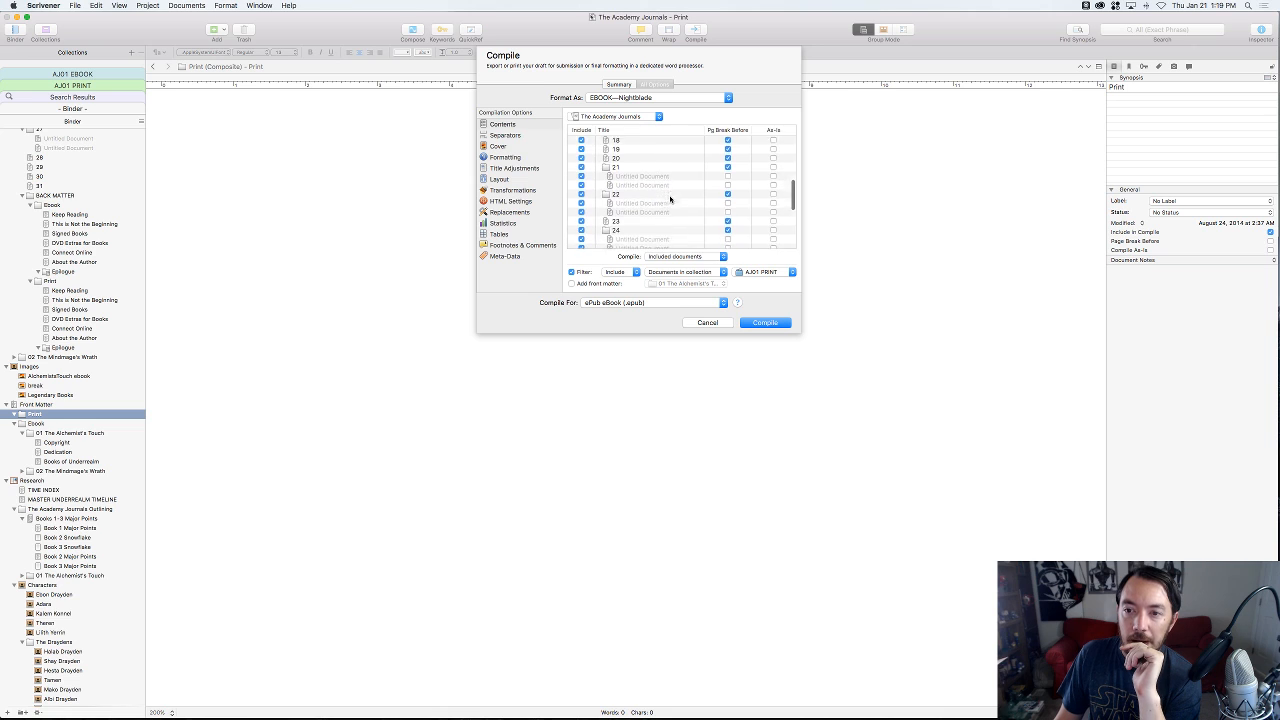
{"action": "scroll", "coordinate": [670, 199], "scroll_direction": "down", "scroll_amount": 5}
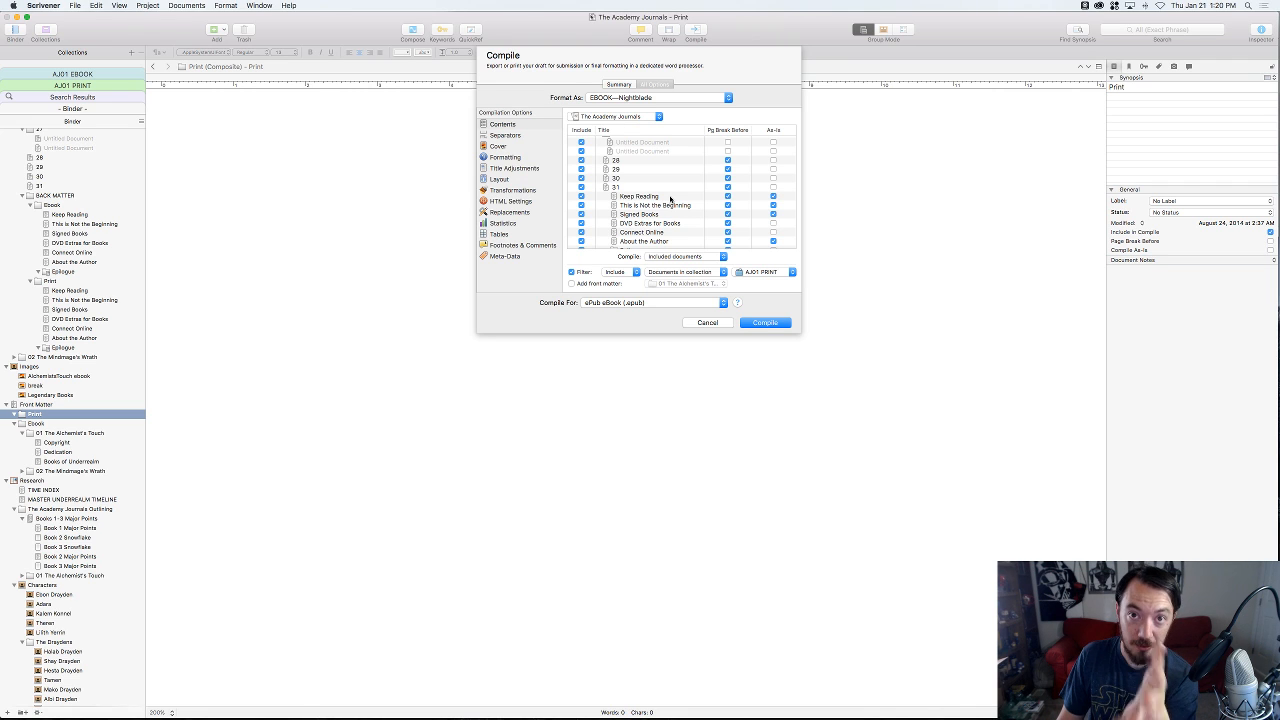
{"action": "scroll", "coordinate": [670, 199], "scroll_direction": "down", "scroll_amount": 2}
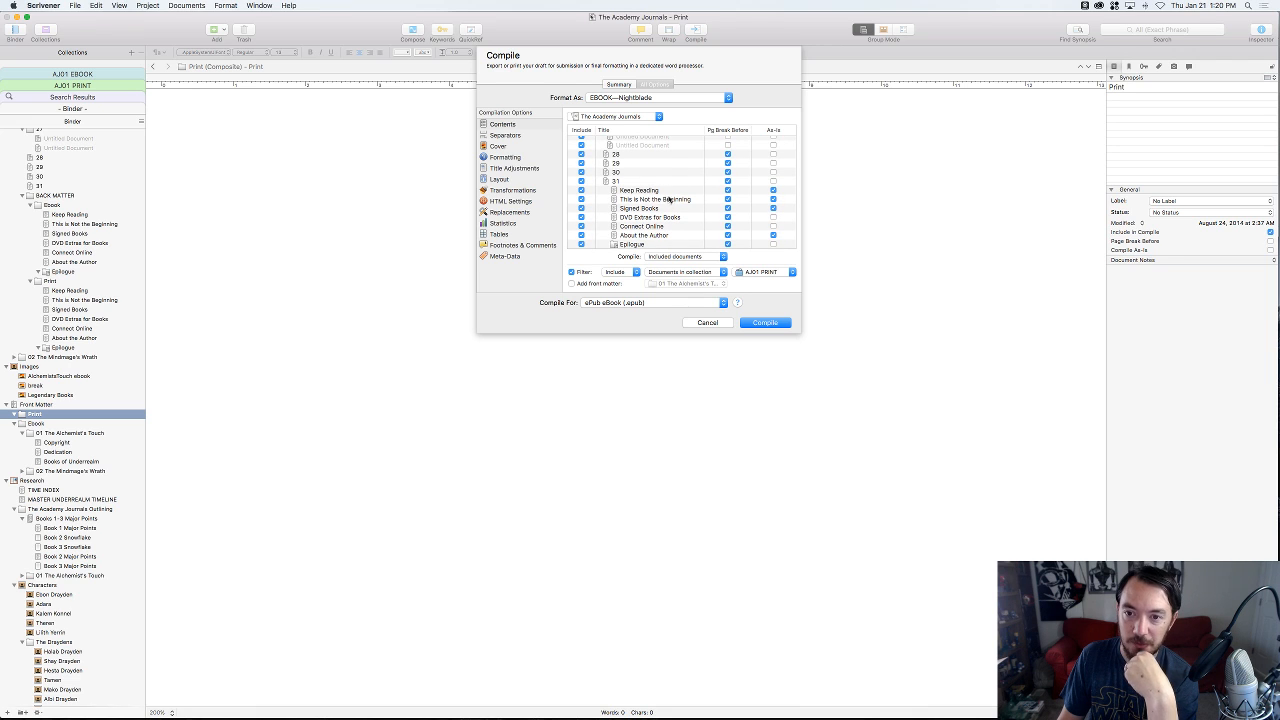
- Review the page-break and as-is settings of the print back matter documents, from Keep Reading to About the Author and the Epilogue
{"action": "left_click", "coordinate": [660, 191]}
{"action": "left_click", "coordinate": [669, 200]}
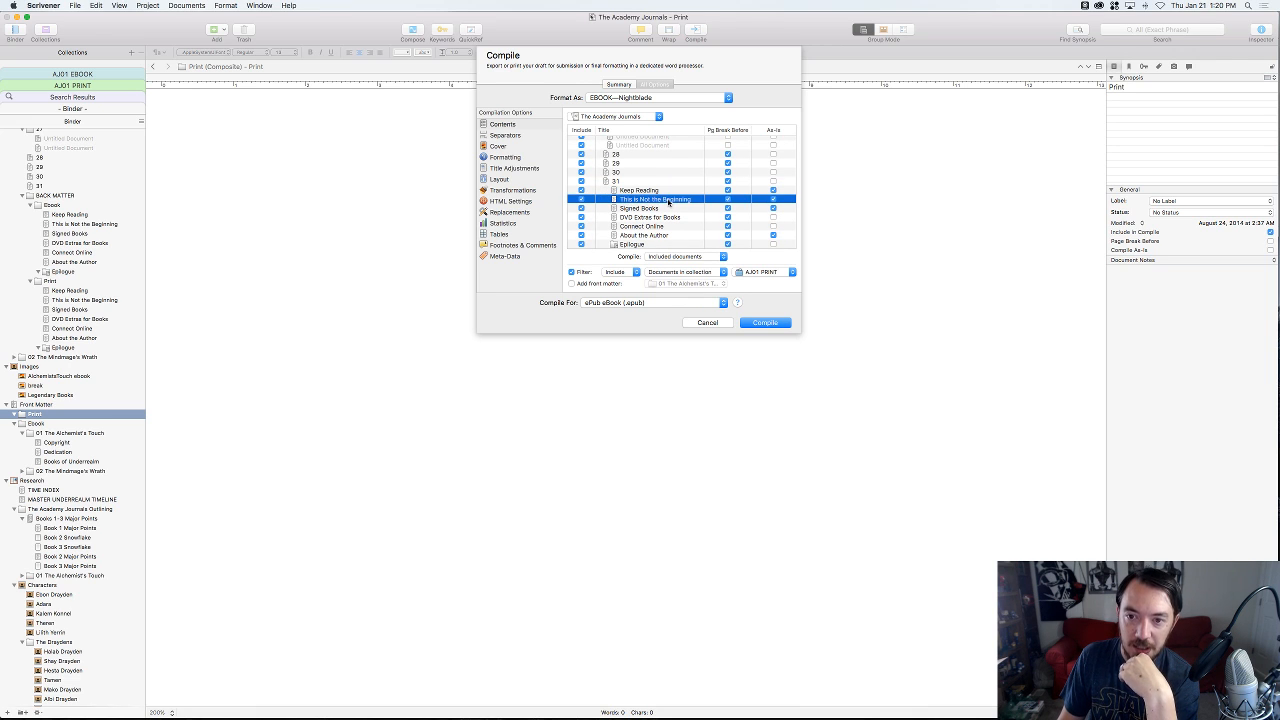
{"action": "key", "text": "Down"}
{"action": "key", "text": "Down"}
{"action": "key", "text": "Down"}
{"action": "key", "text": "Down"}
{"action": "key", "text": "Down"}
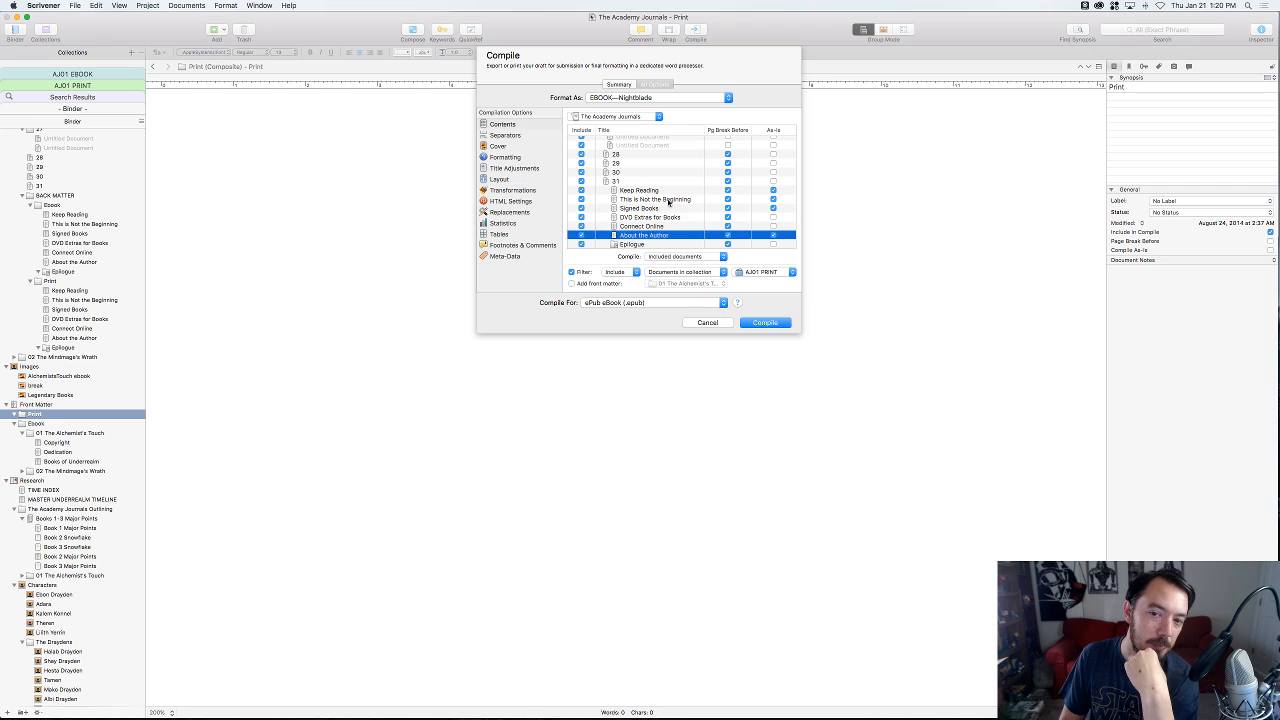
{"action": "key", "text": "Up"}
{"action": "key", "text": "Up"}
{"action": "key", "text": "Up"}
{"action": "key", "text": "Up"}
{"action": "key", "text": "Up"}
{"action": "key", "text": "Up"}
{"action": "key", "text": "Down"}
{"action": "key", "text": "Down"}
{"action": "key", "text": "Down"}
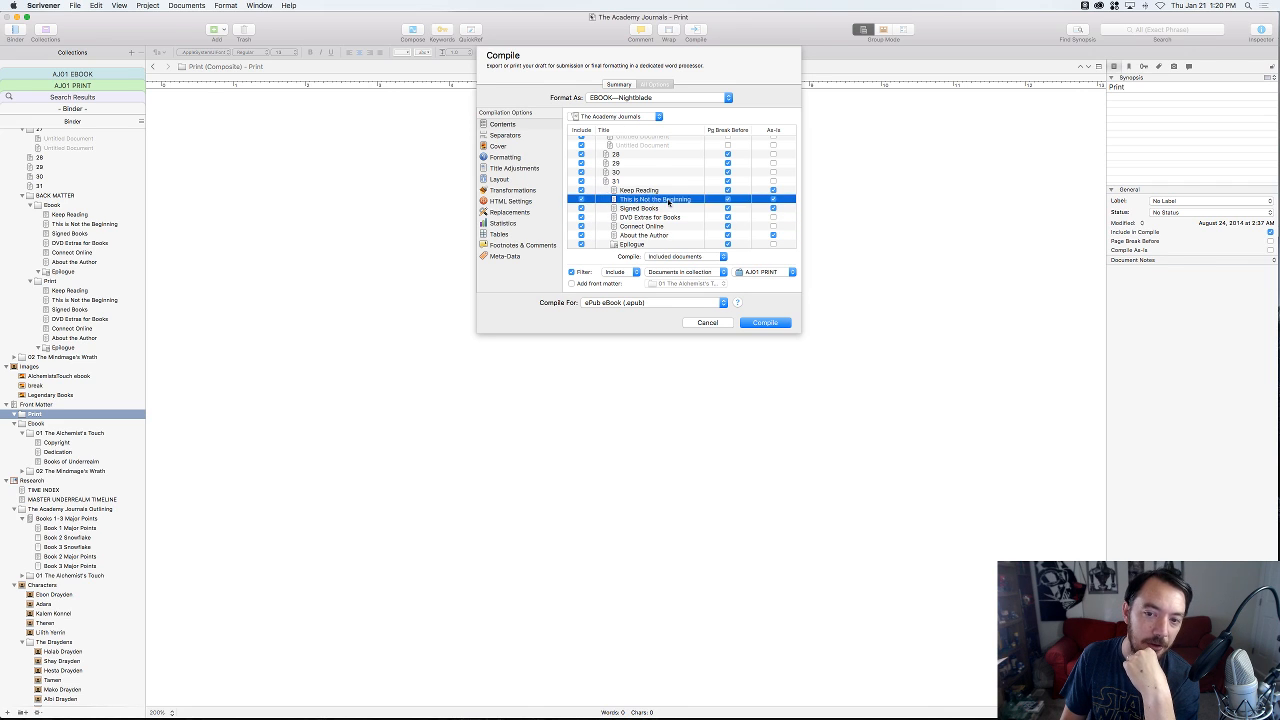
{"action": "key", "text": "Down"}
{"action": "key", "text": "Down"}
{"action": "key", "text": "Down"}
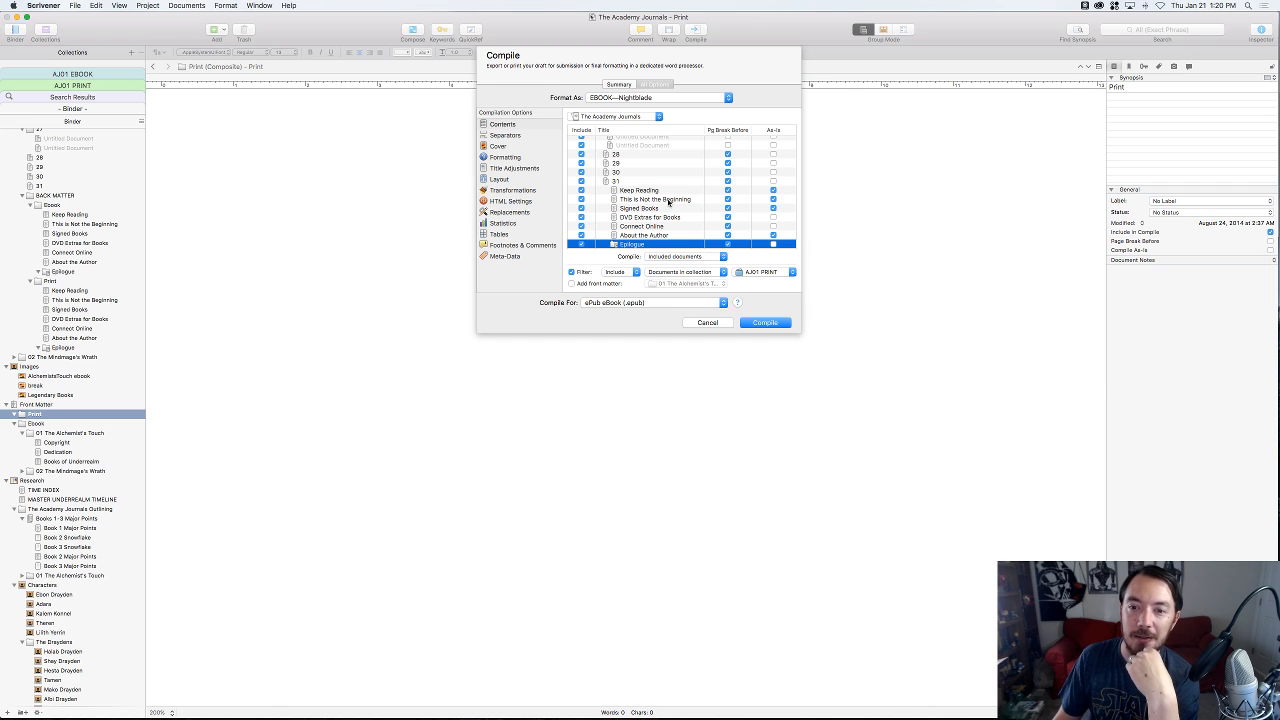
- Look through the global compile format presets for print formats, and save The Academy Journals' compile settings
{"action": "left_click", "coordinate": [604, 100]}
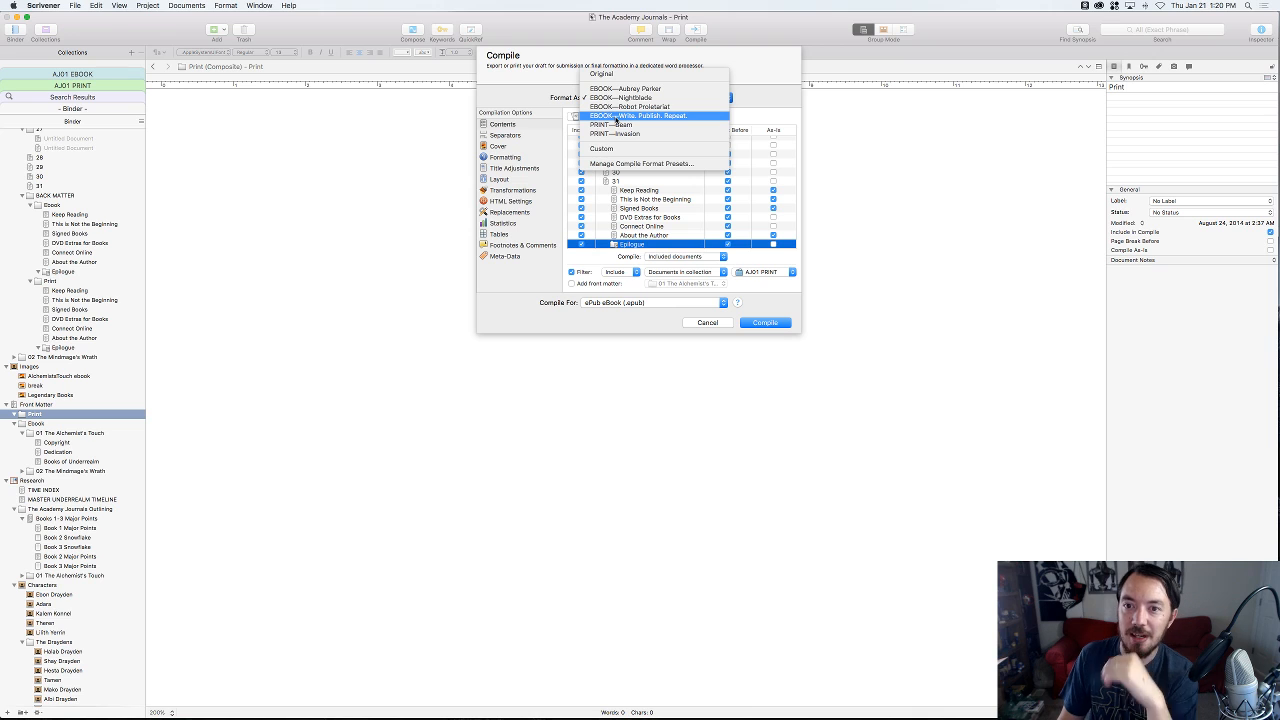
{"action": "left_click", "coordinate": [618, 165]}
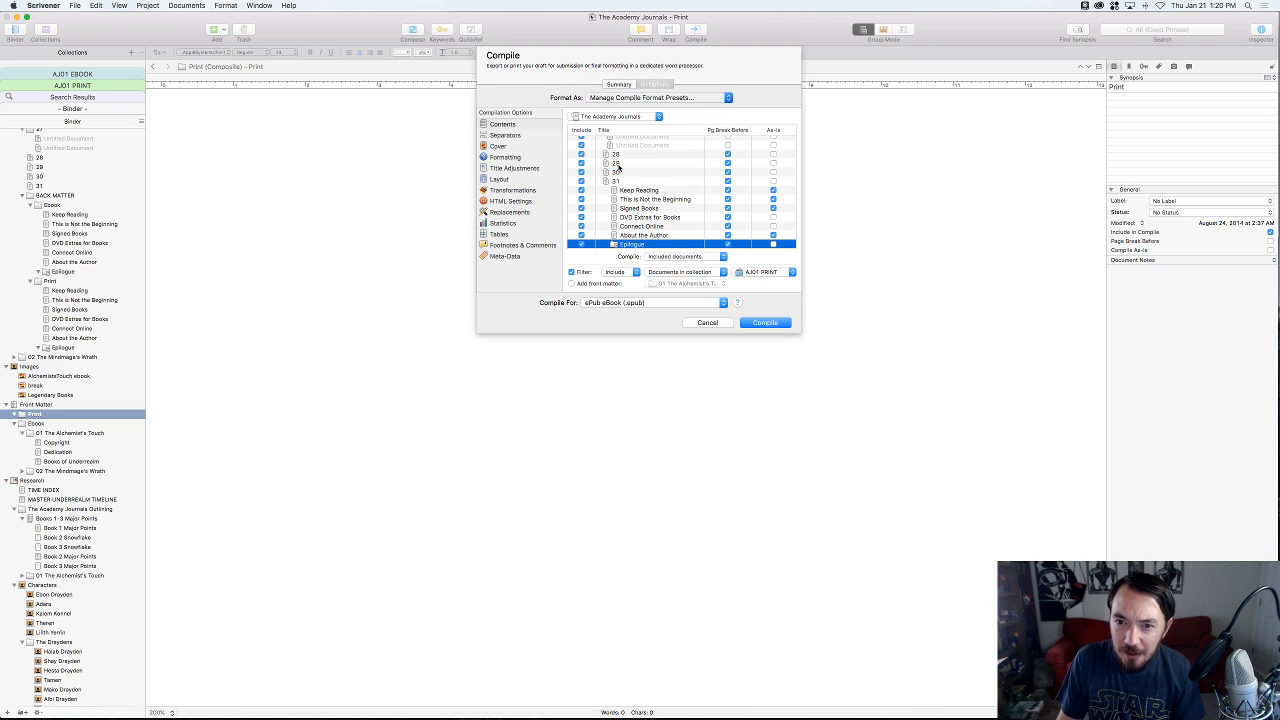
{"action": "scroll", "coordinate": [607, 242], "scroll_direction": "down", "scroll_amount": 5}
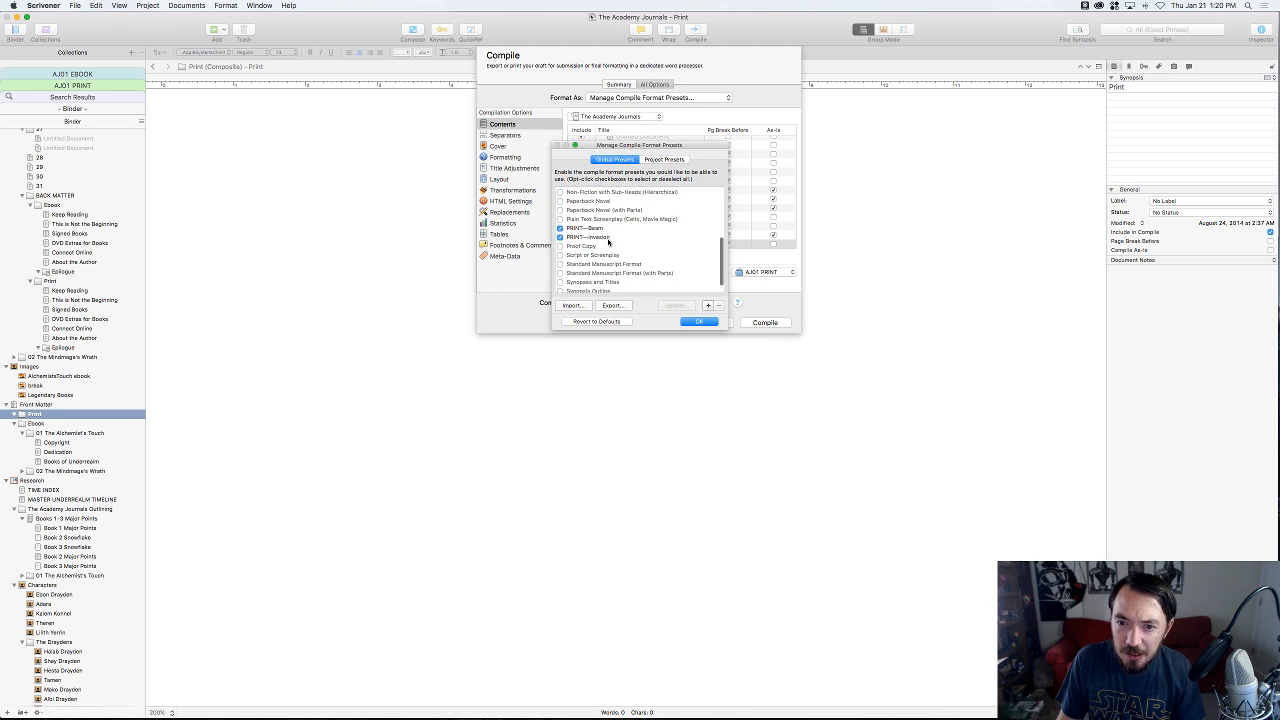
{"action": "left_click", "coordinate": [699, 321]}
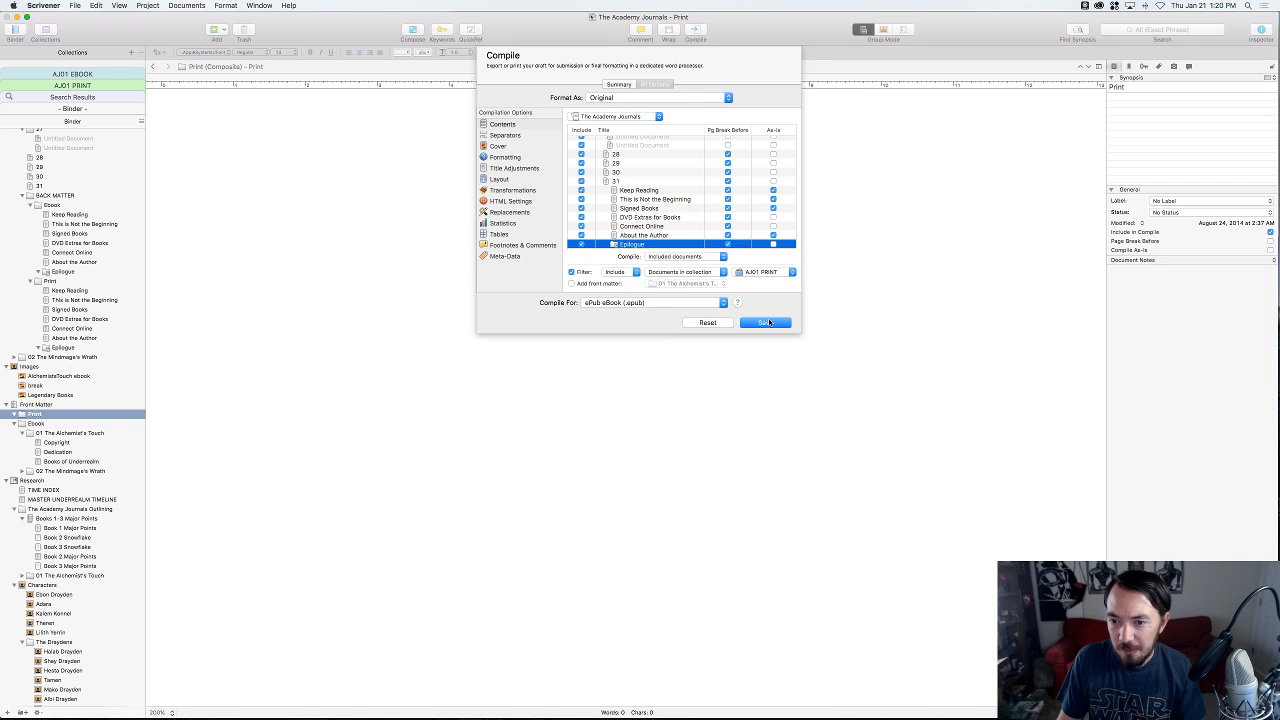
{"action": "left_click", "coordinate": [765, 322]}
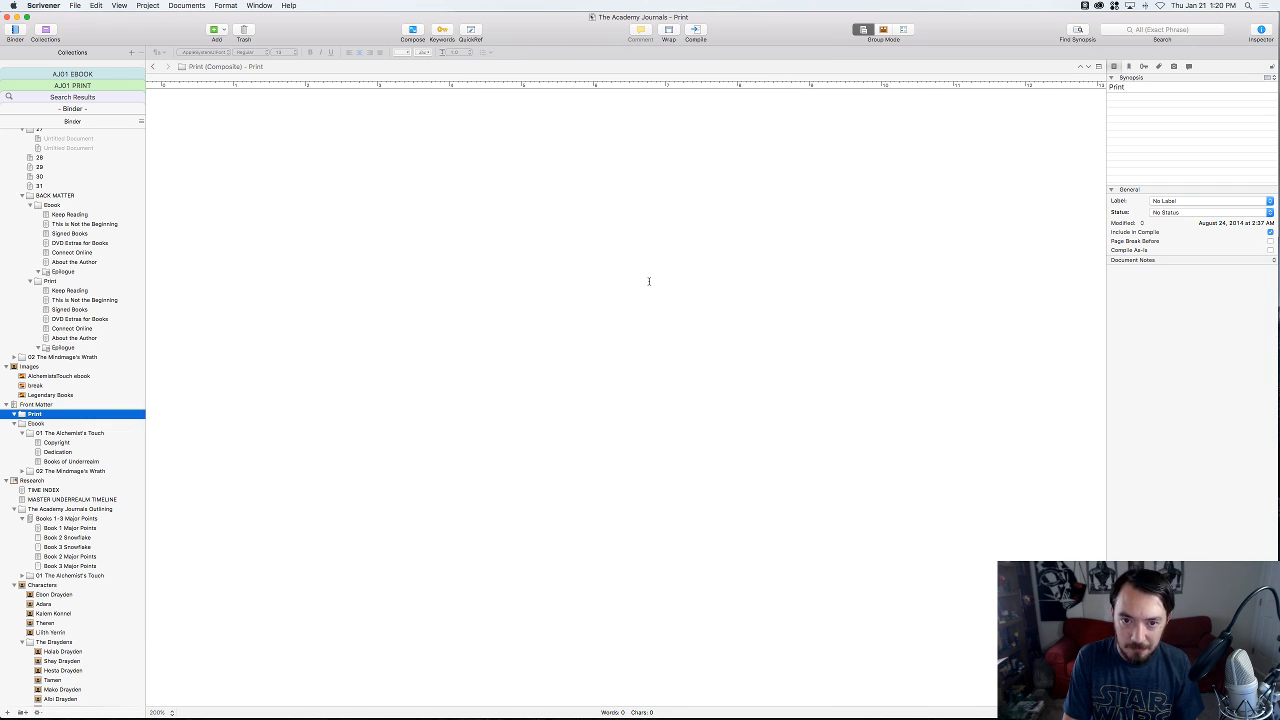
- Switch to the Shadeborn project and save its compile settings as a global format preset named PRINT—Underrealm
{"action": "key", "text": "super+grave"}
{"action": "key", "text": "super+alt+e"}
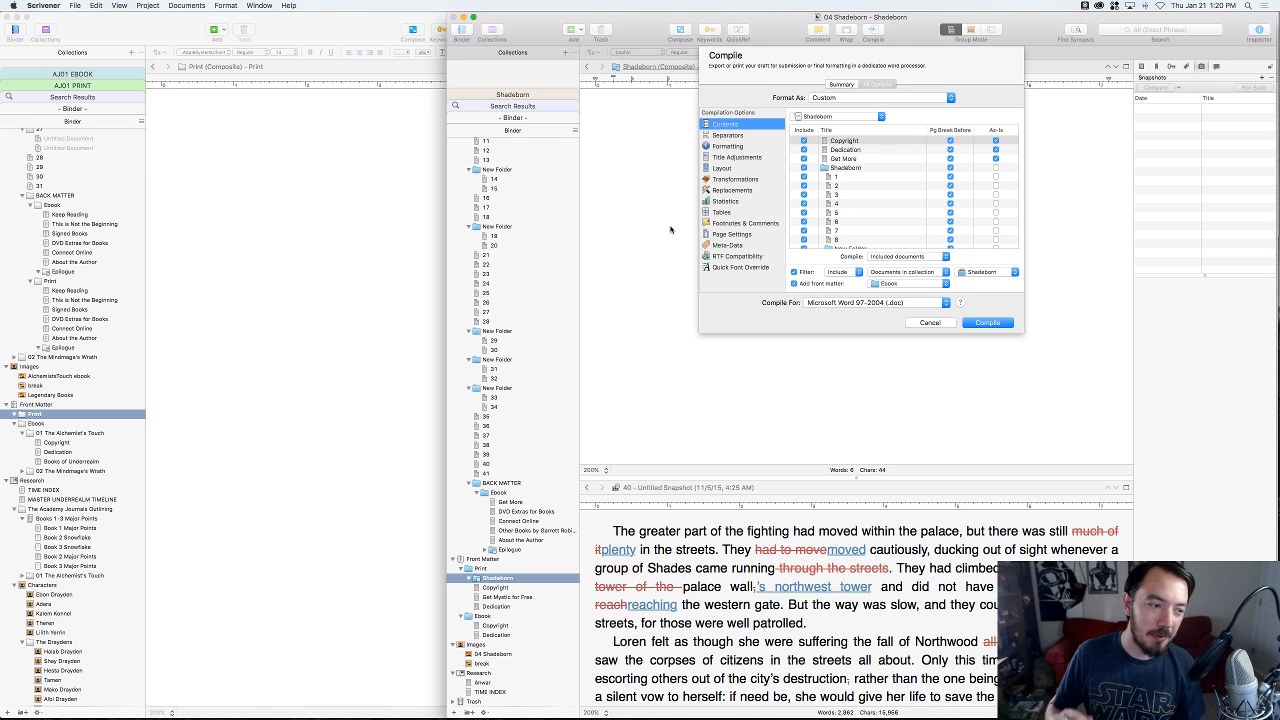
{"action": "left_click", "coordinate": [844, 98]}
{"action": "left_click", "coordinate": [844, 113]}
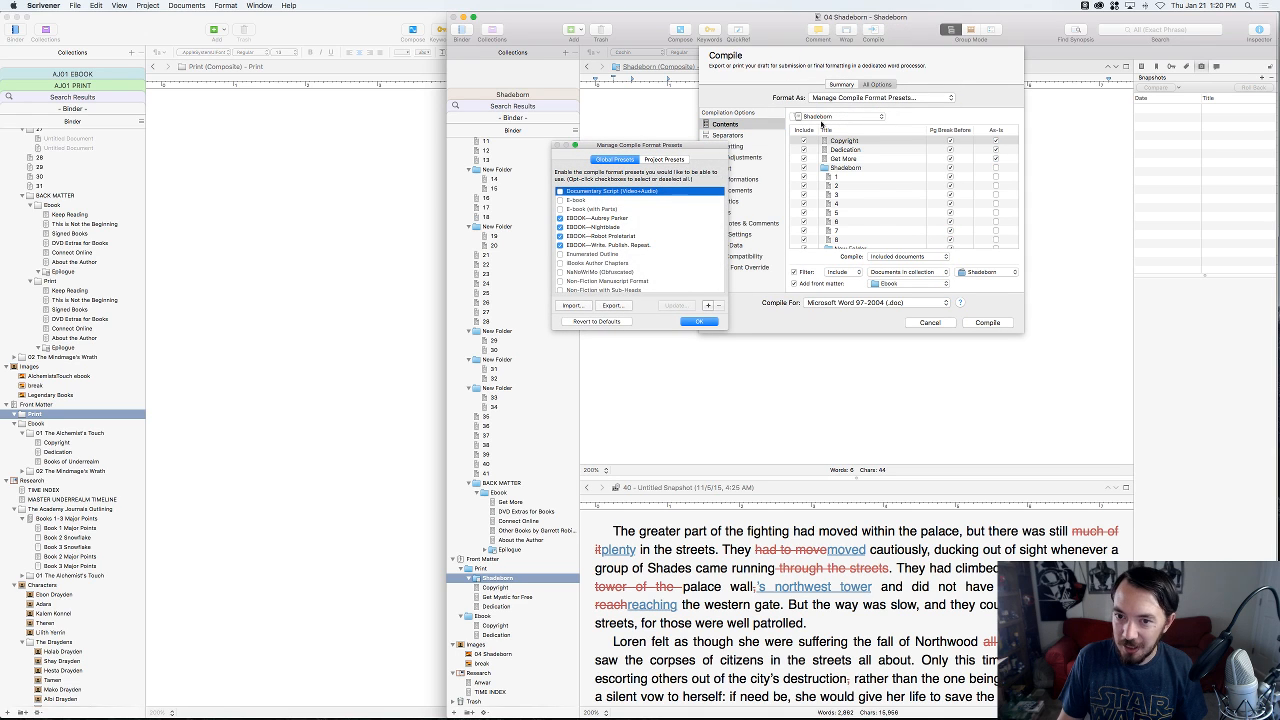
{"action": "scroll", "coordinate": [595, 236], "scroll_direction": "down", "scroll_amount": 10}
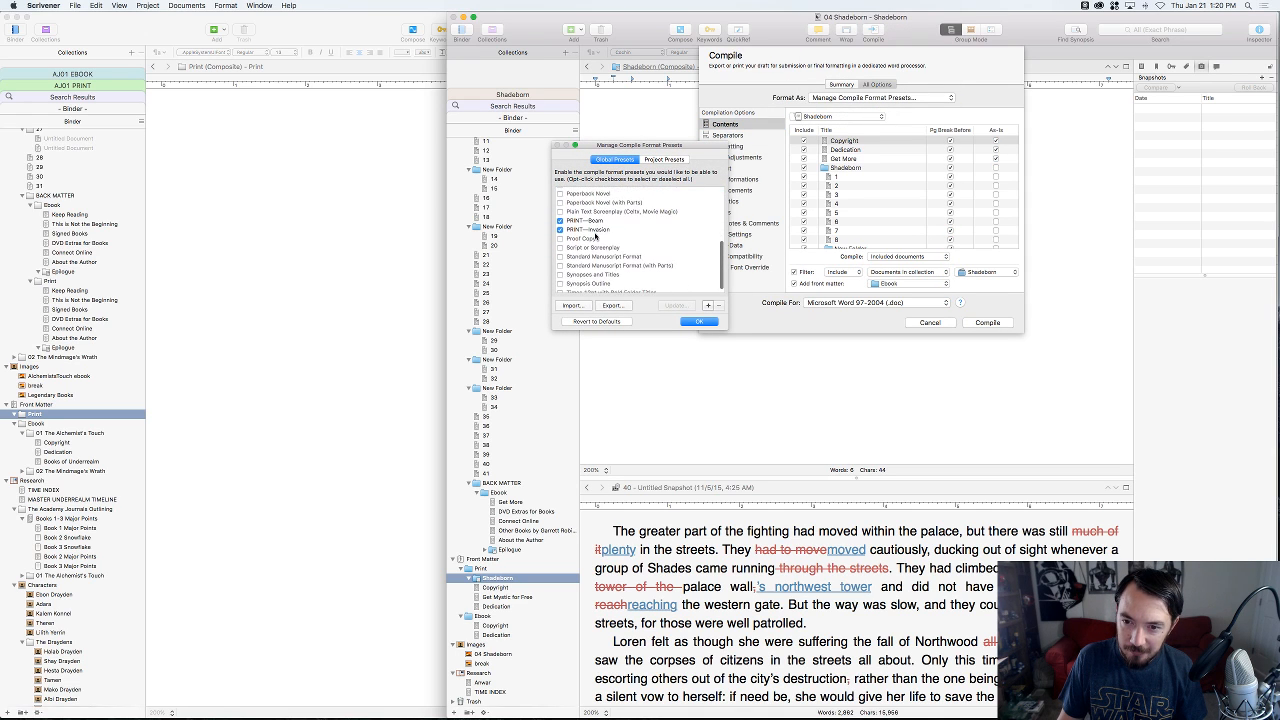
{"action": "left_click", "coordinate": [708, 305]}
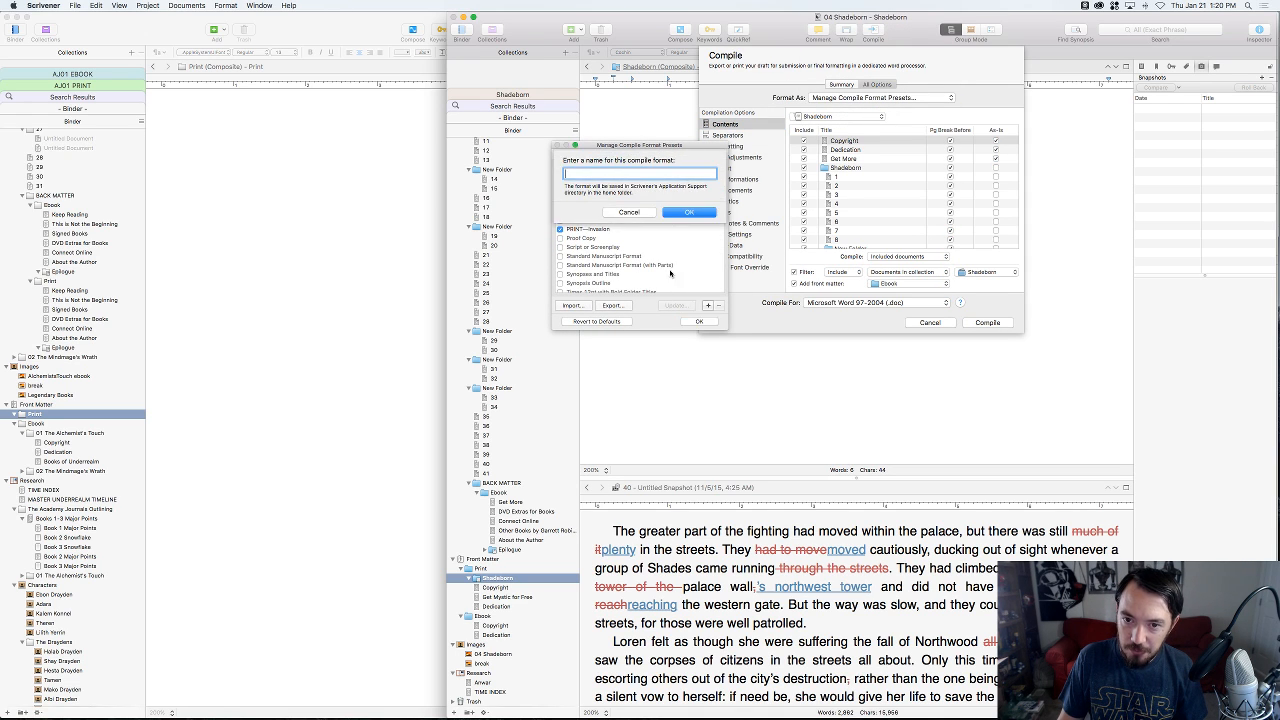
{"action": "type", "text": "PRINT"}
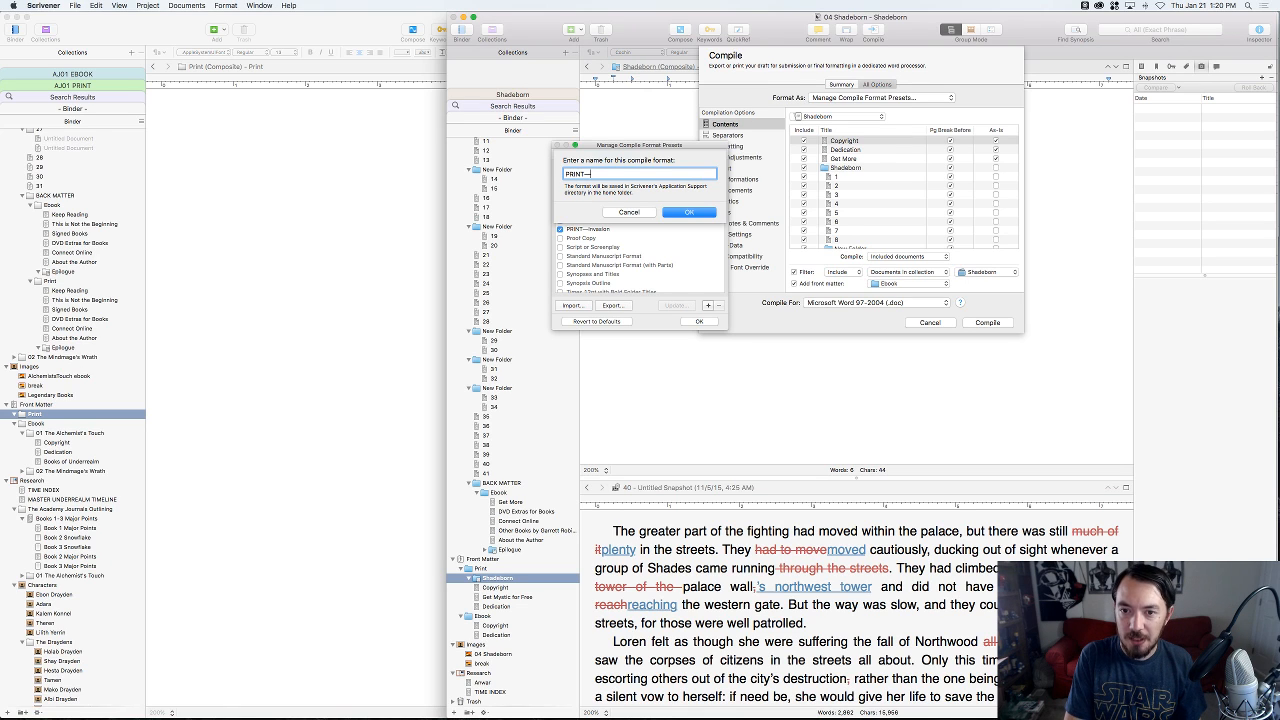
{"action": "type", "text": "—Night"}
{"action": "key", "text": "alt+BackSpace"}
{"action": "type", "text": "Underrealm"}
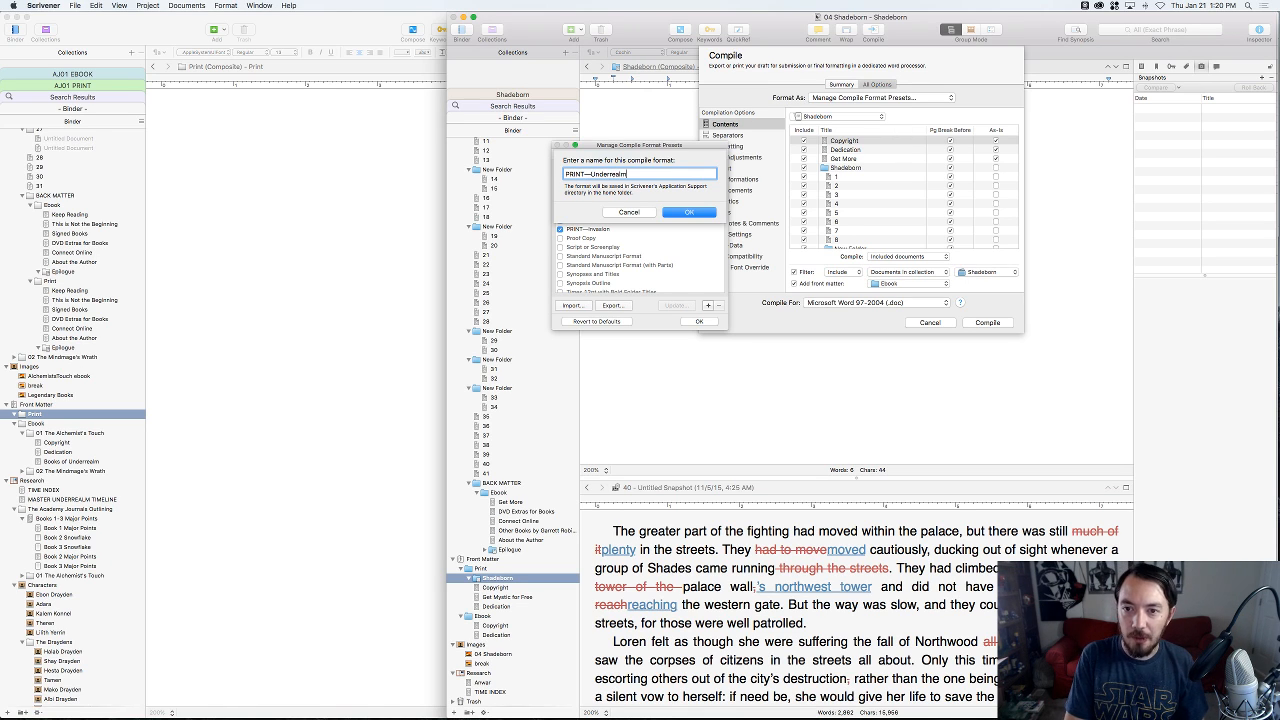
{"action": "key", "text": "Return"}
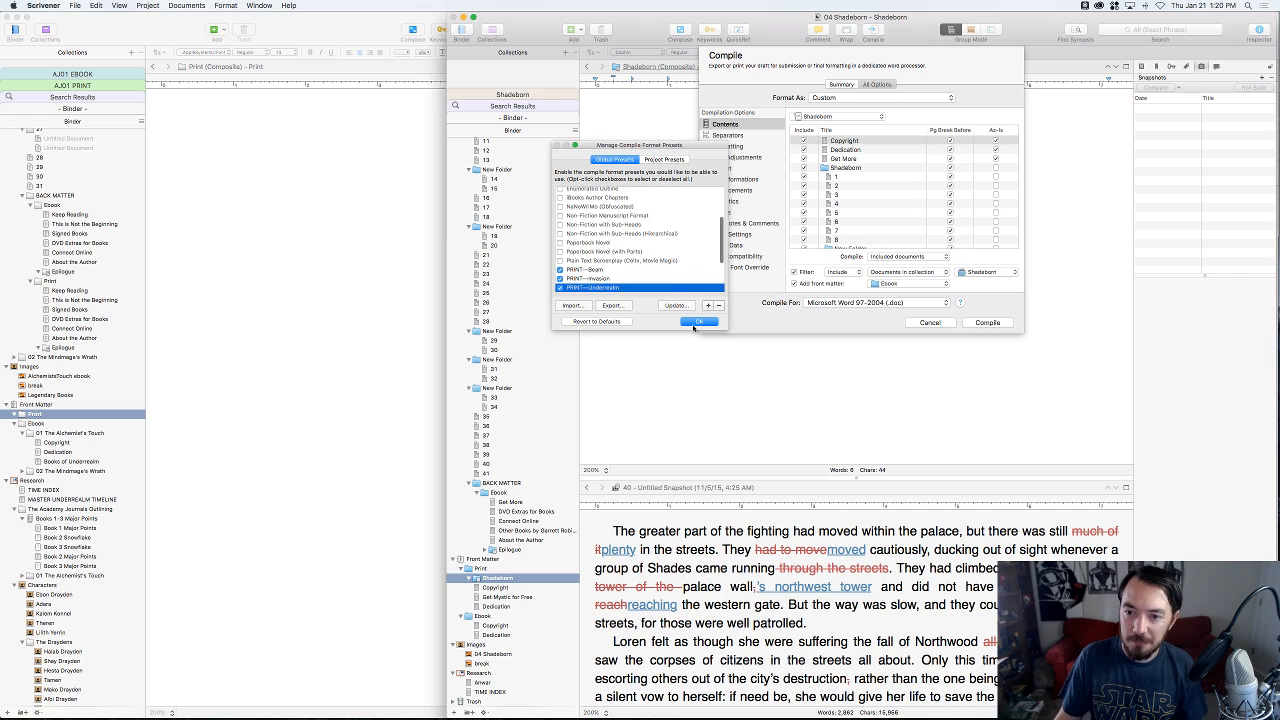
{"action": "left_click", "coordinate": [697, 321]}
{"action": "left_click", "coordinate": [987, 322]}
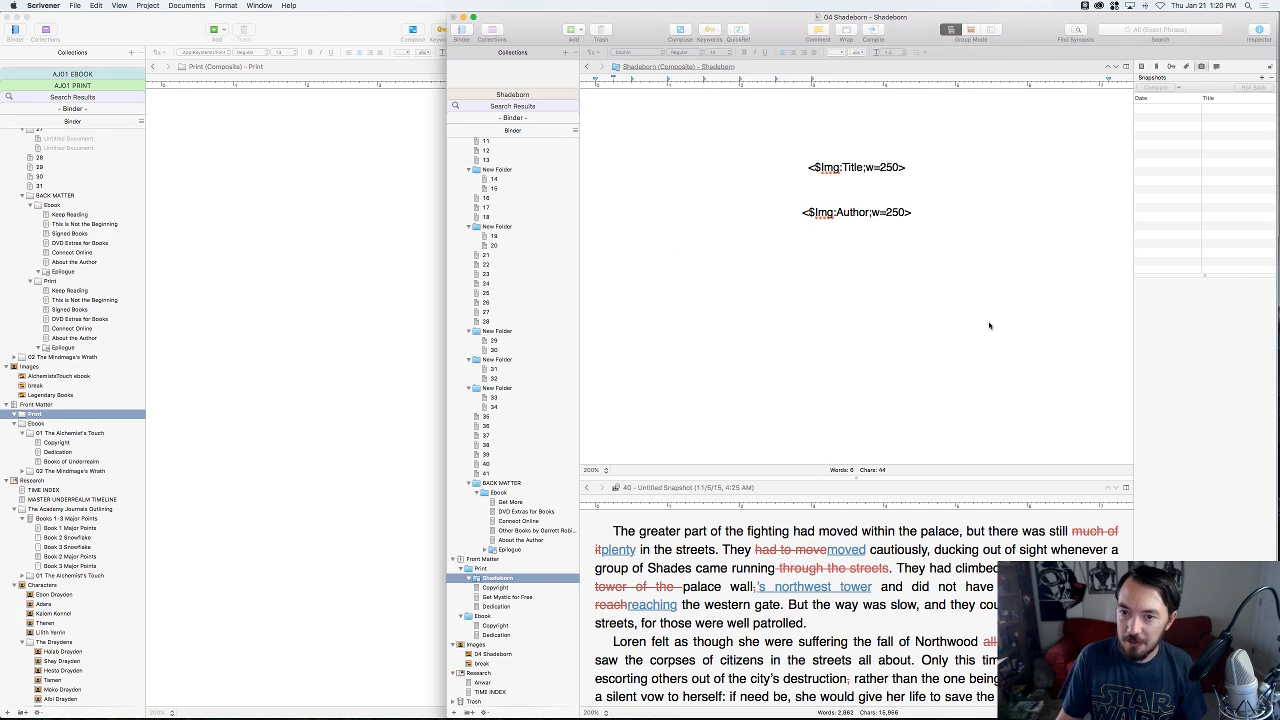
- Apply the PRINT—Underrealm format preset to The Academy Journals' compile settings and check the contents list up to chapter 1
{"action": "left_click", "coordinate": [375, 318]}
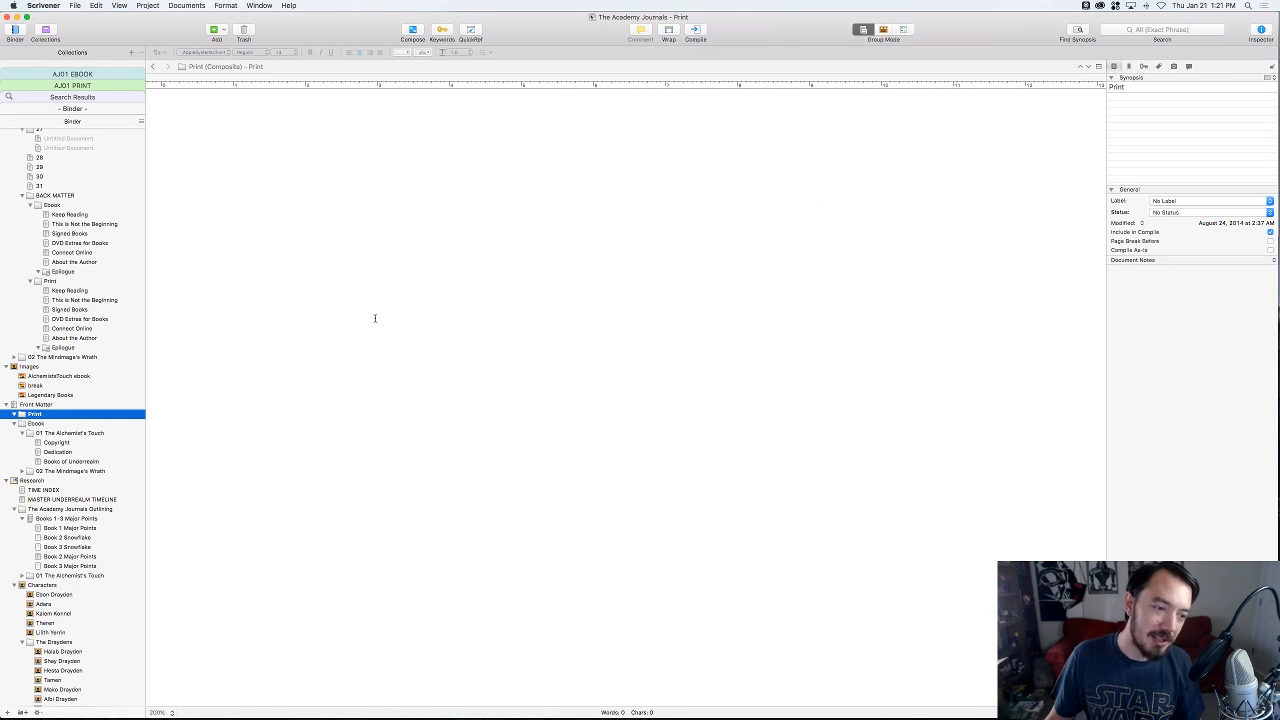
{"action": "key", "text": "super+alt+e"}
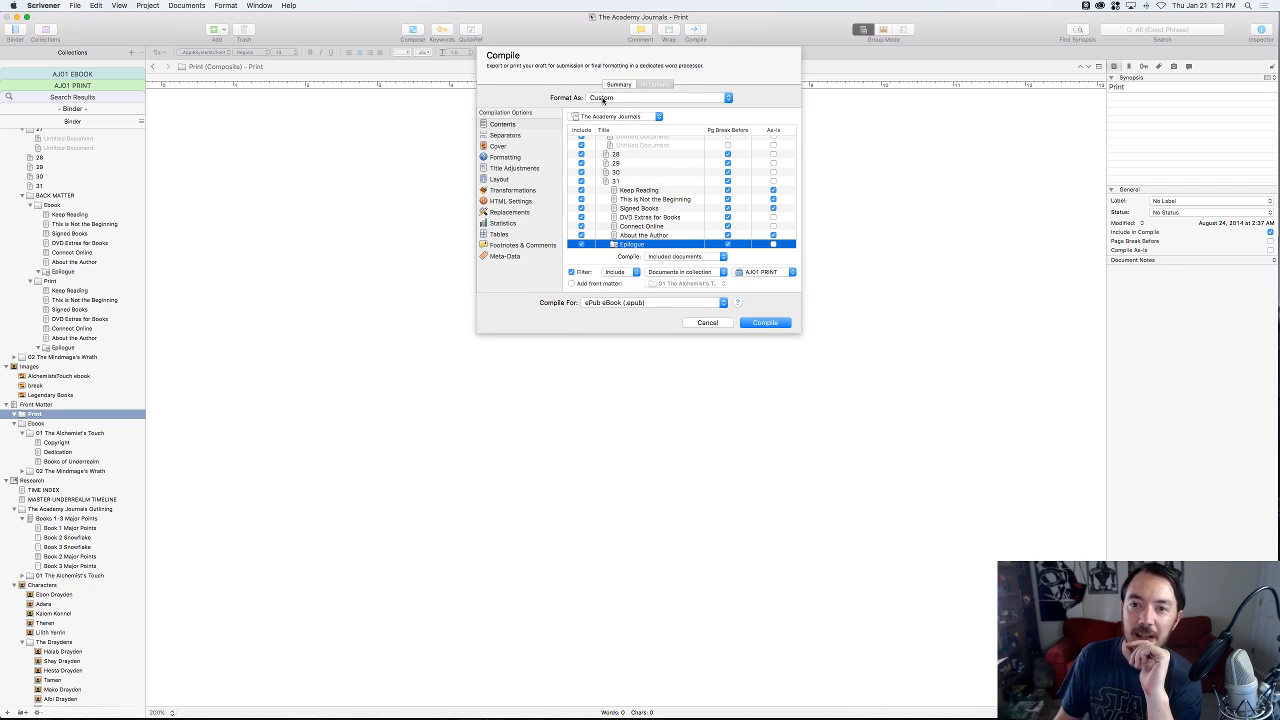
{"action": "left_click", "coordinate": [604, 97]}
{"action": "left_click", "coordinate": [622, 97]}
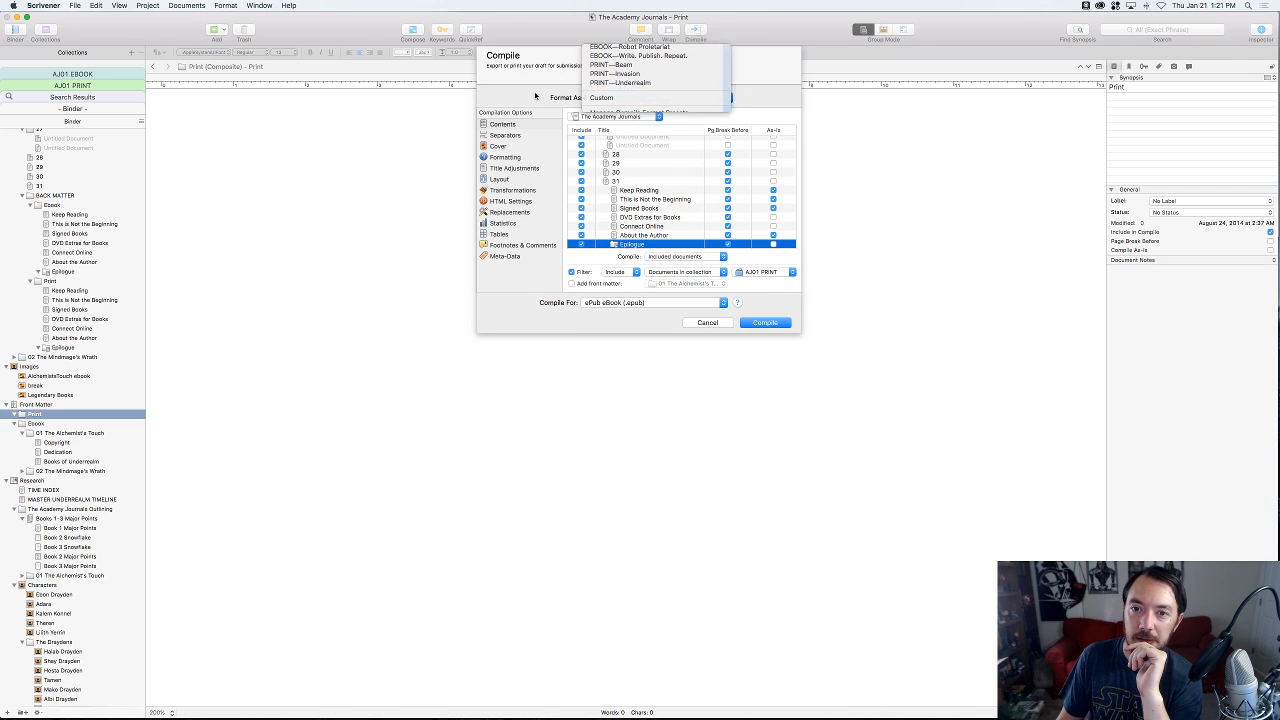
{"action": "left_click", "coordinate": [600, 97]}
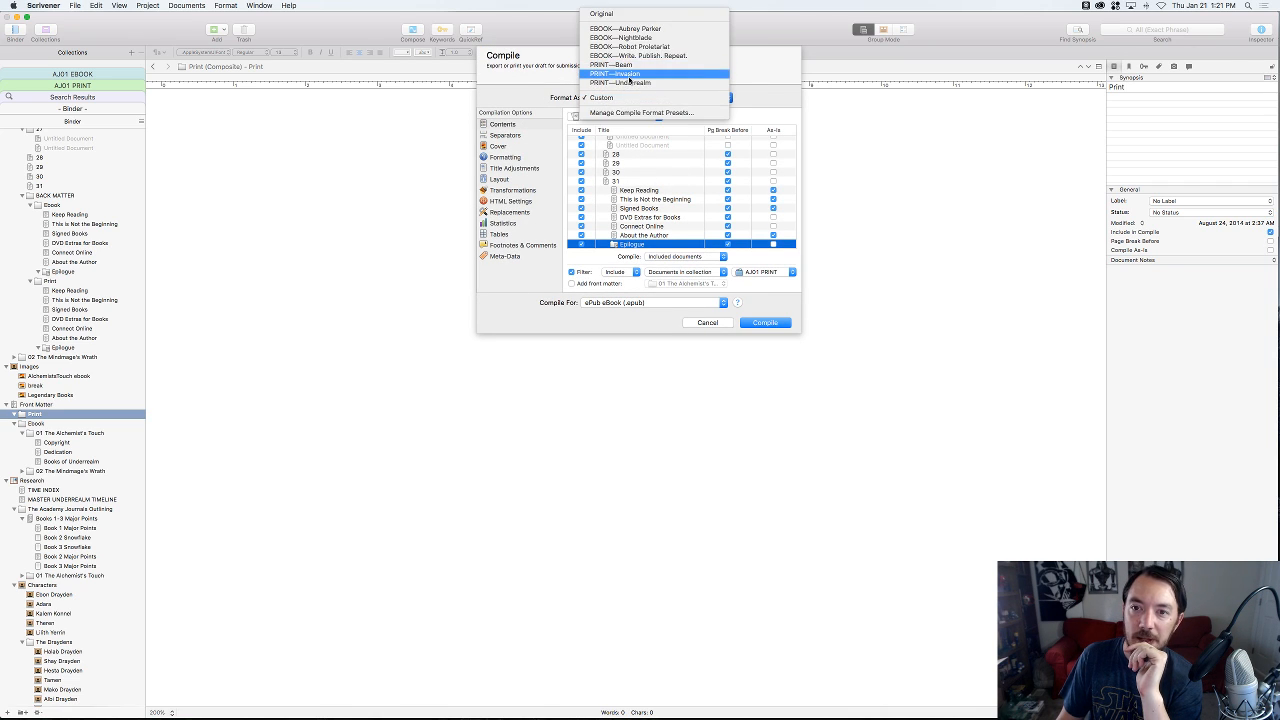
{"action": "left_click", "coordinate": [622, 82]}
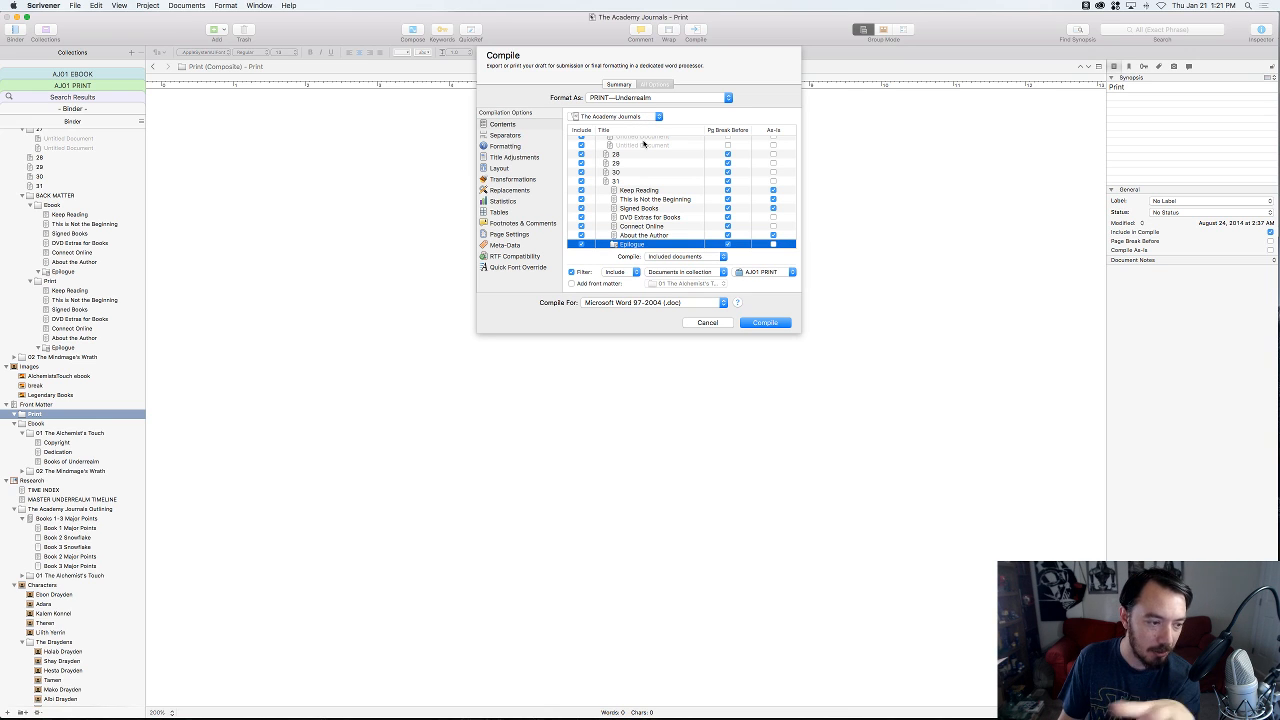
{"action": "scroll", "coordinate": [643, 183], "scroll_direction": "up", "scroll_amount": 2}
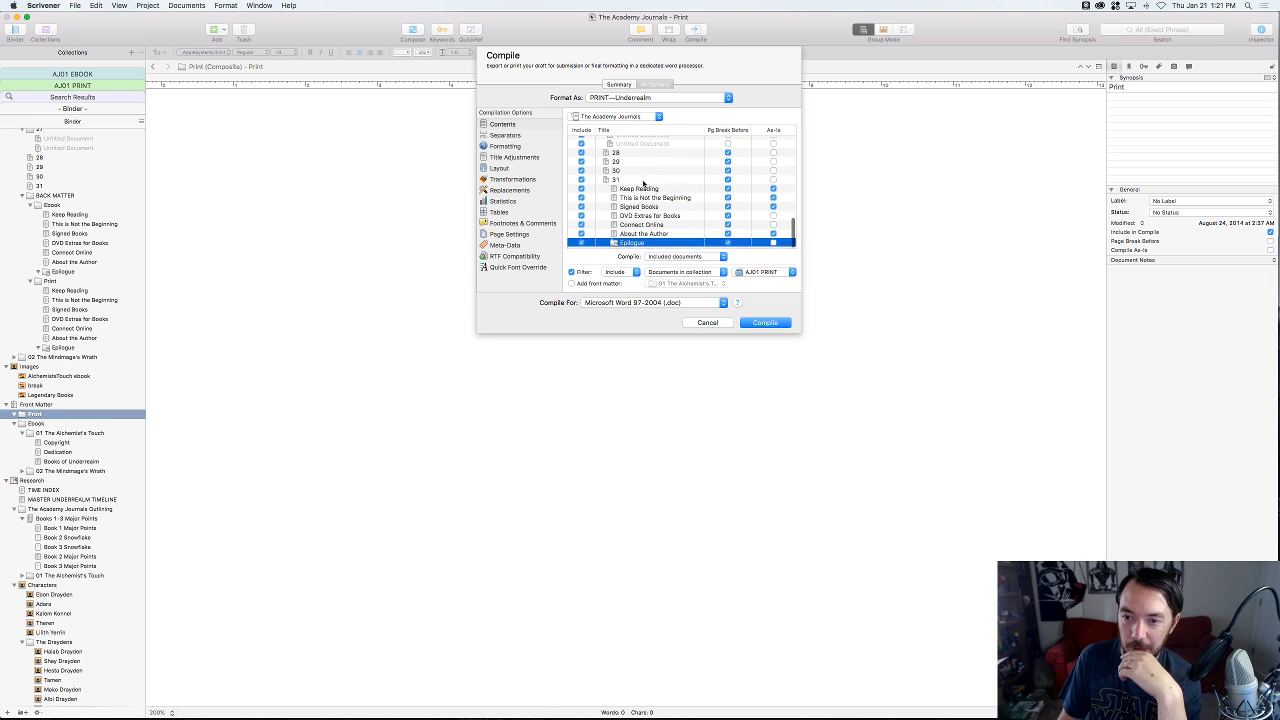
{"action": "scroll", "coordinate": [643, 183], "scroll_direction": "up", "scroll_amount": 15}
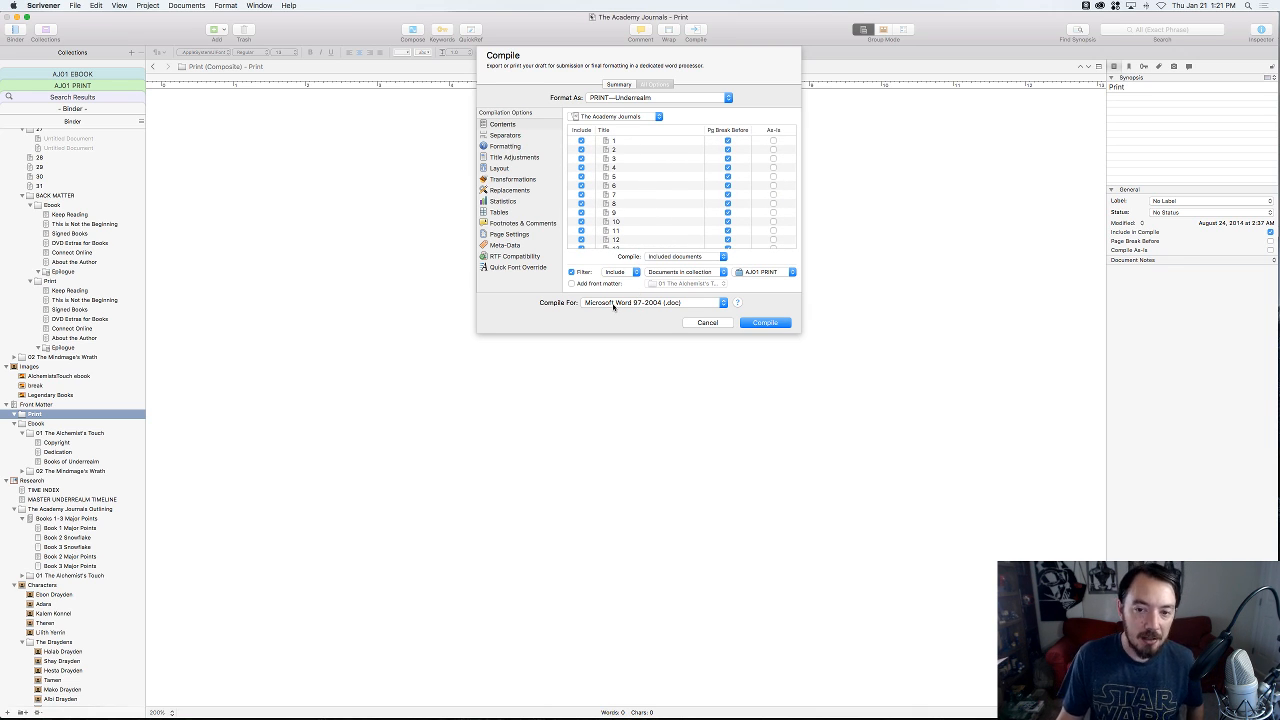
- Add a blank line below and above the <$img:break> placeholder in the custom text separator of the print compile settings
{"action": "left_click", "coordinate": [614, 303]}
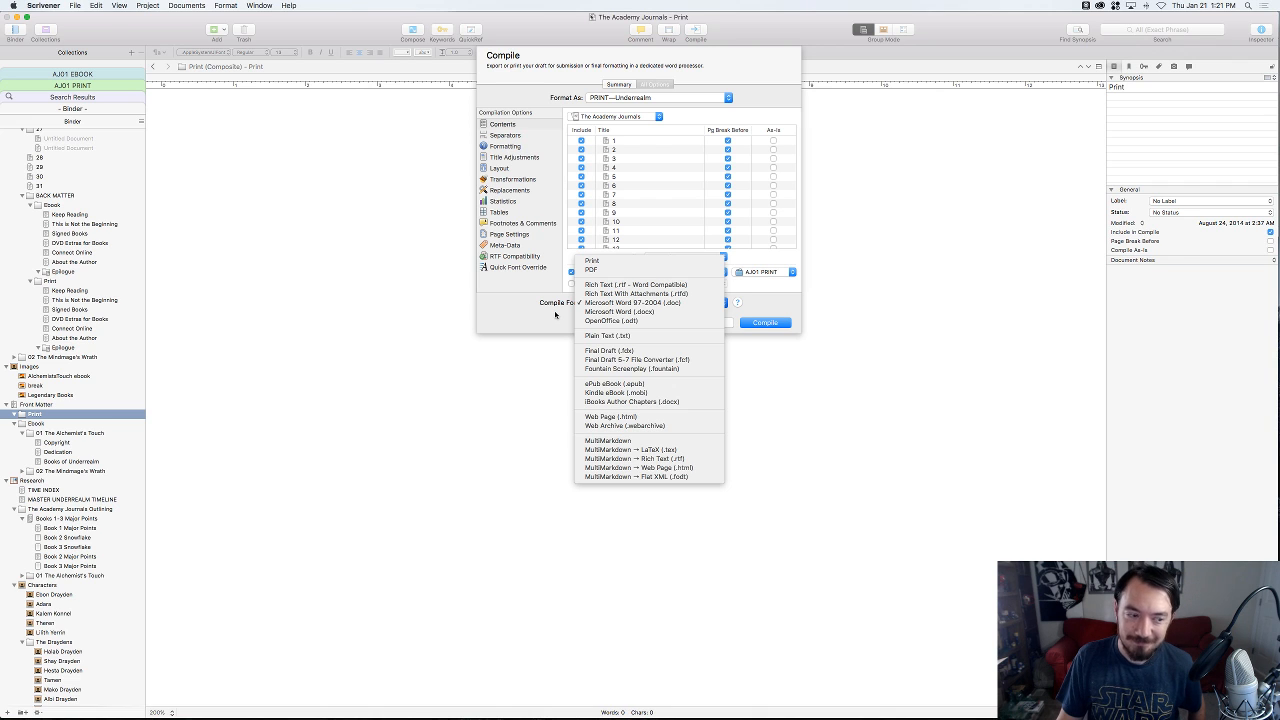
{"action": "left_click", "coordinate": [555, 315]}
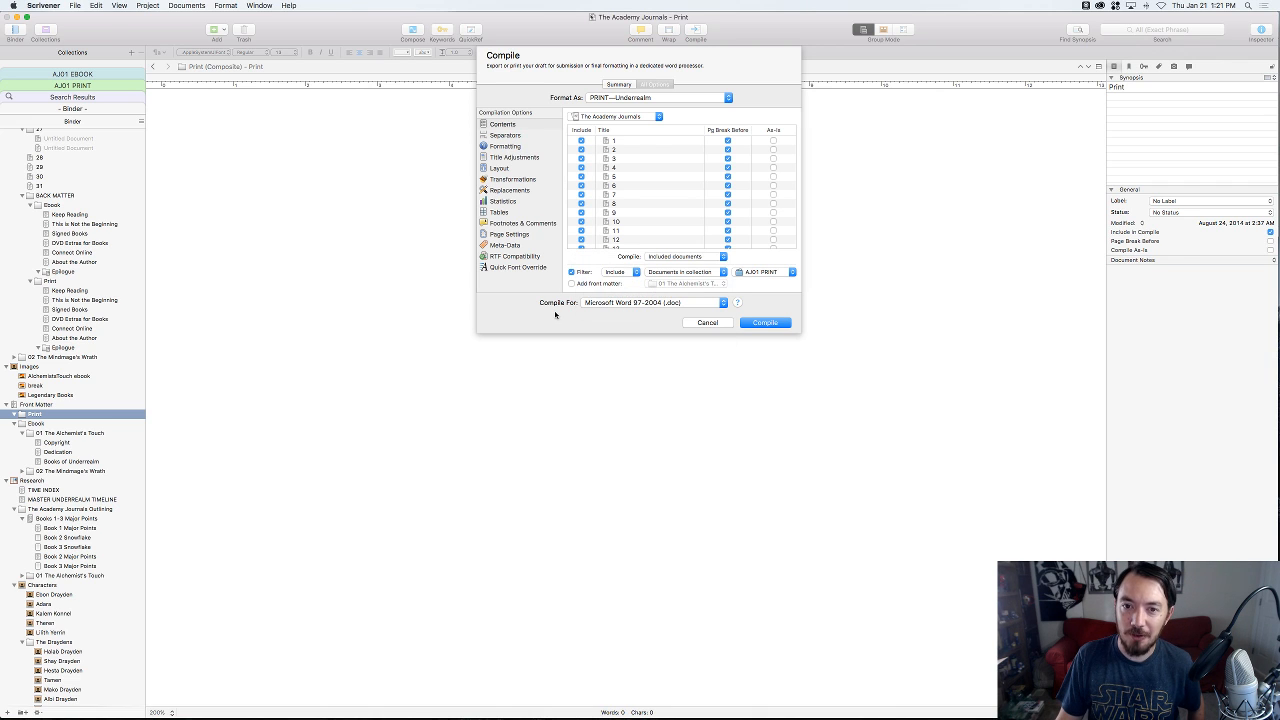
{"action": "left_click", "coordinate": [520, 137]}
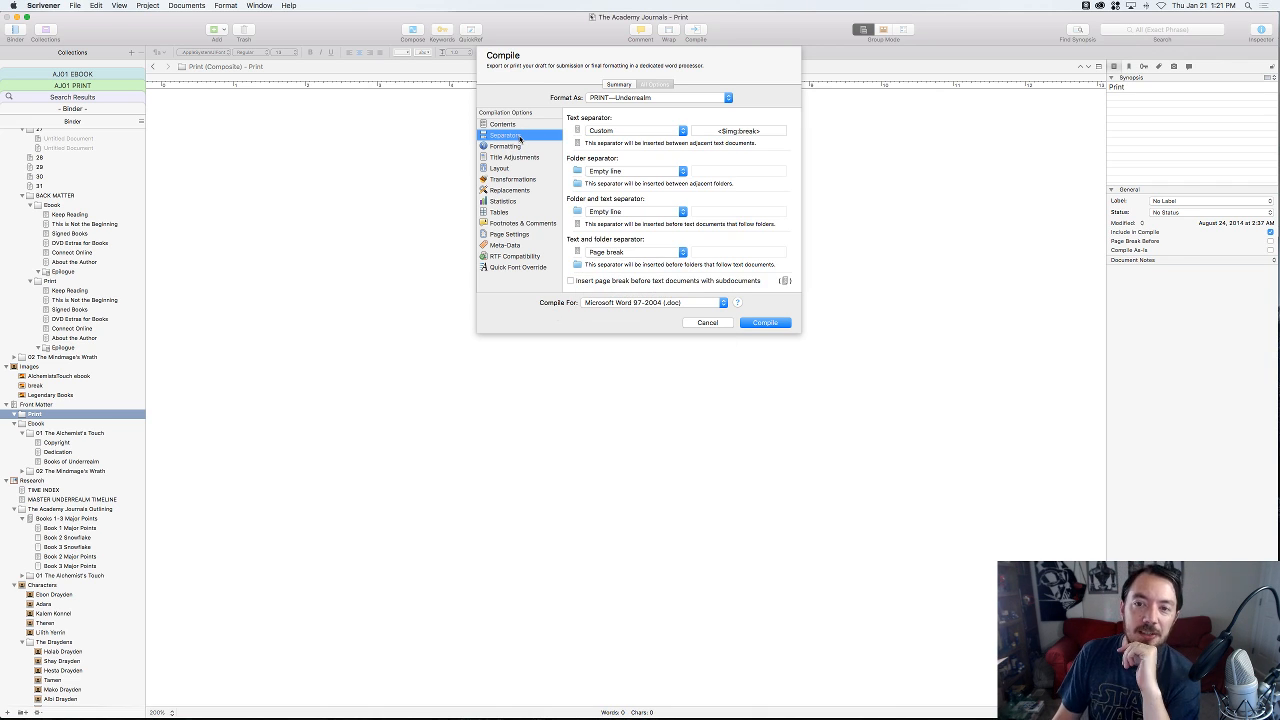
{"action": "left_click", "coordinate": [755, 131]}
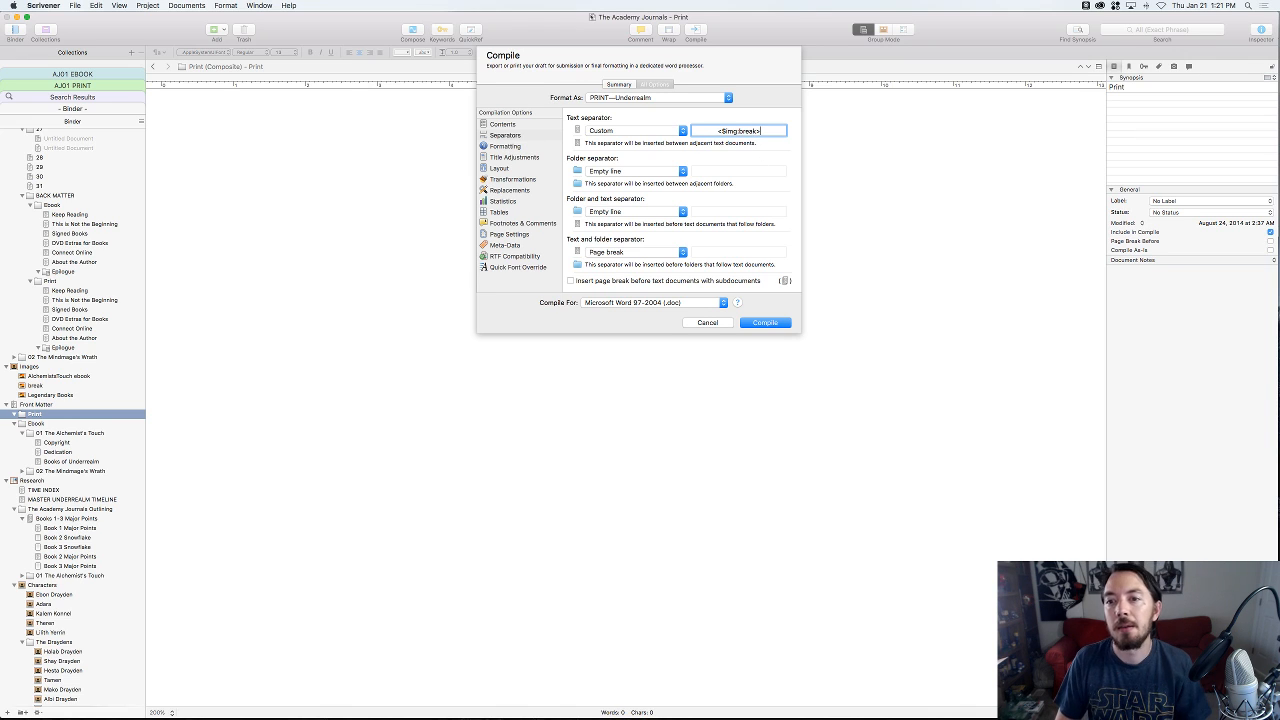
{"action": "key", "text": "alt"}
{"action": "key", "text": "alt+Return"}
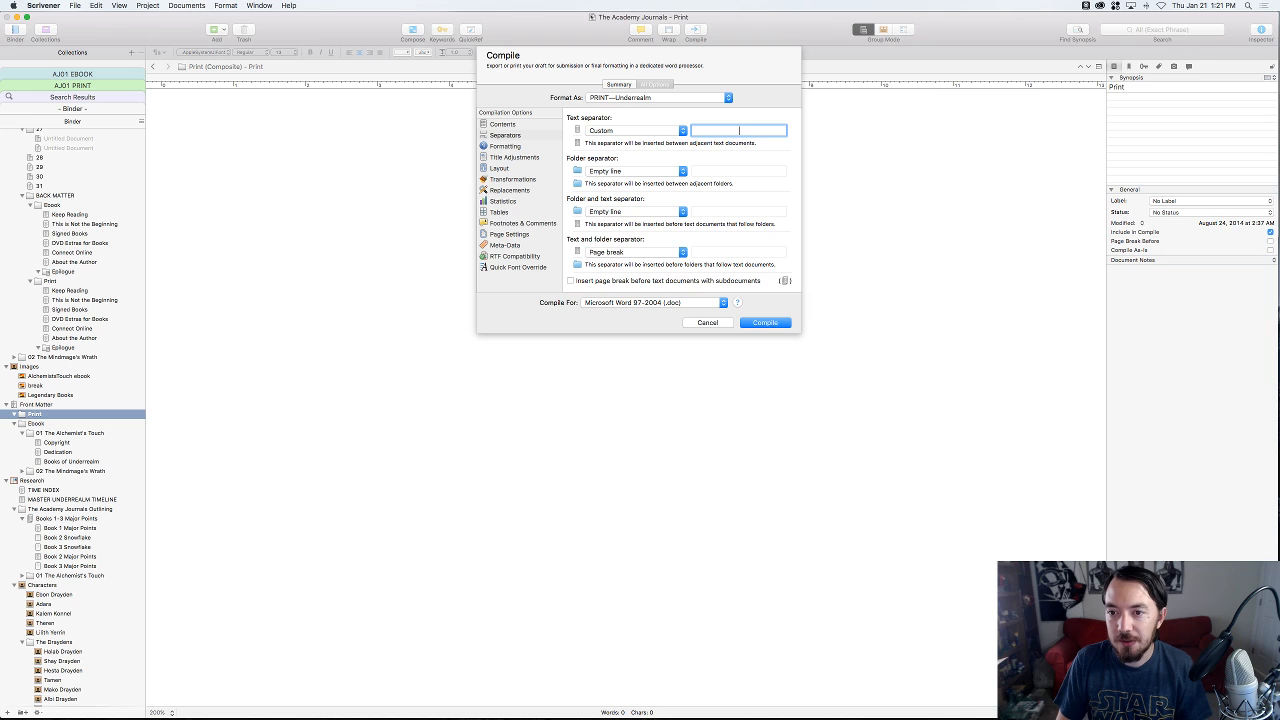
{"action": "key", "text": "Up"}
{"action": "key", "text": "alt+Return"}
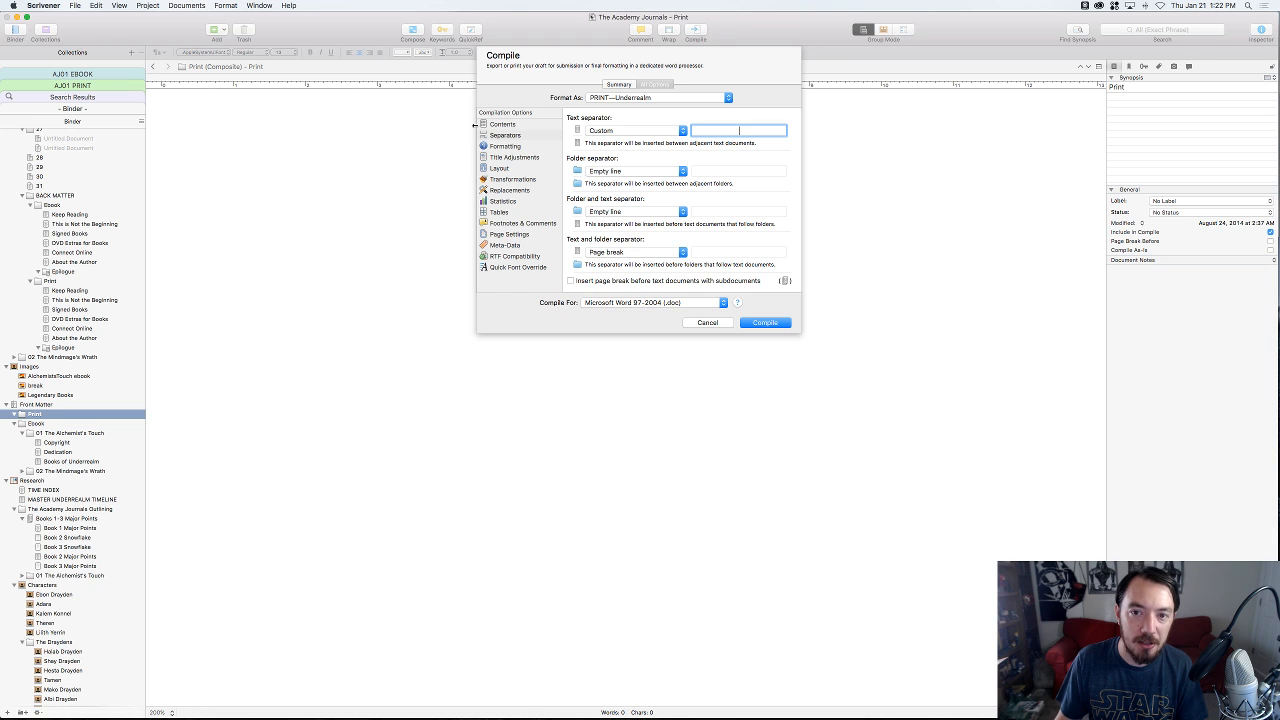
{"action": "key", "text": "Escape"}
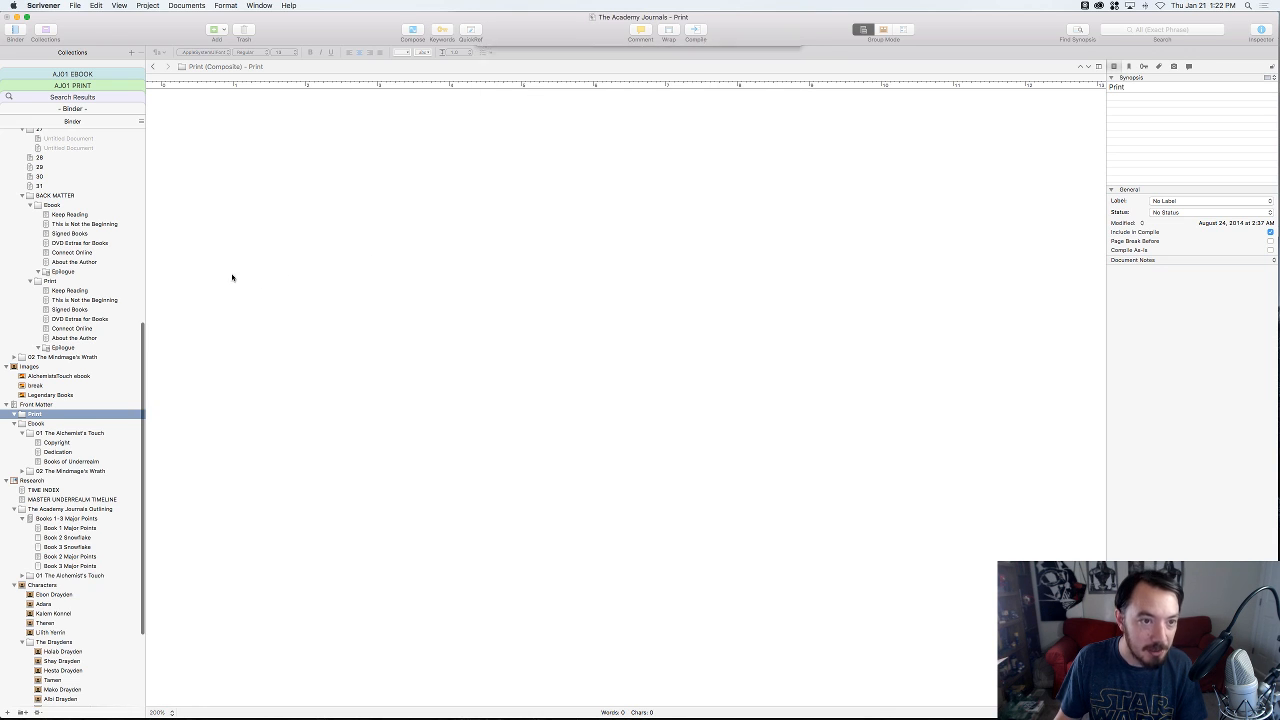
- Reopen The Academy Journals' compile settings and save them without compiling
{"action": "scroll", "coordinate": [113, 272], "scroll_direction": "up", "scroll_amount": 5}
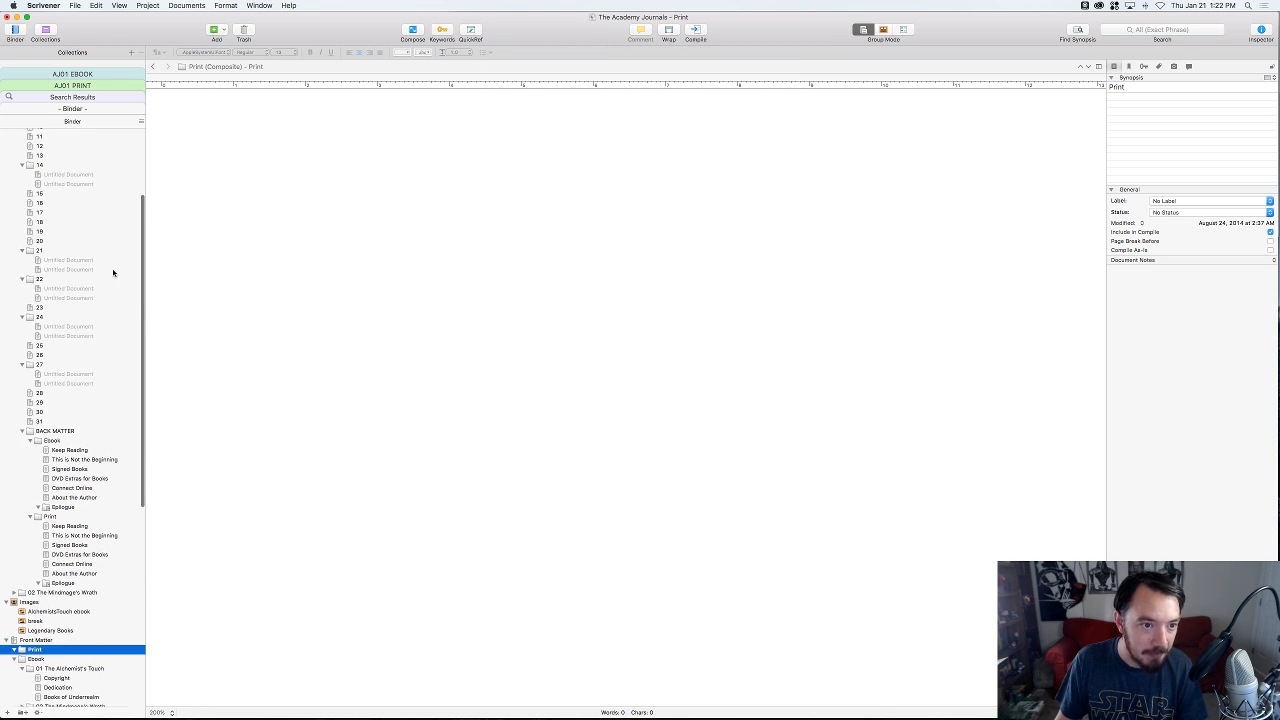
{"action": "key", "text": "super+alt+e"}
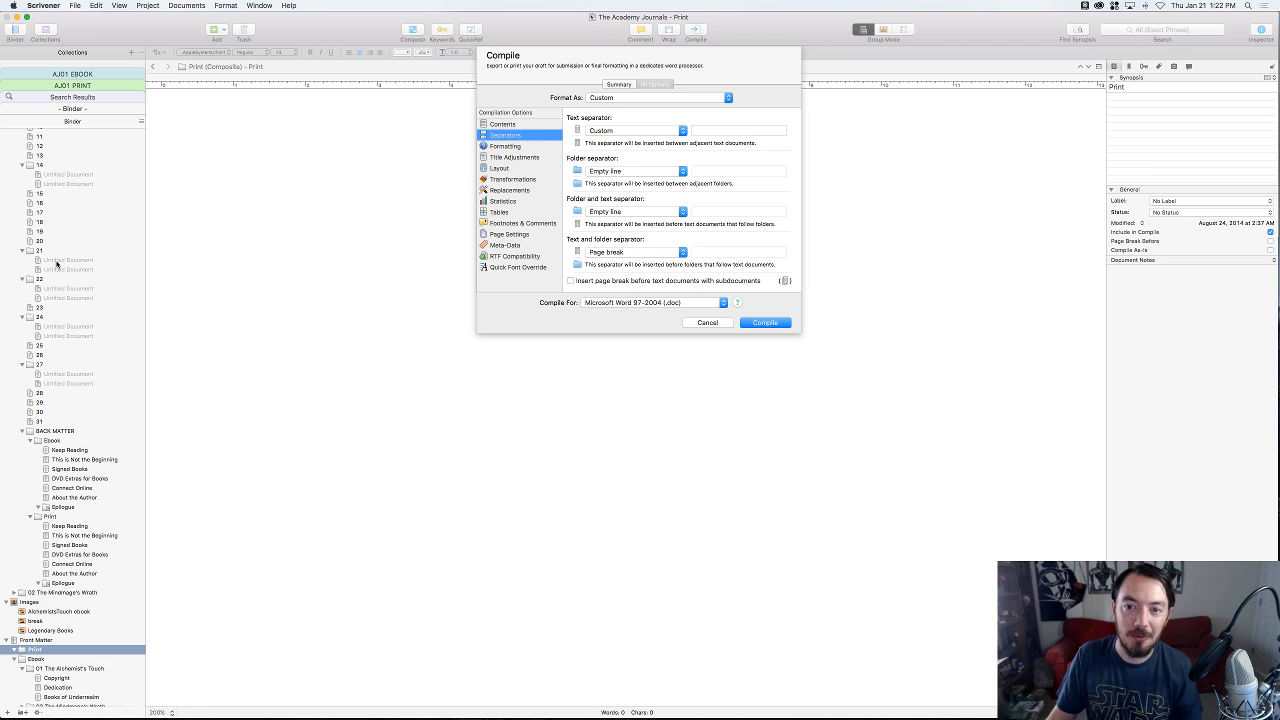
{"action": "left_click", "coordinate": [763, 324], "text": "alt"}
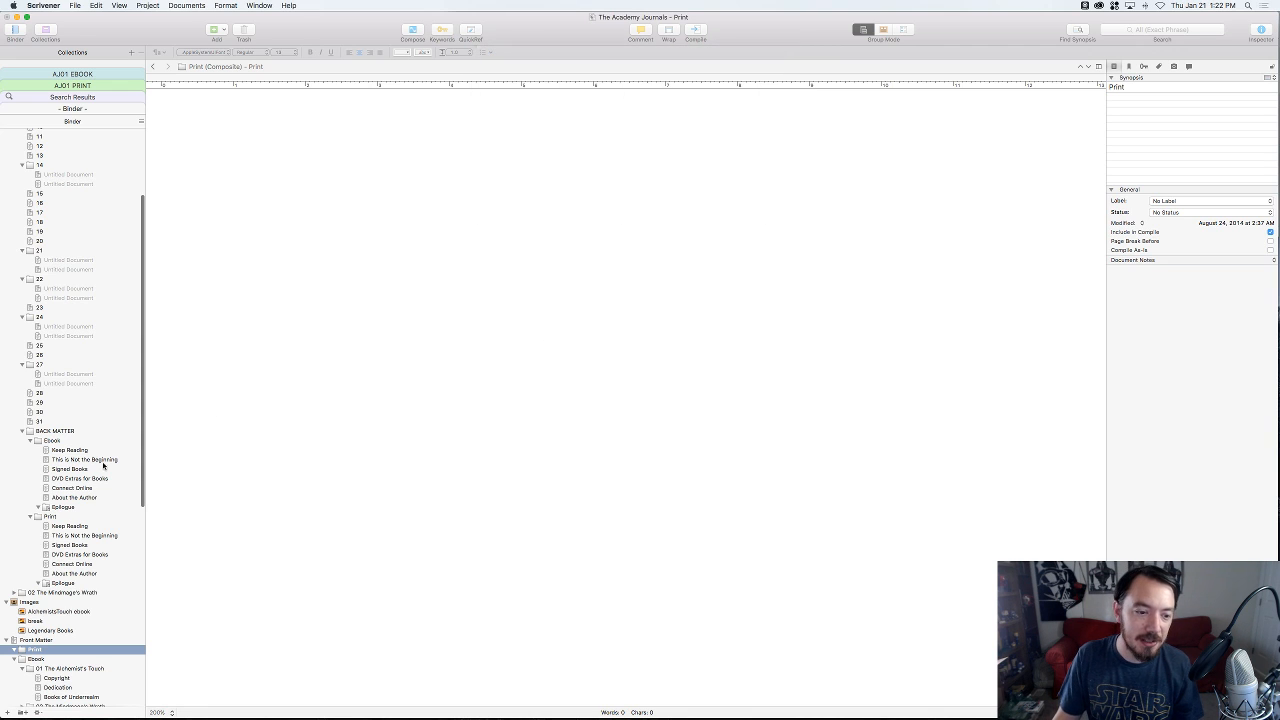
- Collapse the Research folder in the binder and open the break image in the Images folder
{"action": "scroll", "coordinate": [68, 462], "scroll_direction": "down", "scroll_amount": 5}
{"action": "scroll", "coordinate": [66, 466], "scroll_direction": "down", "scroll_amount": 5}
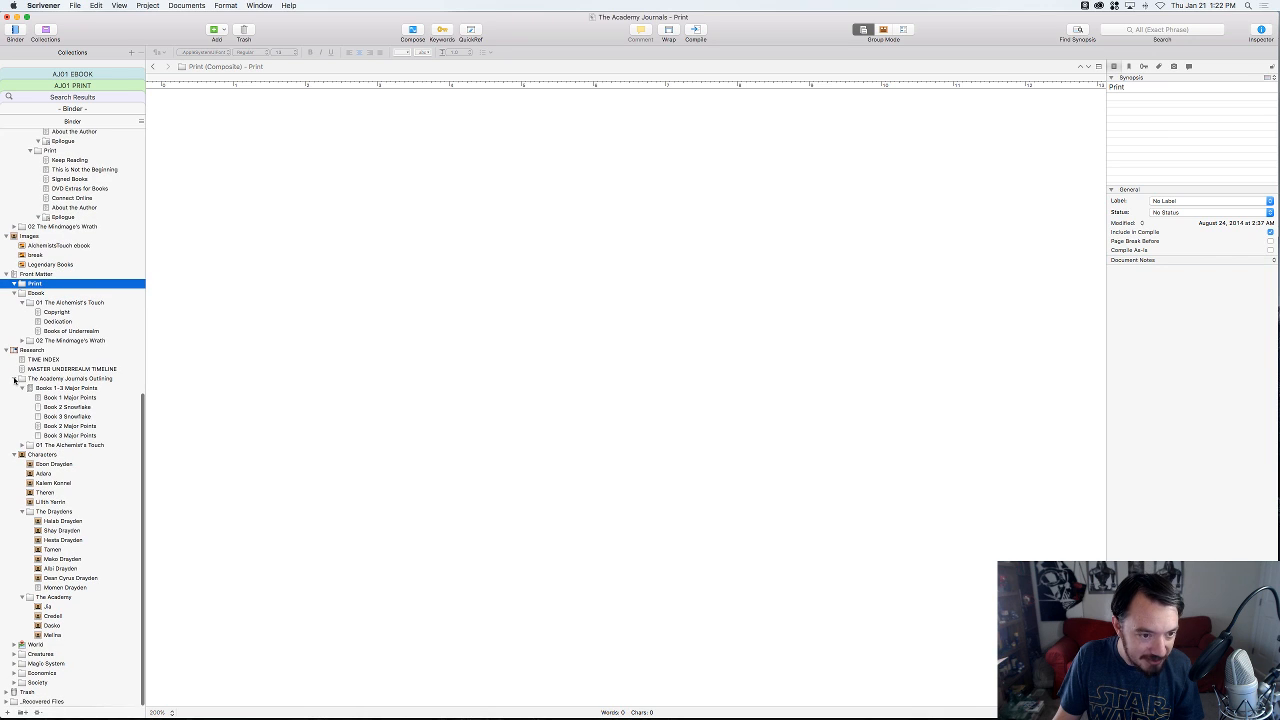
{"action": "left_click", "coordinate": [14, 379]}
{"action": "left_click", "coordinate": [6, 417]}
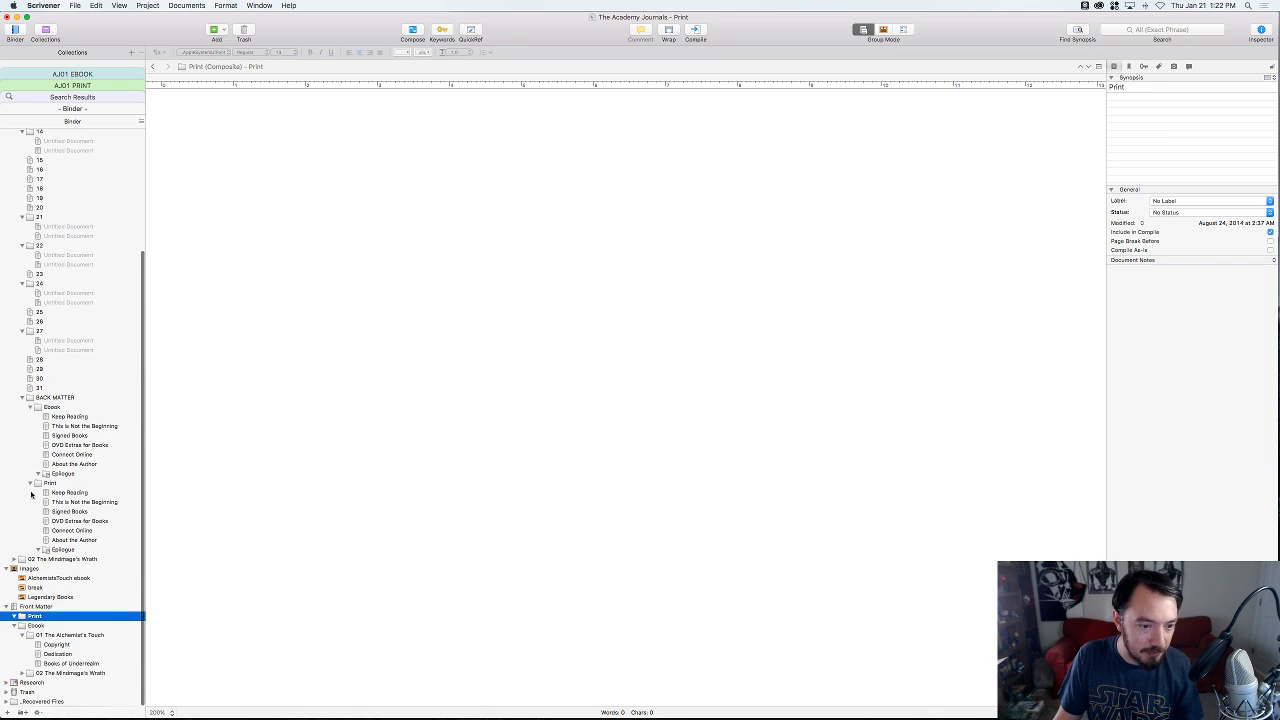
{"action": "left_click", "coordinate": [61, 588]}
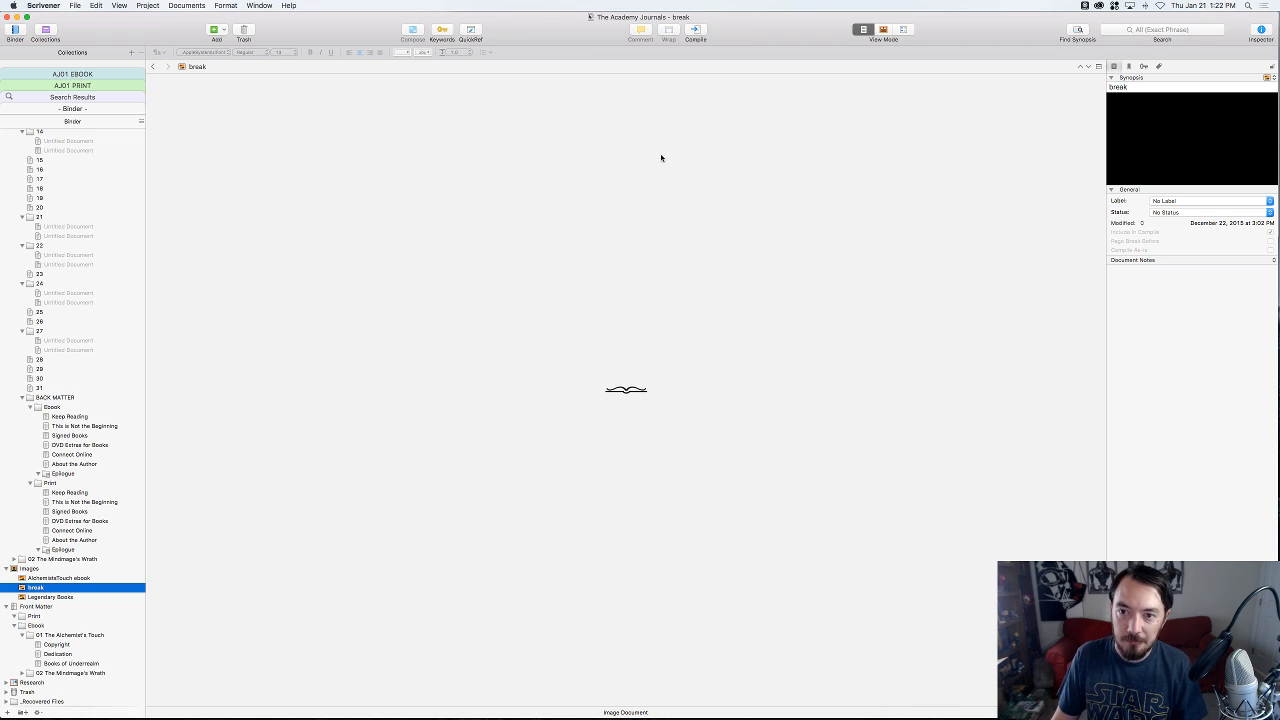
- Open chapter 17 and bring up the custom <$img:break> text separator in the compile settings
{"action": "scroll", "coordinate": [52, 262], "scroll_direction": "up", "scroll_amount": 3}
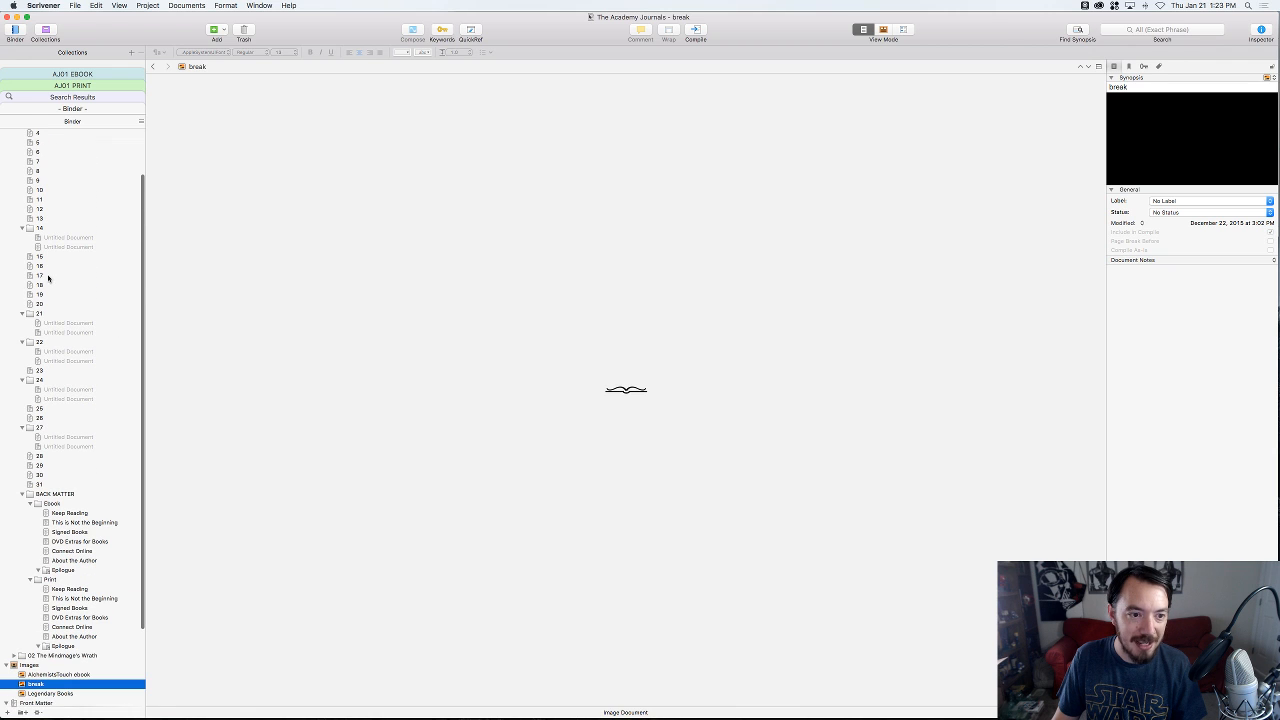
{"action": "left_click", "coordinate": [48, 277]}
{"action": "key", "text": "super+alt+e"}
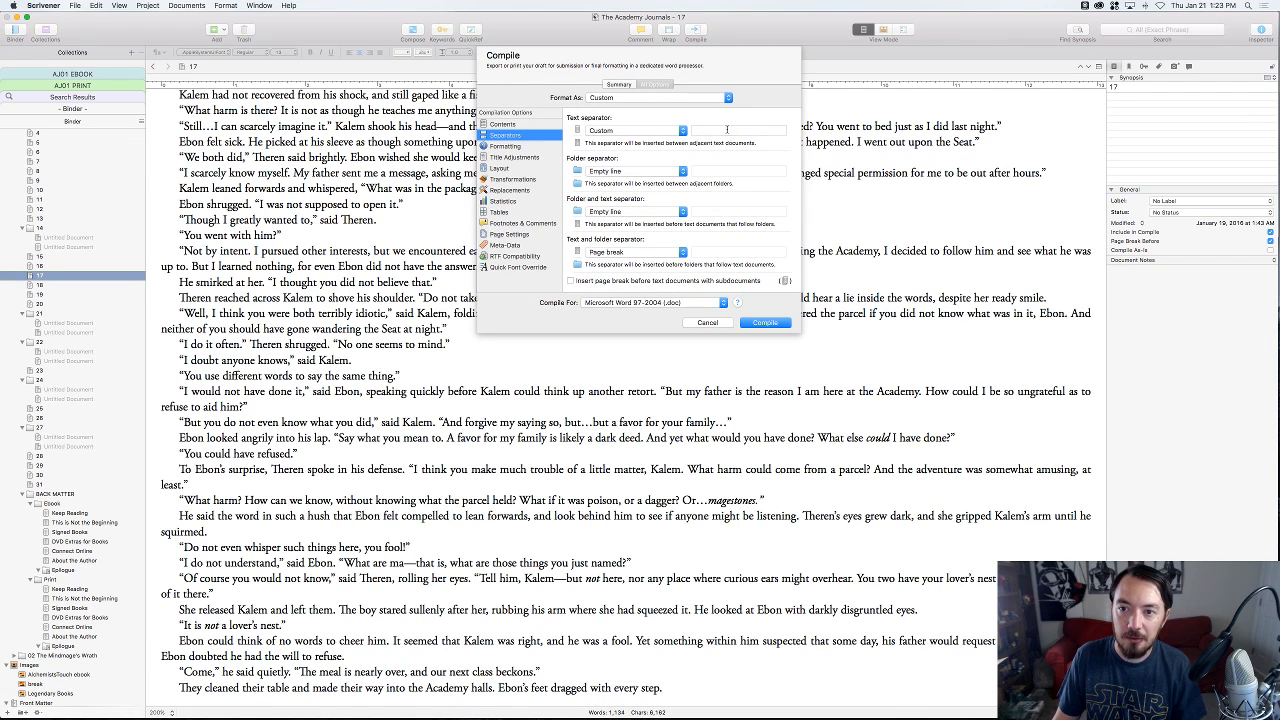
{"action": "type", "text": "<$img:break>"}
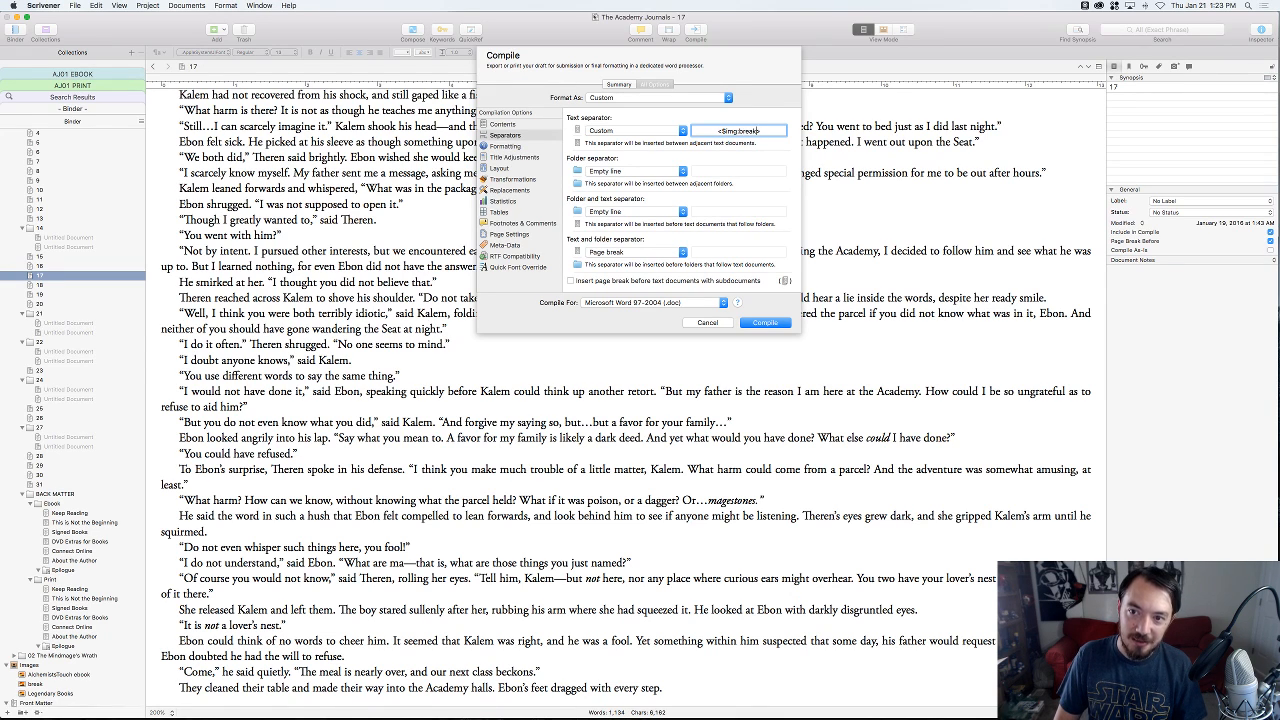
- Try clearing the custom text separator and undo each deletion
{"action": "key", "text": "super+a"}
{"action": "key", "text": "BackSpace"}
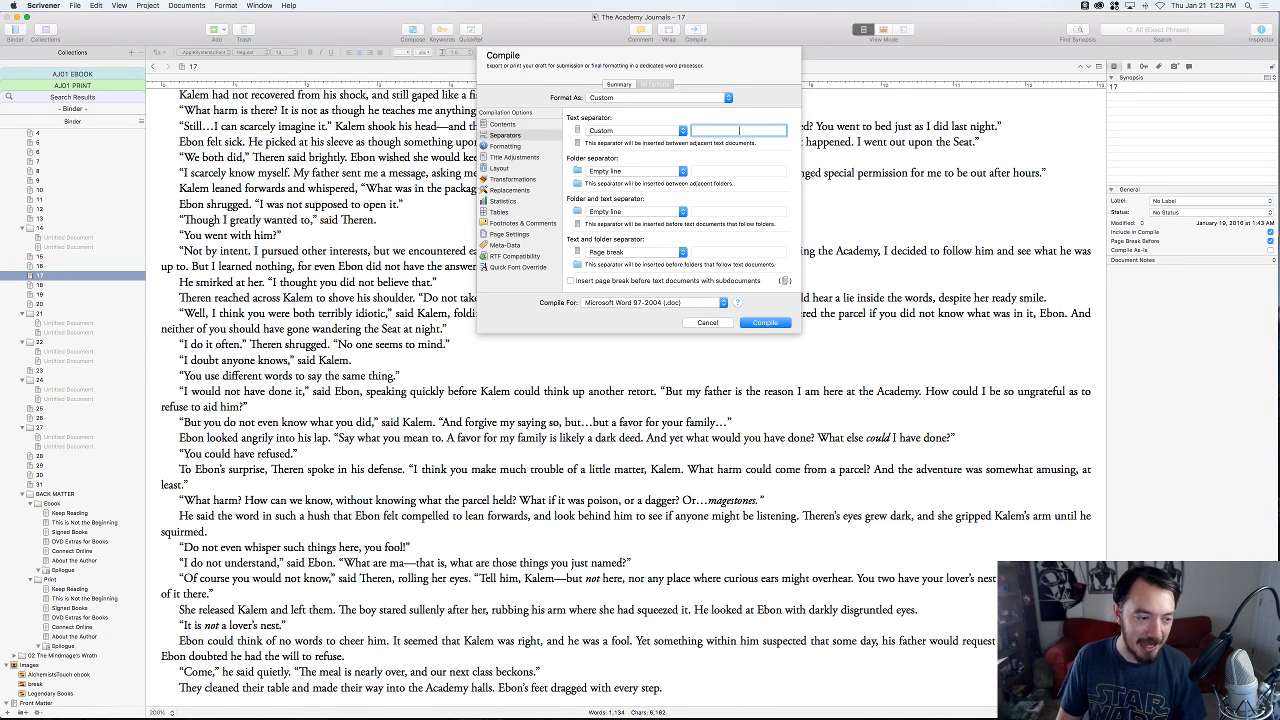
{"action": "key", "text": "super+z"}
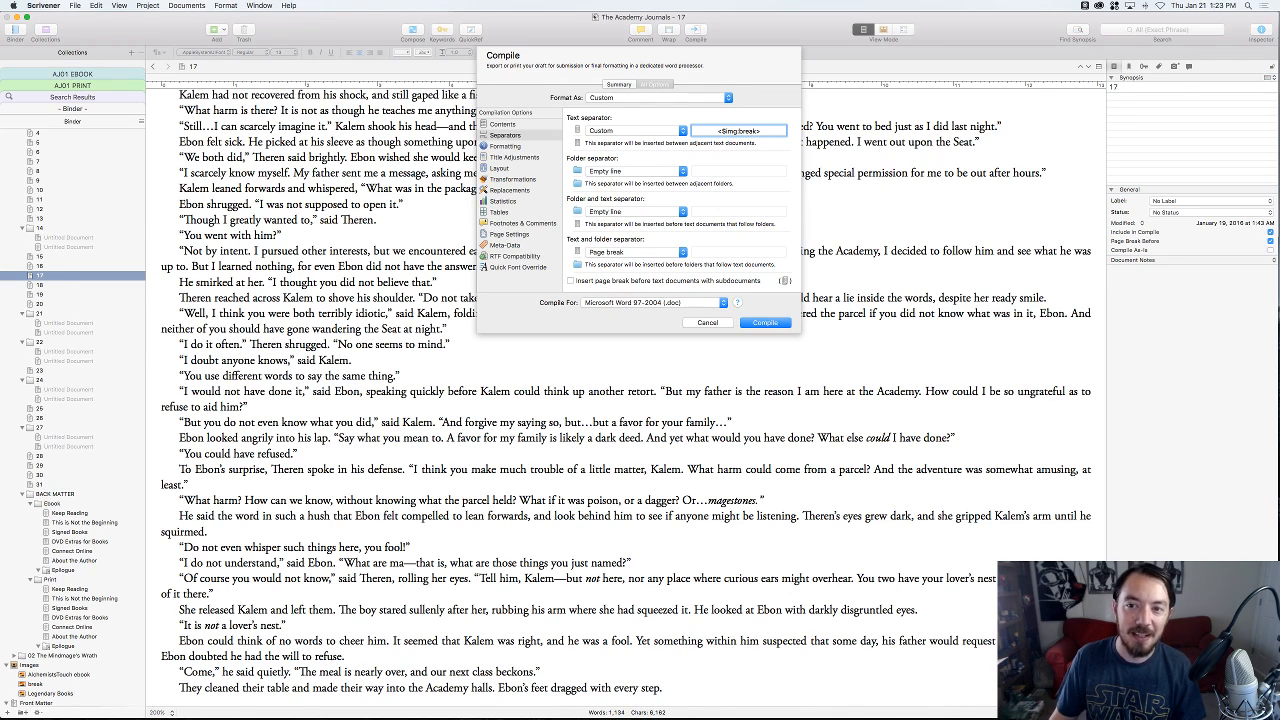
{"action": "key", "text": "super+a"}
{"action": "key", "text": "super+Tab"}
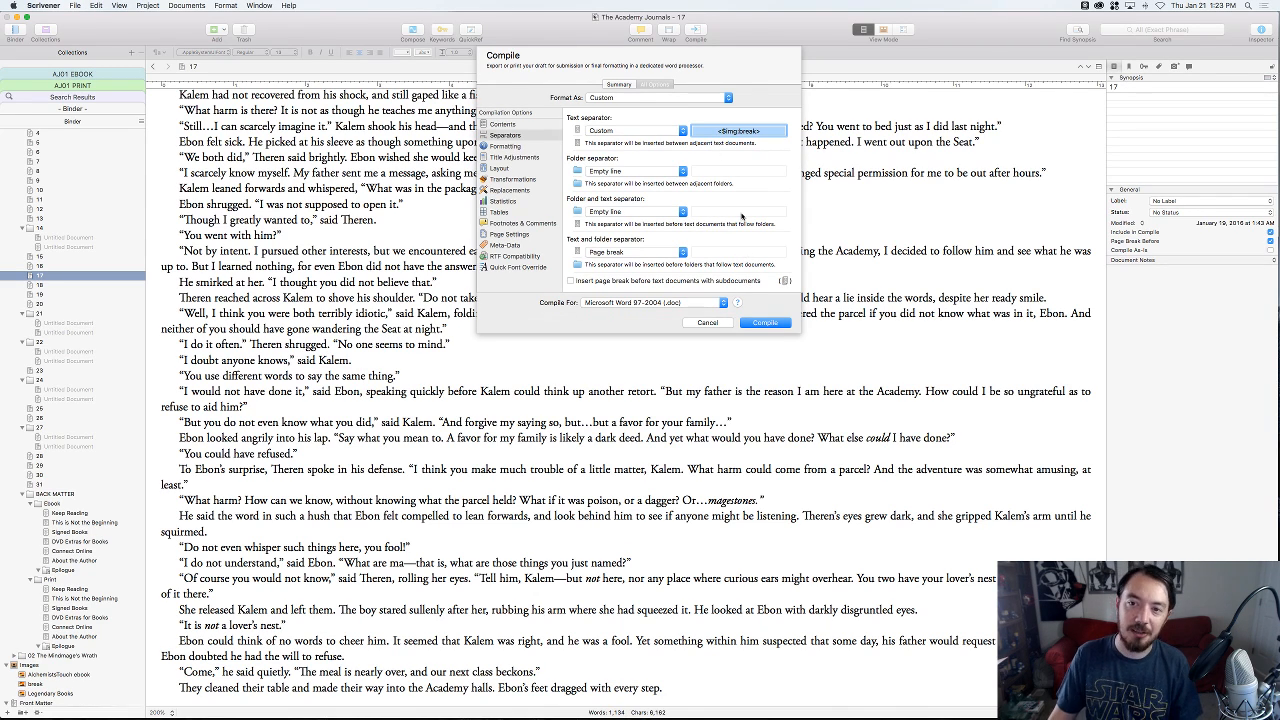
{"action": "key", "text": "BackSpace"}
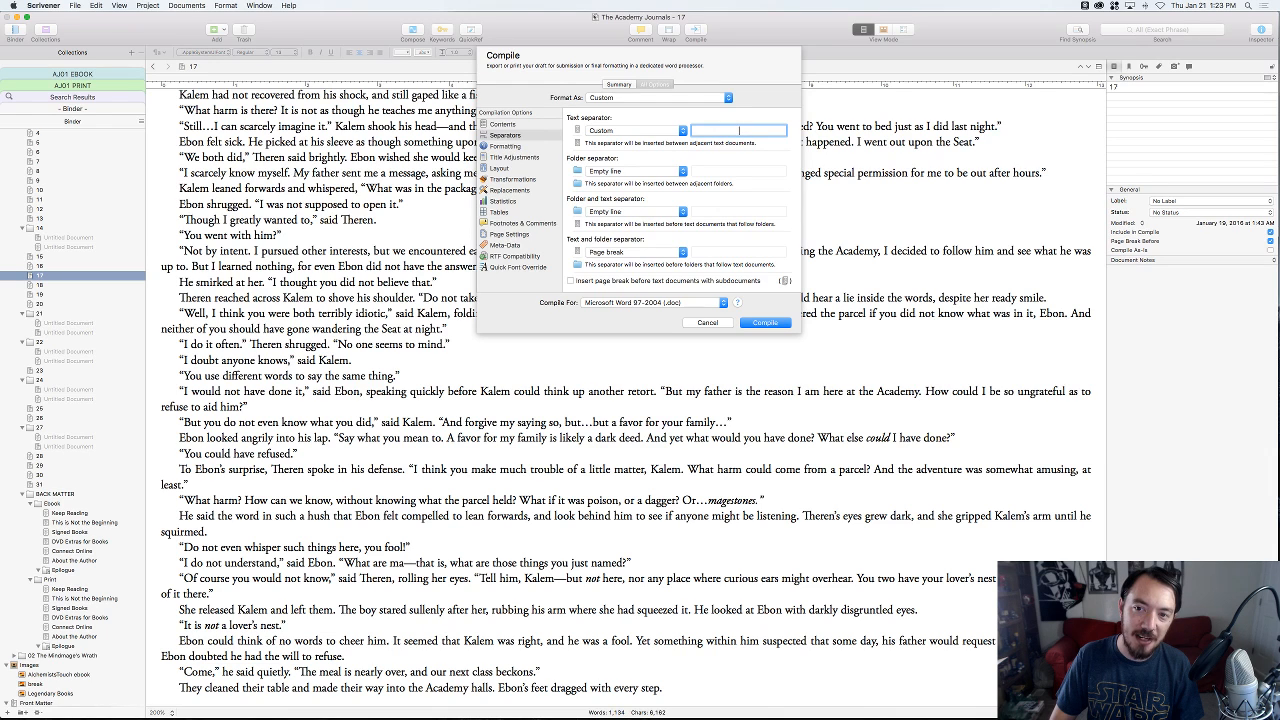
{"action": "key", "text": "super+z"}
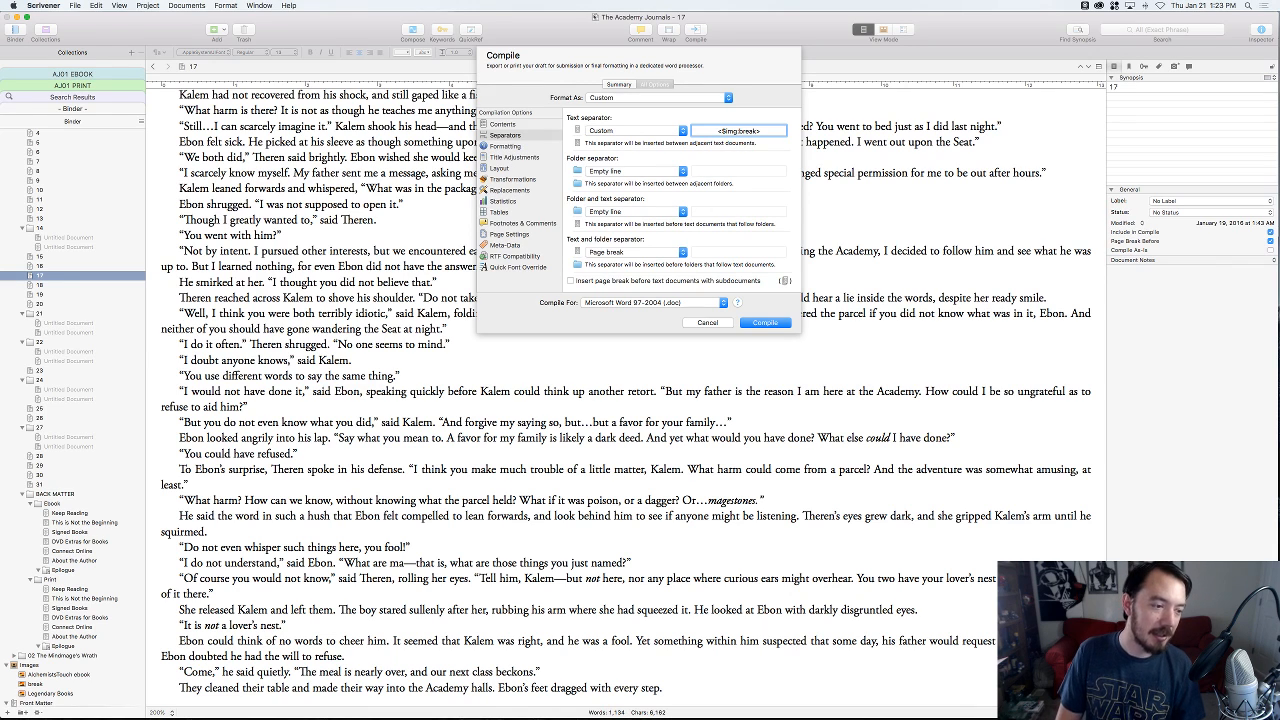
- Go through the lines of the custom text separator to check the blank lines around <$img:break>
{"action": "key", "text": "alt"}
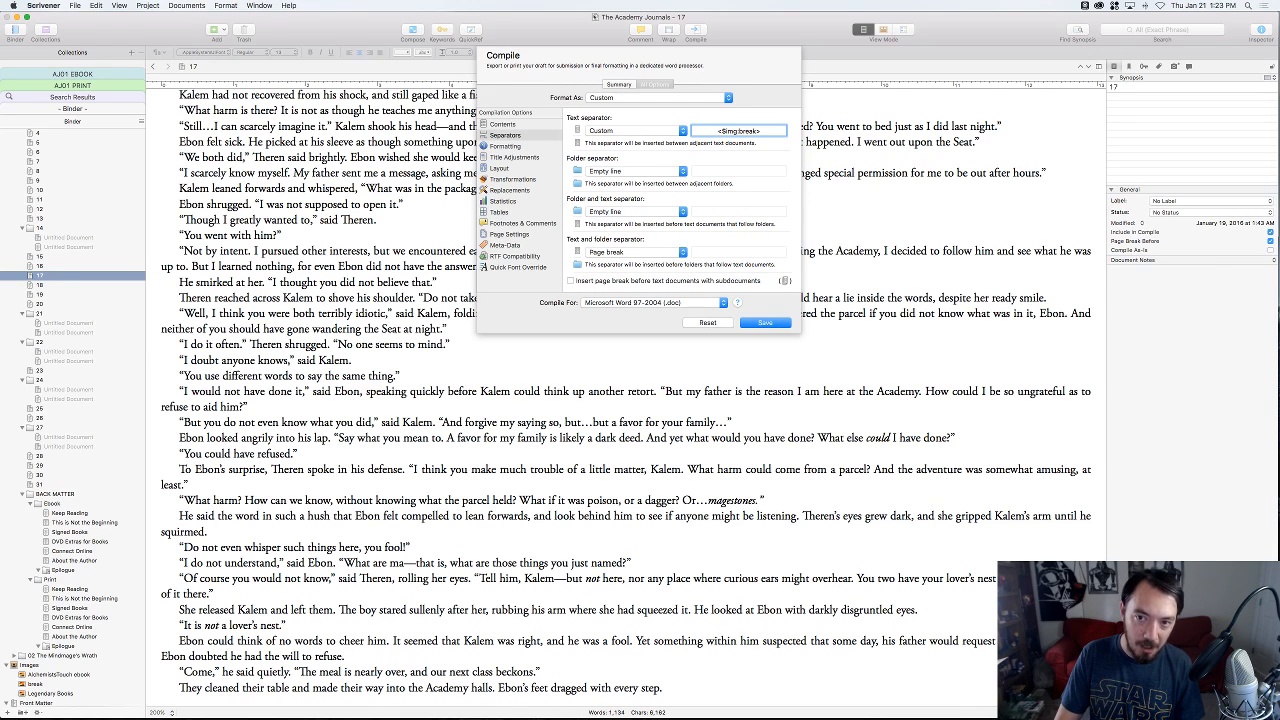
{"action": "key", "text": "Up"}
{"action": "key", "text": "Down"}
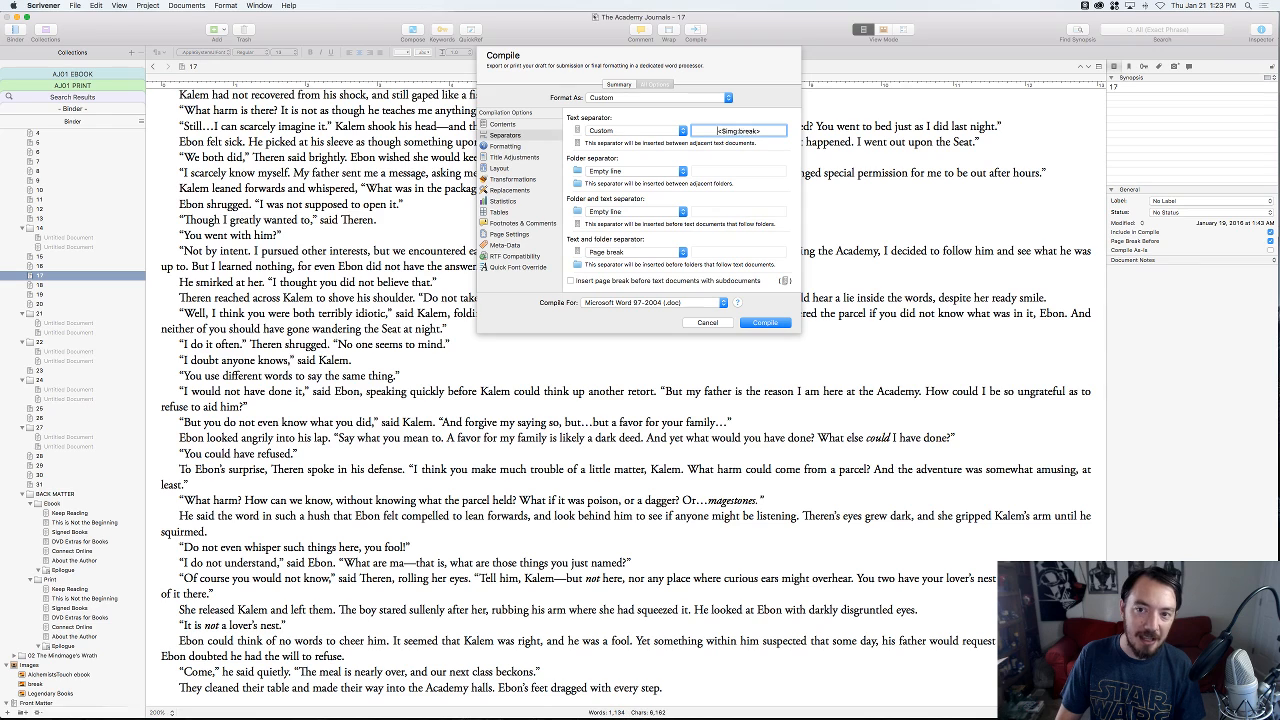
{"action": "key", "text": "Up"}
{"action": "key", "text": "Down"}
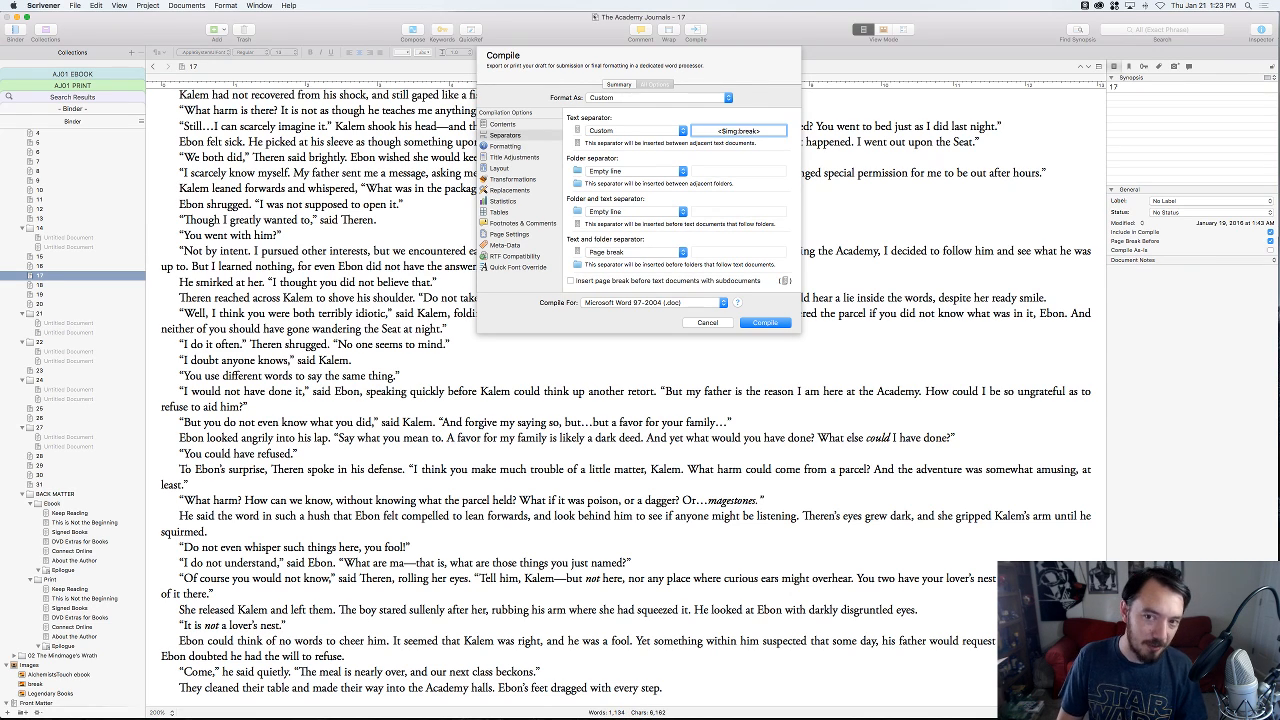
{"action": "key", "text": "Up"}
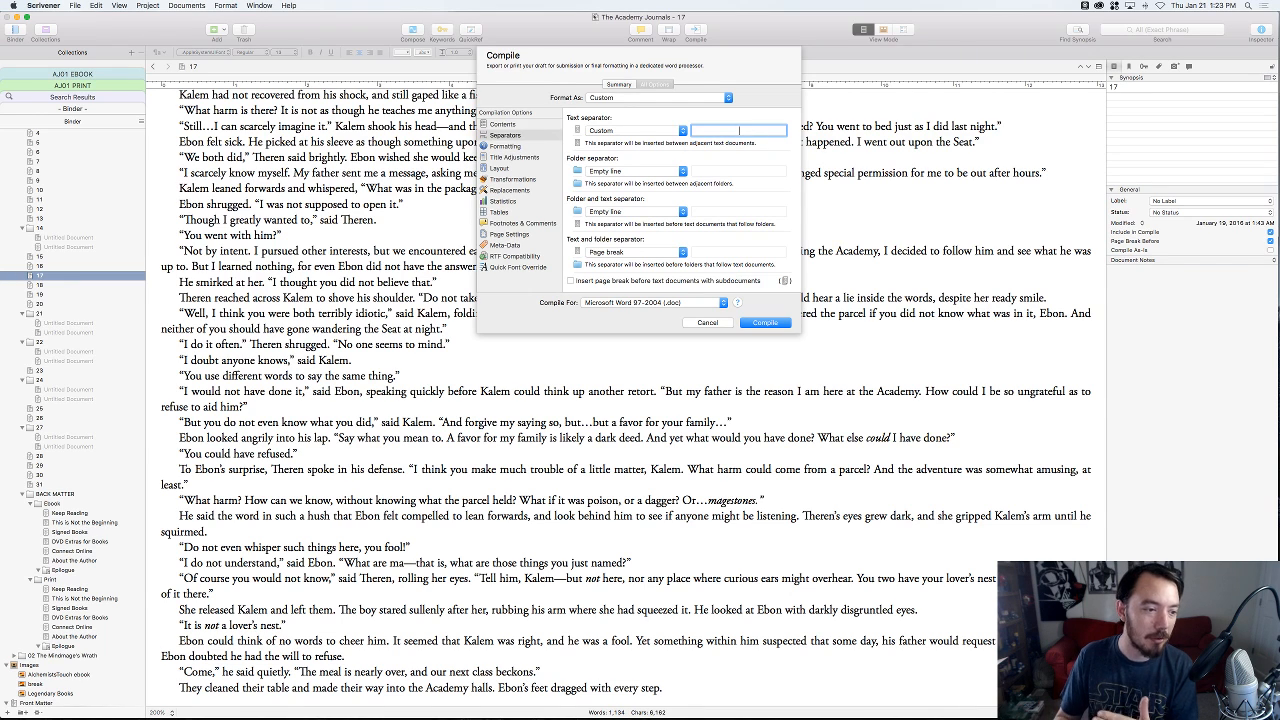
- Review the compile formatting of each folder and text level, checking which binder documents and title layout each level applies to
{"action": "left_click", "coordinate": [517, 148]}
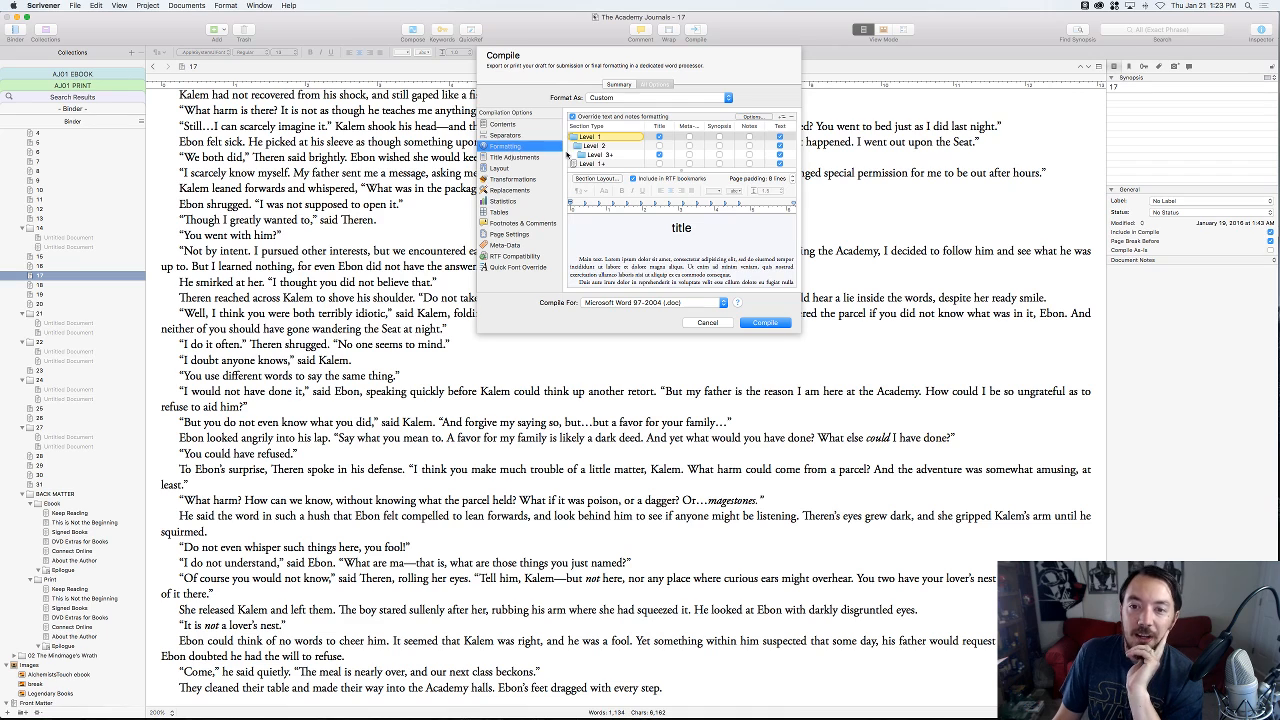
{"action": "left_click", "coordinate": [600, 147]}
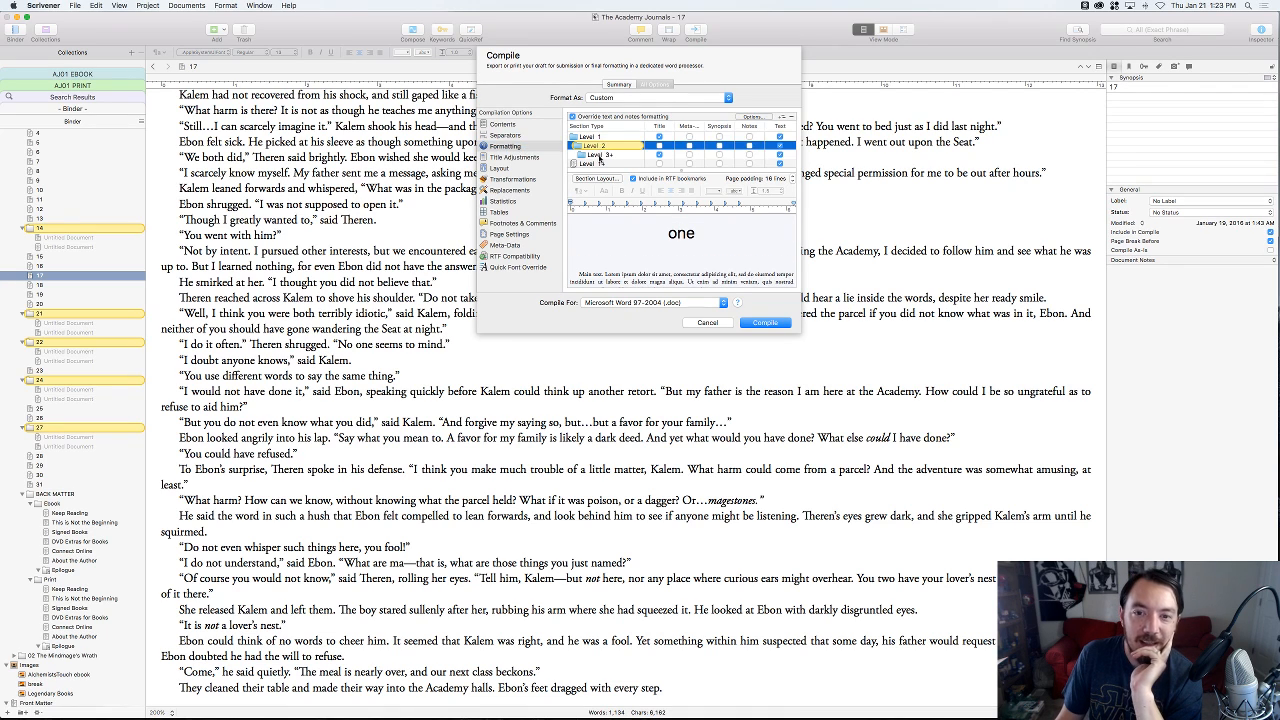
{"action": "left_click", "coordinate": [599, 155]}
{"action": "left_click", "coordinate": [597, 148]}
{"action": "left_click", "coordinate": [594, 138]}
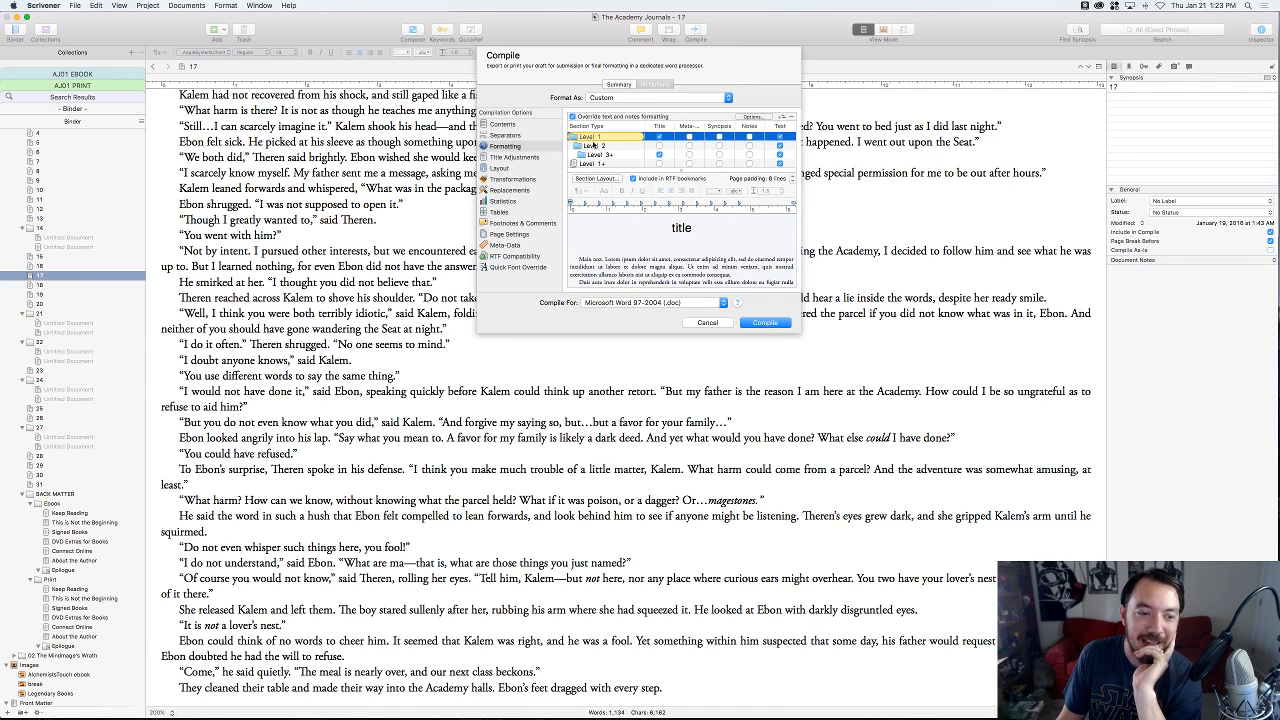
{"action": "left_click", "coordinate": [596, 147]}
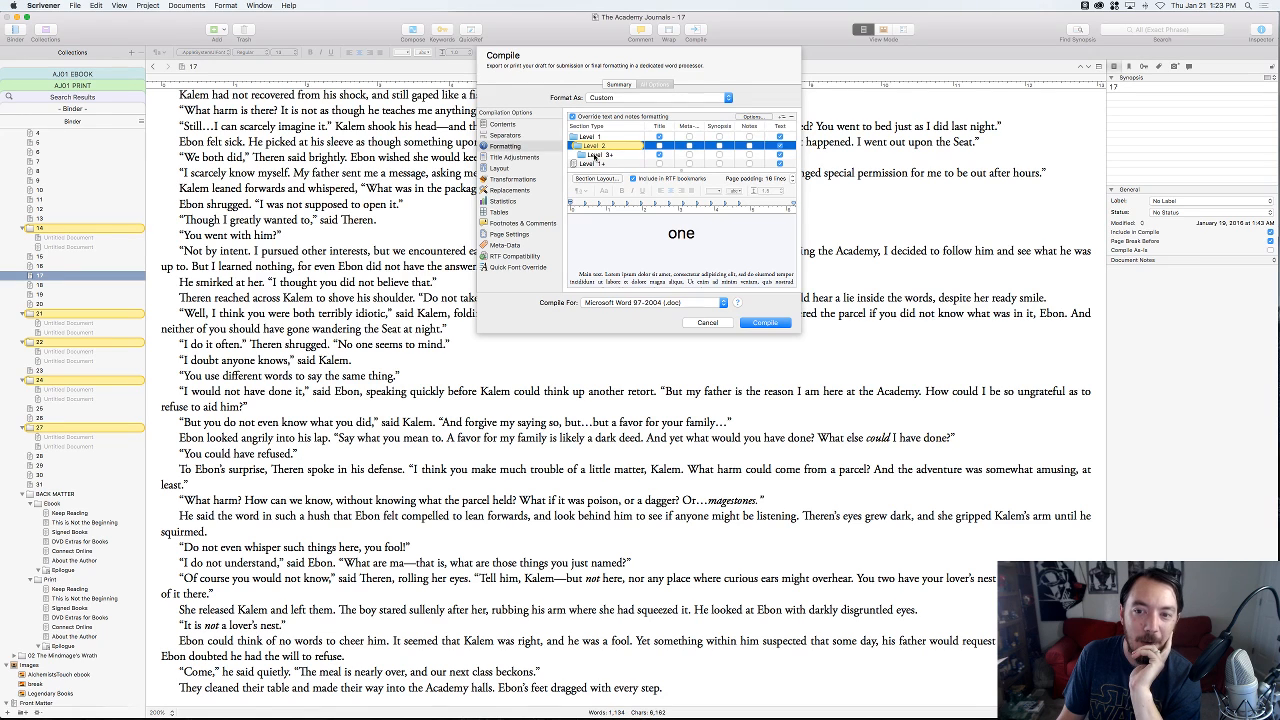
{"action": "left_click", "coordinate": [596, 154]}
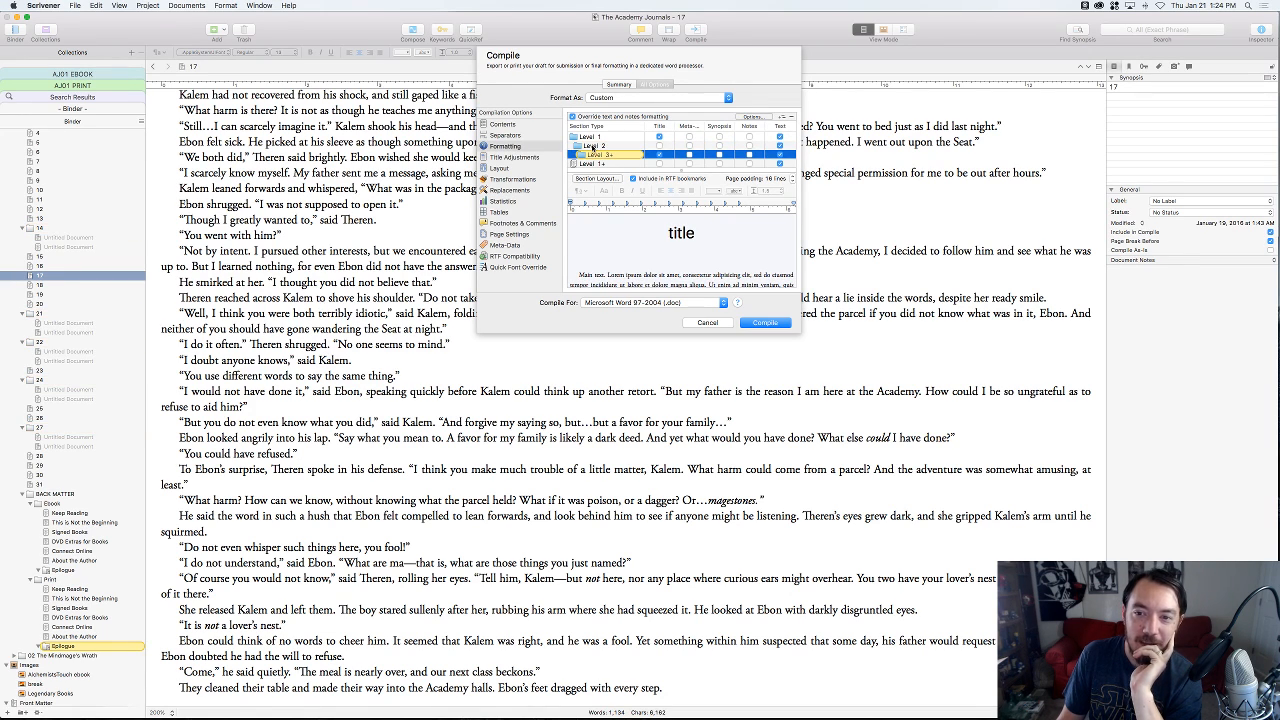
{"action": "left_click", "coordinate": [593, 146]}
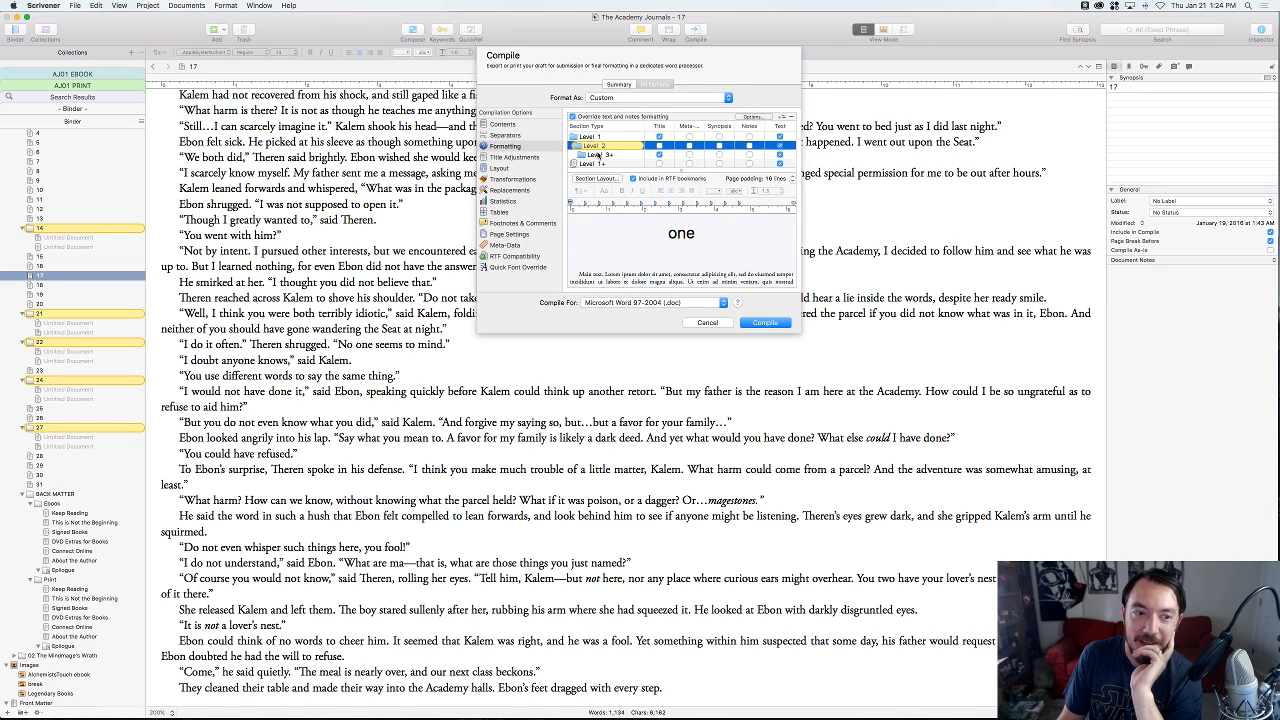
{"action": "left_click", "coordinate": [598, 155]}
{"action": "scroll", "coordinate": [598, 154], "scroll_direction": "down", "scroll_amount": 2}
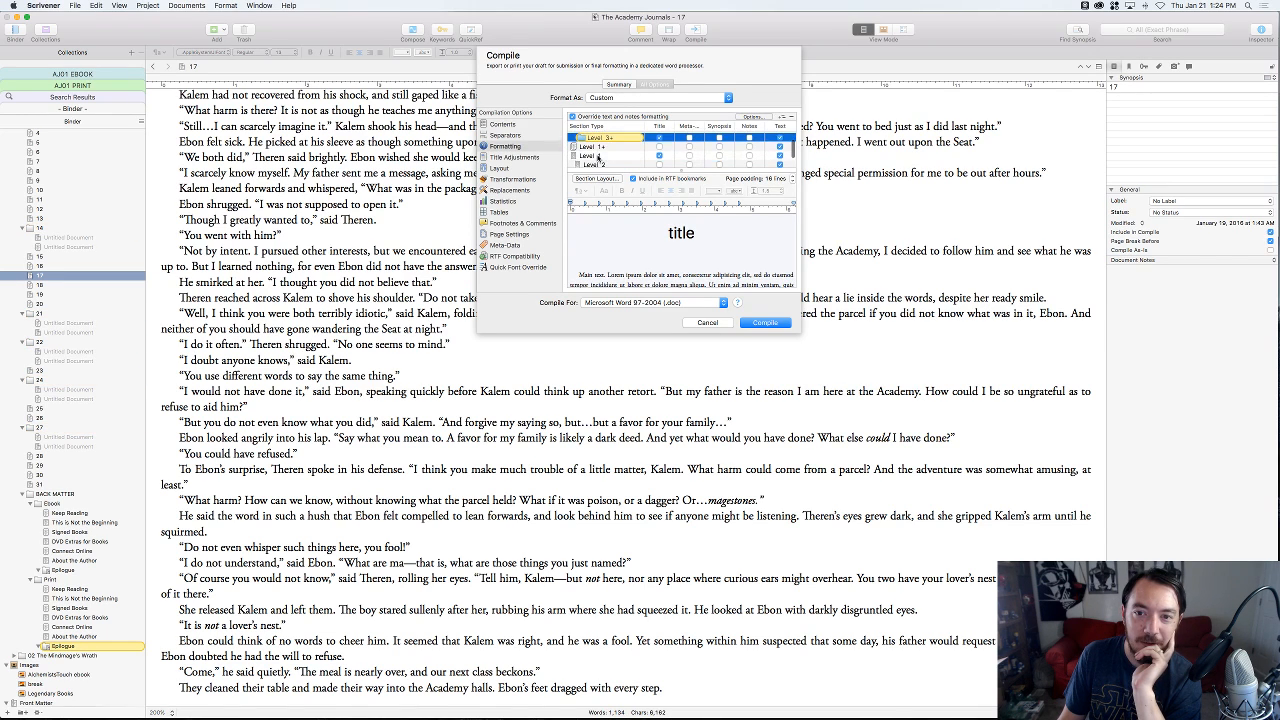
{"action": "left_click", "coordinate": [596, 146]}
{"action": "left_click", "coordinate": [594, 152]}
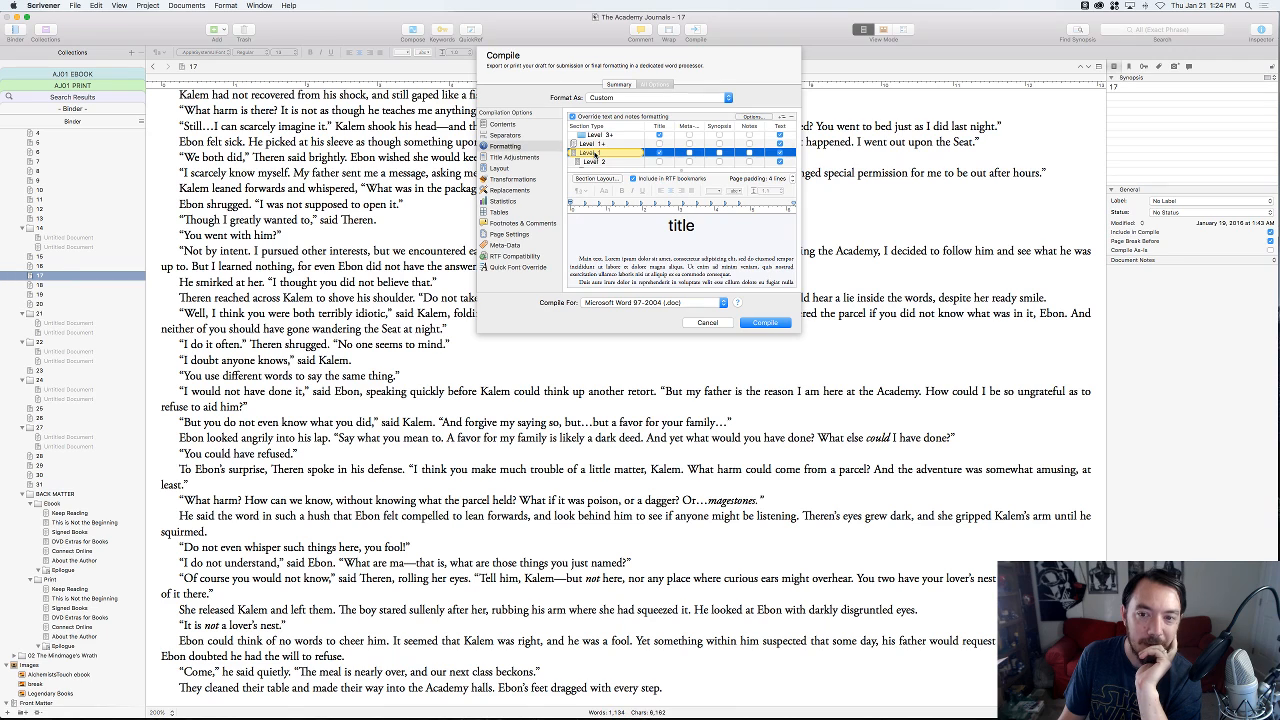
{"action": "left_click", "coordinate": [594, 161]}
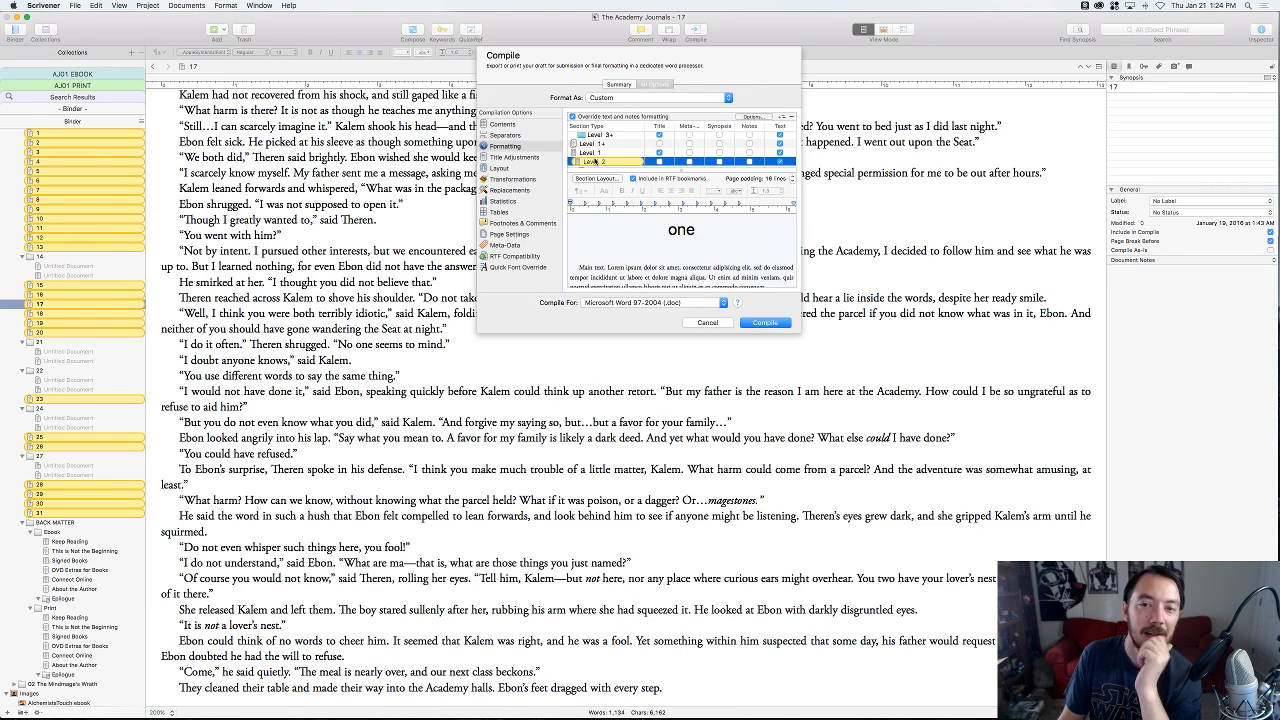
{"action": "scroll", "coordinate": [594, 158], "scroll_direction": "up", "scroll_amount": 2}
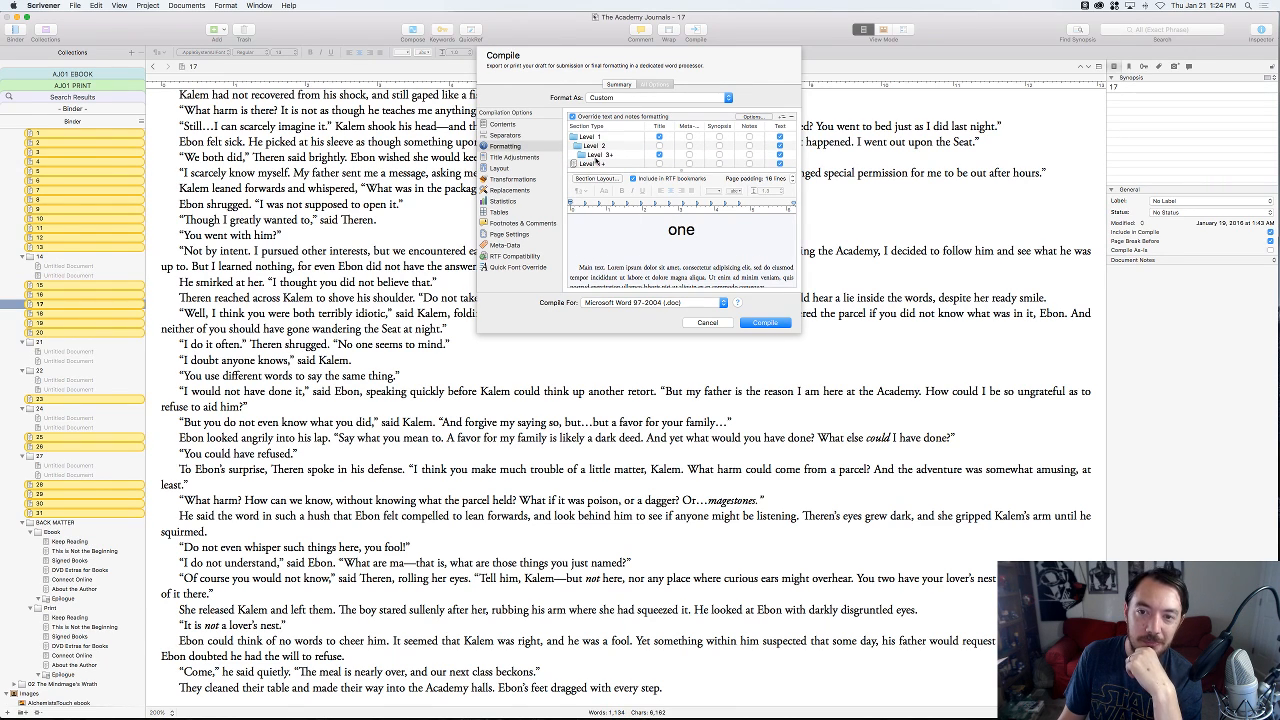
- Compare the title layout and page padding of folder Levels 1, 2 and 3+ and the binder documents each level covers
{"action": "left_click", "coordinate": [591, 146]}
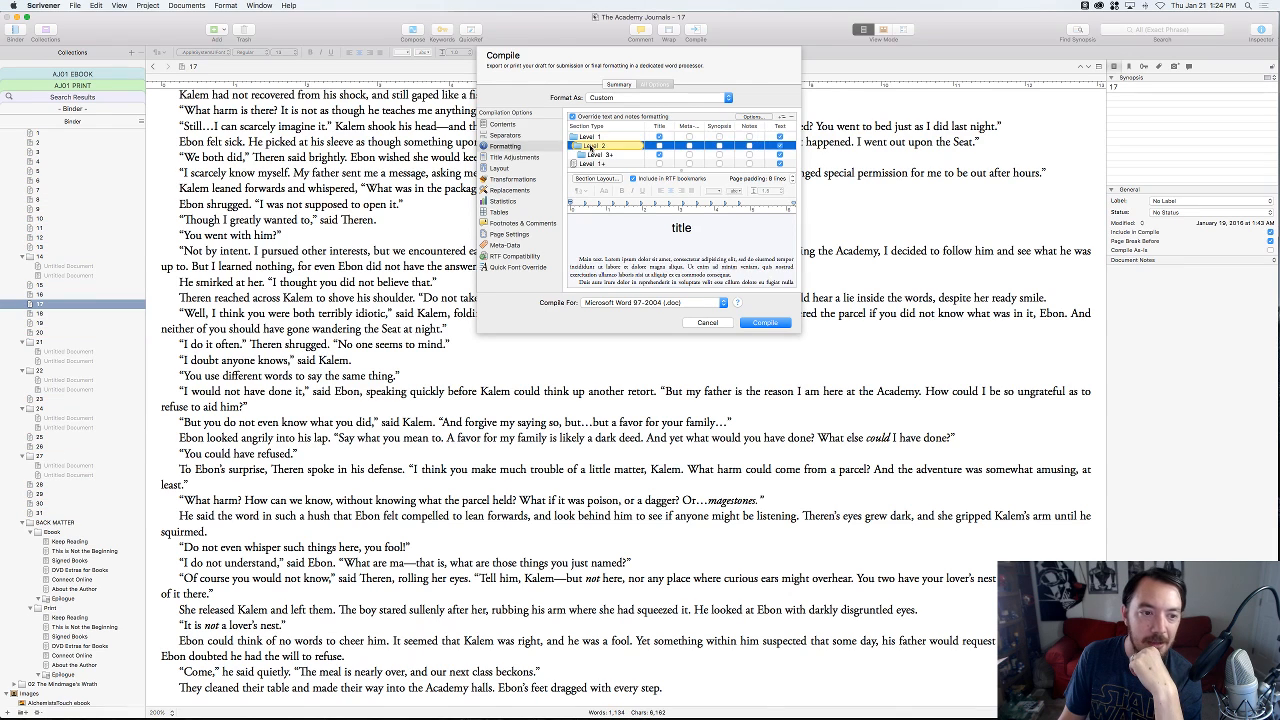
{"action": "left_click", "coordinate": [589, 137]}
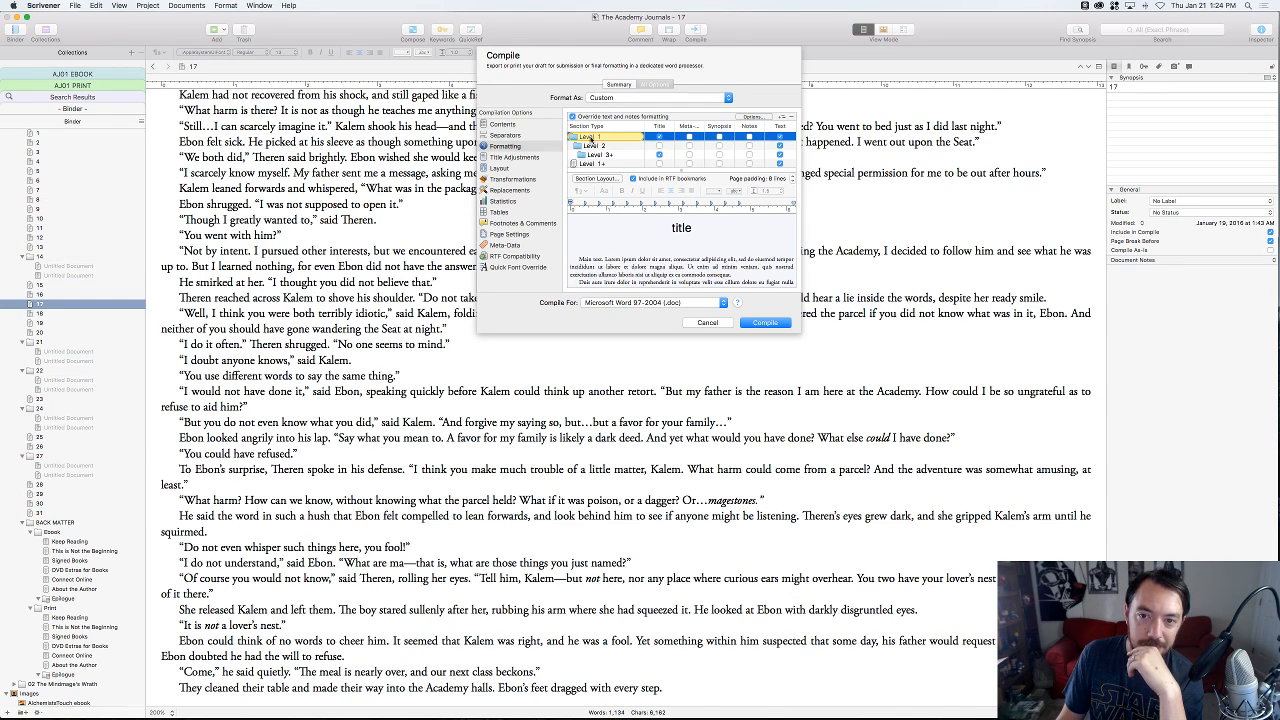
{"action": "left_click", "coordinate": [591, 146]}
{"action": "left_click", "coordinate": [593, 155]}
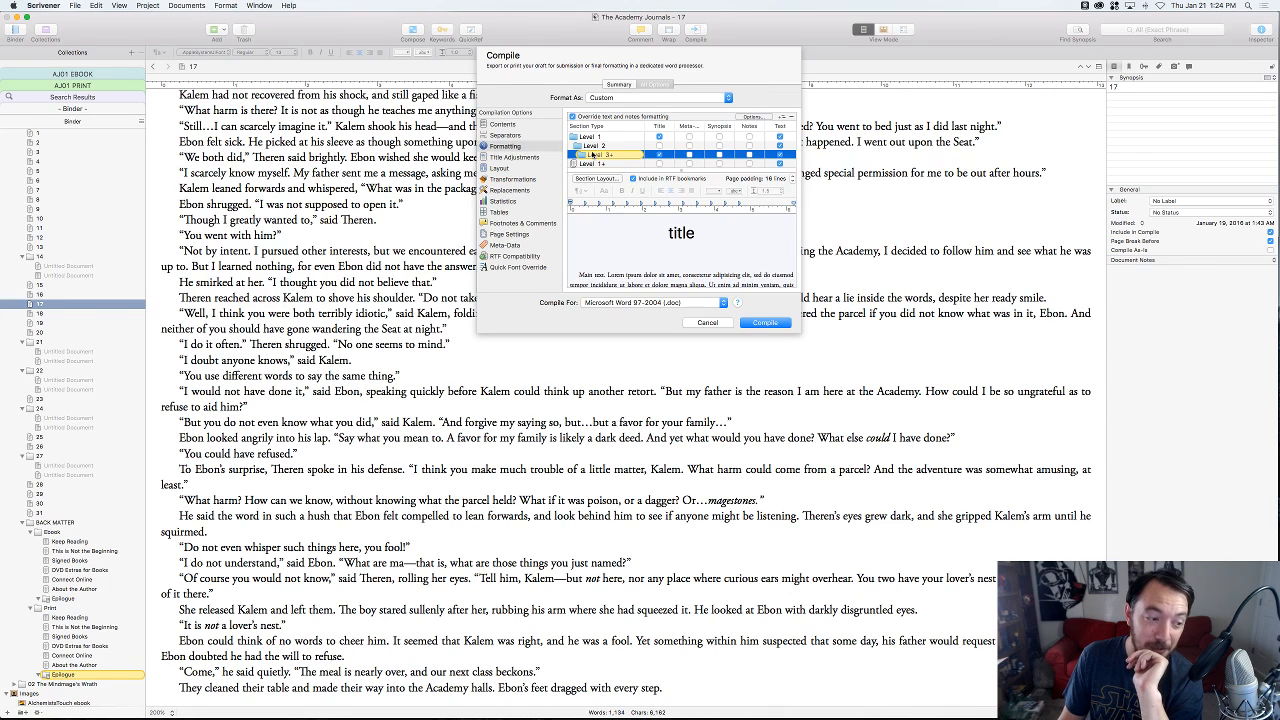
{"action": "scroll", "coordinate": [593, 152], "scroll_direction": "down", "scroll_amount": 3}
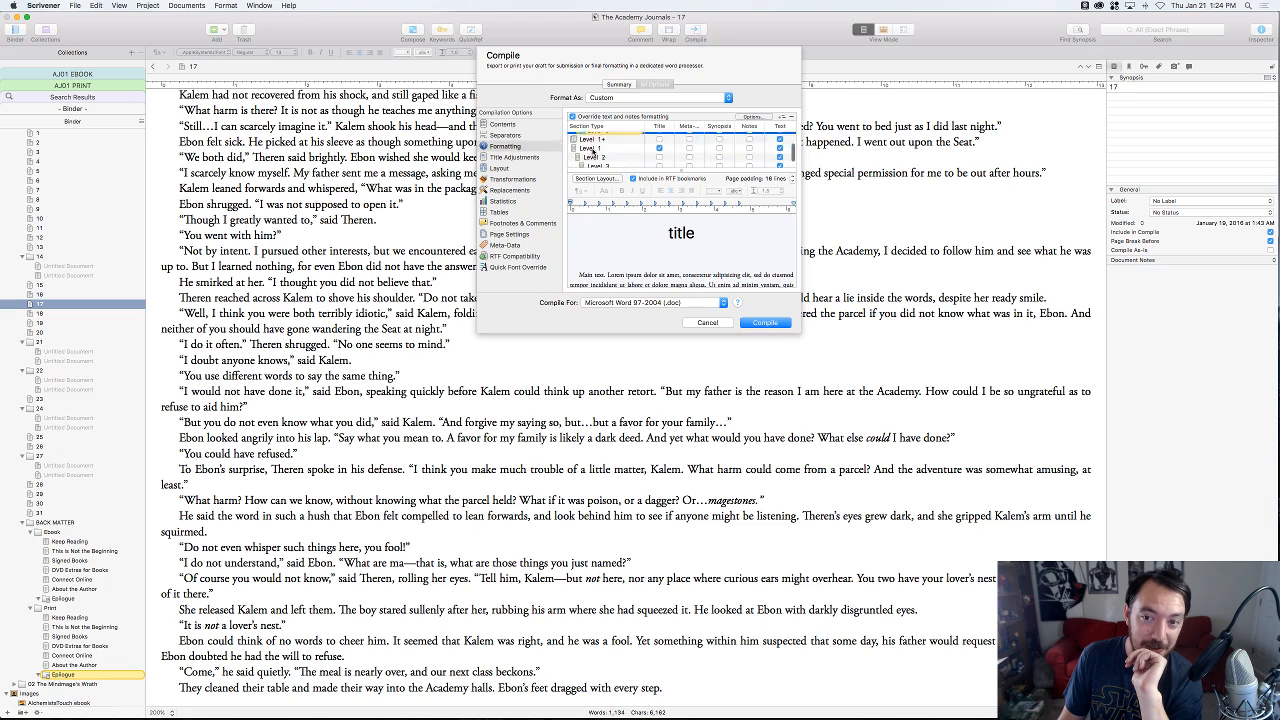
{"action": "scroll", "coordinate": [593, 152], "scroll_direction": "up", "scroll_amount": 3}
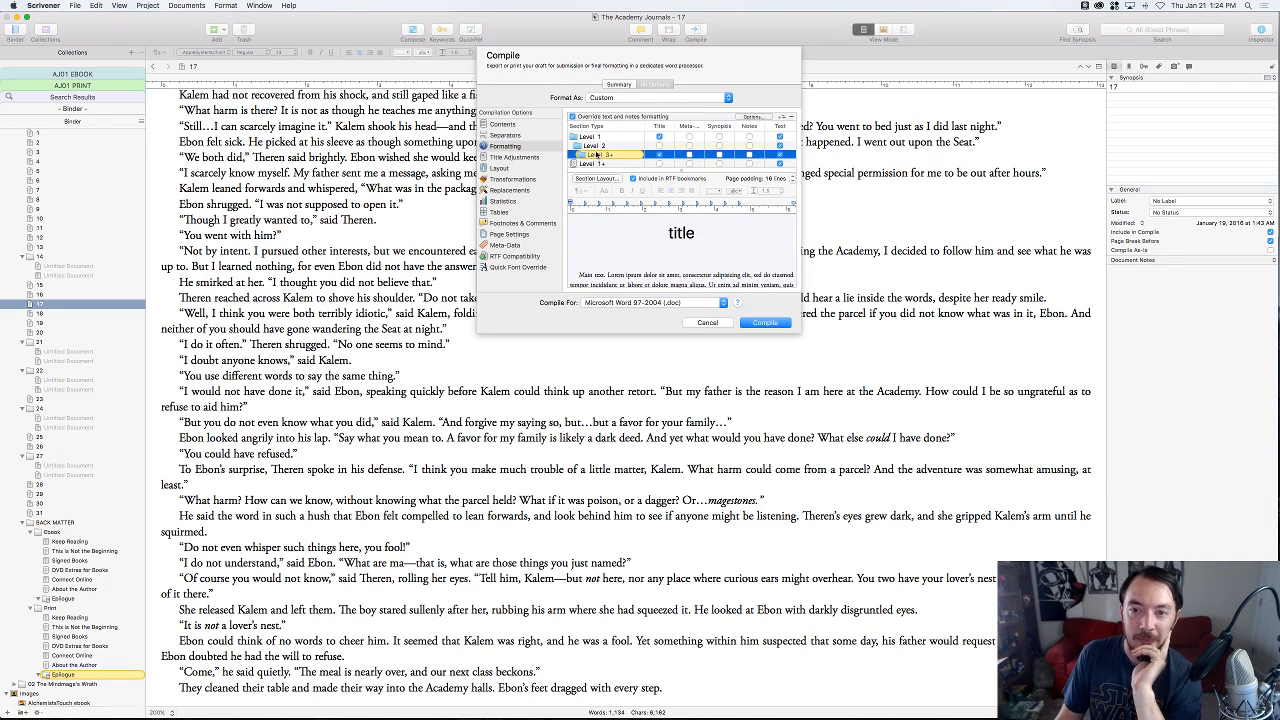
{"action": "left_click", "coordinate": [591, 137]}
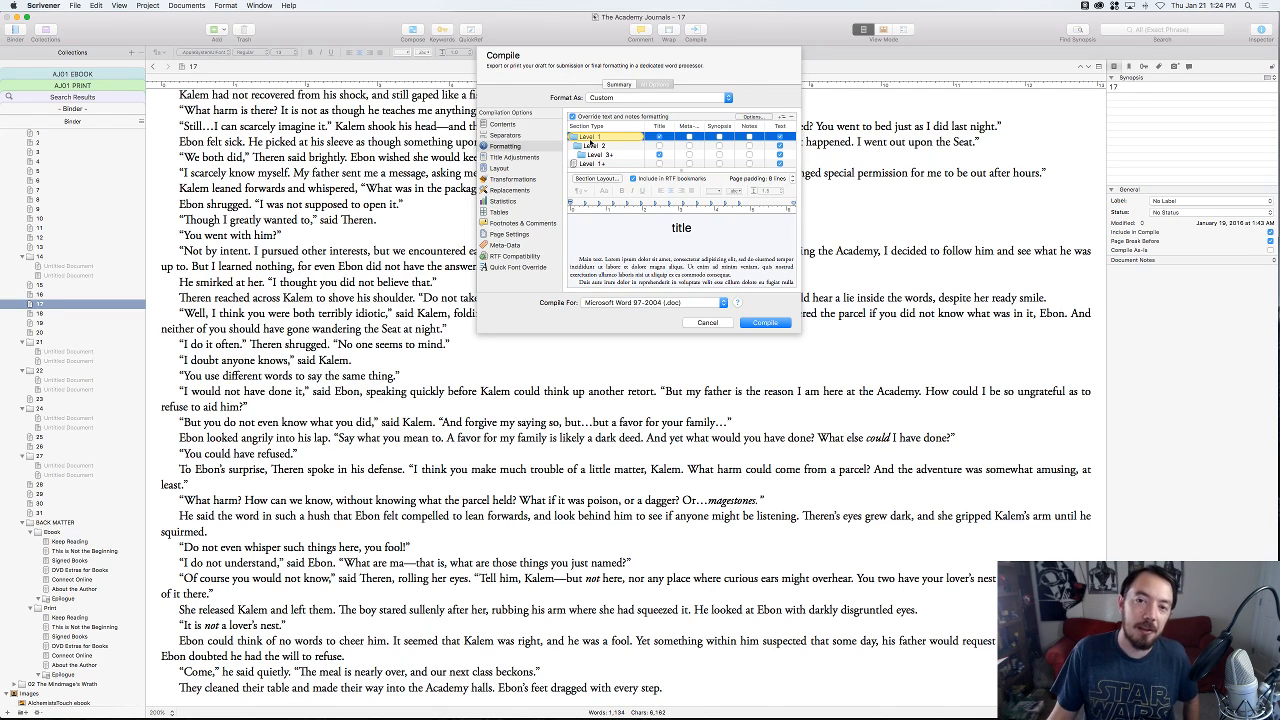
{"action": "left_click", "coordinate": [591, 146]}
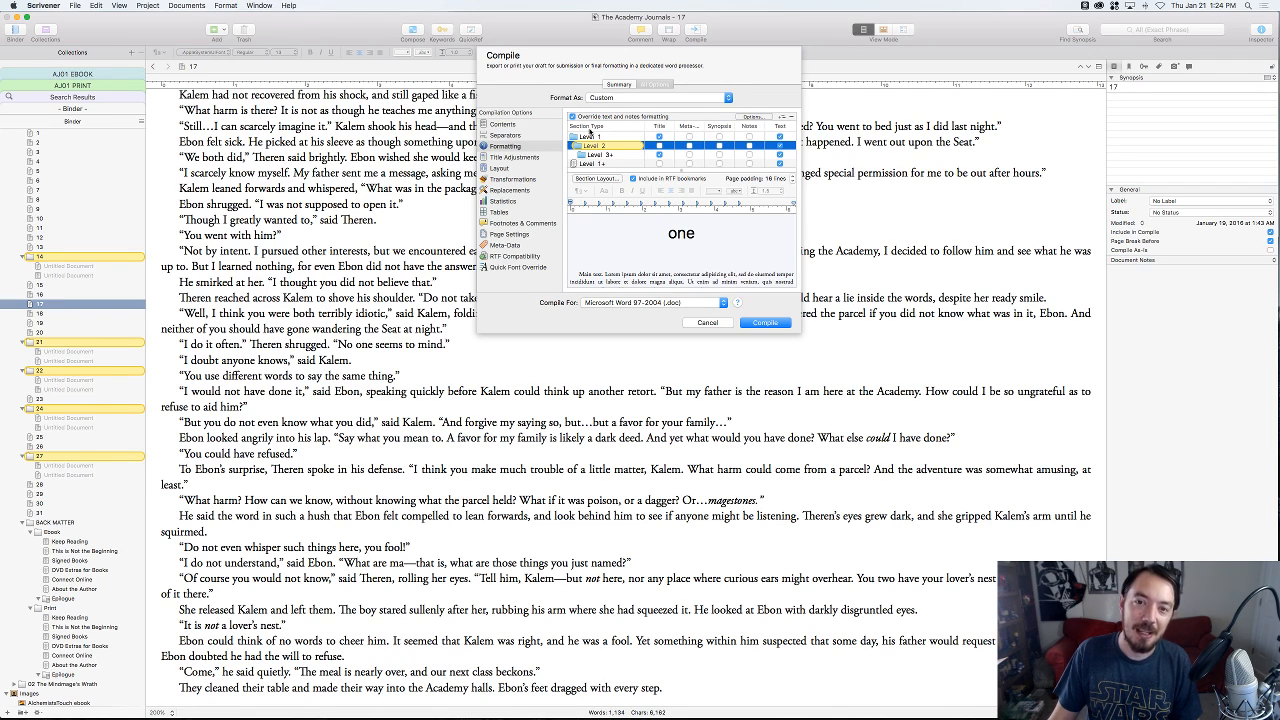
{"action": "left_click", "coordinate": [589, 136]}
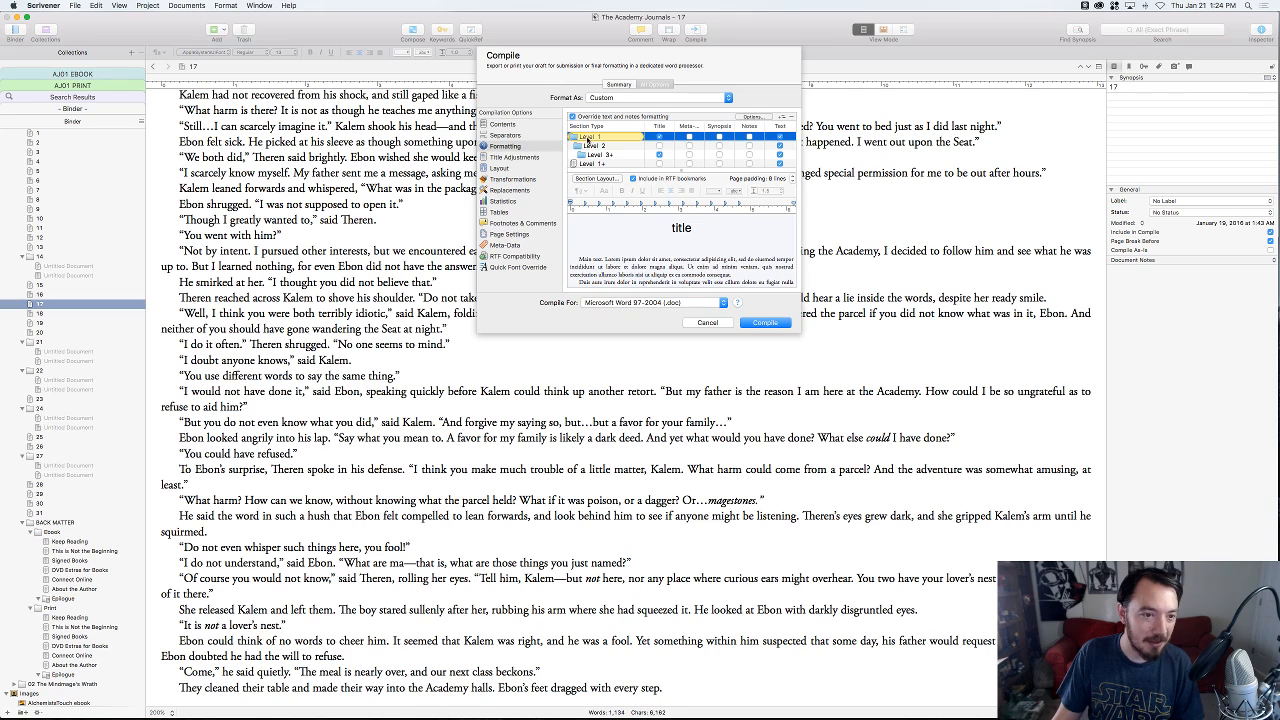
{"action": "left_click", "coordinate": [590, 146]}
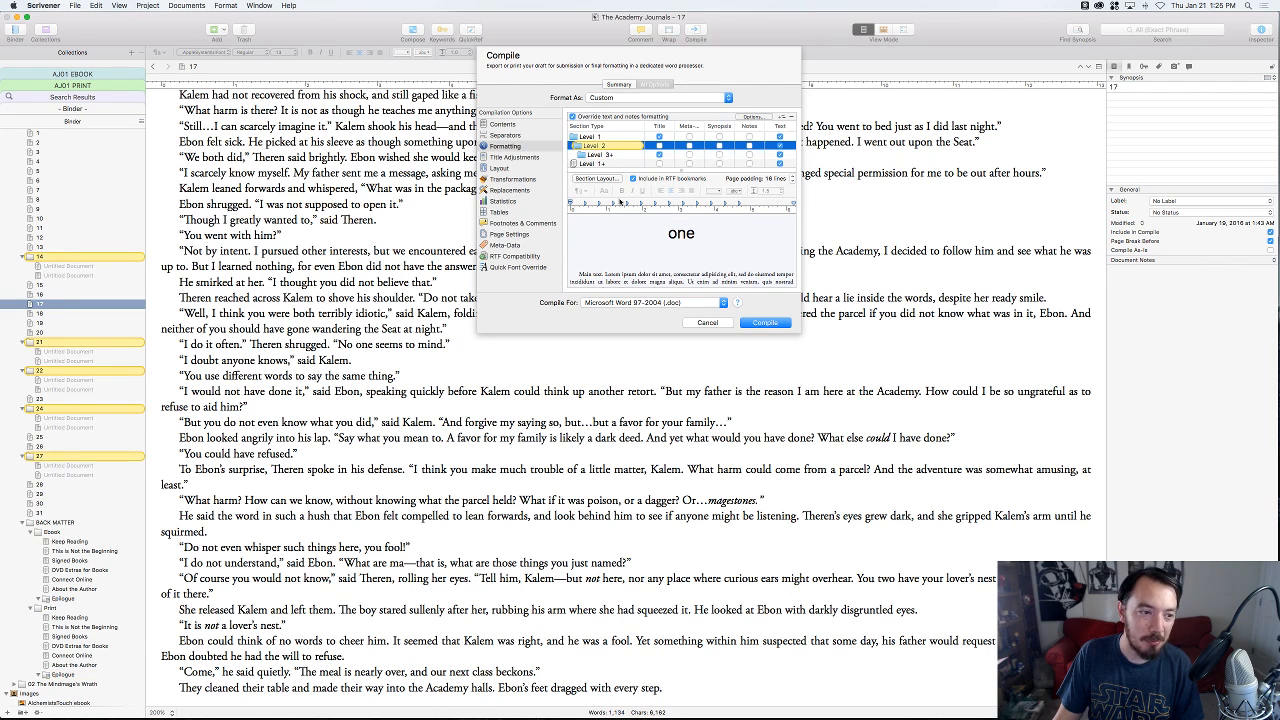
- Leave the compile settings to check the binder's top folders, then reopen them and compare which documents folder Levels 1 and 2 cover
{"action": "left_click", "coordinate": [707, 322]}
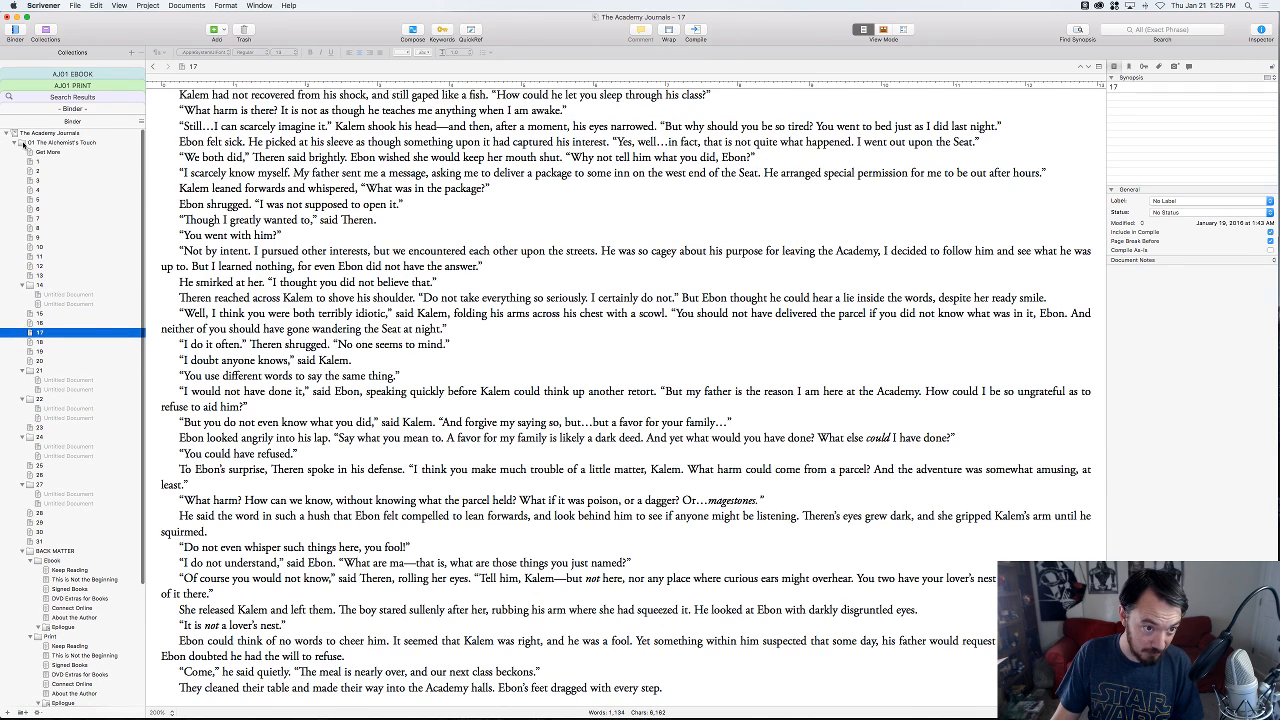
{"action": "key", "text": "super+alt+e"}
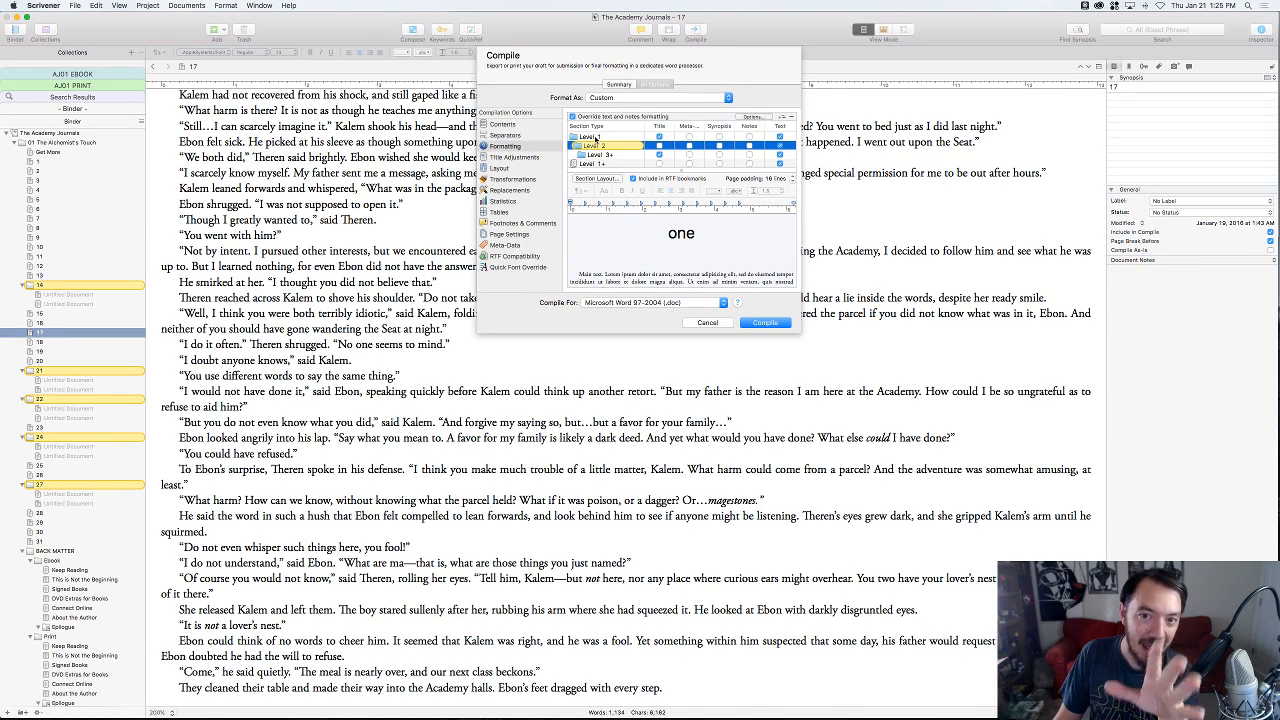
{"action": "left_click", "coordinate": [596, 137]}
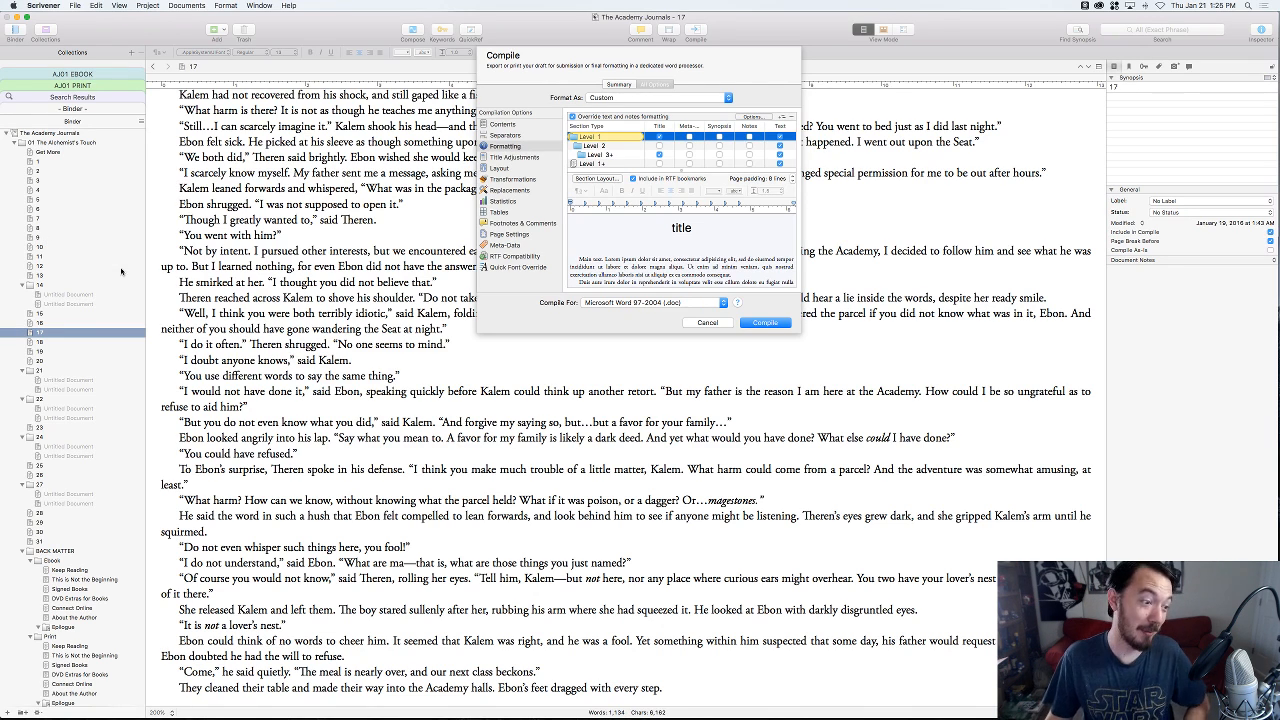
{"action": "left_click", "coordinate": [595, 147]}
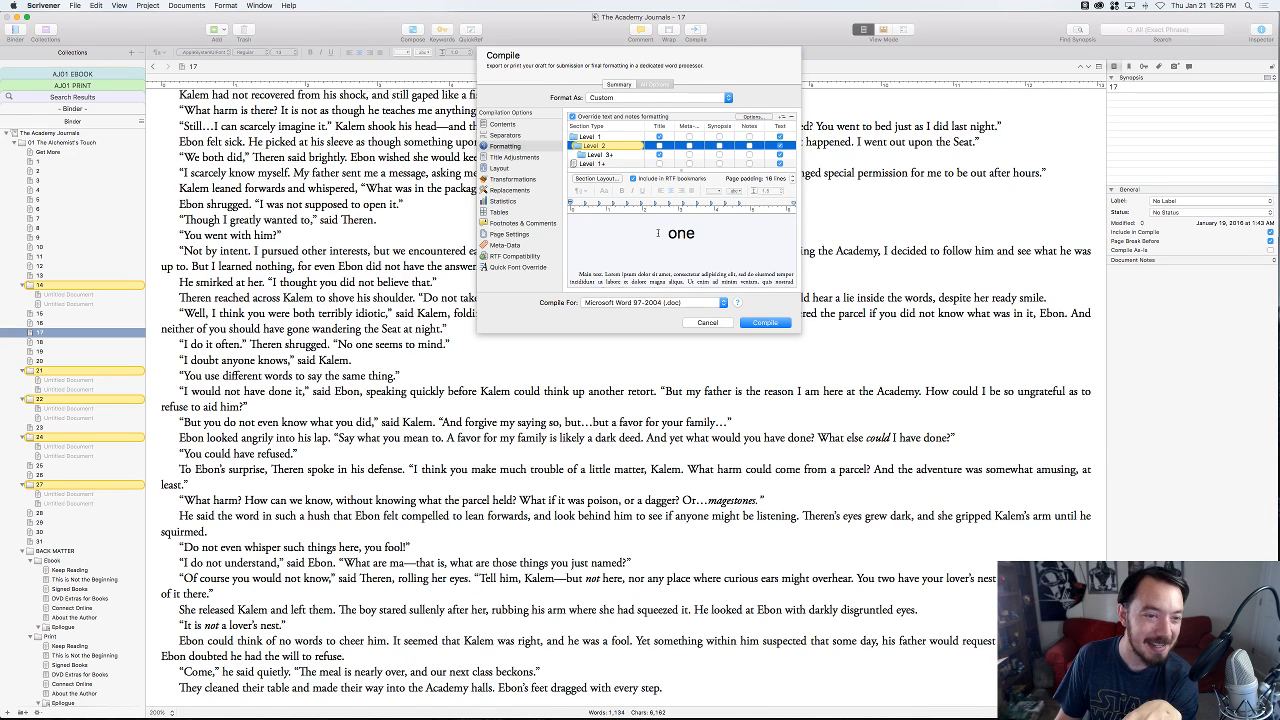
{"action": "left_click", "coordinate": [599, 137]}
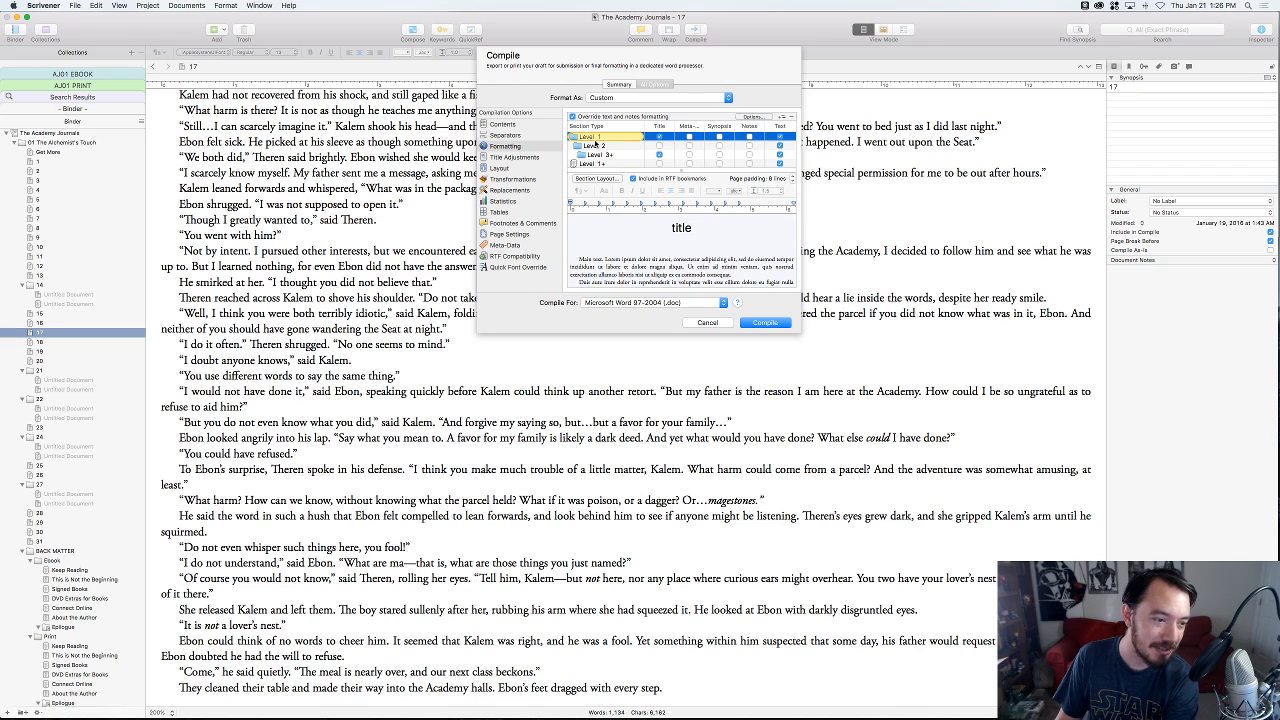
{"action": "left_click", "coordinate": [614, 147]}
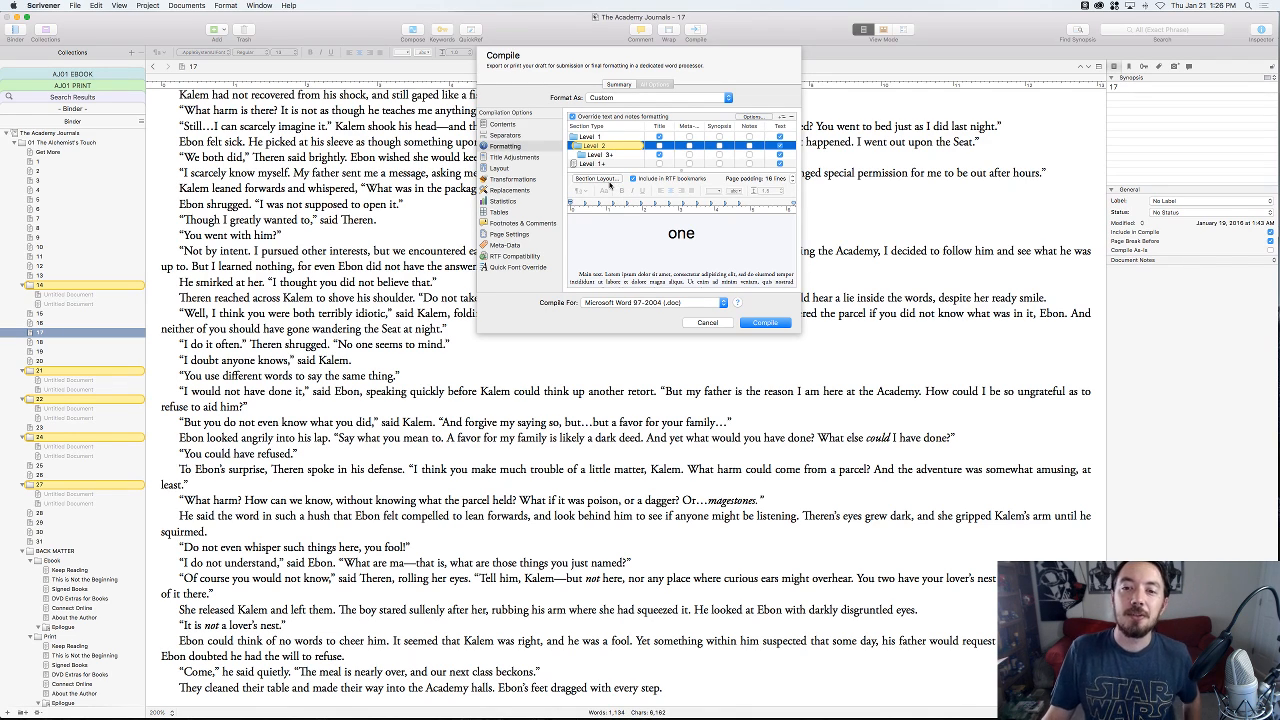
- Select the sample body text of folder Level 2 and inspect its font family, typeface and size
{"action": "scroll", "coordinate": [603, 233], "scroll_direction": "down", "scroll_amount": 4}
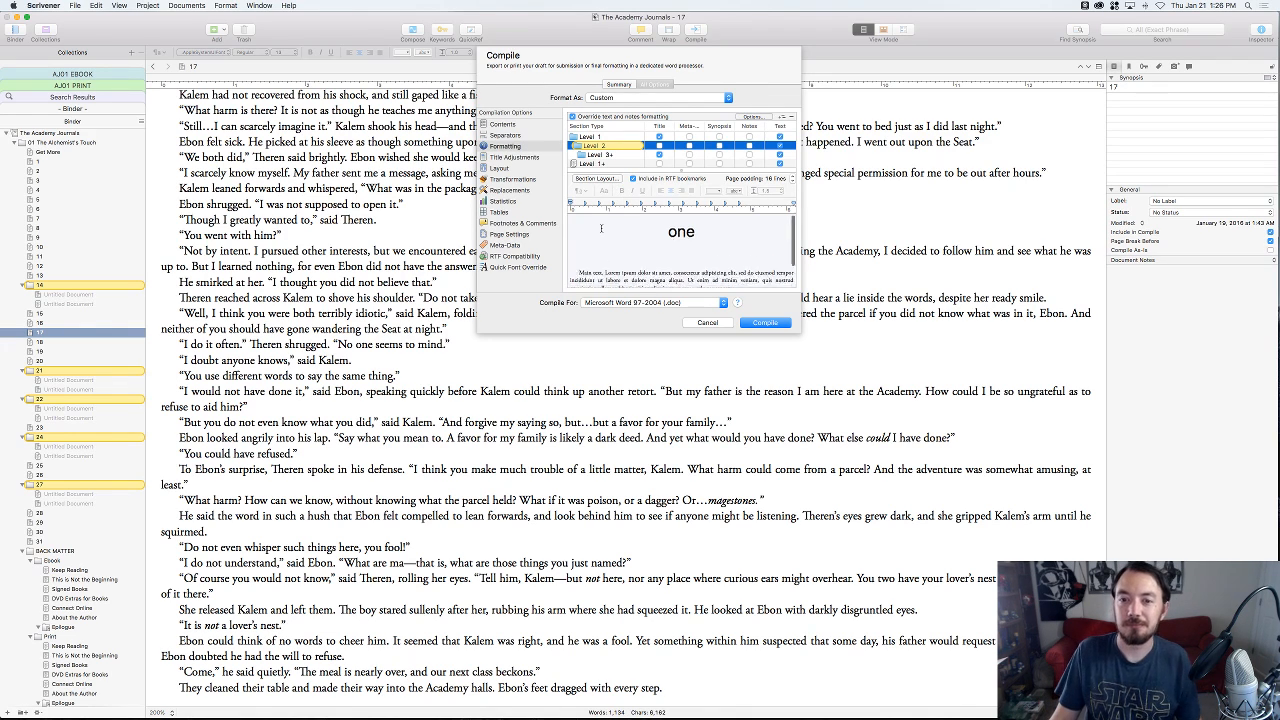
{"action": "left_click_drag", "start_coordinate": [577, 245], "coordinate": [659, 292]}
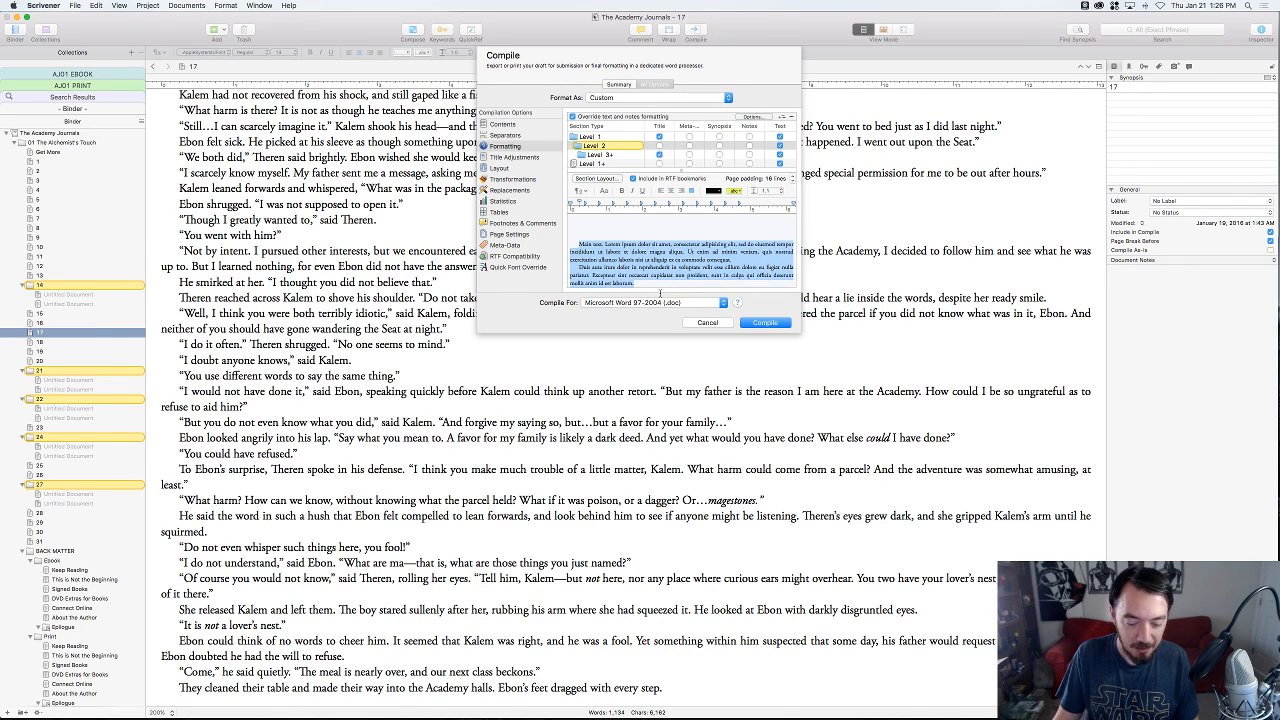
{"action": "key", "text": "super+t"}
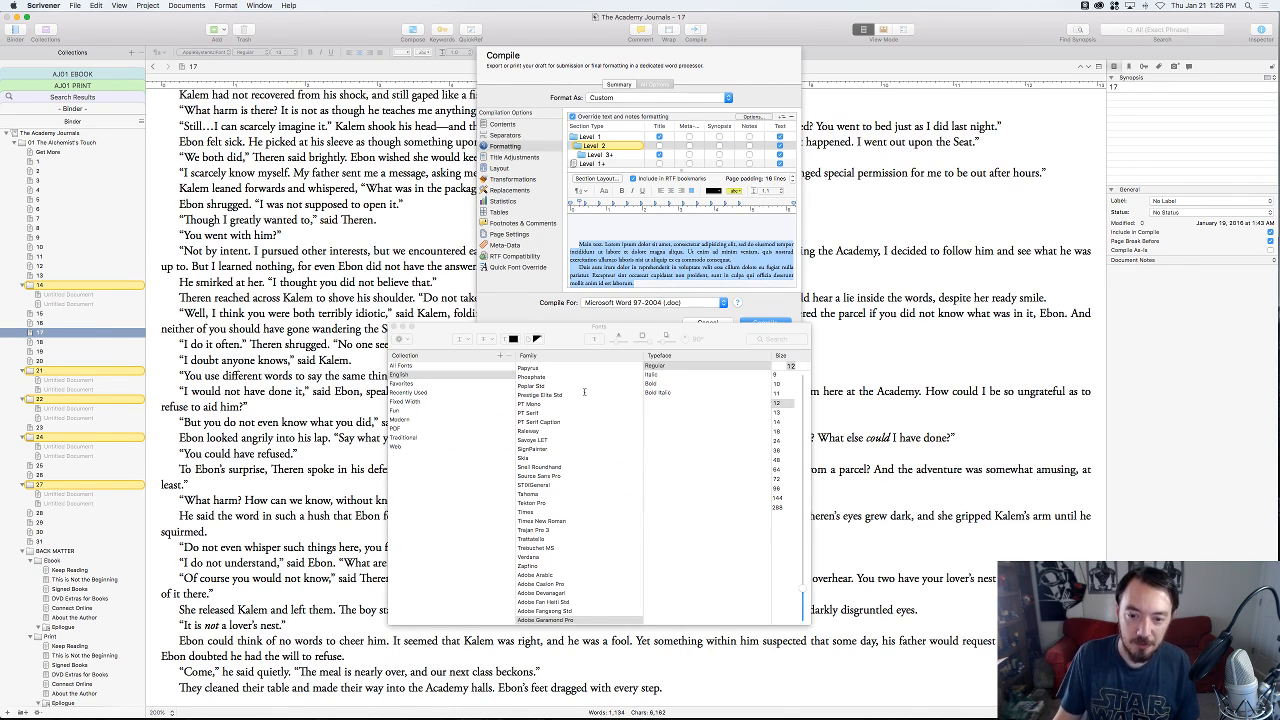
{"action": "scroll", "coordinate": [570, 517], "scroll_direction": "down", "scroll_amount": 3}
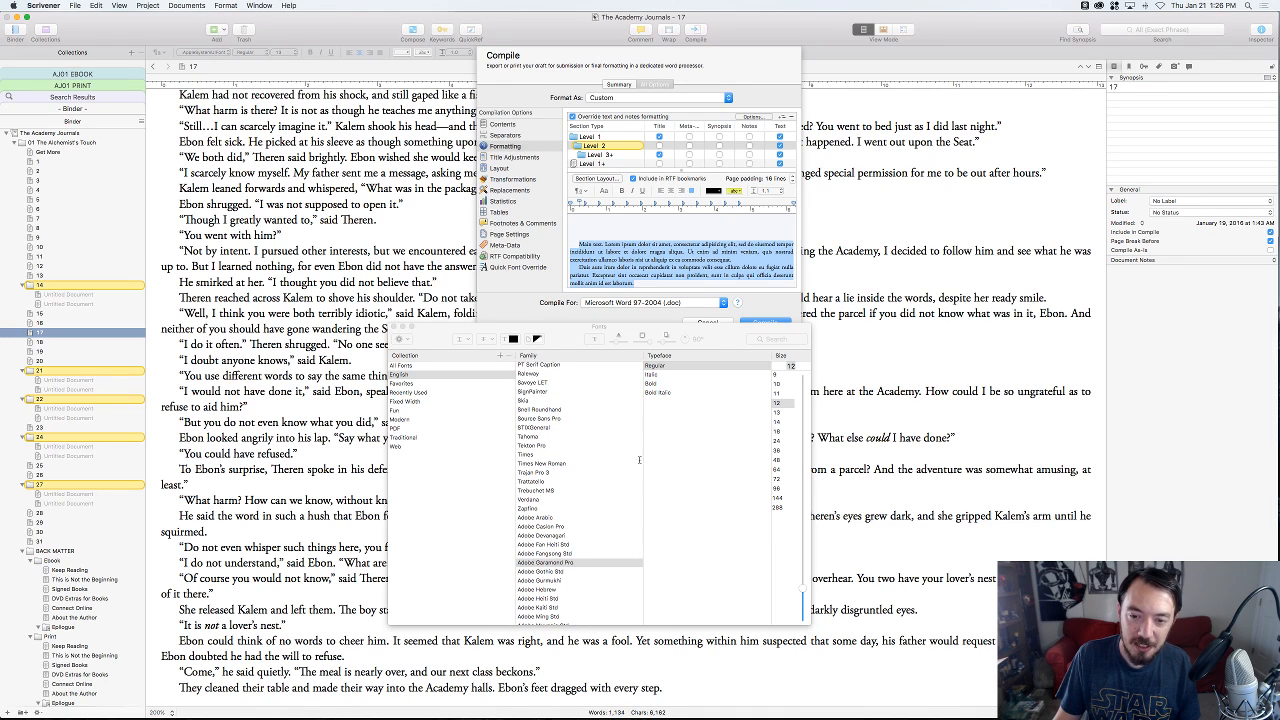
{"action": "left_click", "coordinate": [763, 366]}
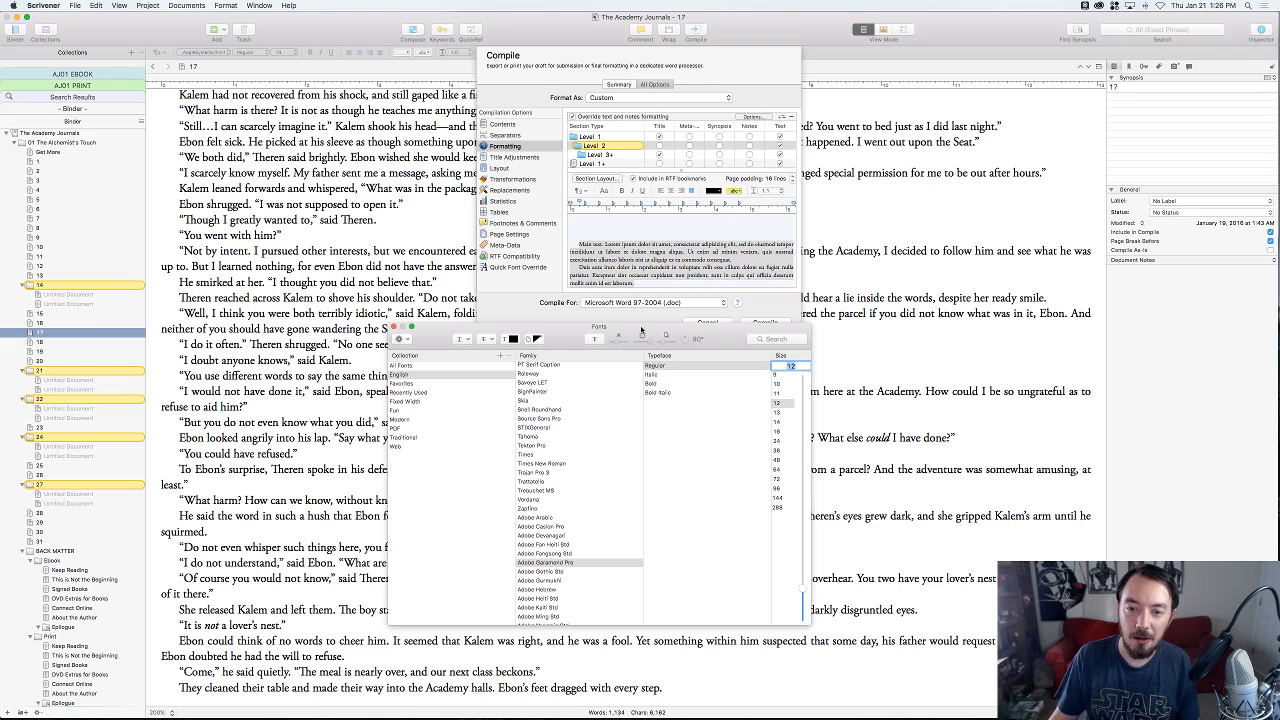
{"action": "left_click", "coordinate": [395, 328]}
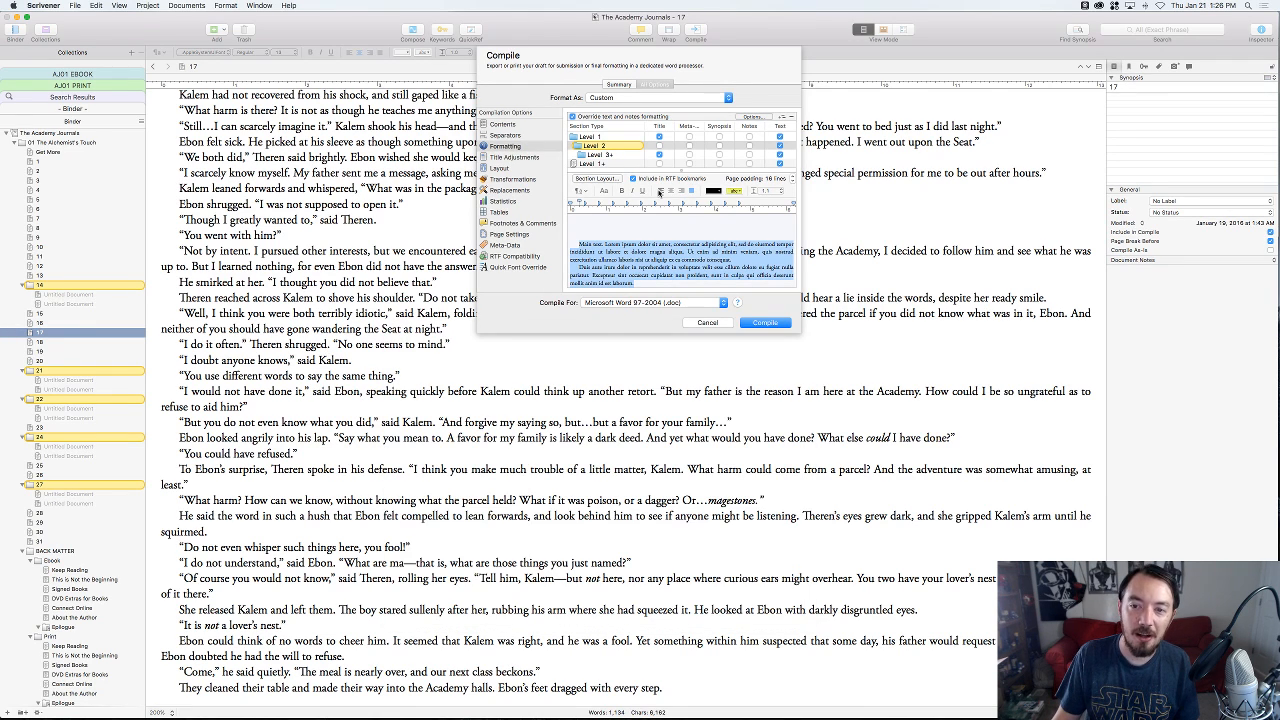
- Justify the Level 2 body text and accept a first-line indent of 0.25 in
{"action": "left_click", "coordinate": [660, 190]}
{"action": "left_click", "coordinate": [670, 190]}
{"action": "left_click", "coordinate": [681, 191]}
{"action": "left_click", "coordinate": [691, 191]}
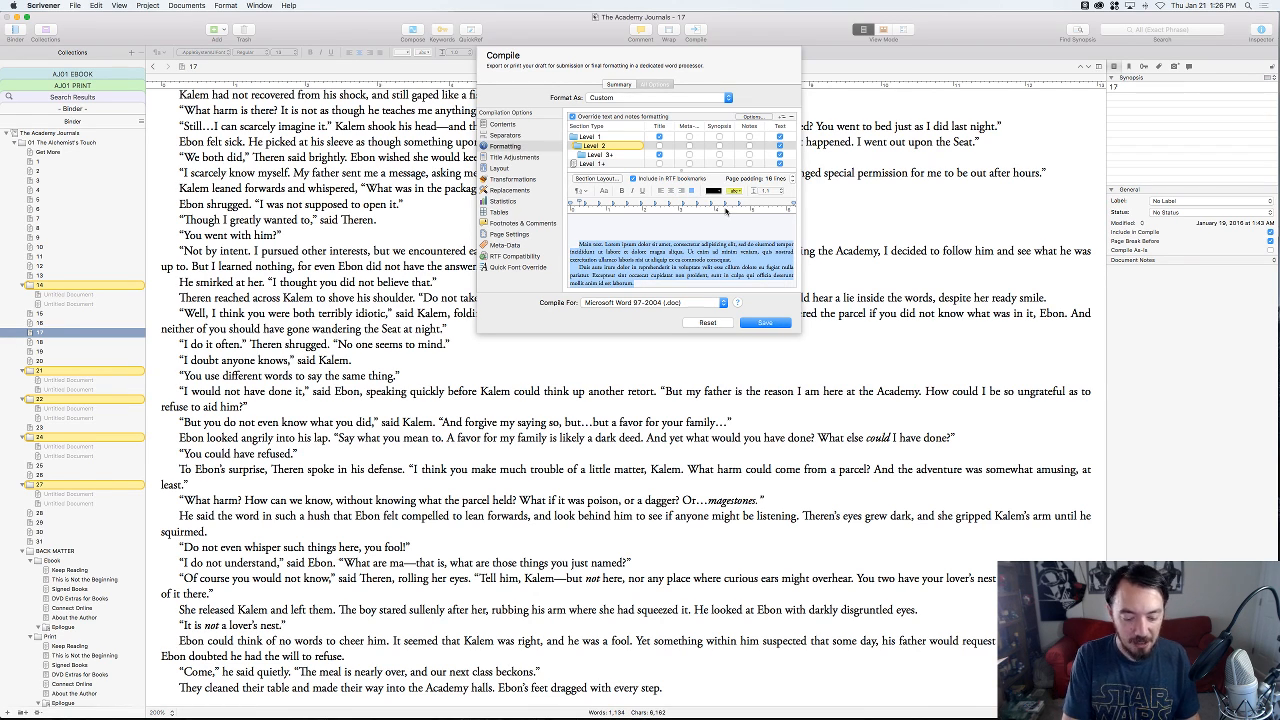
{"action": "key", "text": "alt+super+t"}
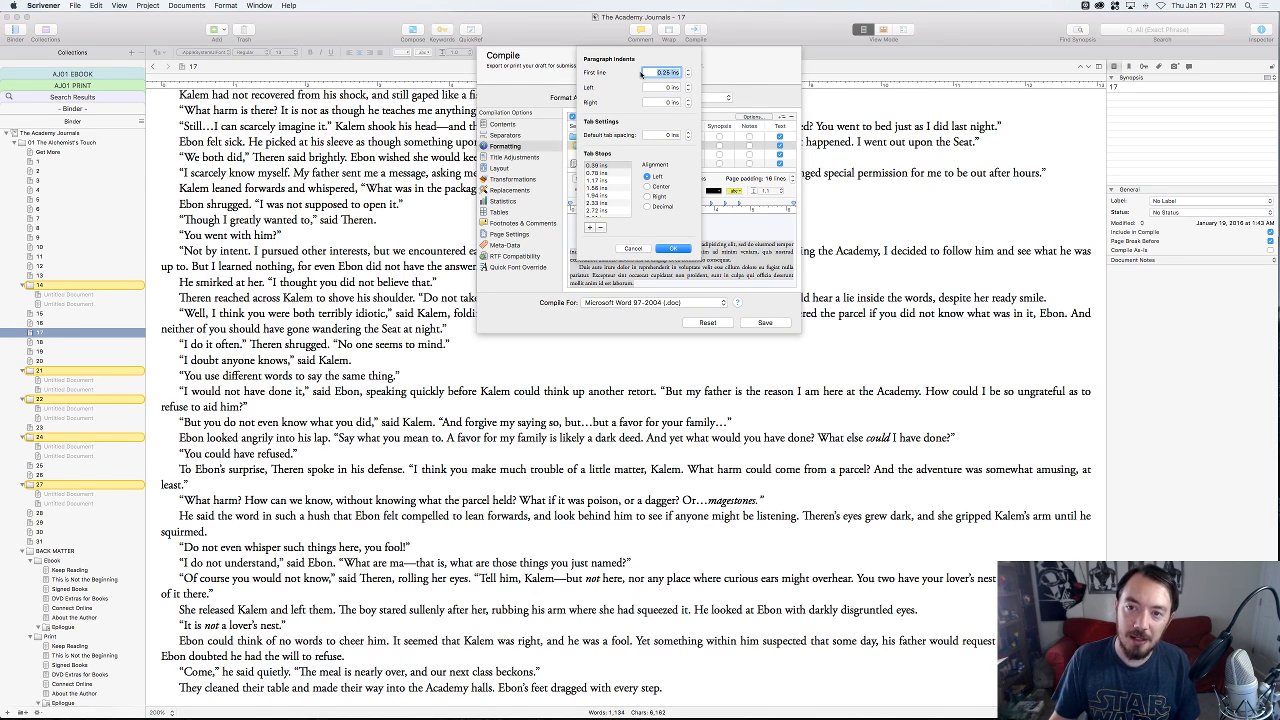
{"action": "left_click", "coordinate": [668, 249]}
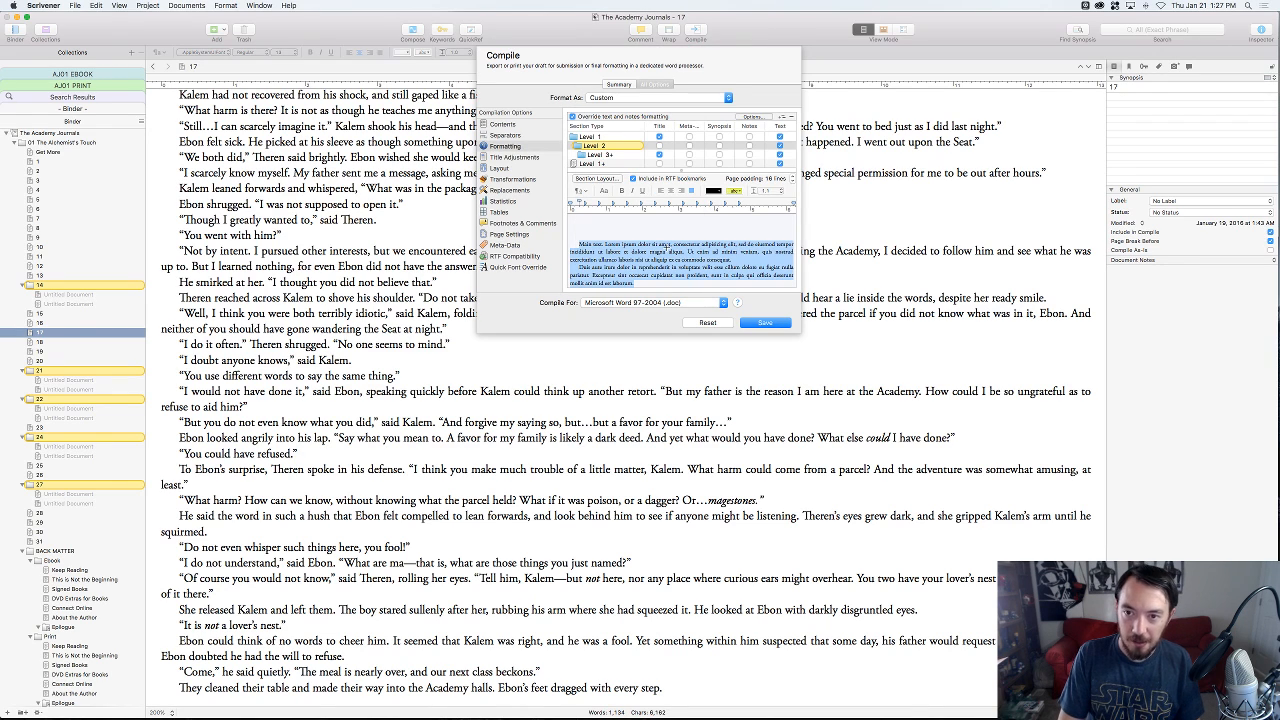
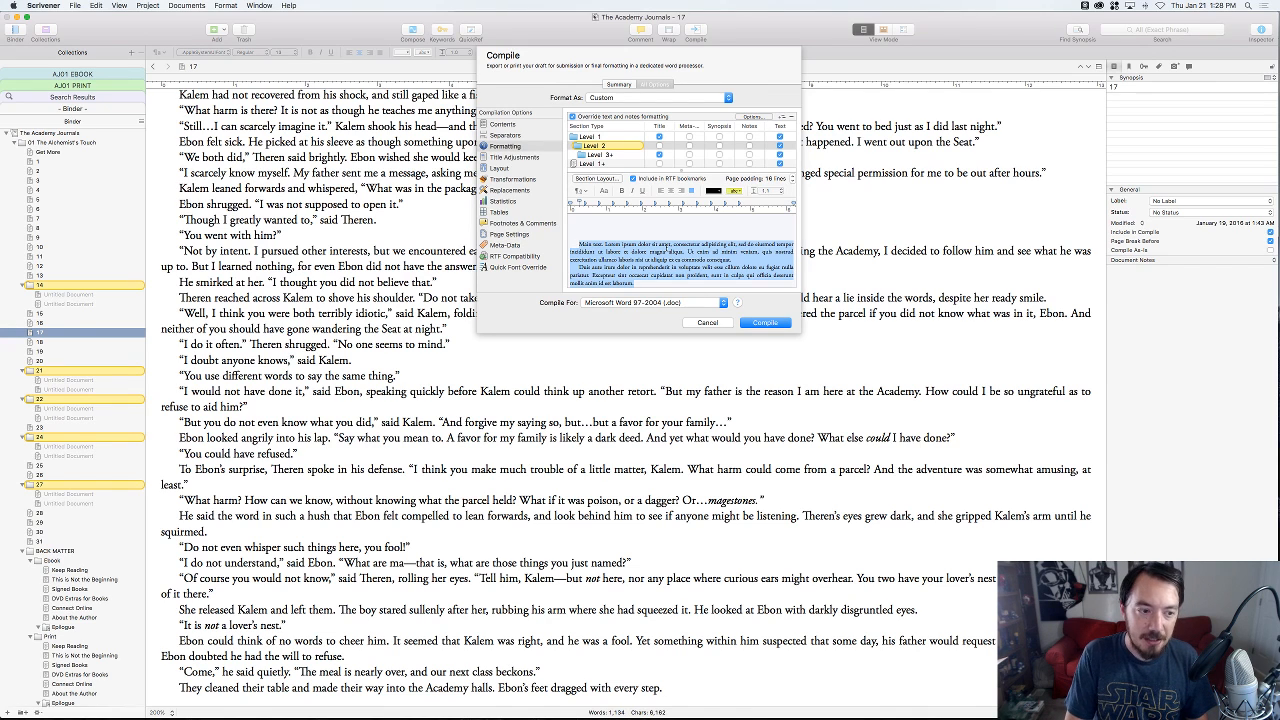
- Set the line height multiple of the Level 2 body text to 1.3 times
{"action": "key", "text": "alt"}
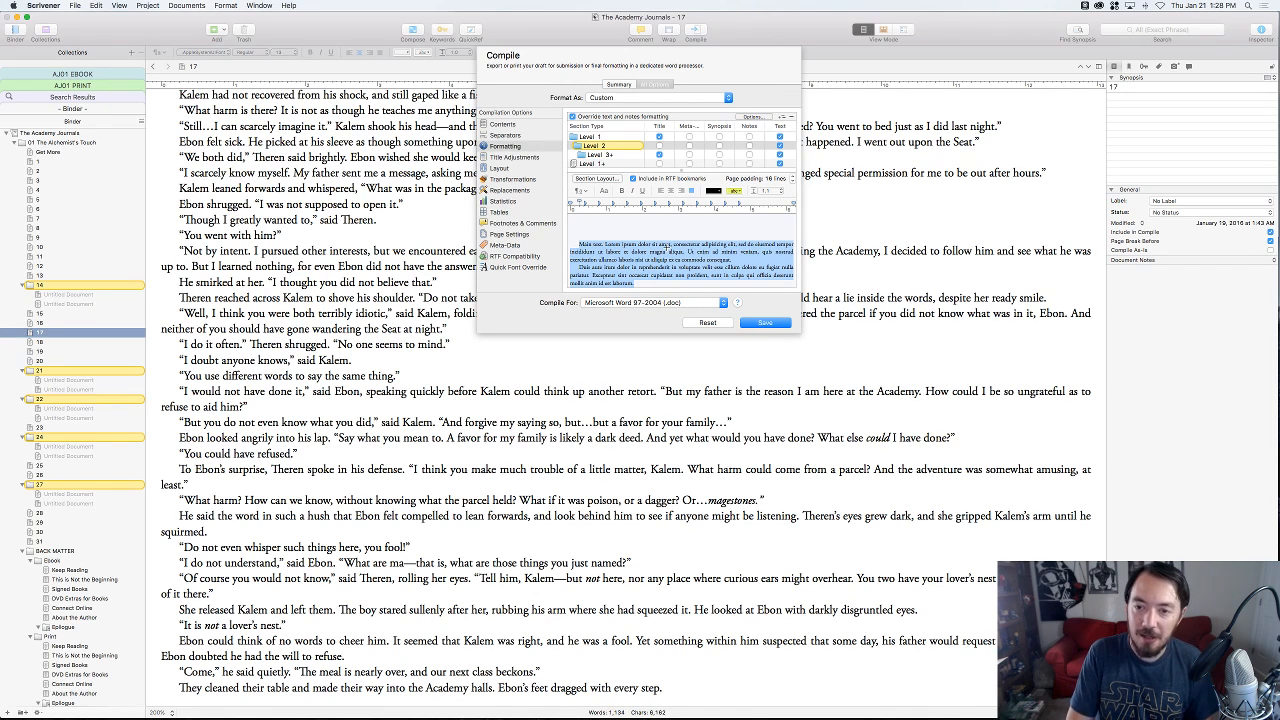
{"action": "key", "text": "alt+super+s"}
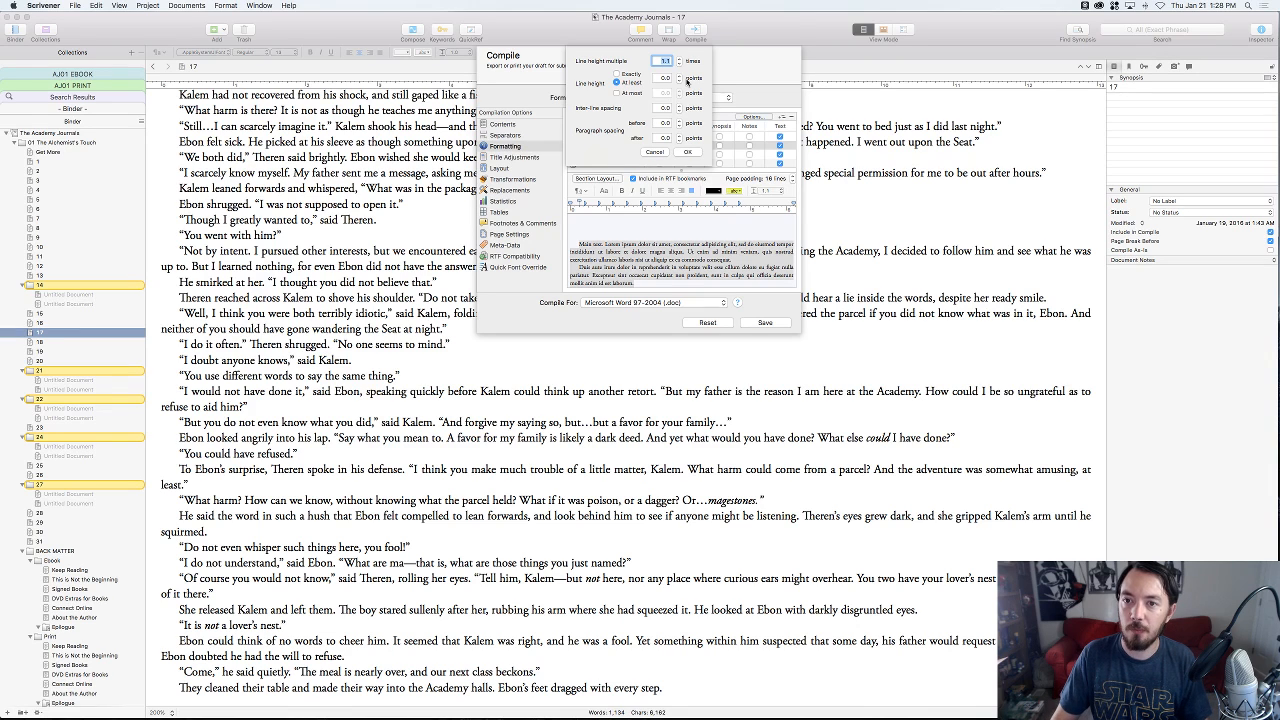
{"action": "type", "text": "1"}
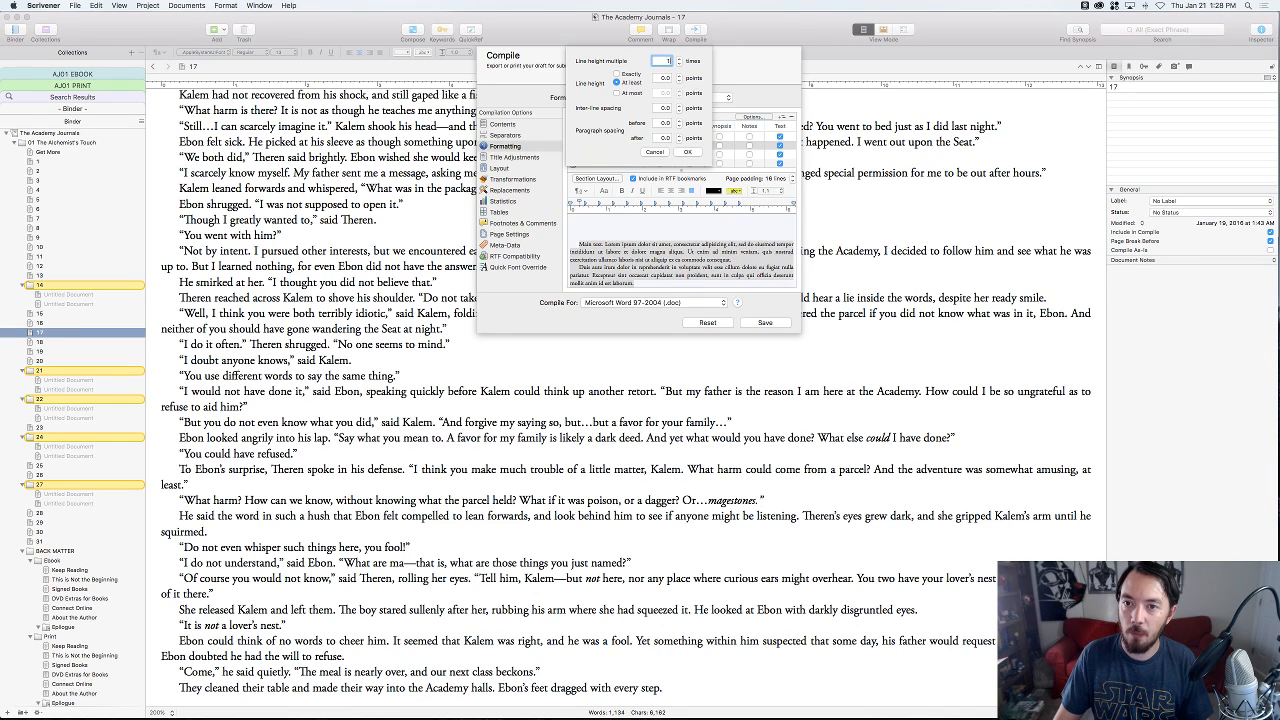
{"action": "key", "text": "Return"}
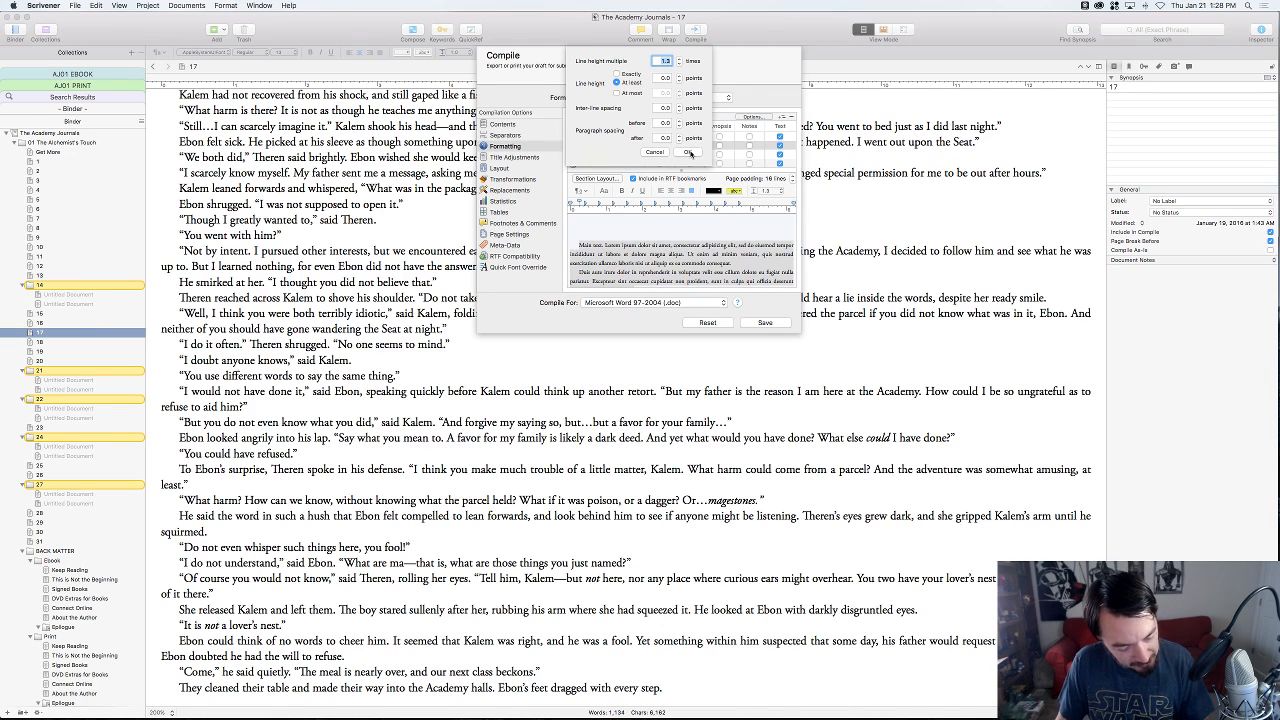
{"action": "left_click", "coordinate": [689, 153]}
- Switch to Finder and go to the Nightblade folder inside Legendary/UnderRealm on Google Drive
{"action": "key", "text": "super+Tab"}
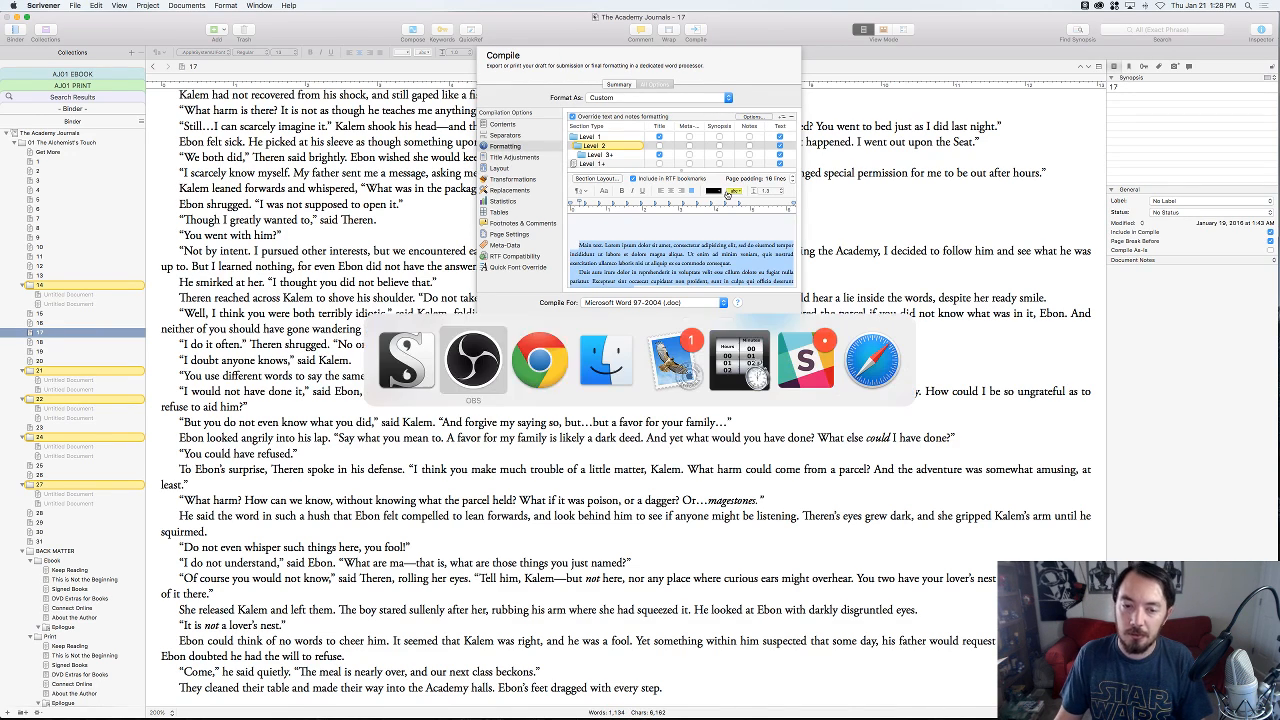
{"action": "key", "text": "super+Tab"}
{"action": "key", "text": "super+Tab"}
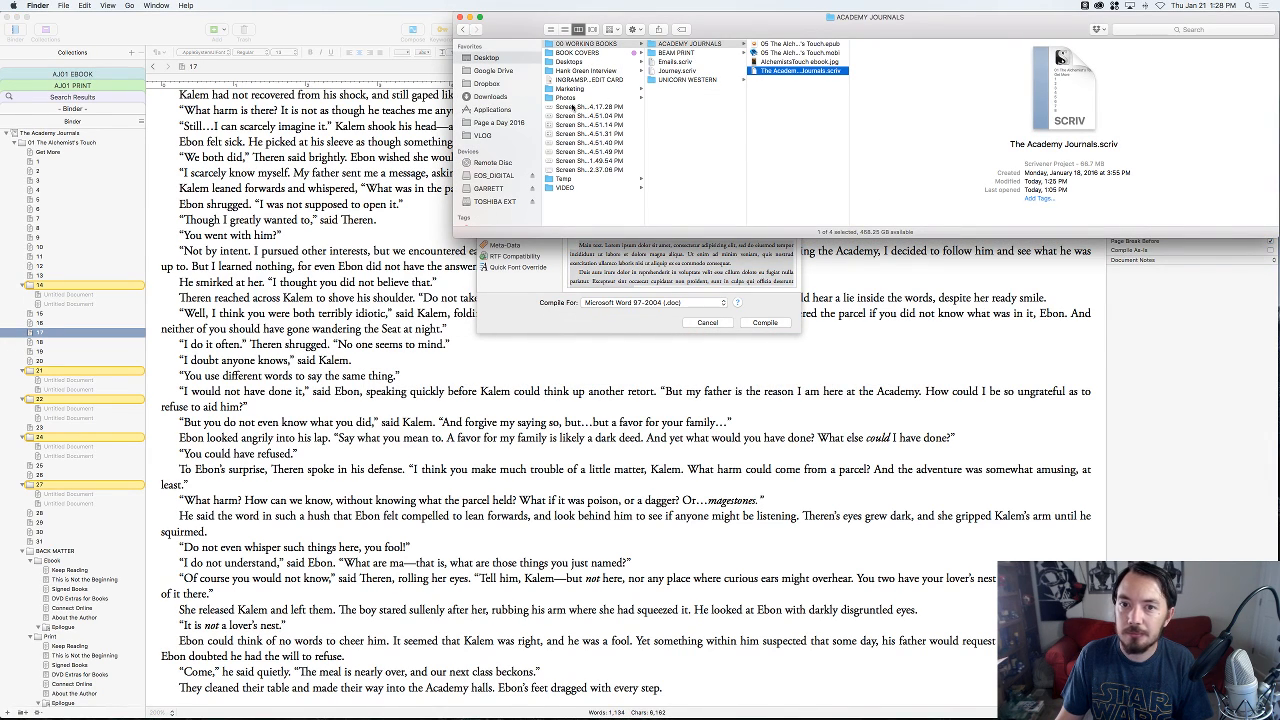
{"action": "left_click", "coordinate": [486, 71]}
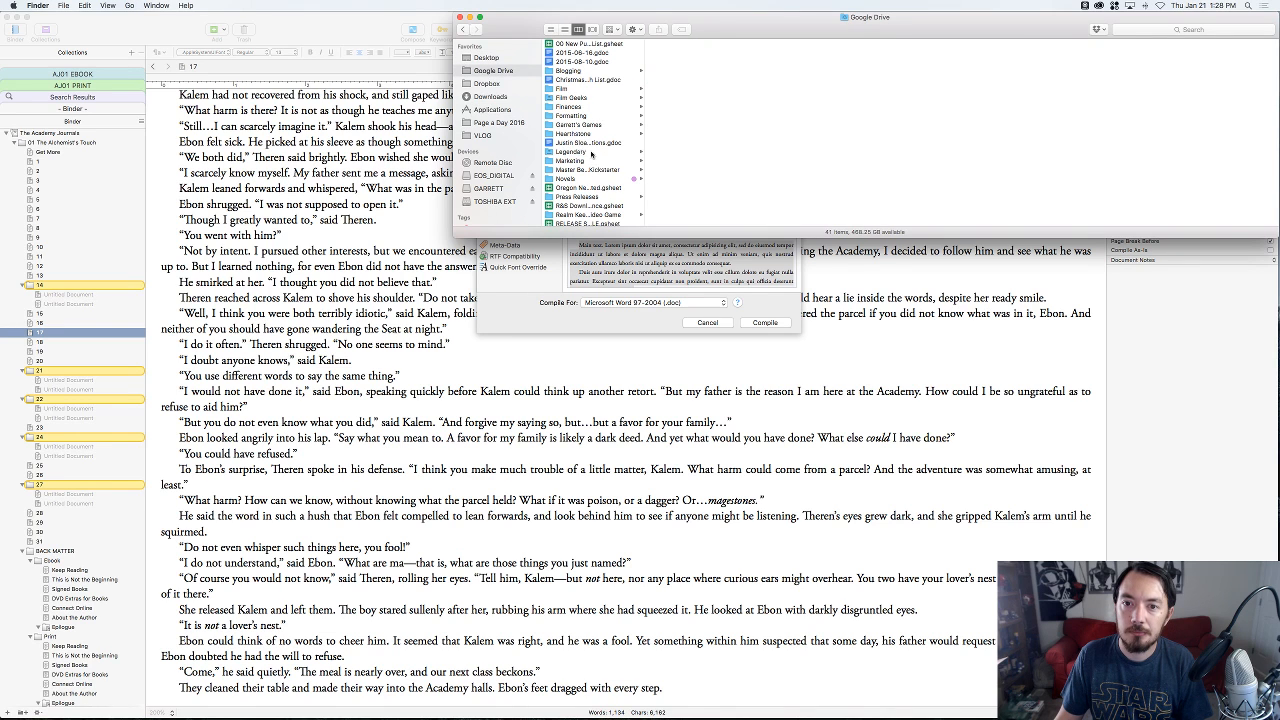
{"action": "left_click", "coordinate": [584, 152]}
{"action": "left_click", "coordinate": [686, 63]}
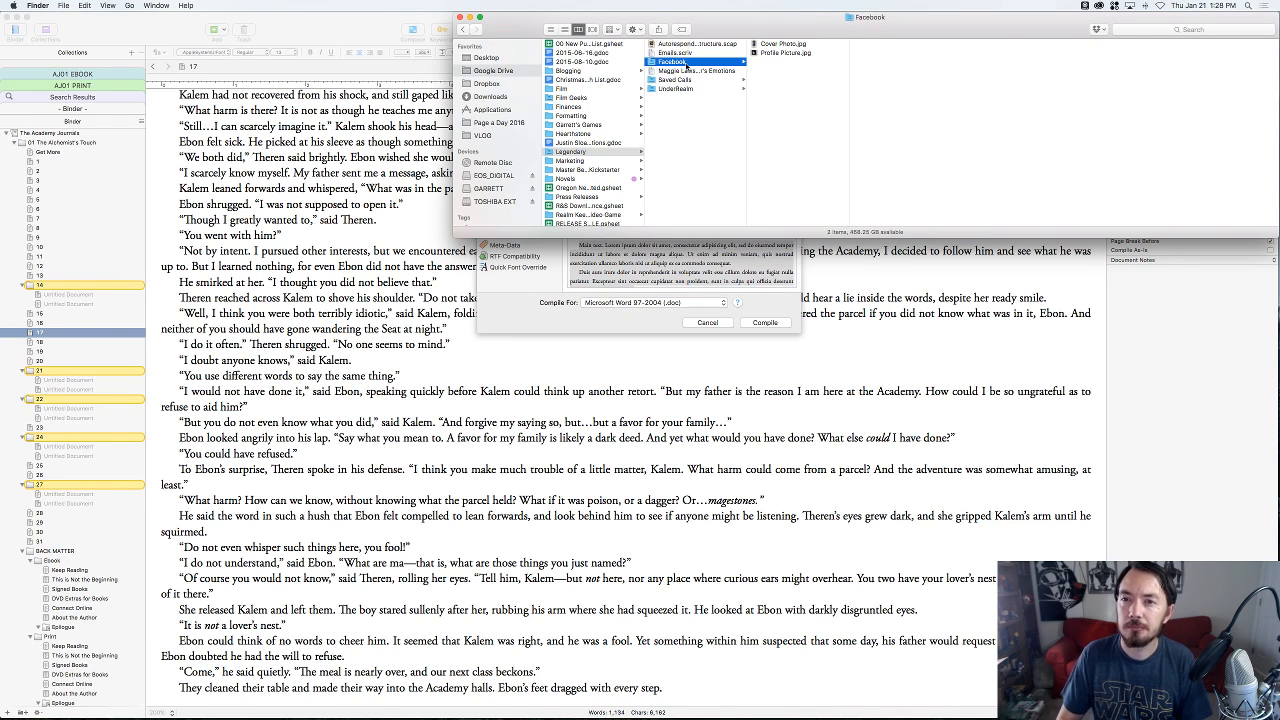
{"action": "key", "text": "Down"}
{"action": "key", "text": "Down"}
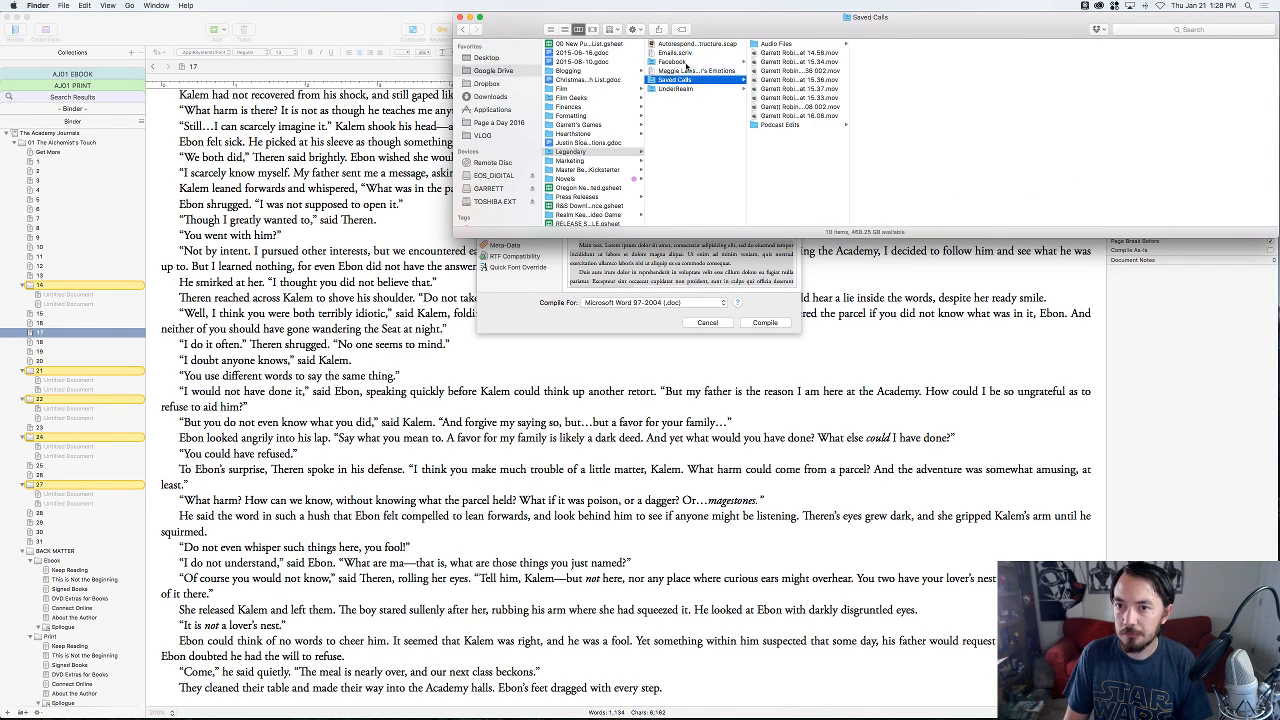
{"action": "key", "text": "Down"}
{"action": "key", "text": "Right"}
{"action": "key", "text": "Down"}
{"action": "key", "text": "Right"}
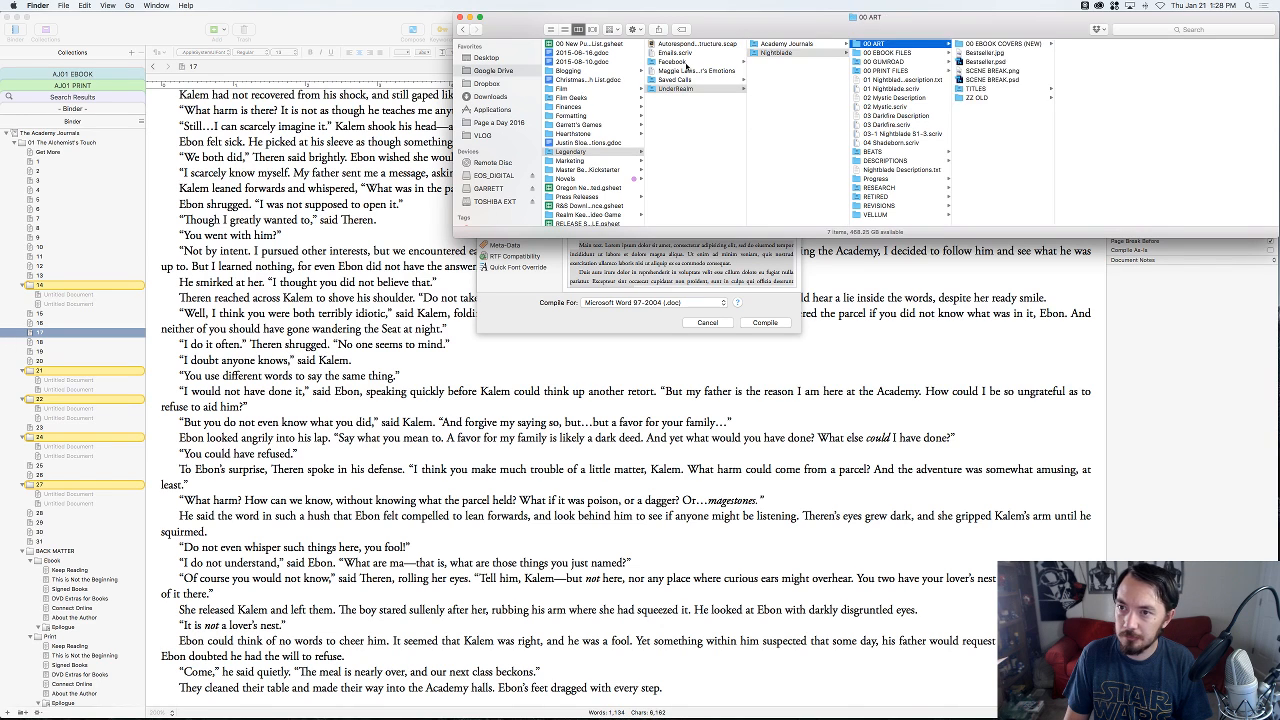
- Open Nightblade Paperback Interior.indd from the INTERIOR folder of 00 PRINT FILES/VOLUME 01
{"action": "key", "text": "Down"}
{"action": "key", "text": "Down"}
{"action": "key", "text": "Down"}
{"action": "key", "text": "Right"}
{"action": "key", "text": "Down"}
{"action": "key", "text": "Down"}
{"action": "key", "text": "Down"}
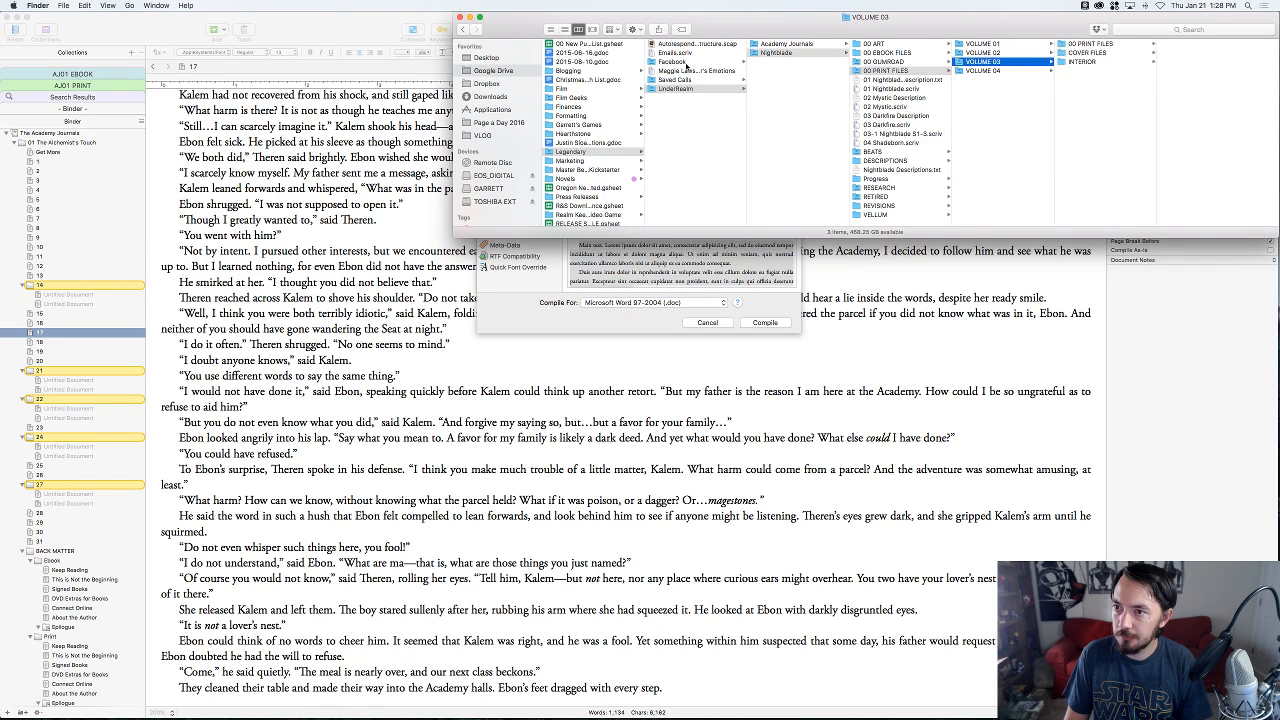
{"action": "key", "text": "Up"}
{"action": "key", "text": "Up"}
{"action": "key", "text": "Up"}
{"action": "key", "text": "Right"}
{"action": "key", "text": "Down"}
{"action": "key", "text": "Down"}
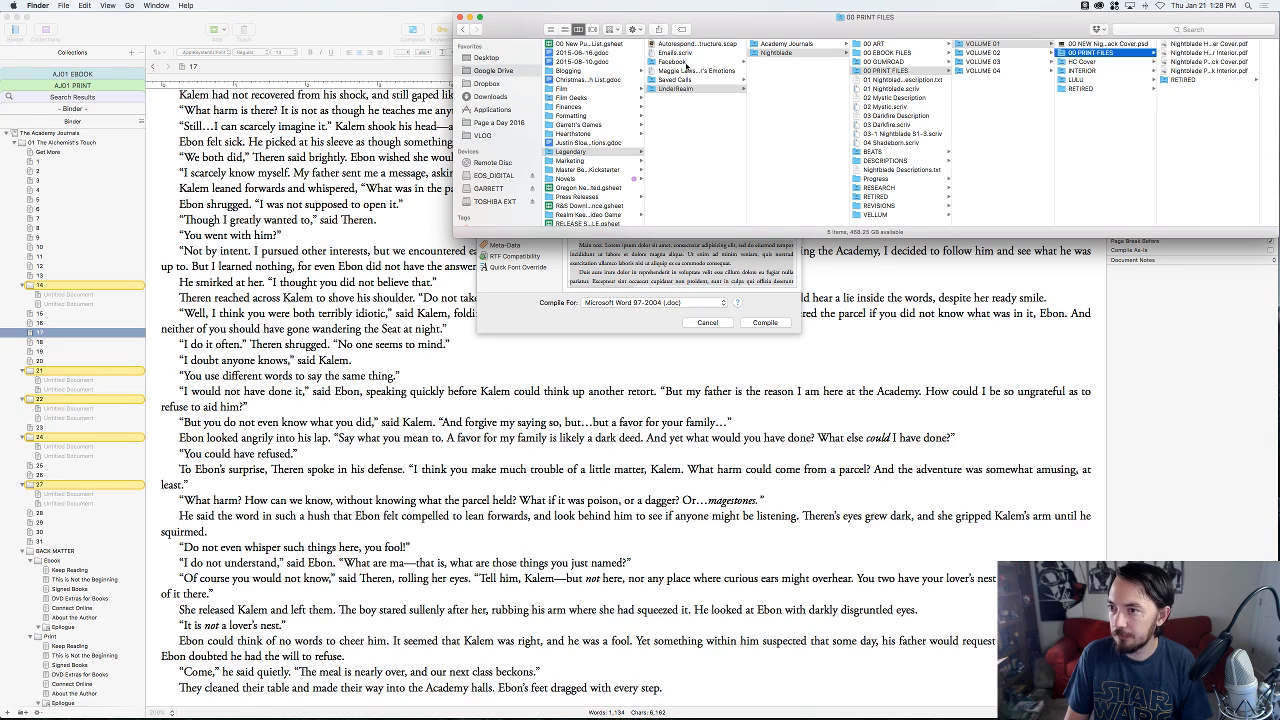
{"action": "key", "text": "Down"}
{"action": "key", "text": "Right"}
{"action": "key", "text": "Down"}
{"action": "key", "text": "Down"}
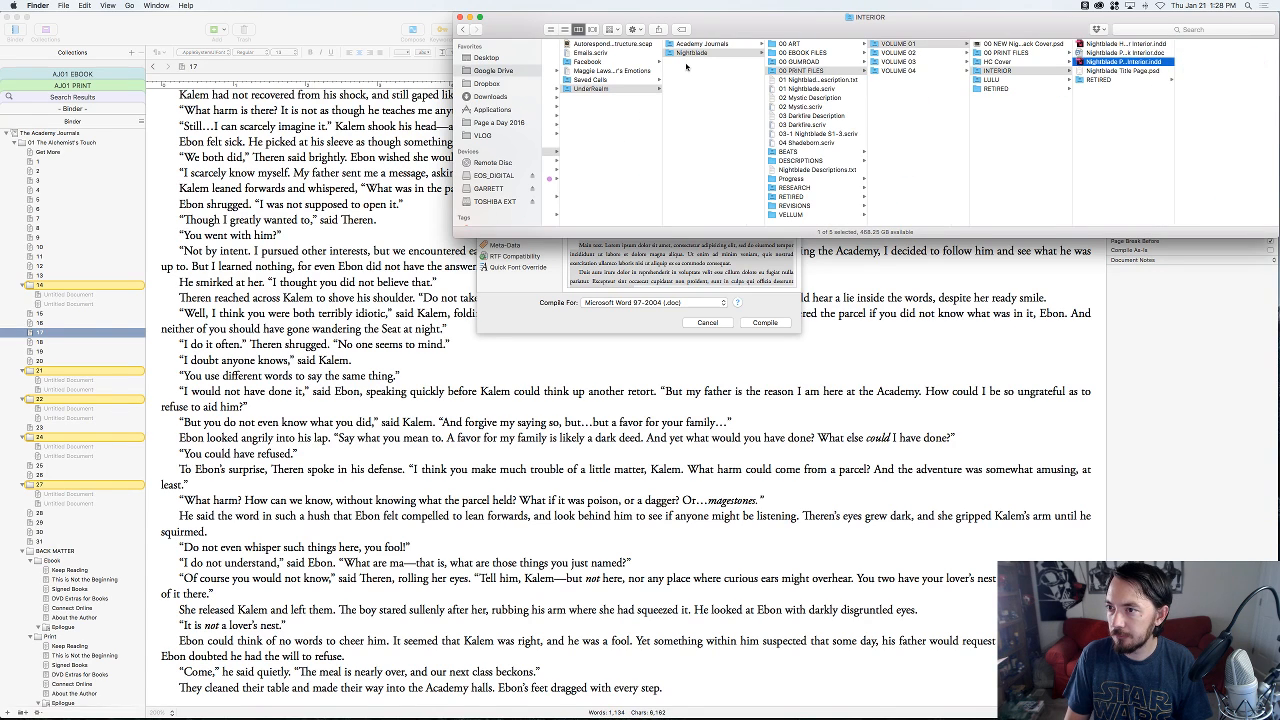
{"action": "key", "text": "super+o"}
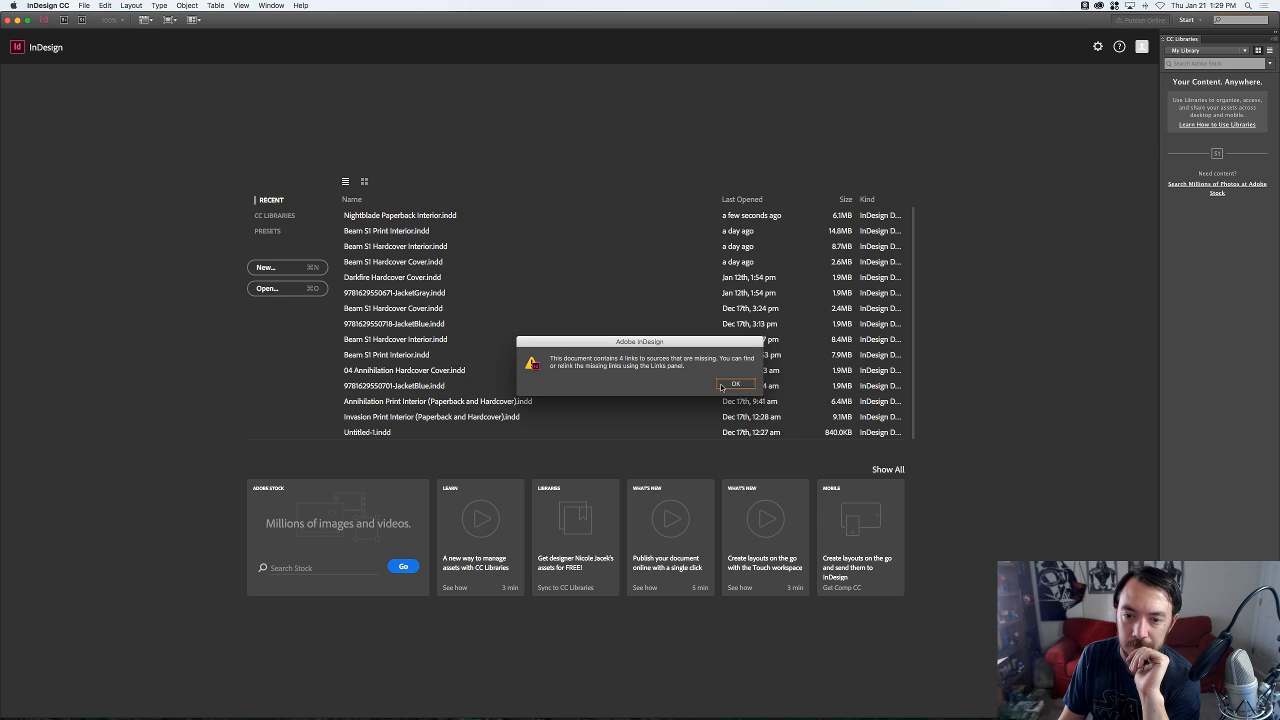
- Dismiss the missing links and missing fonts notices and inspect the body text formatting on the first page of chapter one
{"action": "left_click", "coordinate": [722, 386]}
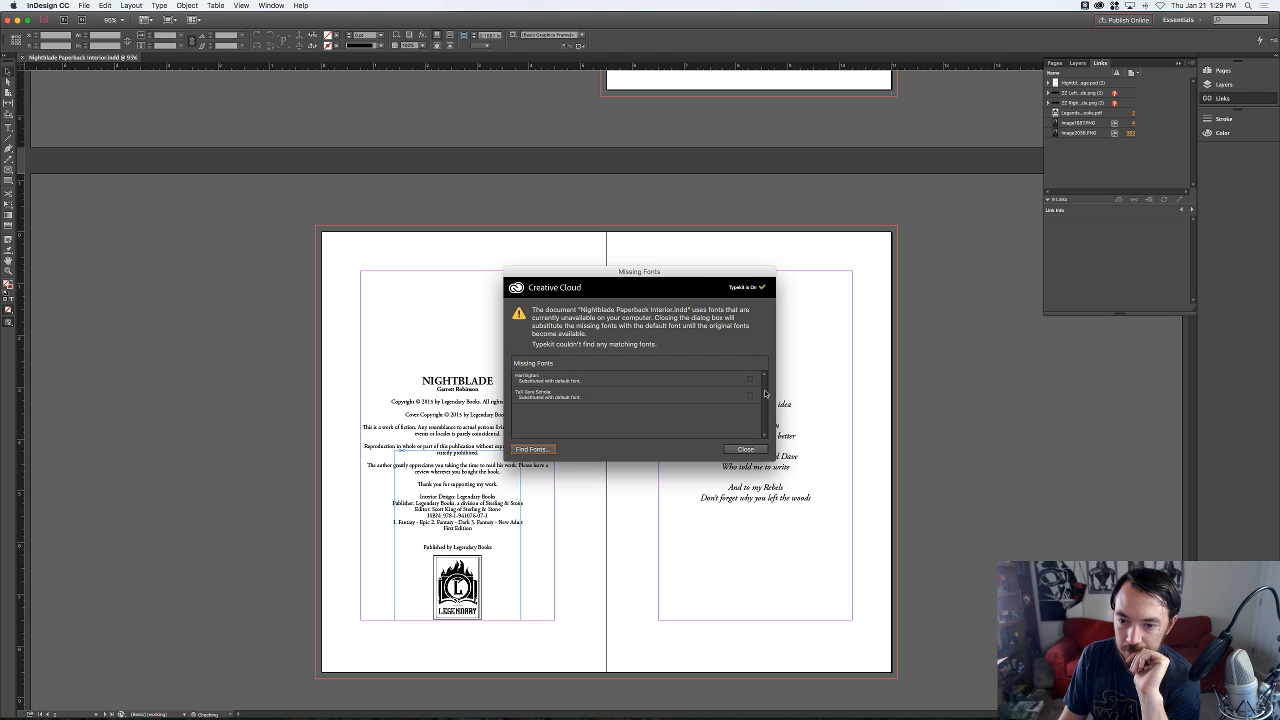
{"action": "left_click", "coordinate": [745, 466]}
{"action": "scroll", "coordinate": [805, 408], "scroll_direction": "down", "scroll_amount": 5}
{"action": "scroll", "coordinate": [805, 408], "scroll_direction": "down", "scroll_amount": 5}
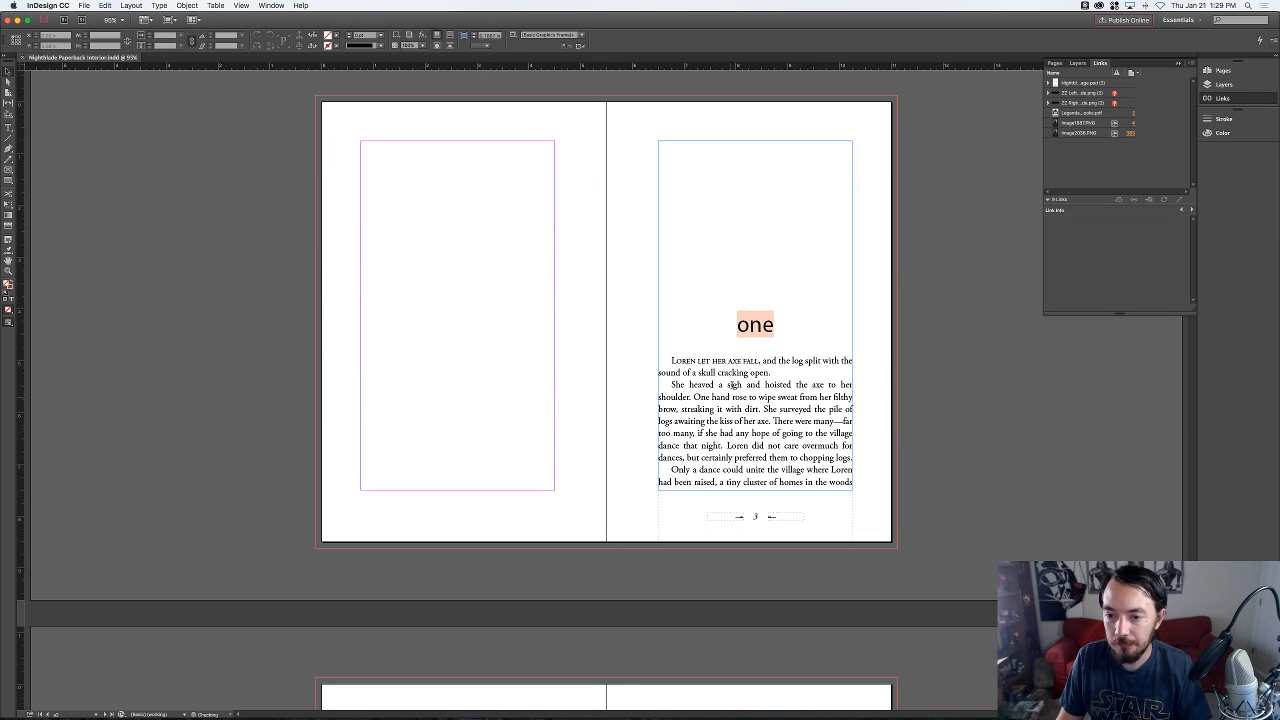
{"action": "left_click", "coordinate": [733, 400]}
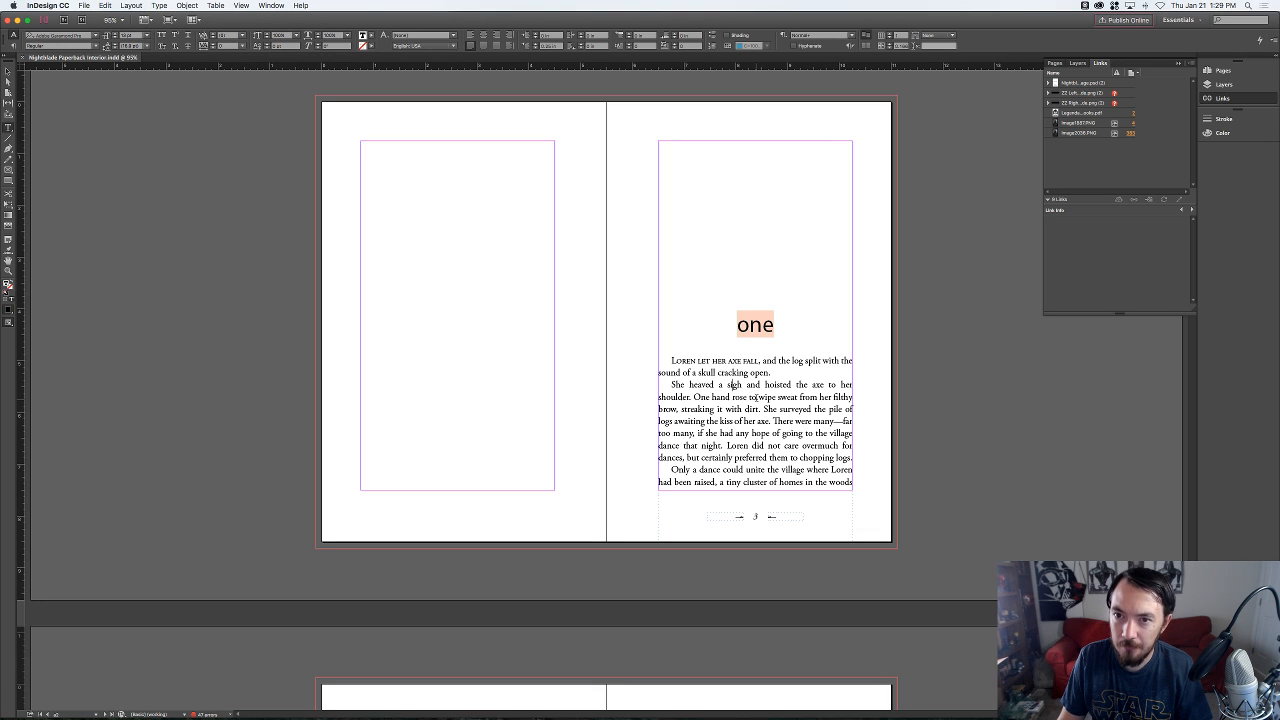
- Calculate the leading in Spotlight with 16.9-13 and 13*.3 to check the line height ratio
{"action": "key", "text": "super+space"}
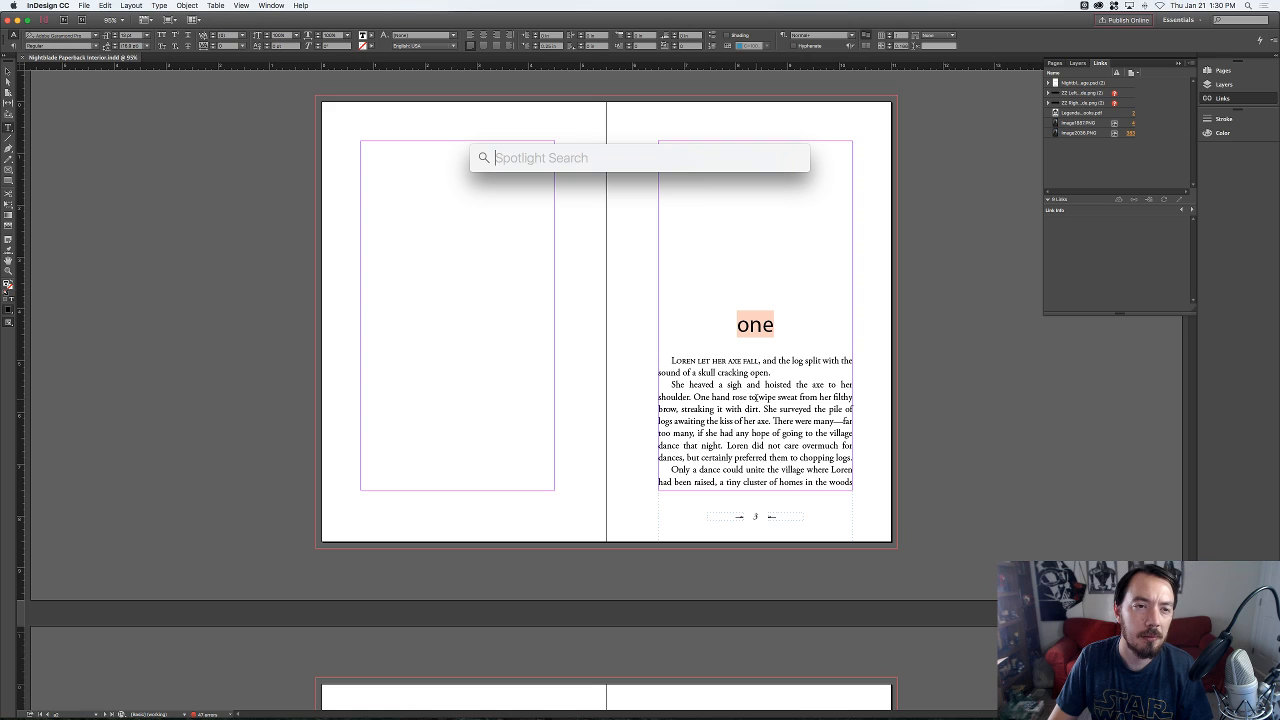
{"action": "type", "text": "16.9-13"}
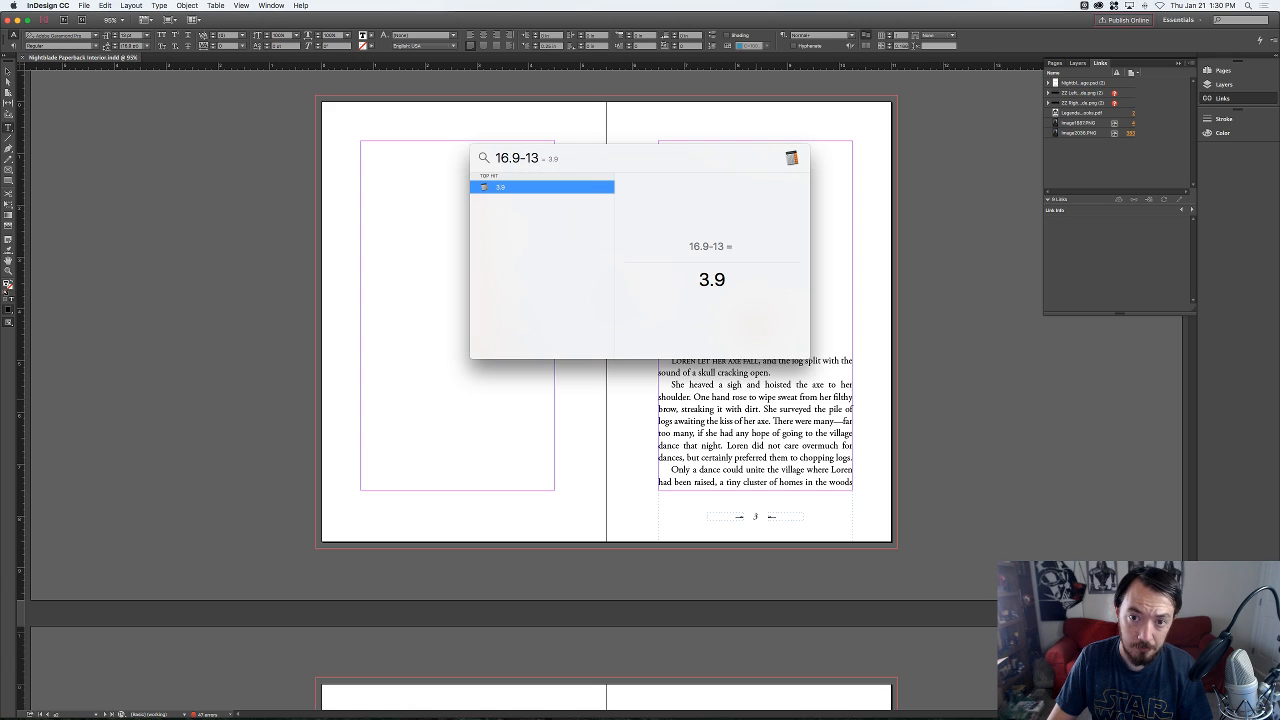
{"action": "key", "text": "super+a"}
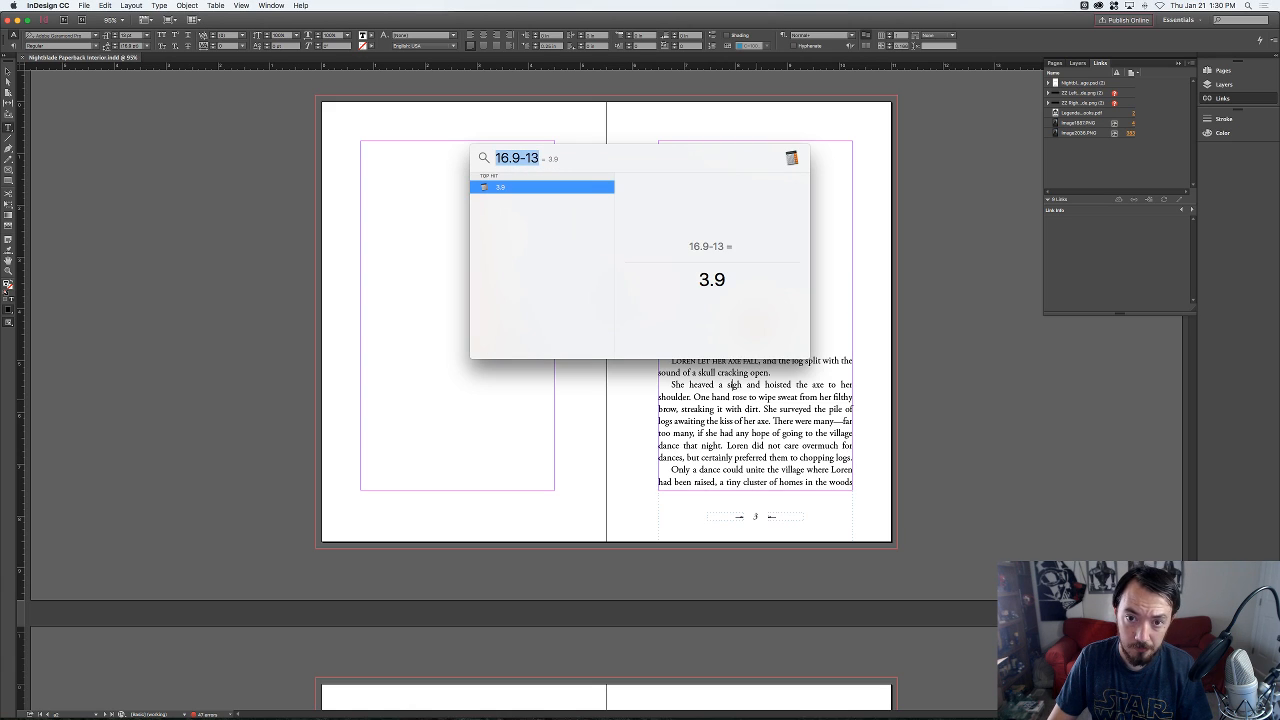
{"action": "type", "text": "13*"}
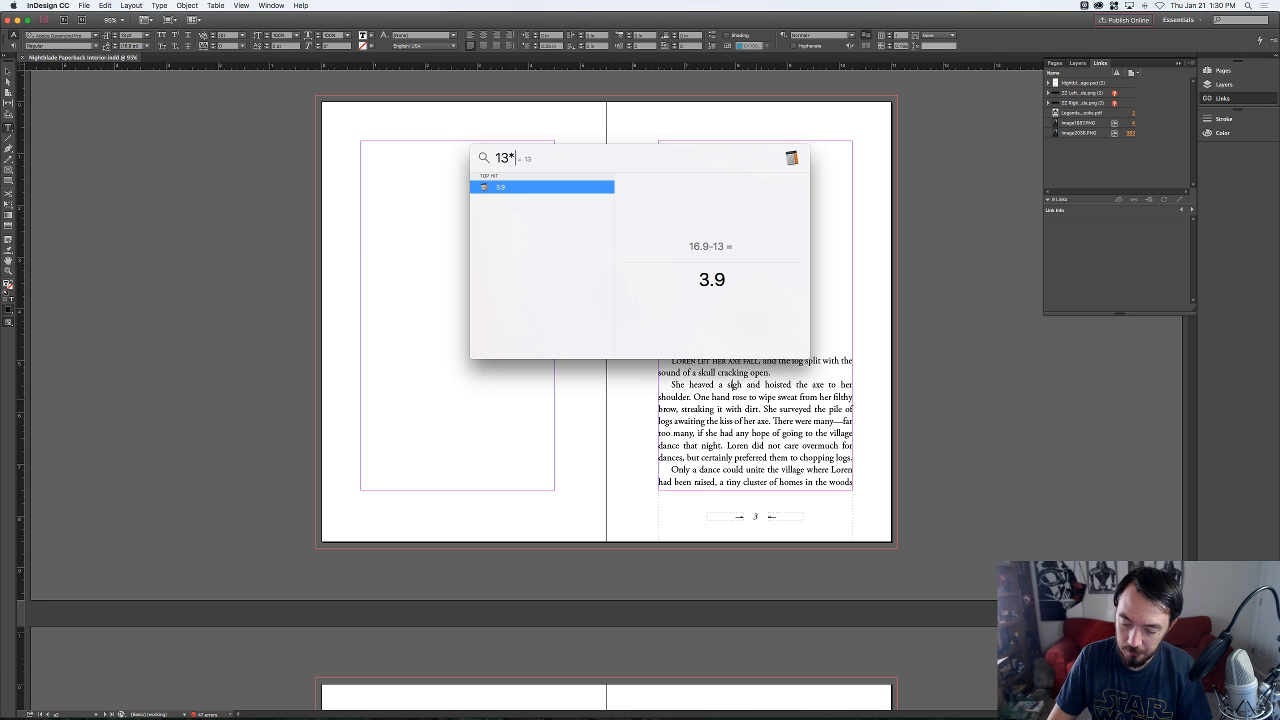
{"action": "type", "text": ".3"}
{"action": "key", "text": "Escape"}
- Return to Scrivener and set the line height multiple of the entire Level 2 sample, including the chapter number, to 1.3 times
{"action": "key", "text": "super+Tab"}
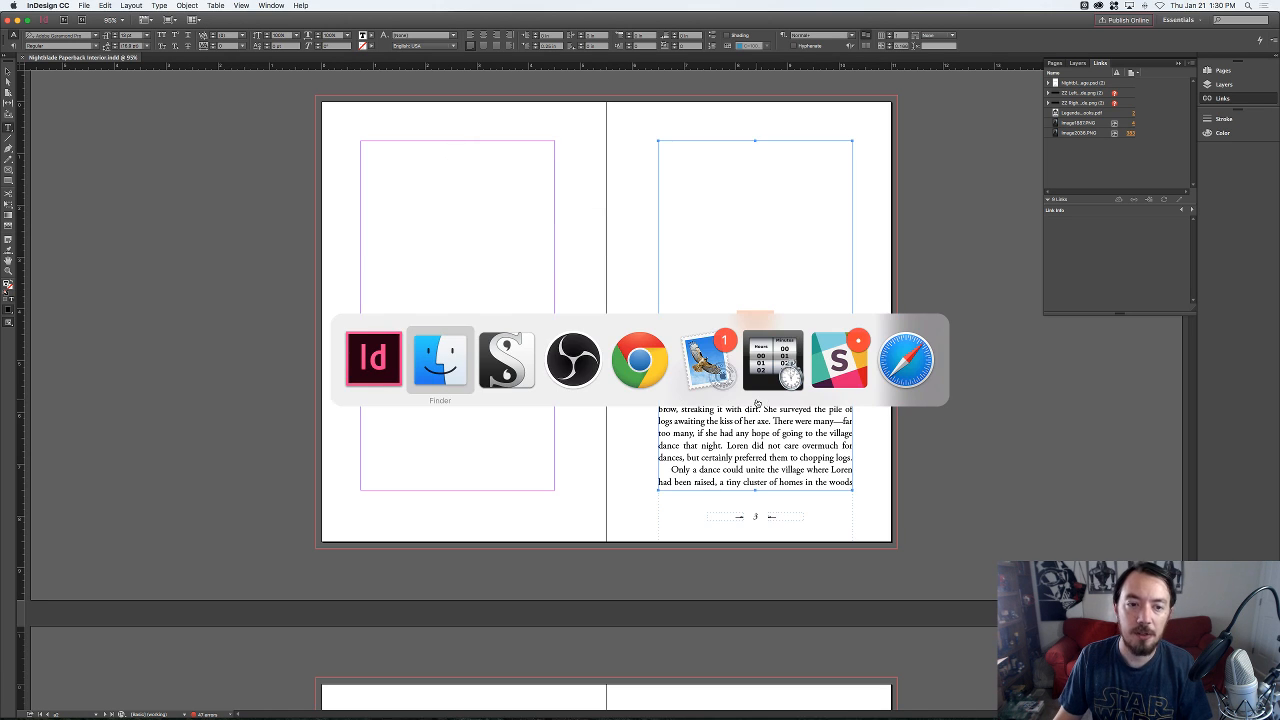
{"action": "key", "text": "super+Tab"}
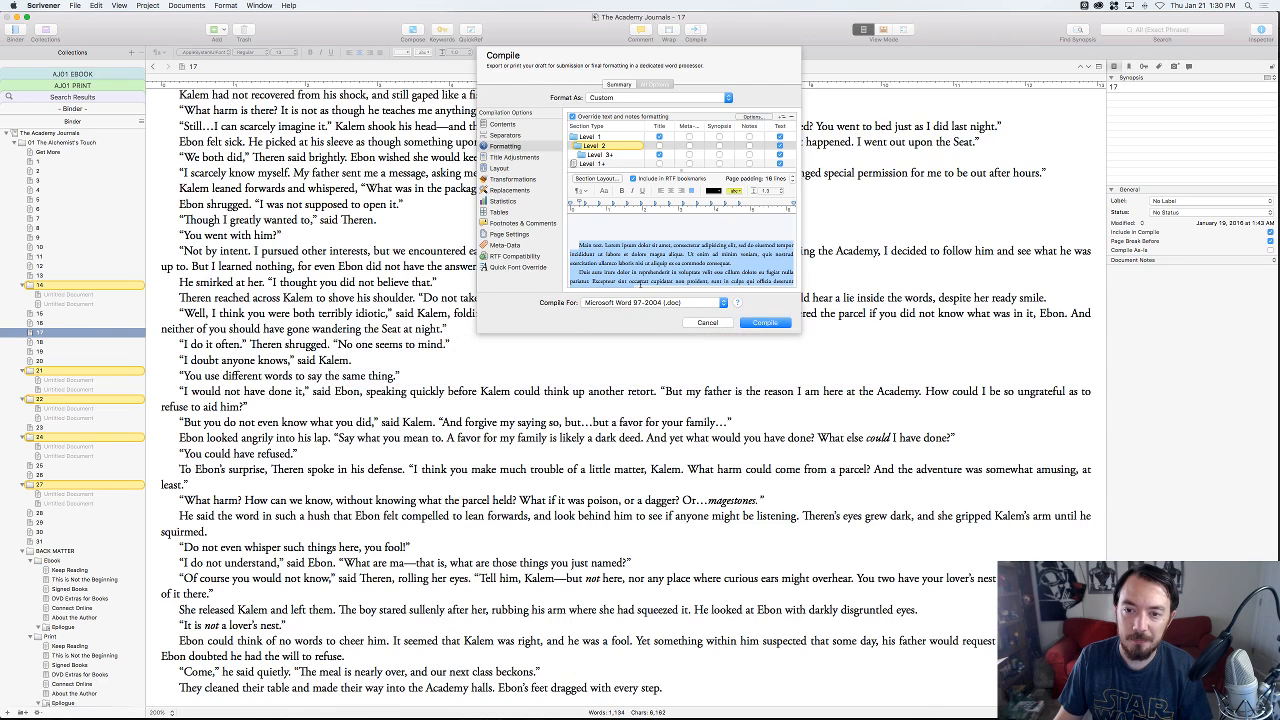
{"action": "left_click", "coordinate": [640, 284]}
{"action": "key", "text": "super+a"}
{"action": "left_click", "coordinate": [576, 245]}
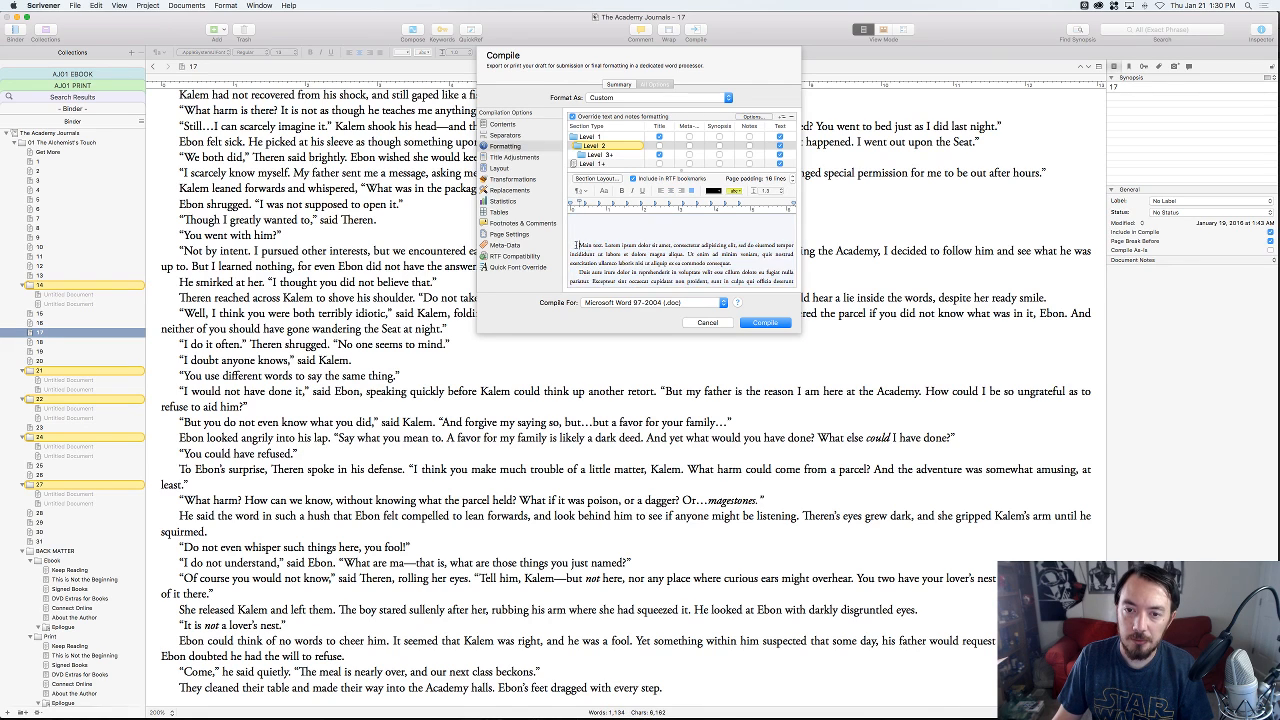
{"action": "left_click_drag", "start_coordinate": [576, 245], "coordinate": [716, 342]}
{"action": "left_click", "coordinate": [648, 260]}
{"action": "scroll", "coordinate": [648, 260], "scroll_direction": "up", "scroll_amount": 3}
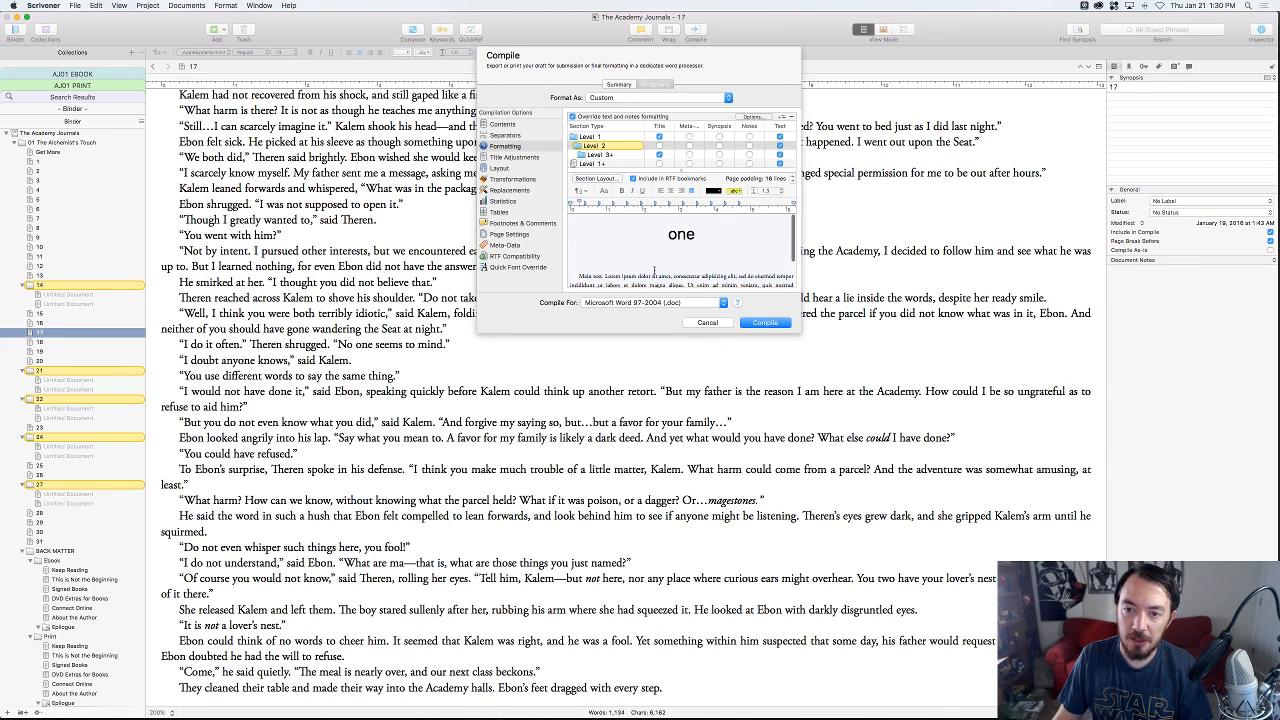
{"action": "key", "text": "super+a"}
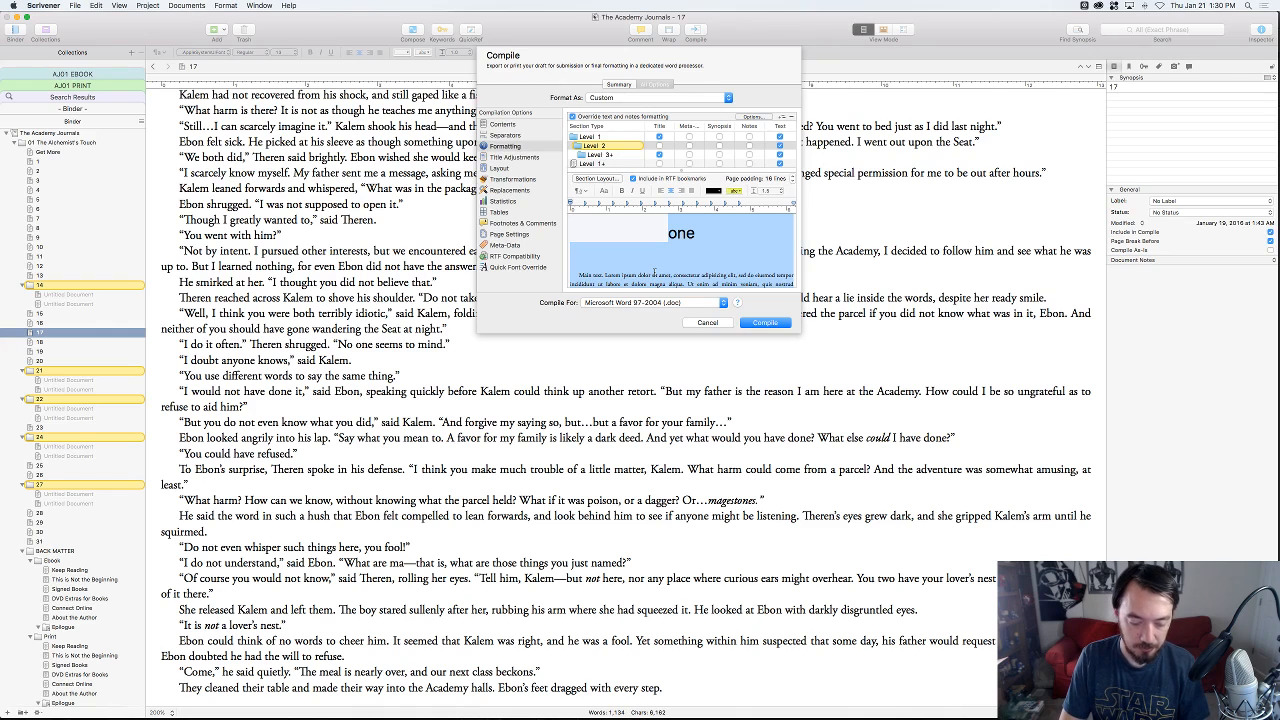
{"action": "key", "text": "alt+shift+super+m"}
{"action": "type", "text": "1.3"}
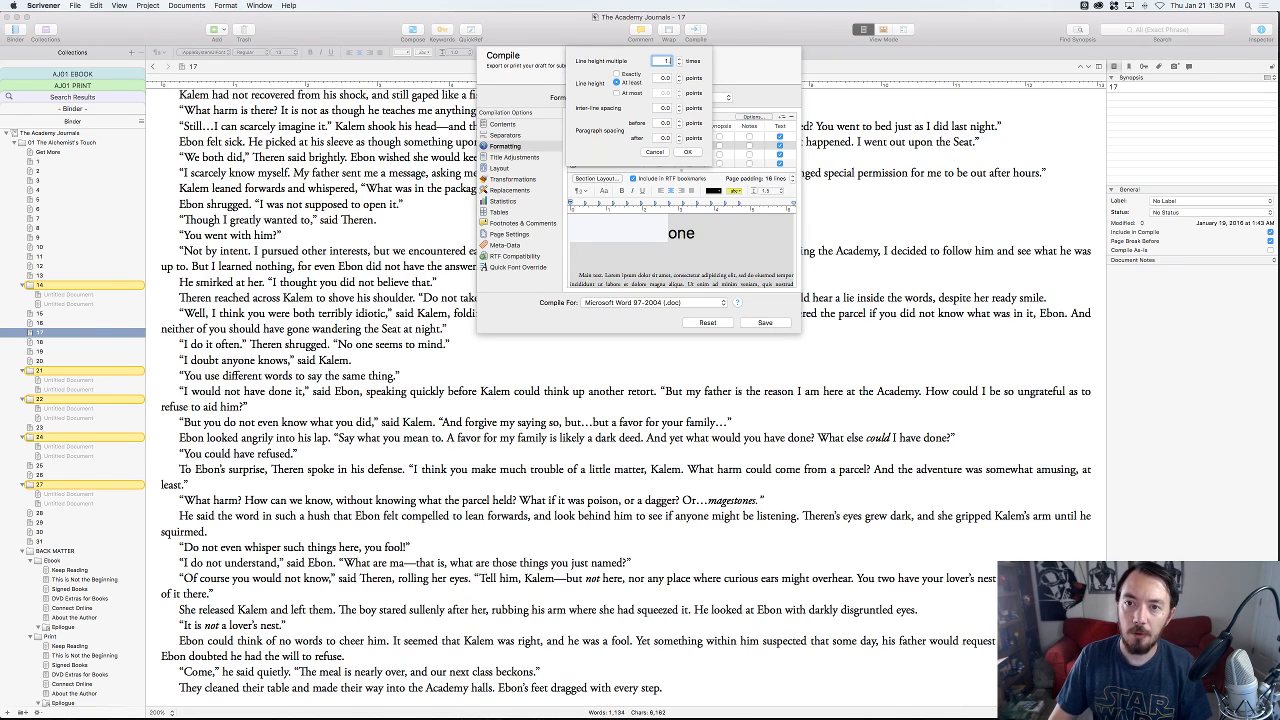
{"action": "left_click", "coordinate": [686, 153]}
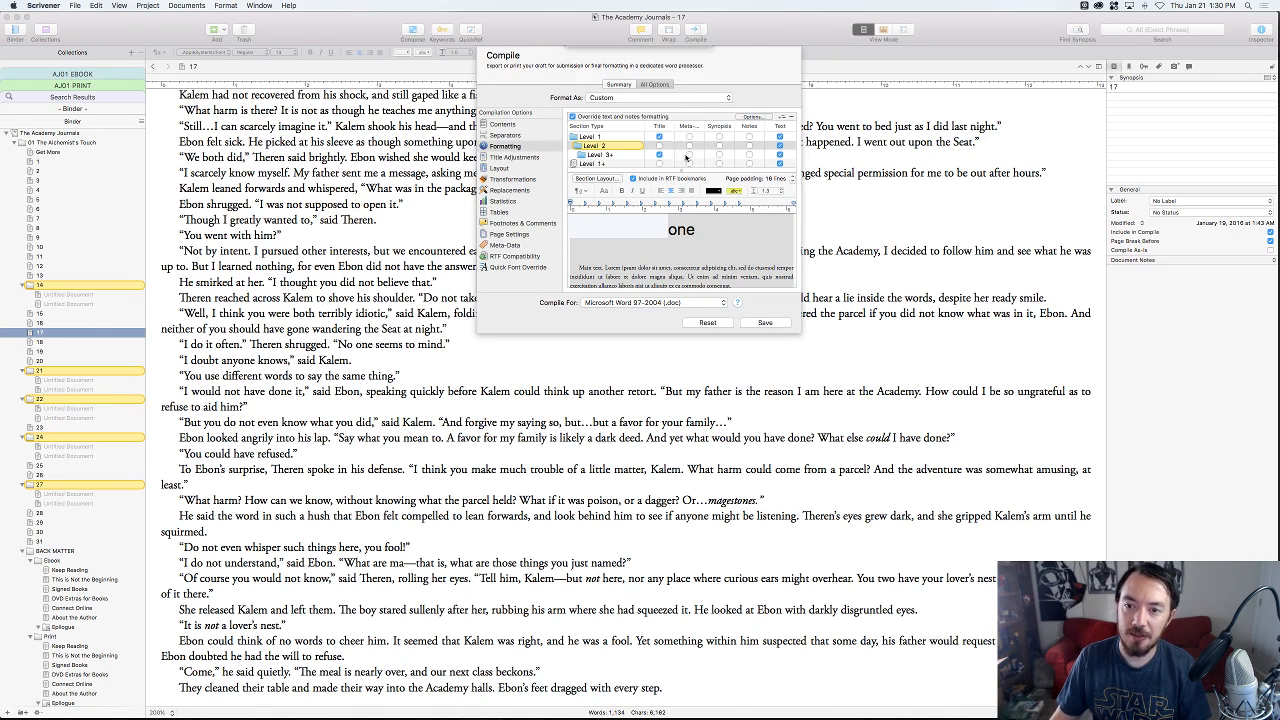
- Put away the Downloads window, check the Level 2 chapter number sample, and try the folder's Title option on and off
{"action": "left_click", "coordinate": [662, 226]}
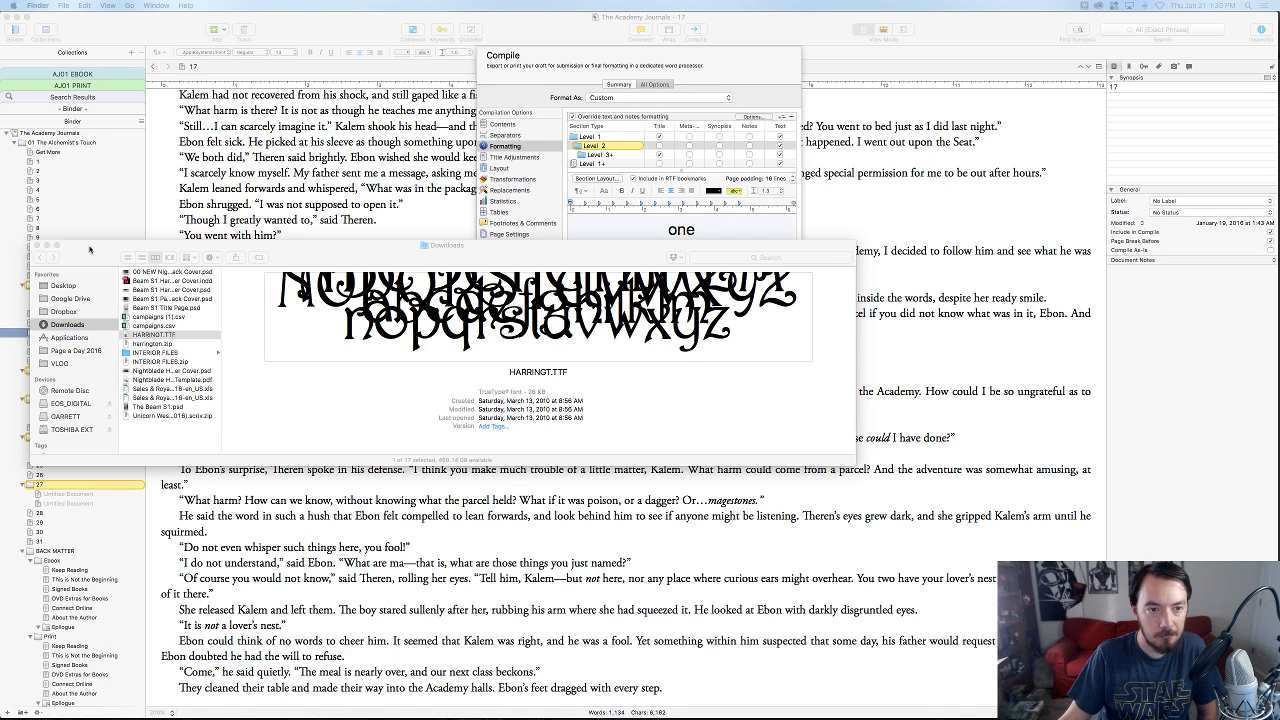
{"action": "double_click", "coordinate": [89, 249]}
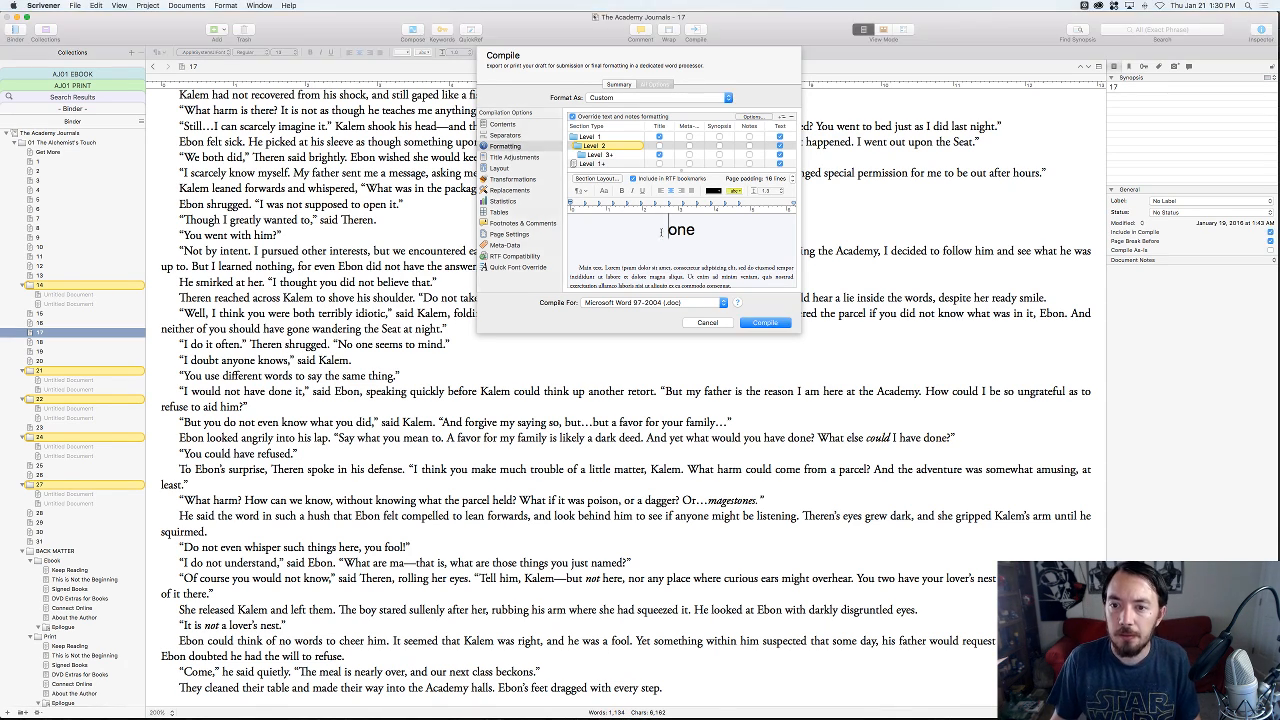
{"action": "left_click_drag", "start_coordinate": [653, 230], "coordinate": [703, 259]}
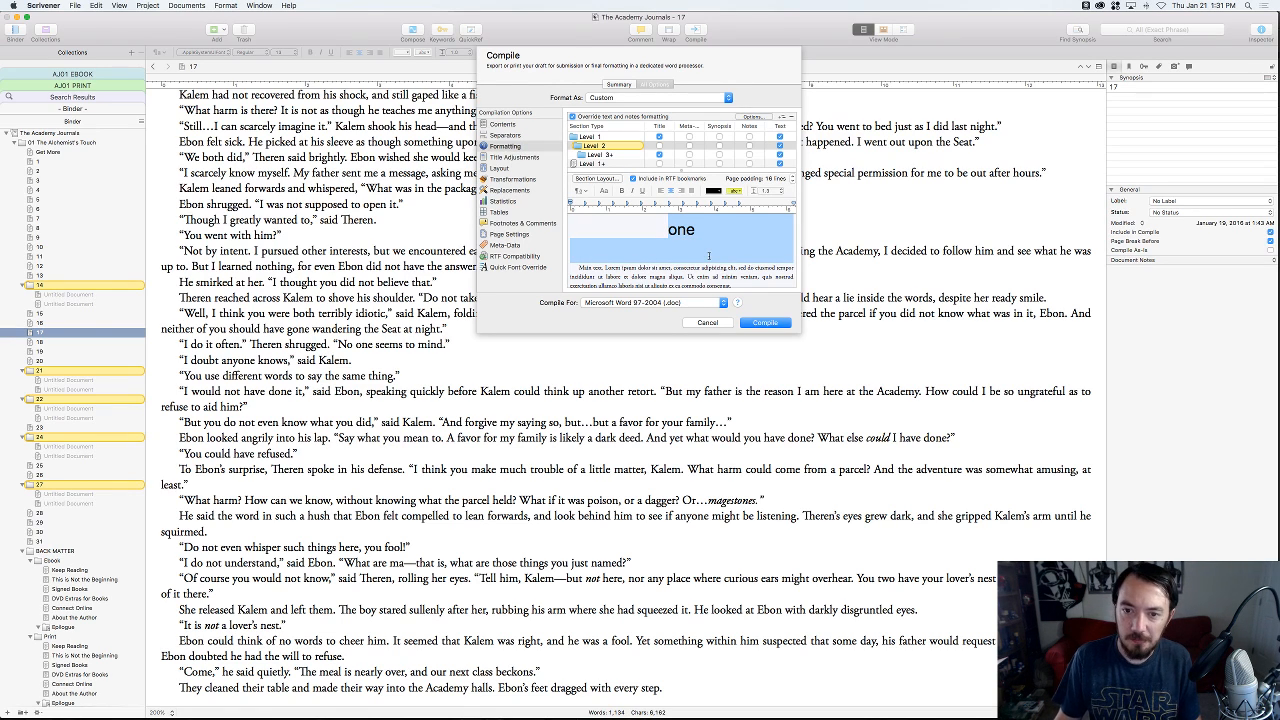
{"action": "left_click", "coordinate": [661, 223]}
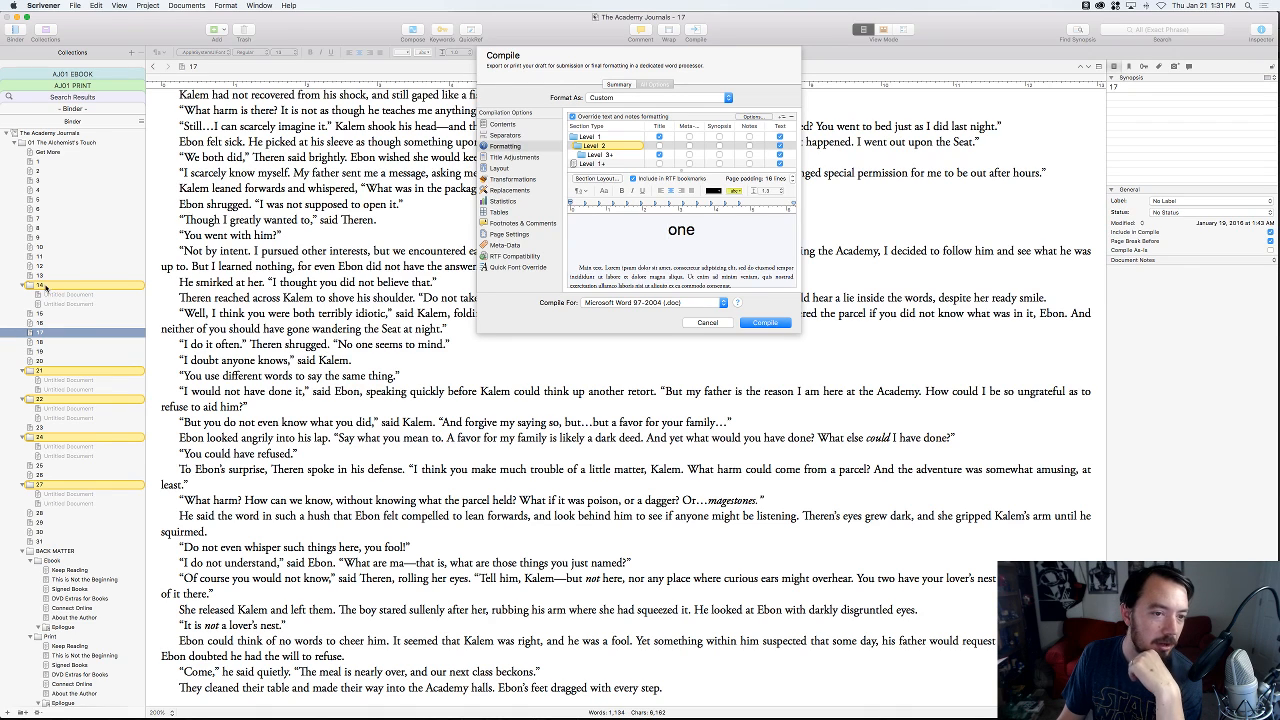
{"action": "left_click", "coordinate": [659, 148]}
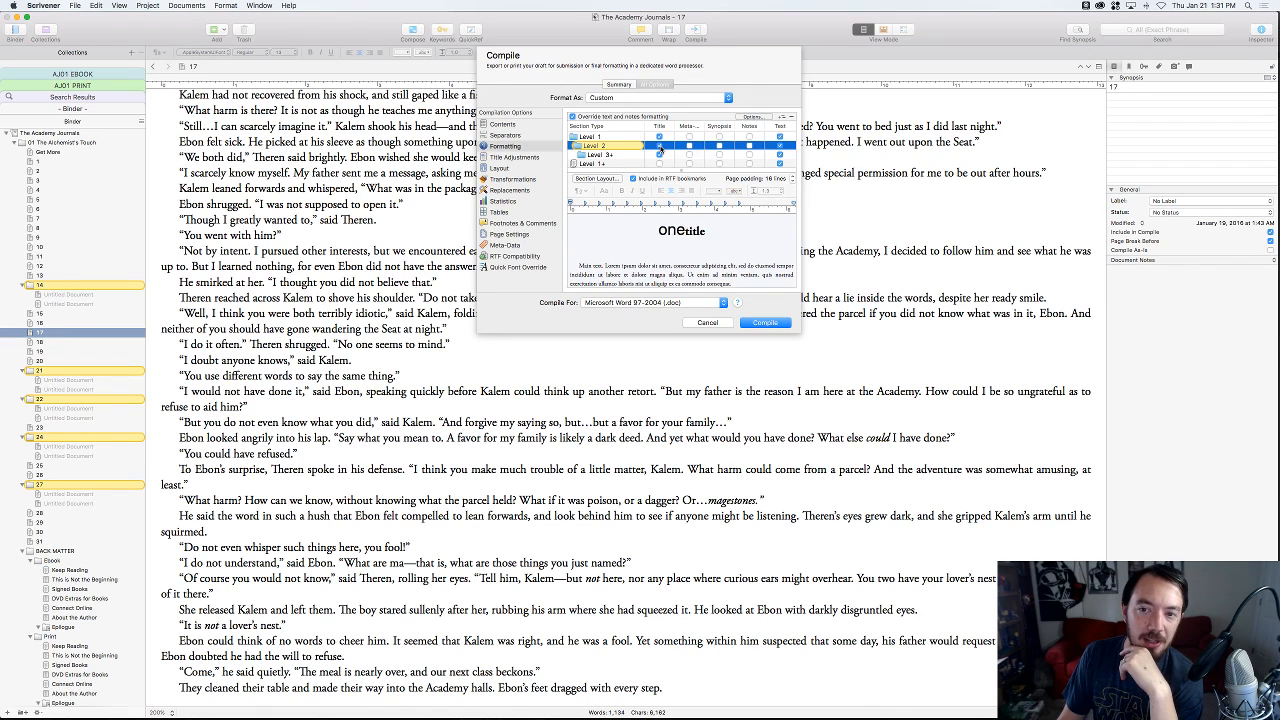
{"action": "left_click", "coordinate": [659, 148]}
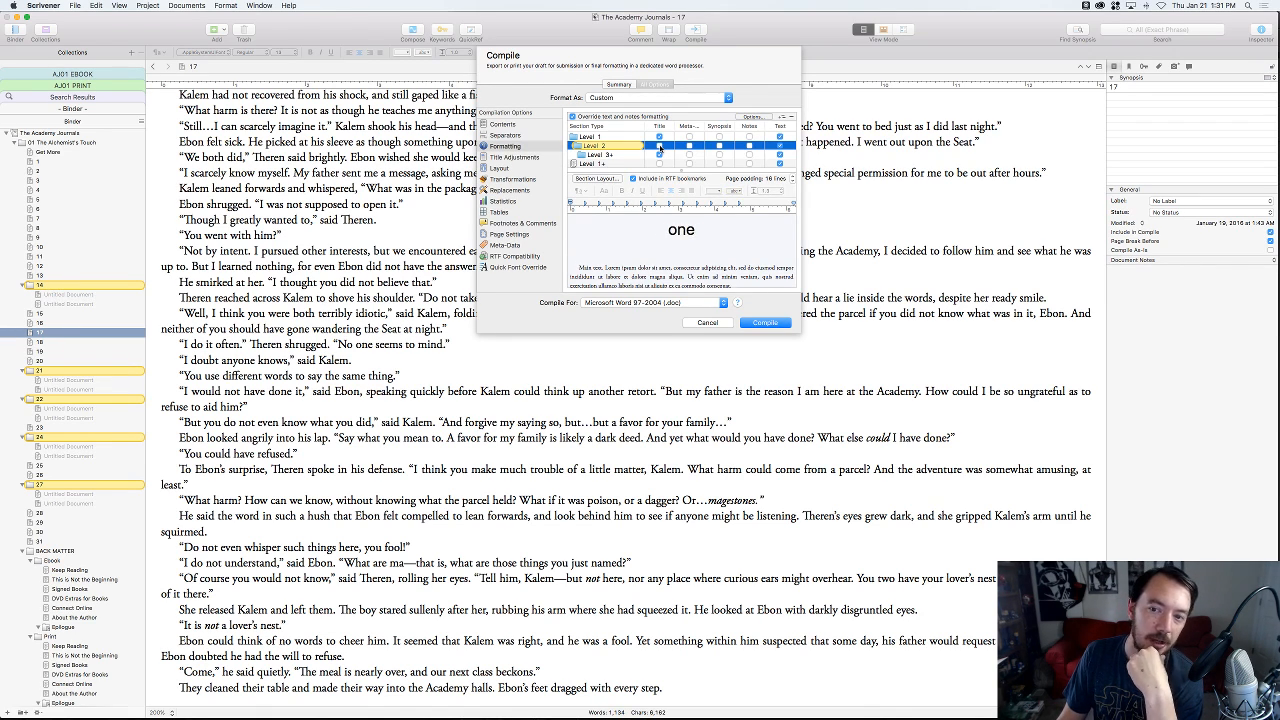
- In the section layout of folder Level 2, clear the title prefix and insert <$w> at the start of the suffix
{"action": "left_click", "coordinate": [596, 179]}
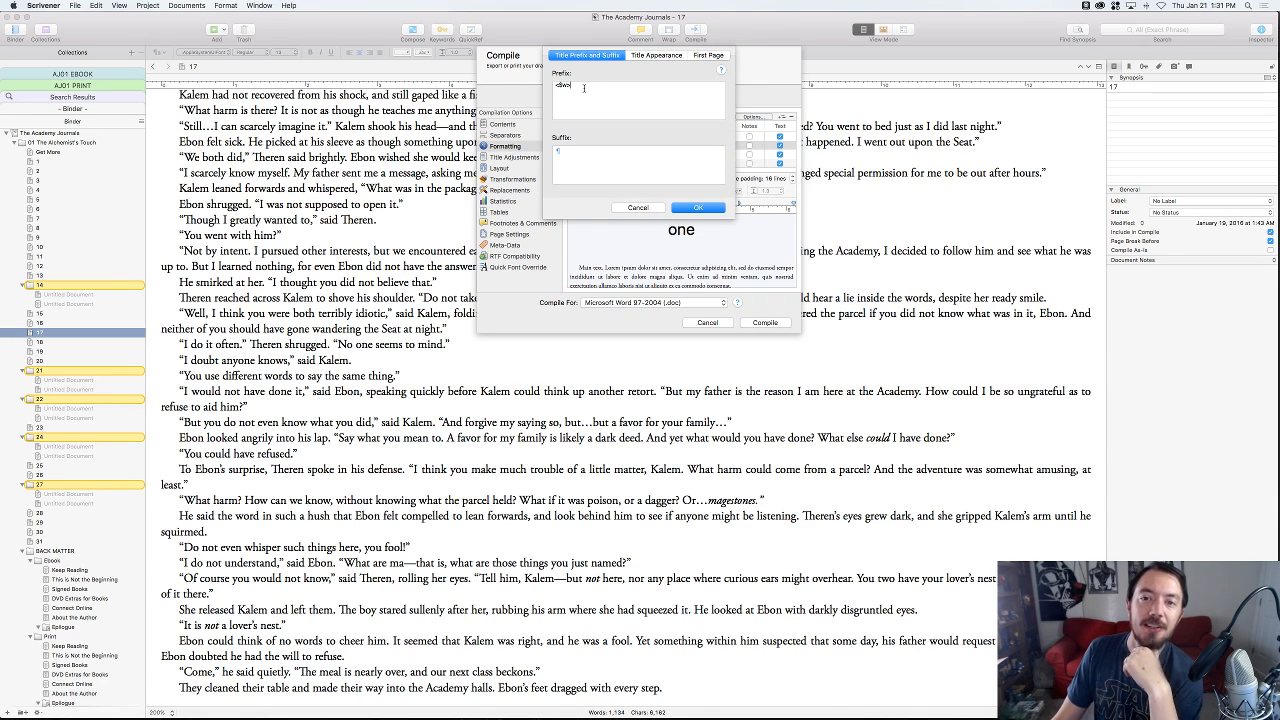
{"action": "left_click_drag", "start_coordinate": [582, 88], "coordinate": [547, 87]}
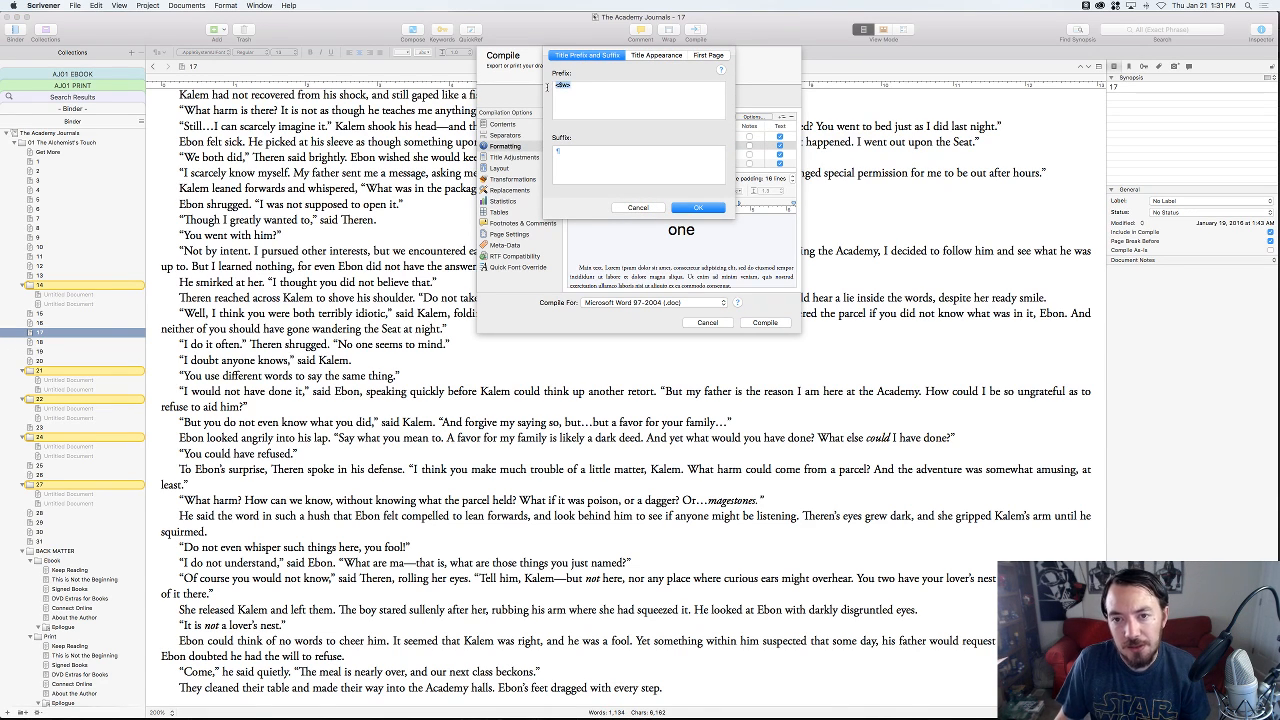
{"action": "key", "text": "BackSpace"}
{"action": "left_click", "coordinate": [586, 150]}
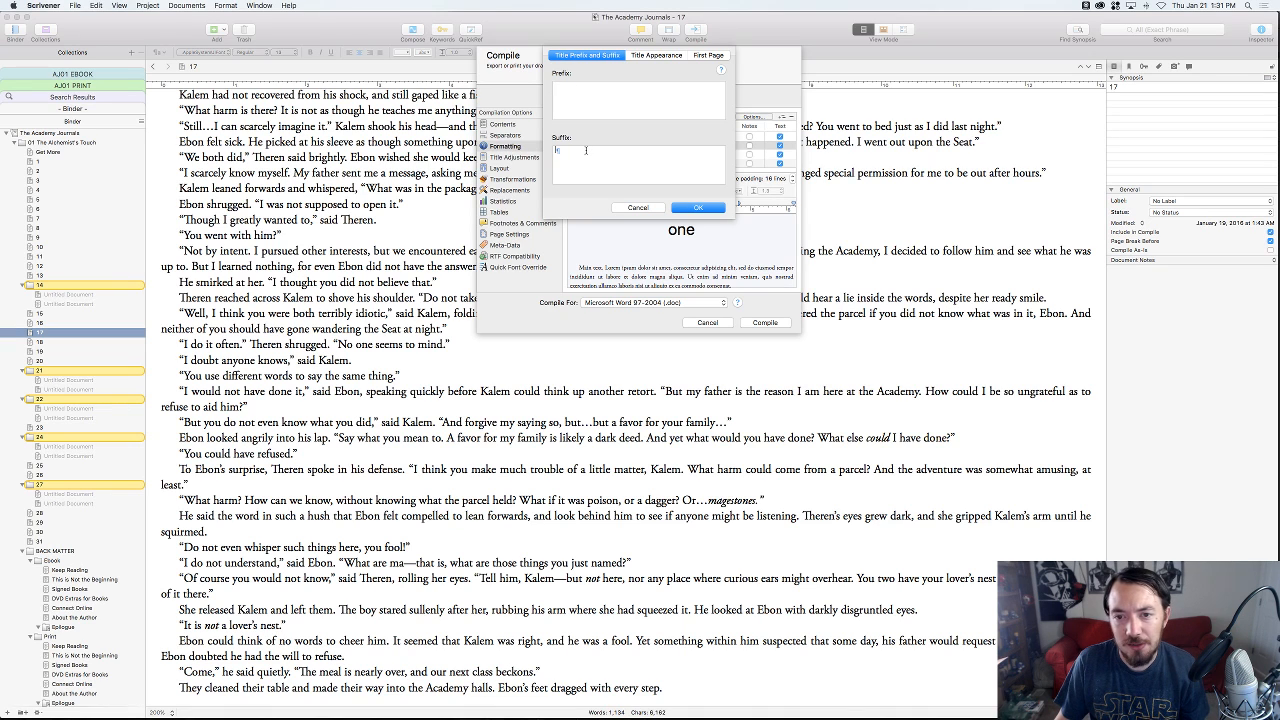
{"action": "type", "text": "<$w>"}
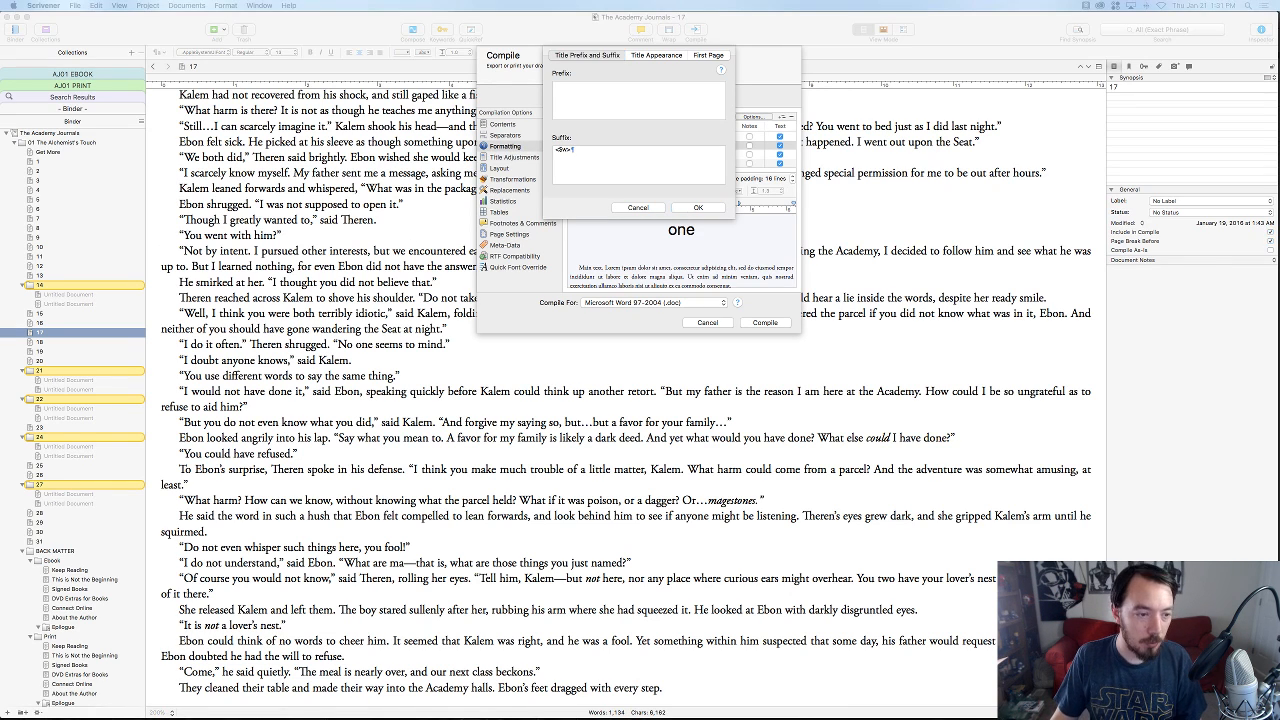
{"action": "left_click", "coordinate": [691, 210]}
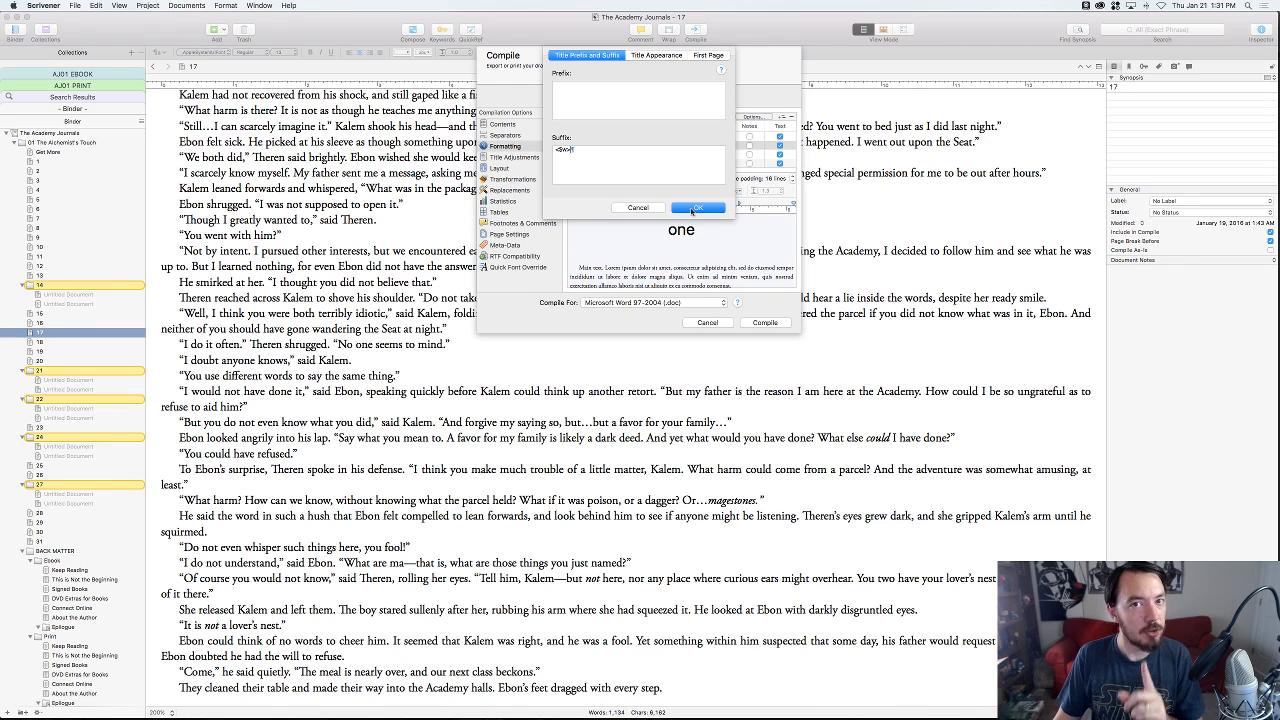
- Apply the Level 2 title suffix, reopen its section layout, and add a line break after <$w>
{"action": "left_click", "coordinate": [691, 210]}
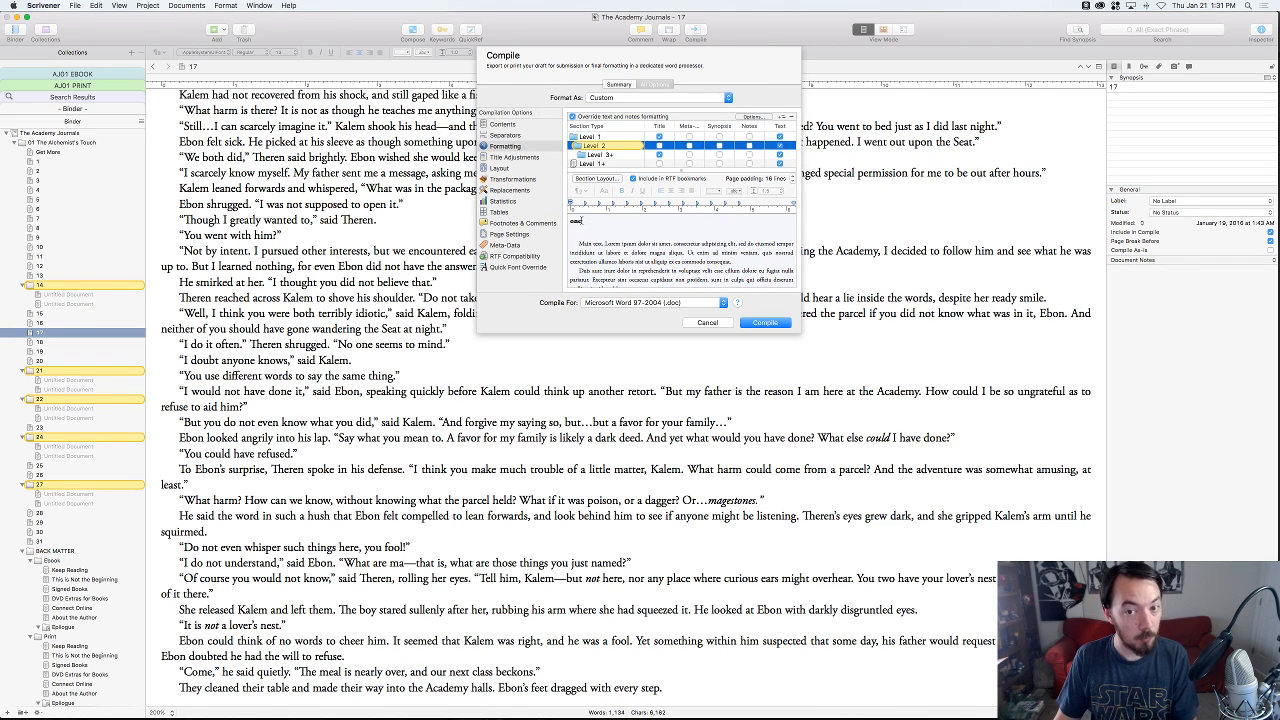
{"action": "left_click_drag", "start_coordinate": [572, 220], "coordinate": [647, 236]}
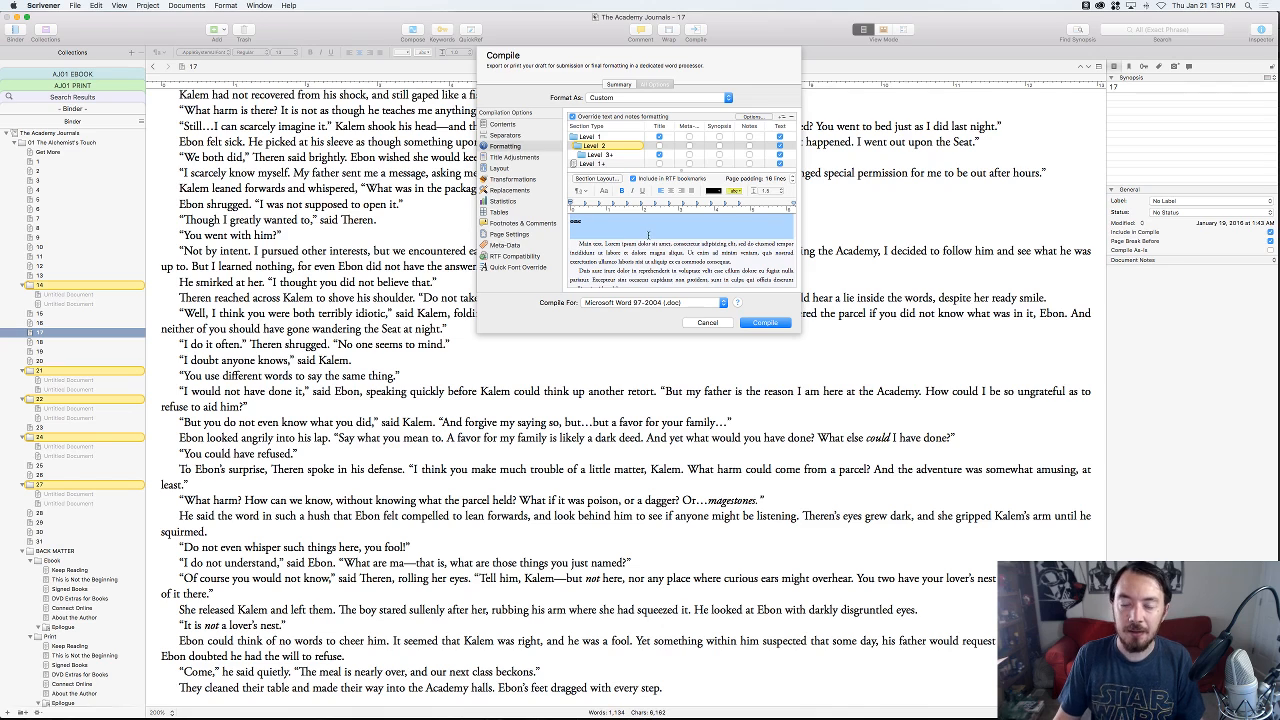
{"action": "left_click", "coordinate": [597, 178]}
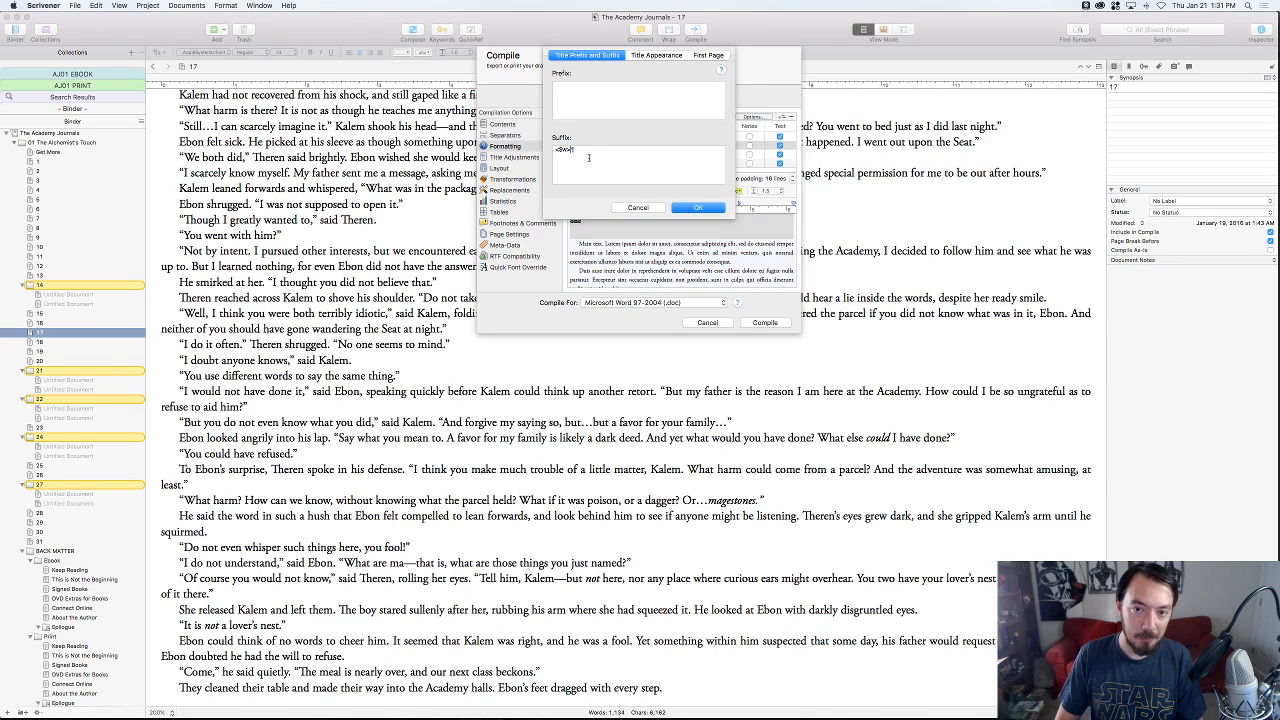
{"action": "key", "text": "Return"}
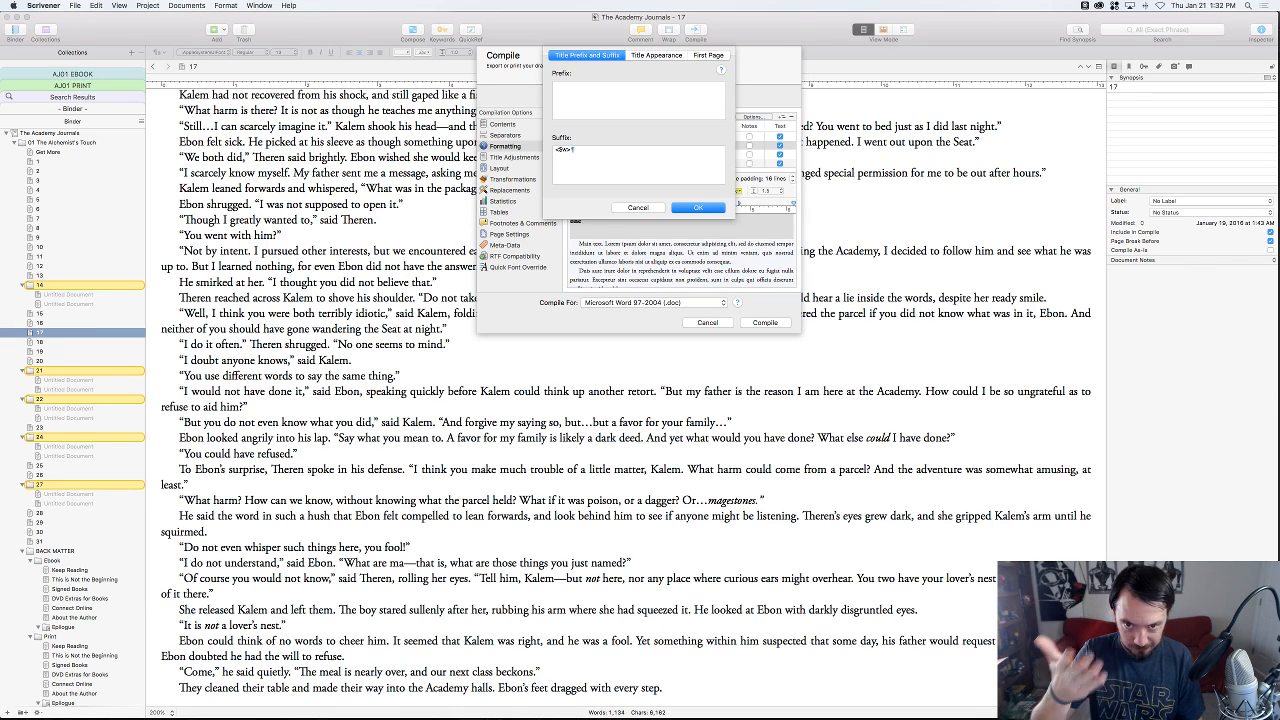
{"action": "left_click", "coordinate": [694, 207]}
- Select the chapter number sample of folder Level 2 and open the Fonts window's search for its typeface
{"action": "left_click_drag", "start_coordinate": [575, 220], "coordinate": [640, 232]}
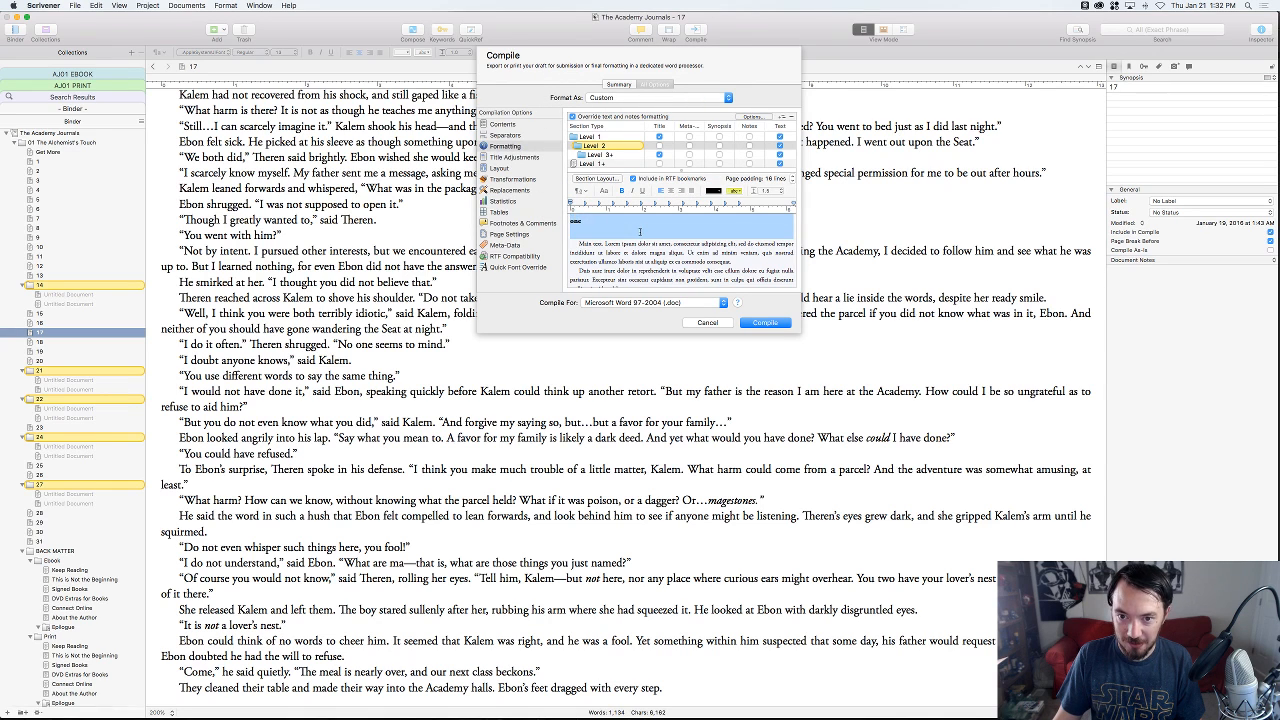
{"action": "key", "text": "super+t"}
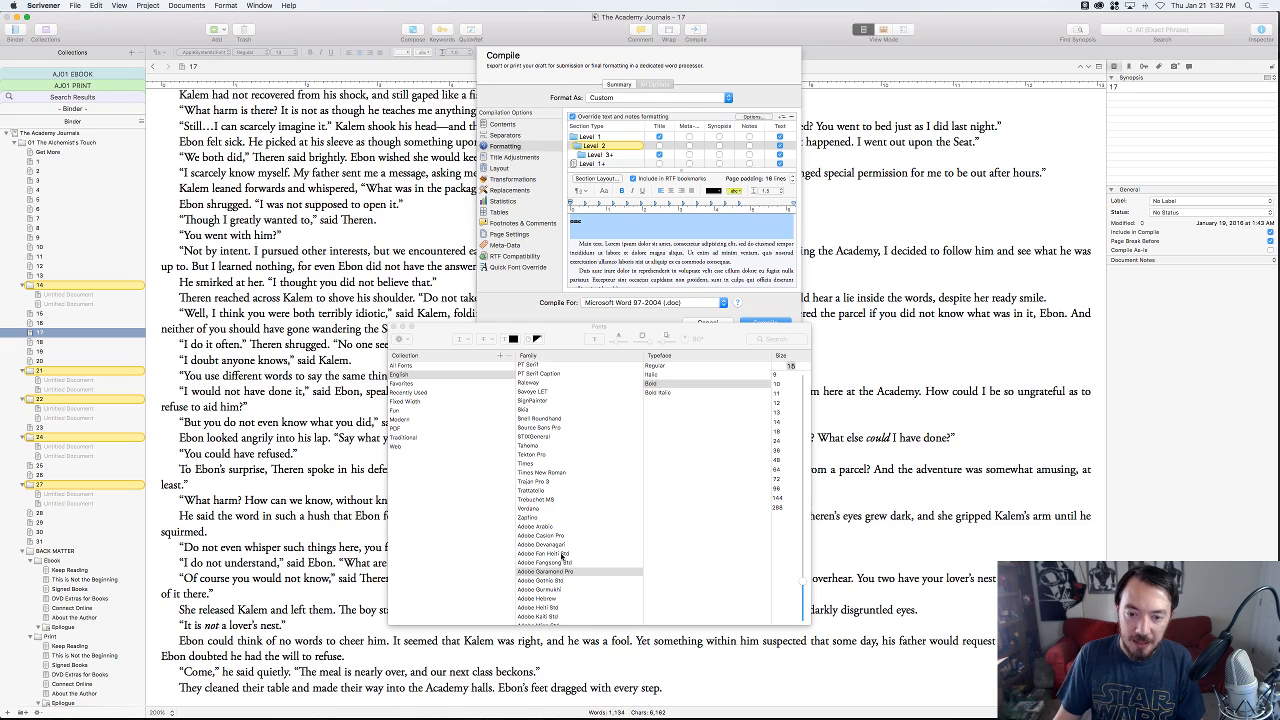
{"action": "left_click", "coordinate": [765, 338]}
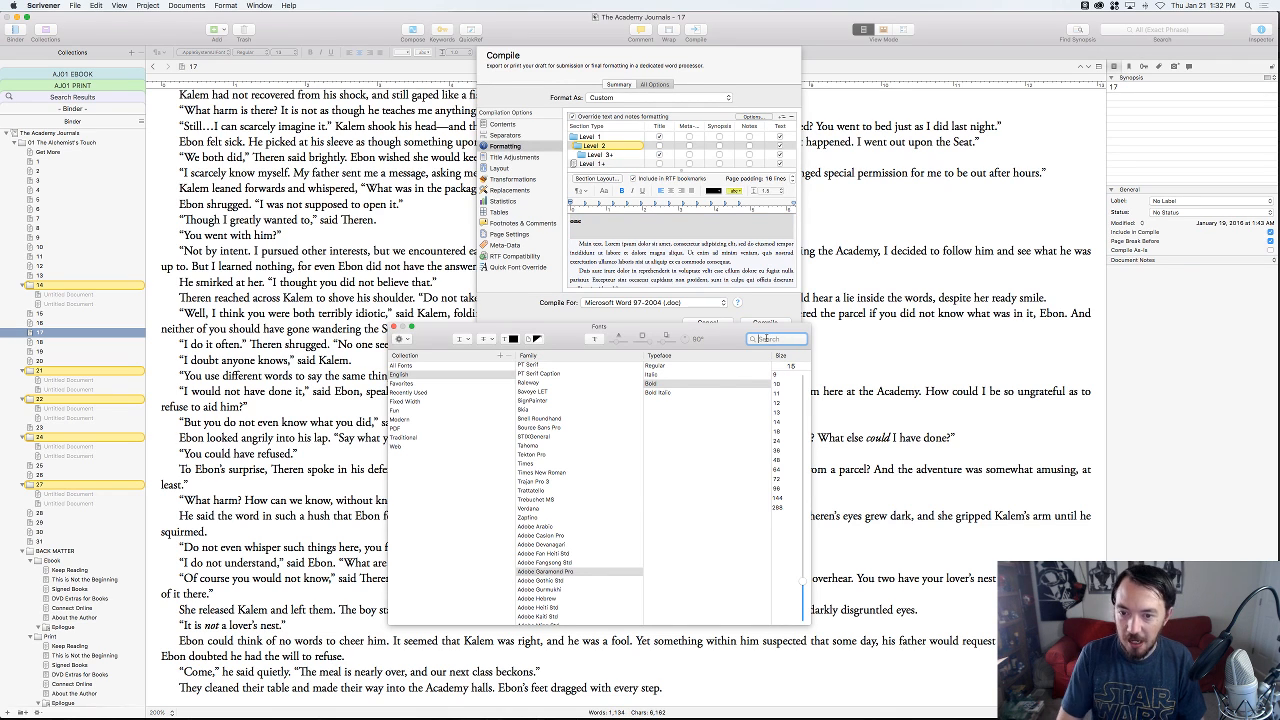
- Find the Harrington font family and apply it to the Level 2 folder title
{"action": "type", "text": "harrington"}
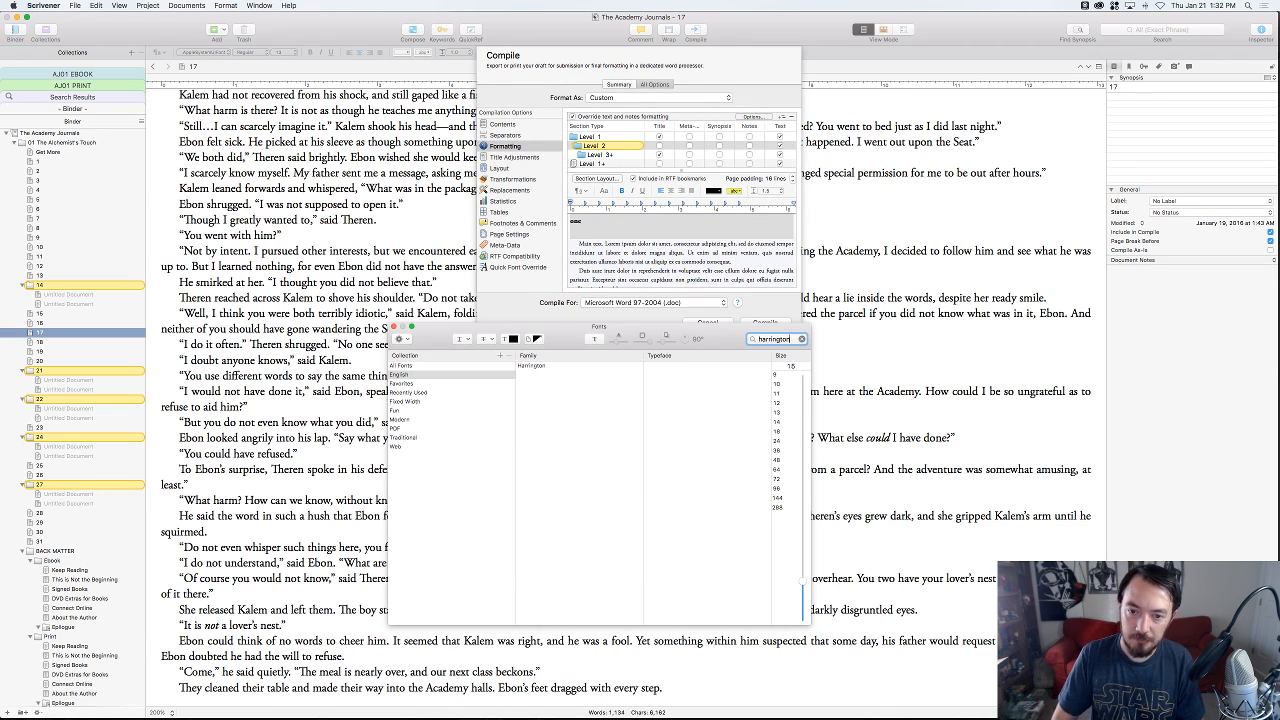
{"action": "left_click", "coordinate": [538, 367]}
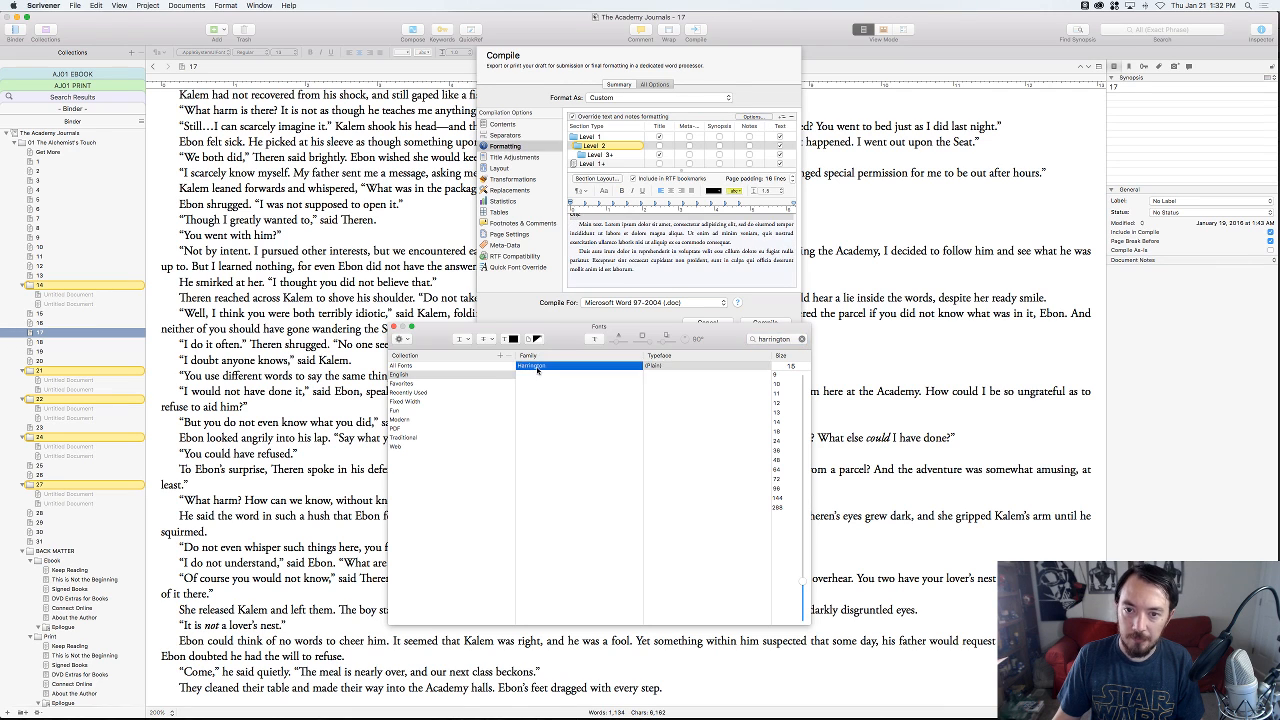
- Switch to the InDesign paperback interior, check the "one" chapter heading's font size, and return to Scrivener
{"action": "key", "text": "super+Tab"}
{"action": "key", "text": "super+Tab"}
{"action": "key", "text": "super+Tab"}
{"action": "key", "text": "super+Tab"}
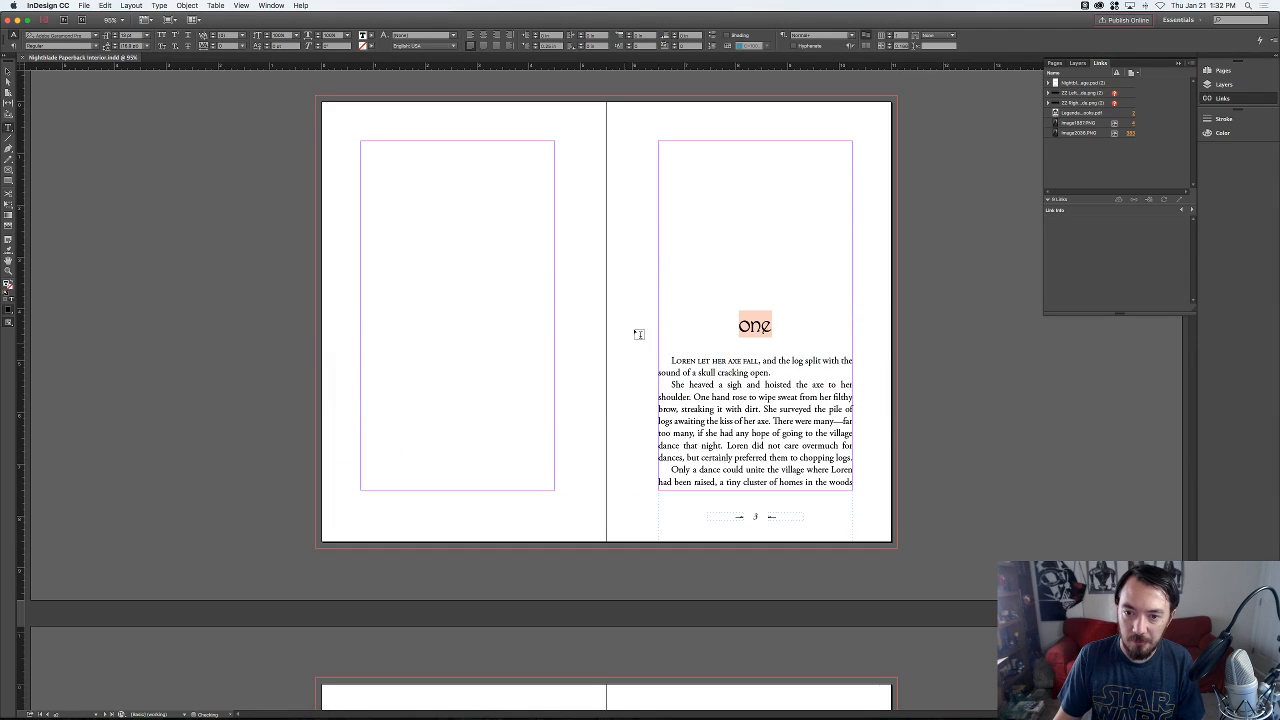
{"action": "left_click", "coordinate": [751, 325]}
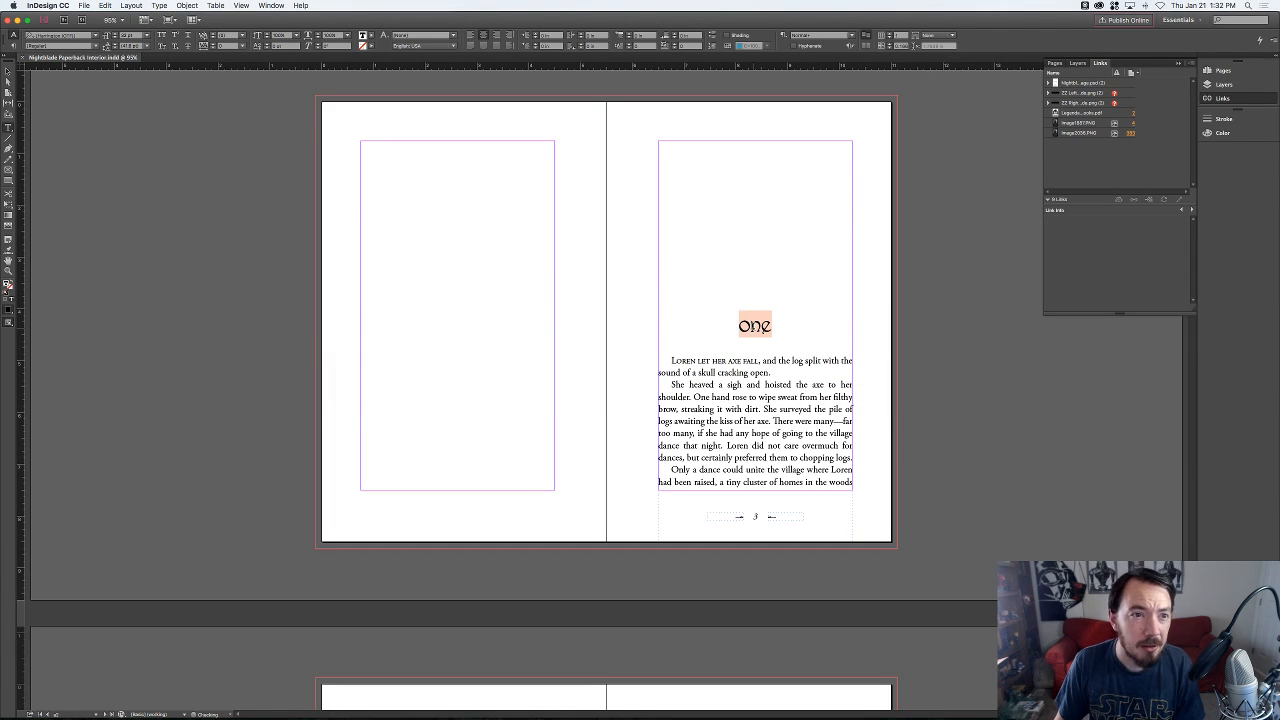
{"action": "key", "text": "super+Tab"}
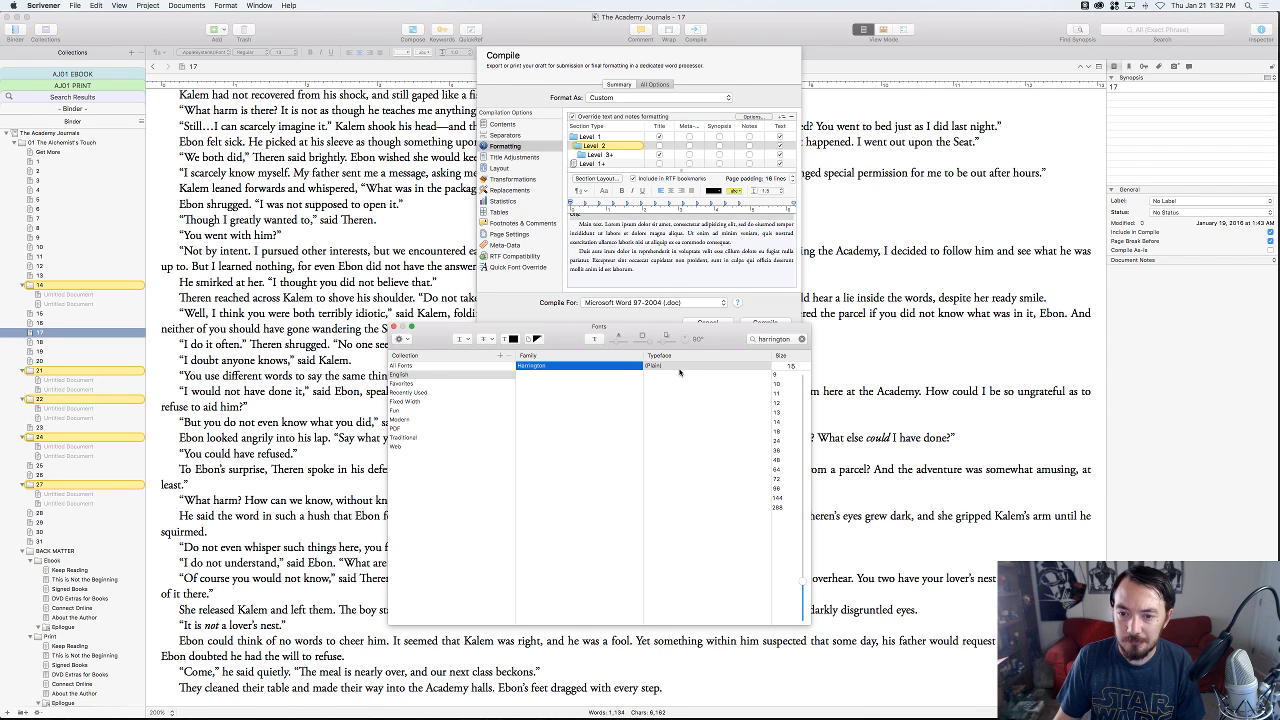
- Set the Level 2 folder title's font size to 32 and close the font window
{"action": "left_click", "coordinate": [790, 366]}
{"action": "type", "text": "32"}
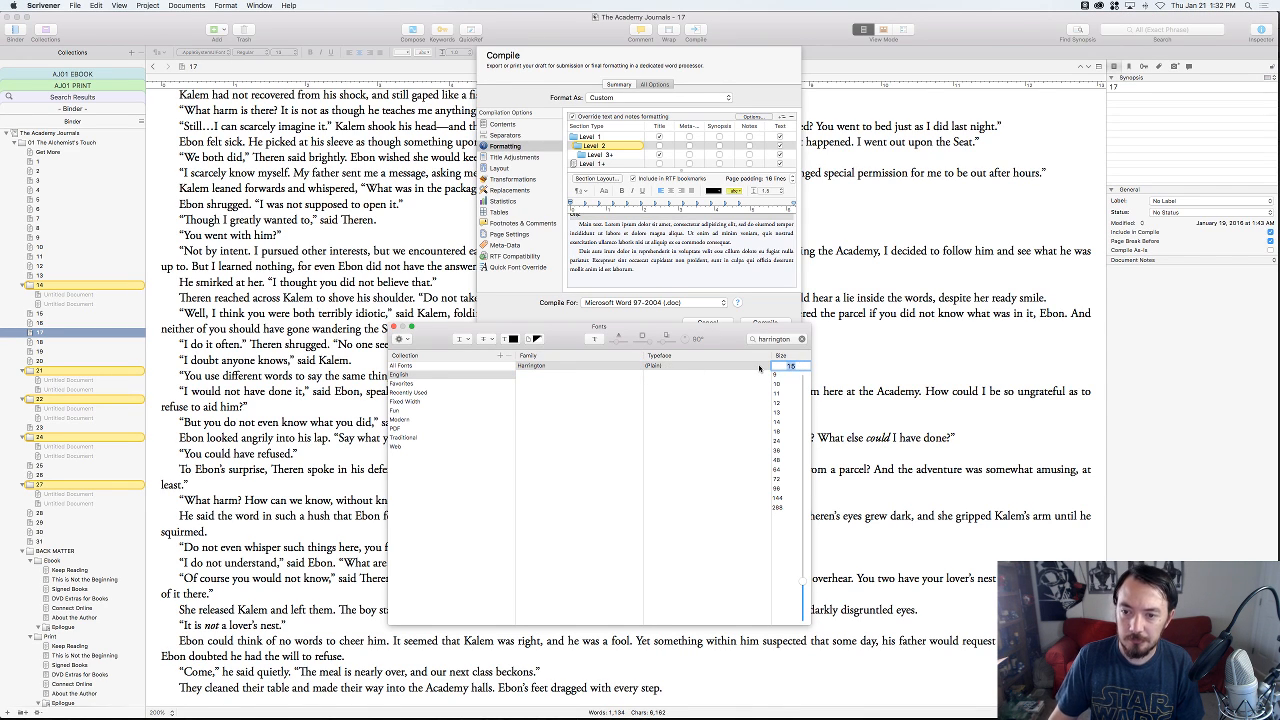
{"action": "key", "text": "Return"}
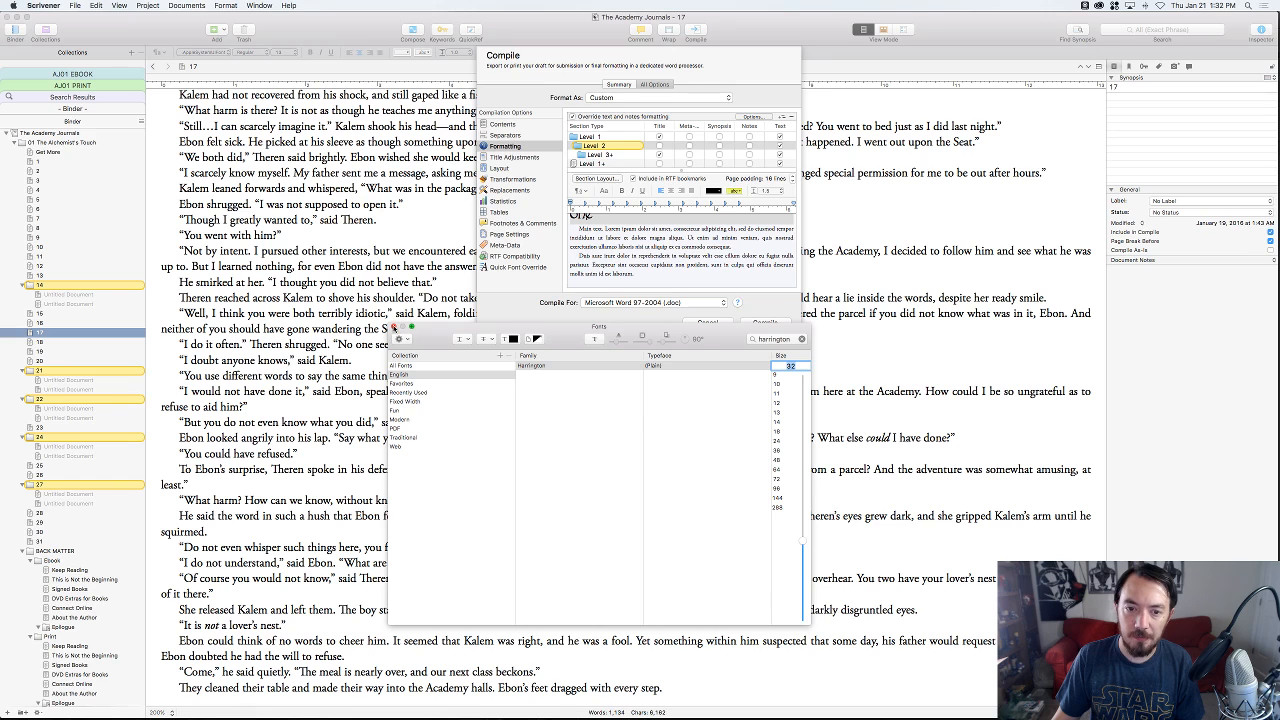
{"action": "left_click", "coordinate": [393, 327]}
- Review the Level 2 section layout's title prefix and suffix, and recheck the title's font settings
{"action": "left_click", "coordinate": [598, 179]}
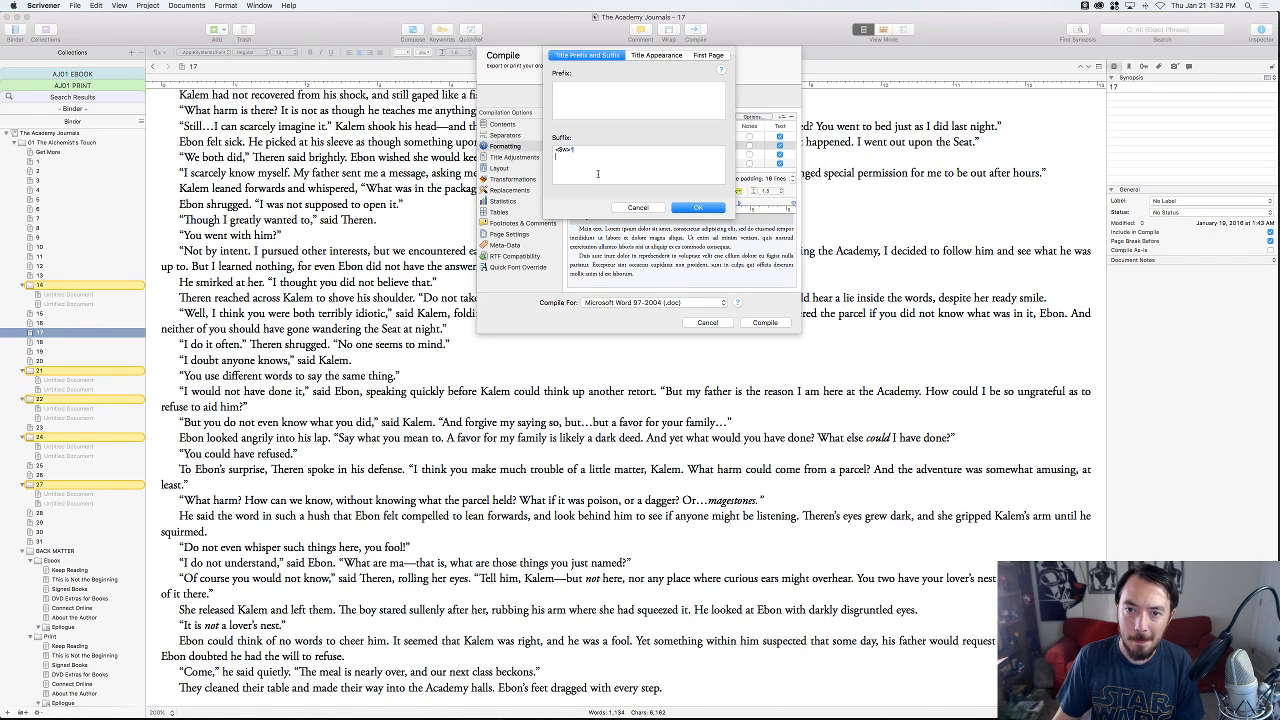
{"action": "left_click", "coordinate": [698, 207]}
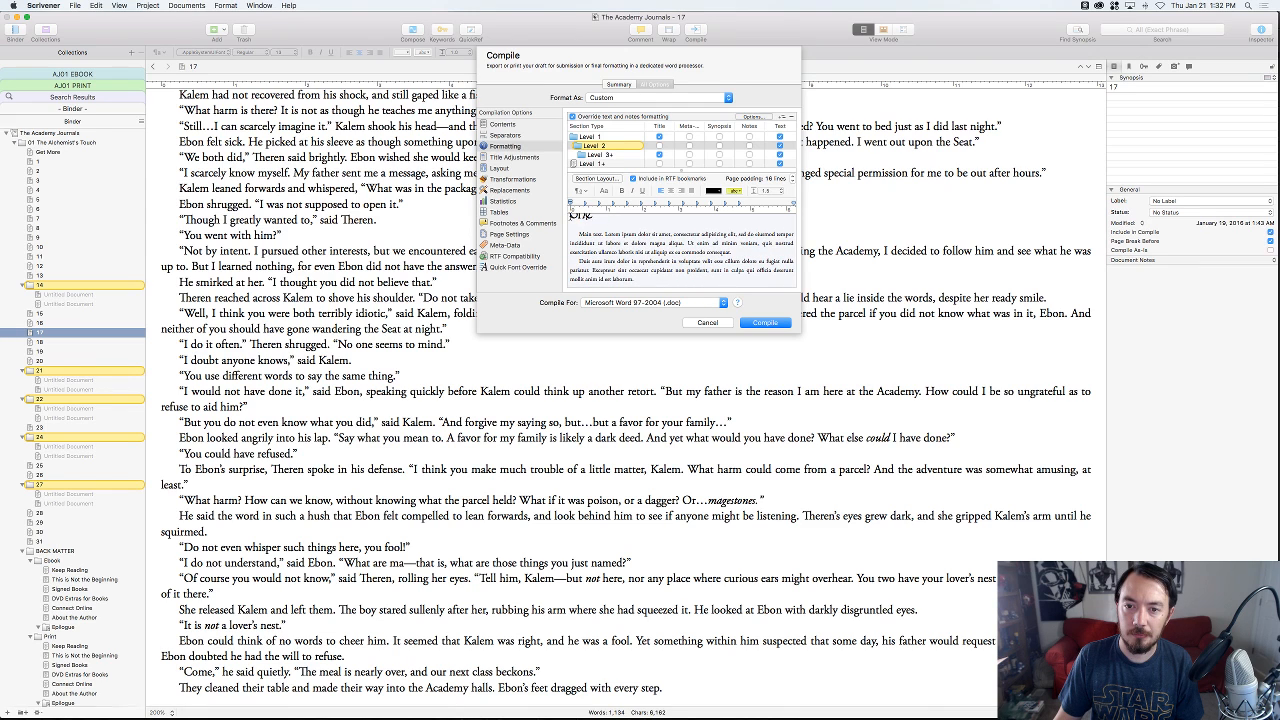
{"action": "left_click", "coordinate": [630, 224]}
{"action": "key", "text": "super+t"}
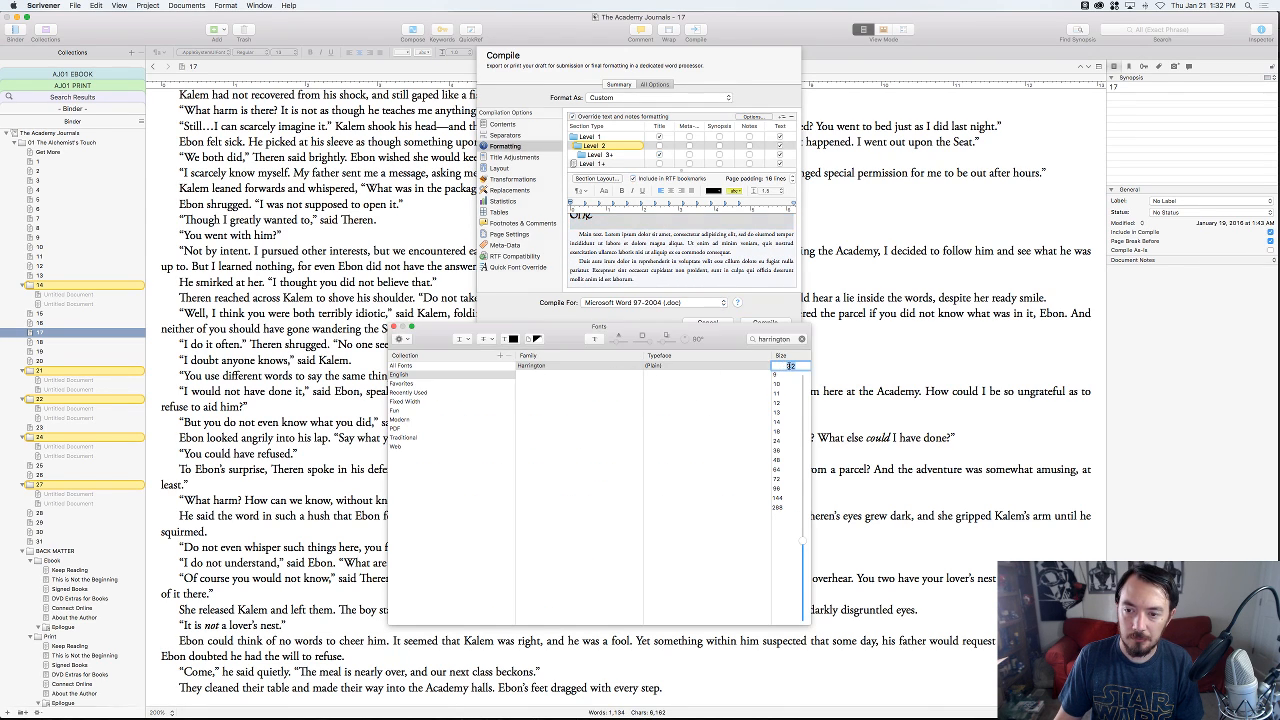
{"action": "left_click", "coordinate": [786, 366]}
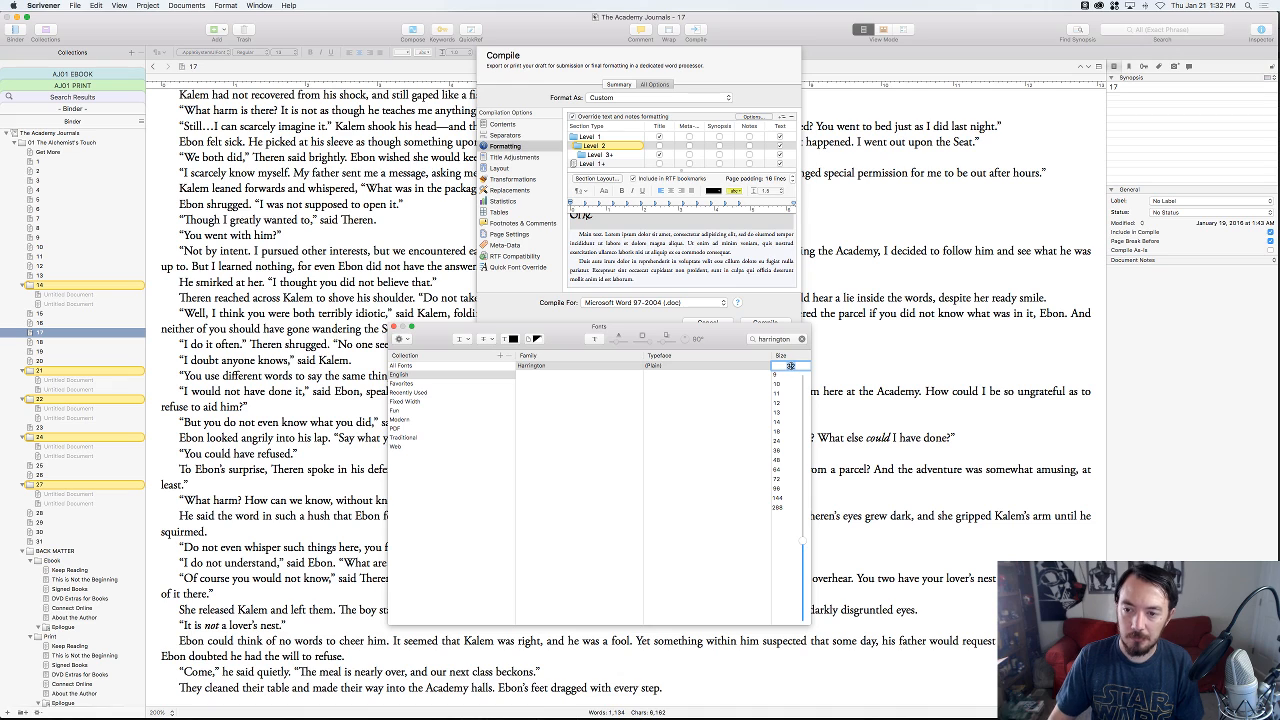
{"action": "left_click", "coordinate": [622, 366]}
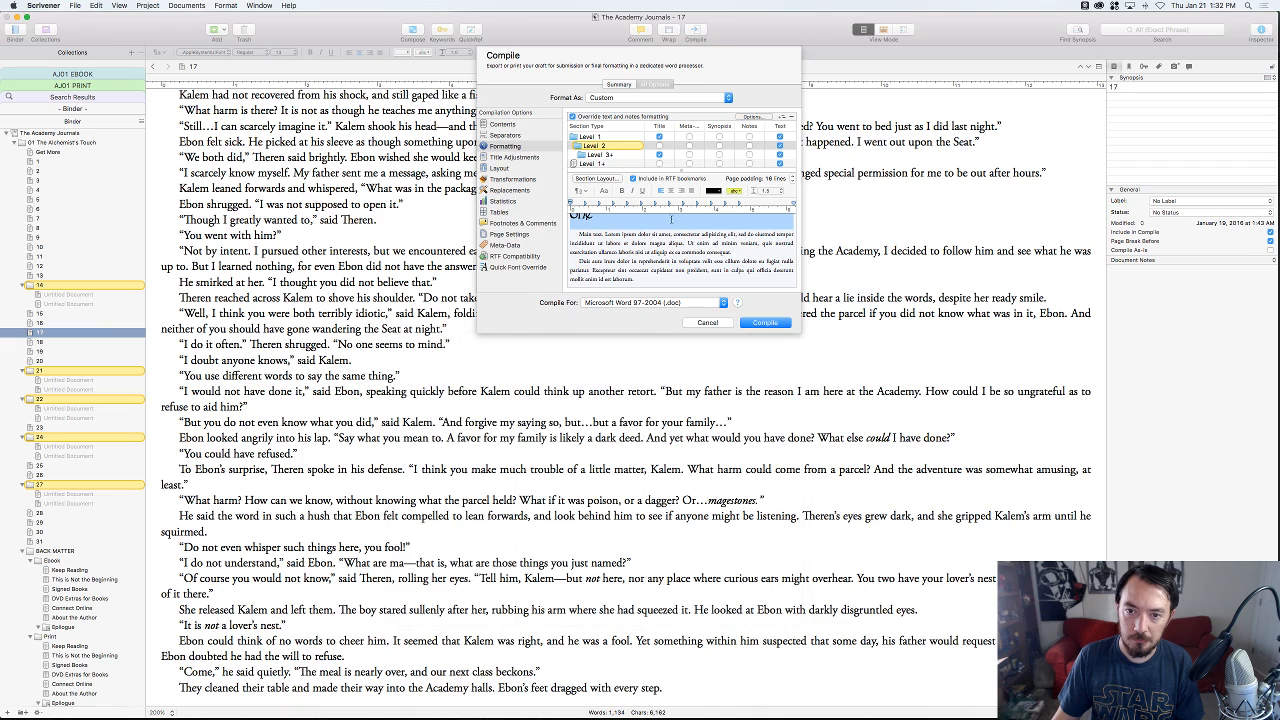
- Centre the Level 2 folder title and set its line height multiple to 1.3
{"action": "scroll", "coordinate": [682, 246], "scroll_direction": "down", "scroll_amount": 2}
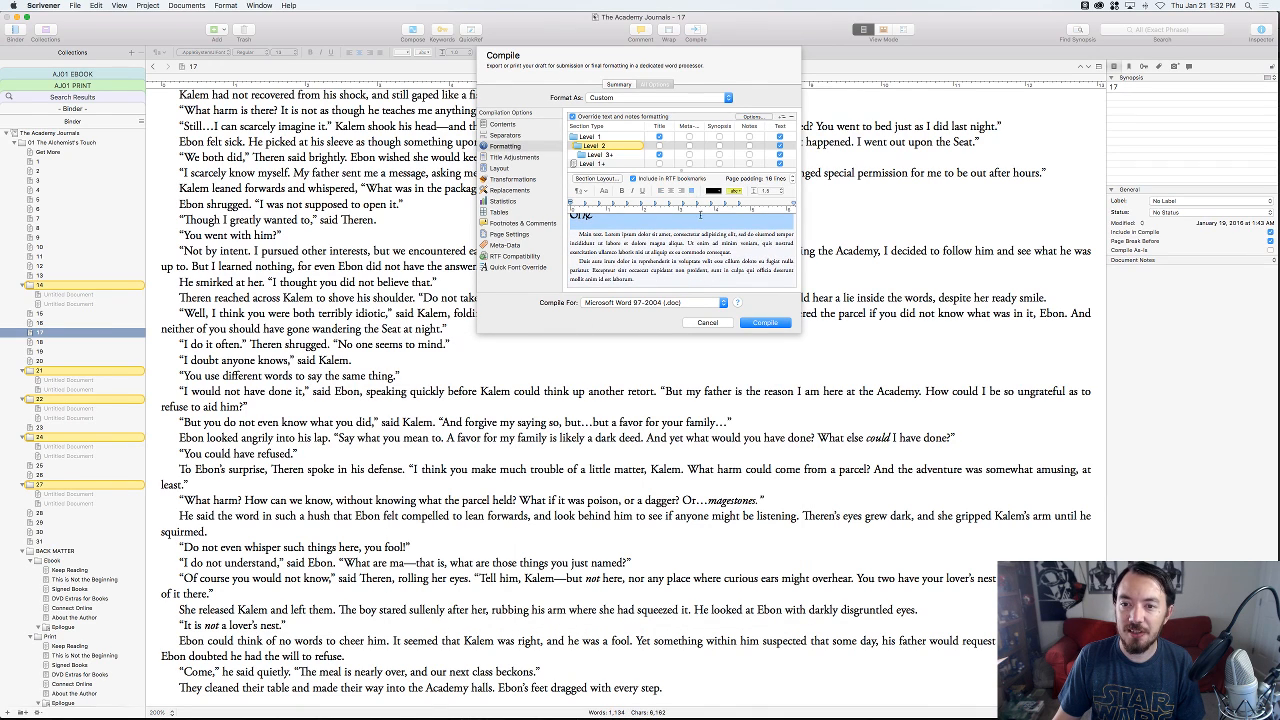
{"action": "left_click", "coordinate": [670, 191]}
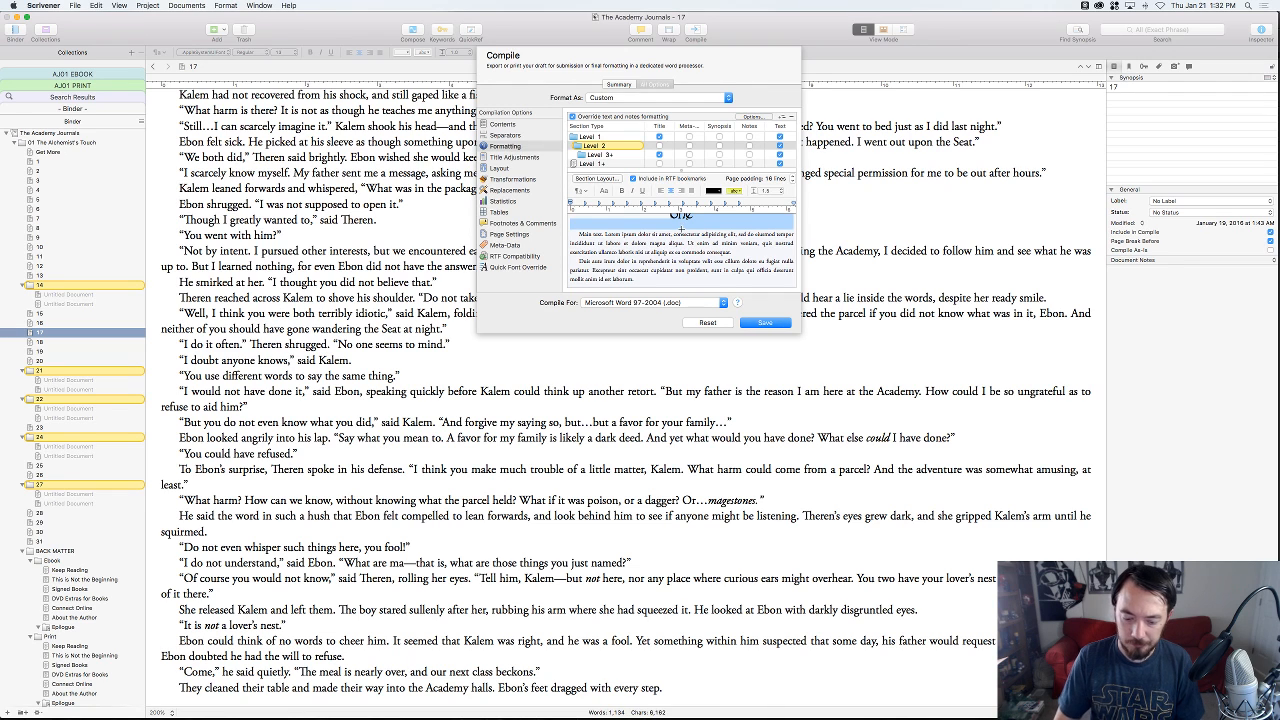
{"action": "key", "text": "alt+super+m"}
{"action": "type", "text": "1.5"}
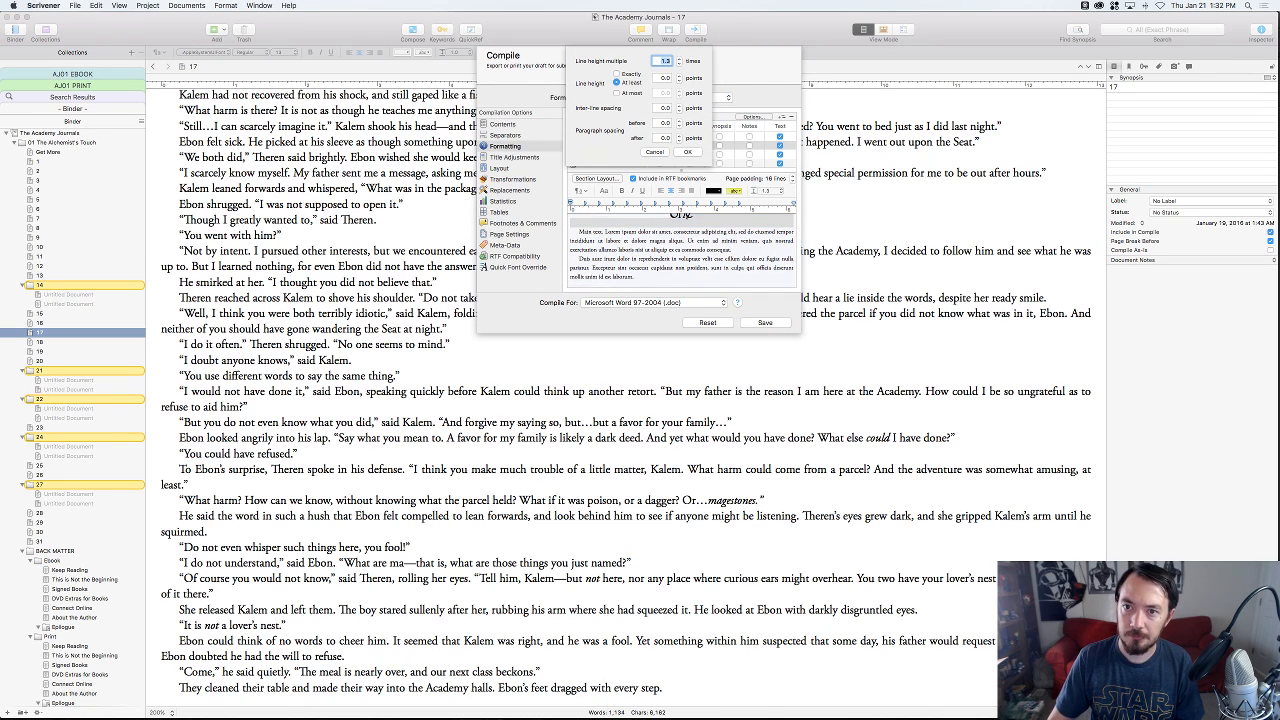
{"action": "key", "text": "Return"}
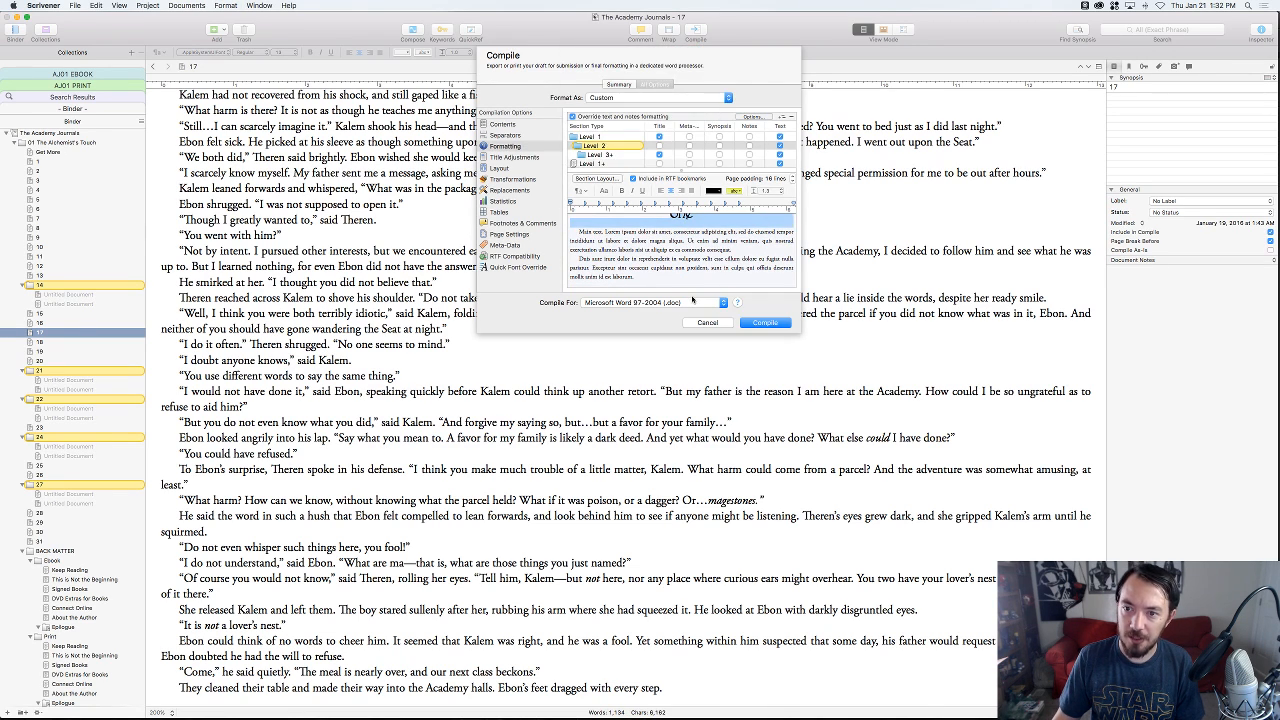
- Save the compile settings with the Level 2 folder section type selected, and reopen the Compile dialog
{"action": "left_click", "coordinate": [593, 156]}
{"action": "left_click", "coordinate": [600, 148]}
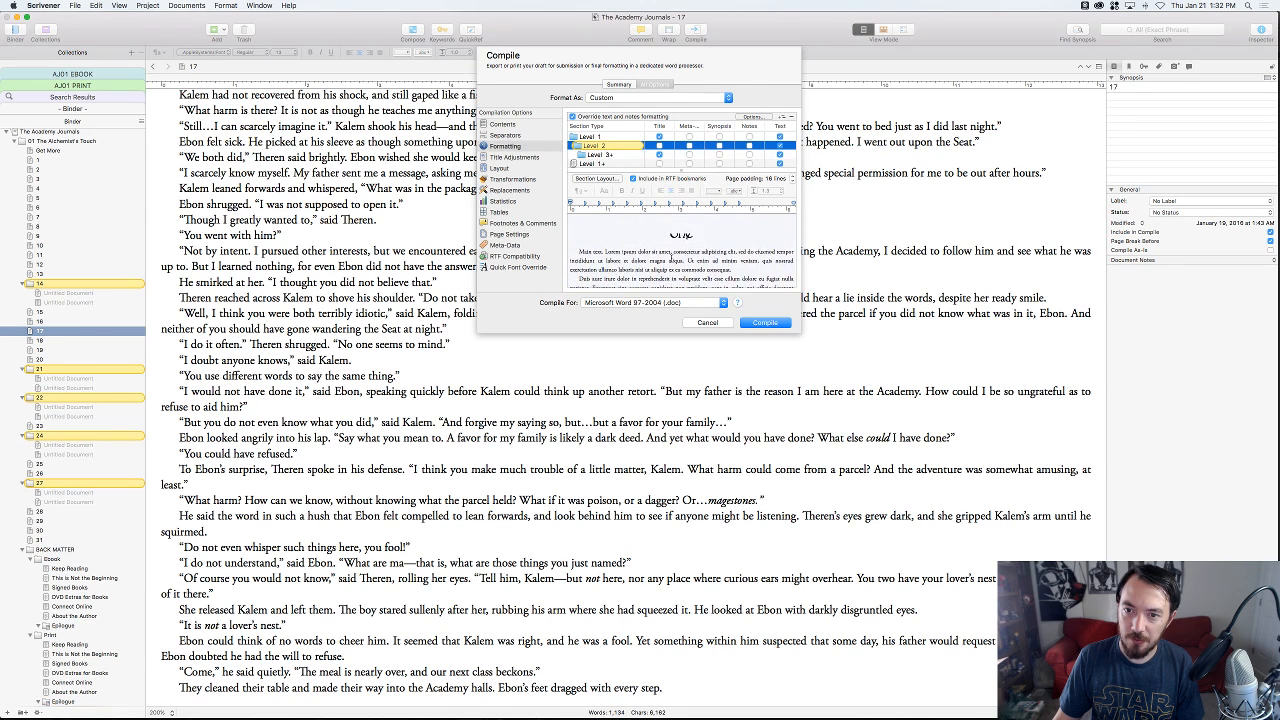
{"action": "left_click", "coordinate": [765, 323]}
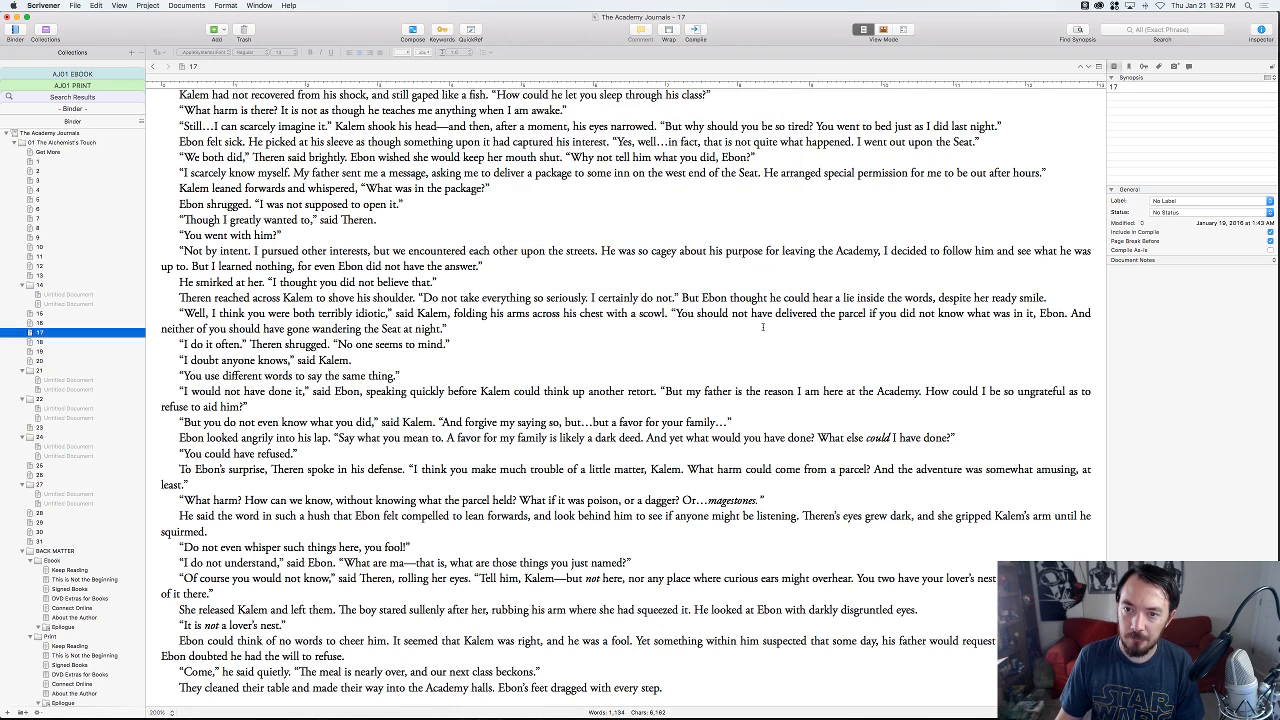
{"action": "key", "text": "super+alt+e"}
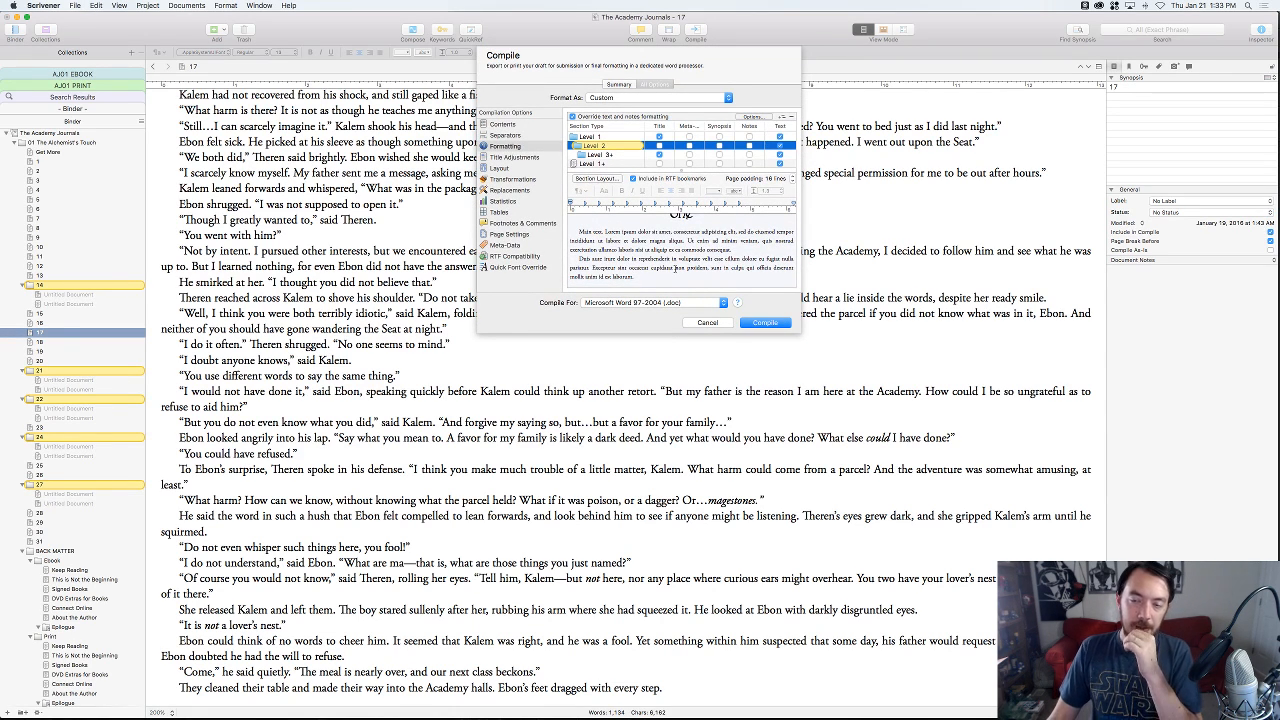
{"action": "left_click_drag", "start_coordinate": [666, 214], "coordinate": [710, 224]}
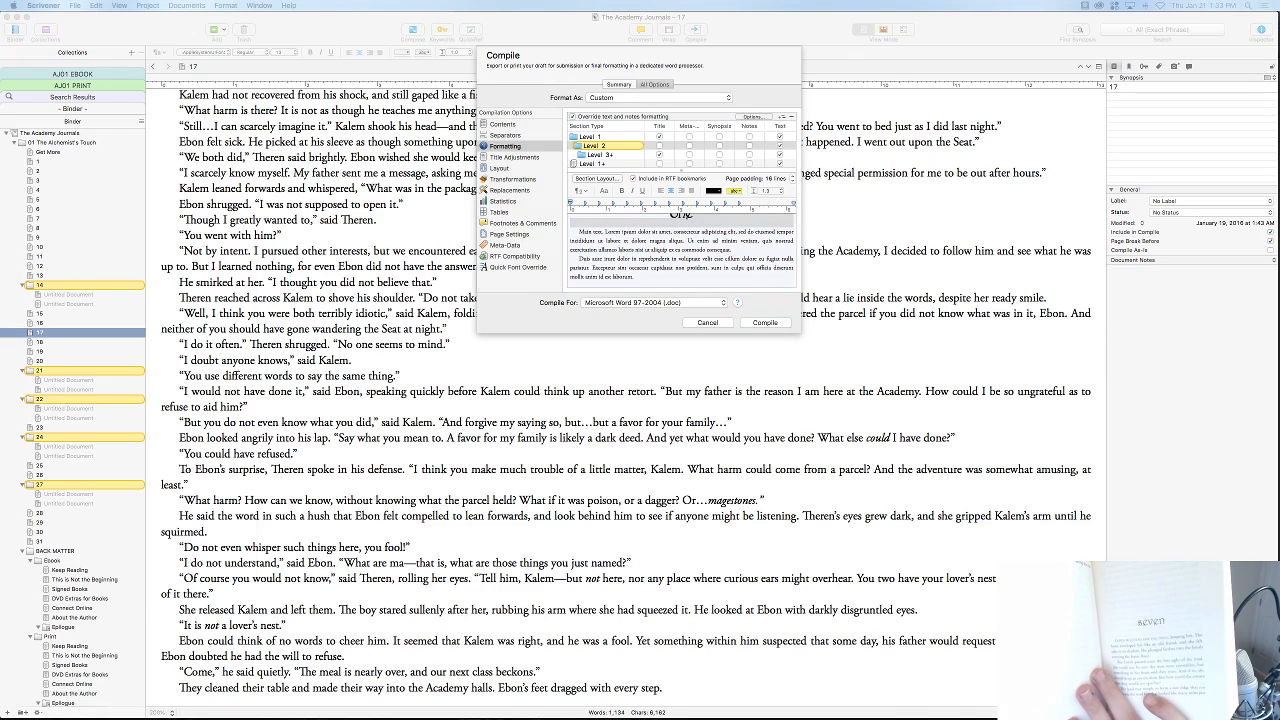
{"action": "left_click_drag", "start_coordinate": [0, 209], "coordinate": [445, 223]}
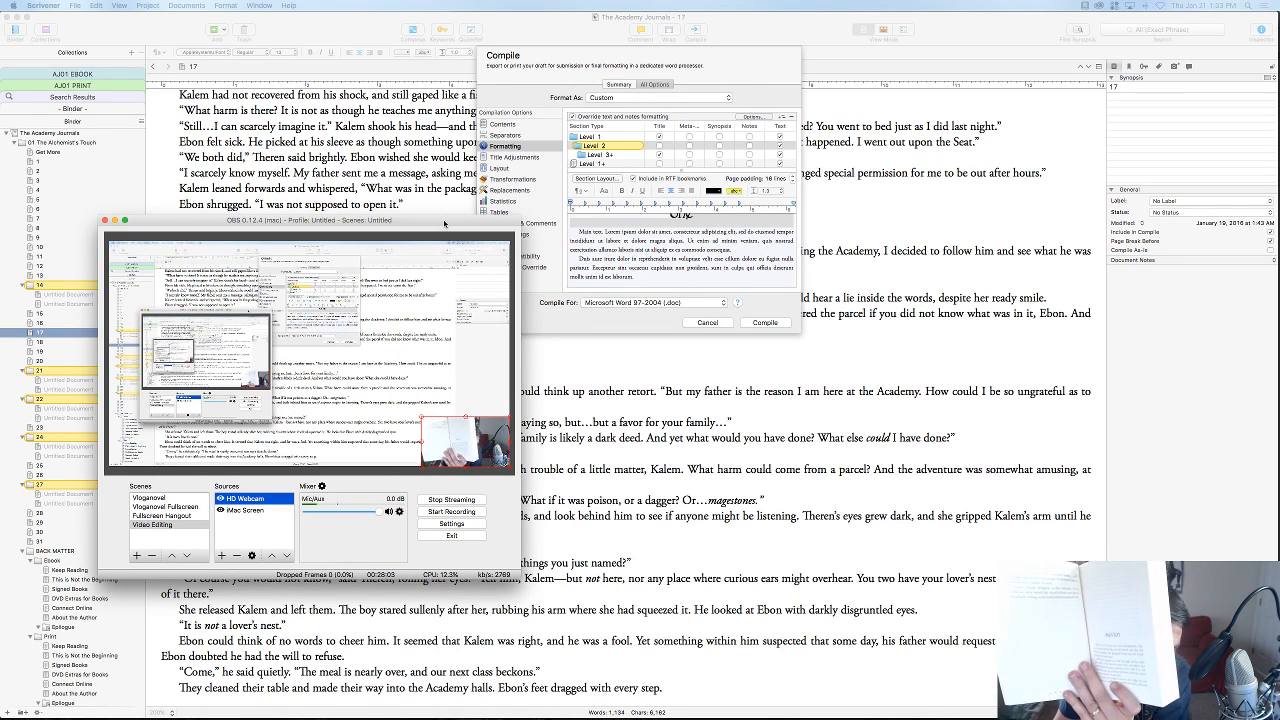
{"action": "left_click_drag", "start_coordinate": [445, 223], "coordinate": [0, 240]}
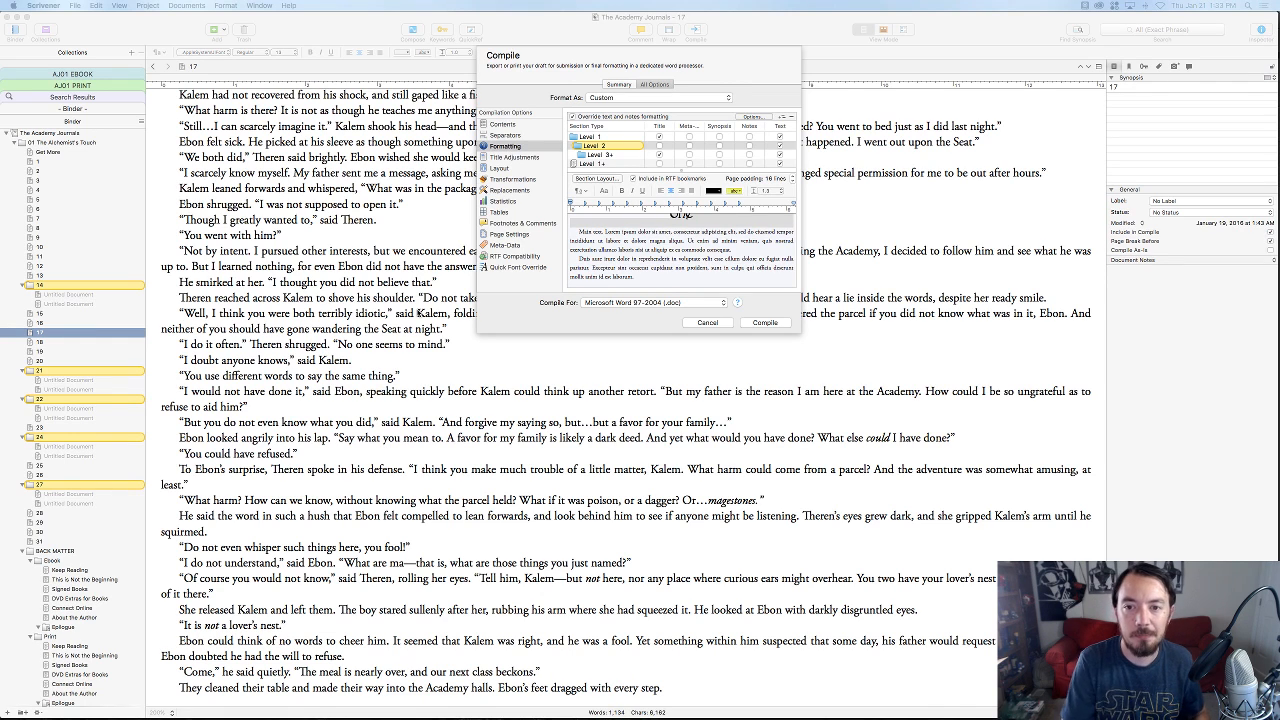
{"action": "left_click", "coordinate": [676, 240]}
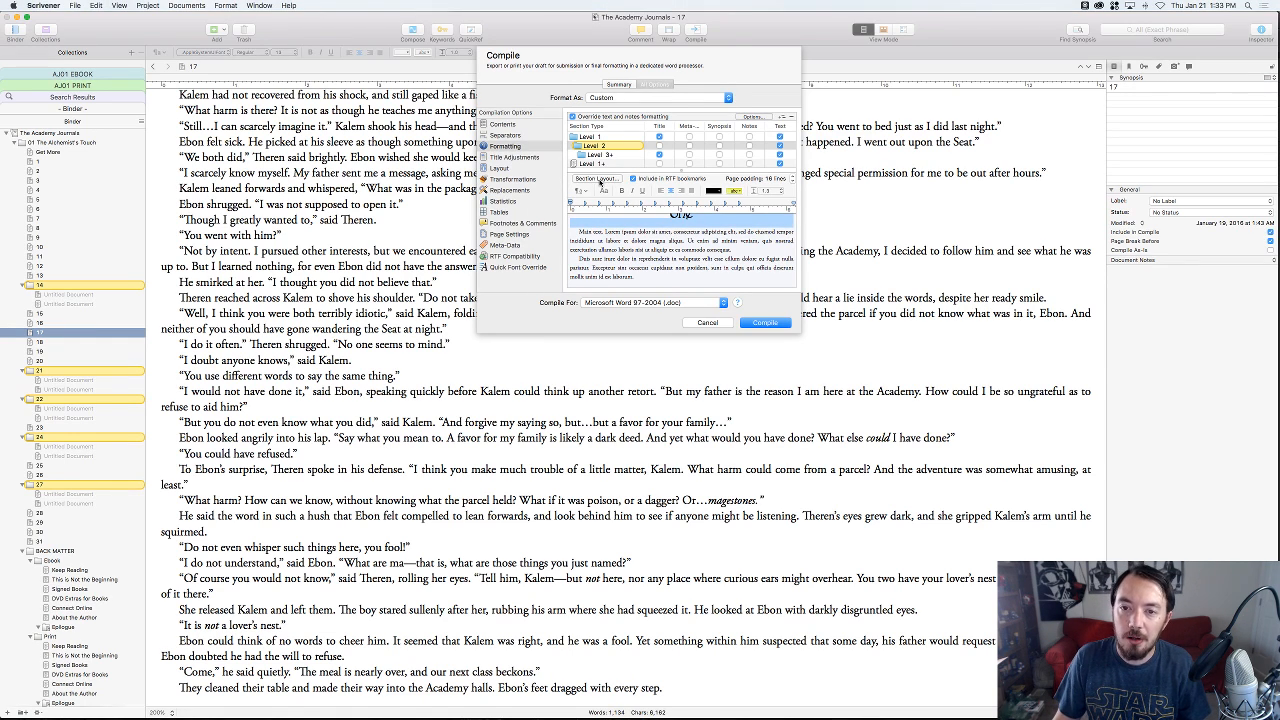
- Set the Level 2 folder section layout to uppercase the first 5 words of a new section in small caps
{"action": "left_click", "coordinate": [597, 179]}
{"action": "left_click", "coordinate": [654, 55]}
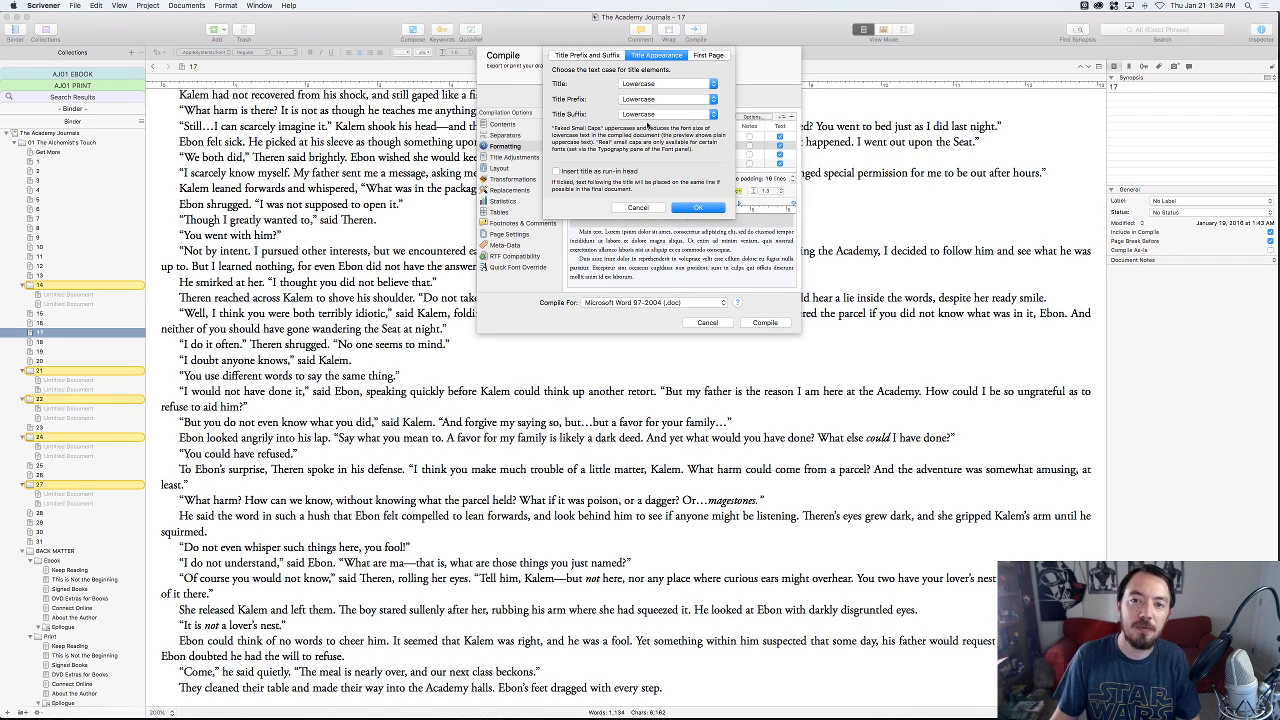
{"action": "left_click", "coordinate": [700, 56]}
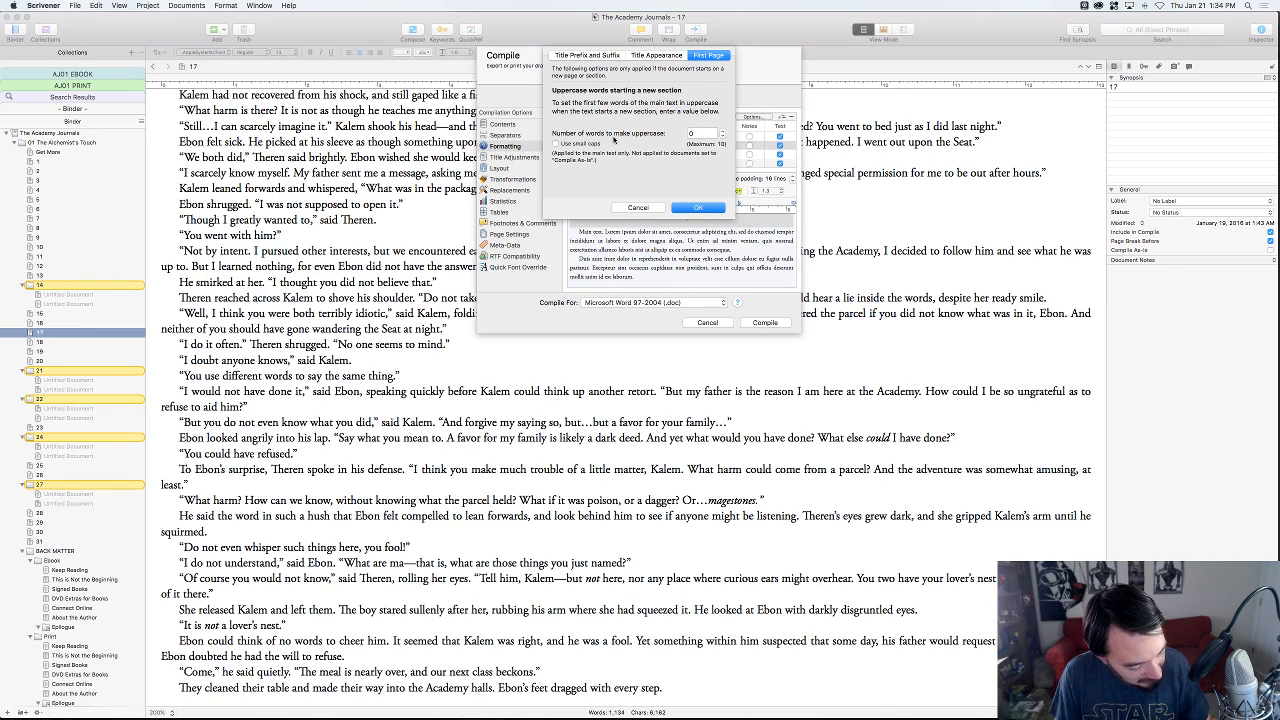
{"action": "double_click", "coordinate": [690, 133]}
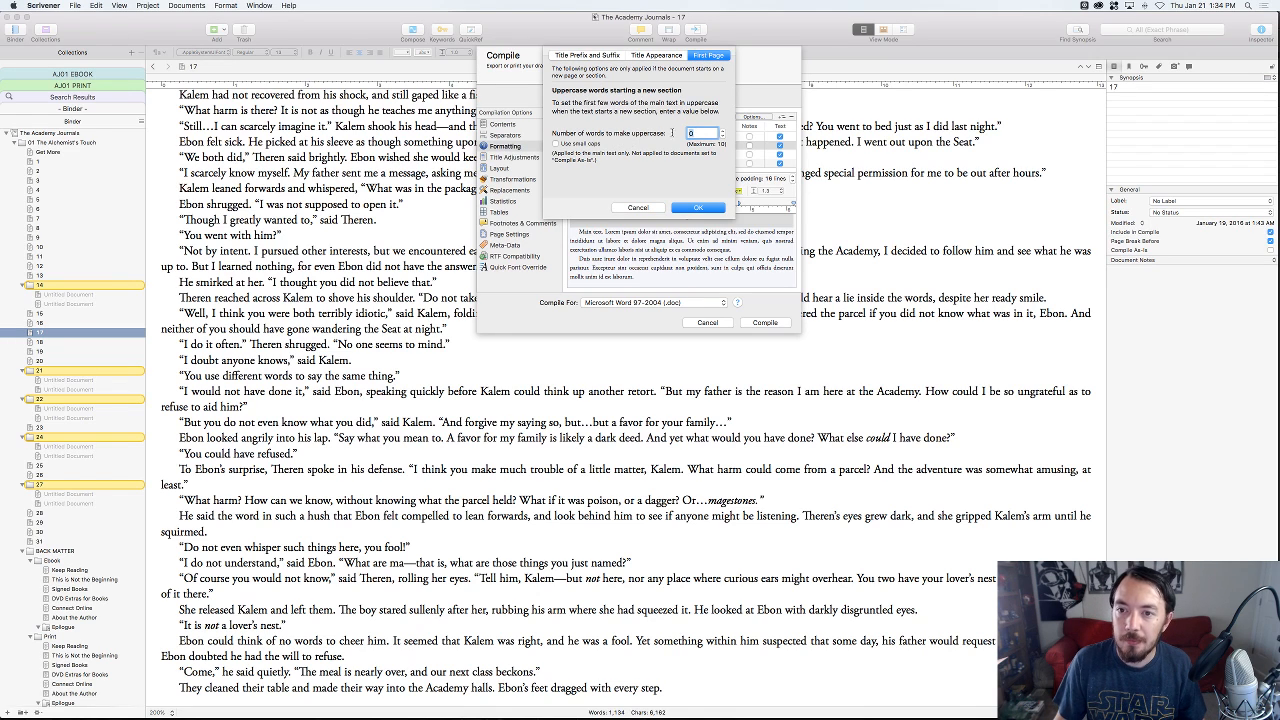
{"action": "type", "text": "5"}
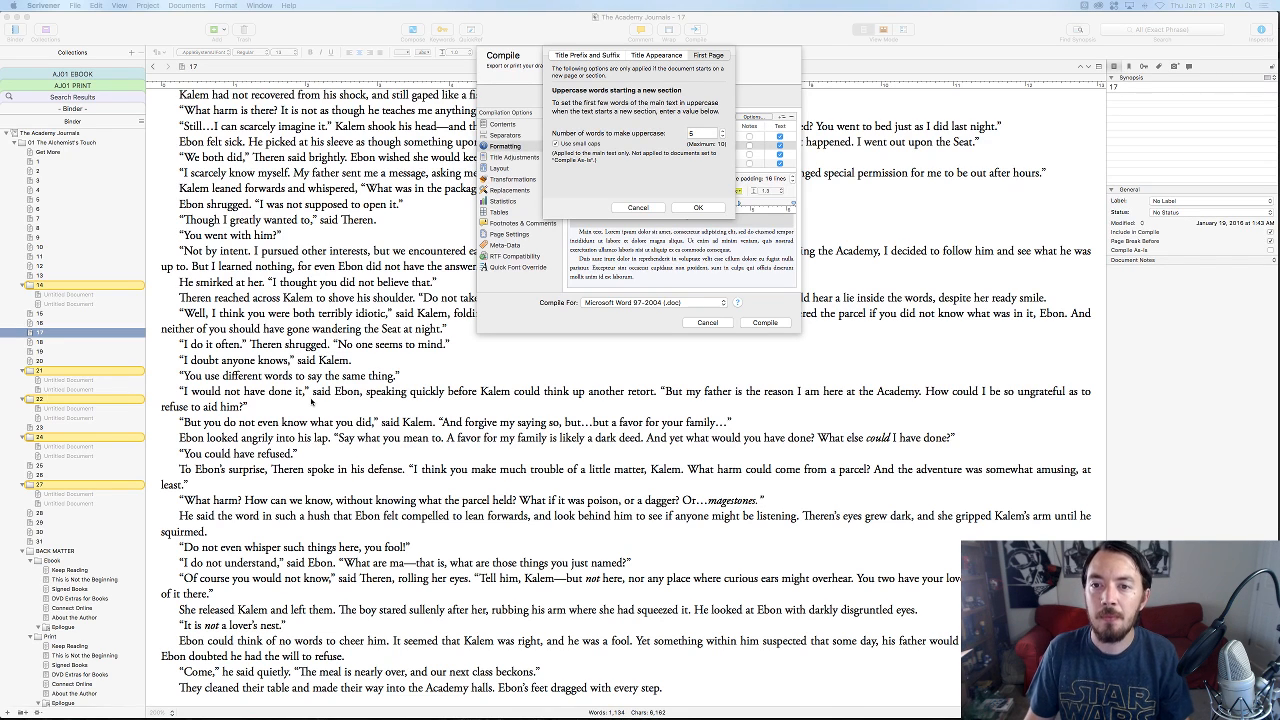
{"action": "left_click", "coordinate": [686, 178]}
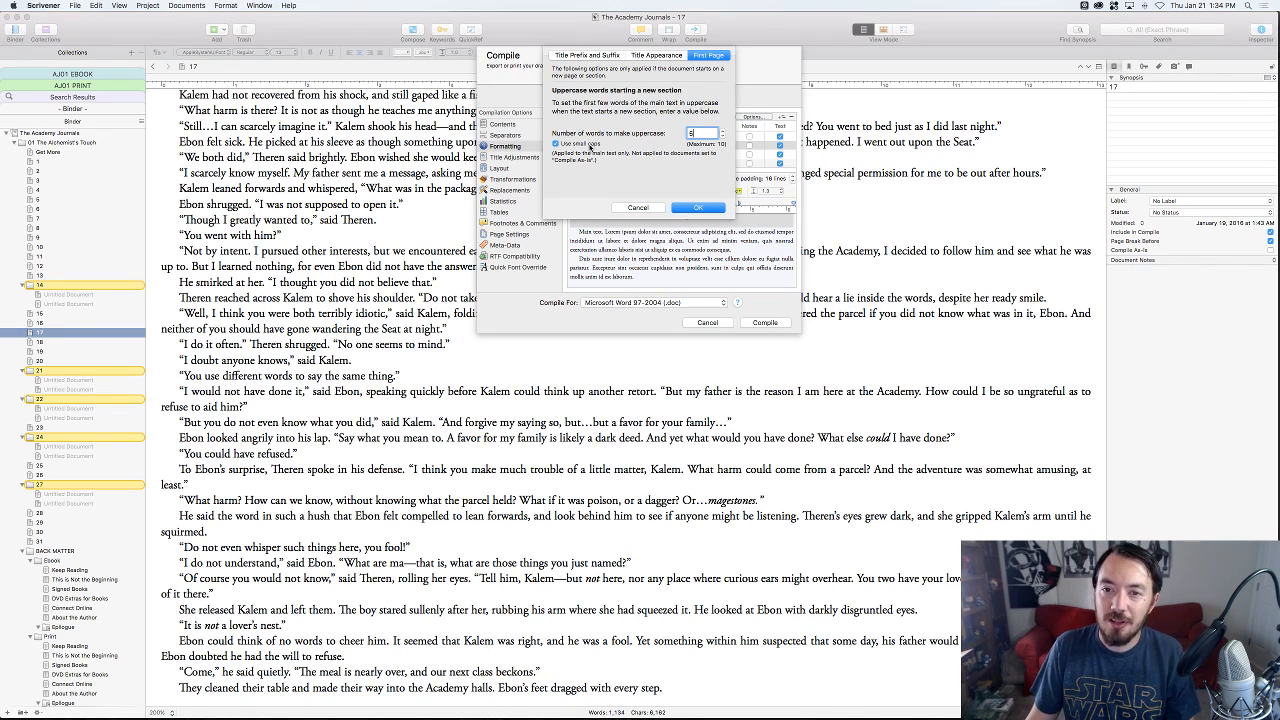
{"action": "left_click", "coordinate": [698, 208]}
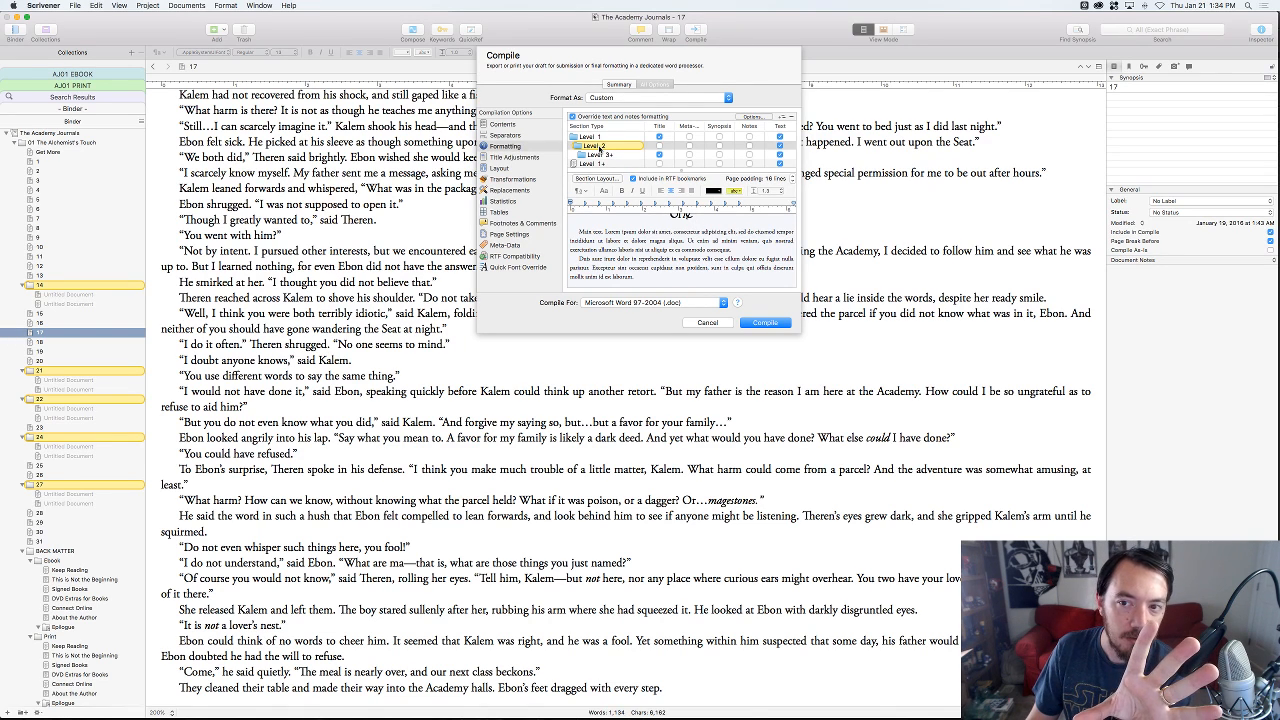
- Look through the section types, select the Level 2 text-document type and examine its title formatting in the preview
{"action": "left_click", "coordinate": [601, 146]}
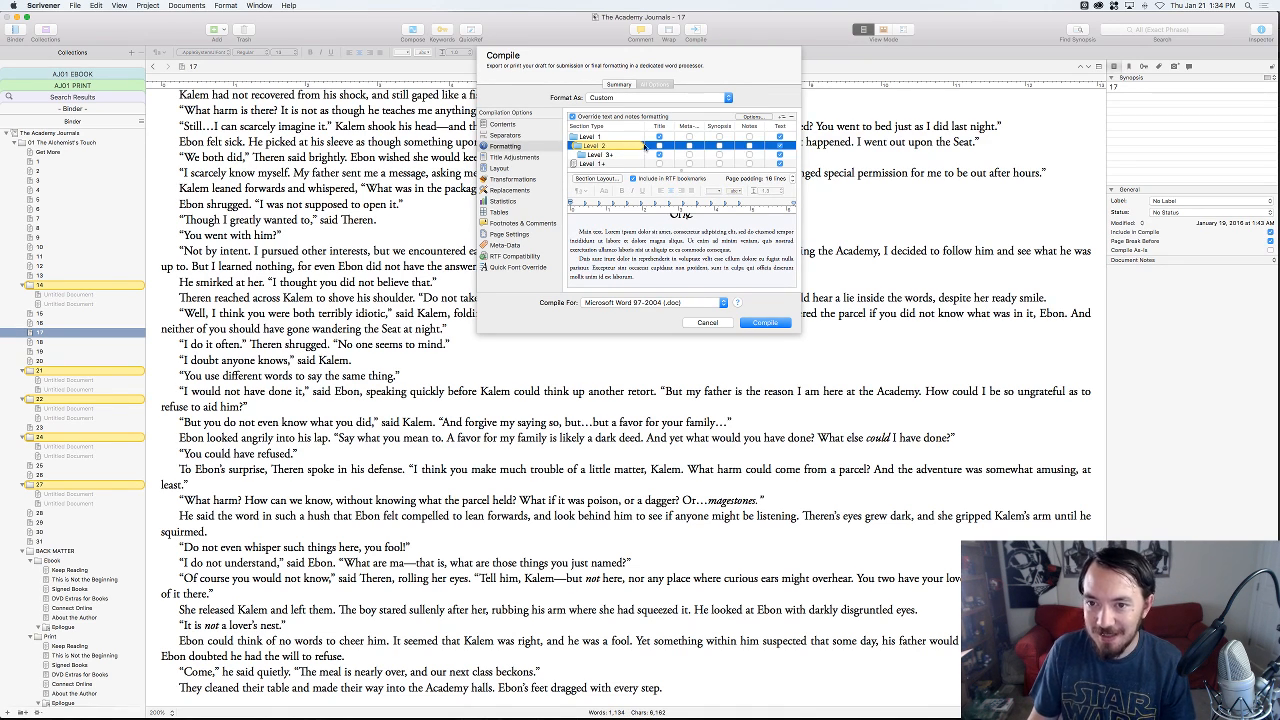
{"action": "scroll", "coordinate": [643, 146], "scroll_direction": "down", "scroll_amount": 3}
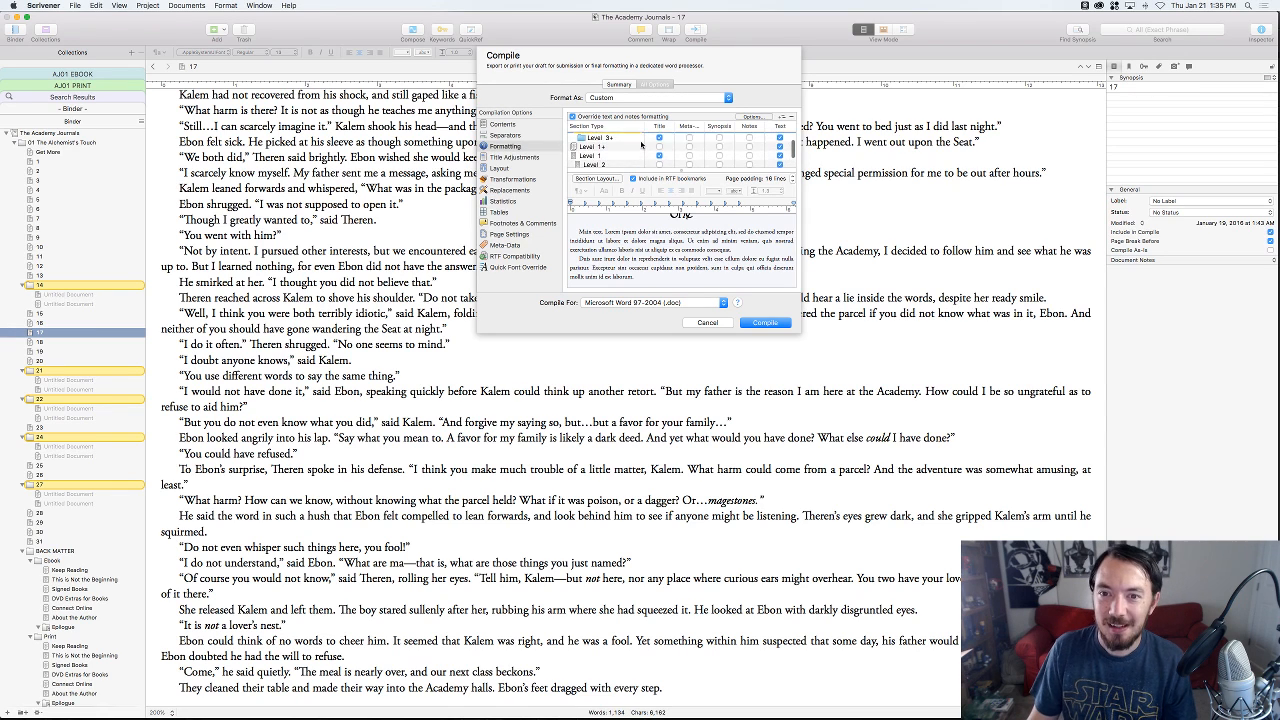
{"action": "scroll", "coordinate": [641, 145], "scroll_direction": "up", "scroll_amount": 3}
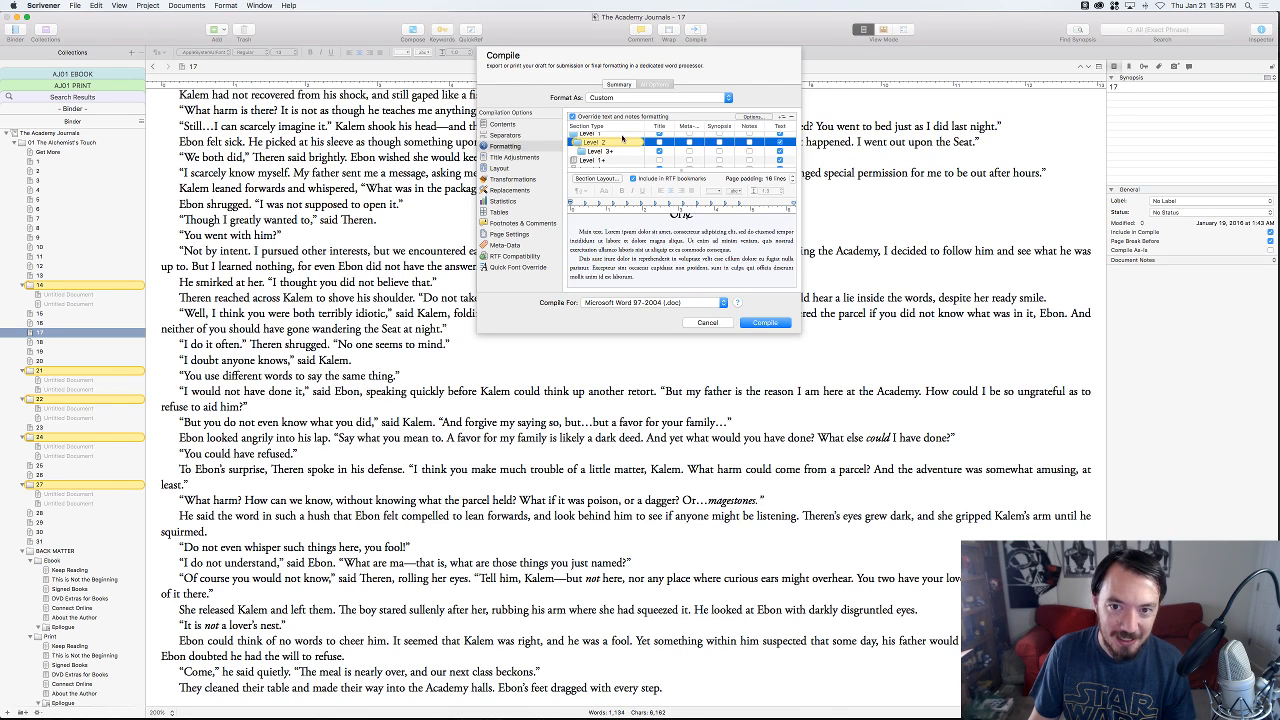
{"action": "scroll", "coordinate": [604, 150], "scroll_direction": "down", "scroll_amount": 2}
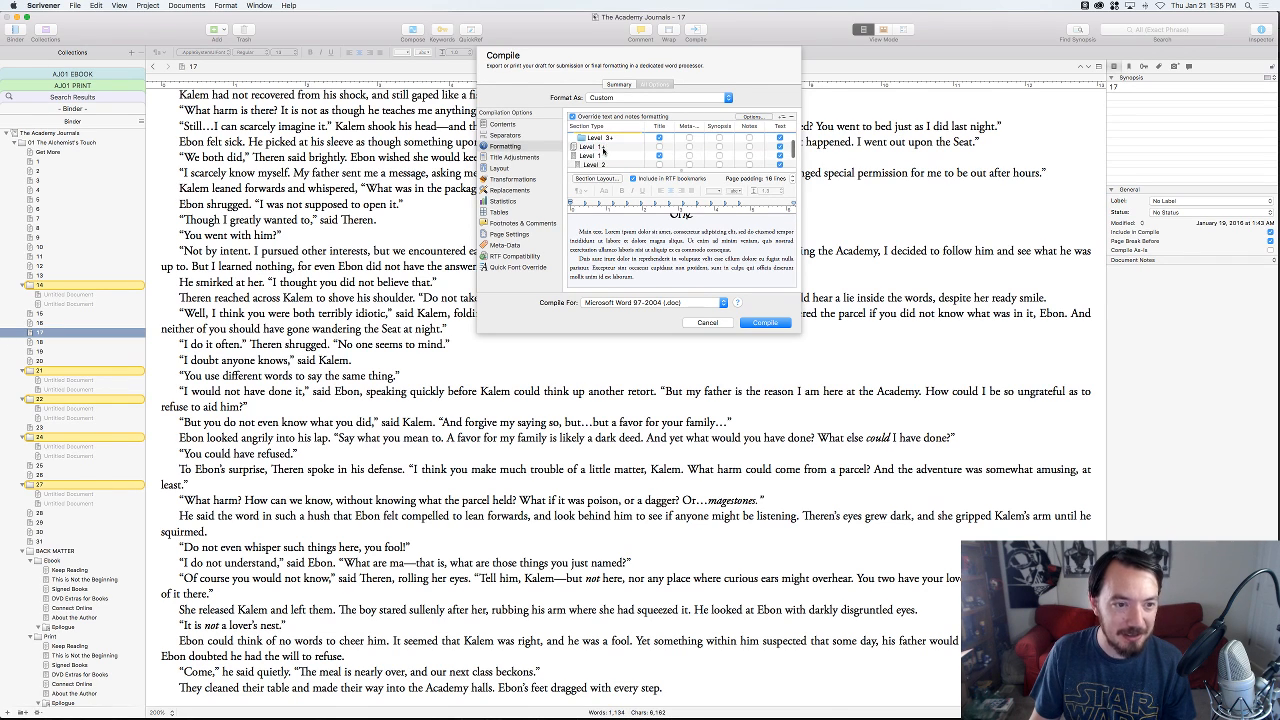
{"action": "scroll", "coordinate": [603, 150], "scroll_direction": "up", "scroll_amount": 2}
{"action": "left_click", "coordinate": [593, 146]}
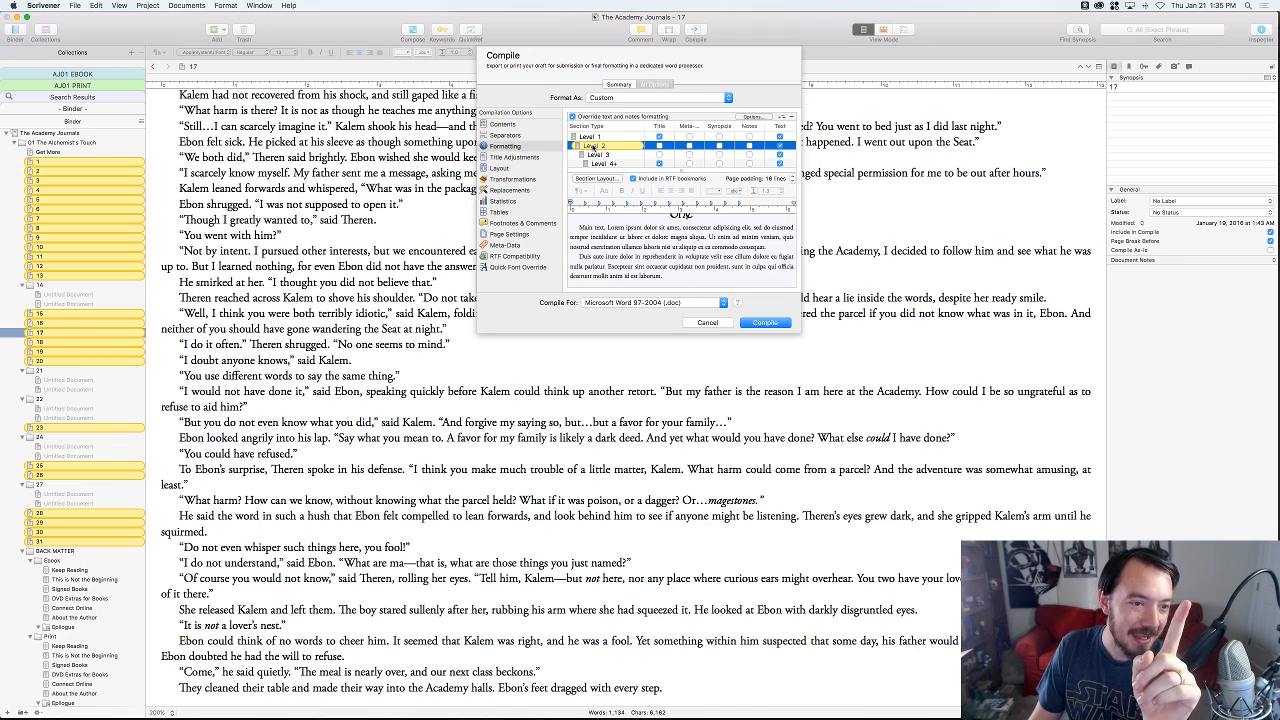
{"action": "left_click", "coordinate": [682, 216]}
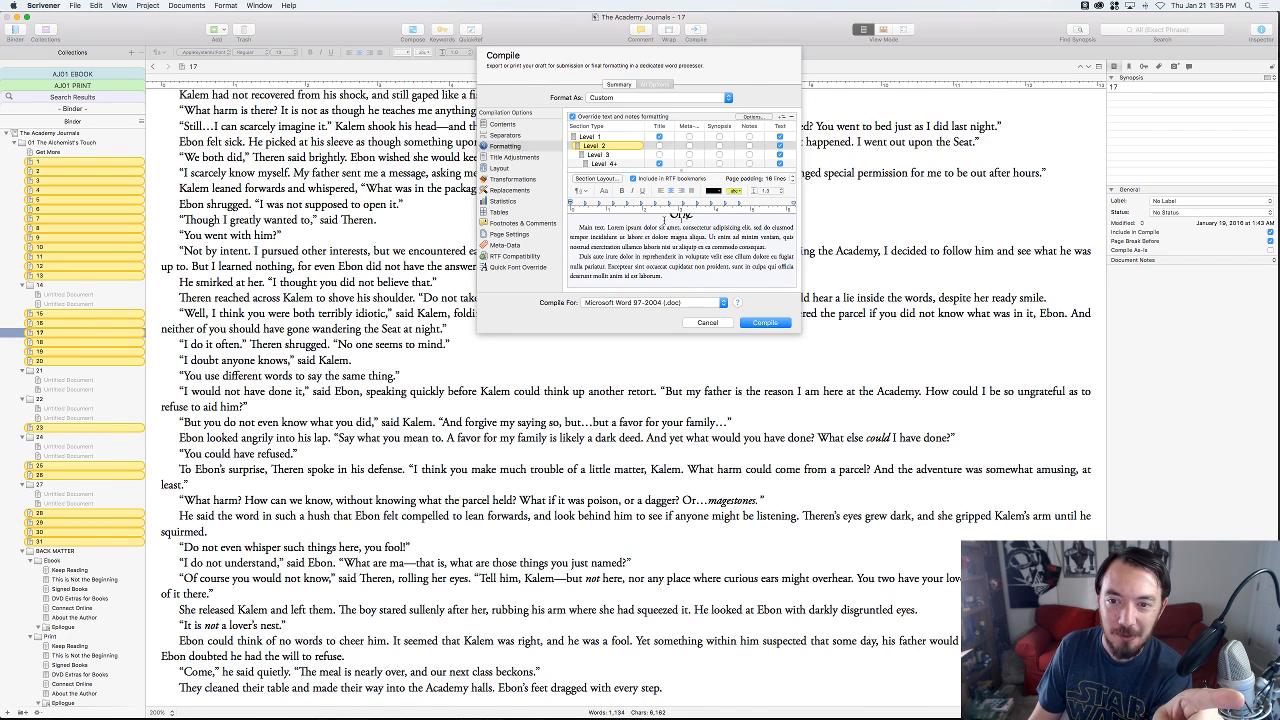
- Clear the title prefix of the Level 2 text-document section layout and put the <$w> tag in its title suffix
{"action": "left_click", "coordinate": [608, 190]}
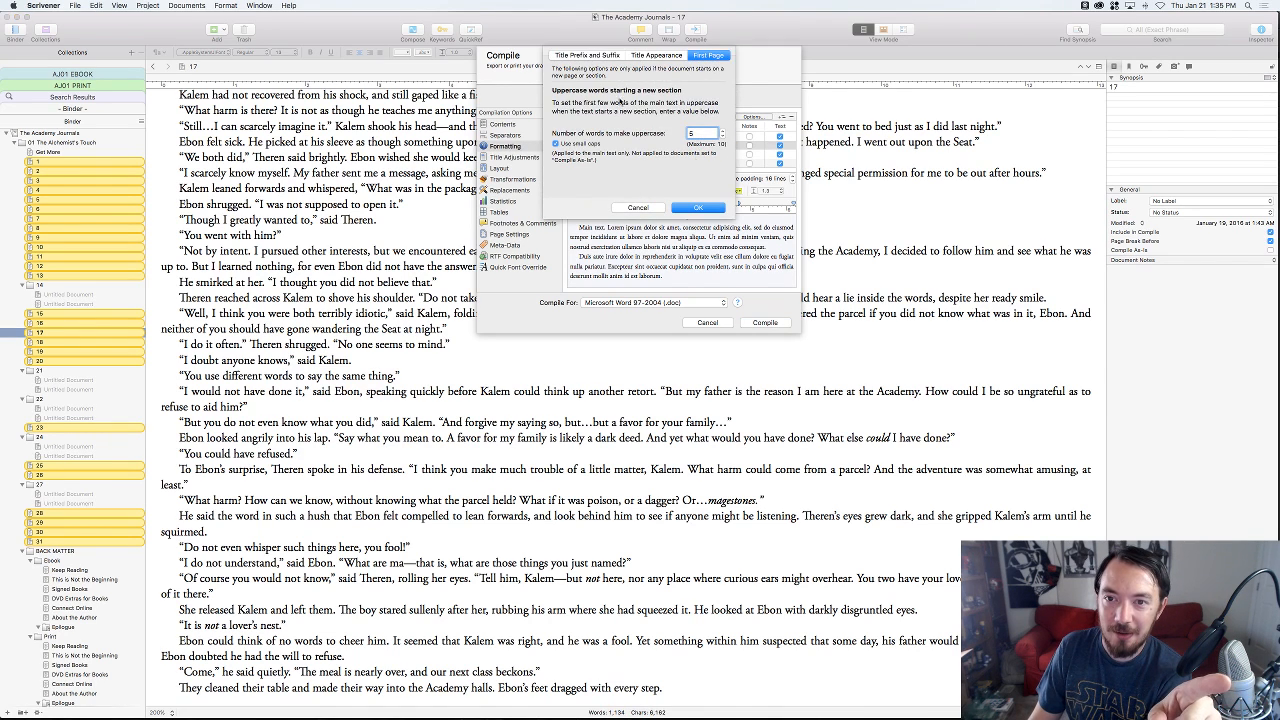
{"action": "left_click", "coordinate": [594, 57]}
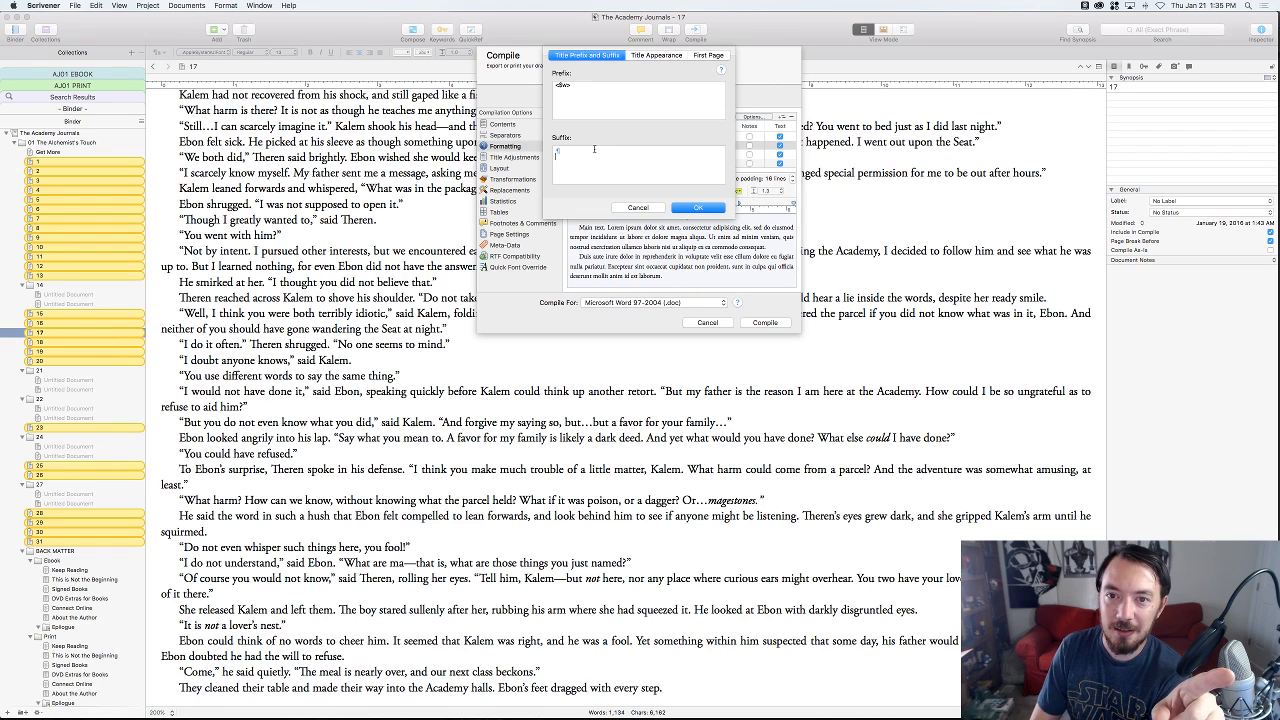
{"action": "key", "text": "BackSpace"}
{"action": "key", "text": "BackSpace"}
{"action": "key", "text": "BackSpace"}
{"action": "key", "text": "BackSpace"}
{"action": "key", "text": "BackSpace"}
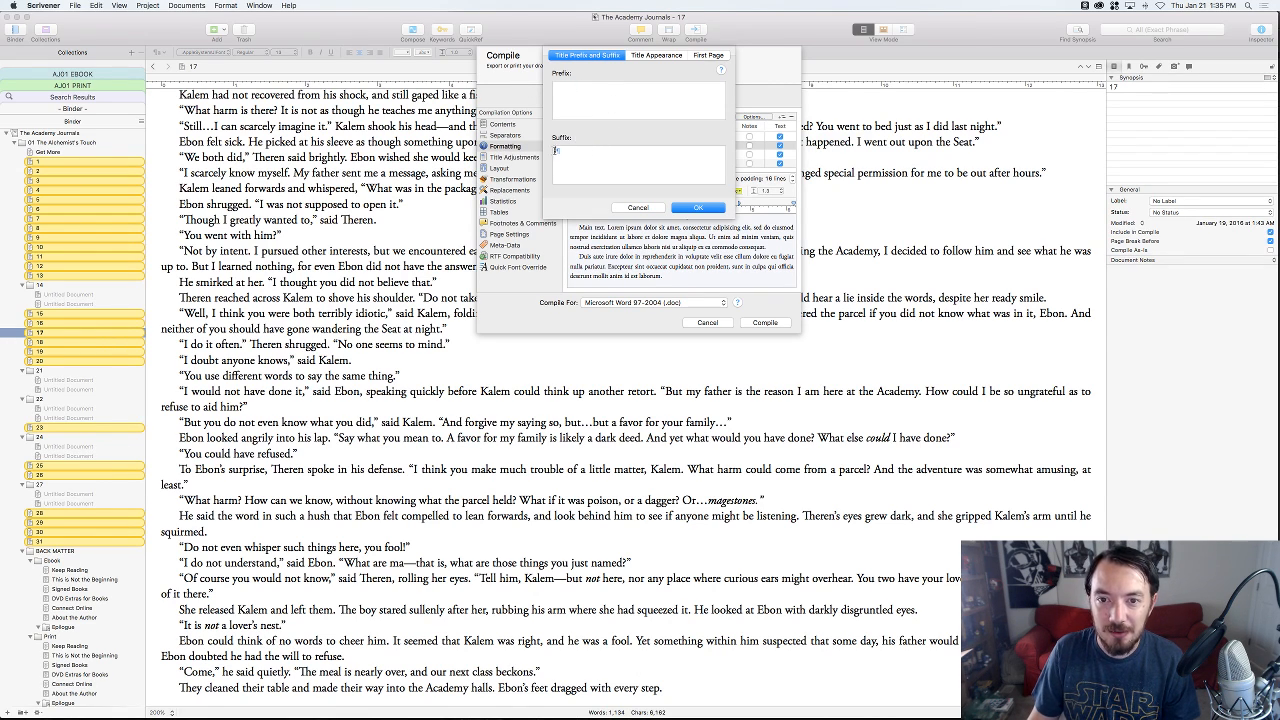
{"action": "type", "text": "<$w>"}
{"action": "left_click", "coordinate": [699, 209]}
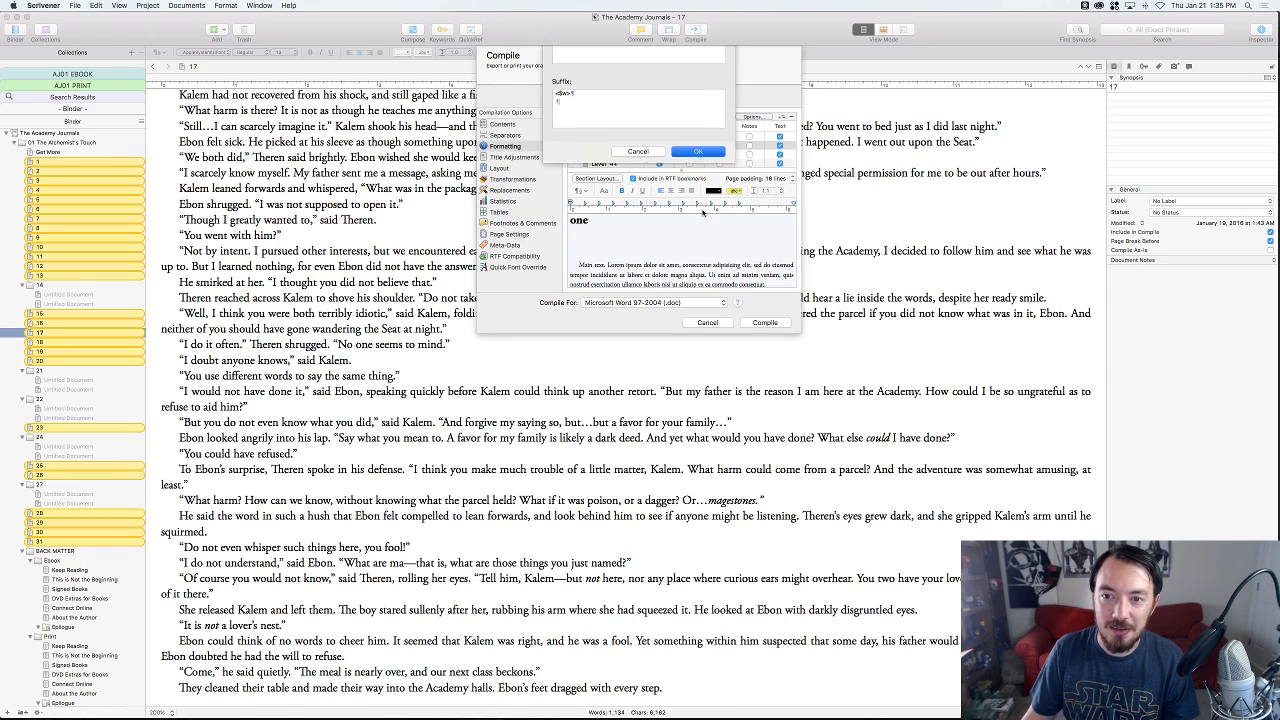
- Set the line height multiple of all title and body text of the Level 2 text-document type to 1.3
{"action": "left_click_drag", "start_coordinate": [602, 230], "coordinate": [562, 228]}
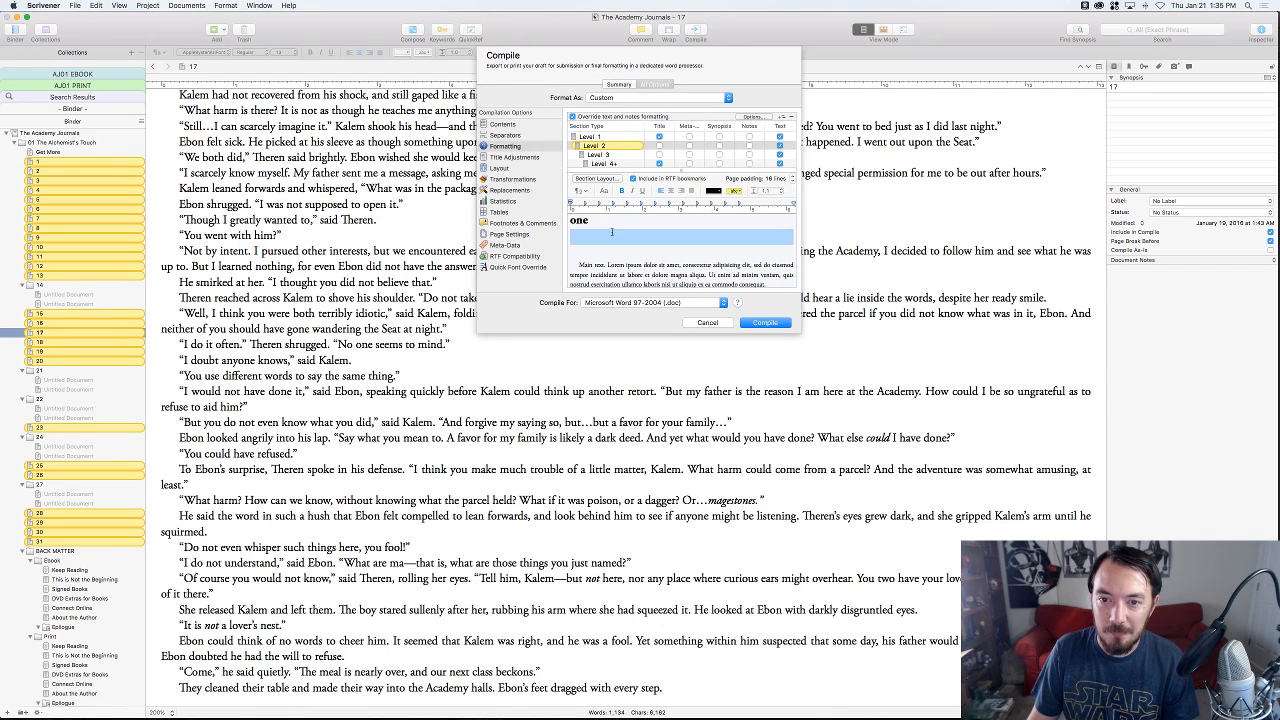
{"action": "left_click", "coordinate": [570, 221]}
{"action": "key", "text": "super+a"}
{"action": "key", "text": "shift+super+m"}
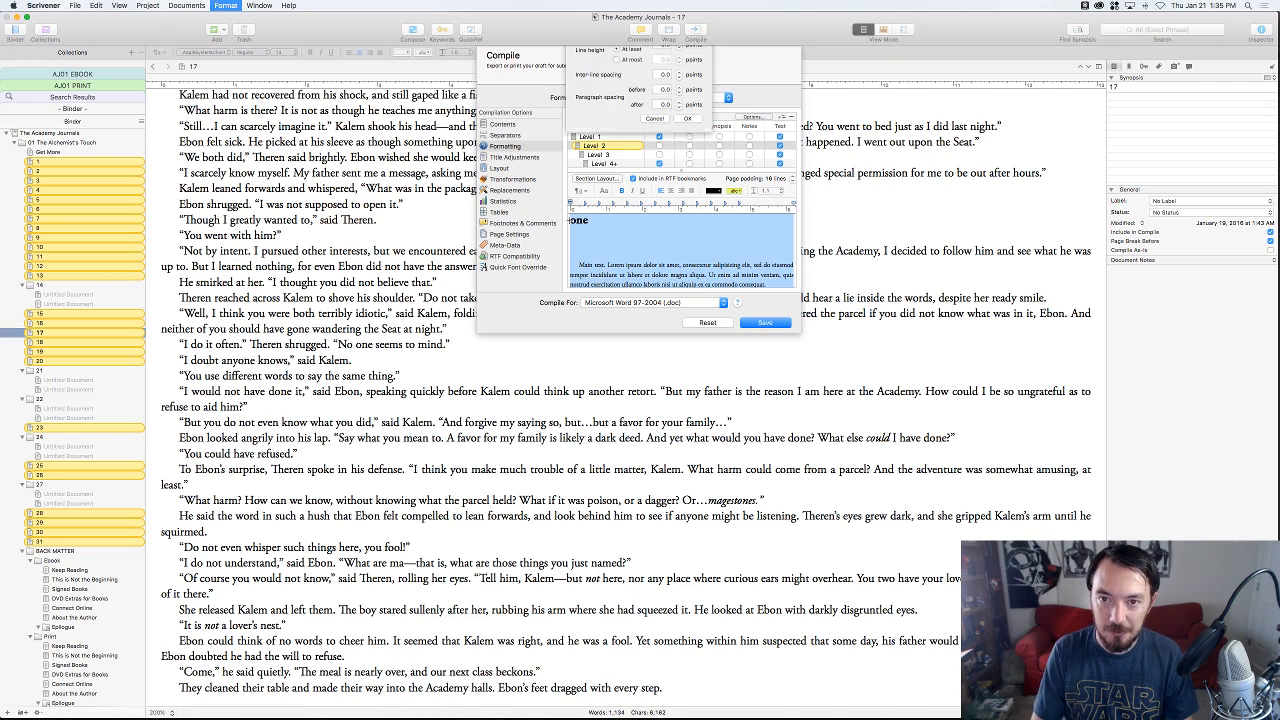
{"action": "type", "text": "1.3"}
{"action": "left_click", "coordinate": [686, 152]}
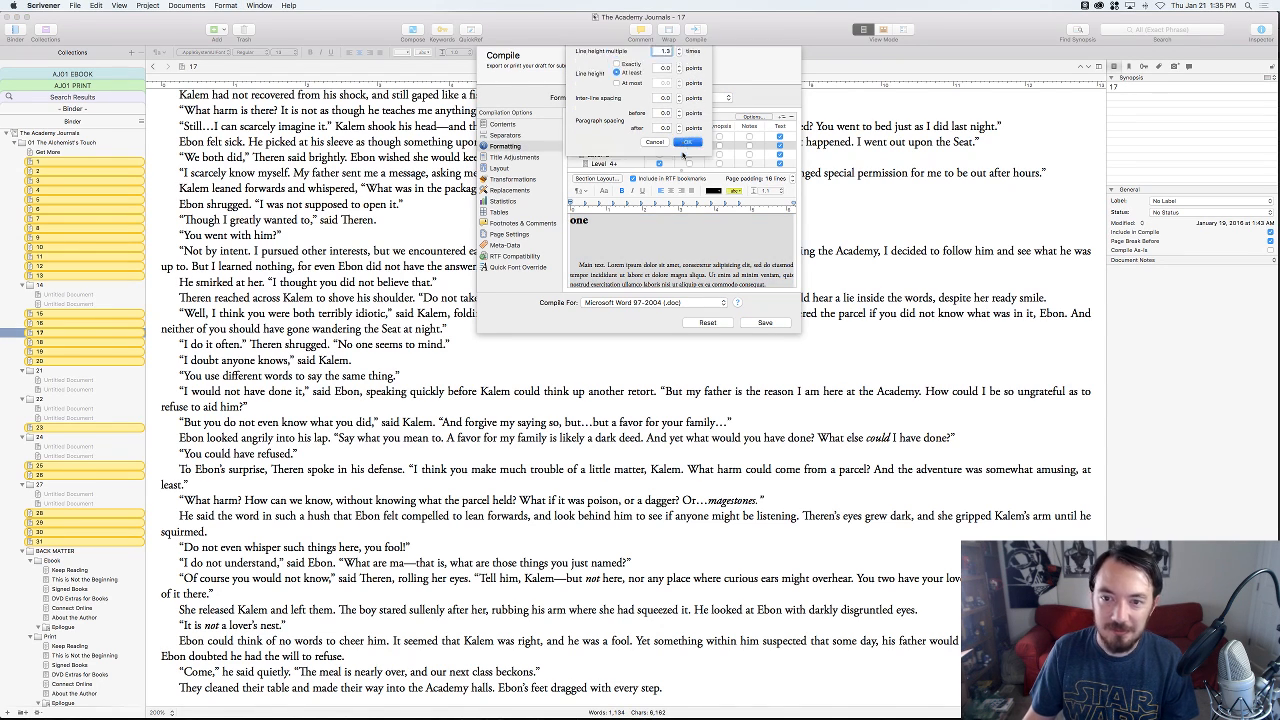
{"action": "left_click", "coordinate": [605, 226]}
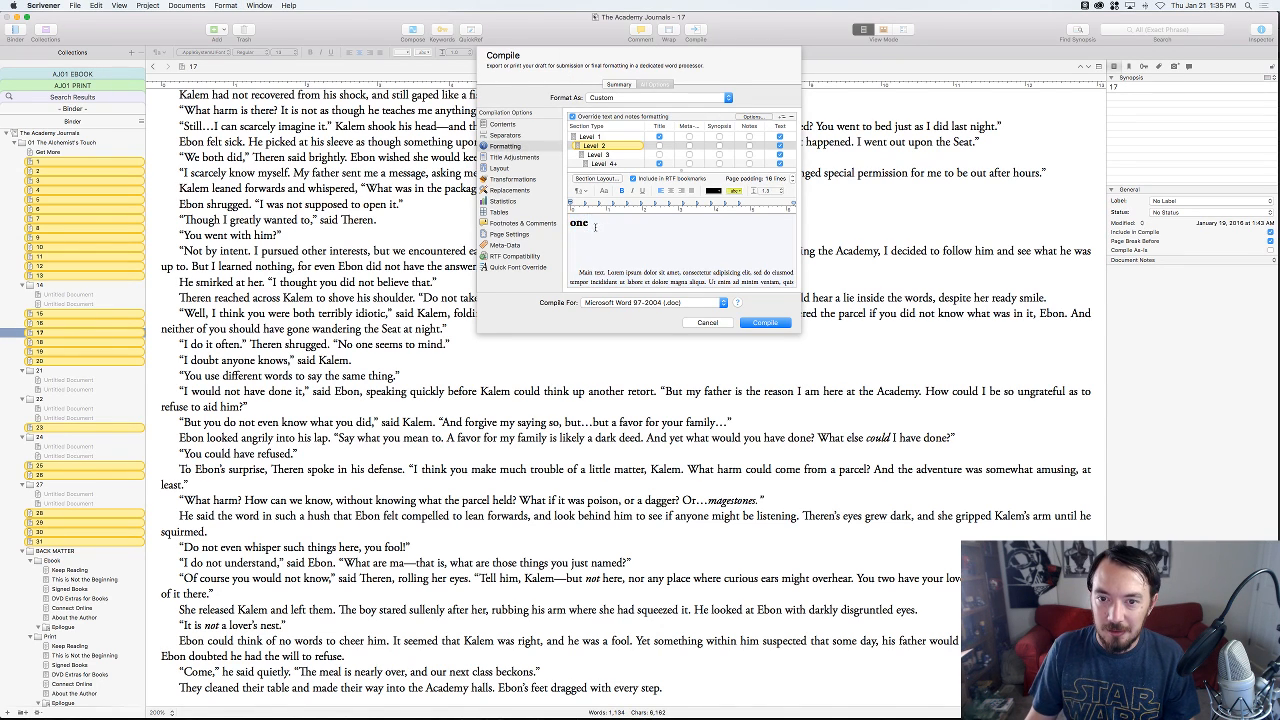
- Remove the extra blank line below the <$w> tag in the Level 2 text-document title suffix
{"action": "left_click", "coordinate": [599, 180]}
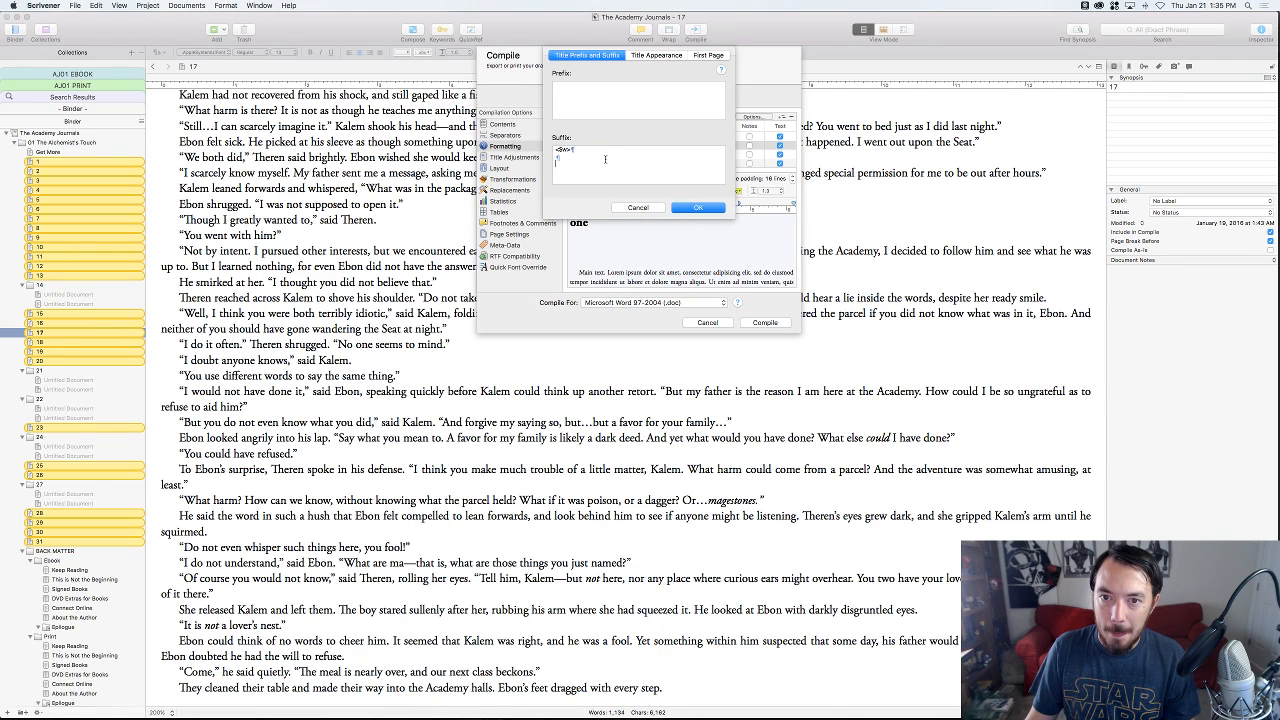
{"action": "left_click", "coordinate": [688, 207]}
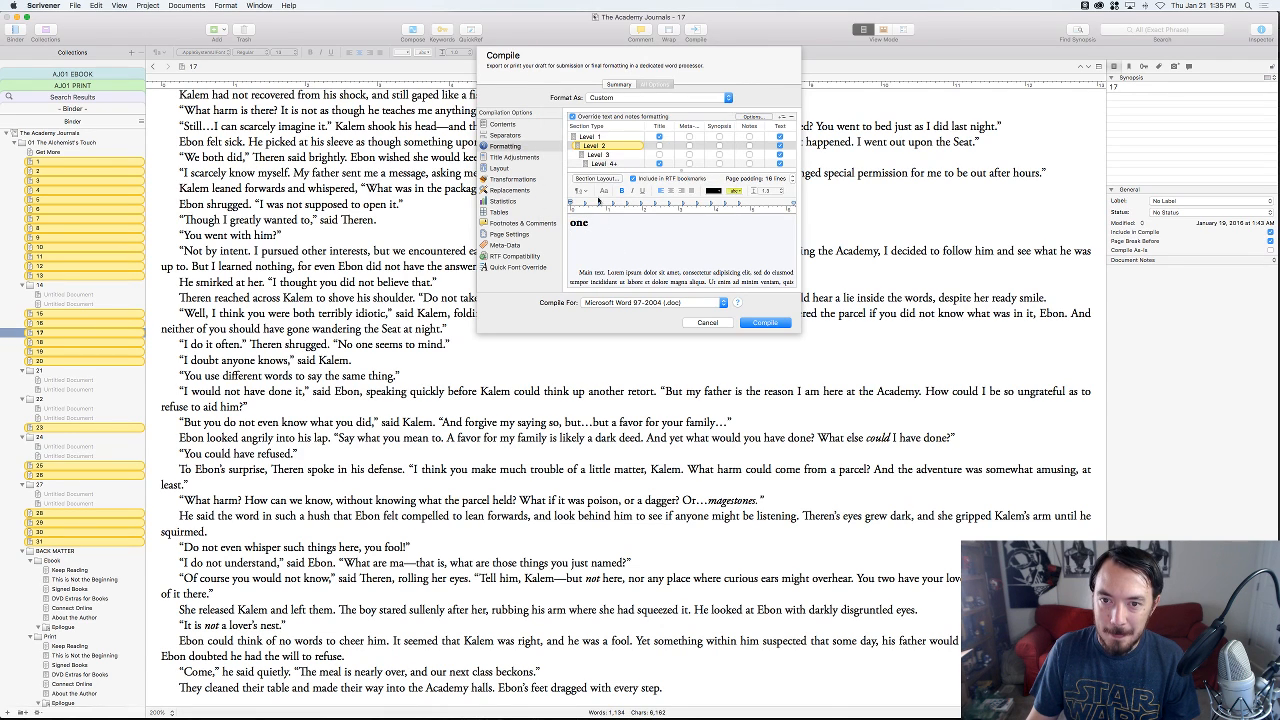
{"action": "left_click", "coordinate": [598, 180]}
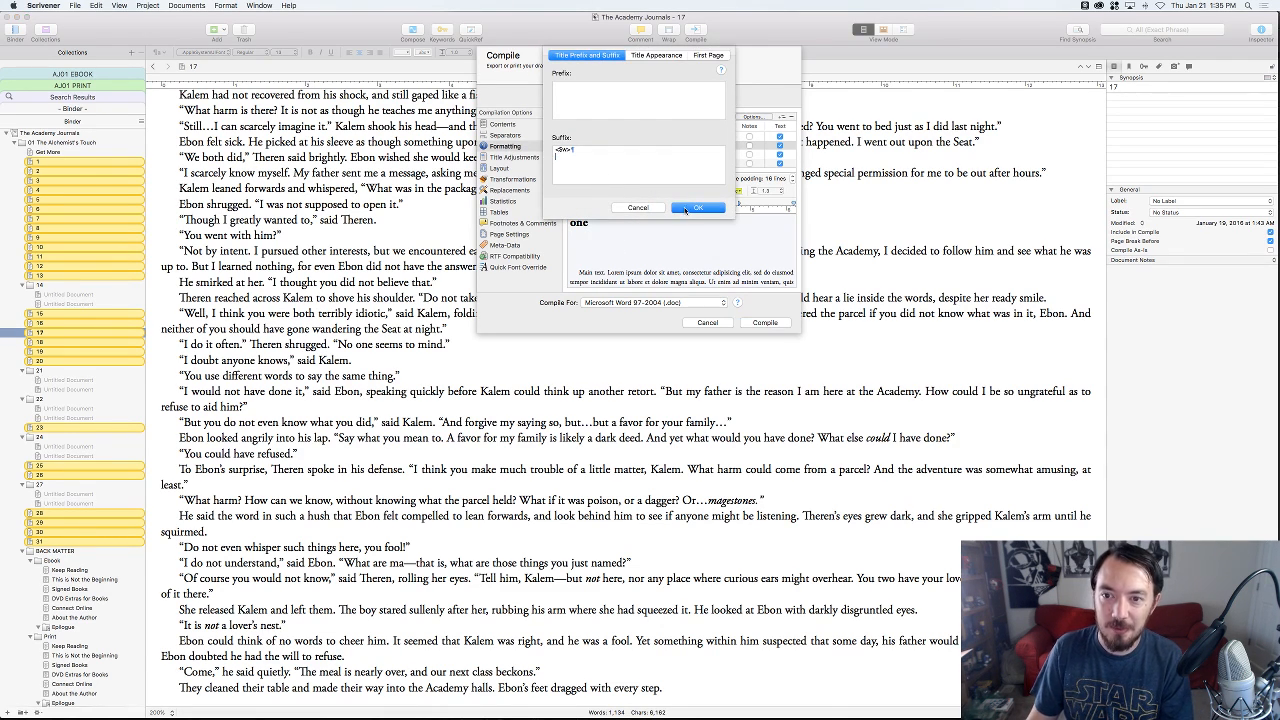
{"action": "left_click", "coordinate": [686, 209]}
- Apply a line height multiple of 1.3 to all title and body text of the Level 2 folder type
{"action": "left_click", "coordinate": [590, 147]}
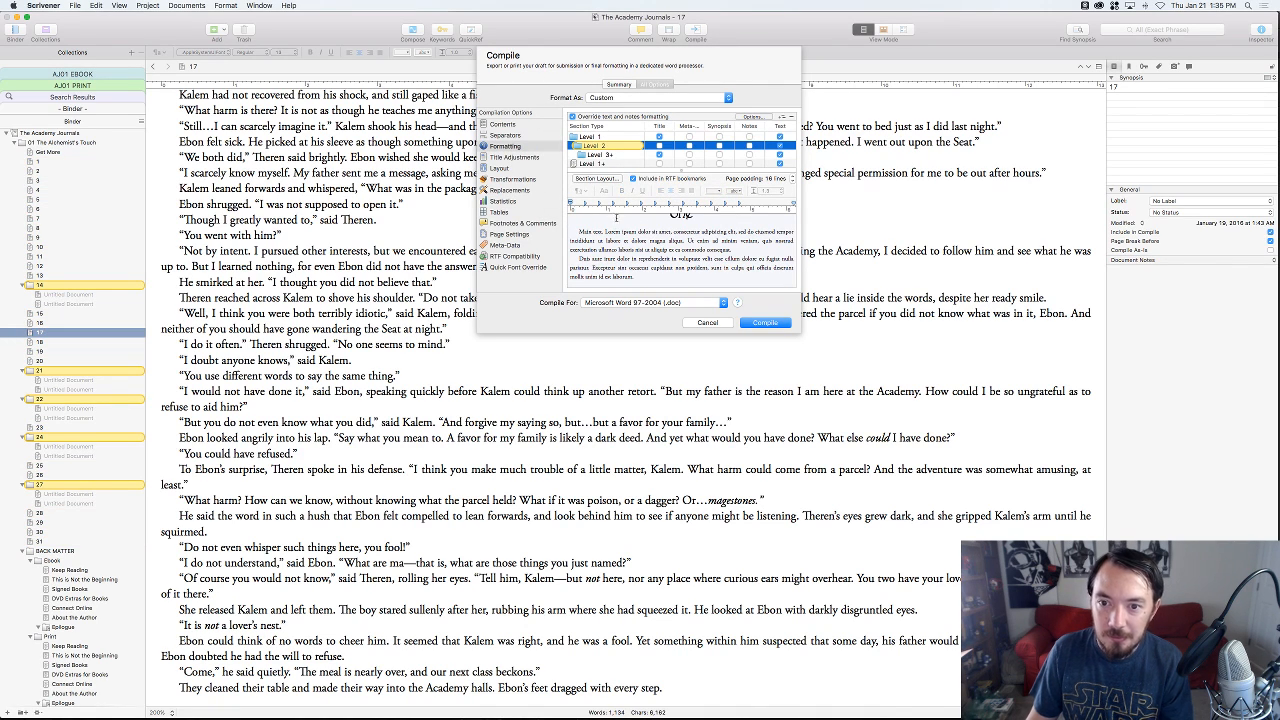
{"action": "left_click", "coordinate": [662, 249]}
{"action": "key", "text": "super+a"}
{"action": "key", "text": "shift+super+m"}
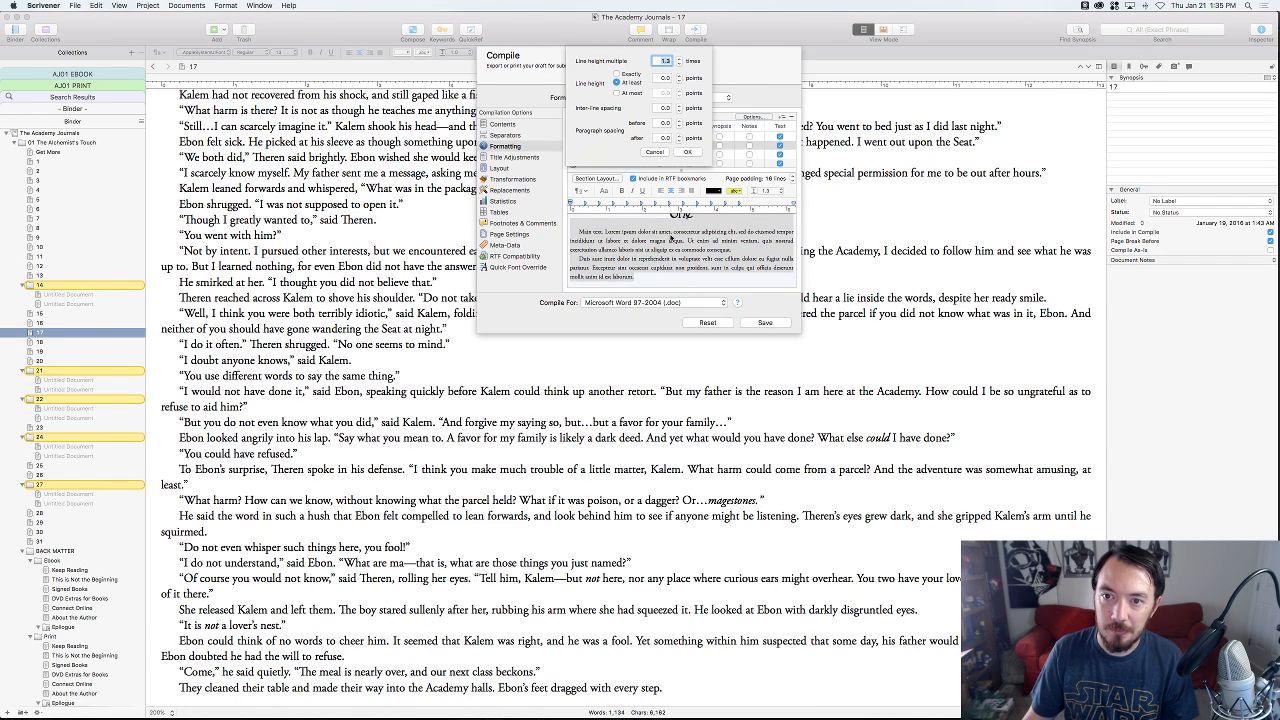
{"action": "left_click", "coordinate": [687, 151]}
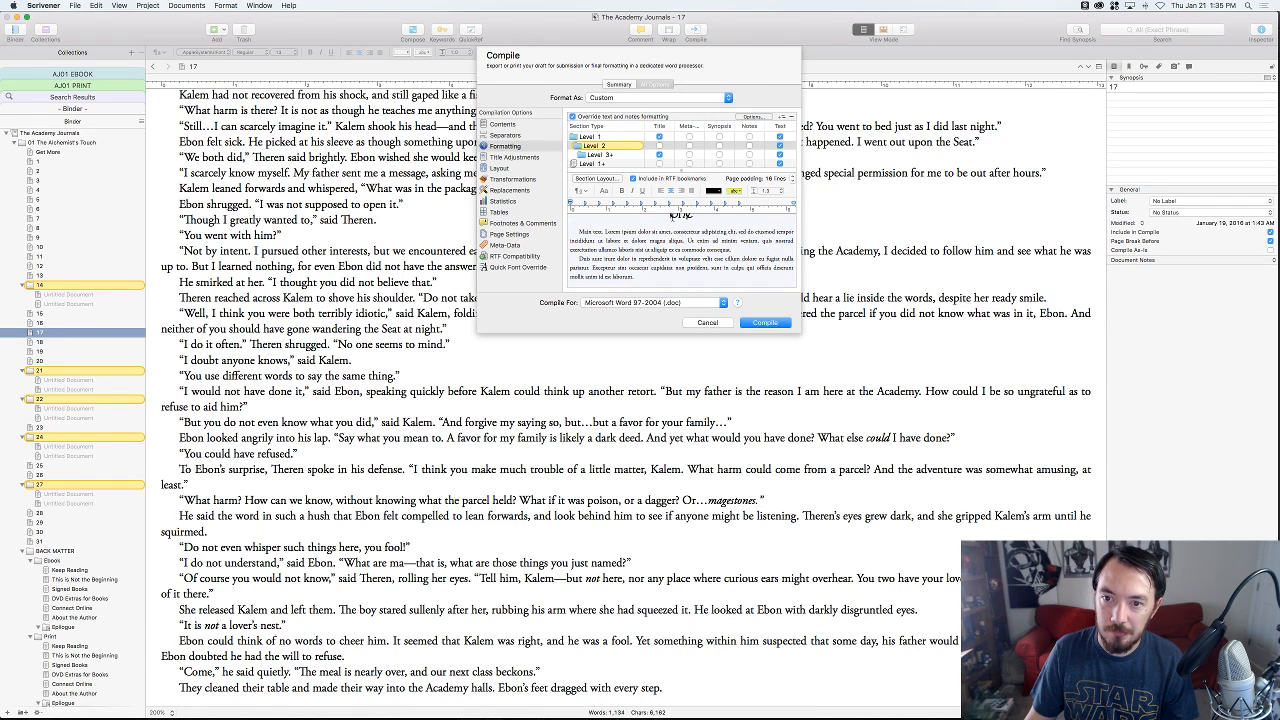
- Try placing the <$w> tag from the title suffix in the title prefix of the Level 2 folder section layout
{"action": "left_click", "coordinate": [600, 178]}
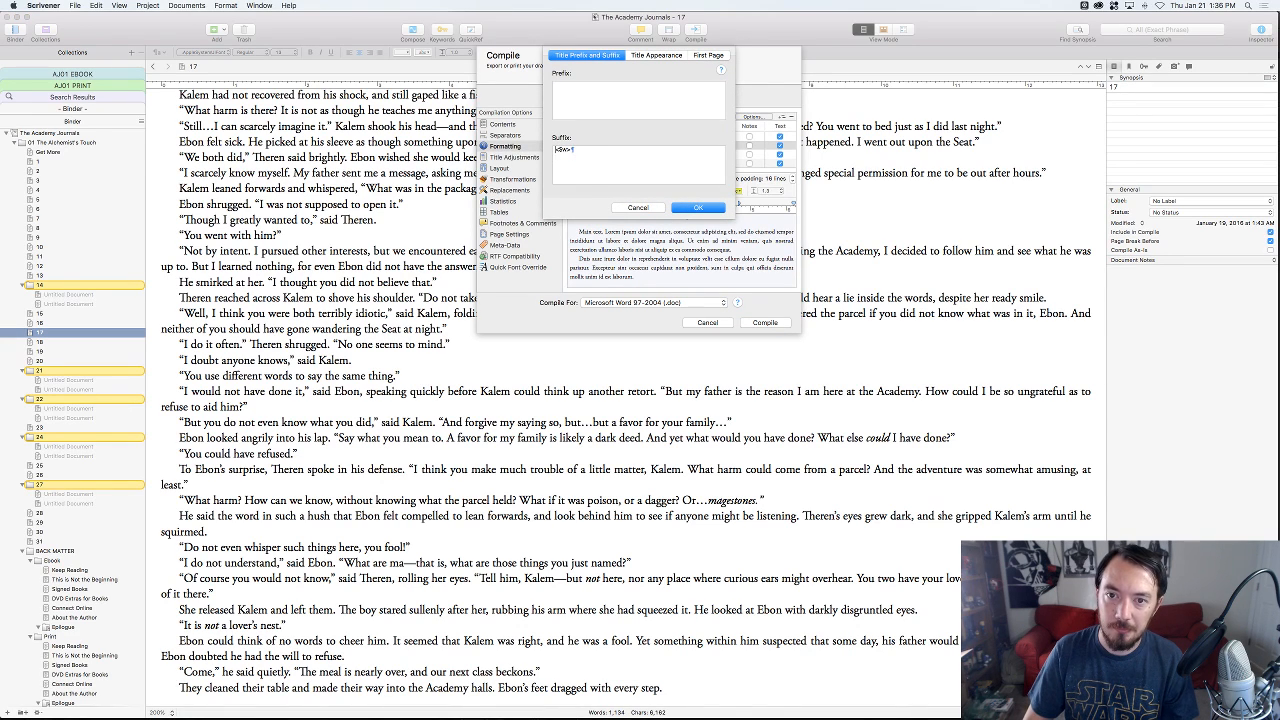
{"action": "key", "text": "shift+Right"}
{"action": "key", "text": "shift+Right"}
{"action": "key", "text": "shift+Right"}
{"action": "key", "text": "shift+Right"}
{"action": "key", "text": "super+x"}
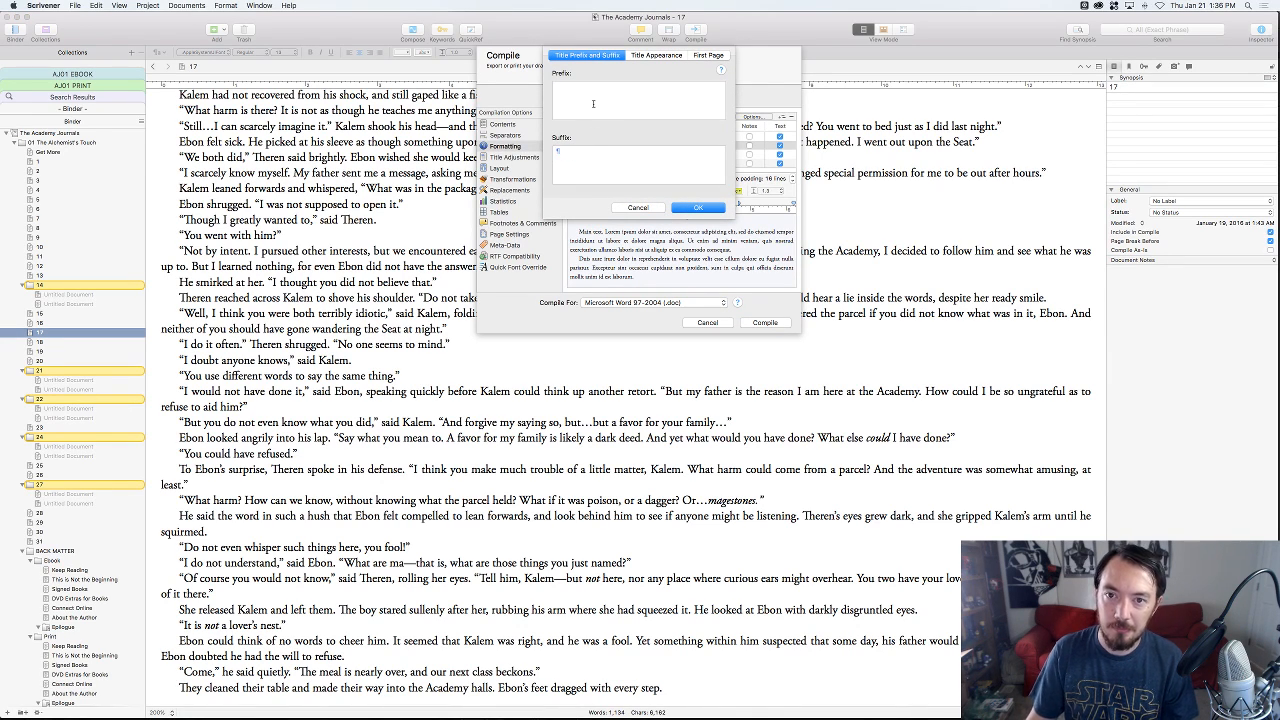
{"action": "key", "text": "super+v"}
{"action": "left_click", "coordinate": [703, 207]}
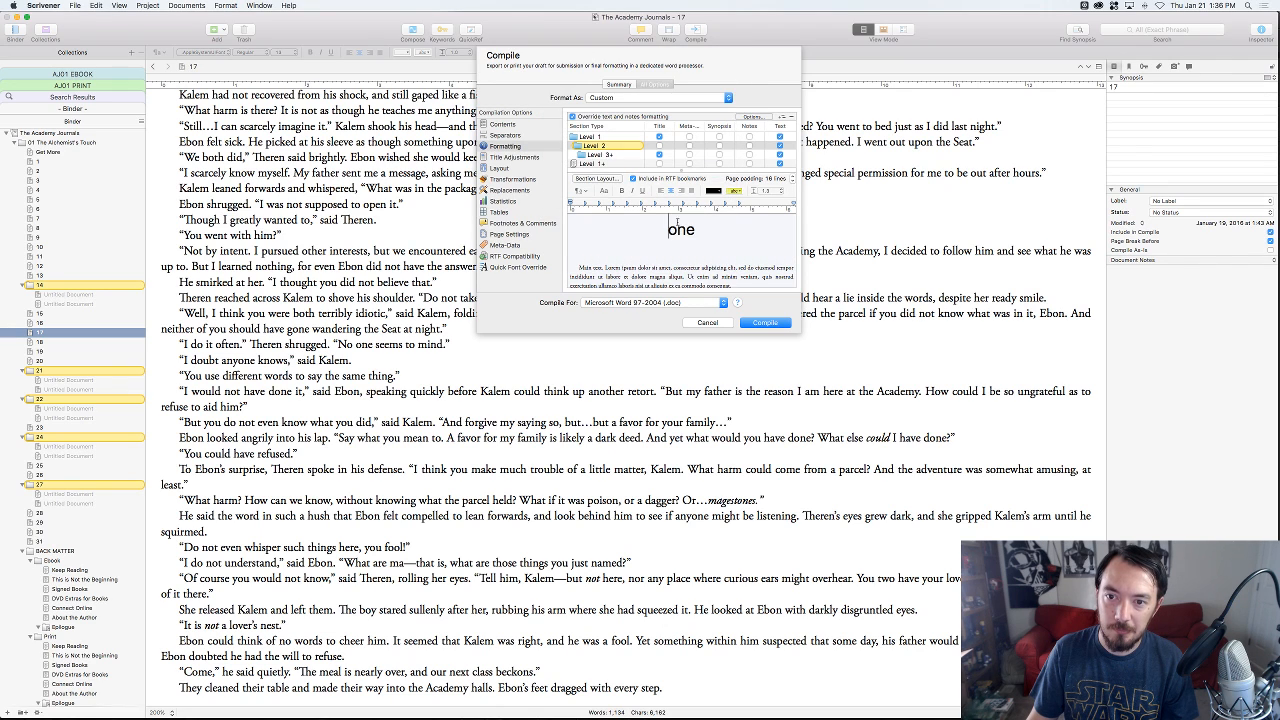
- Delete the <$w> tag from the title prefix of the Level 2 folder section layout
{"action": "left_click", "coordinate": [596, 178]}
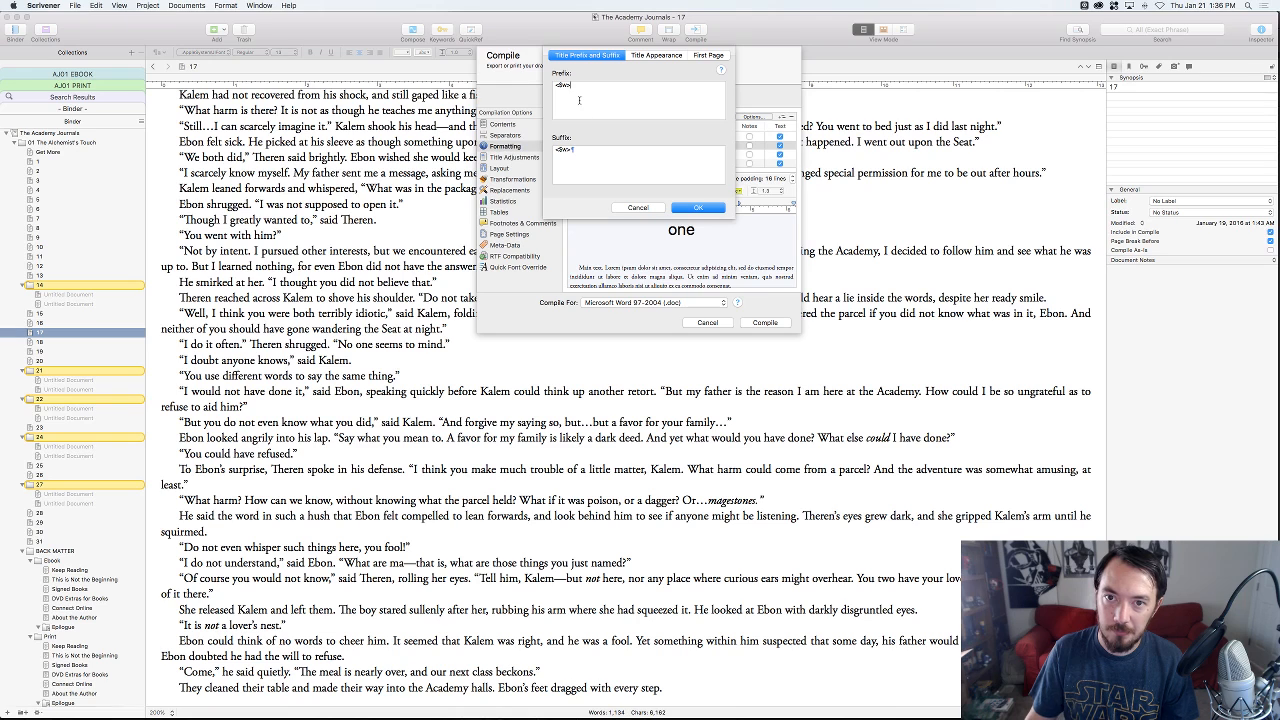
{"action": "key", "text": "BackSpace"}
{"action": "key", "text": "BackSpace"}
{"action": "key", "text": "BackSpace"}
{"action": "key", "text": "BackSpace"}
{"action": "left_click", "coordinate": [698, 207]}
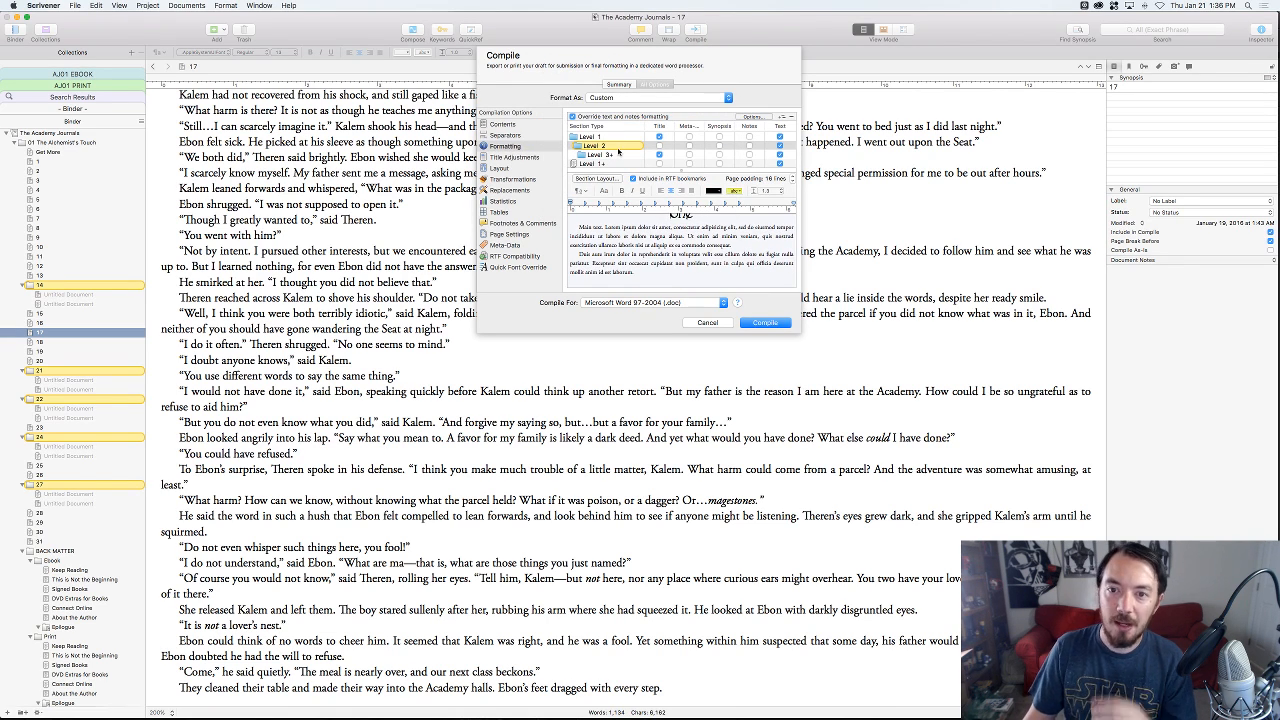
- Set the title of the Level 2 text-document type to the Harrington font at 32 points
{"action": "scroll", "coordinate": [618, 152], "scroll_direction": "down", "scroll_amount": 5}
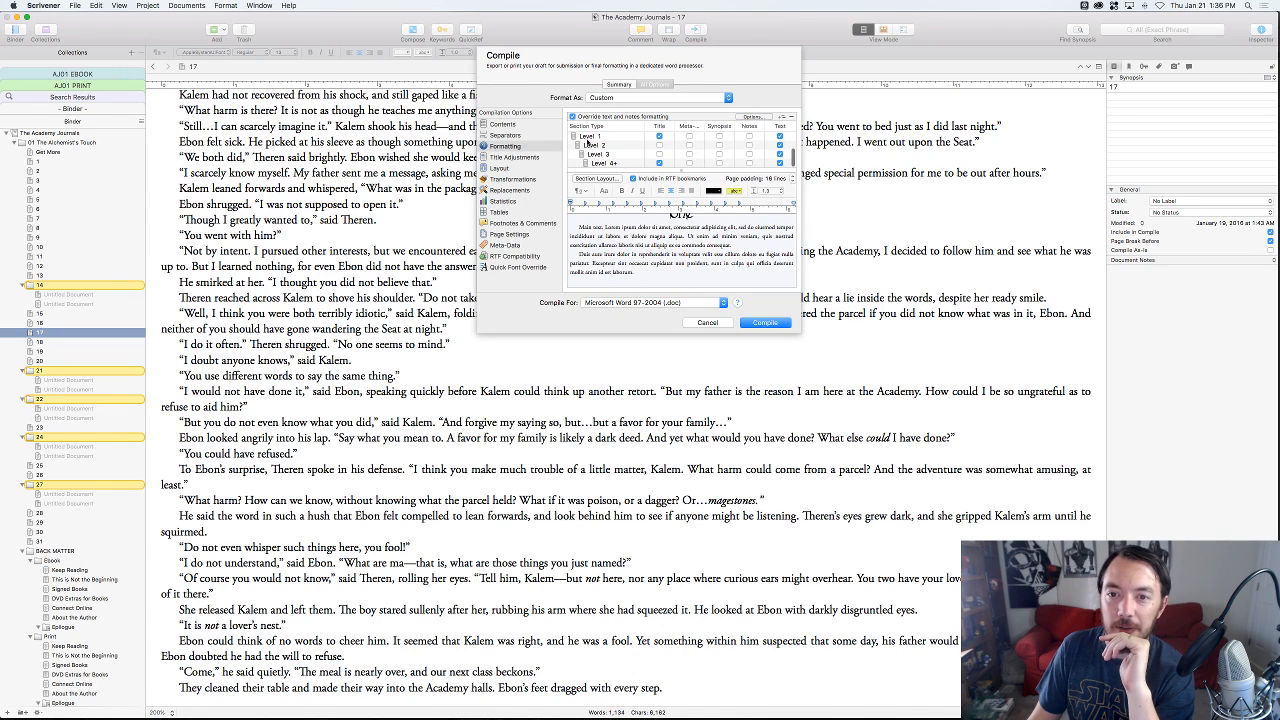
{"action": "left_click", "coordinate": [605, 145]}
{"action": "left_click_drag", "start_coordinate": [570, 213], "coordinate": [621, 245]}
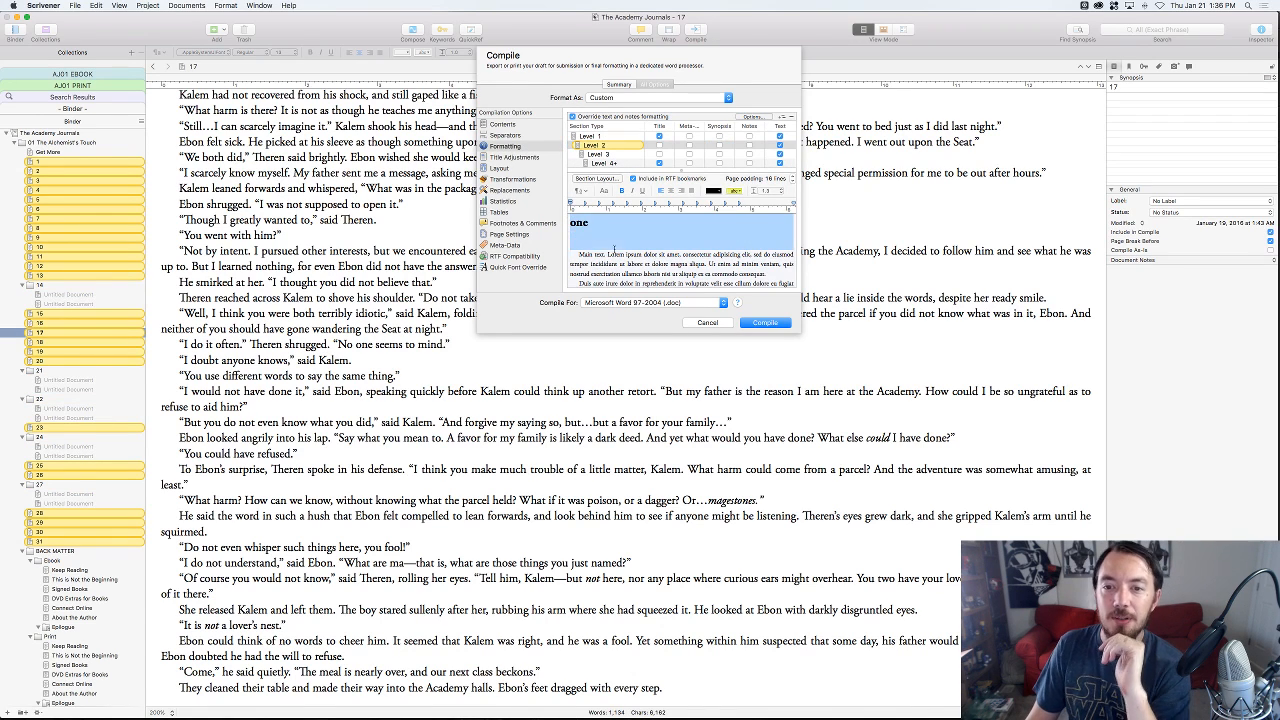
{"action": "key", "text": "super+t"}
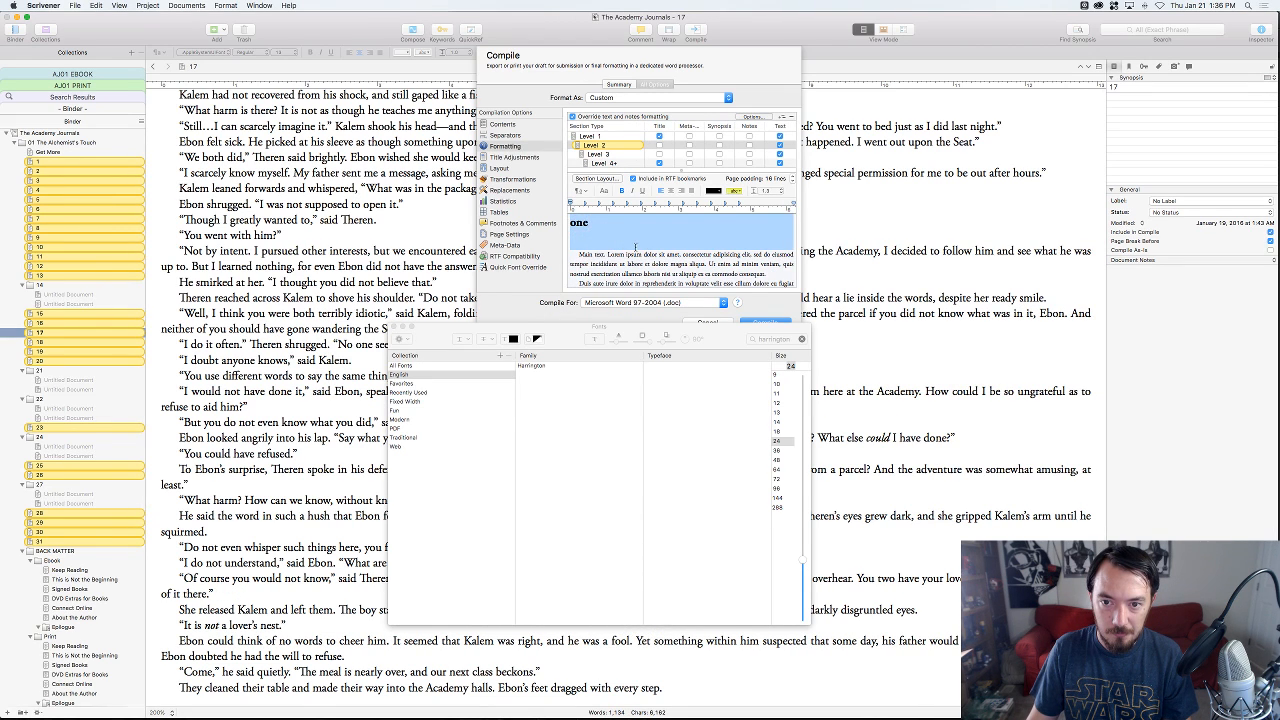
{"action": "left_click", "coordinate": [545, 366]}
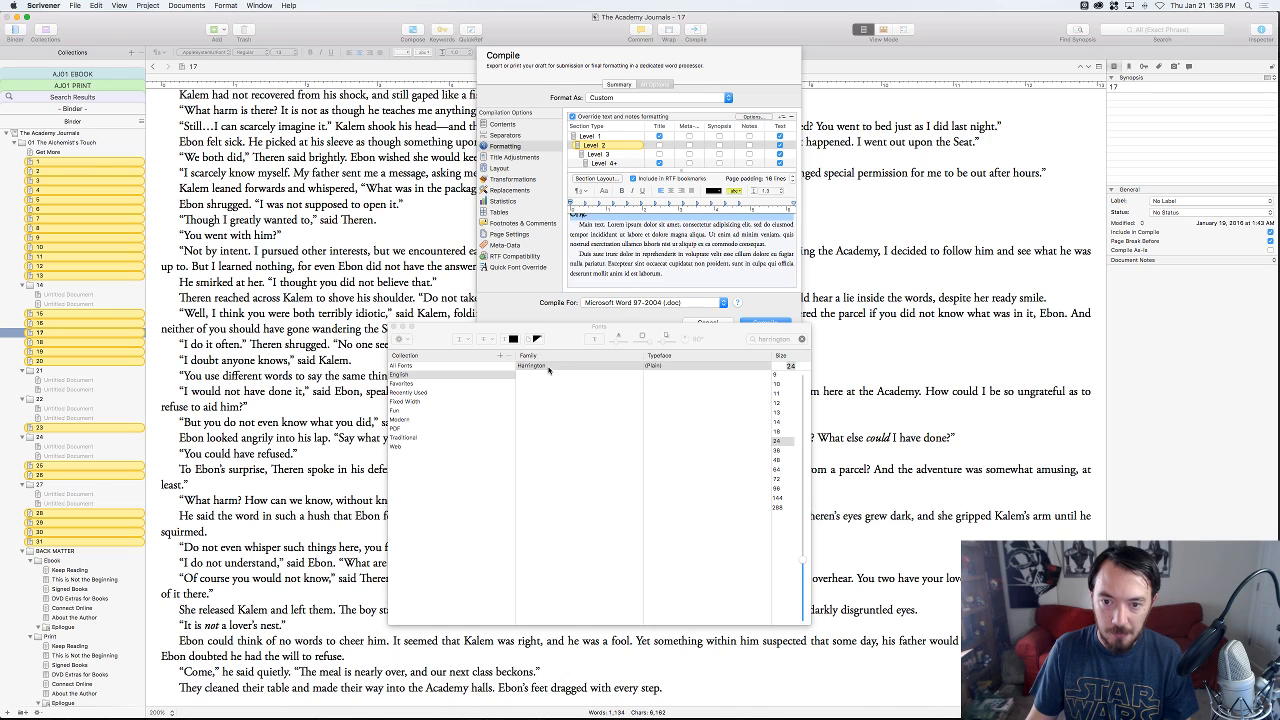
{"action": "left_click", "coordinate": [788, 366]}
{"action": "type", "text": "32"}
{"action": "key", "text": "Return"}
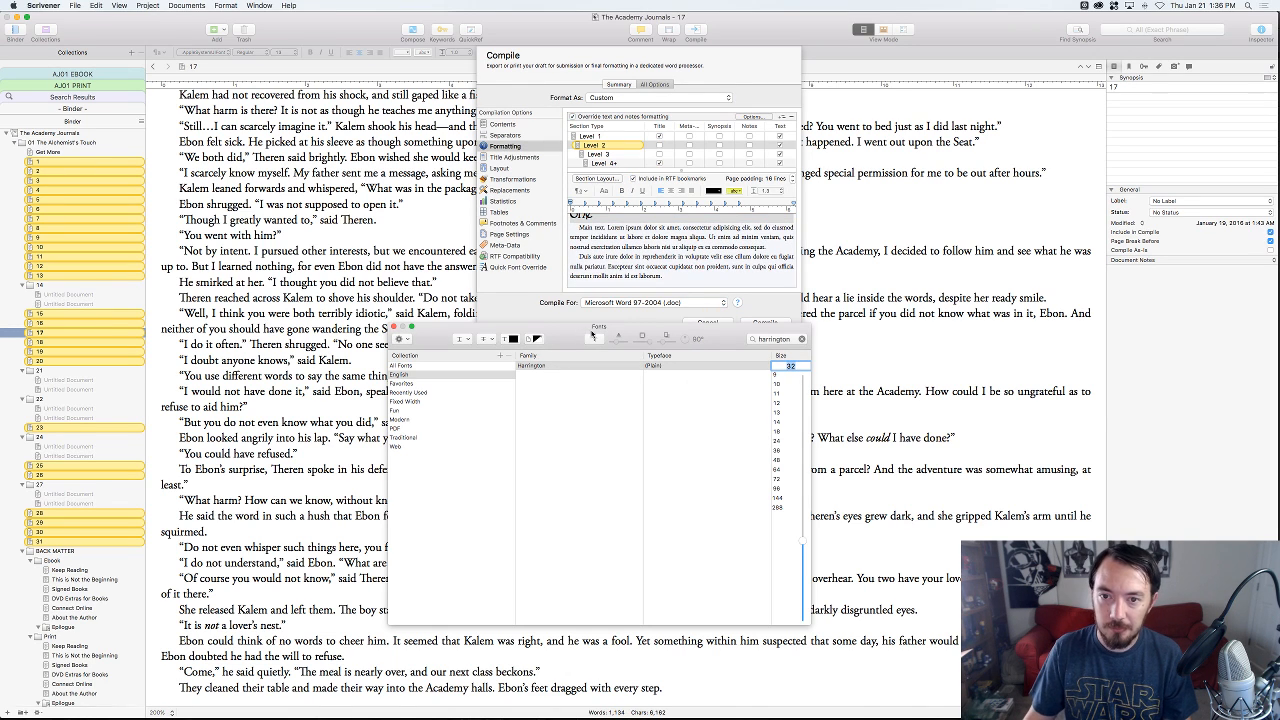
{"action": "left_click", "coordinate": [395, 327]}
- Check the font family and size of the Level 2 text-document type's main text
{"action": "left_click", "coordinate": [712, 237]}
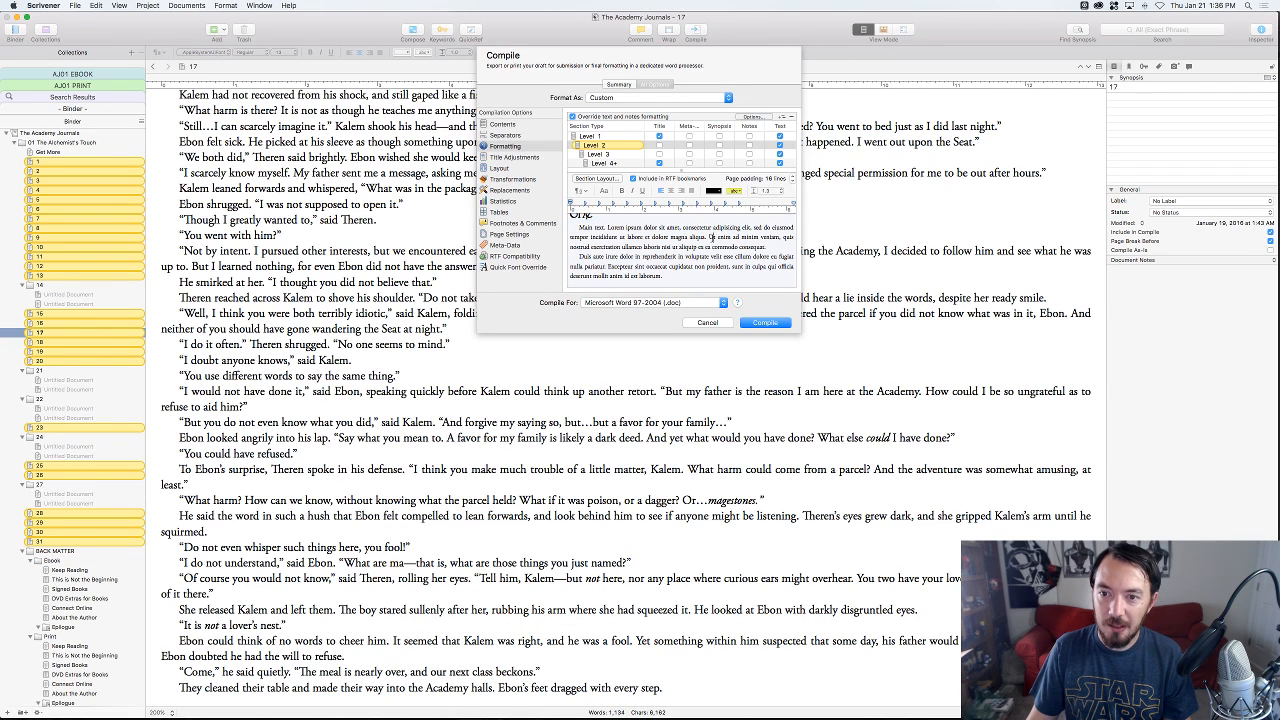
{"action": "left_click_drag", "start_coordinate": [581, 227], "coordinate": [716, 279]}
{"action": "key", "text": "super+t"}
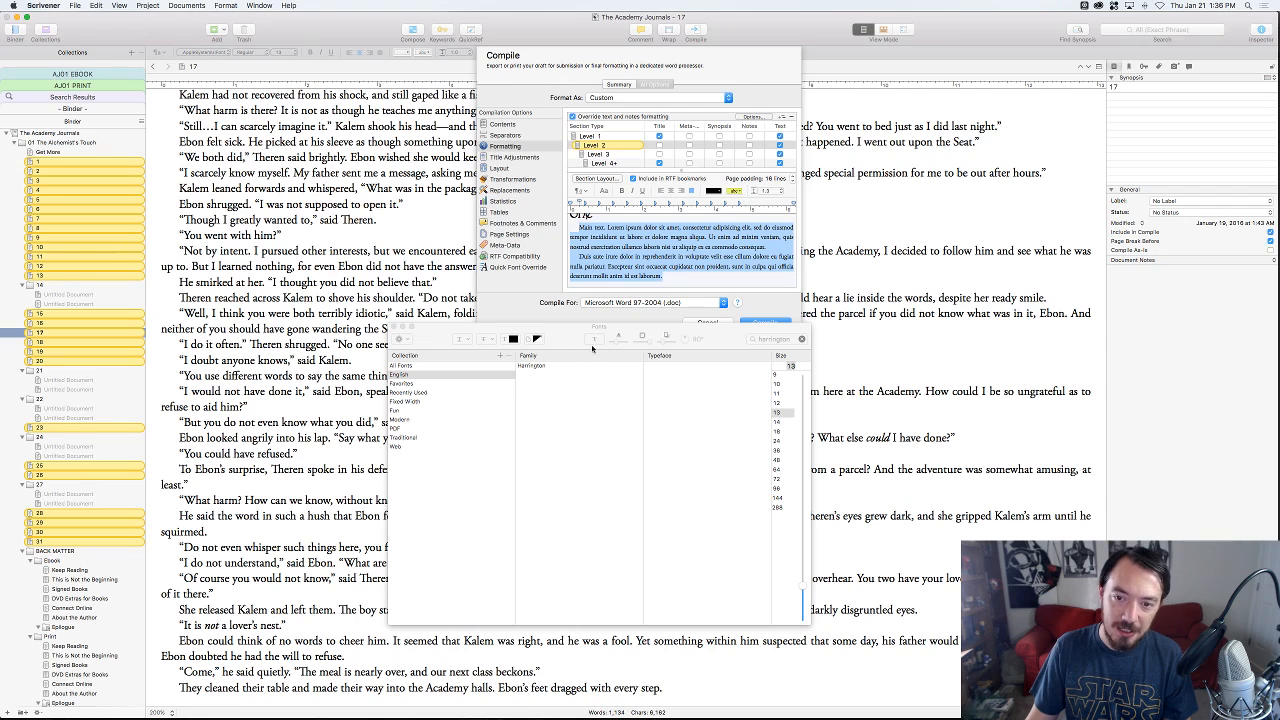
{"action": "left_click", "coordinate": [801, 339]}
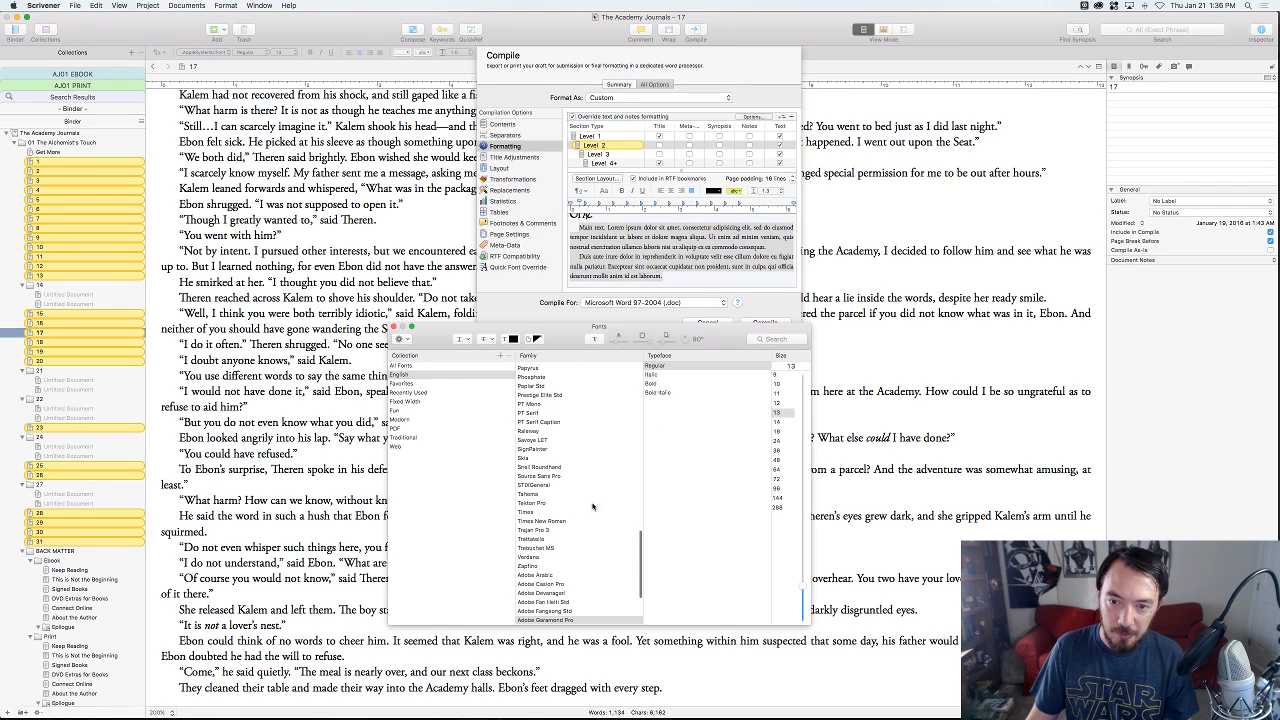
{"action": "left_click_drag", "start_coordinate": [798, 366], "coordinate": [768, 366]}
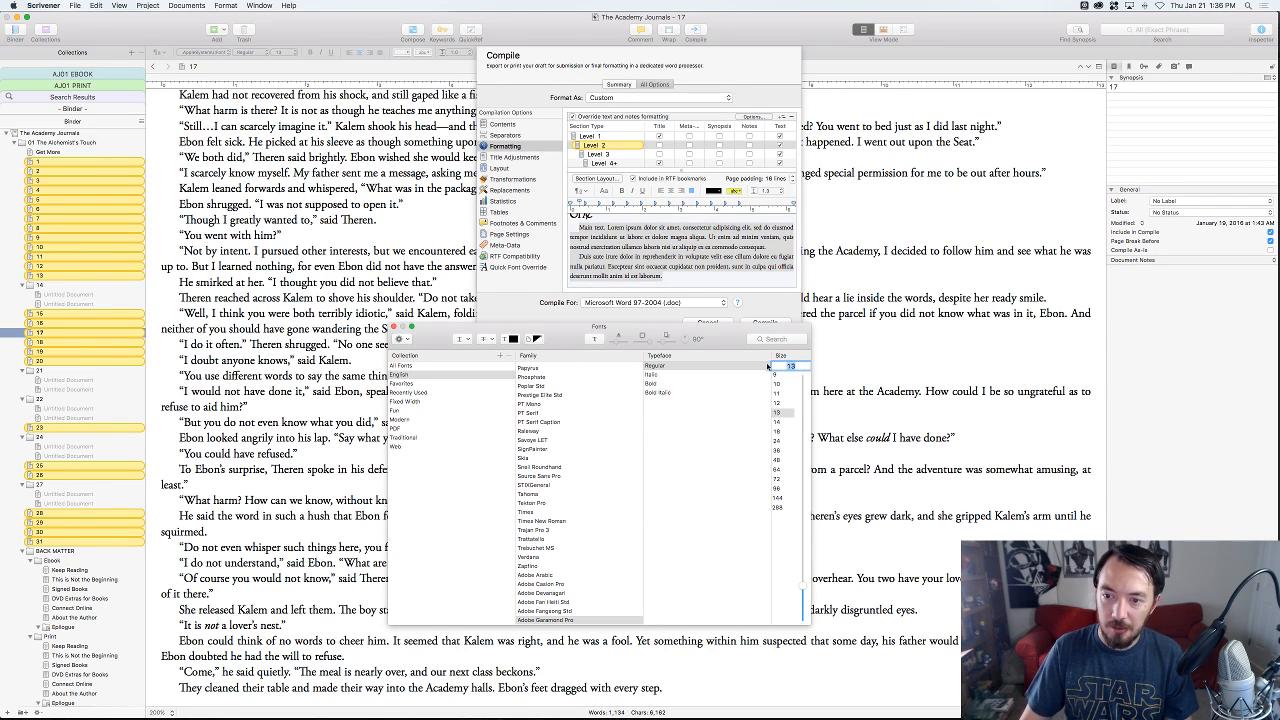
{"action": "left_click", "coordinate": [395, 327]}
- Set the Level 2 folder type's main text to 13 points and reselect the Level 2 text-document type
{"action": "scroll", "coordinate": [601, 159], "scroll_direction": "up", "scroll_amount": 1}
{"action": "scroll", "coordinate": [601, 157], "scroll_direction": "up", "scroll_amount": 3}
{"action": "left_click", "coordinate": [601, 147]}
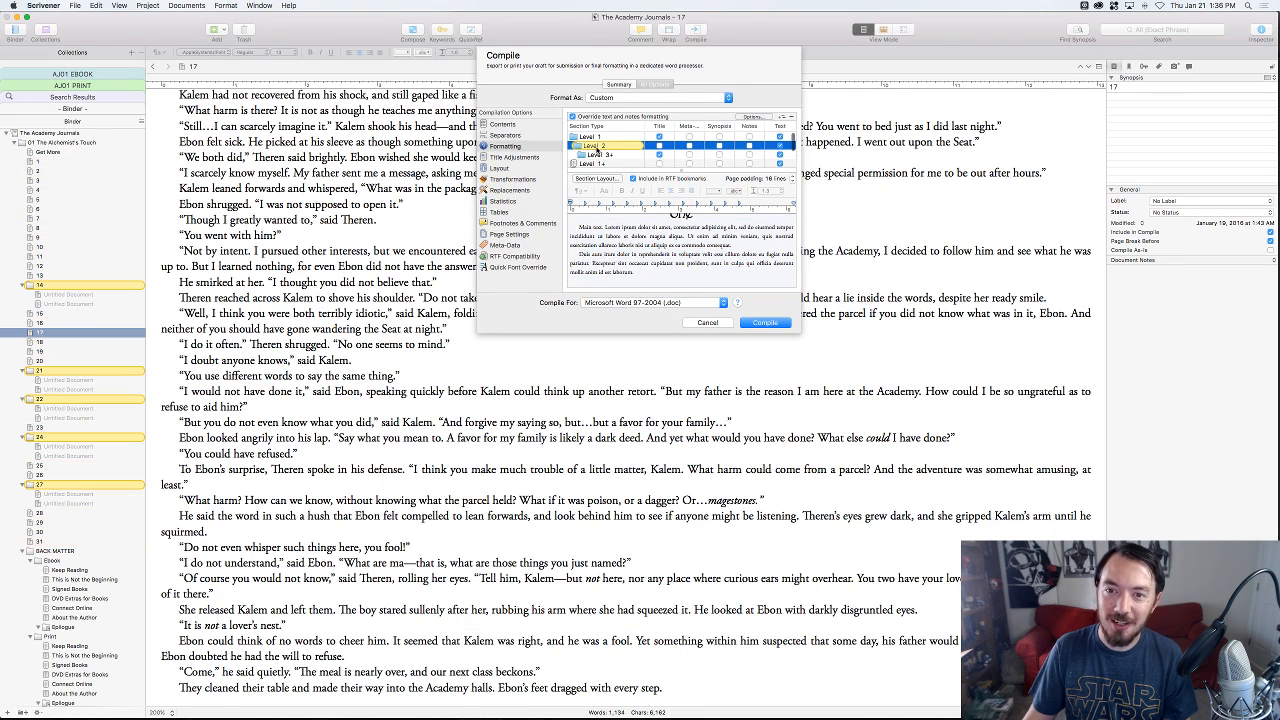
{"action": "left_click_drag", "start_coordinate": [580, 227], "coordinate": [679, 291]}
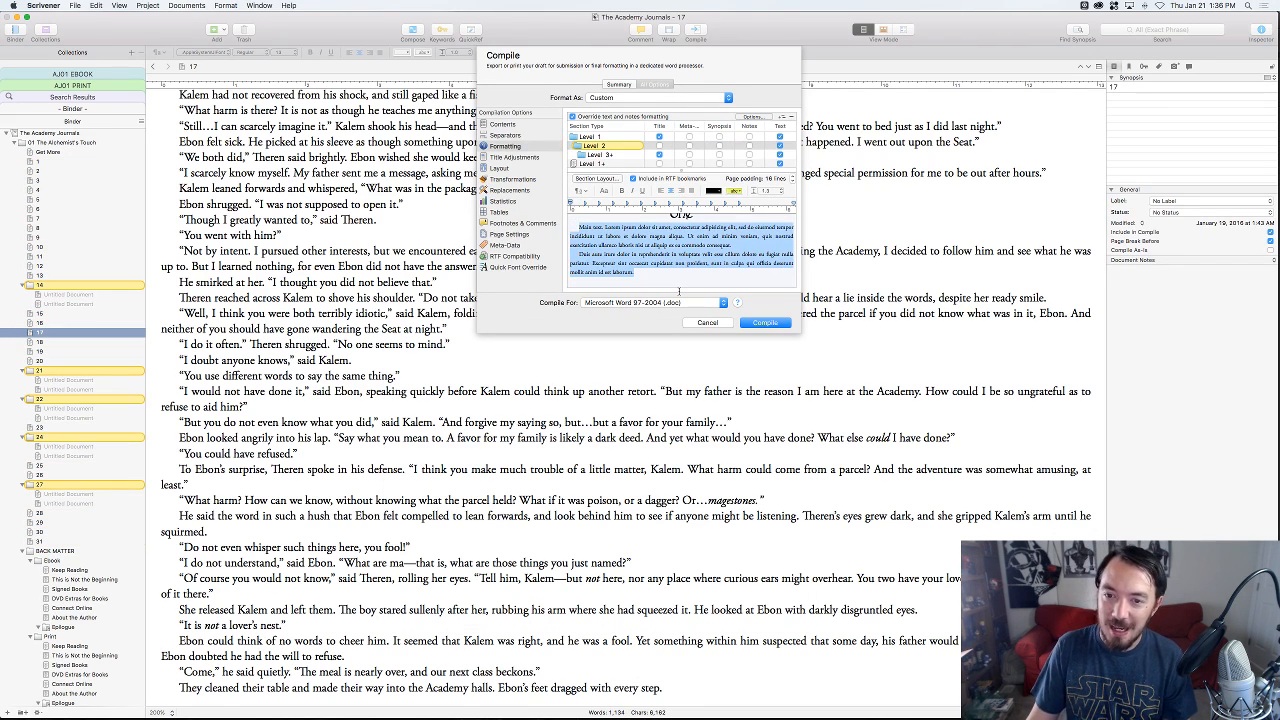
{"action": "key", "text": "super+t"}
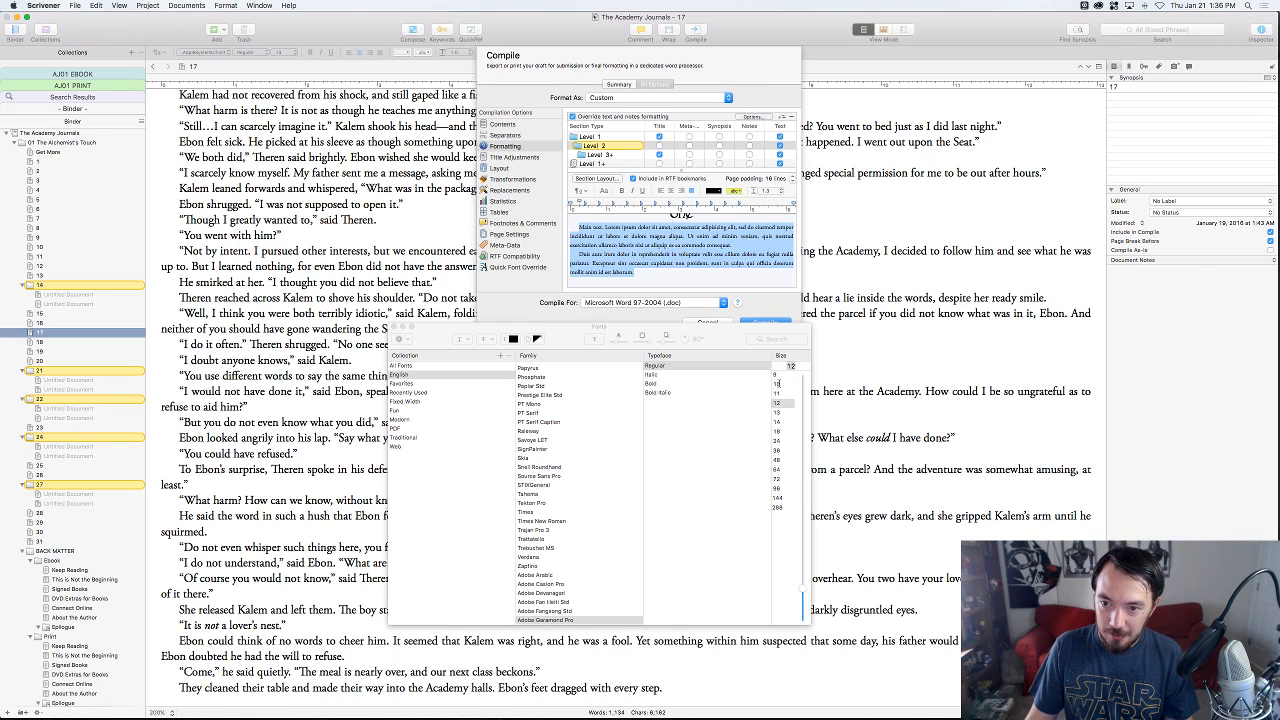
{"action": "type", "text": "23"}
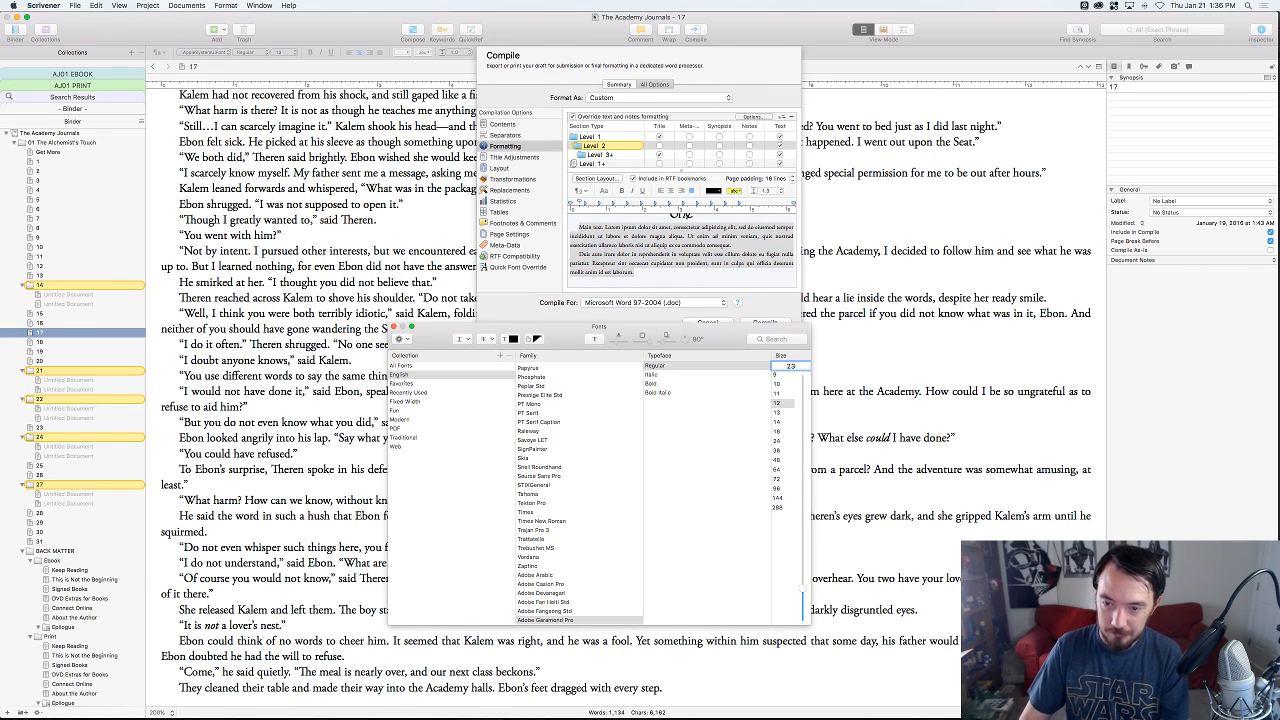
{"action": "key", "text": "BackSpace"}
{"action": "key", "text": "BackSpace"}
{"action": "type", "text": "13"}
{"action": "key", "text": "Return"}
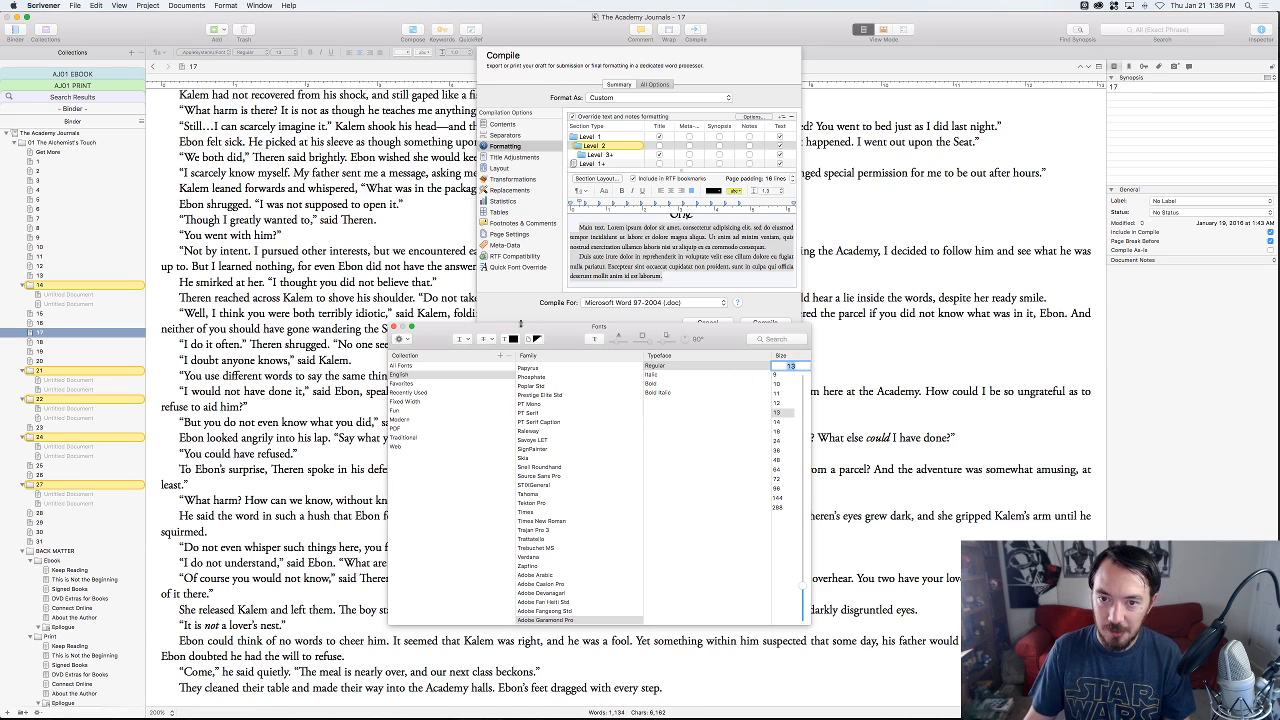
{"action": "left_click", "coordinate": [394, 327]}
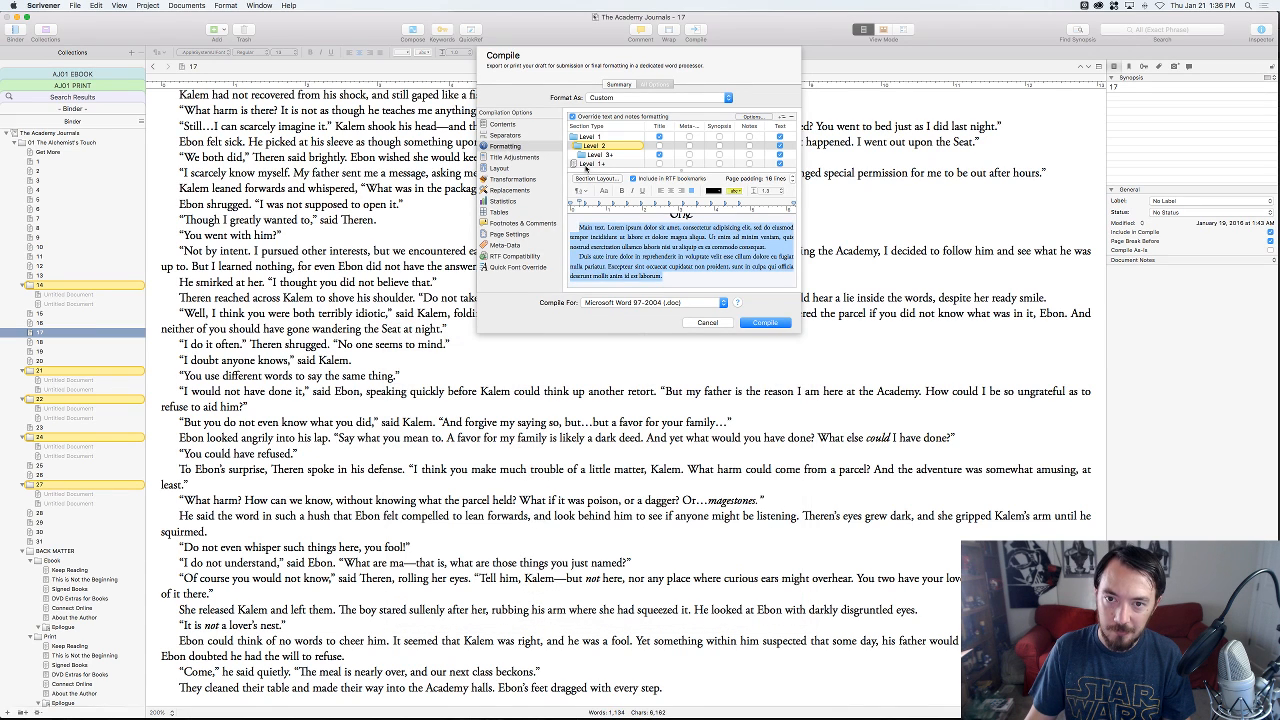
{"action": "scroll", "coordinate": [590, 161], "scroll_direction": "up", "scroll_amount": 1}
{"action": "left_click", "coordinate": [591, 146]}
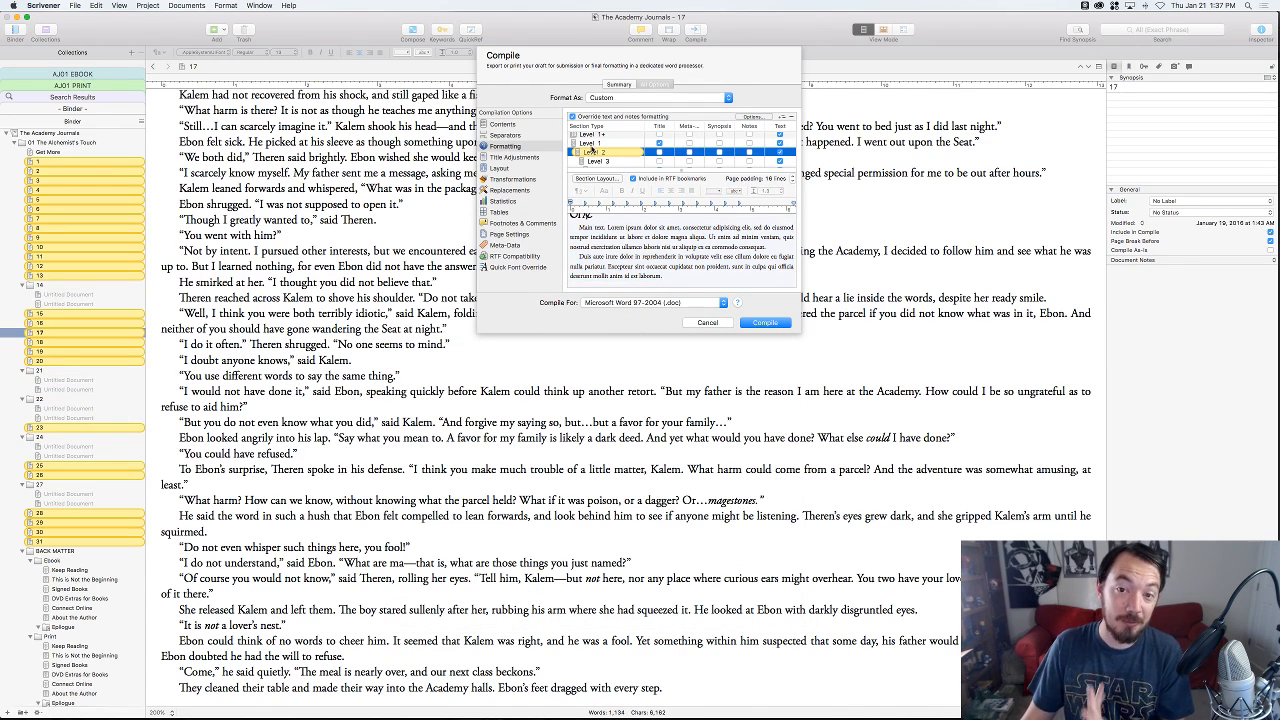
- Center the title of the Level 2 text-document type
{"action": "left_click", "coordinate": [594, 153]}
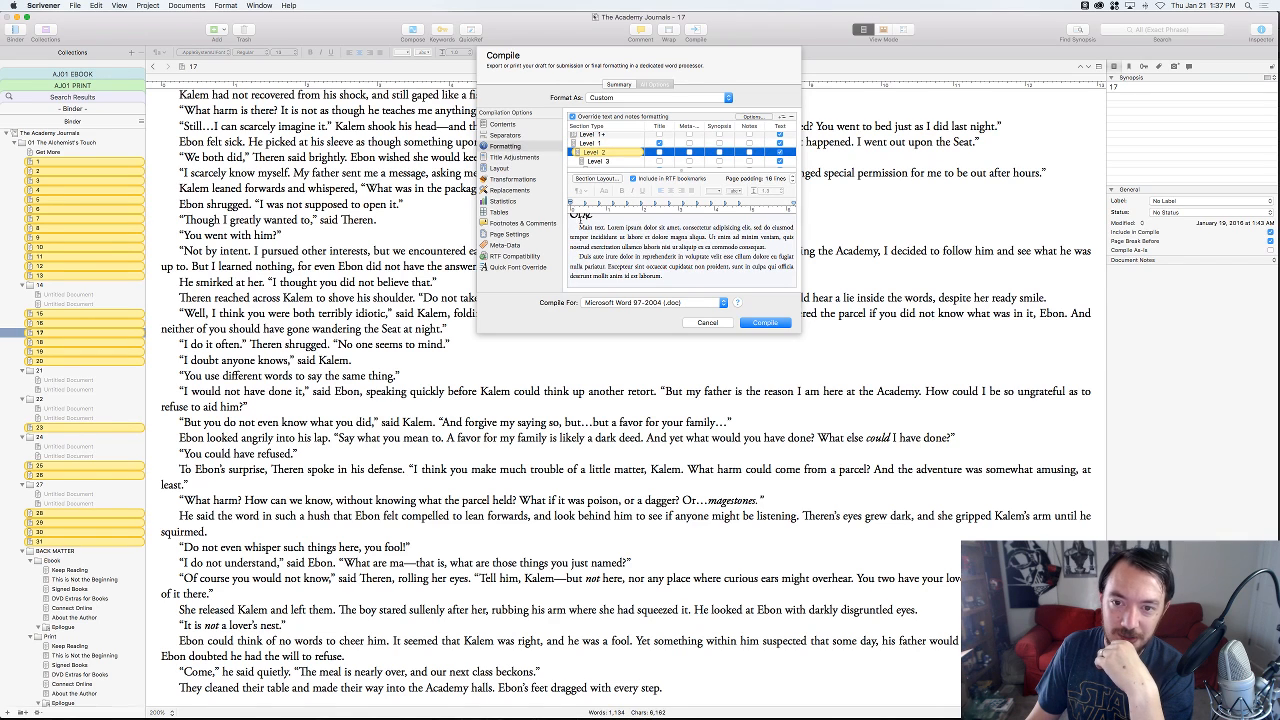
{"action": "left_click_drag", "start_coordinate": [569, 217], "coordinate": [625, 222]}
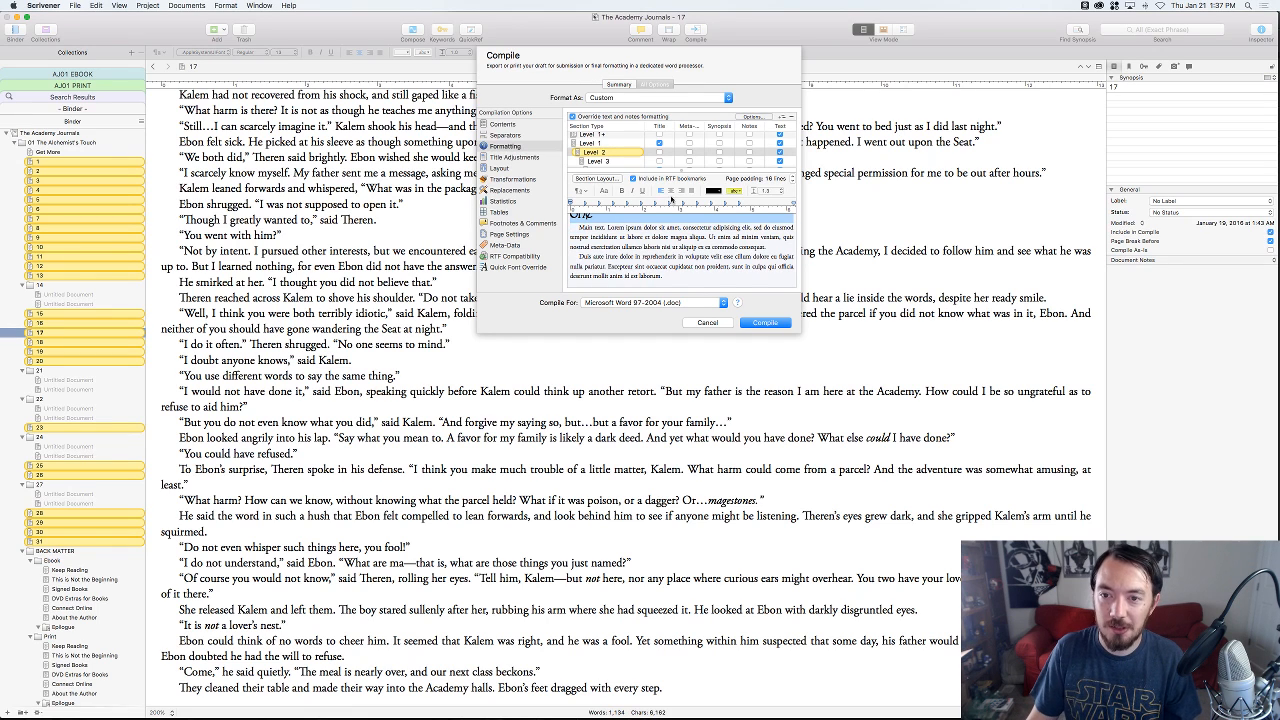
{"action": "left_click", "coordinate": [670, 191]}
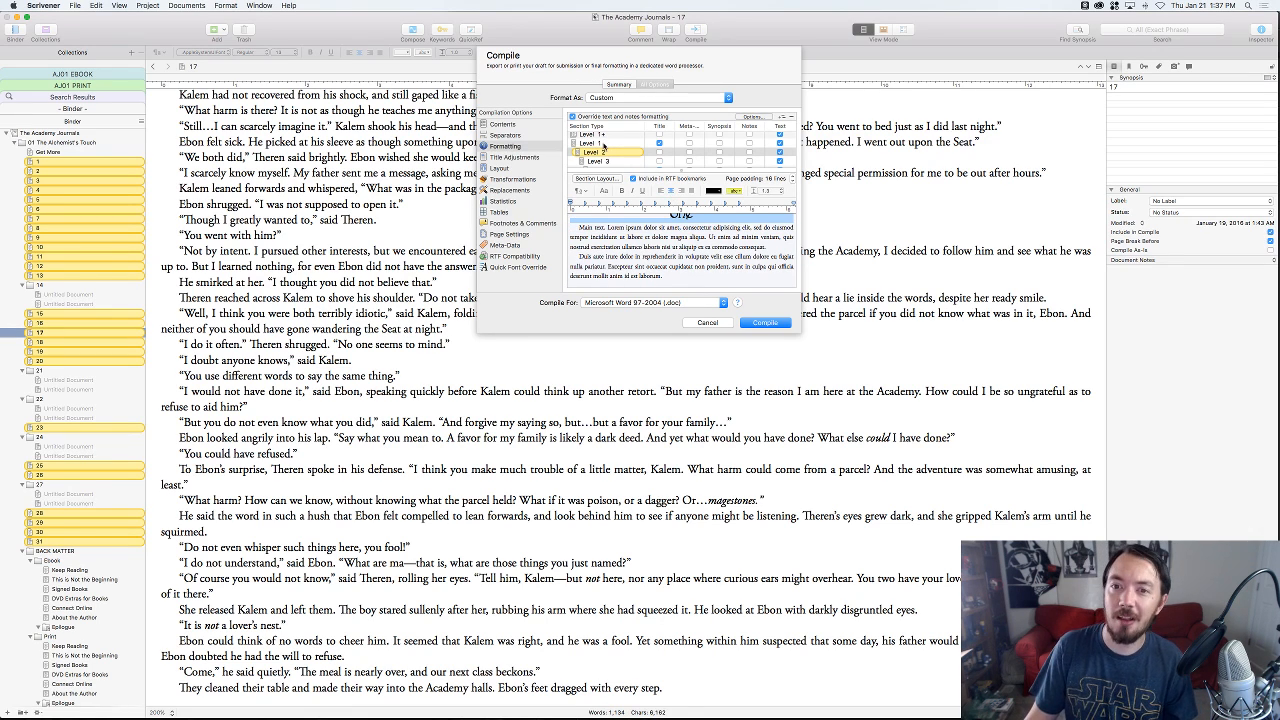
- Check the title prefix and suffix in the section layout of the Level 3 text-document type
{"action": "scroll", "coordinate": [604, 153], "scroll_direction": "down", "scroll_amount": 2}
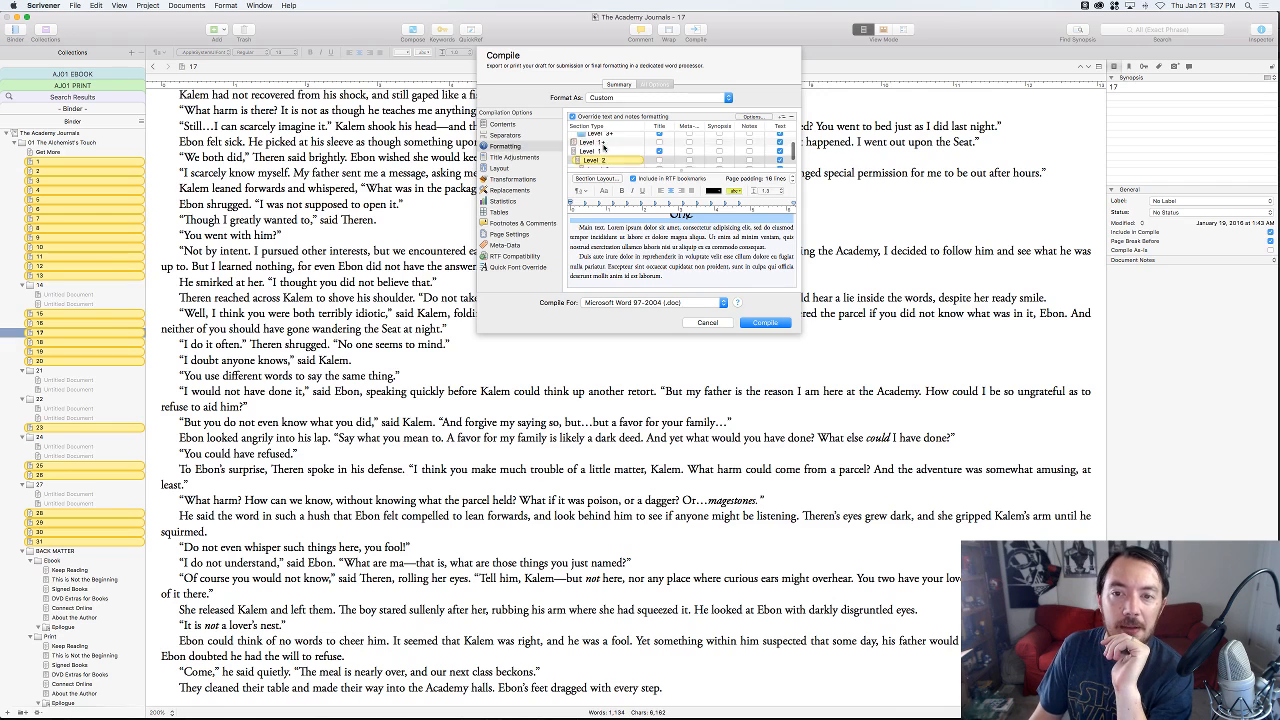
{"action": "scroll", "coordinate": [604, 160], "scroll_direction": "up", "scroll_amount": 1}
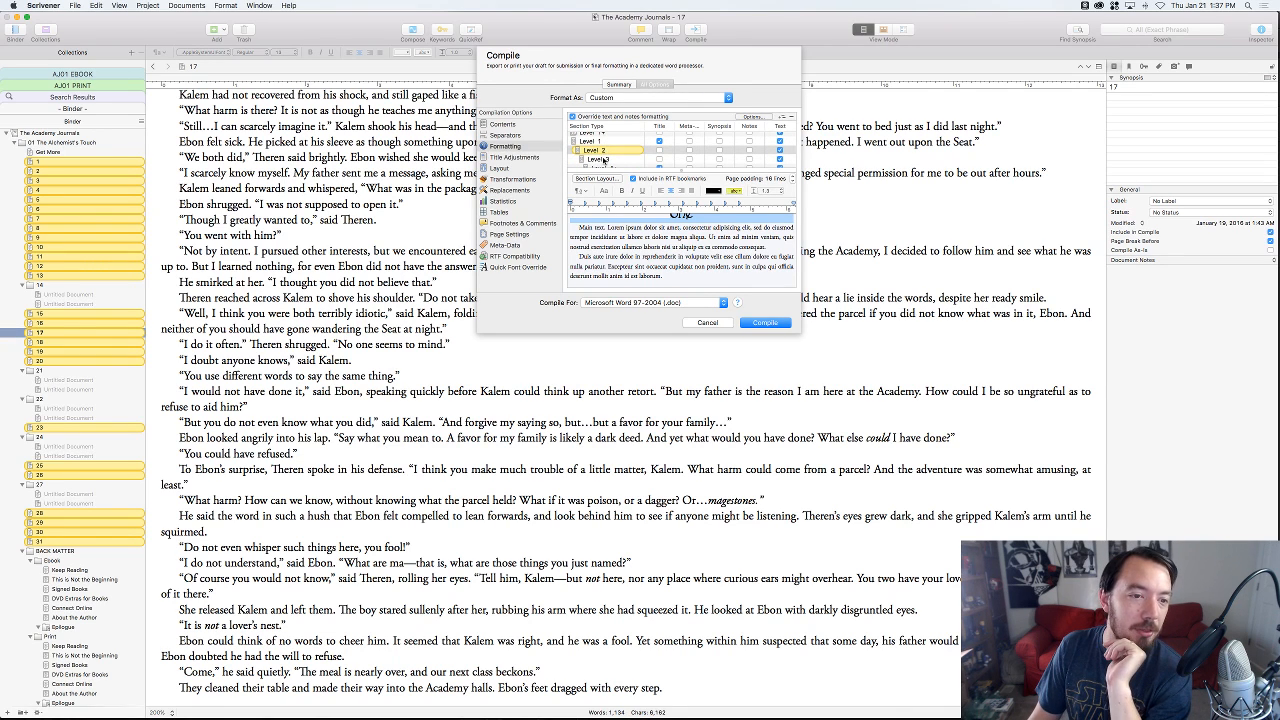
{"action": "left_click", "coordinate": [604, 160]}
{"action": "left_click_drag", "start_coordinate": [580, 218], "coordinate": [704, 270]}
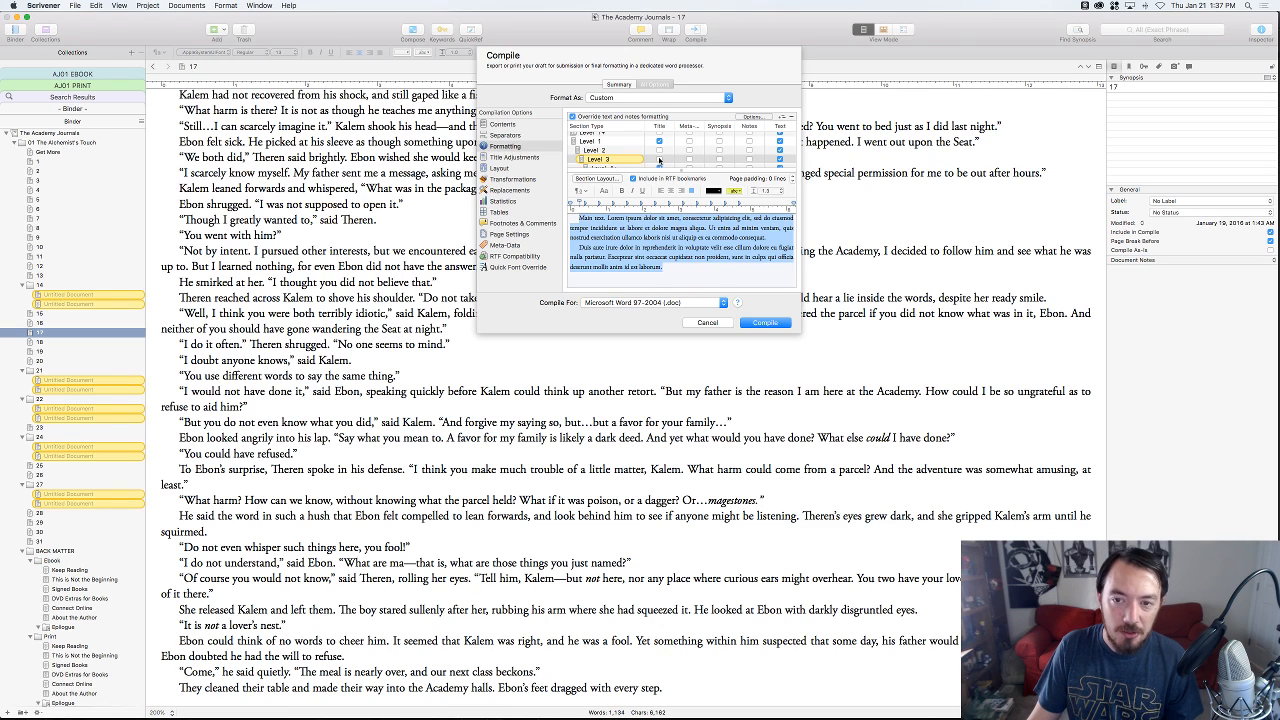
{"action": "left_click", "coordinate": [605, 179]}
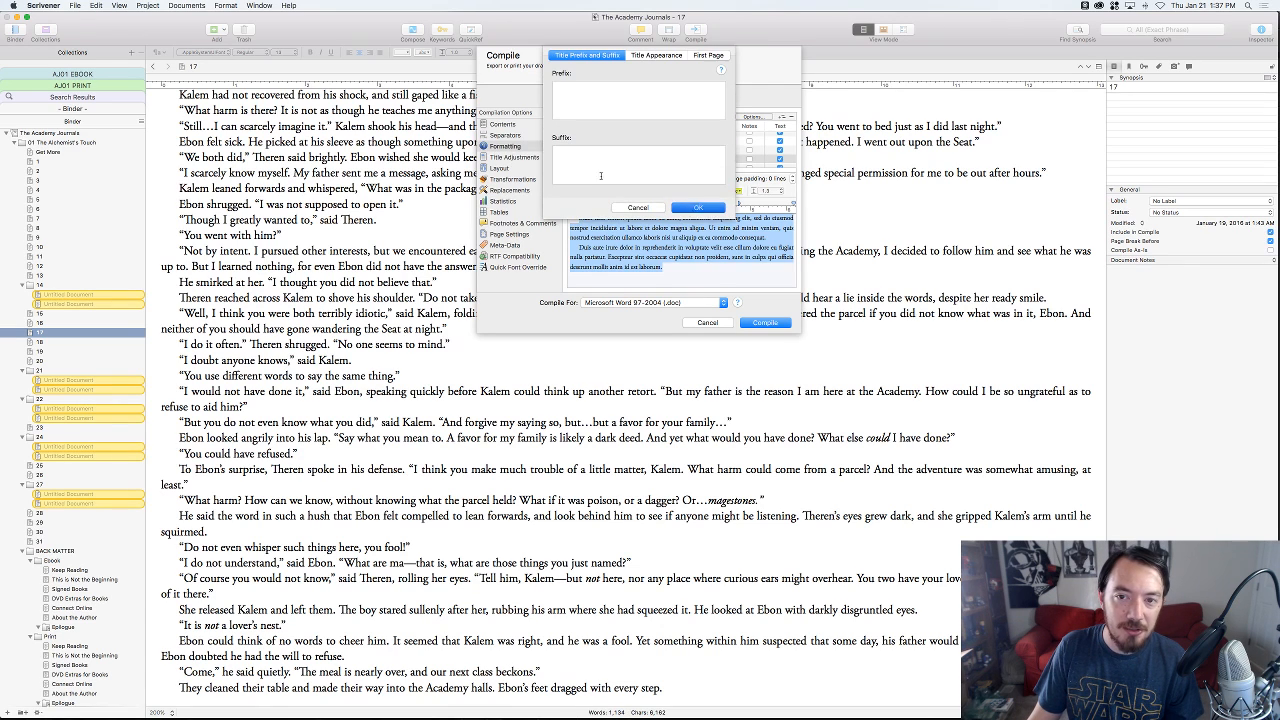
{"action": "left_click", "coordinate": [700, 208]}
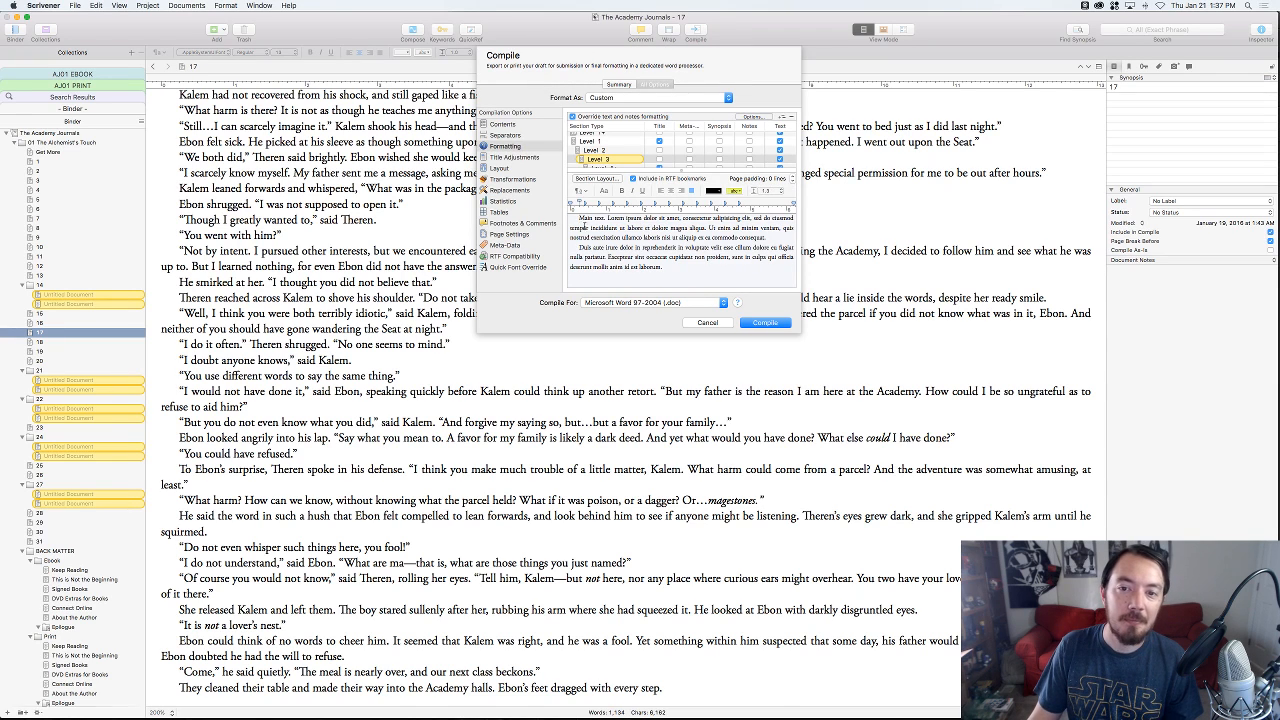
- Check the line spacing and paragraph indents of the Level 3 text-document type's main text
{"action": "left_click_drag", "start_coordinate": [577, 218], "coordinate": [714, 284]}
{"action": "key", "text": "alt+super+s"}
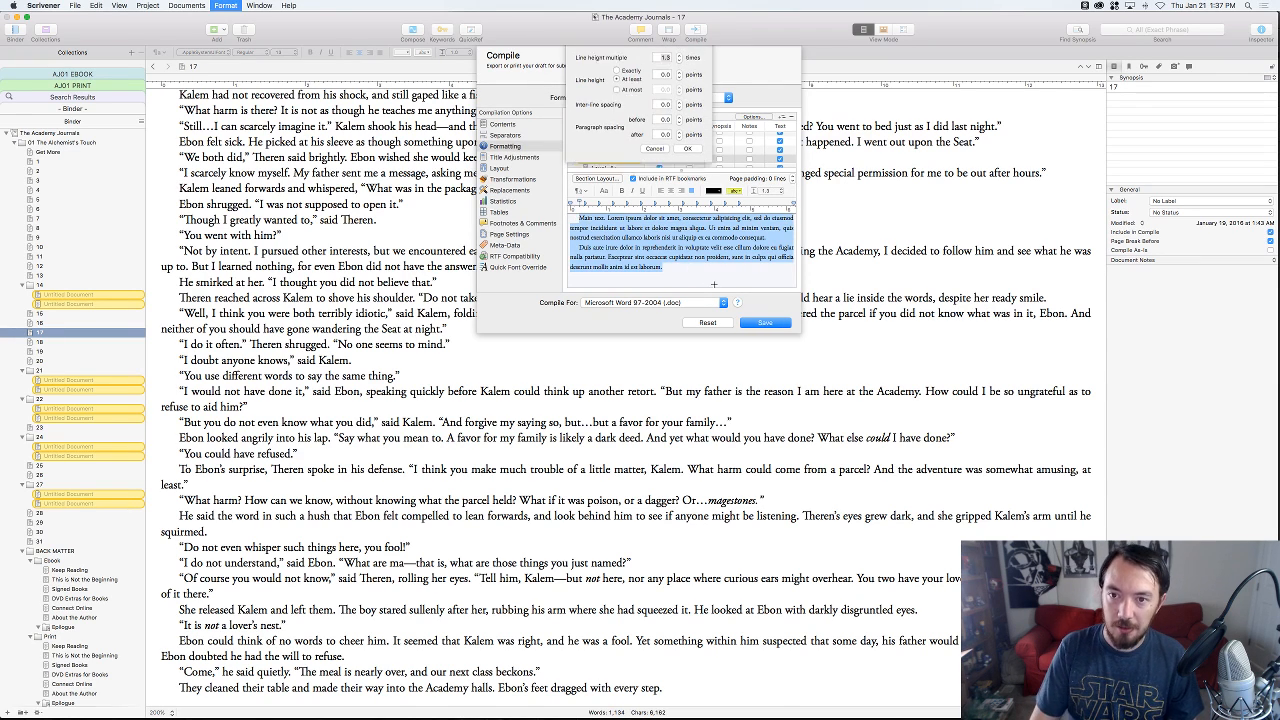
{"action": "left_click", "coordinate": [688, 151]}
{"action": "key", "text": "alt+super+t"}
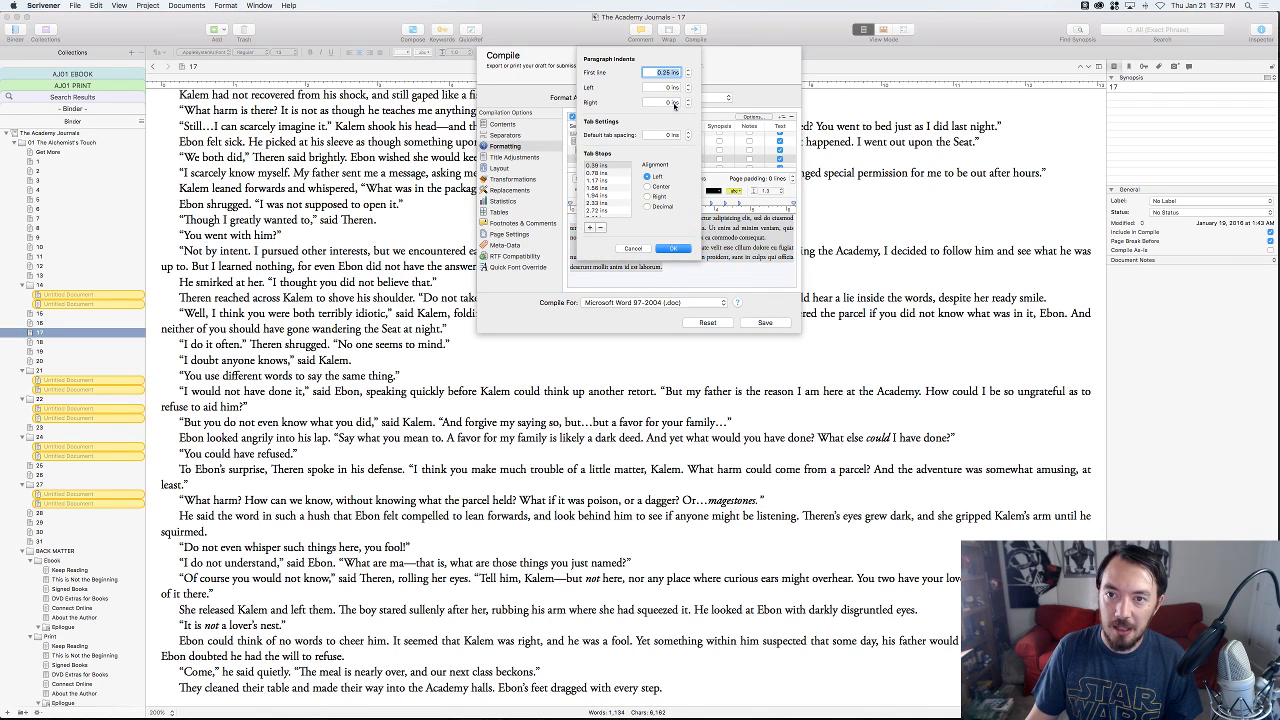
{"action": "left_click", "coordinate": [688, 248]}
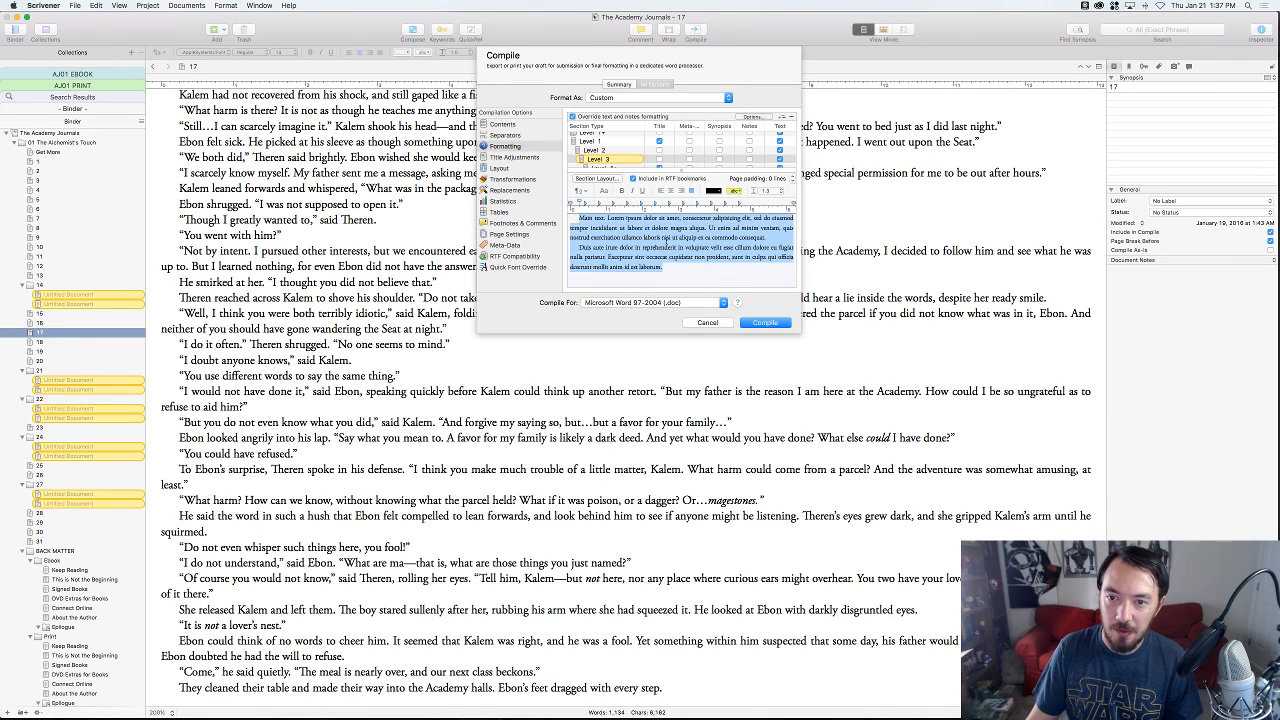
- Check the font family and size of the Level 3 text-document type's main text
{"action": "key", "text": "super+t"}
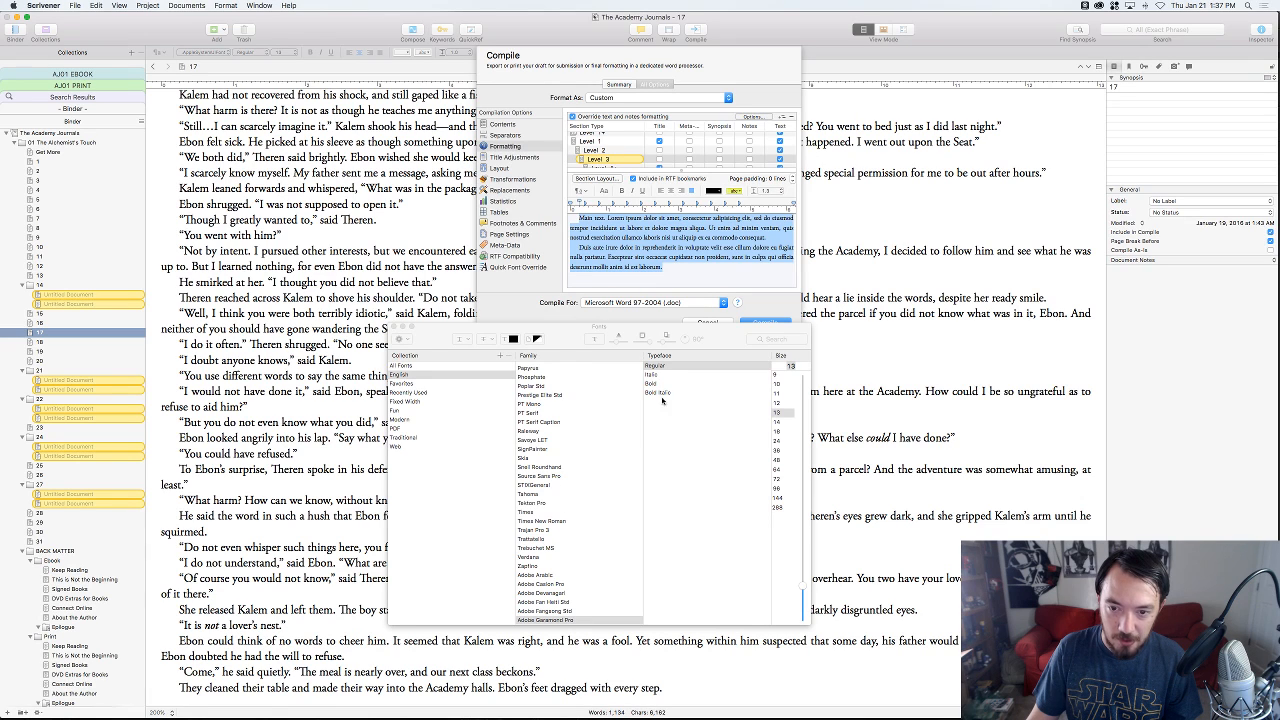
{"action": "left_click", "coordinate": [395, 327]}
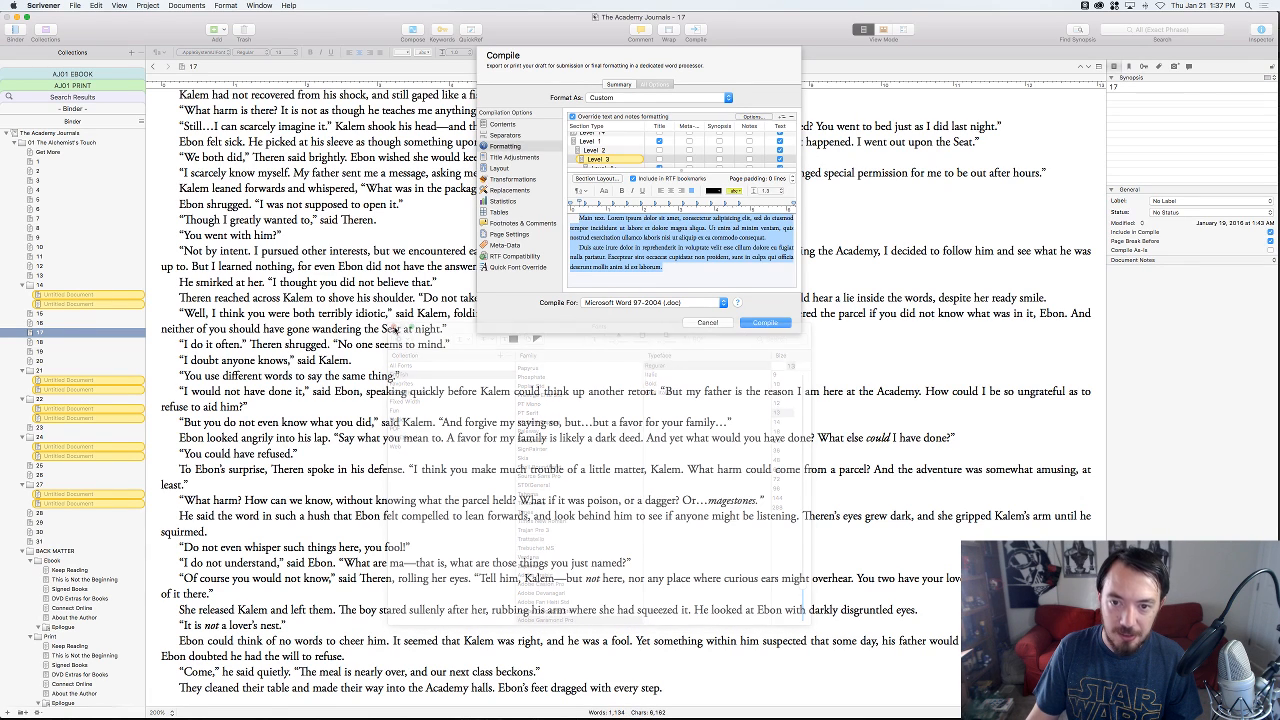
{"action": "left_click", "coordinate": [684, 272]}
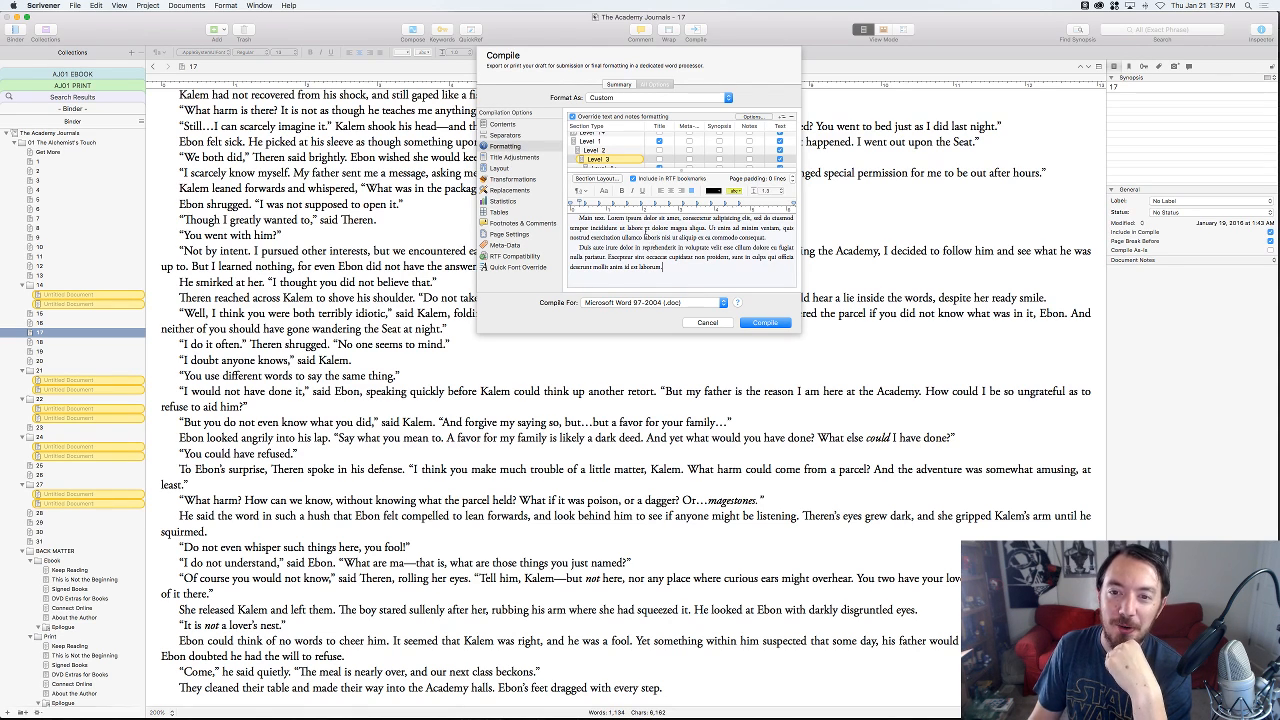
- Set the title and main text of the Level 4+ text-document type to the Adobe Garamond Pro font
{"action": "scroll", "coordinate": [610, 158], "scroll_direction": "down", "scroll_amount": 2}
{"action": "left_click", "coordinate": [608, 163]}
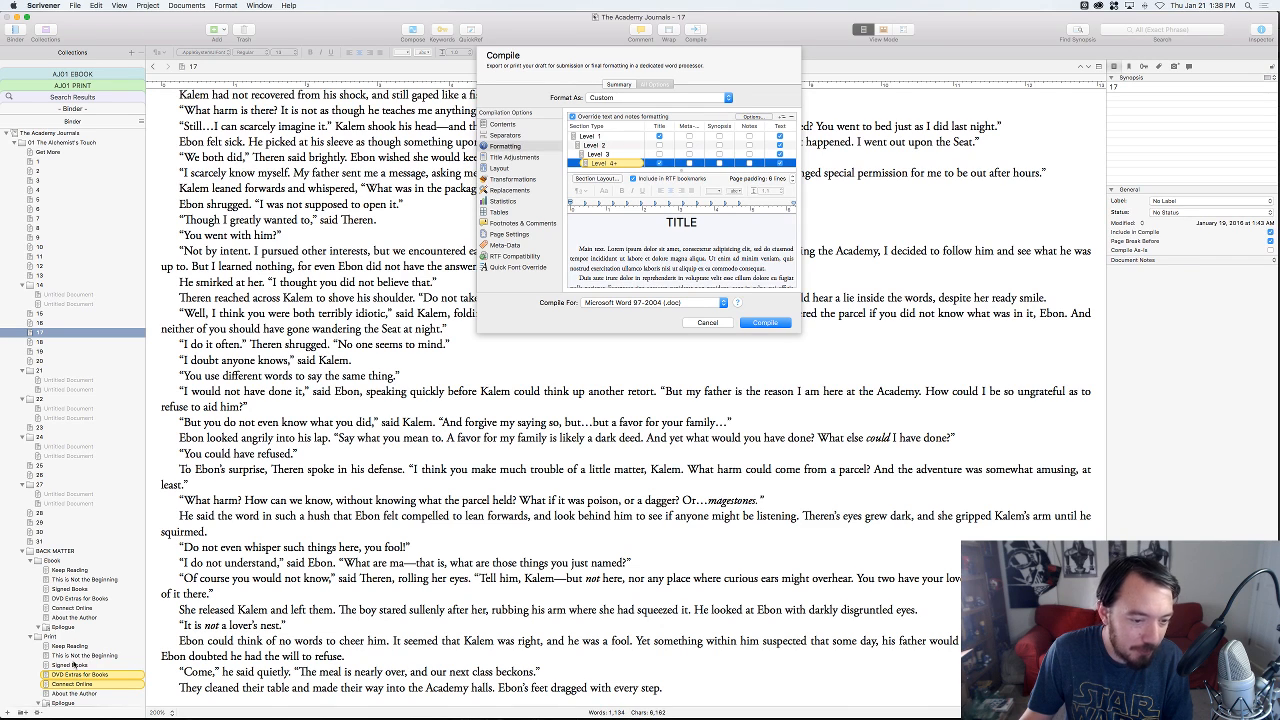
{"action": "left_click", "coordinate": [626, 221]}
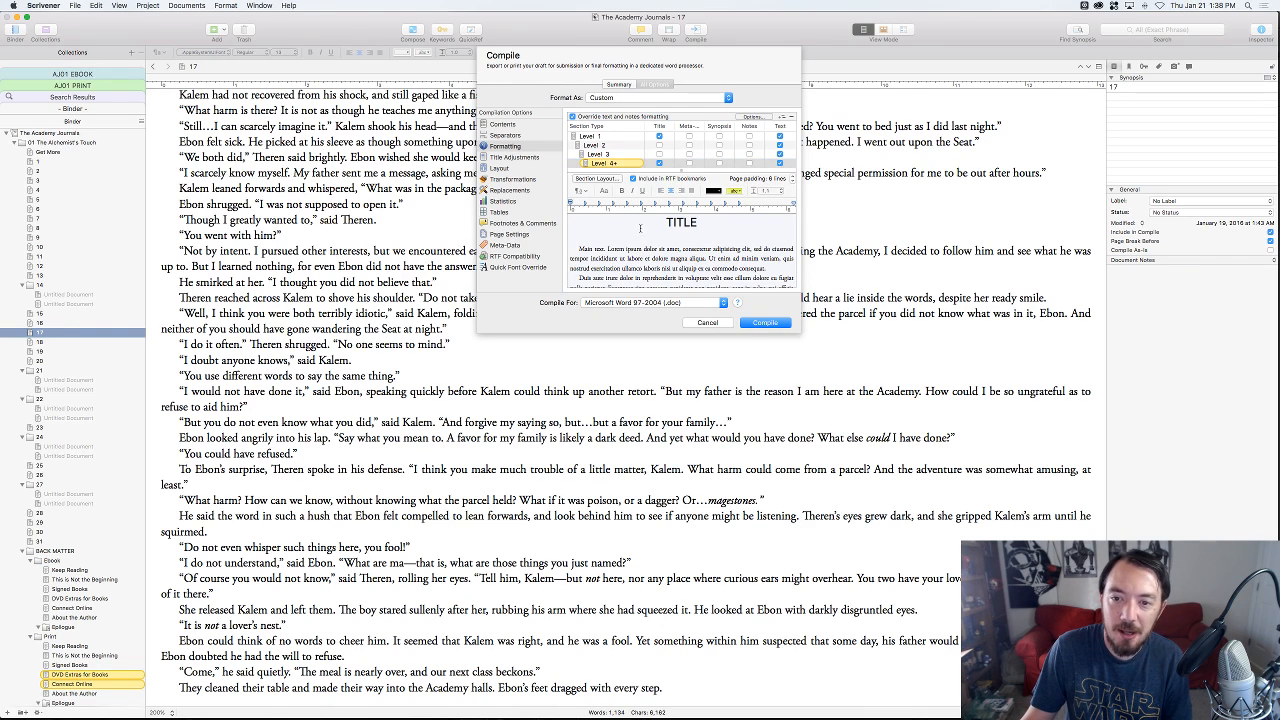
{"action": "key", "text": "super+a"}
{"action": "key", "text": "super+t"}
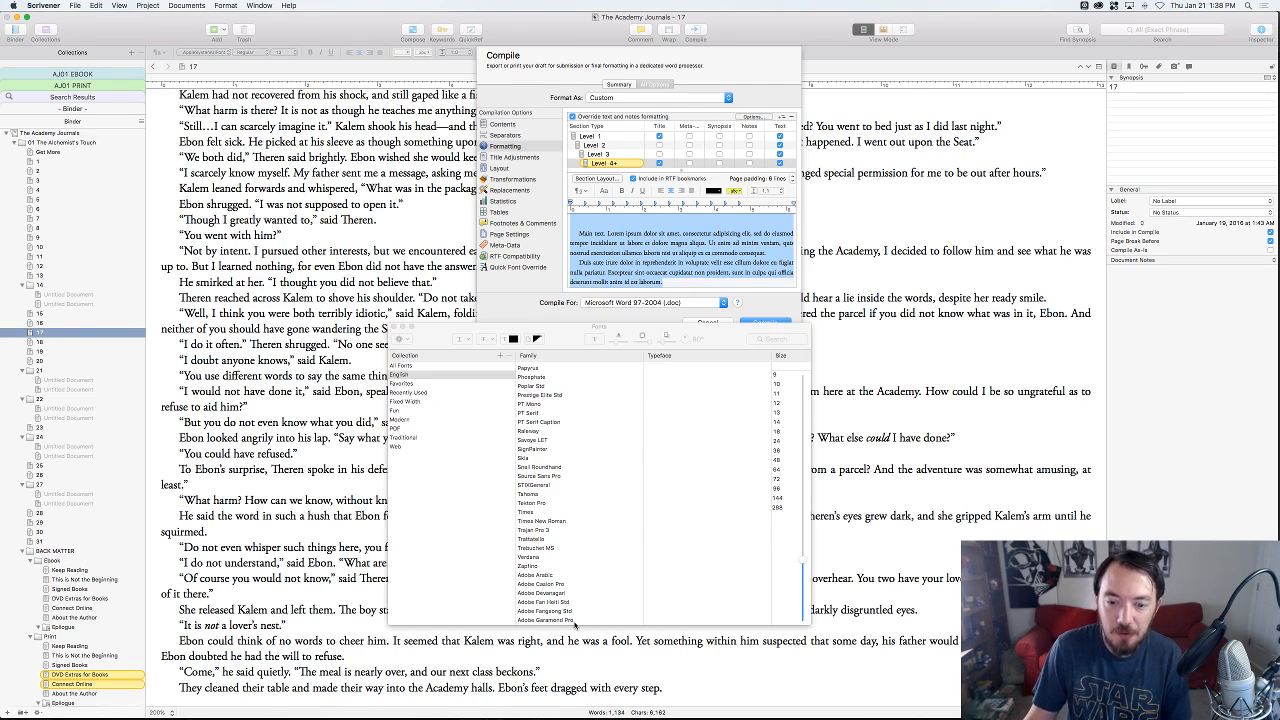
{"action": "left_click", "coordinate": [553, 620]}
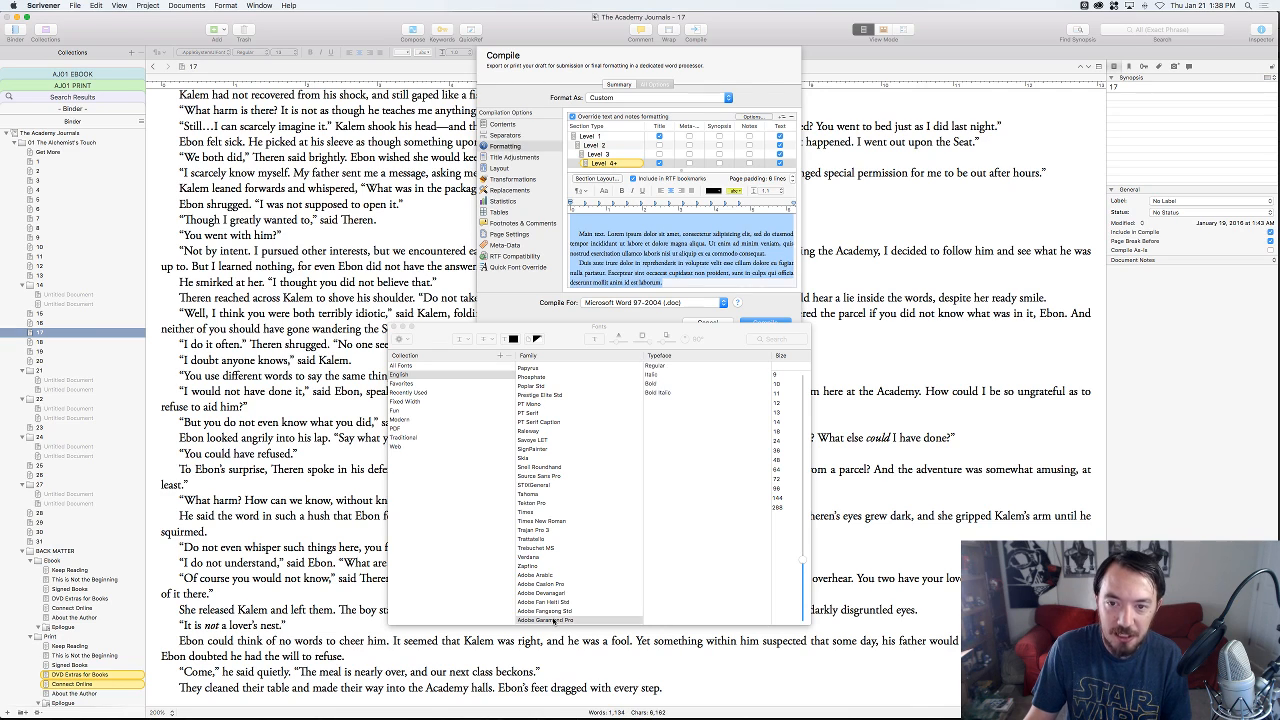
{"action": "left_click", "coordinate": [394, 327]}
{"action": "left_click", "coordinate": [662, 237]}
{"action": "scroll", "coordinate": [662, 237], "scroll_direction": "up", "scroll_amount": 2}
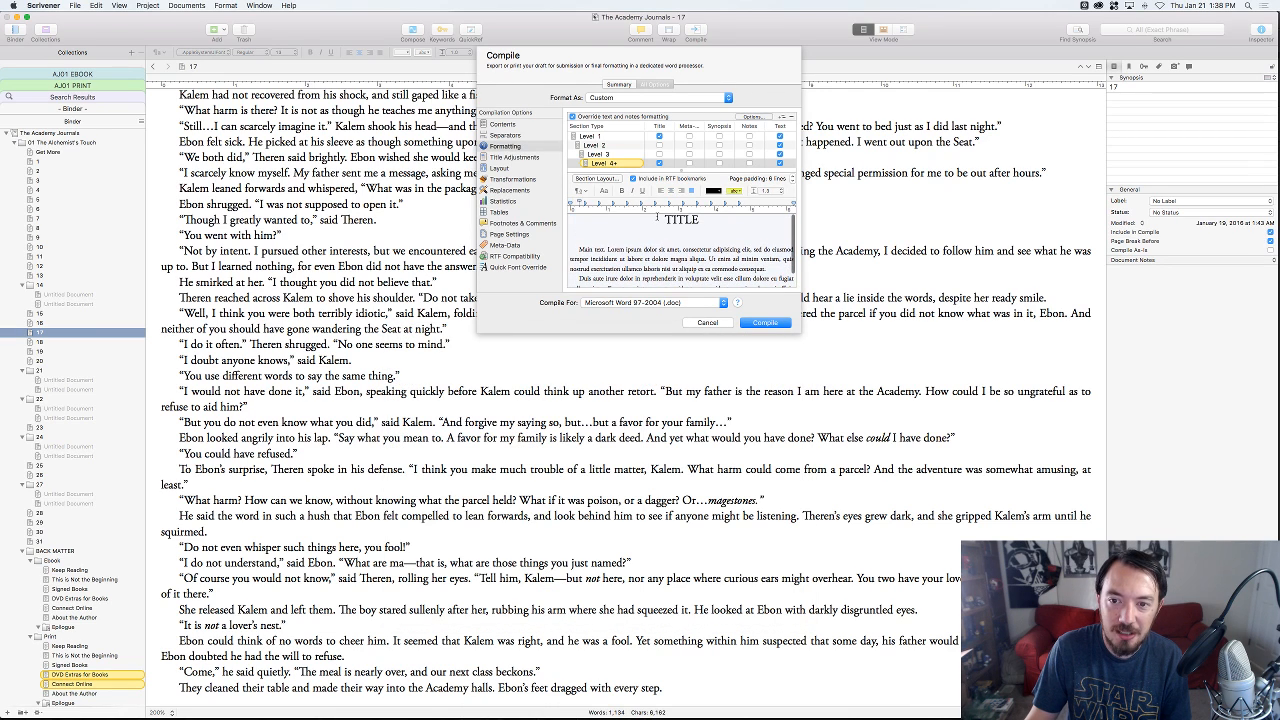
- Set the title of the Level 4+ text-document type to the Bold typeface
{"action": "left_click_drag", "start_coordinate": [659, 218], "coordinate": [722, 237]}
{"action": "key", "text": "super+t"}
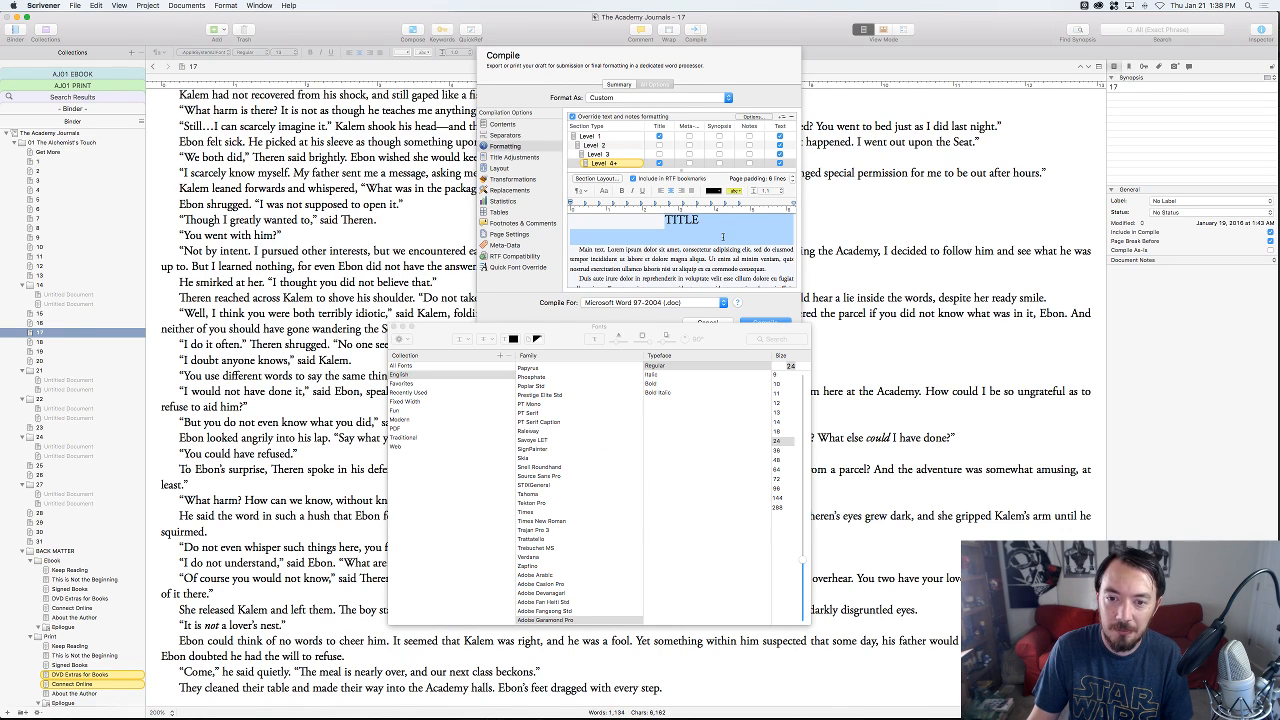
{"action": "left_click", "coordinate": [669, 385]}
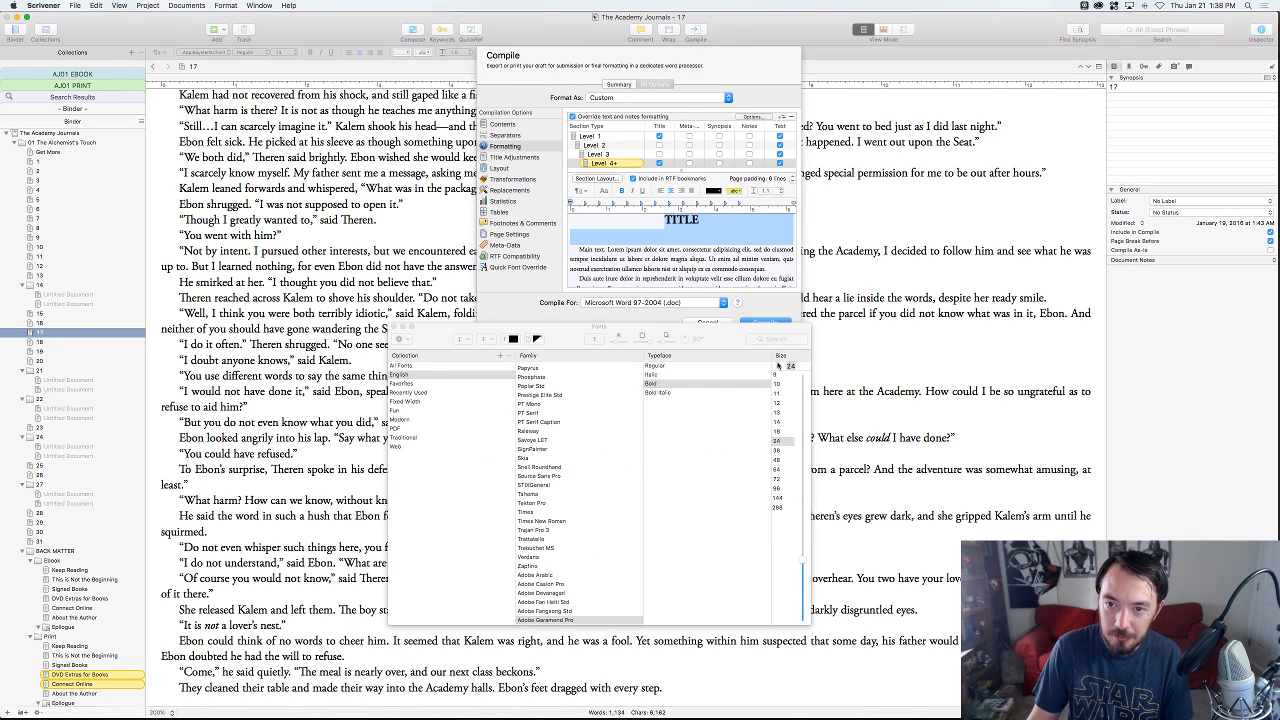
{"action": "left_click", "coordinate": [392, 328]}
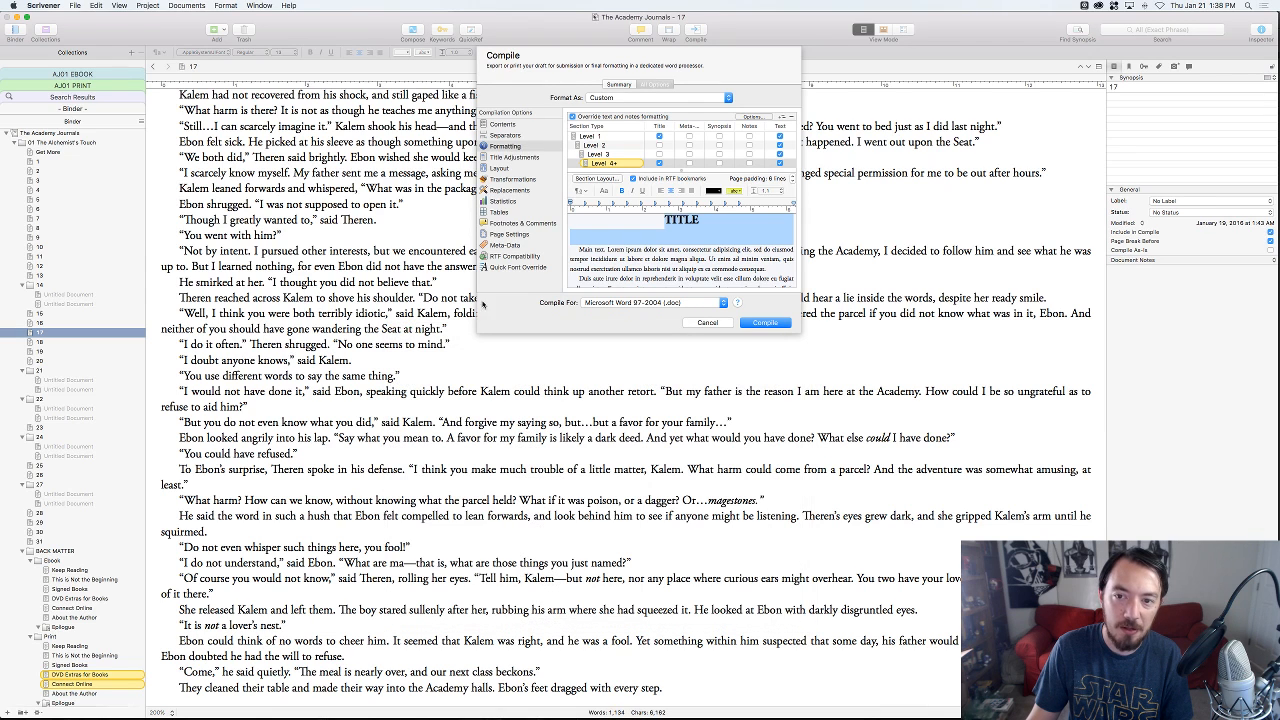
{"action": "left_click", "coordinate": [675, 237]}
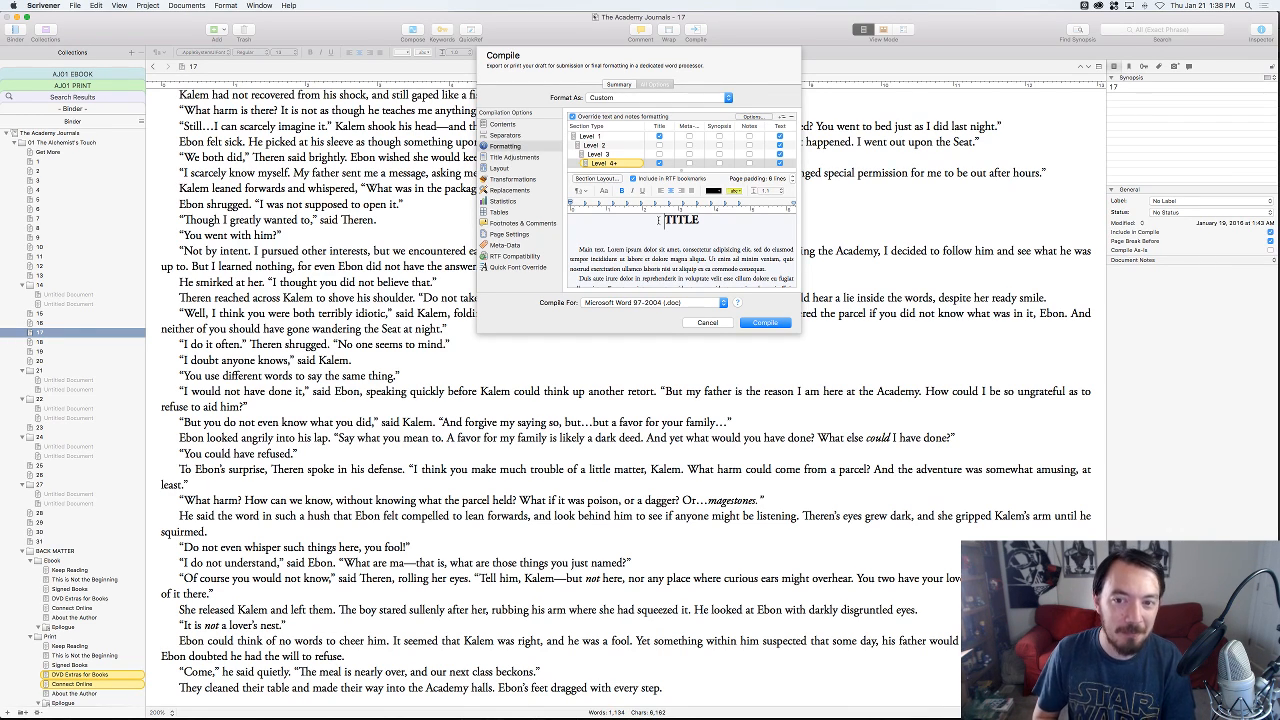
- Check the line spacing of the Level 4+ text-document type's main text
{"action": "left_click_drag", "start_coordinate": [580, 249], "coordinate": [653, 346]}
{"action": "key", "text": "alt+super+s"}
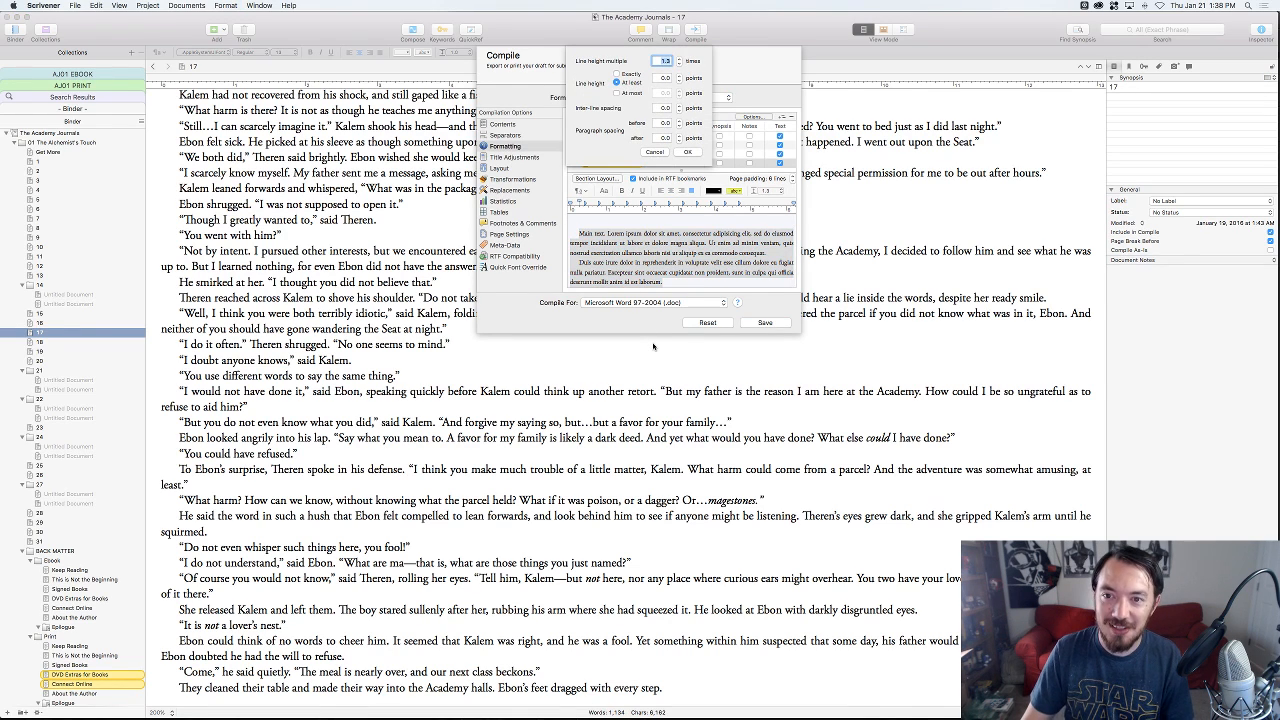
{"action": "key", "text": "Return"}
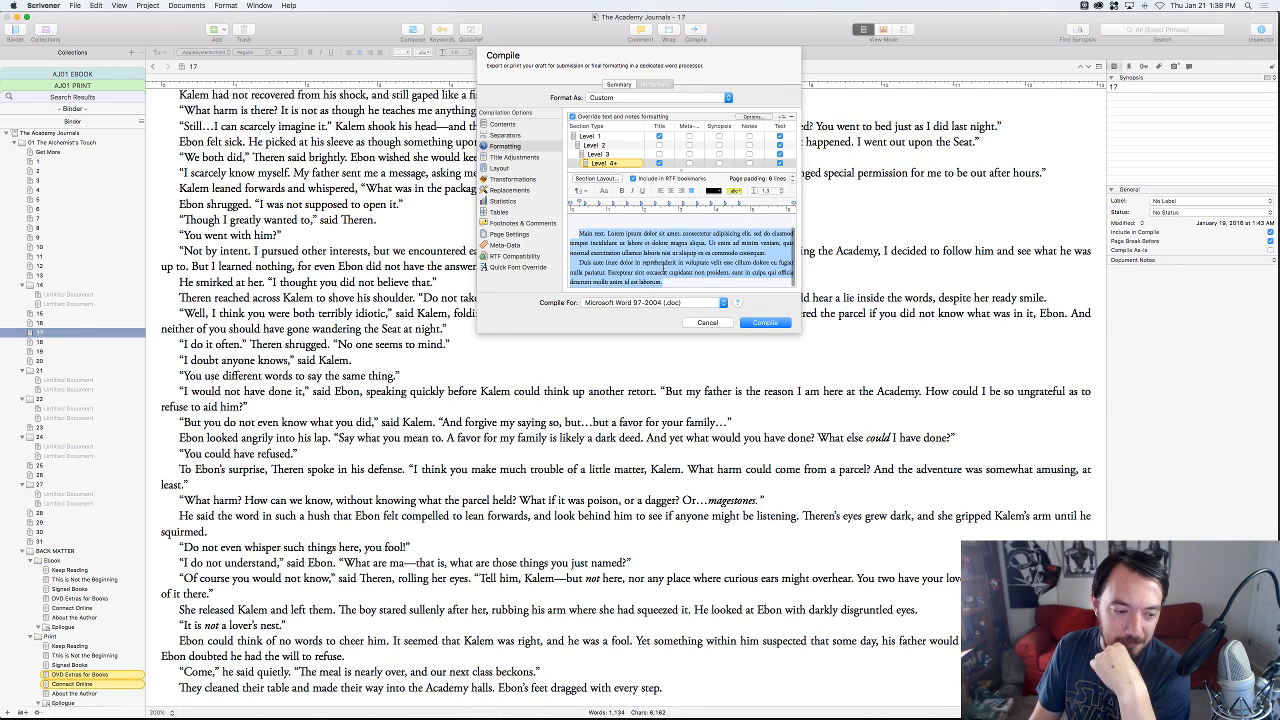
{"action": "scroll", "coordinate": [662, 270], "scroll_direction": "up", "scroll_amount": 2}
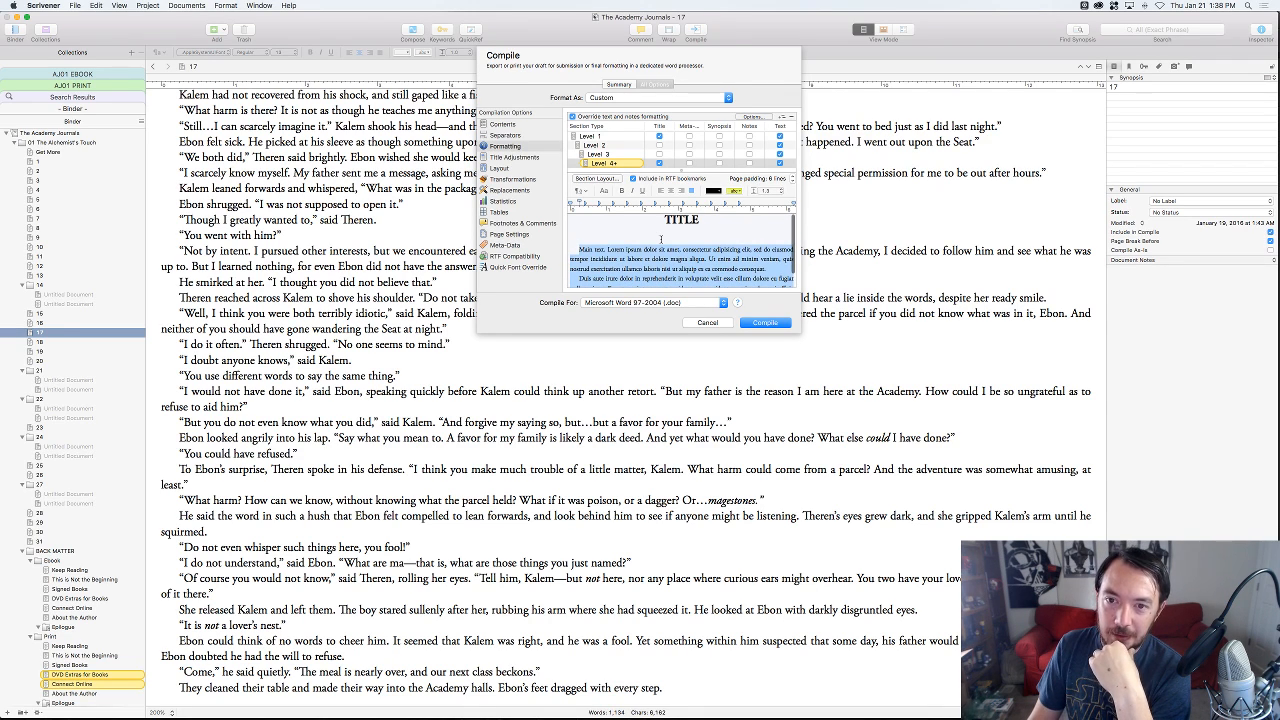
- Select the Level 3+ folder type, and leave and reopen the compile settings to inspect the back matter in the binder
{"action": "scroll", "coordinate": [603, 156], "scroll_direction": "down", "scroll_amount": 1}
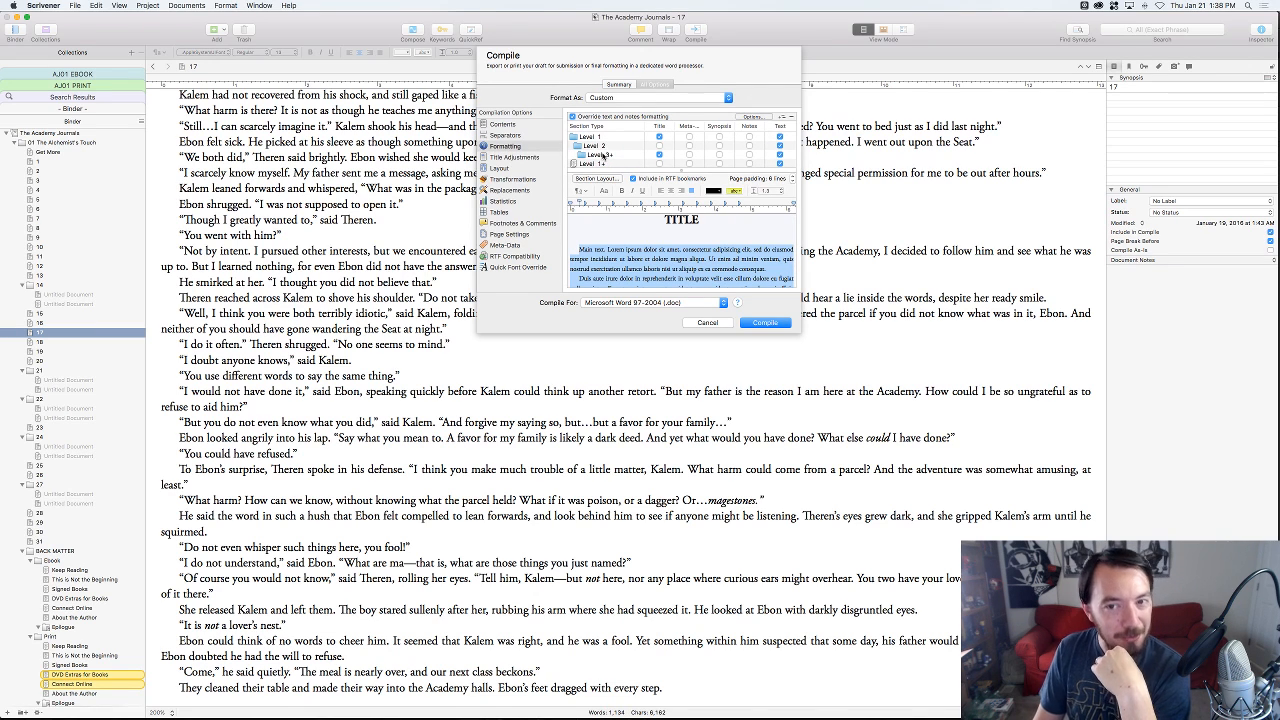
{"action": "left_click", "coordinate": [603, 156]}
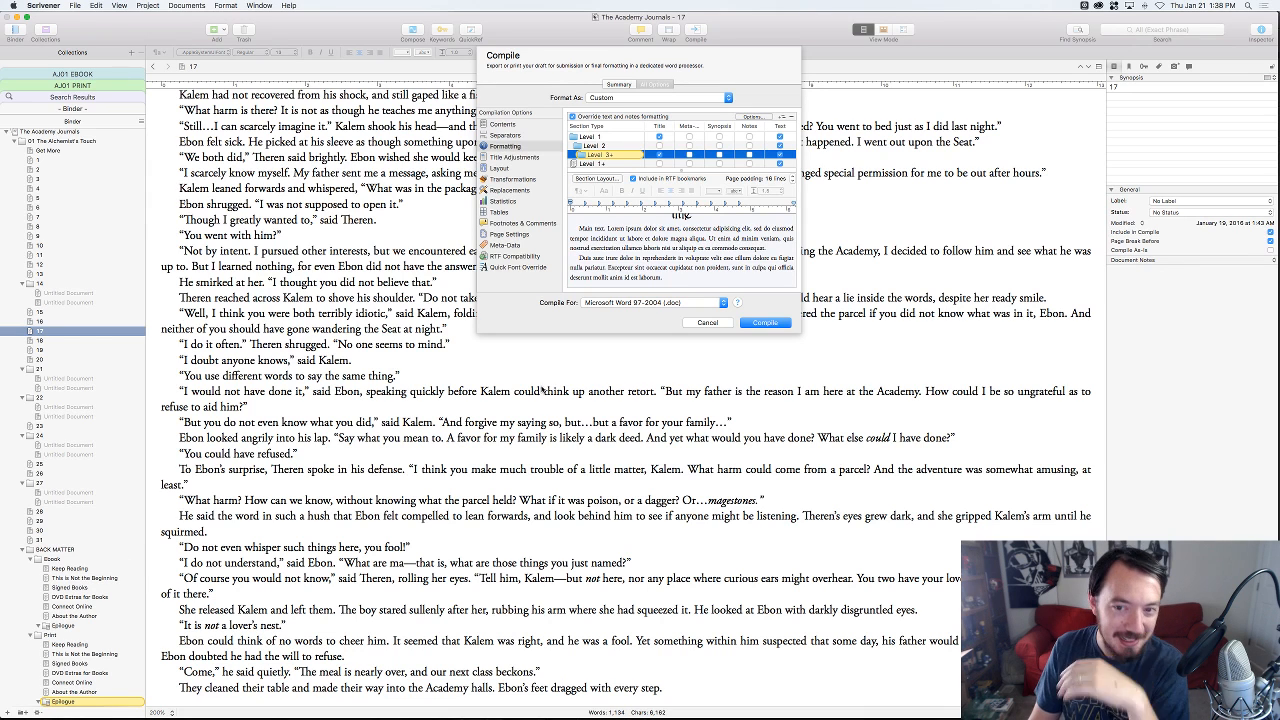
{"action": "left_click", "coordinate": [765, 322]}
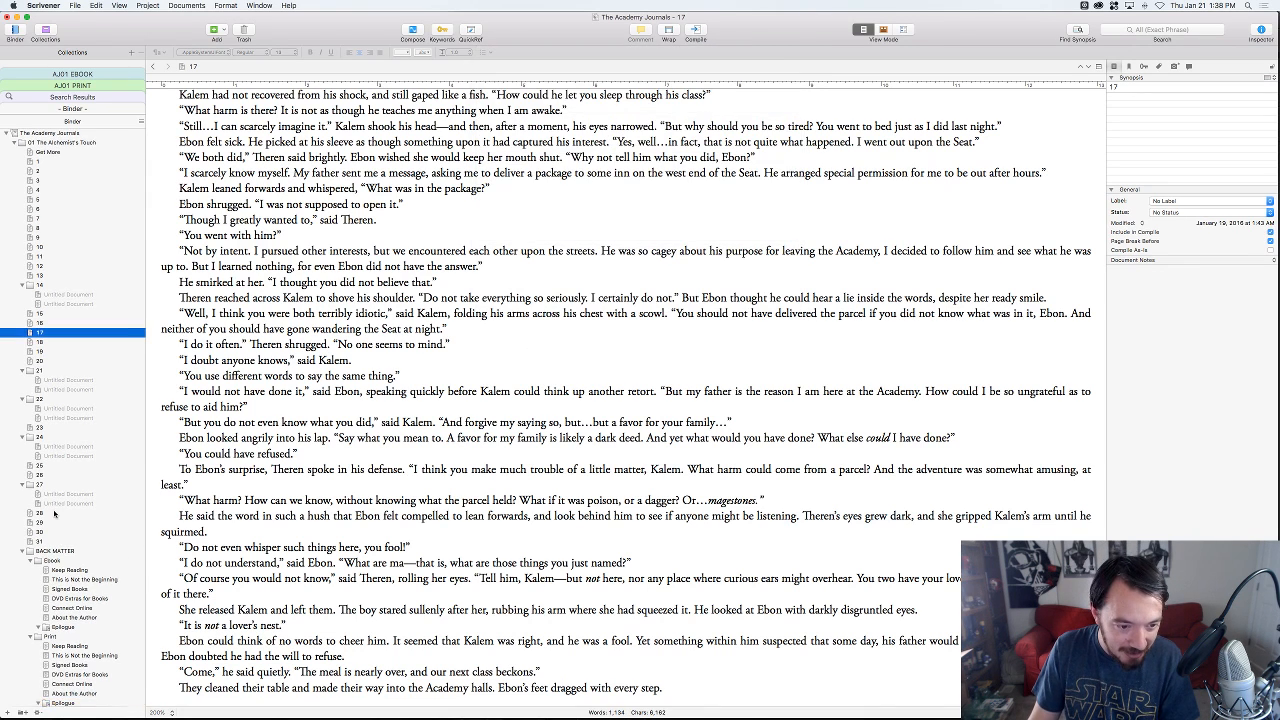
{"action": "scroll", "coordinate": [55, 480], "scroll_direction": "down", "scroll_amount": 3}
{"action": "key", "text": "super+alt+e"}
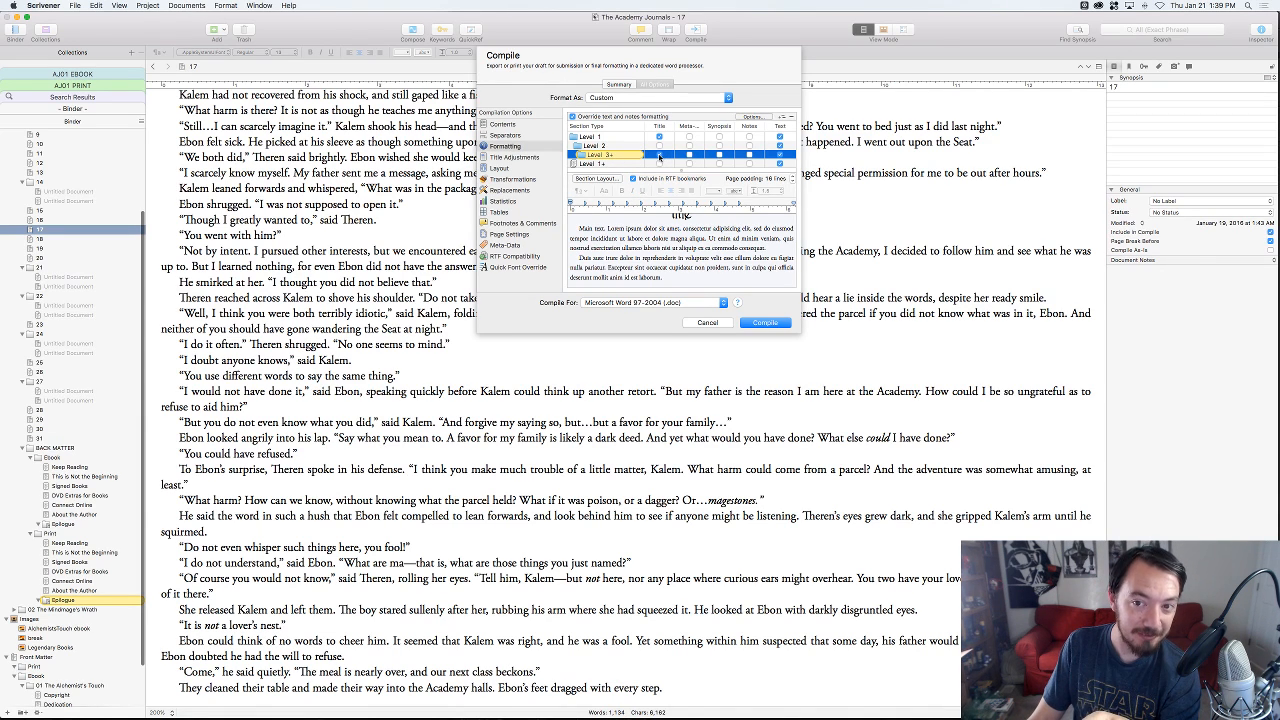
- Check the Level 3+ folder type's title prefix and suffix and its title font
{"action": "left_click", "coordinate": [601, 179]}
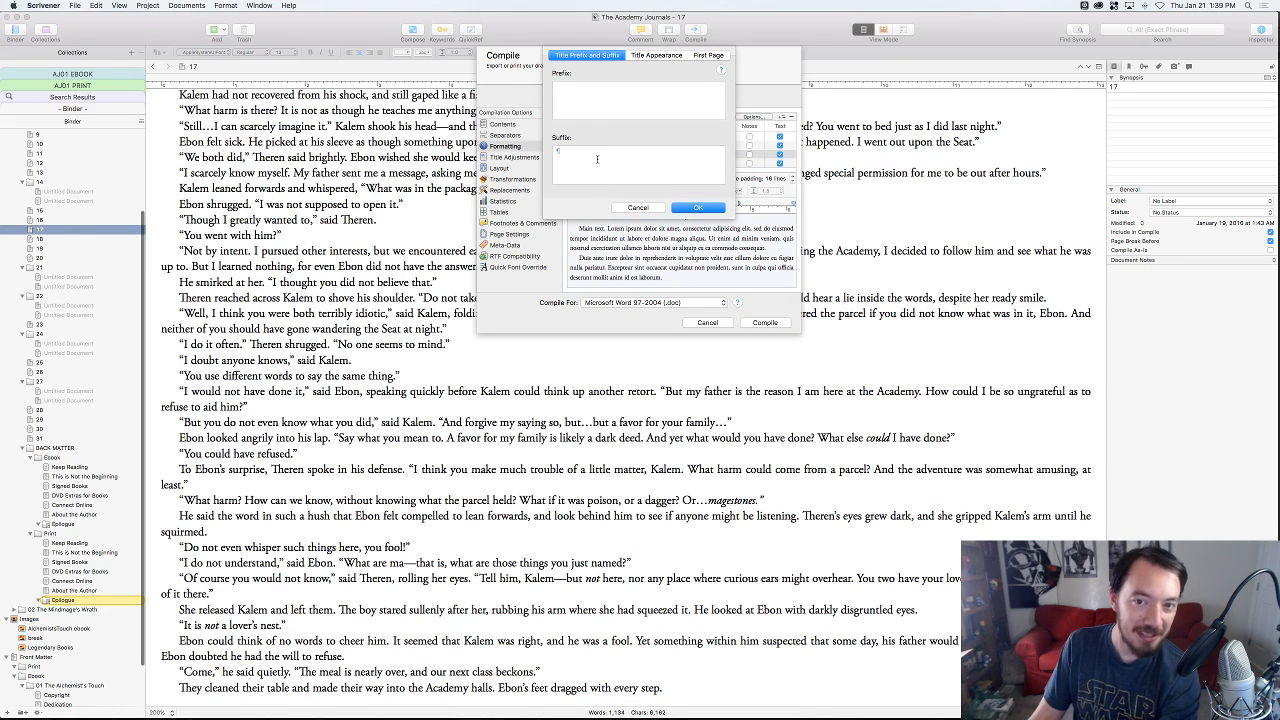
{"action": "left_click", "coordinate": [699, 207]}
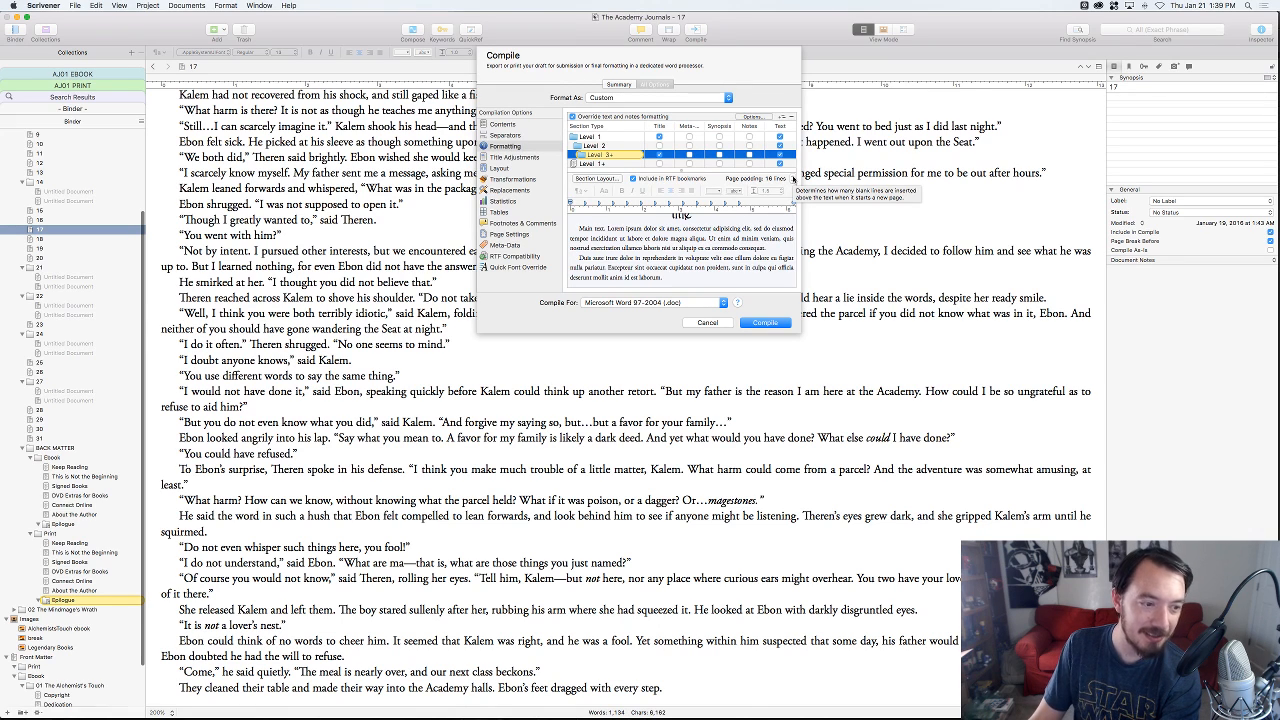
{"action": "left_click", "coordinate": [718, 219]}
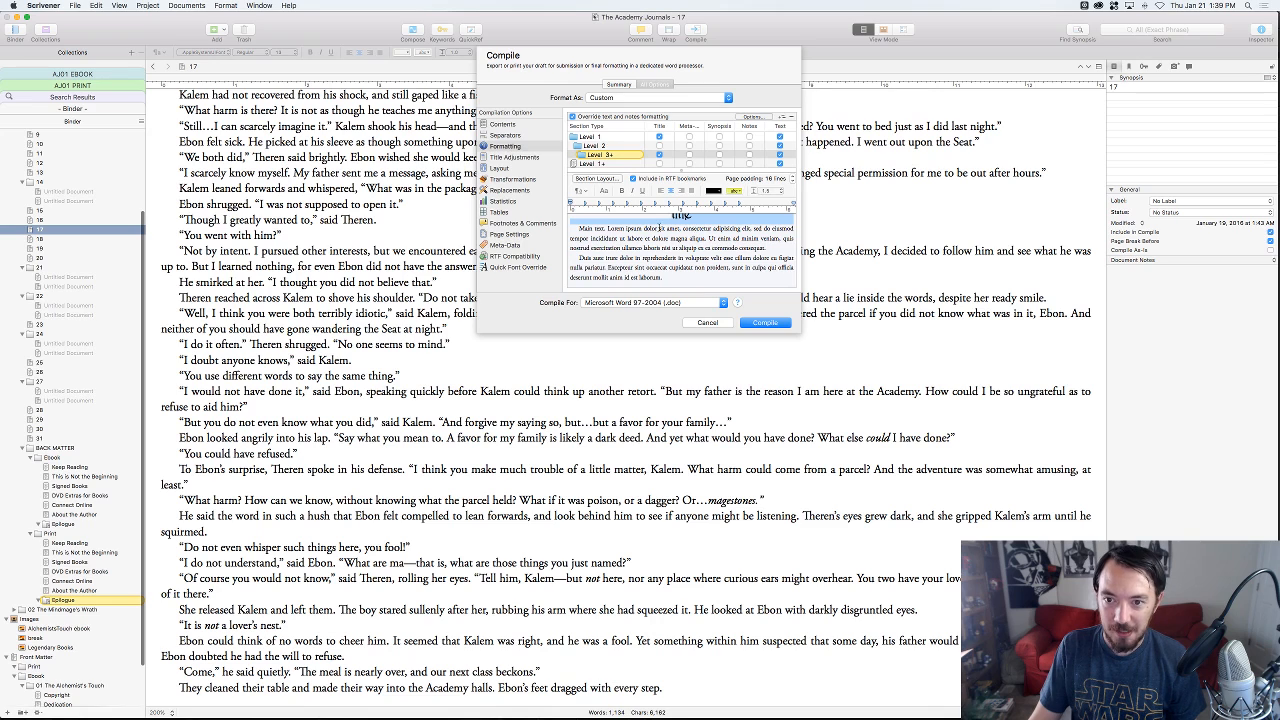
{"action": "left_click_drag", "start_coordinate": [667, 220], "coordinate": [700, 216]}
{"action": "key", "text": "super+t"}
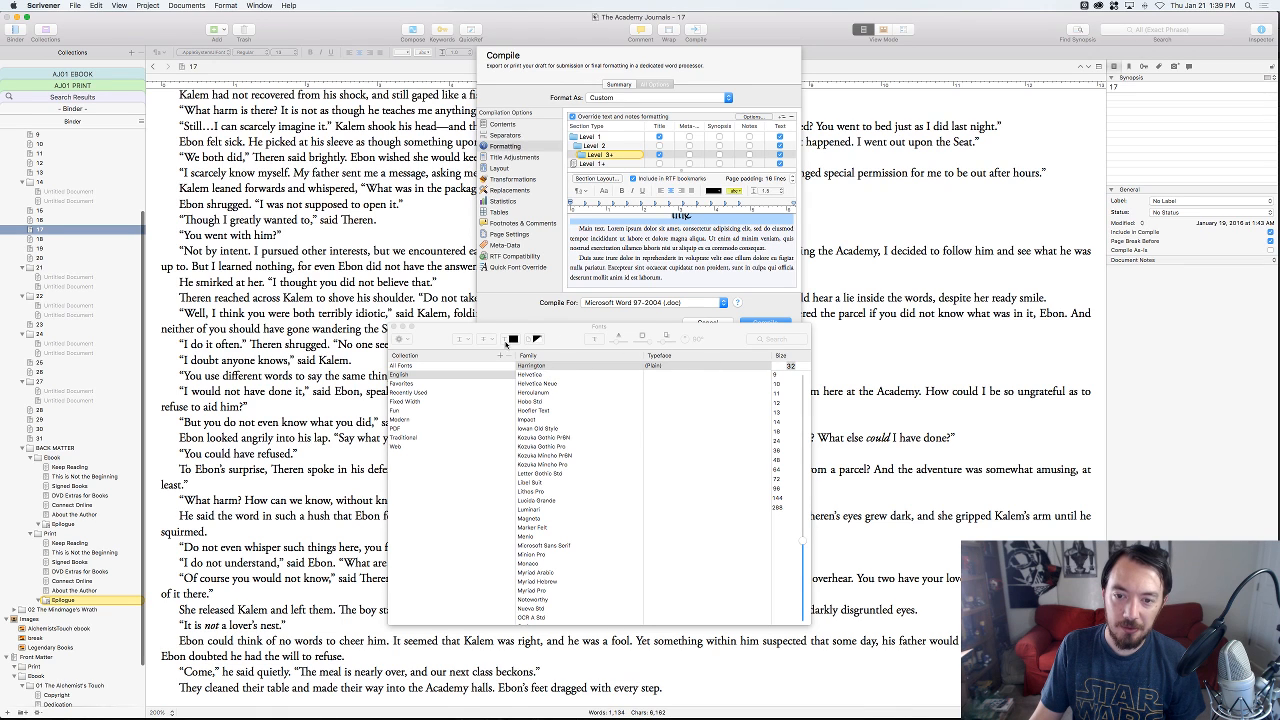
{"action": "left_click", "coordinate": [394, 327]}
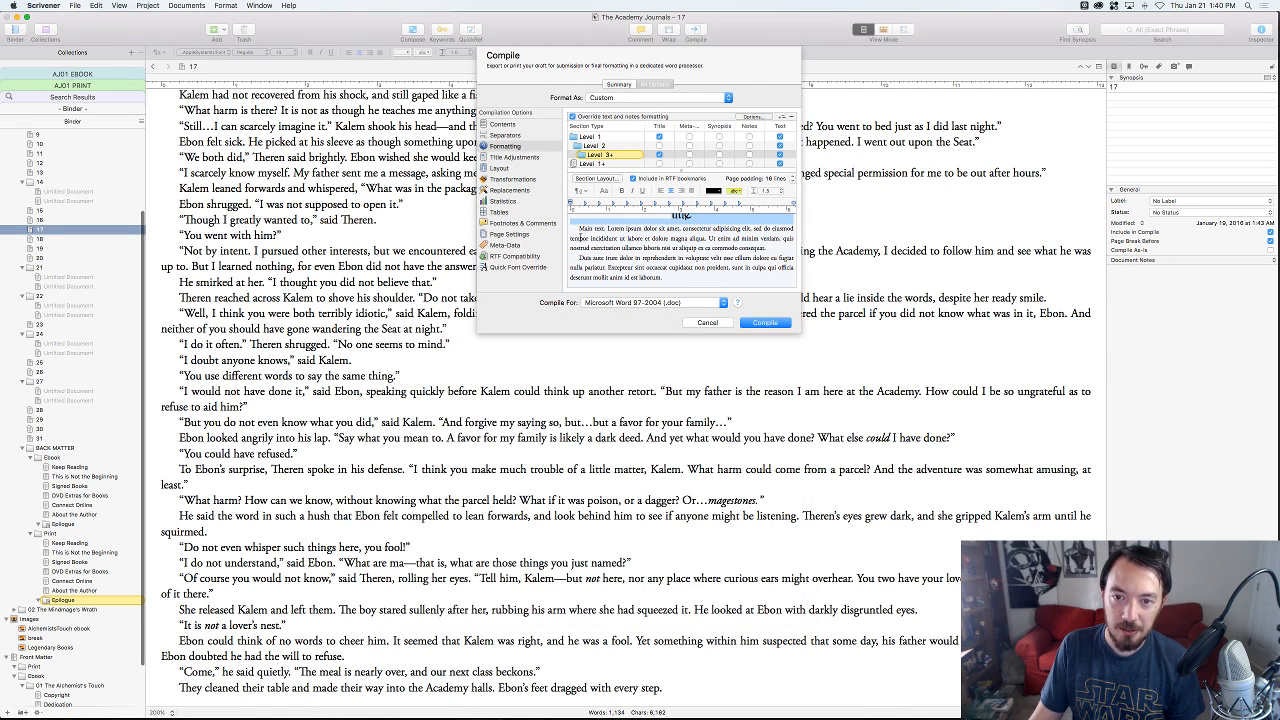
- Check the main-text font of the Level 3+ folder type and set its line height multiple to 1.3
{"action": "left_click_drag", "start_coordinate": [575, 227], "coordinate": [672, 284]}
{"action": "key", "text": "super+t"}
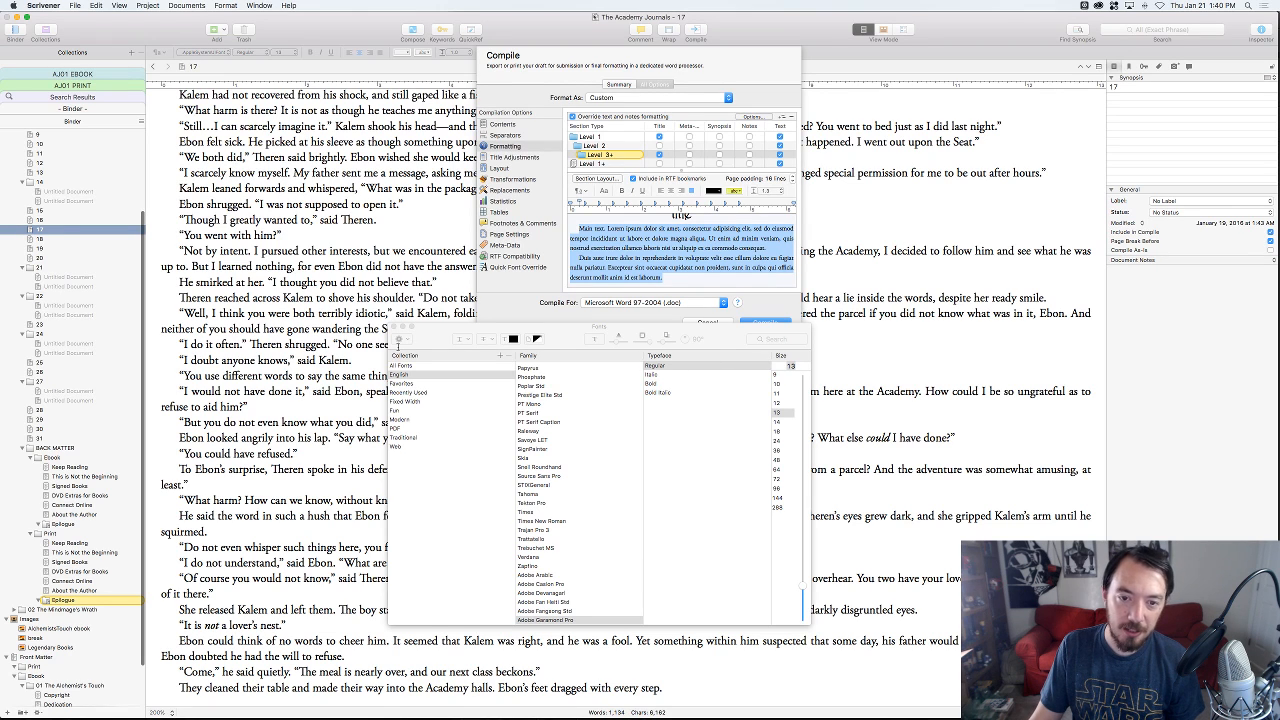
{"action": "key", "text": "super+t"}
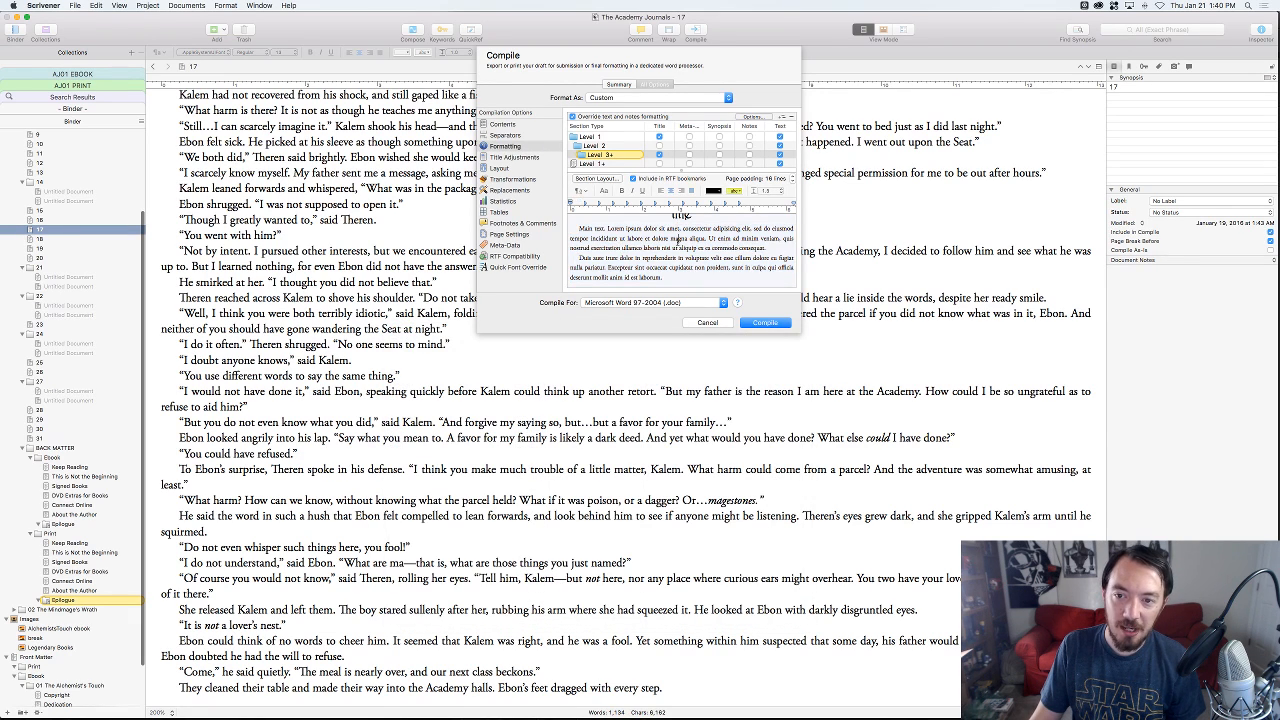
{"action": "key", "text": "alt+super+m"}
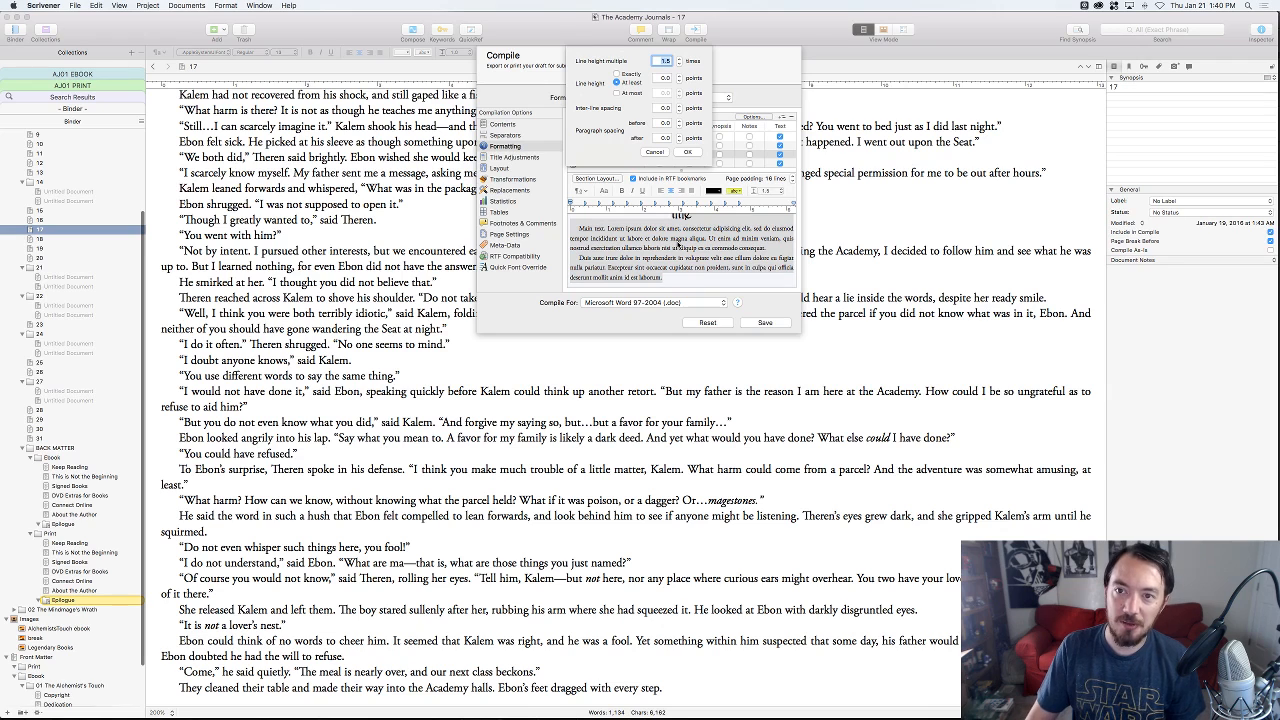
{"action": "type", "text": "1"}
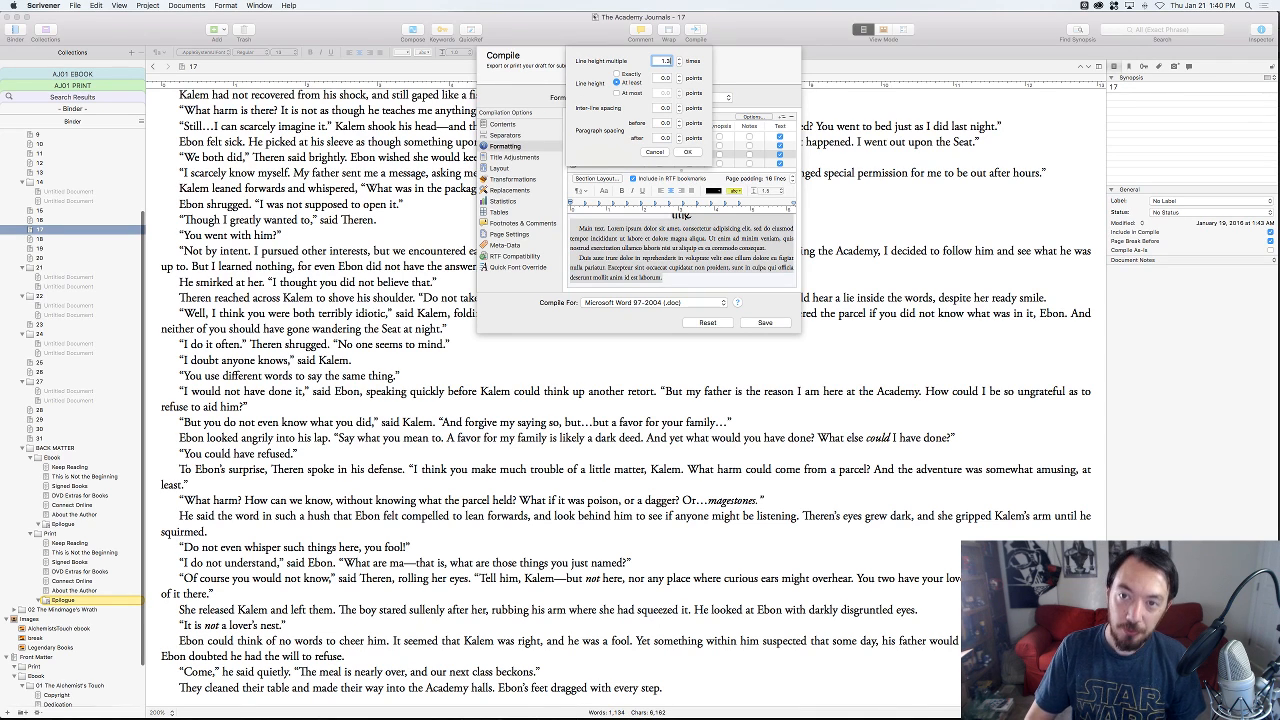
{"action": "key", "text": "Return"}
{"action": "left_click", "coordinate": [689, 153]}
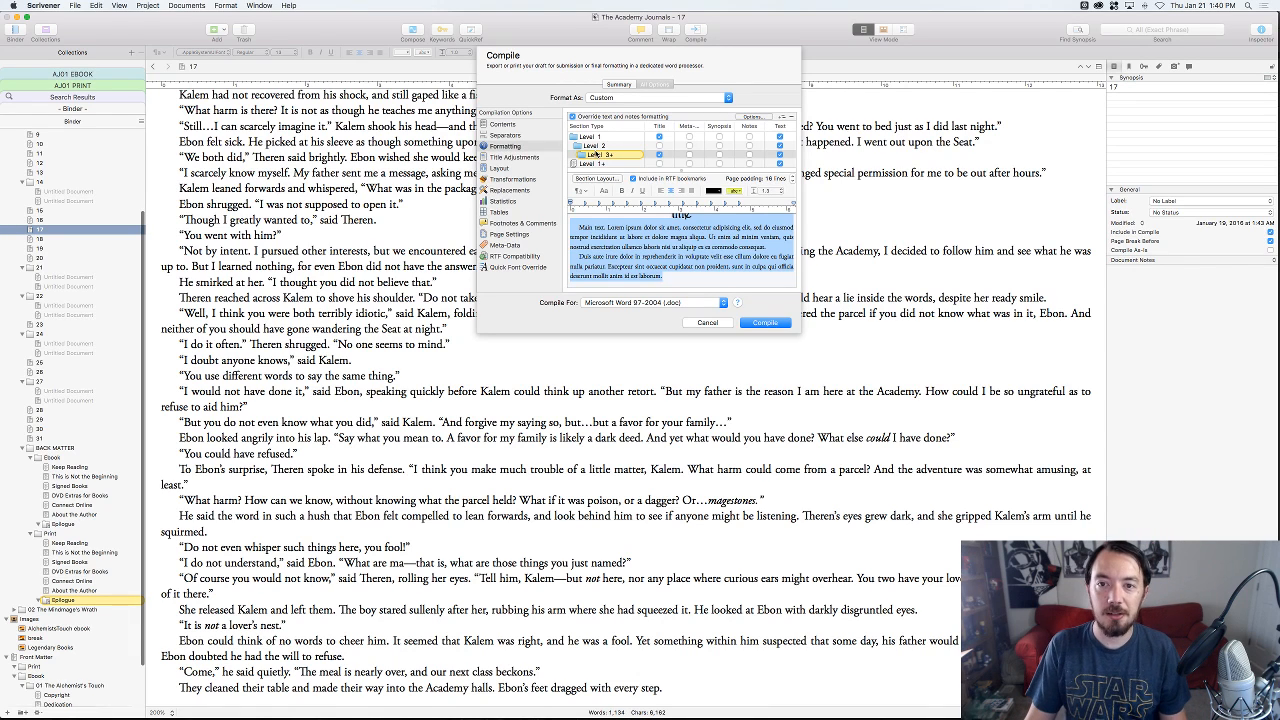
- Review the formatting of the remaining folder and text-document section types, from the Level 1 folder to the Level 4+ documents
{"action": "scroll", "coordinate": [597, 154], "scroll_direction": "down", "scroll_amount": 2}
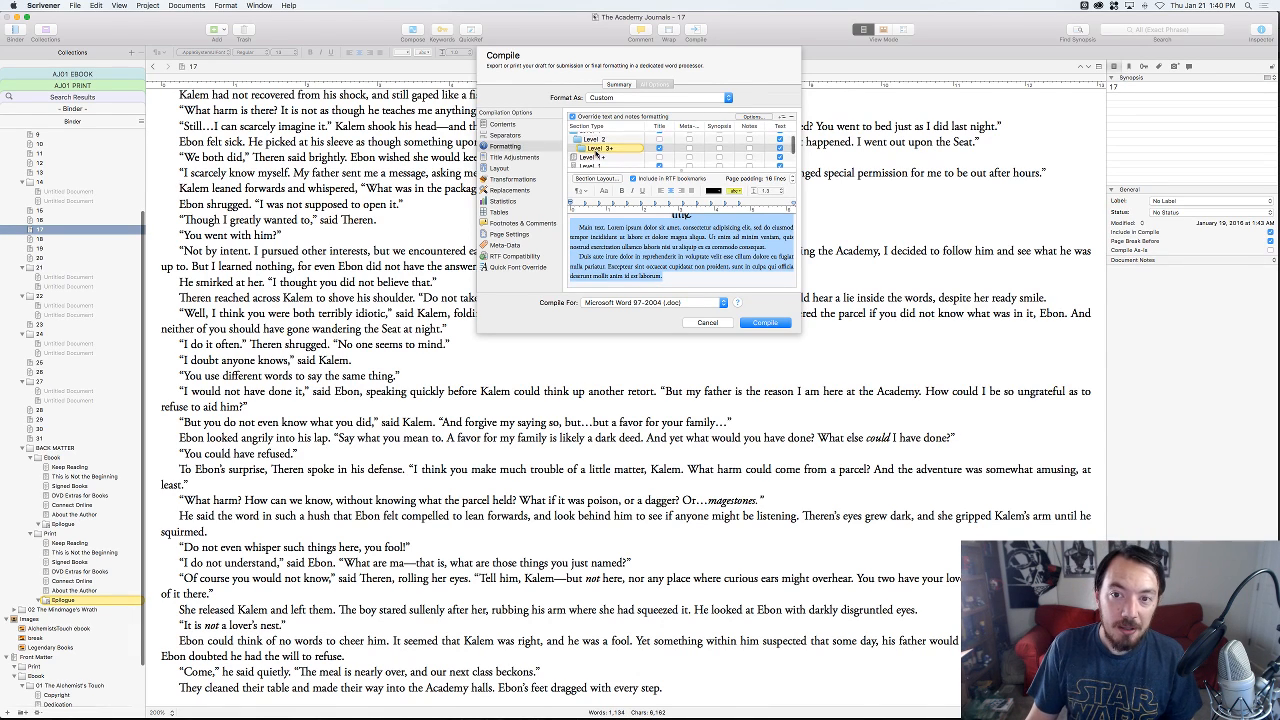
{"action": "left_click", "coordinate": [593, 155]}
{"action": "left_click", "coordinate": [592, 163]}
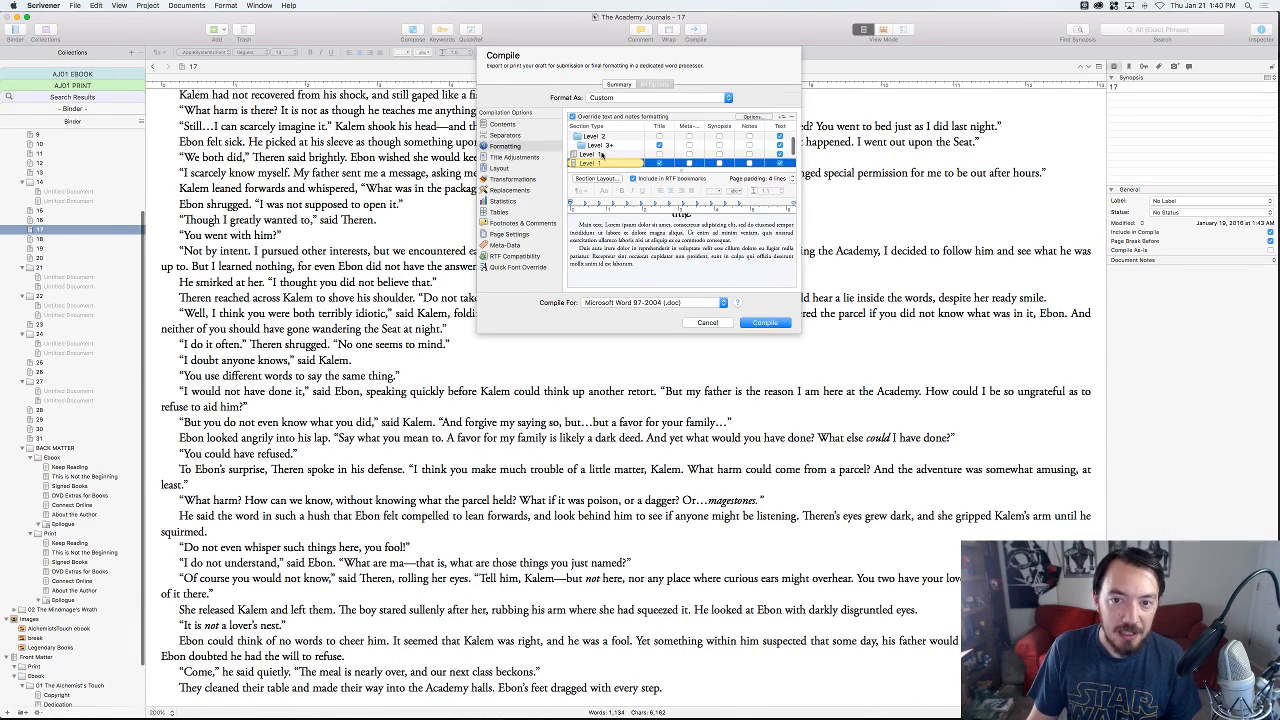
{"action": "scroll", "coordinate": [603, 156], "scroll_direction": "down", "scroll_amount": 2}
{"action": "left_click", "coordinate": [602, 155]}
{"action": "left_click", "coordinate": [602, 163]}
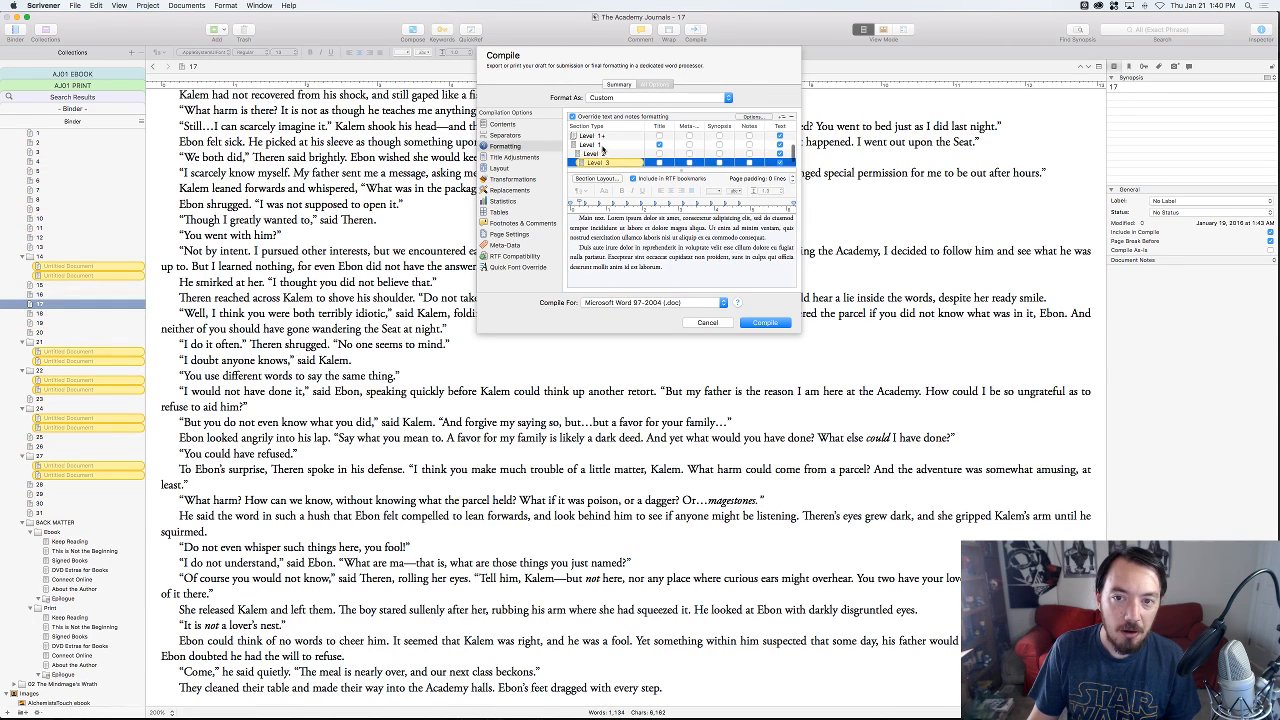
{"action": "scroll", "coordinate": [602, 163], "scroll_direction": "down", "scroll_amount": 1}
{"action": "left_click", "coordinate": [602, 163]}
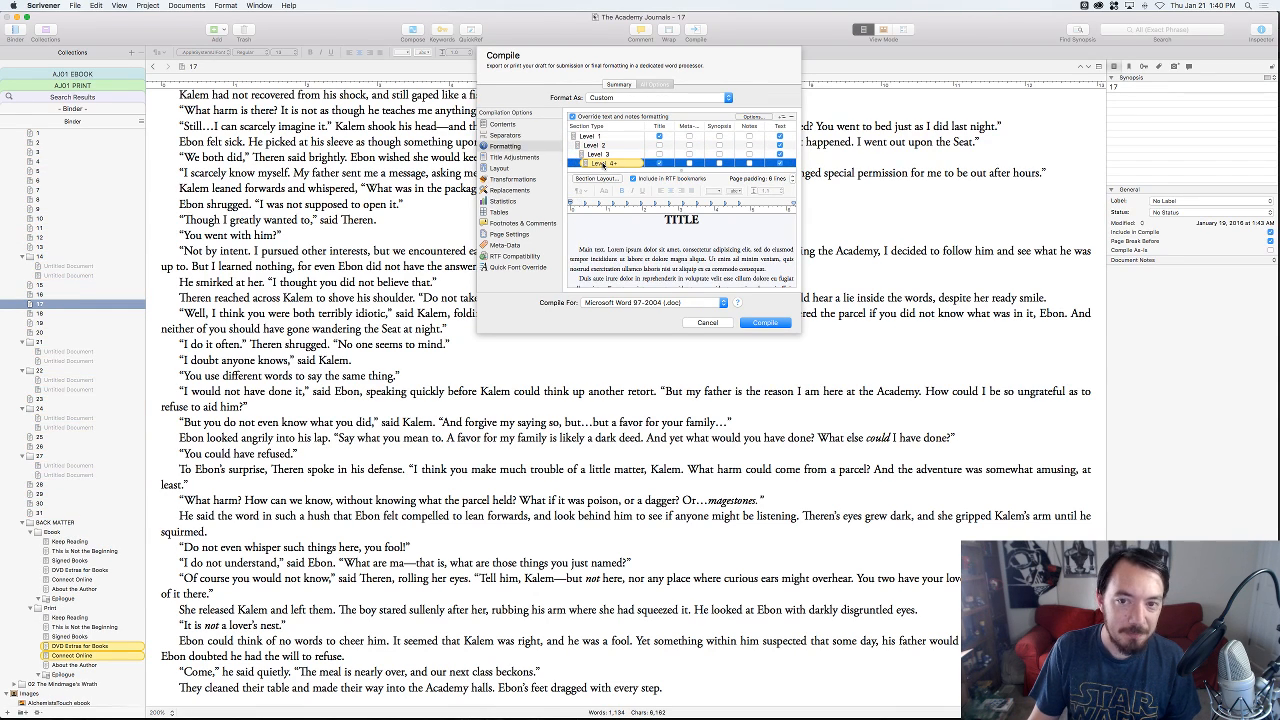
{"action": "scroll", "coordinate": [602, 160], "scroll_direction": "up", "scroll_amount": 3}
{"action": "left_click", "coordinate": [598, 138]}
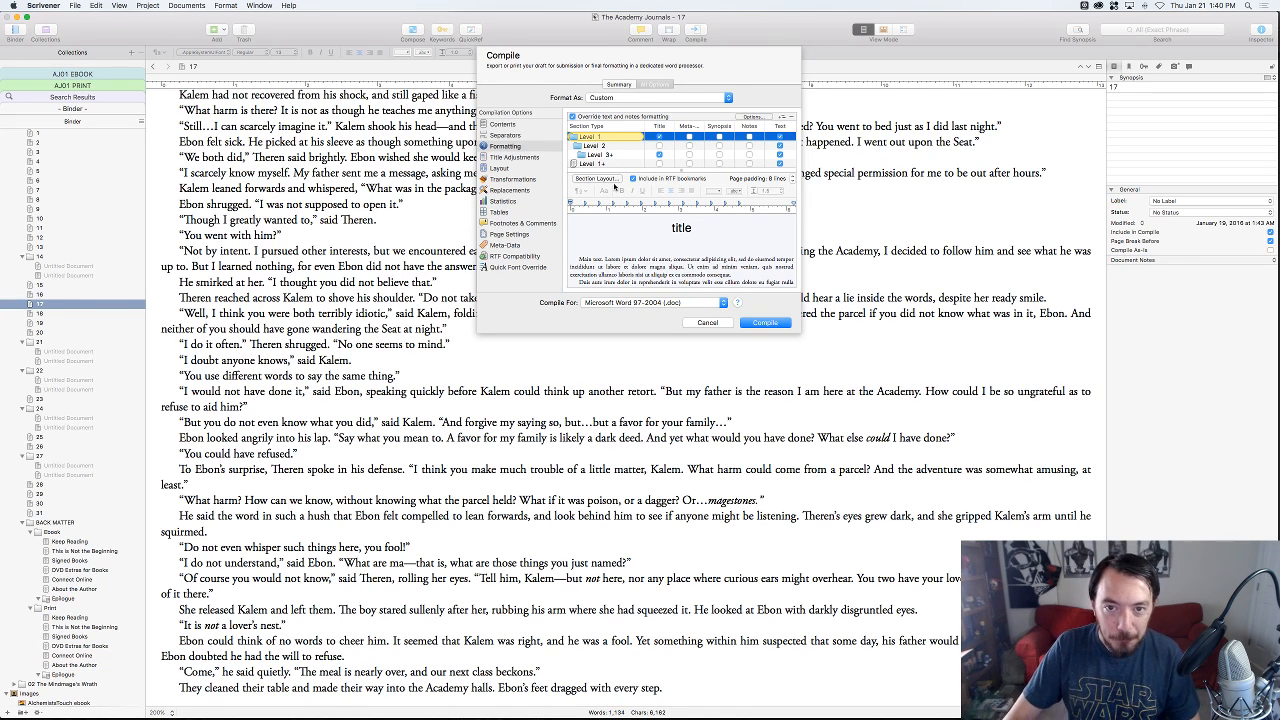
- Review the title adjustment and layout options, and turn on the removal of all hyperlinks in the rich text conversions
{"action": "left_click", "coordinate": [507, 158]}
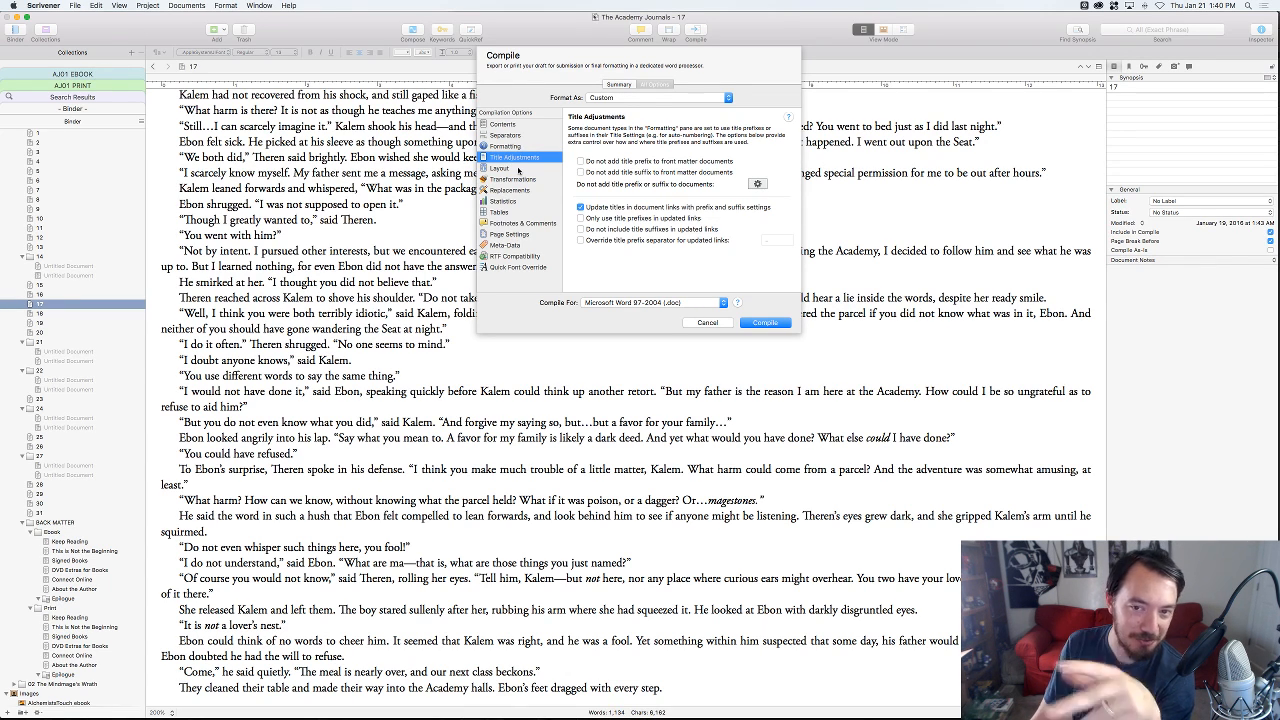
{"action": "left_click", "coordinate": [500, 168]}
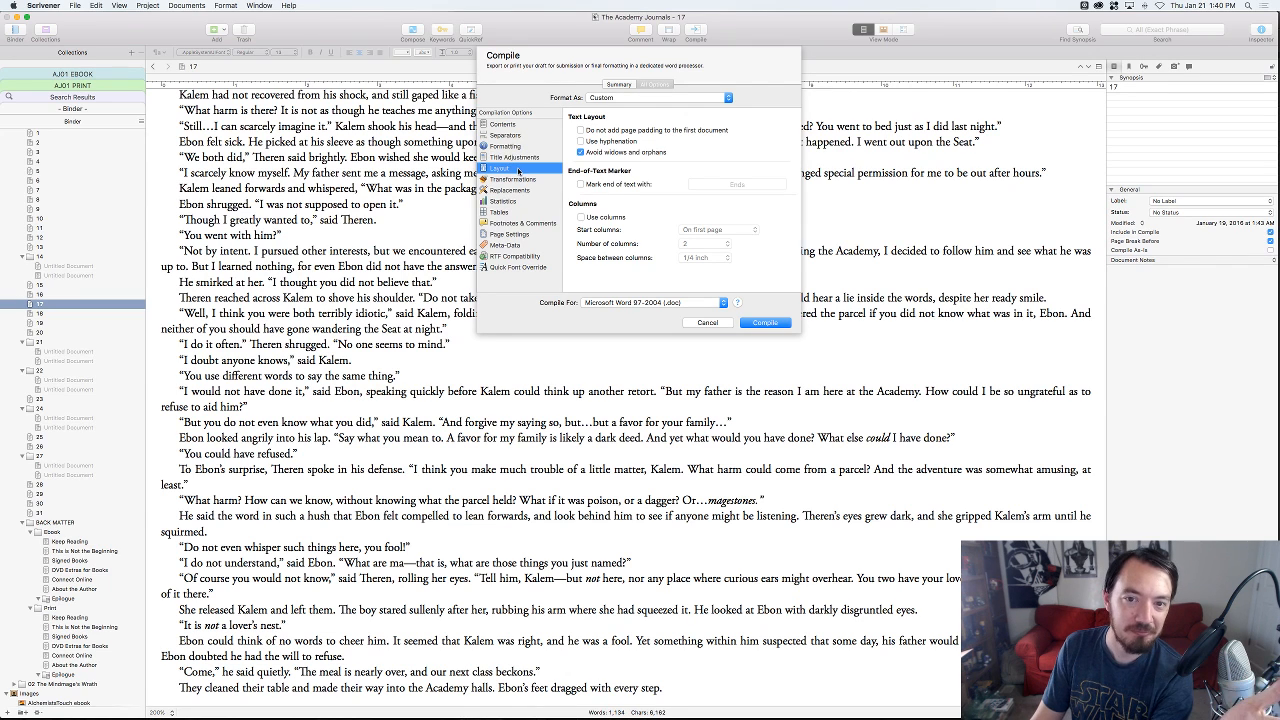
{"action": "left_click", "coordinate": [512, 179]}
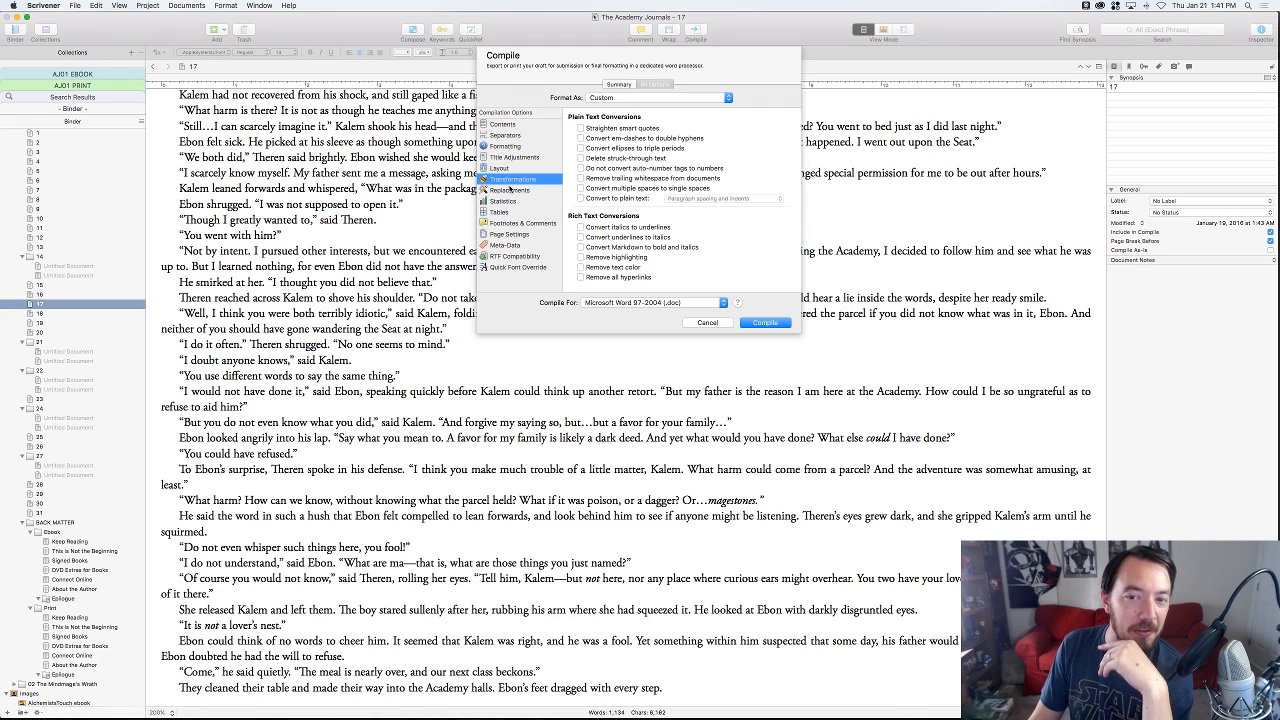
{"action": "left_click", "coordinate": [580, 277]}
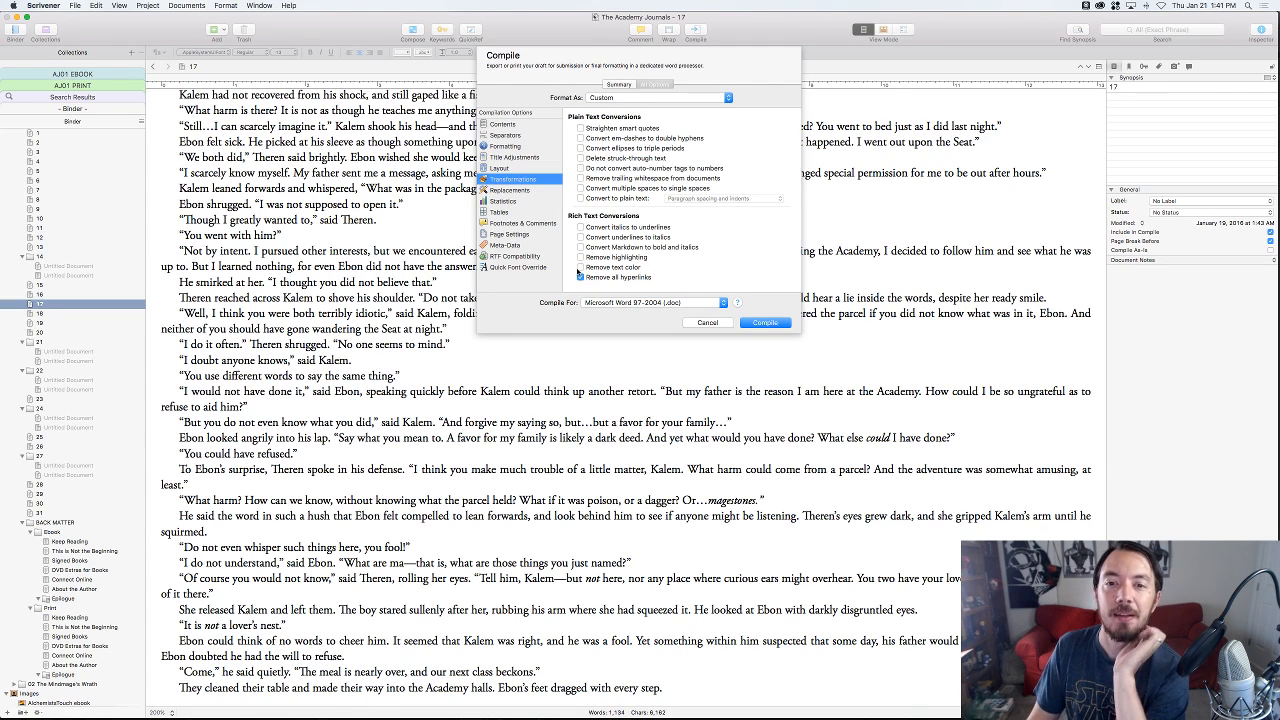
- Review the replacement, statistics and table options, and turn on the removal of inspector comments
{"action": "left_click", "coordinate": [530, 192]}
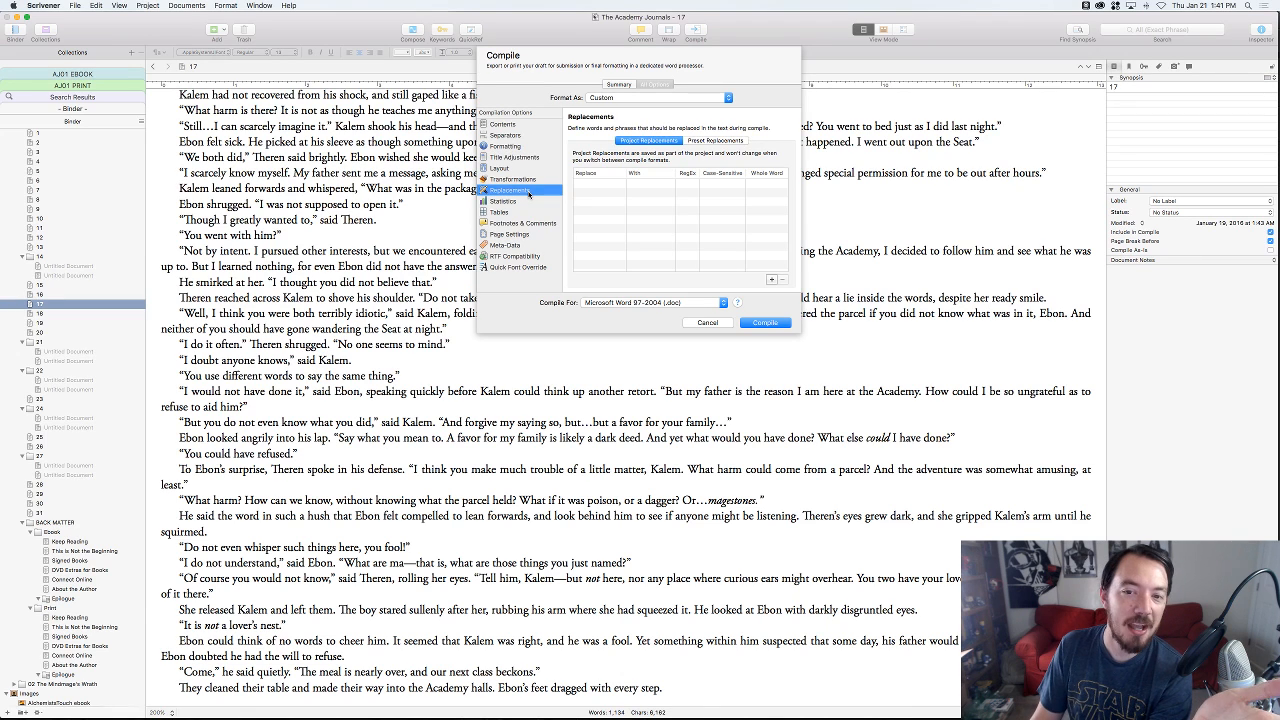
{"action": "left_click", "coordinate": [517, 203]}
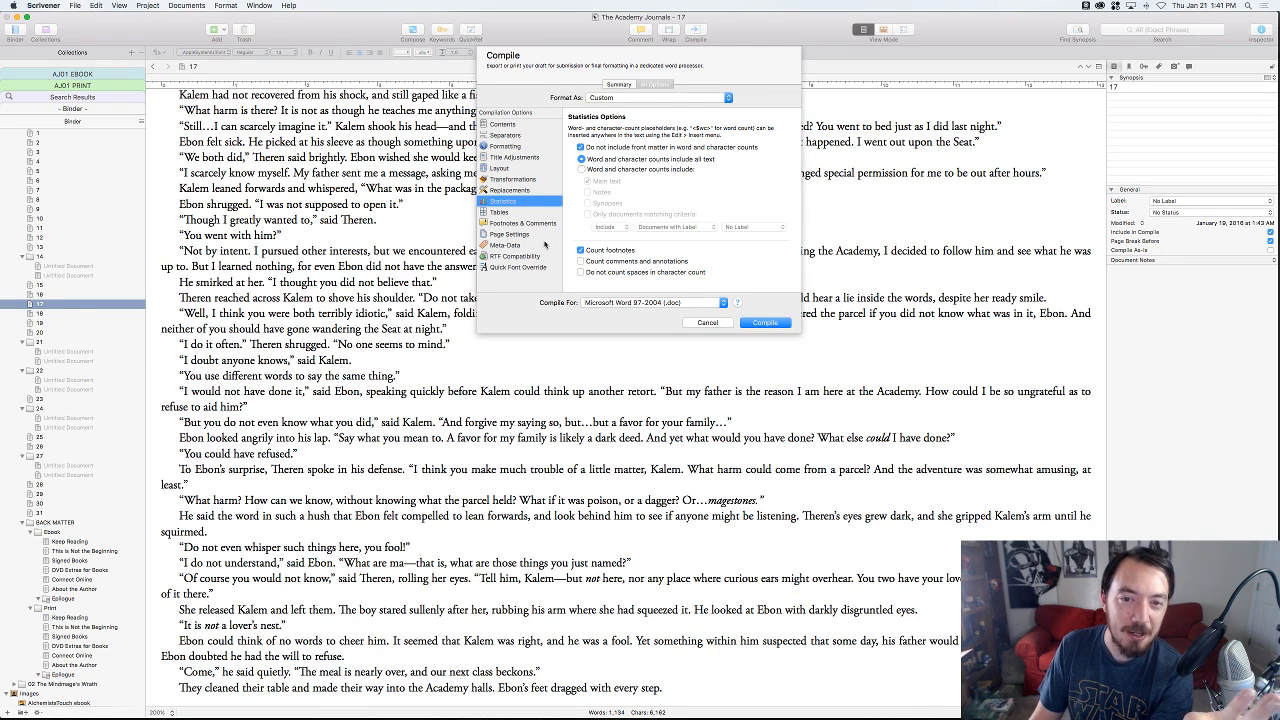
{"action": "left_click", "coordinate": [511, 213]}
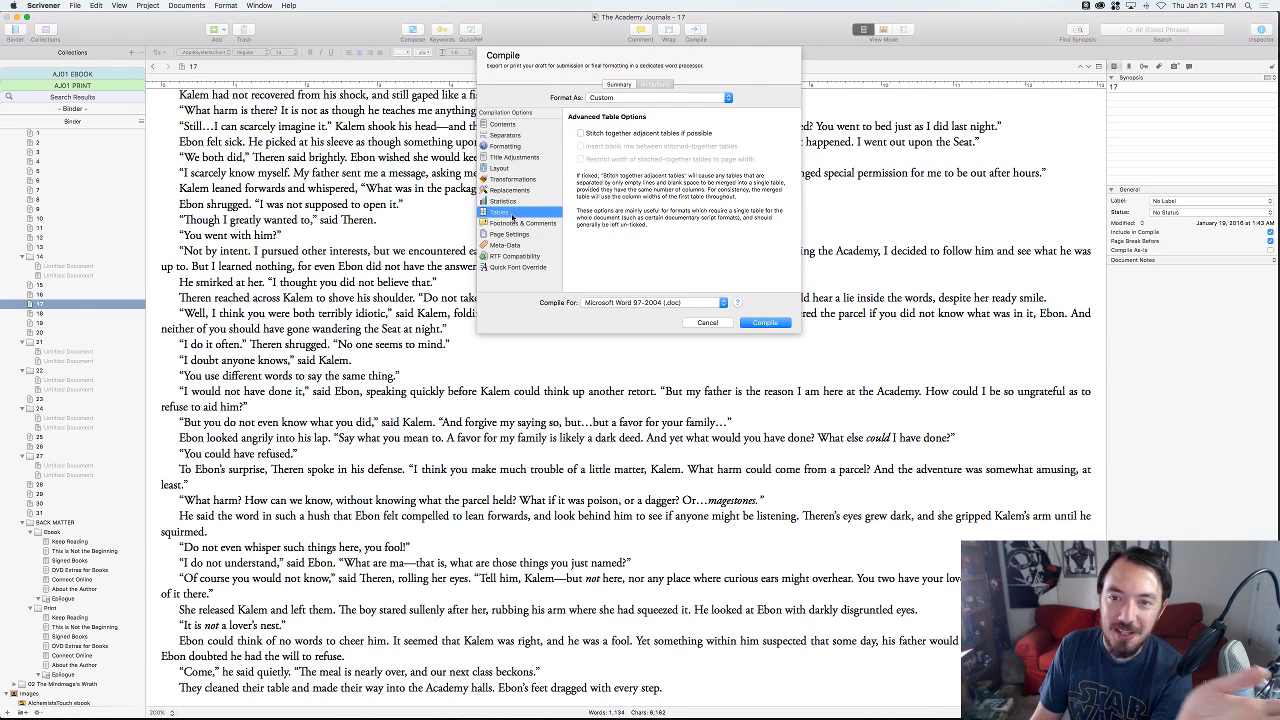
{"action": "left_click", "coordinate": [514, 223]}
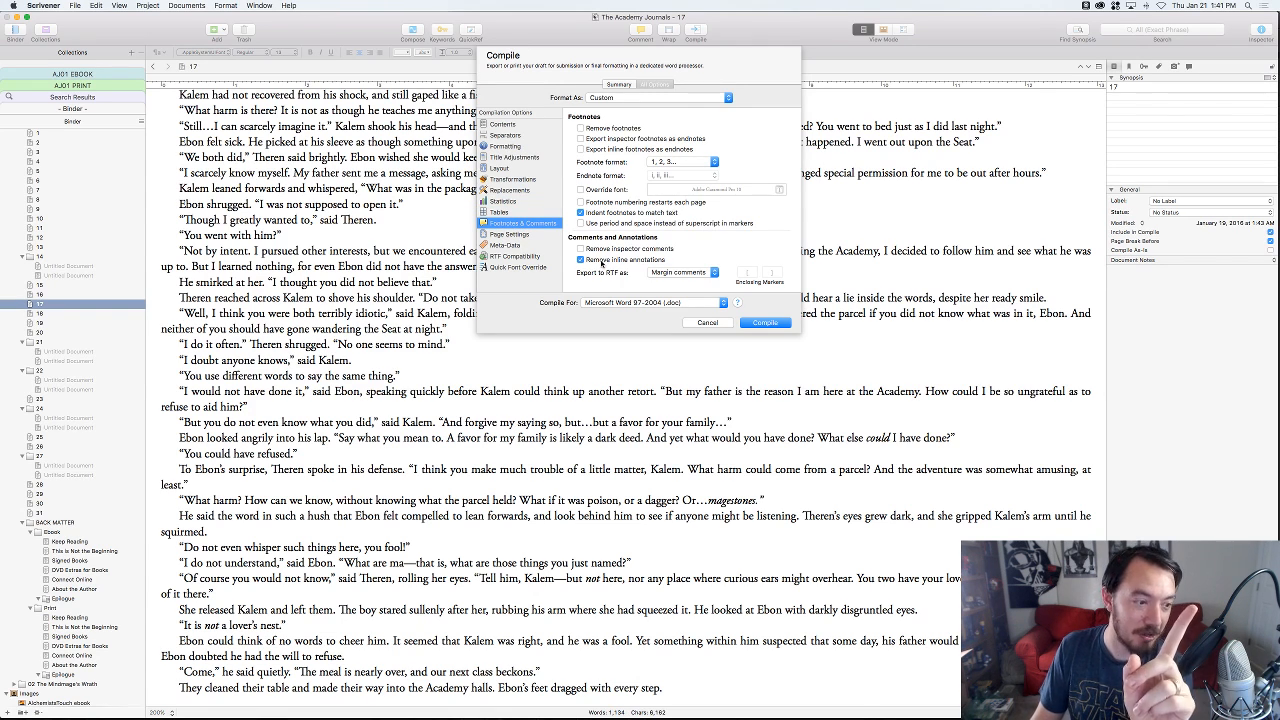
{"action": "left_click", "coordinate": [596, 249]}
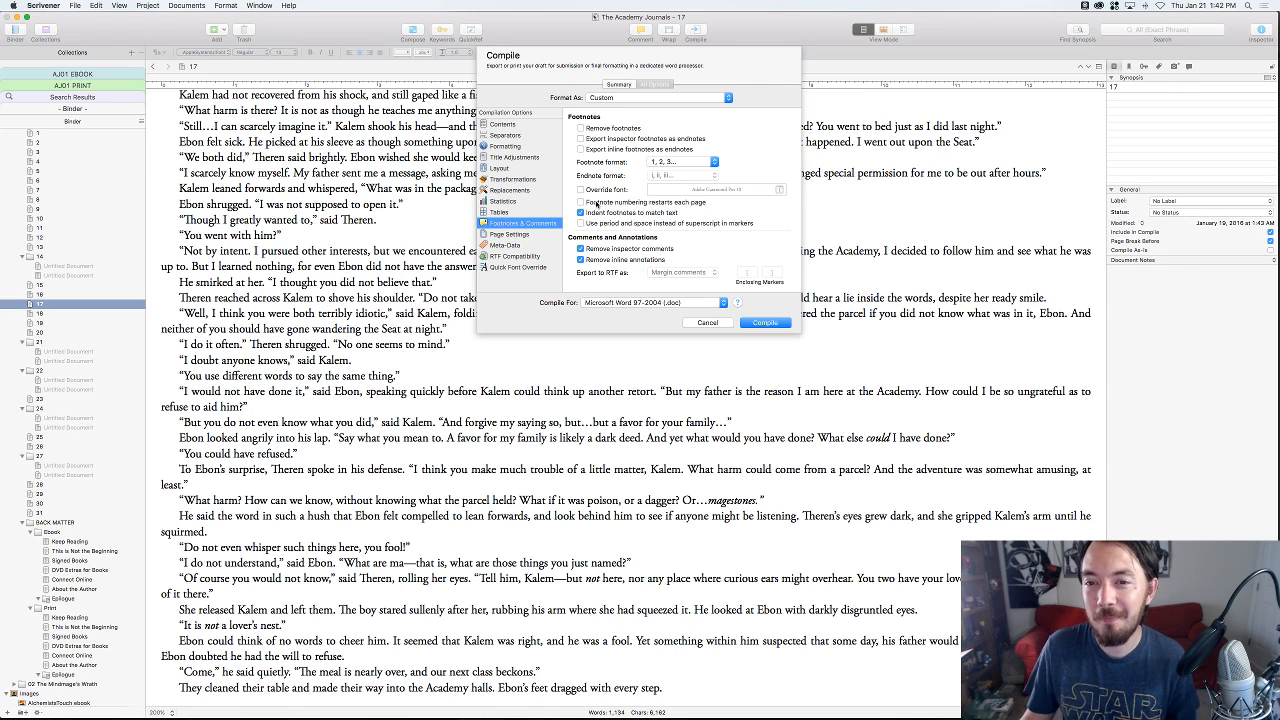
- Review the compile's page settings, meta-data, RTF compatibility and quick font override options
{"action": "left_click", "coordinate": [509, 236]}
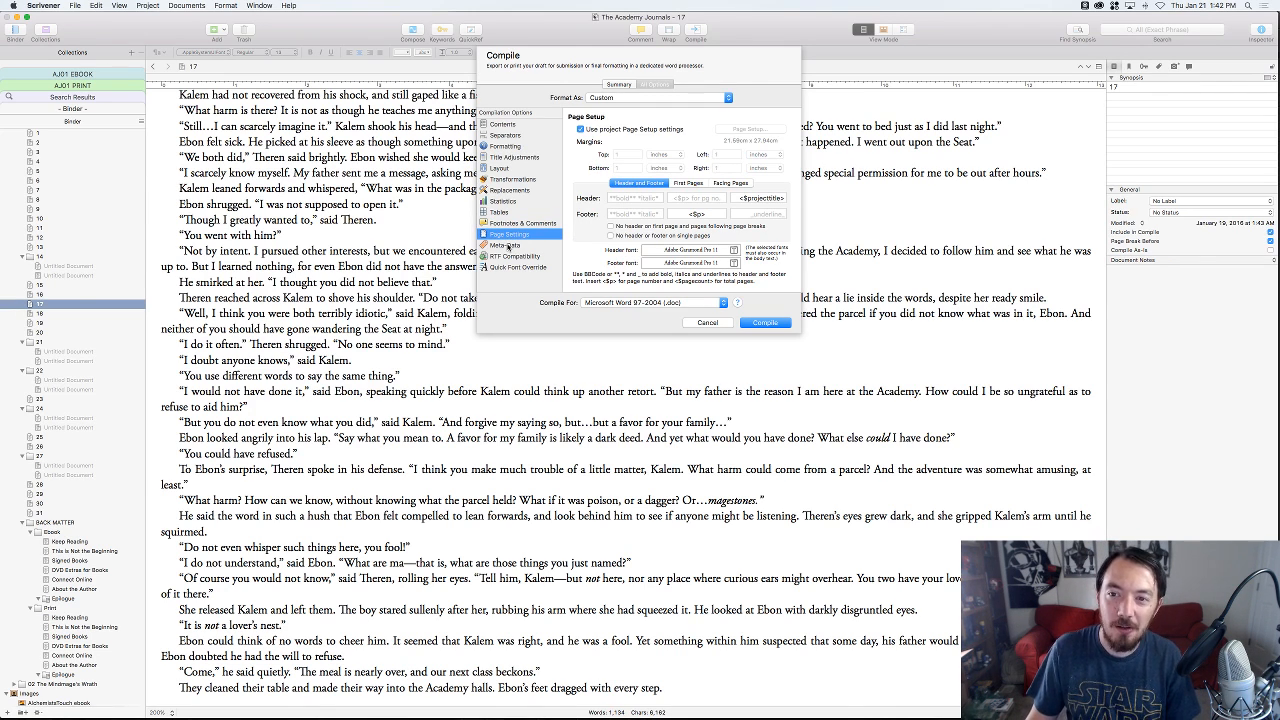
{"action": "left_click", "coordinate": [506, 245]}
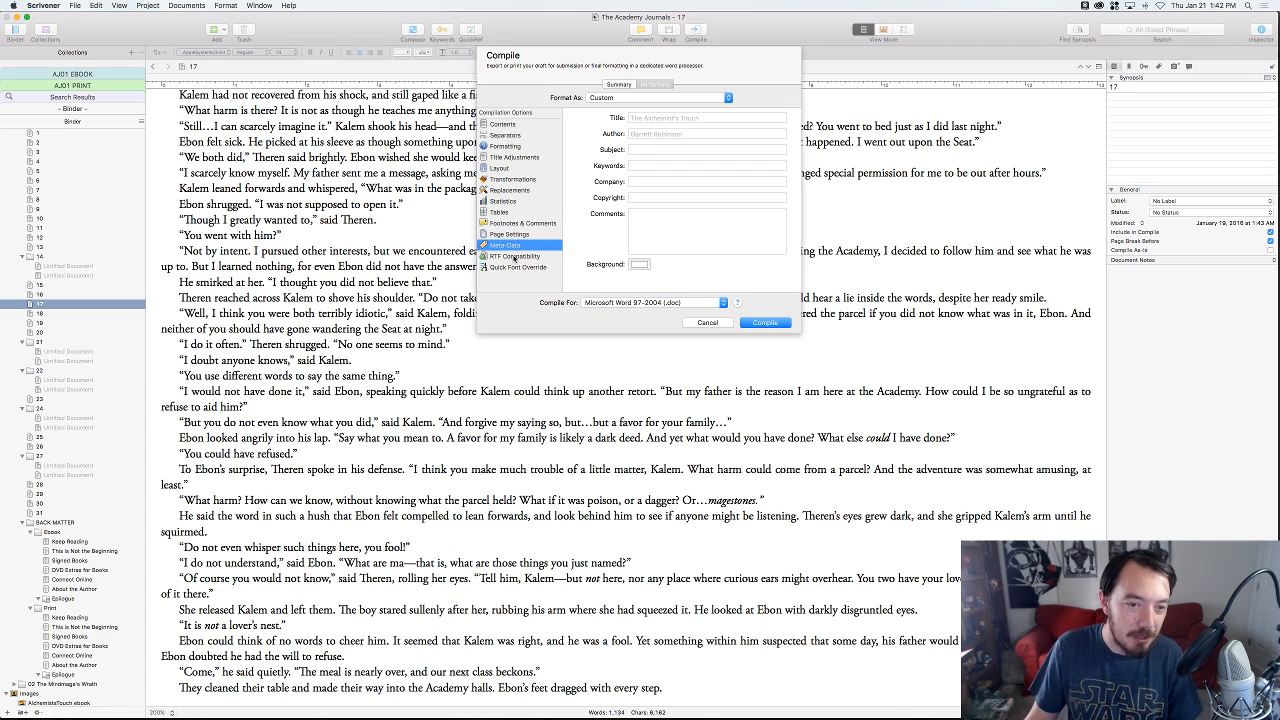
{"action": "left_click", "coordinate": [514, 257]}
{"action": "left_click", "coordinate": [516, 267]}
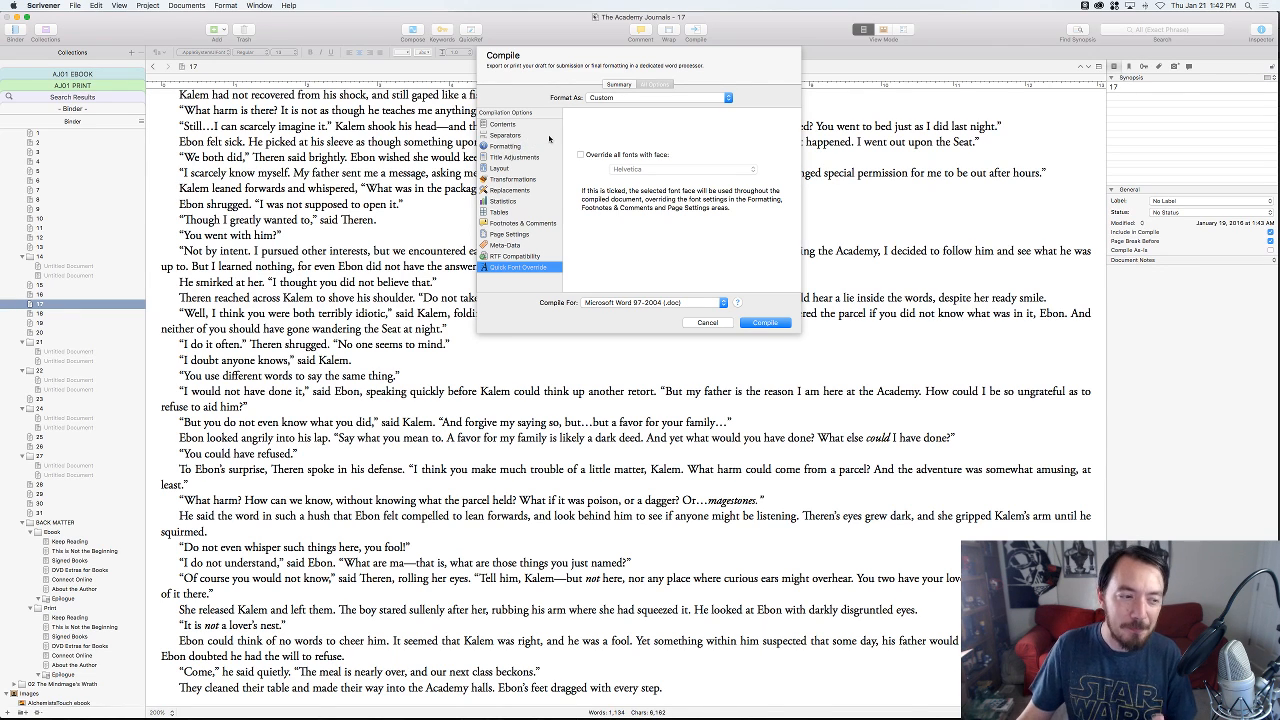
- Overwrite the global compile format preset PRINT—Underrealm with the current compile settings
{"action": "left_click", "coordinate": [598, 98]}
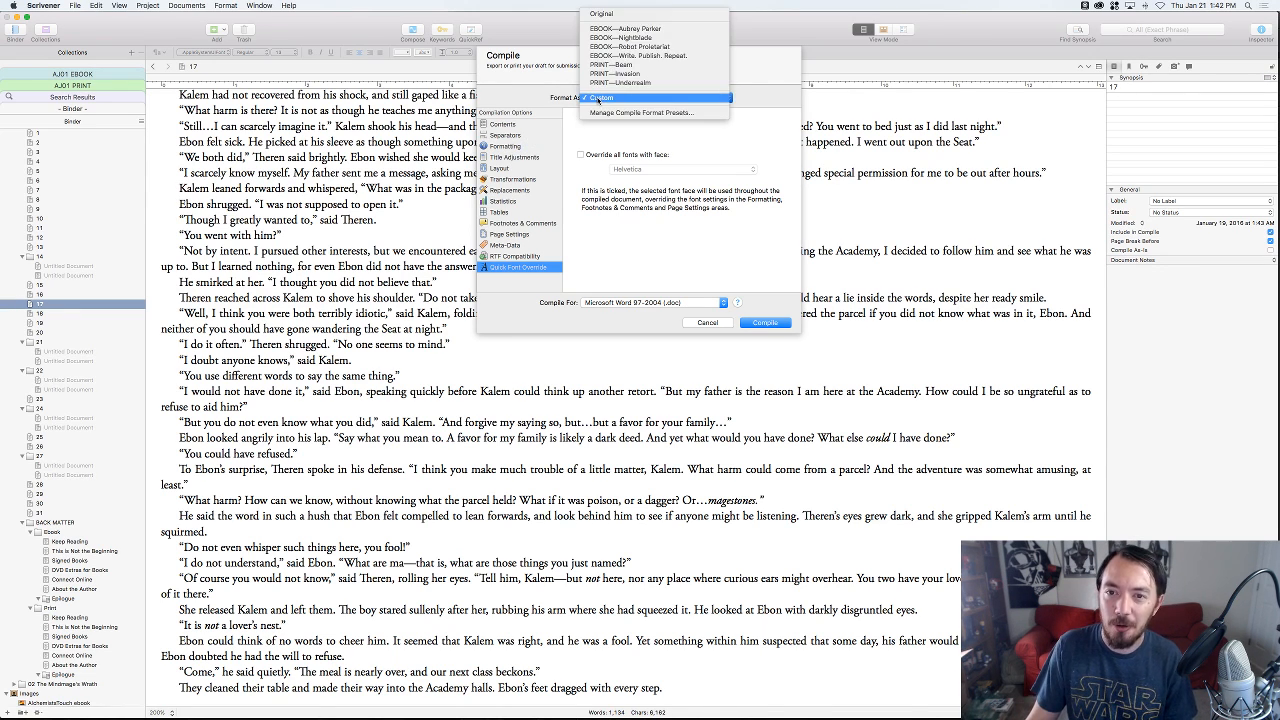
{"action": "left_click", "coordinate": [605, 113]}
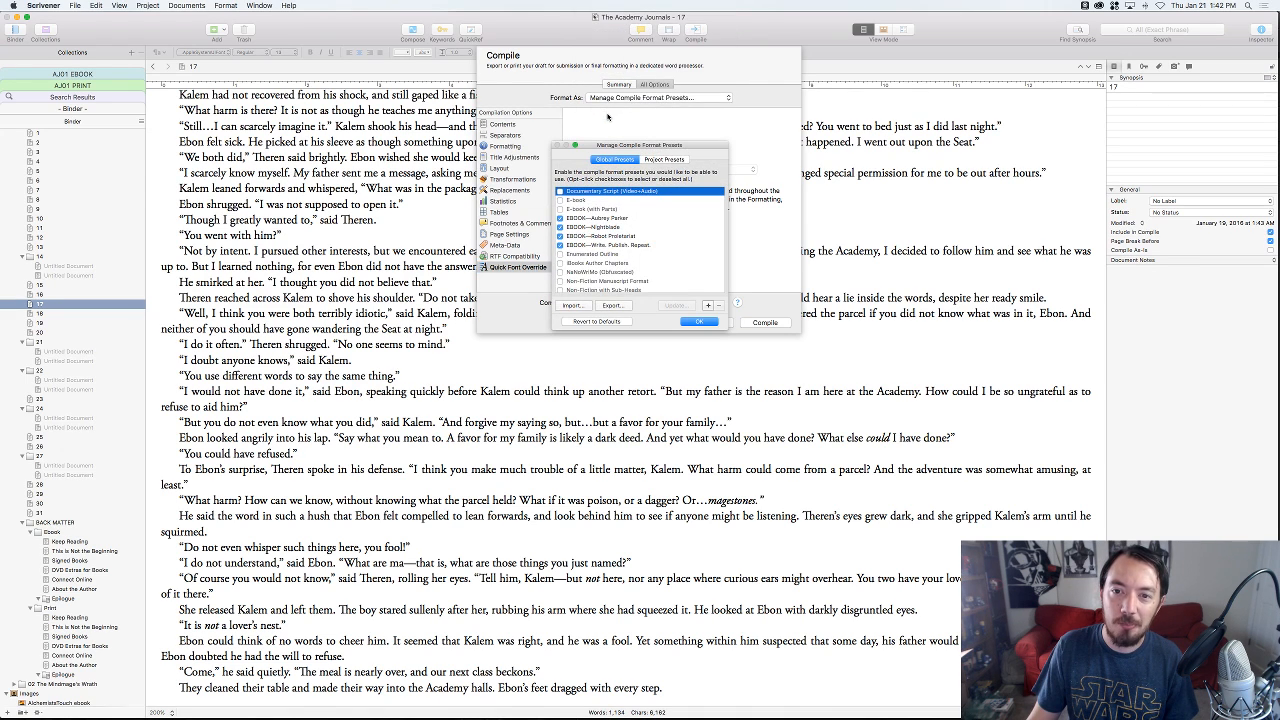
{"action": "scroll", "coordinate": [612, 224], "scroll_direction": "down", "scroll_amount": 3}
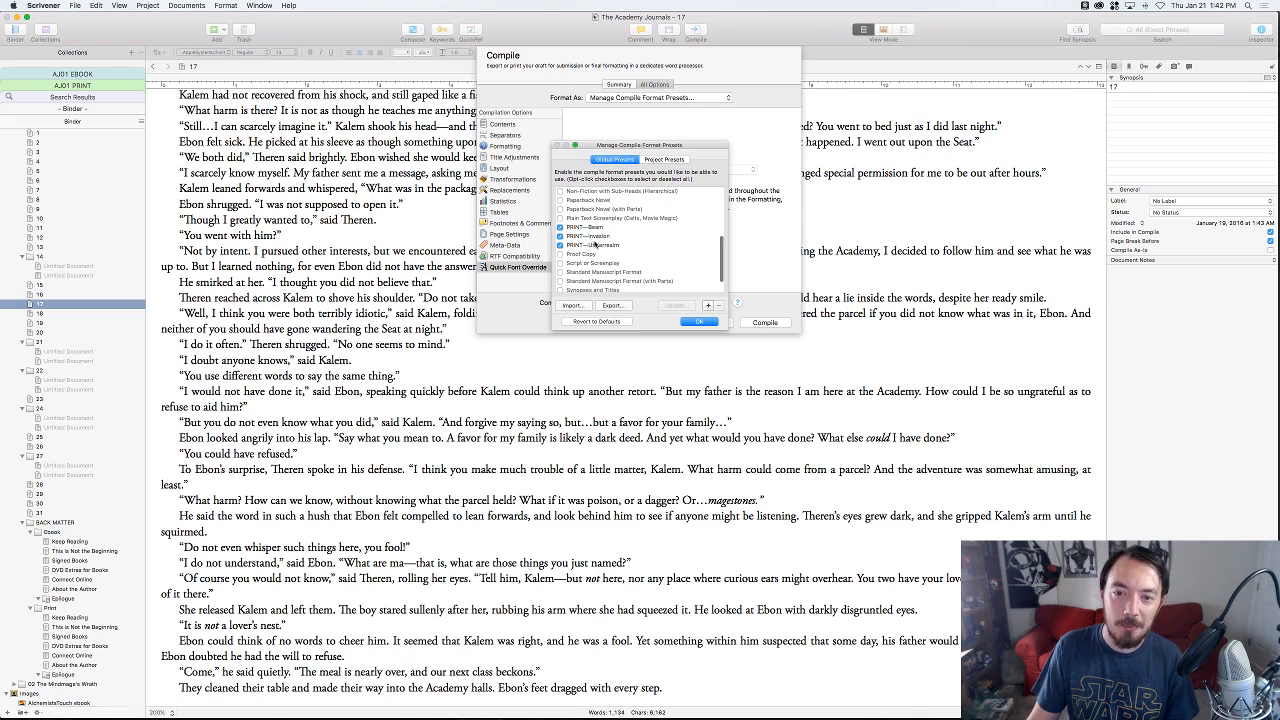
{"action": "left_click", "coordinate": [594, 246]}
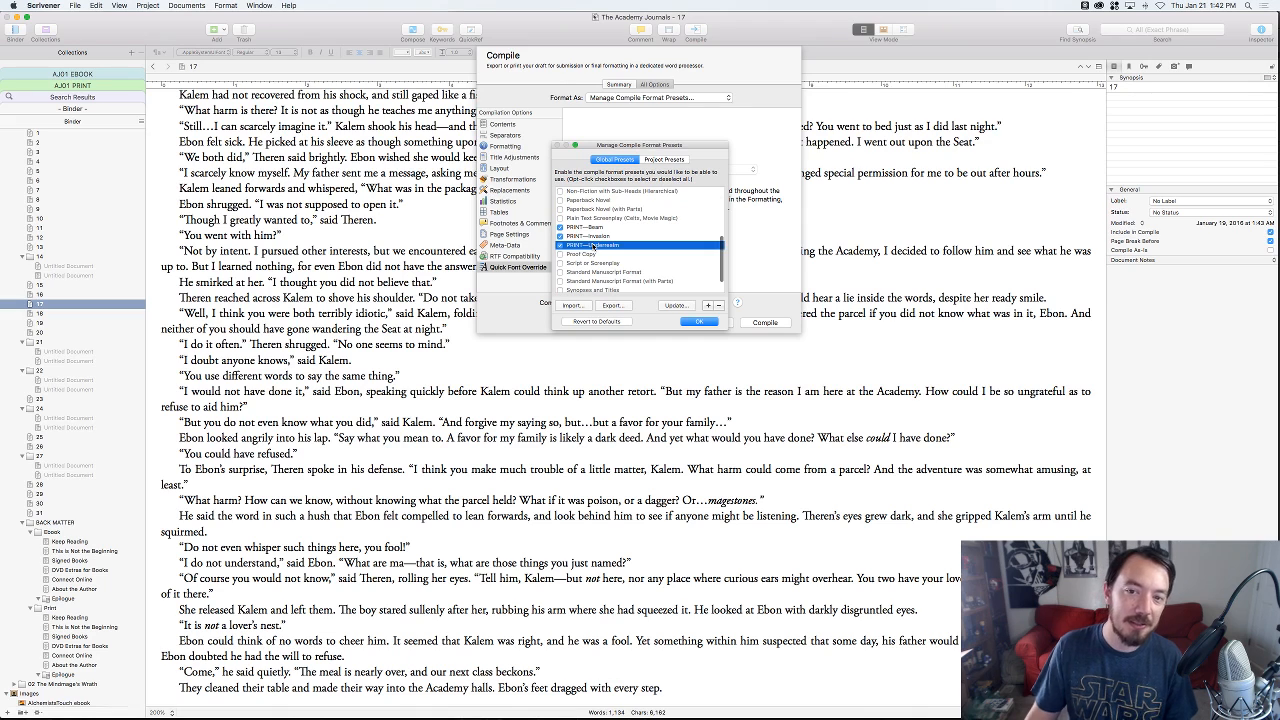
{"action": "left_click", "coordinate": [676, 306]}
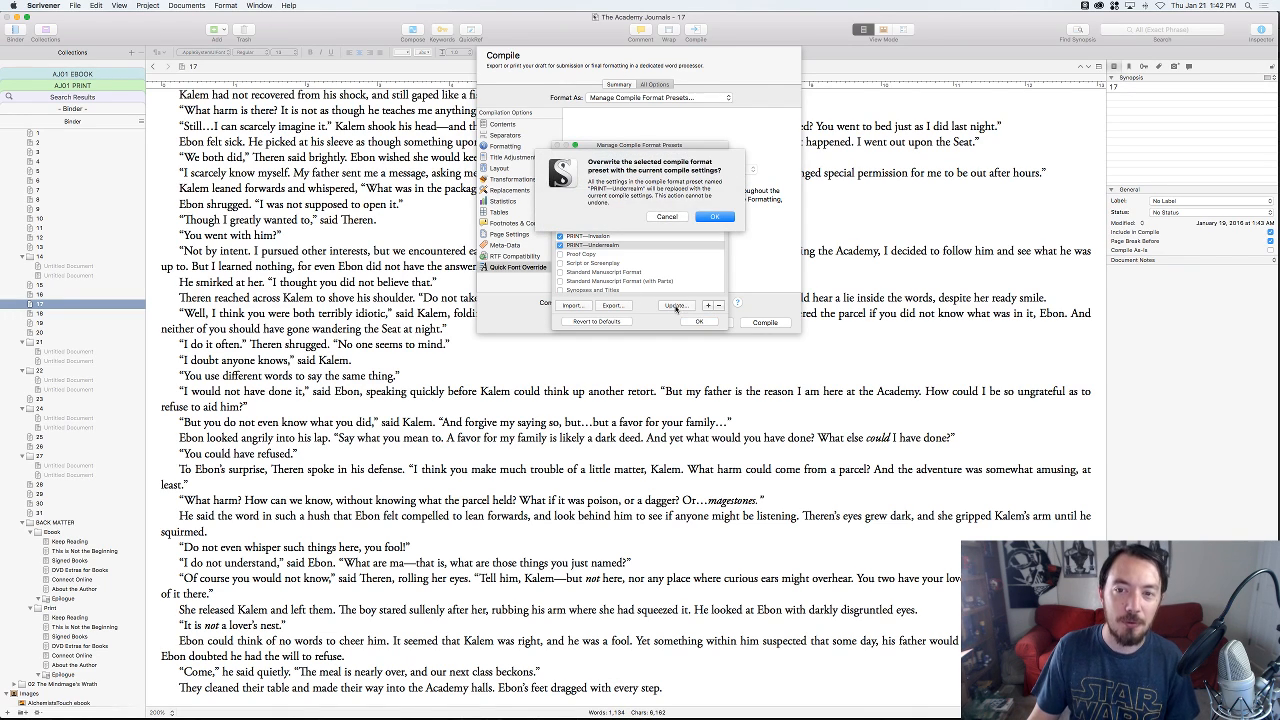
{"action": "left_click", "coordinate": [710, 218]}
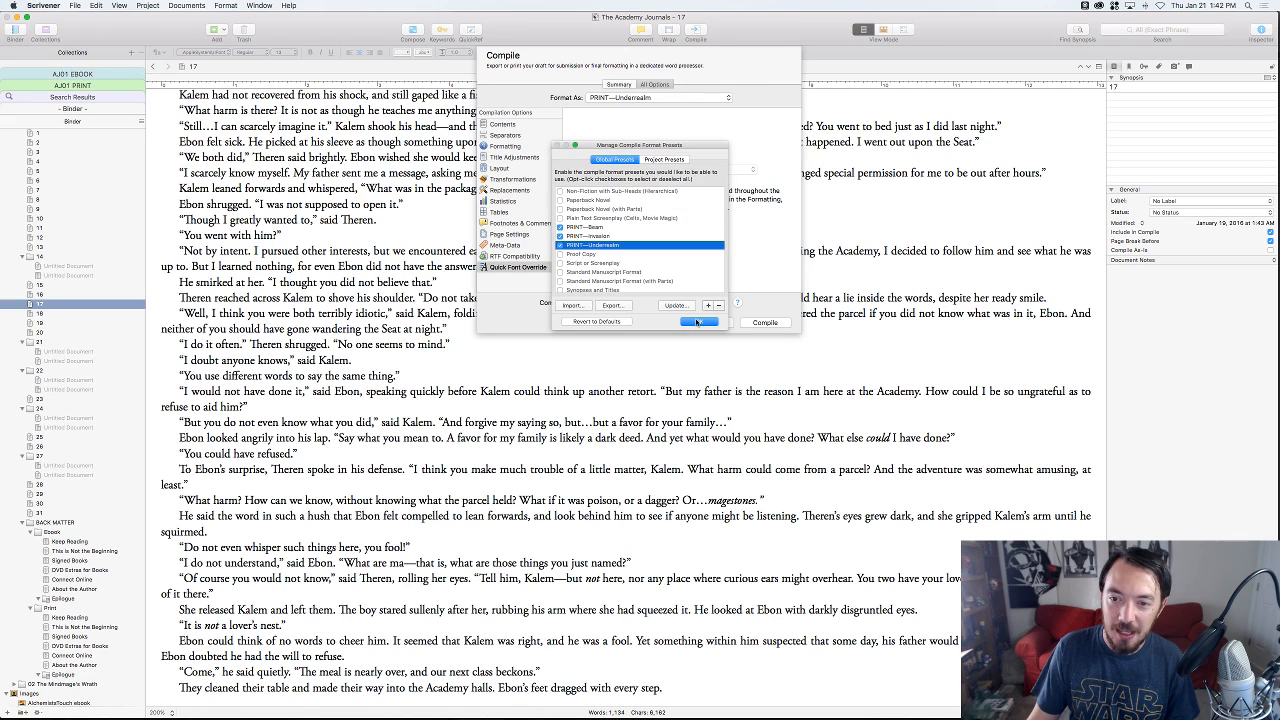
{"action": "left_click", "coordinate": [699, 321]}
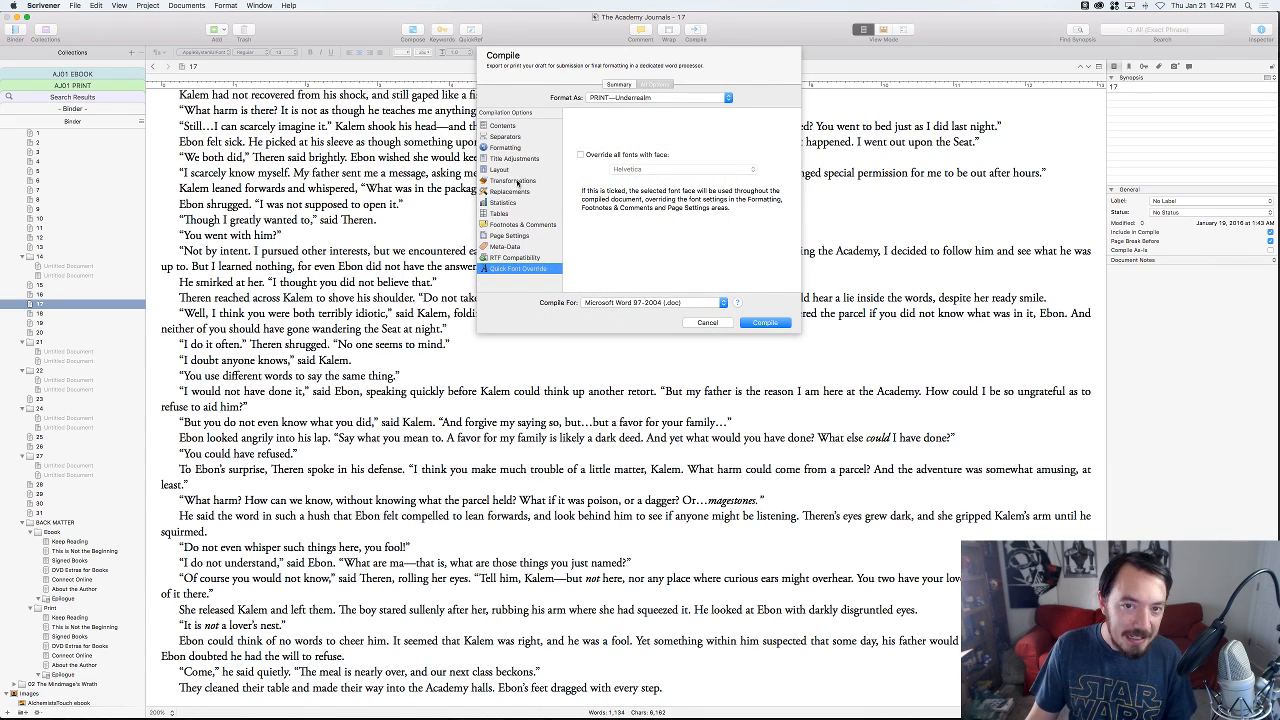
- Check the documents included in the compile and the available format presets, keeping PRINT—Underrealm selected
{"action": "left_click", "coordinate": [505, 126]}
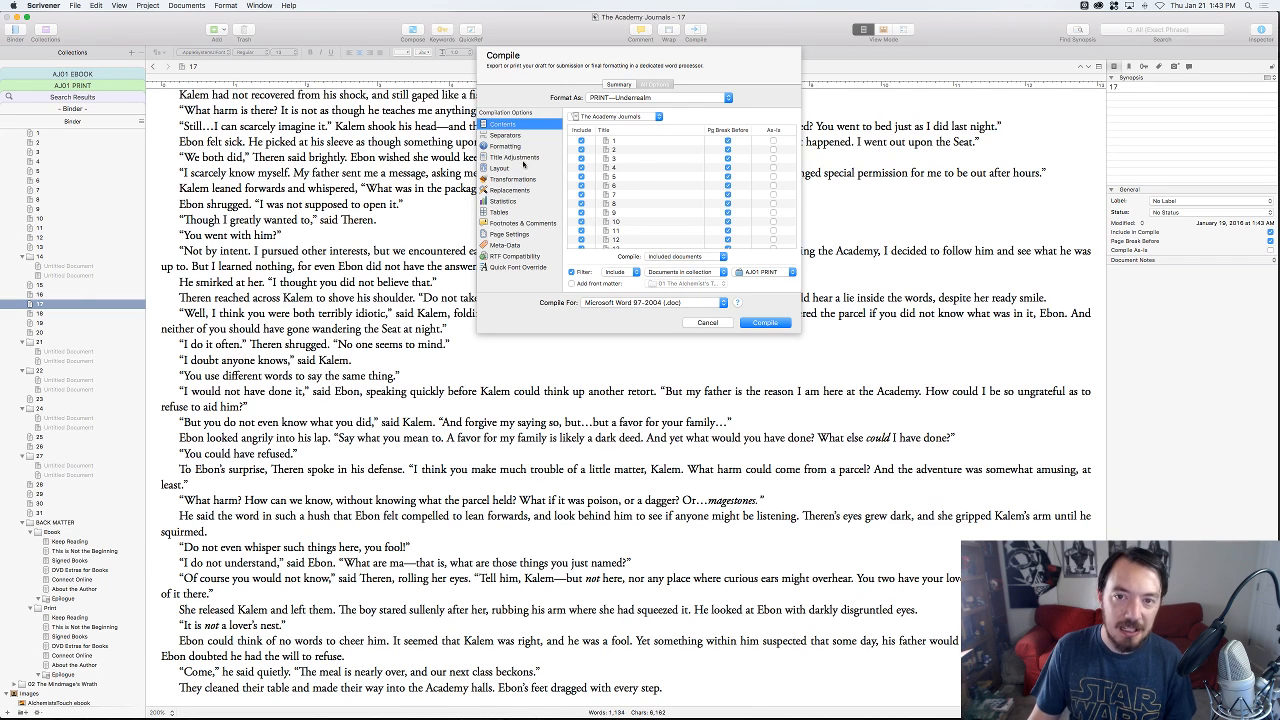
{"action": "left_click", "coordinate": [610, 100]}
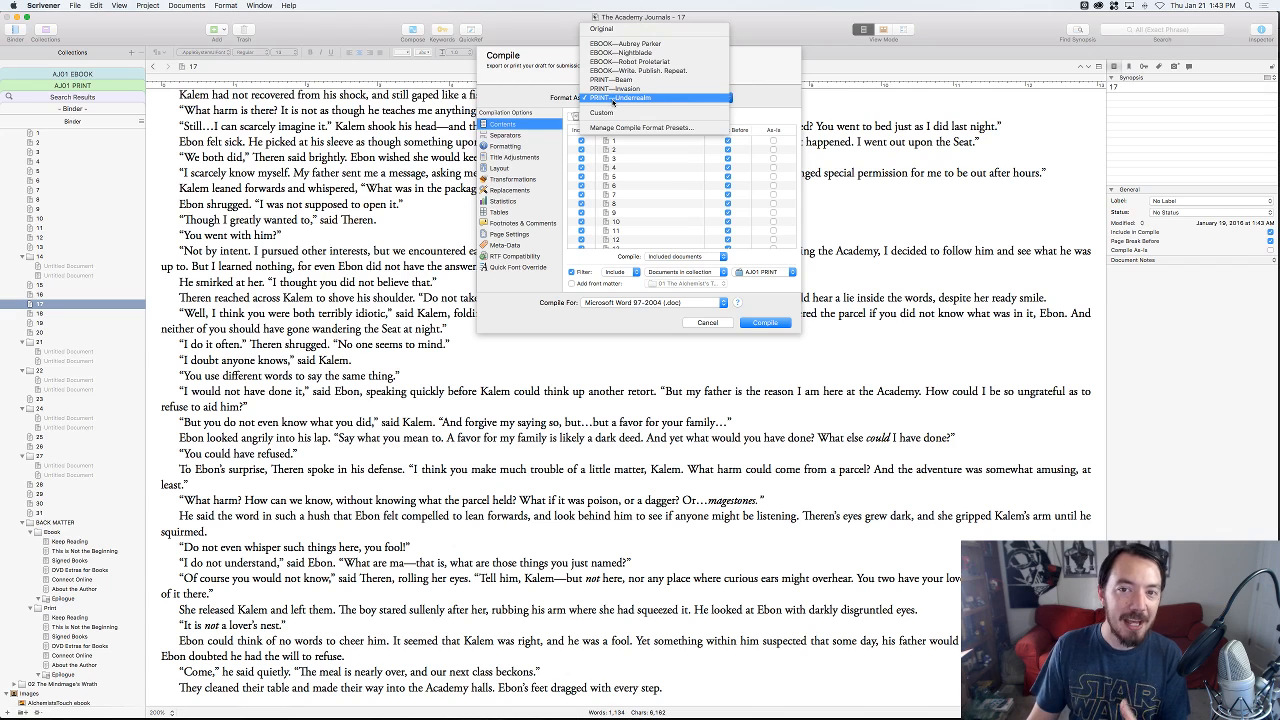
{"action": "left_click", "coordinate": [614, 100]}
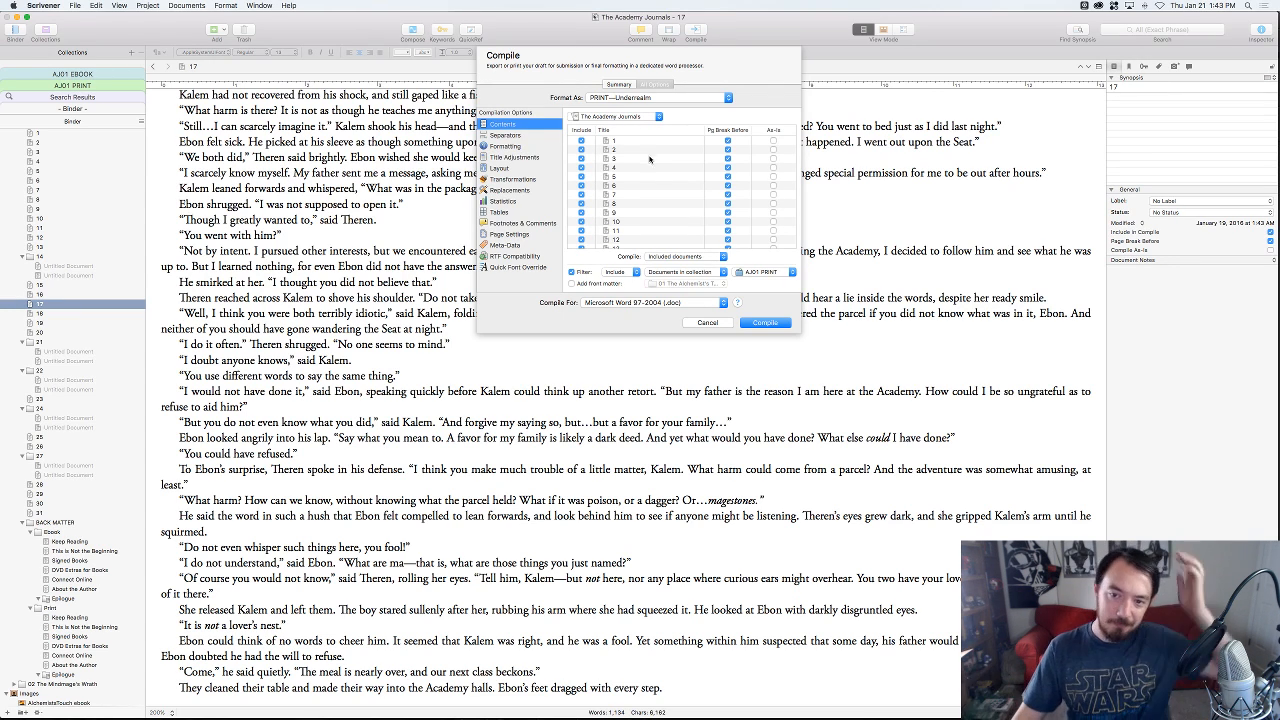
- Start the compile and create a PRINT folder containing an INTERIOR FILES folder under Desktop, 00 WORKING BOOKS, ACADEMY JOURNALS
{"action": "left_click", "coordinate": [762, 323]}
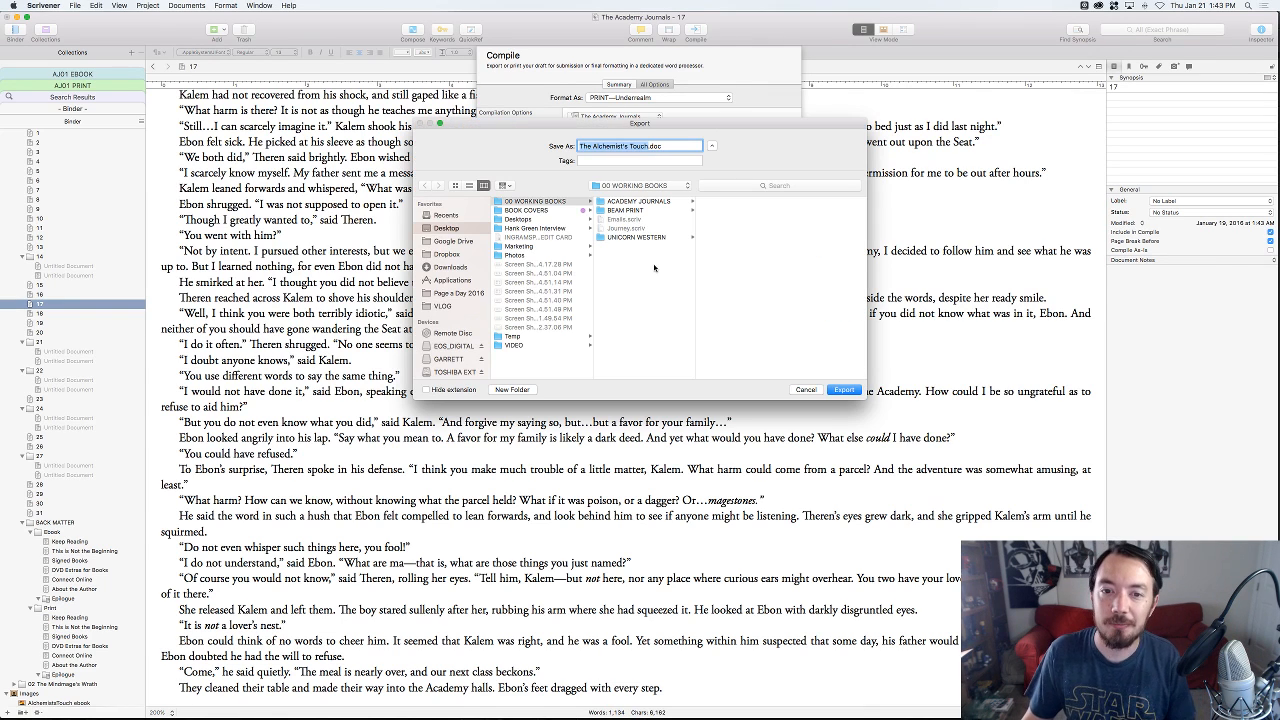
{"action": "left_click", "coordinate": [447, 227]}
{"action": "left_click", "coordinate": [535, 202]}
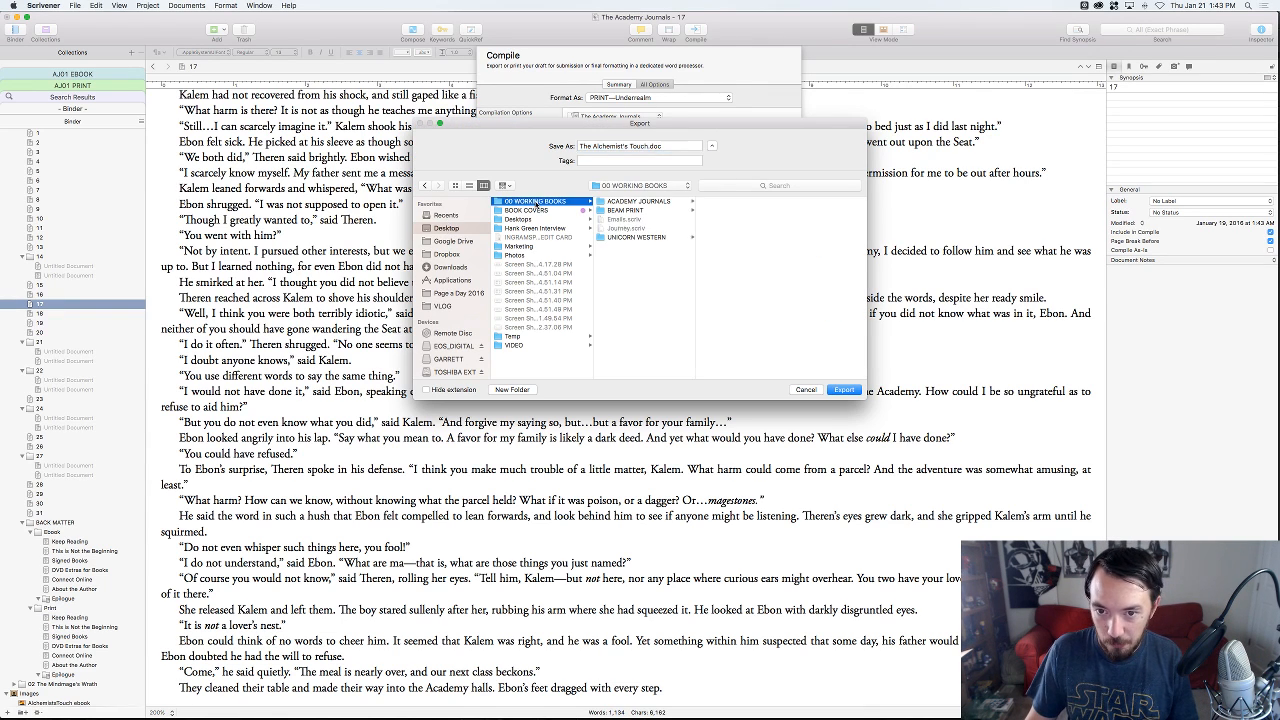
{"action": "left_click", "coordinate": [638, 238]}
{"action": "left_click", "coordinate": [631, 201]}
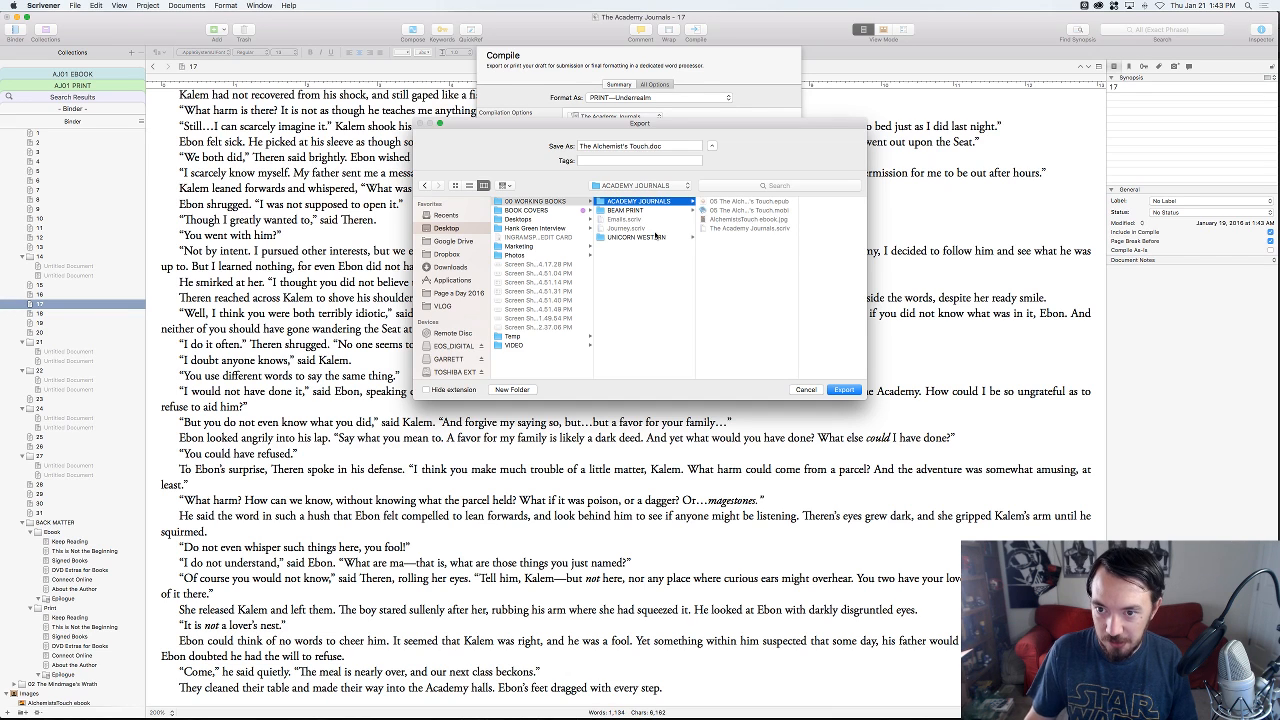
{"action": "key", "text": "super+shift+n"}
{"action": "type", "text": "PRINT"}
{"action": "key", "text": "Return"}
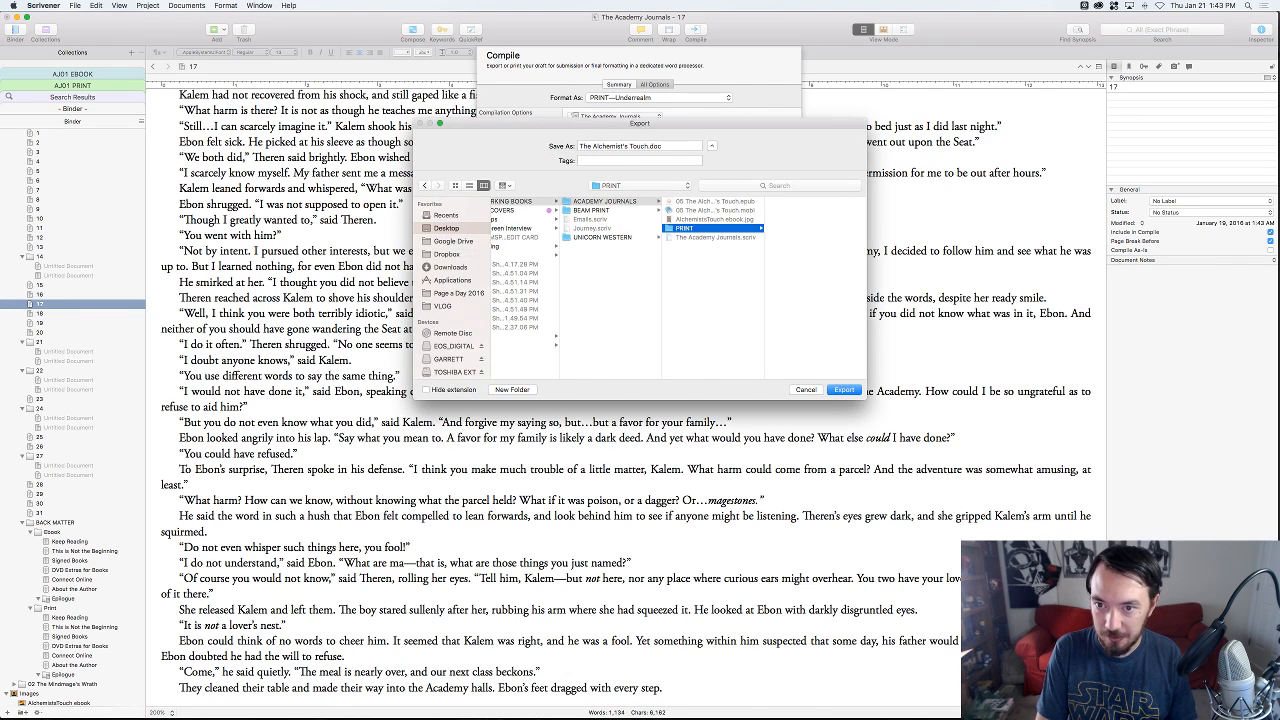
{"action": "key", "text": "super+shift+n"}
{"action": "type", "text": "INTERIOR FILES"}
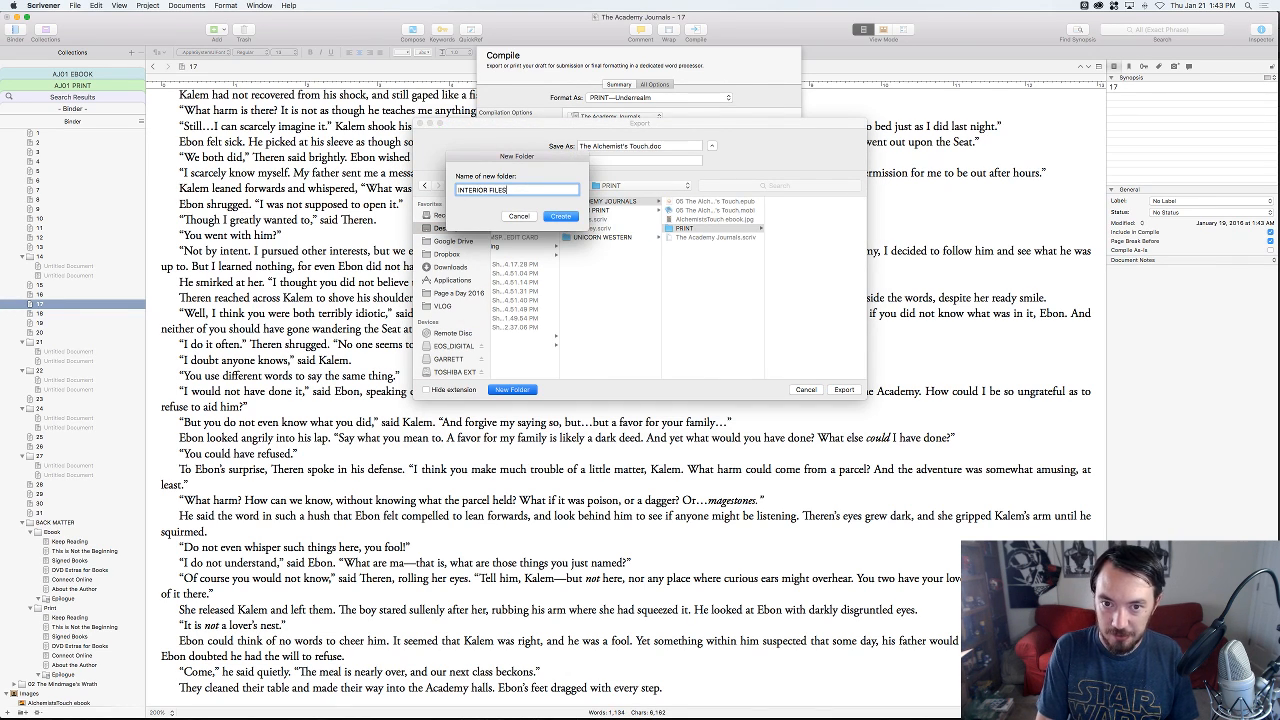
{"action": "key", "text": "Return"}
- Name the Word file The Alchemist's Touch Paperback Interior.doc and export it into the INTERIOR FILES folder
{"action": "key", "text": "Tab"}
{"action": "key", "text": "Right"}
{"action": "key", "text": "Left"}
{"action": "type", "text": "Paperback"}
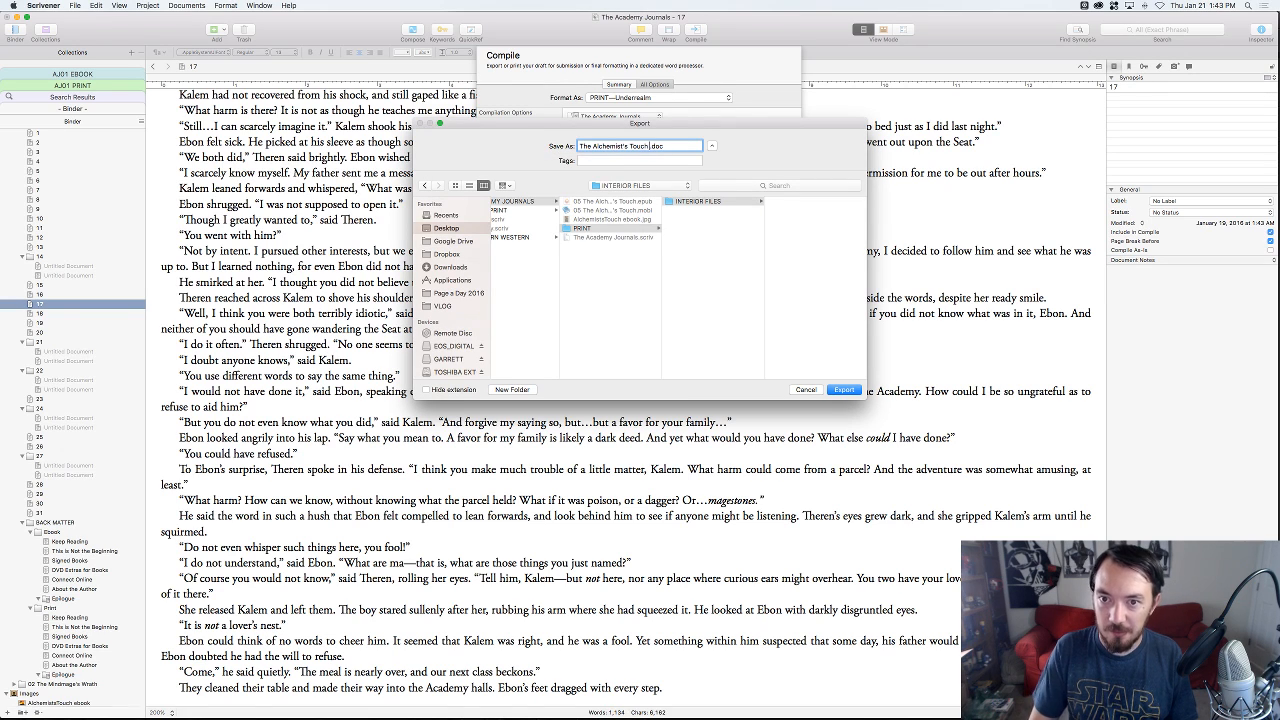
{"action": "type", "text": " Interior"}
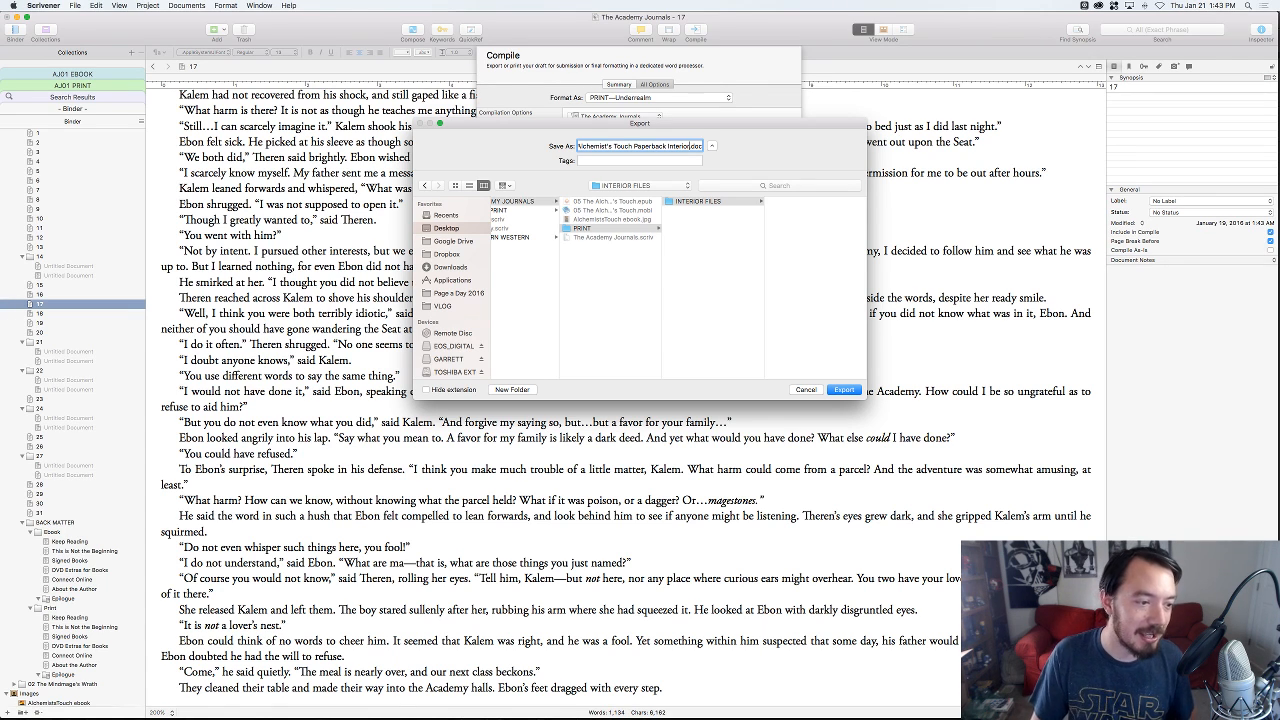
{"action": "key", "text": "Return"}
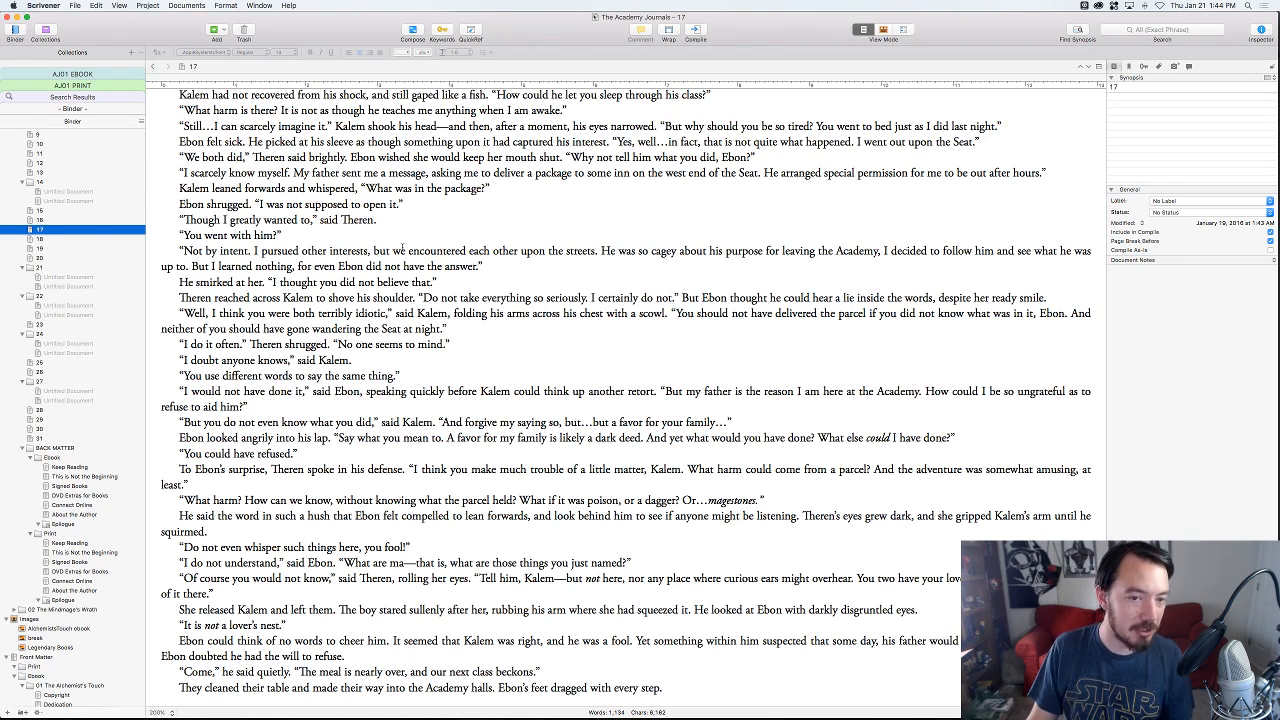
- Switch to InDesign and create a new document from the Print 5-5 x 8-5 preset, keeping its margins and bleed
{"action": "key", "text": "super+Tab"}
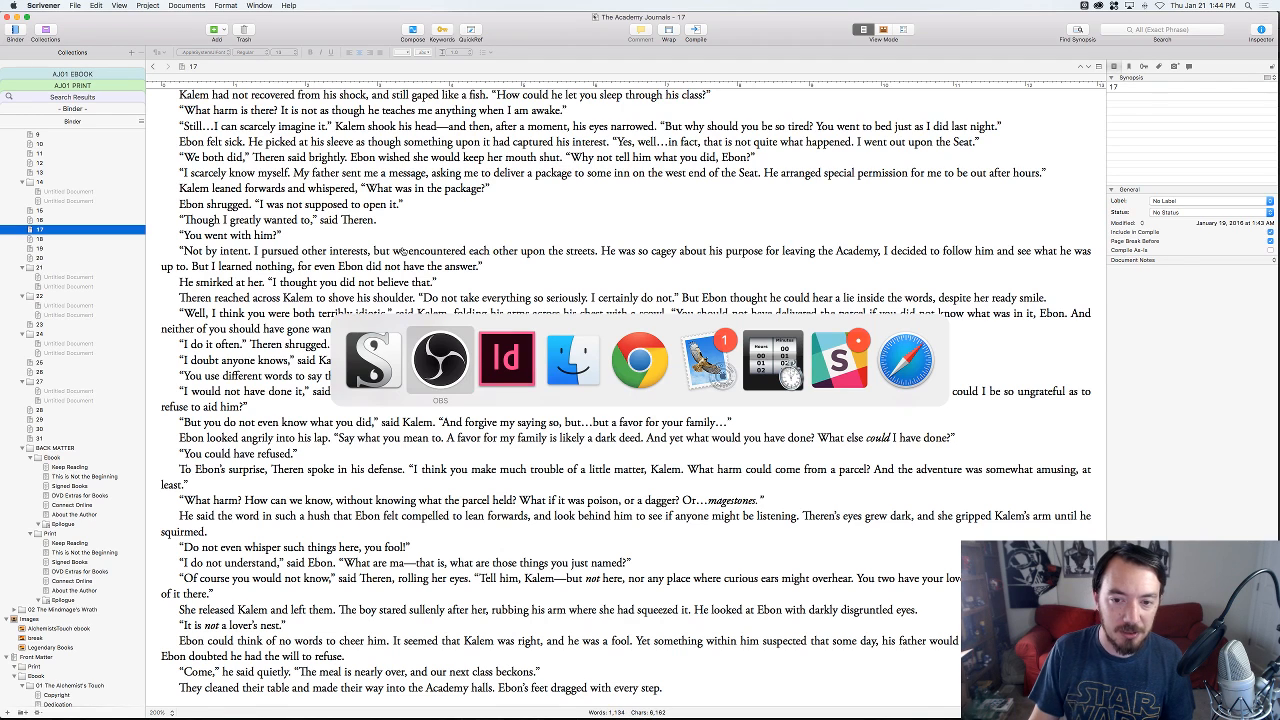
{"action": "key", "text": "super+Tab"}
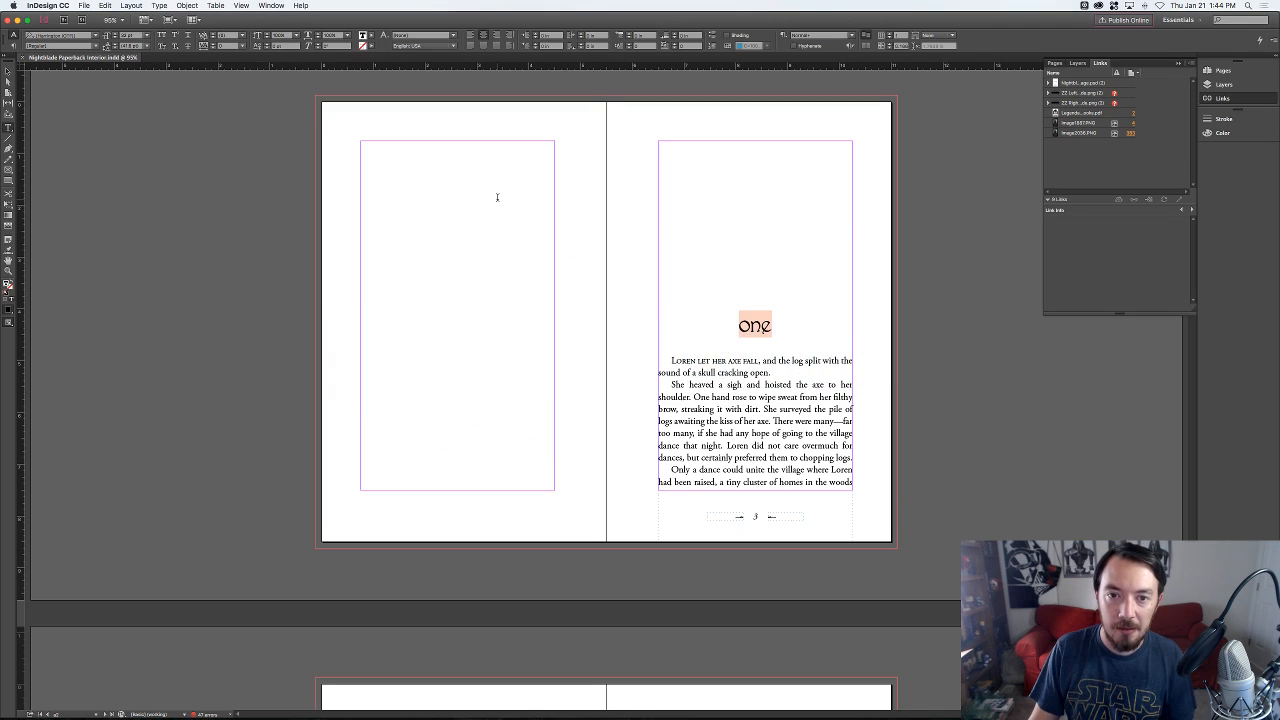
{"action": "left_click", "coordinate": [540, 252], "text": "super"}
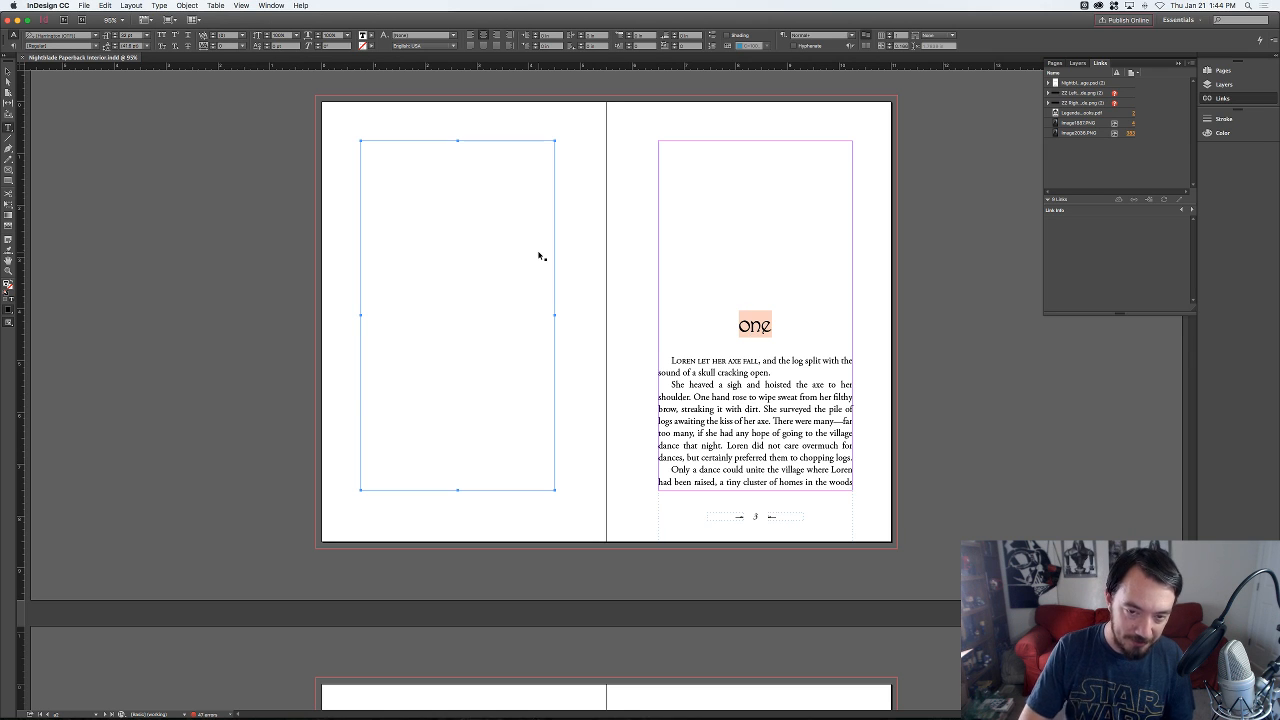
{"action": "key", "text": "super+n"}
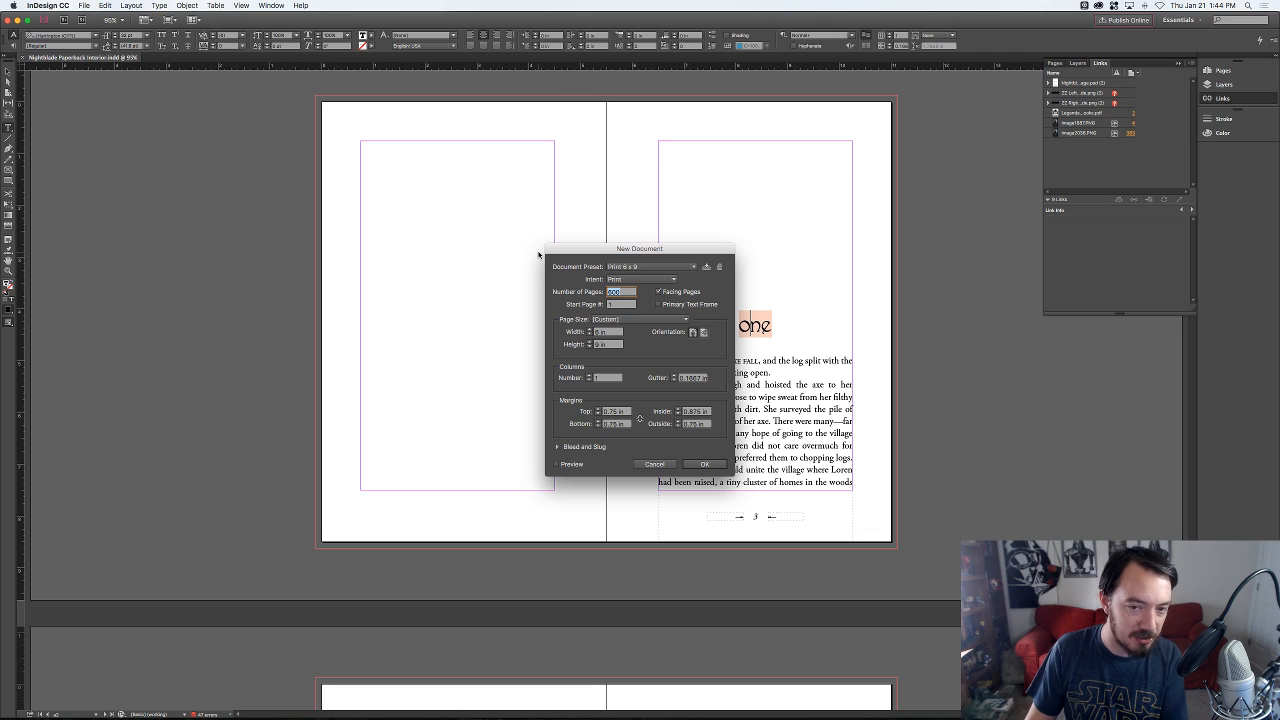
{"action": "left_click", "coordinate": [620, 267]}
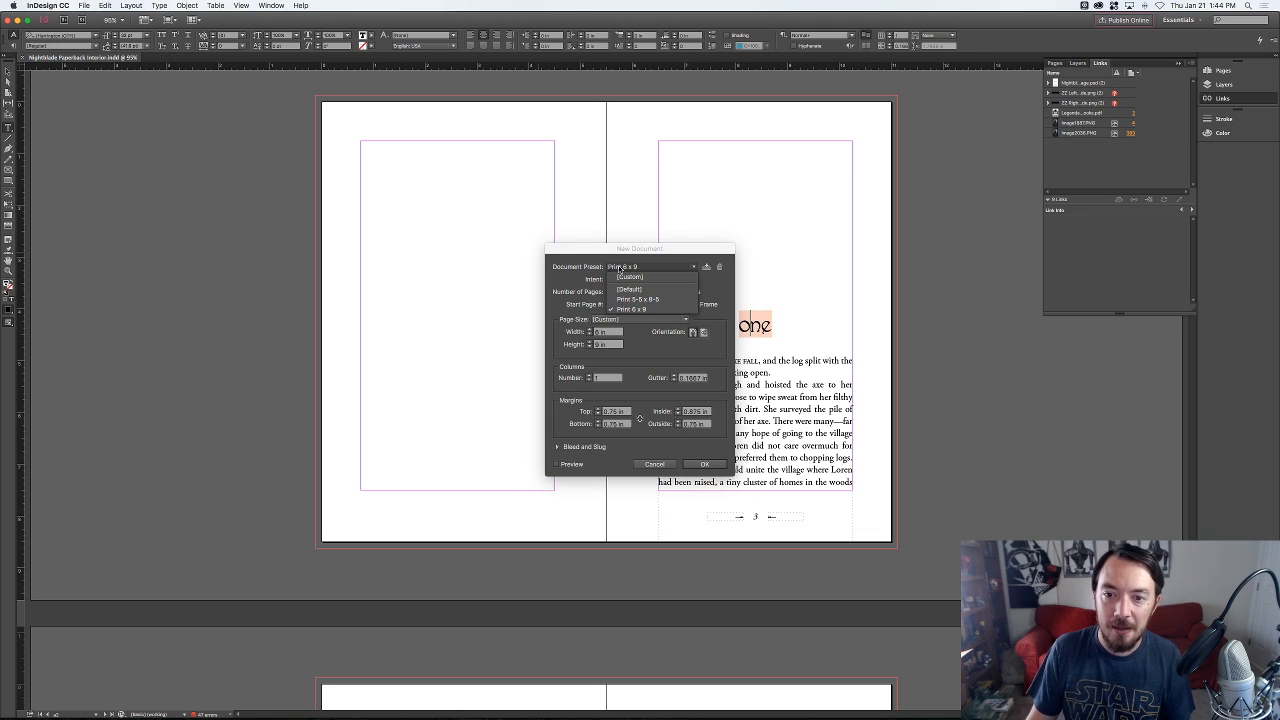
{"action": "left_click", "coordinate": [664, 300]}
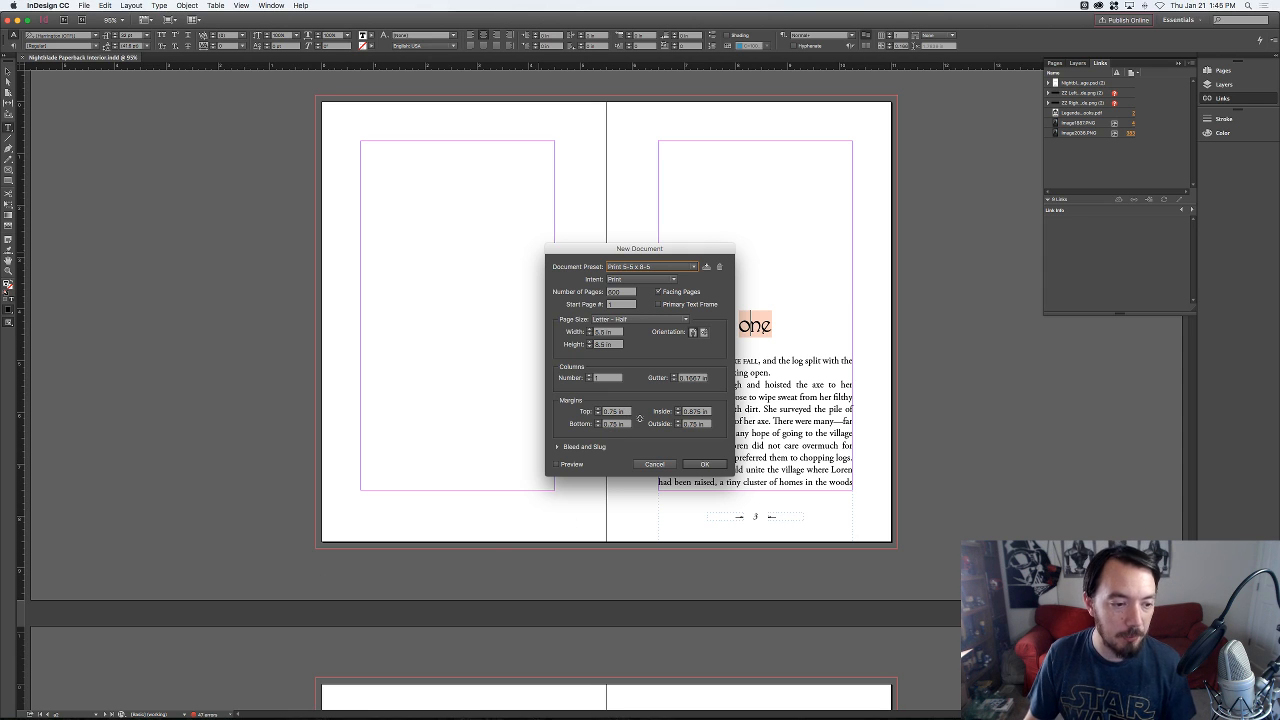
{"action": "left_click", "coordinate": [692, 412]}
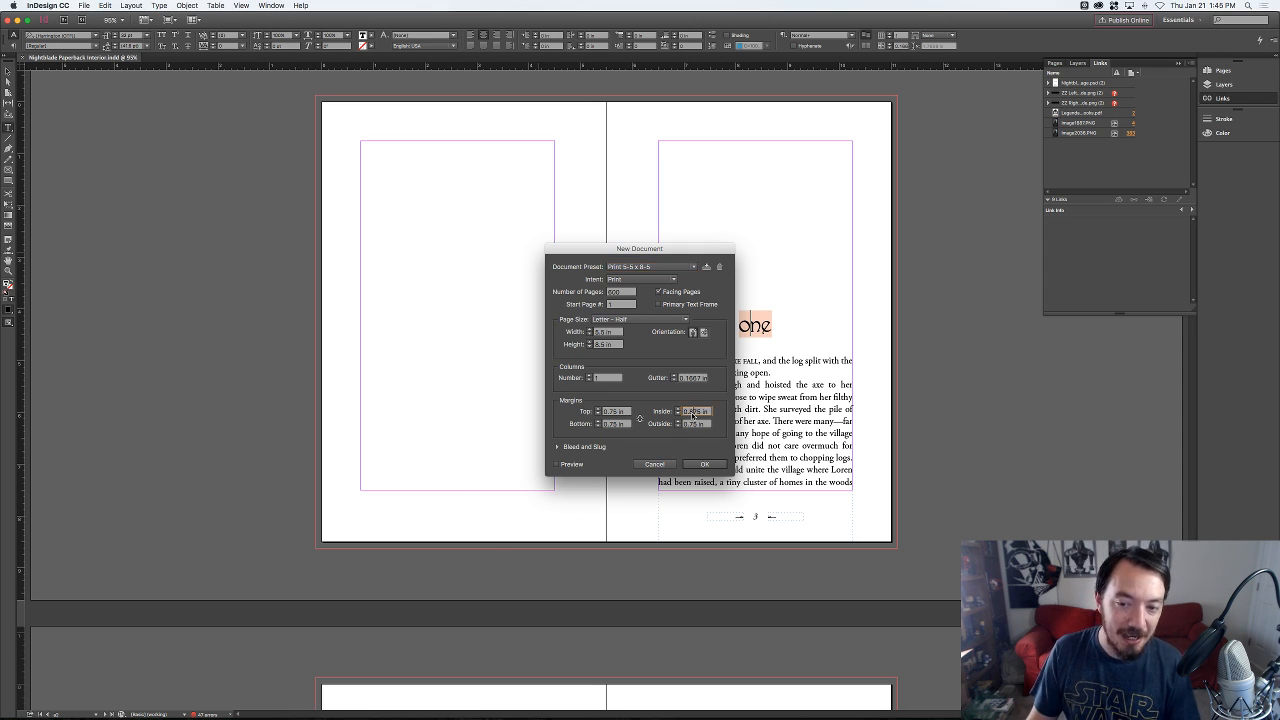
{"action": "left_click", "coordinate": [557, 447]}
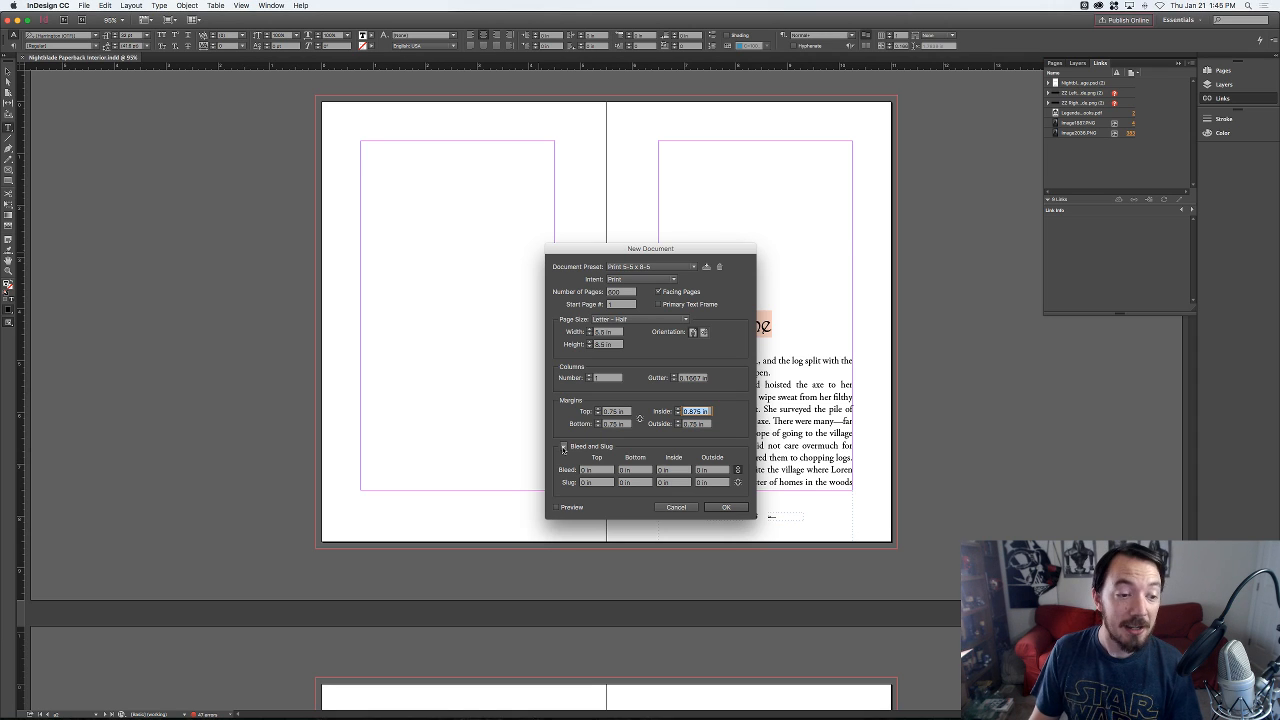
{"action": "left_click", "coordinate": [563, 448]}
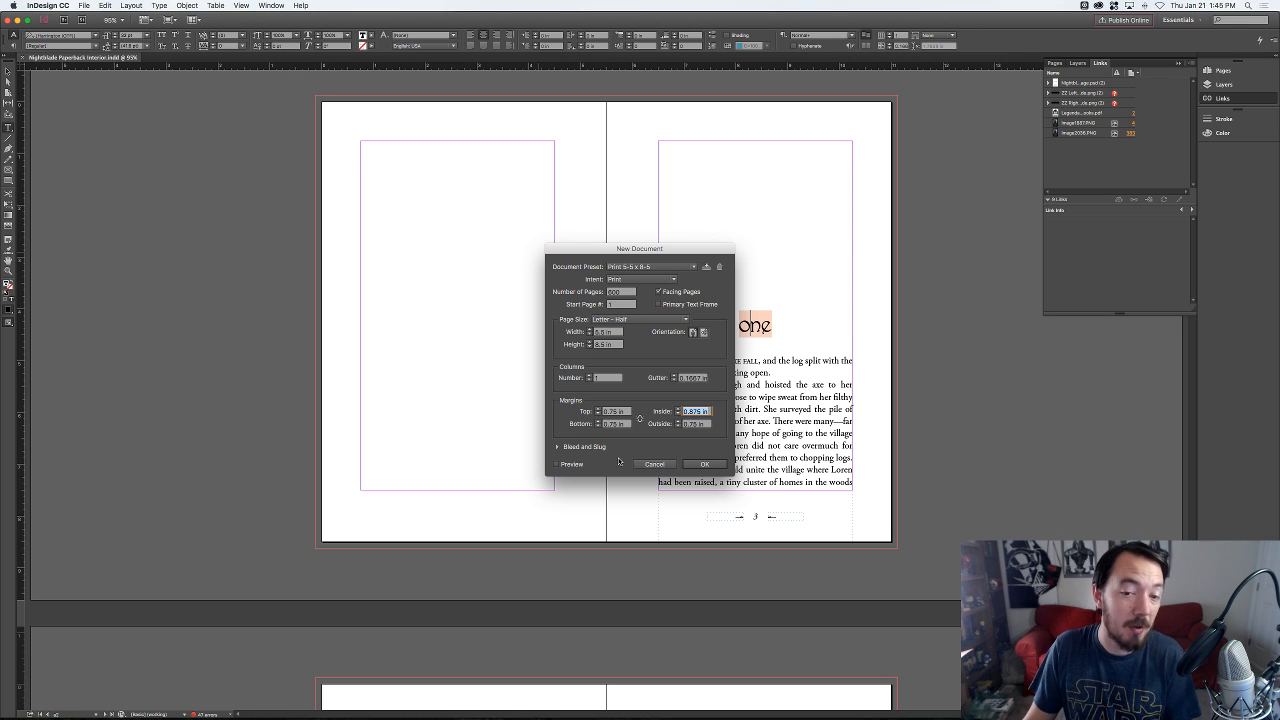
{"action": "left_click", "coordinate": [695, 466]}
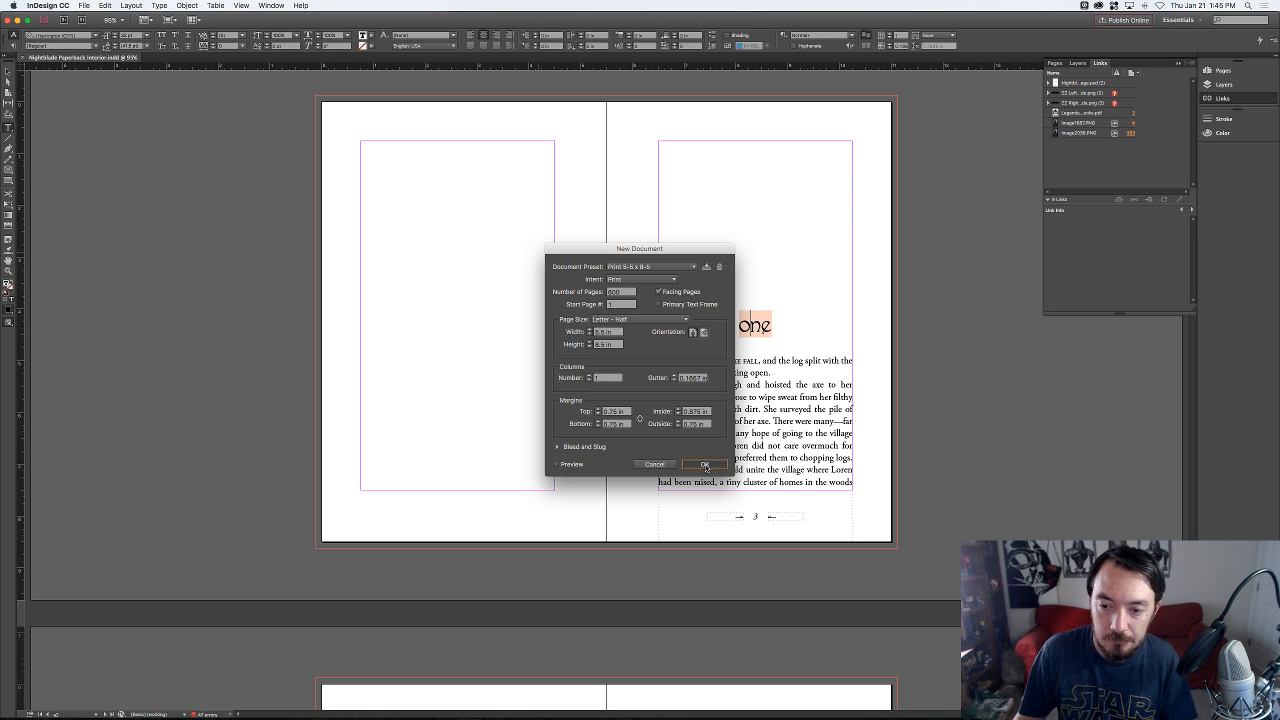
{"action": "left_click", "coordinate": [705, 466]}
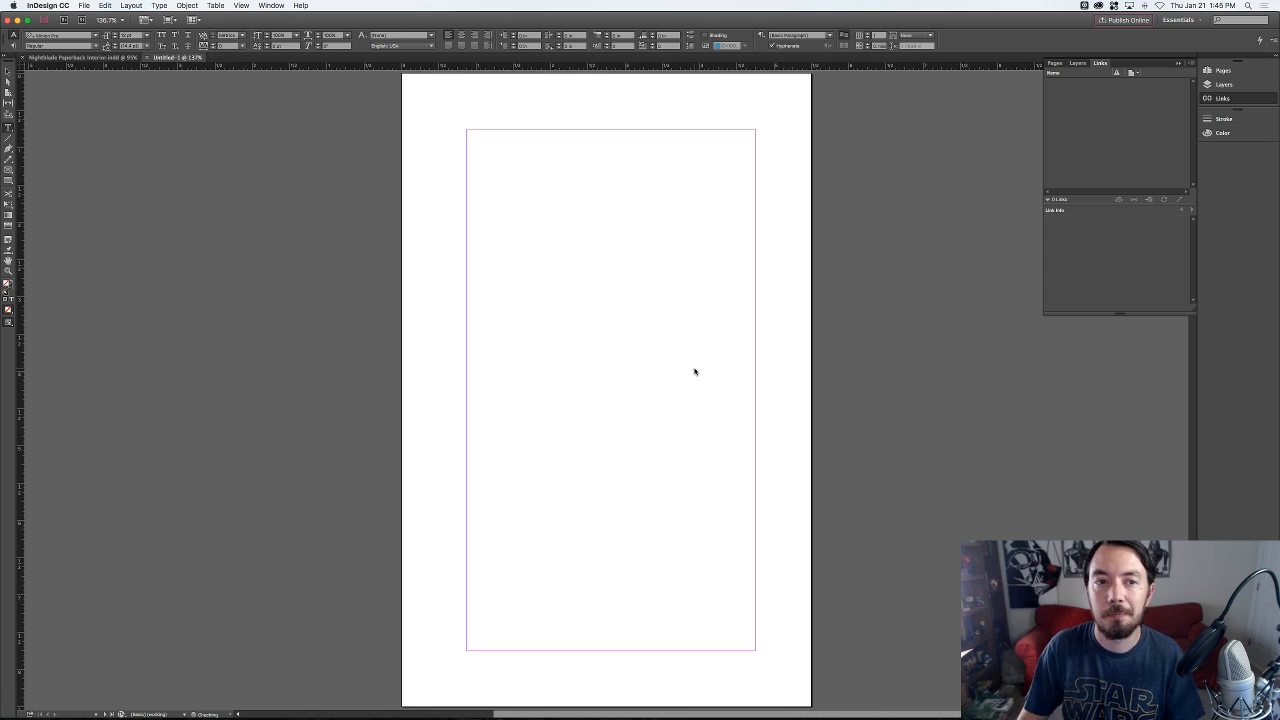
- Set the new document's zoom to 95% and look through its first spreads
{"action": "left_click", "coordinate": [105, 19]}
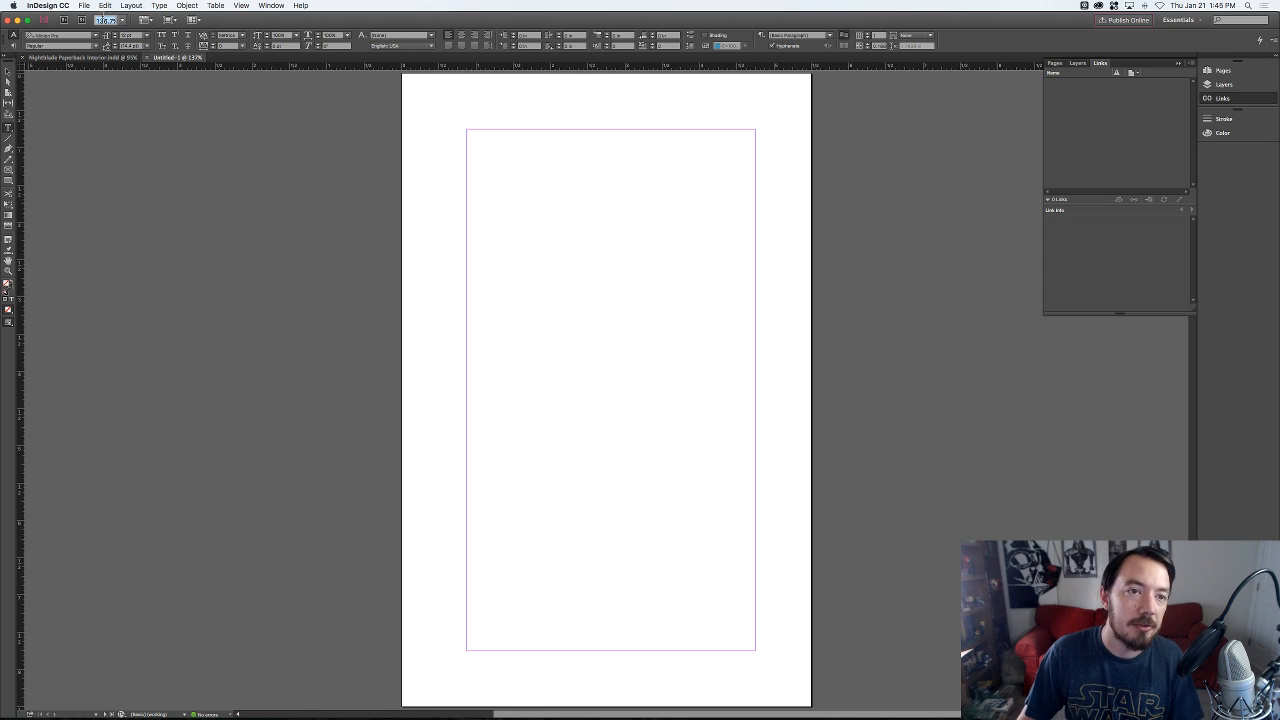
{"action": "type", "text": "95"}
{"action": "key", "text": "Return"}
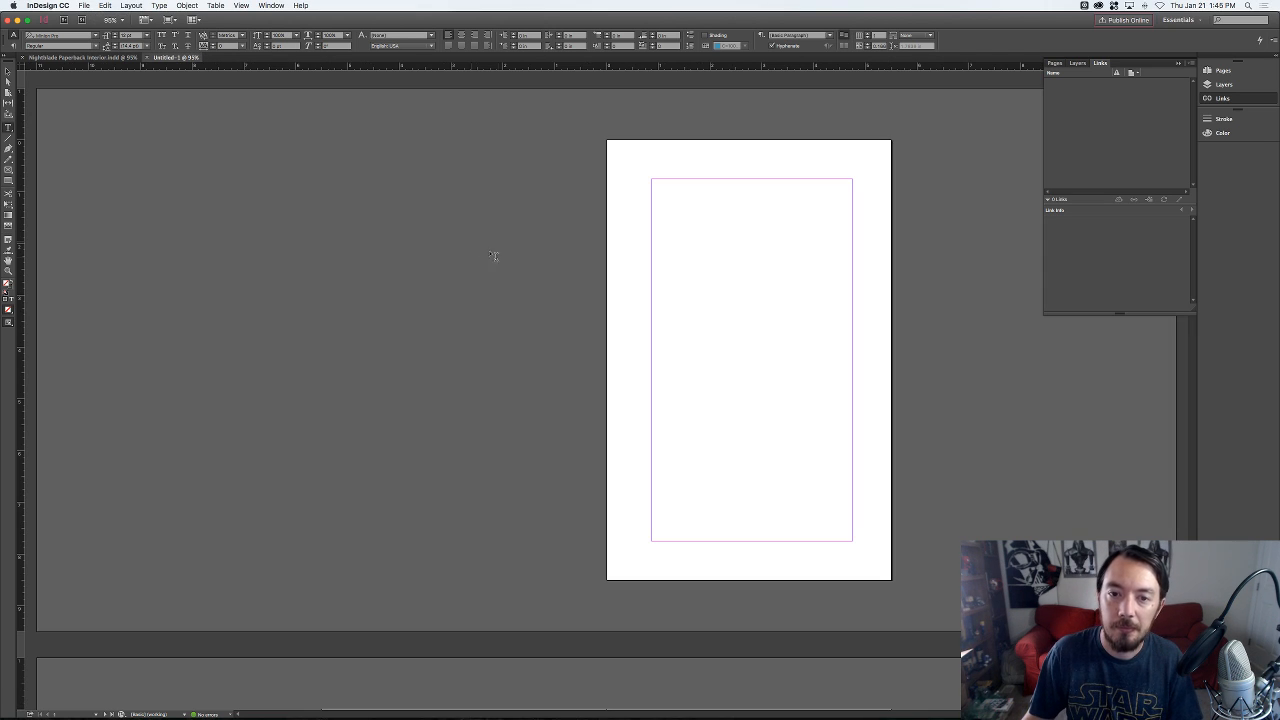
{"action": "key", "text": "super+Tab"}
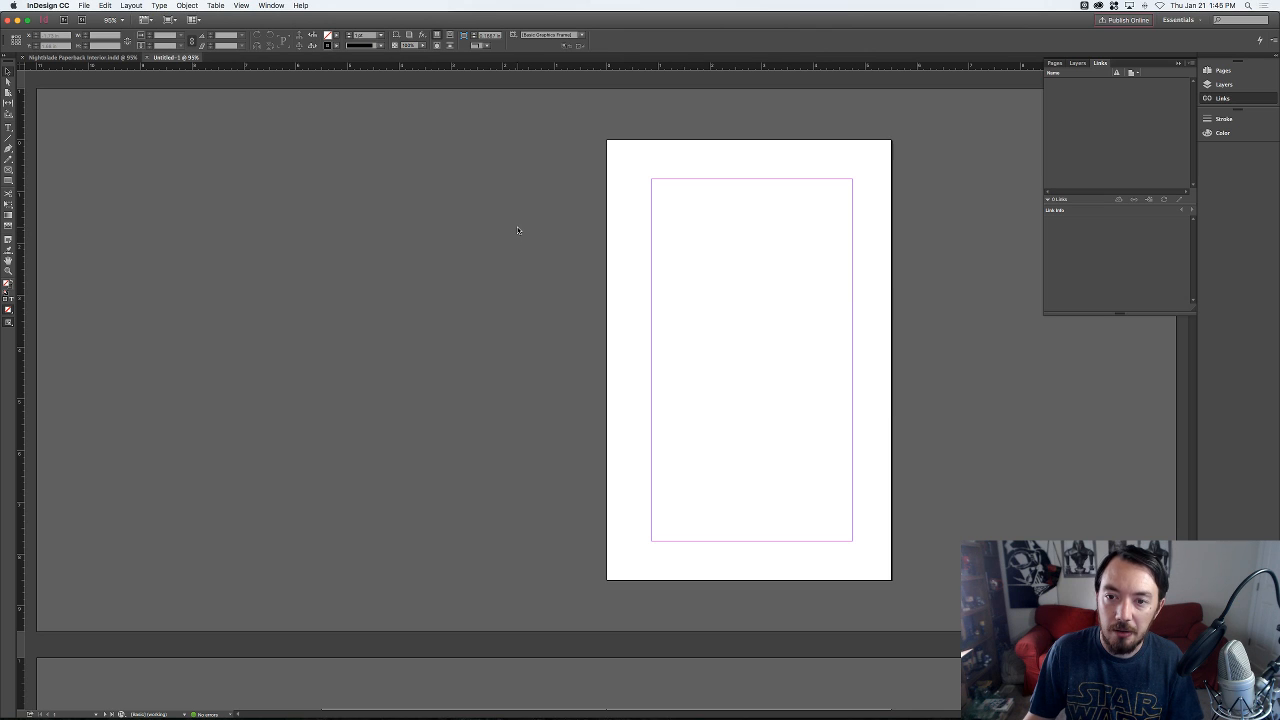
{"action": "key", "text": "alt+Page_Down"}
{"action": "key", "text": "alt+Page_Down"}
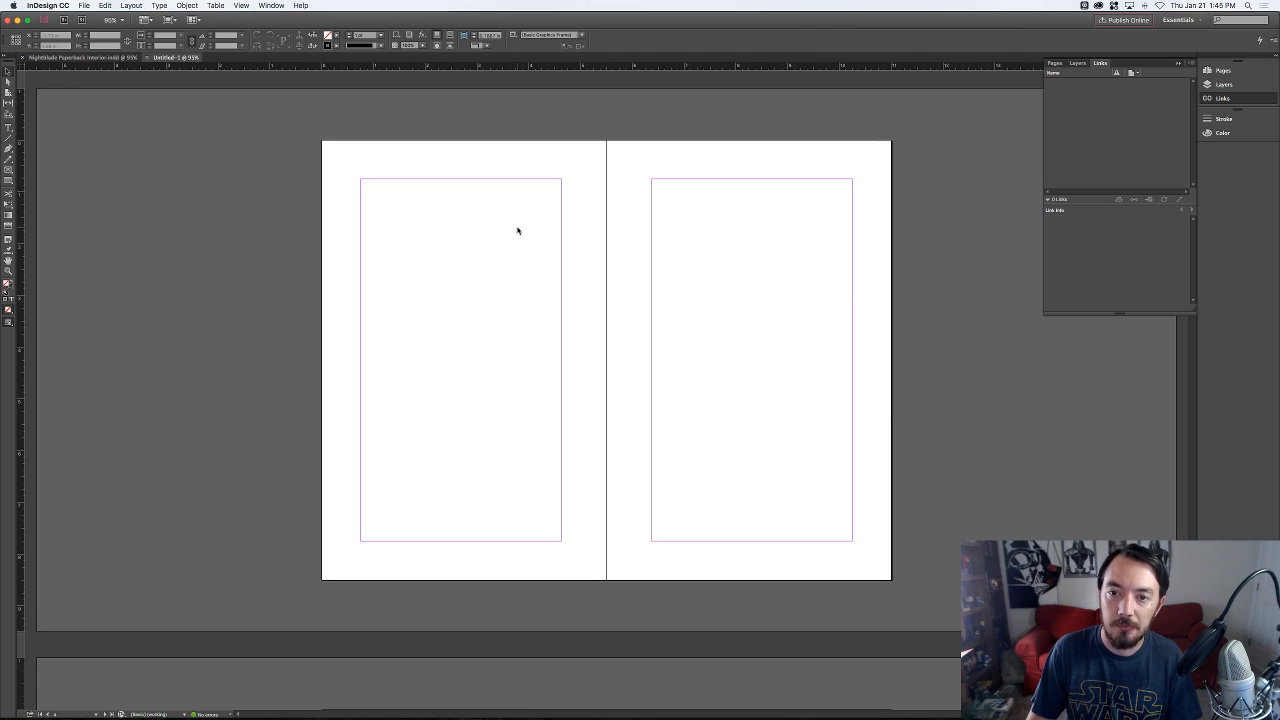
{"action": "key", "text": "alt+Page_Up"}
{"action": "key", "text": "alt+Page_Up"}
{"action": "key", "text": "alt+Page_Up"}
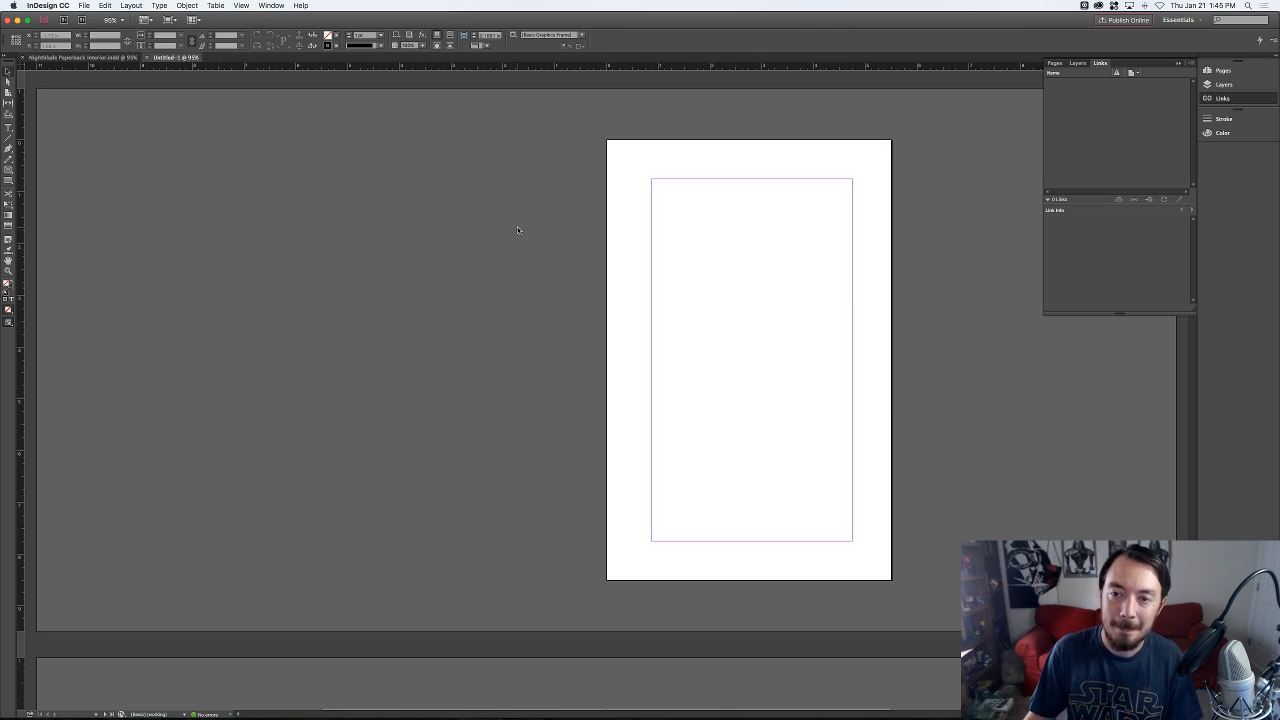
- Set the zoom to 90% and check how the first page and the following spread fit the view
{"action": "key", "text": "super+alt+5"}
{"action": "type", "text": "90"}
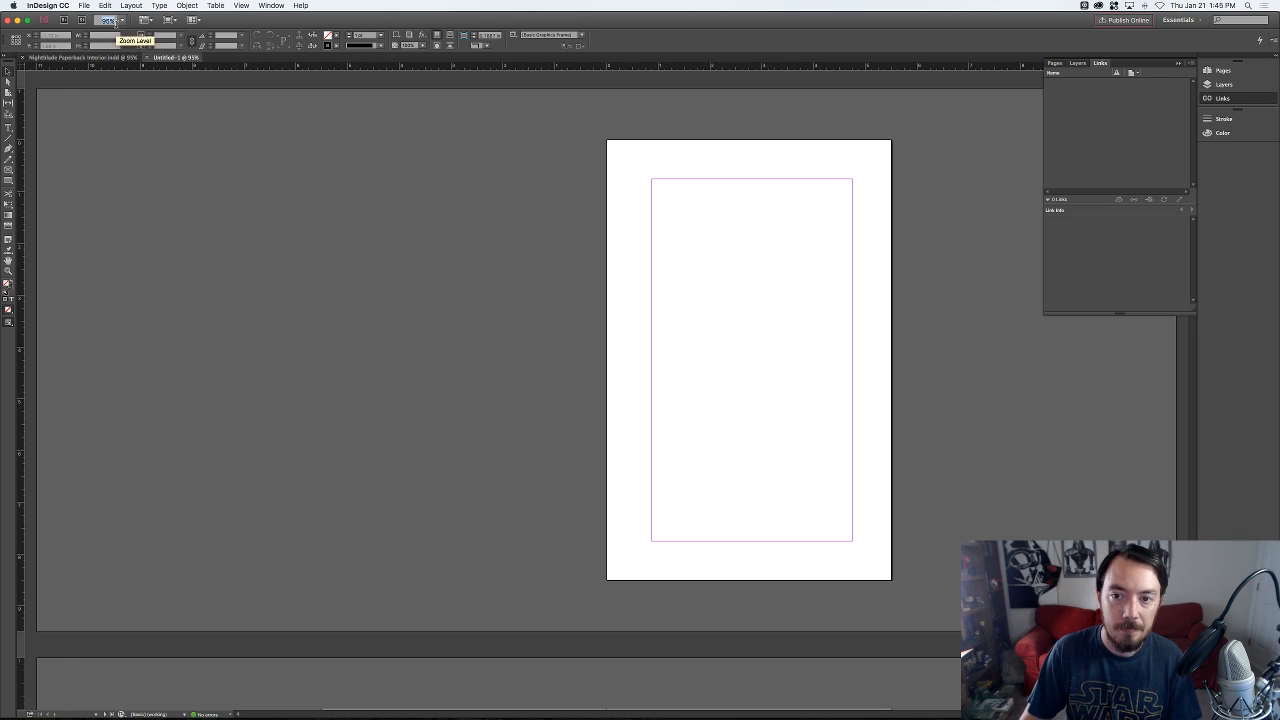
{"action": "key", "text": "Return"}
{"action": "key", "text": "alt+Page_Down"}
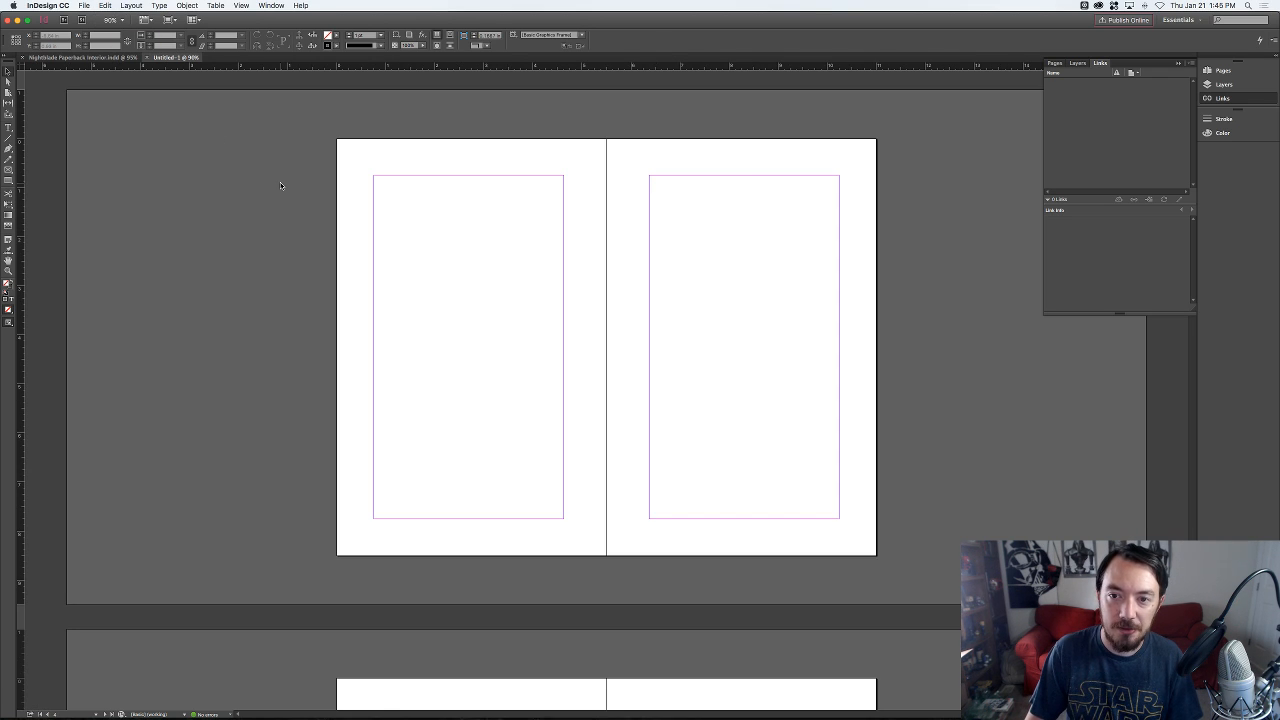
{"action": "key", "text": "alt+Page_Up"}
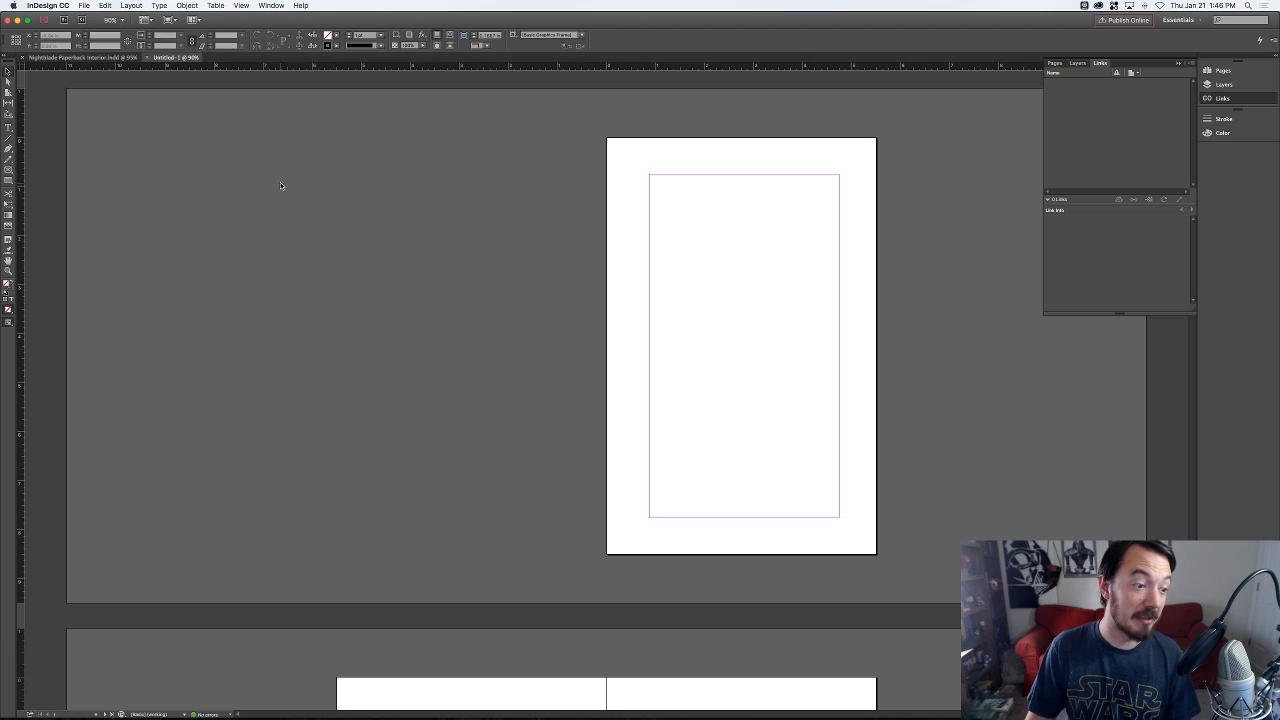
- Show the page thumbnails, narrow their panel and enlarge its master pages area
{"action": "left_click", "coordinate": [1055, 64]}
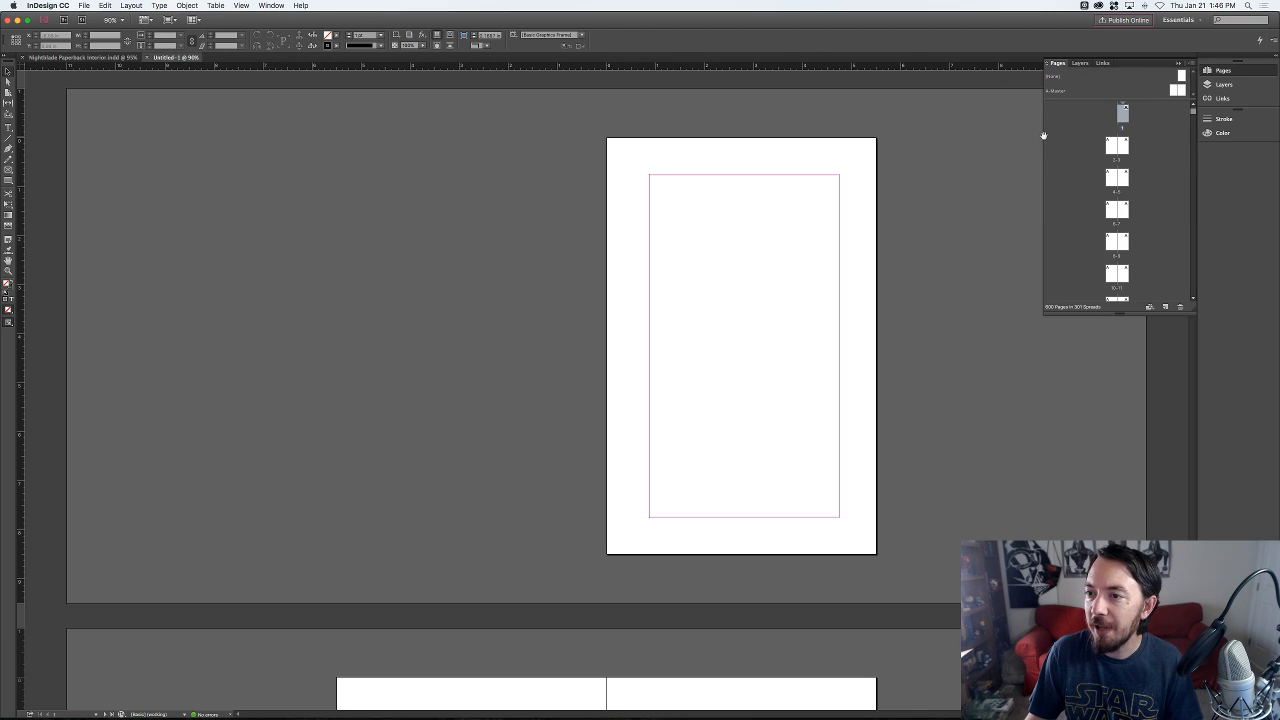
{"action": "scroll", "coordinate": [1069, 134], "scroll_direction": "down", "scroll_amount": 1}
{"action": "scroll", "coordinate": [1082, 150], "scroll_direction": "up", "scroll_amount": 1}
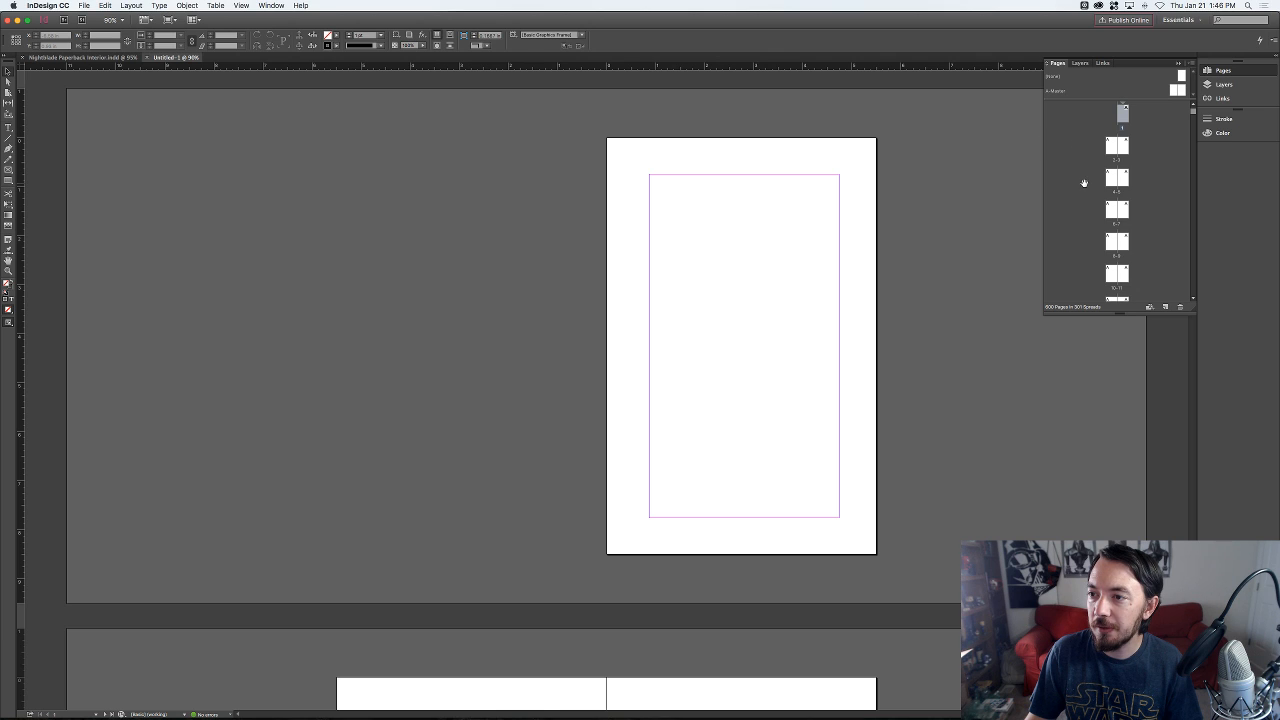
{"action": "left_click_drag", "start_coordinate": [1043, 163], "coordinate": [1090, 163]}
{"action": "mouse_move", "coordinate": [1130, 106]}
{"action": "left_mouse_down"}
{"action": "mouse_move", "coordinate": [1130, 155]}
{"action": "mouse_move", "coordinate": [1129, 129]}
{"action": "left_mouse_up"}
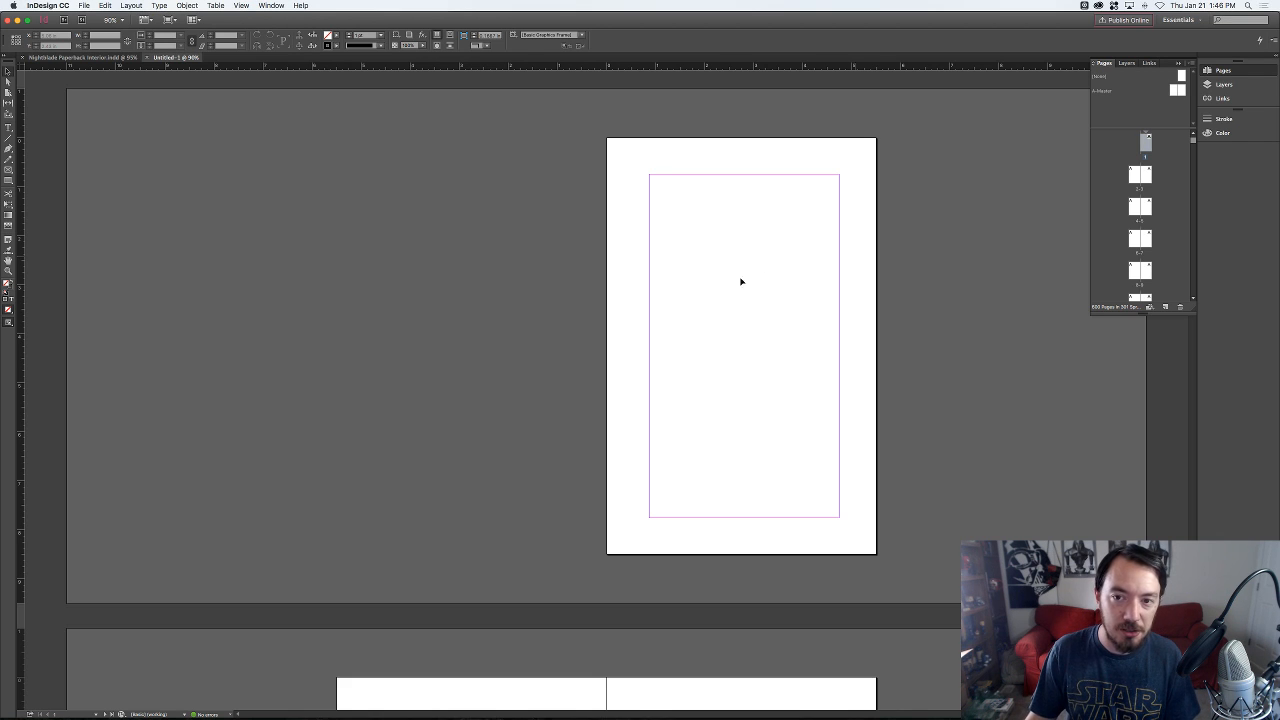
- Switch to the Nightblade Paperback Interior document and examine its title page, copyright page and dedication
{"action": "key", "text": "super+grave"}
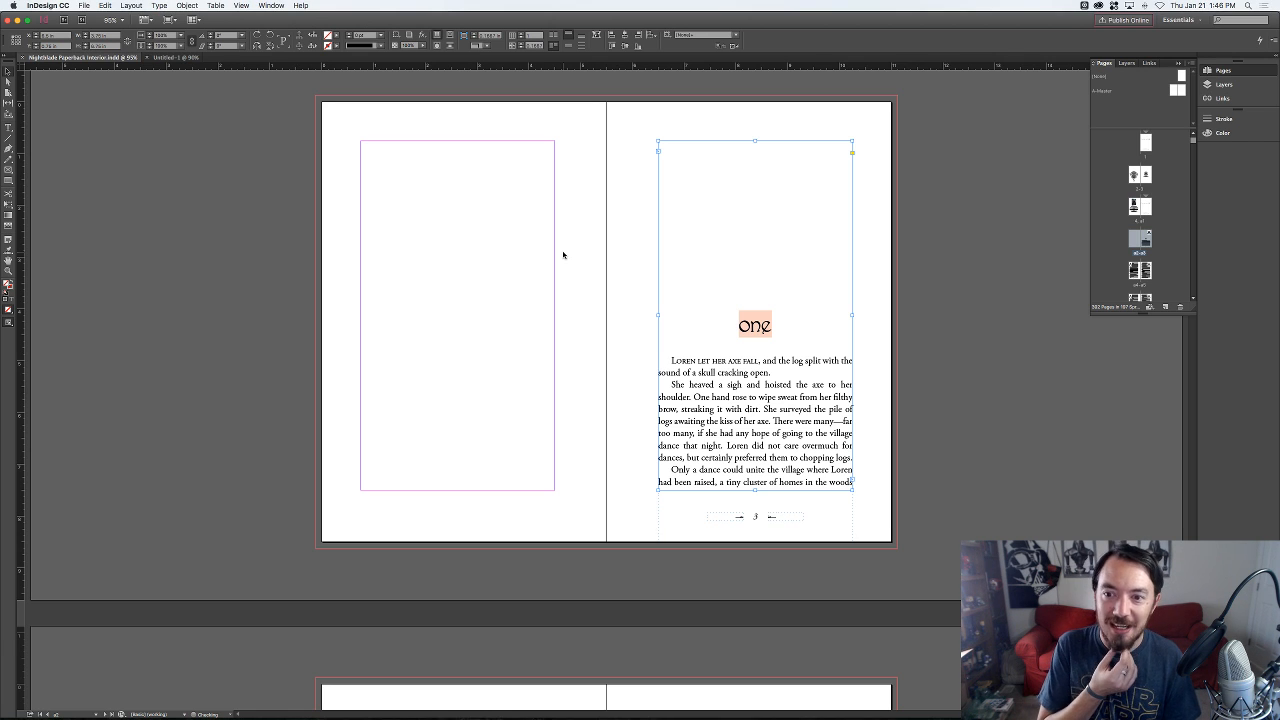
{"action": "left_click", "coordinate": [190, 334]}
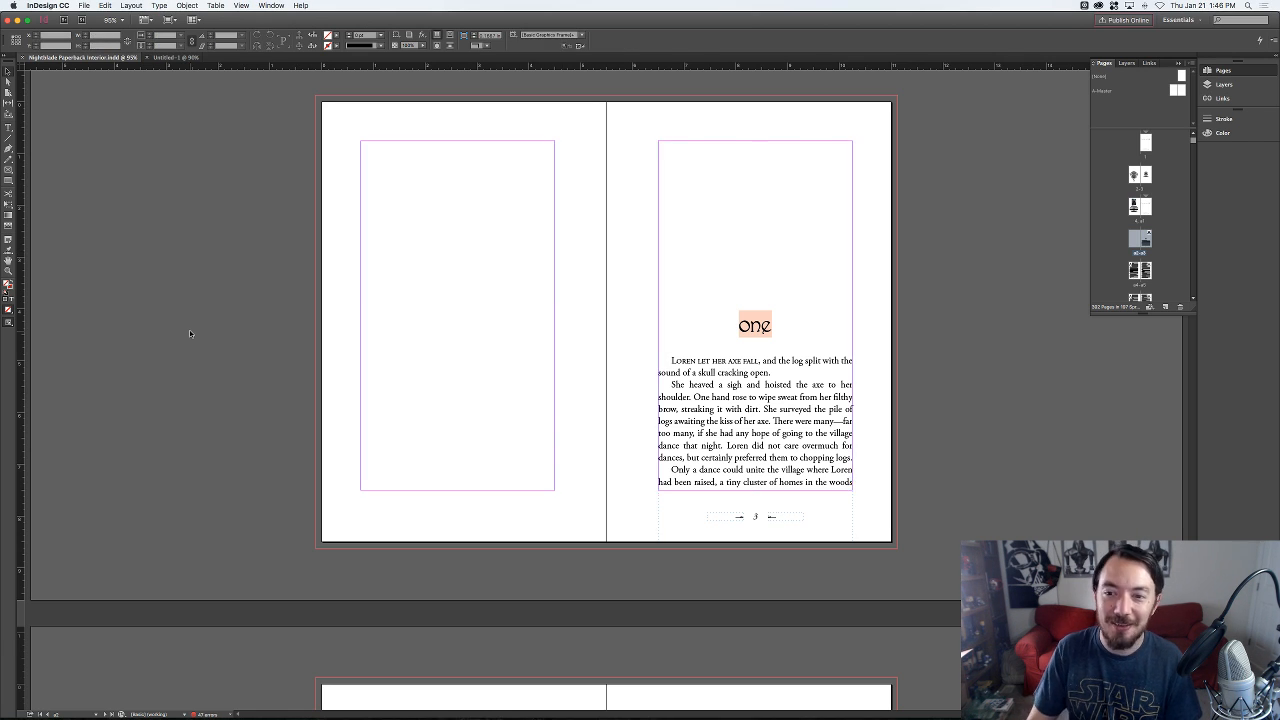
{"action": "key", "text": "alt+Page_Up"}
{"action": "key", "text": "alt+Page_Up"}
{"action": "key", "text": "alt+Page_Up"}
{"action": "key", "text": "alt+Page_Down"}
{"action": "key", "text": "alt+Page_Down"}
{"action": "key", "text": "alt+Page_Down"}
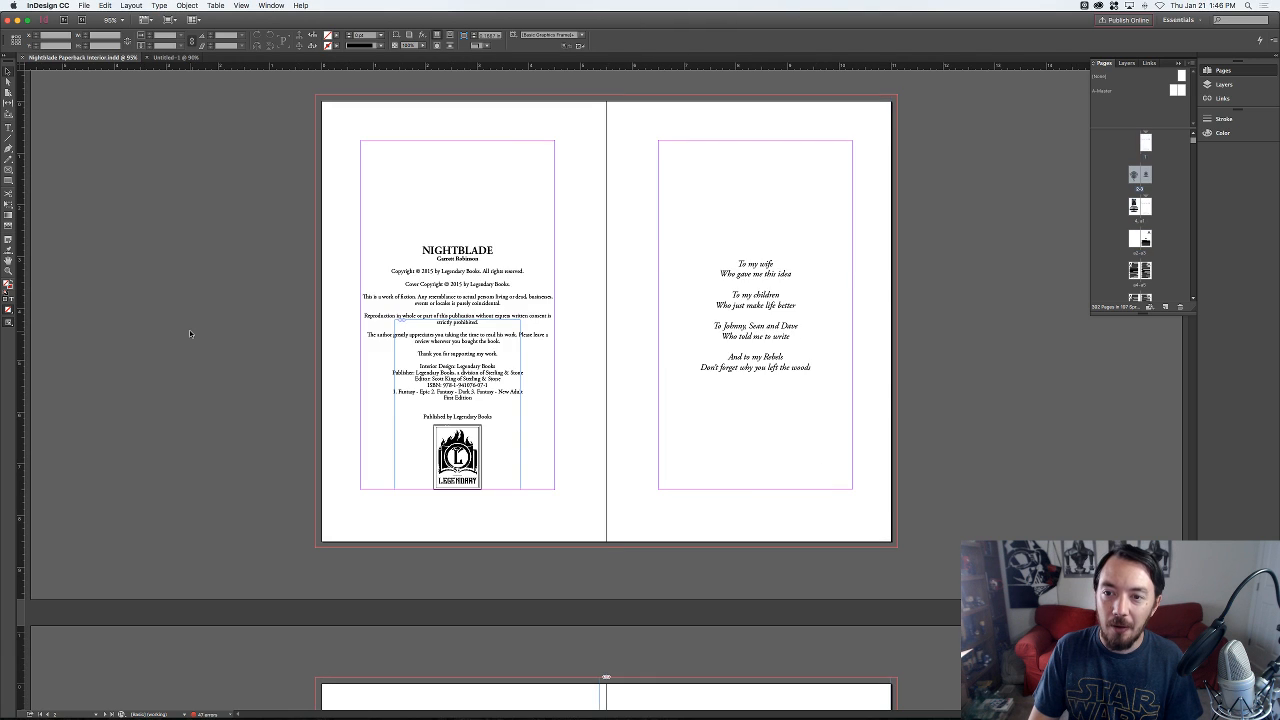
{"action": "key", "text": "alt+Page_Up"}
{"action": "key", "text": "alt+Page_Up"}
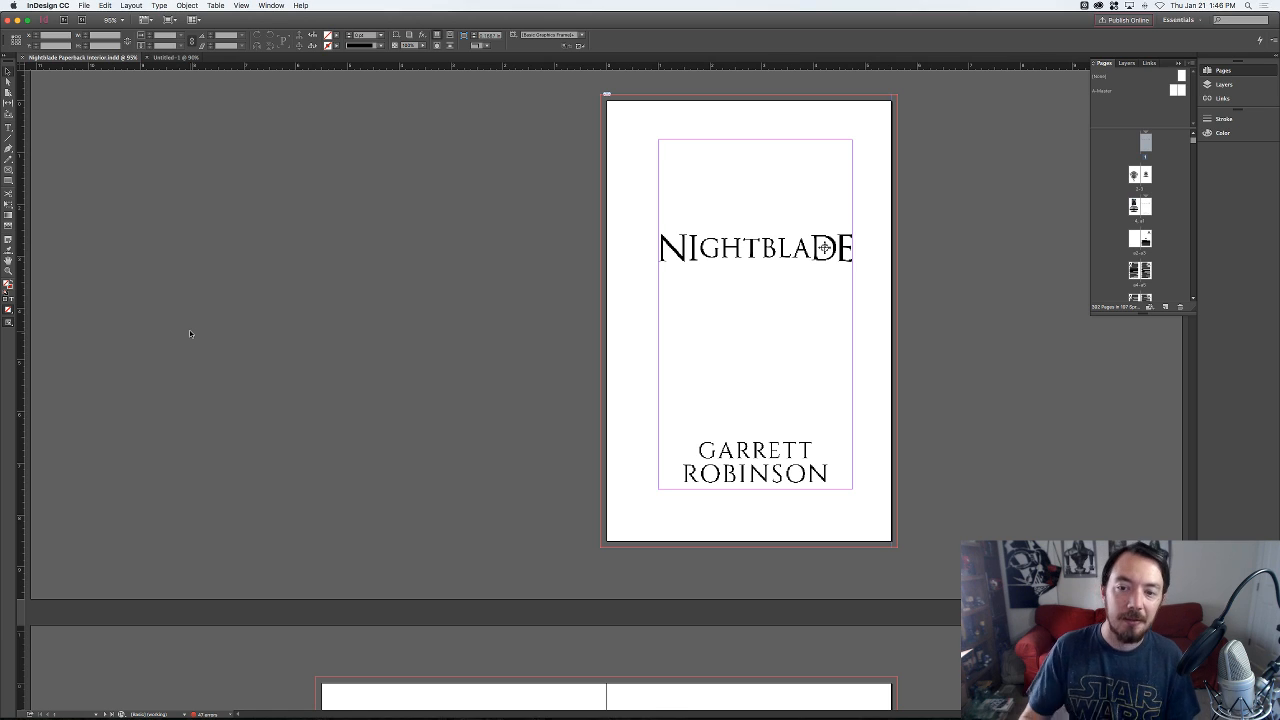
{"action": "key", "text": "alt+Page_Down"}
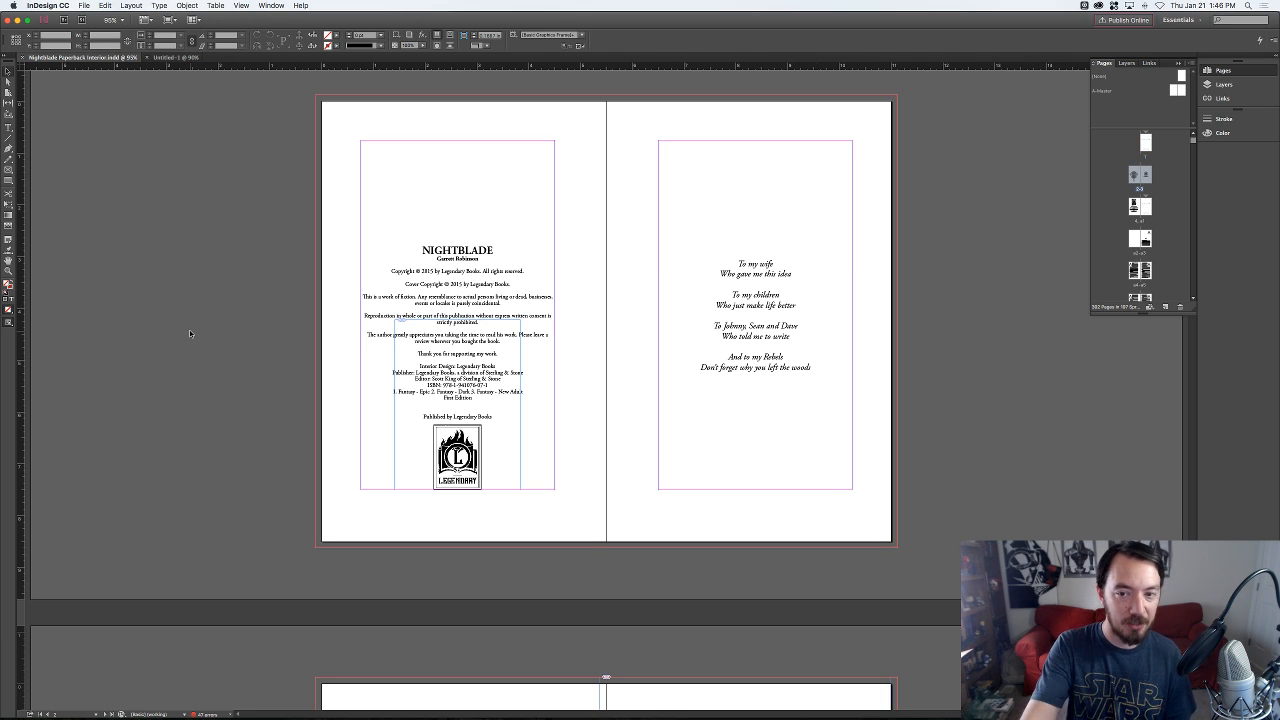
- Examine the Nightblade interior's front matter spreads, from the title page and copyright page through to the opening of chapter one
{"action": "key", "text": "alt+Page_Down"}
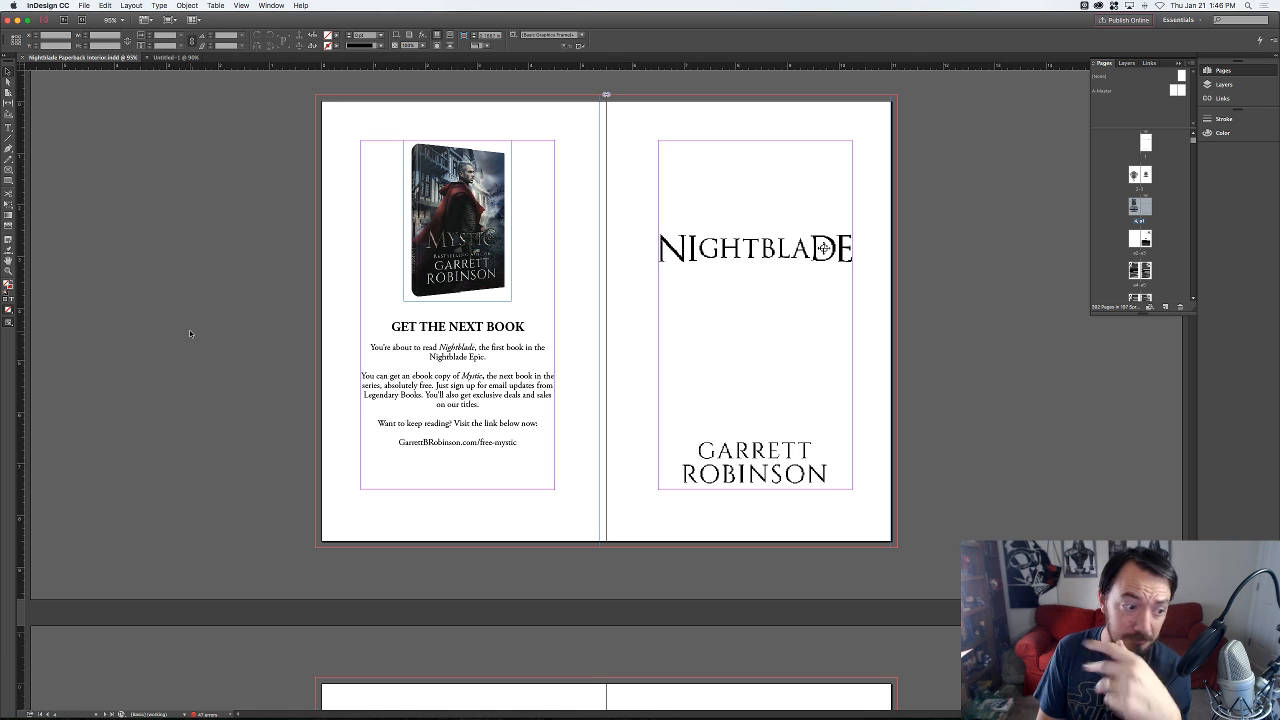
{"action": "key", "text": "alt+Page_Down"}
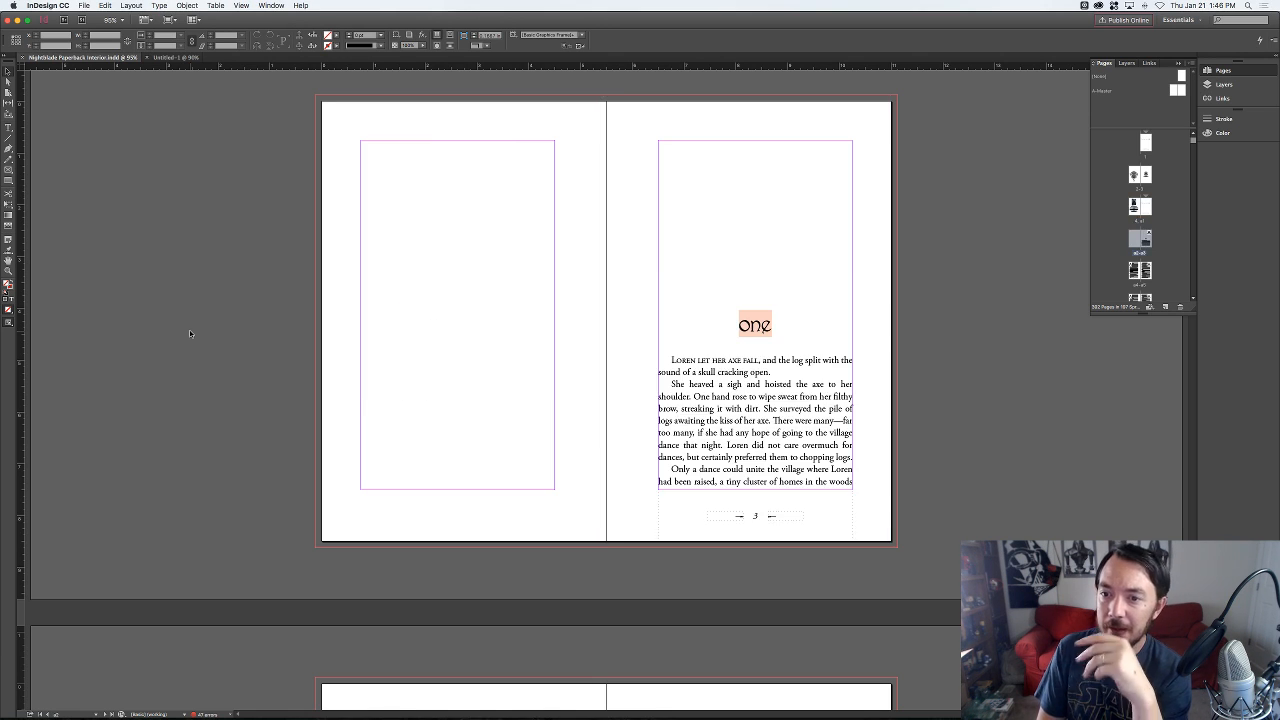
{"action": "key", "text": "alt+Page_Up"}
{"action": "key", "text": "alt+Page_Up"}
{"action": "key", "text": "alt+Page_Up"}
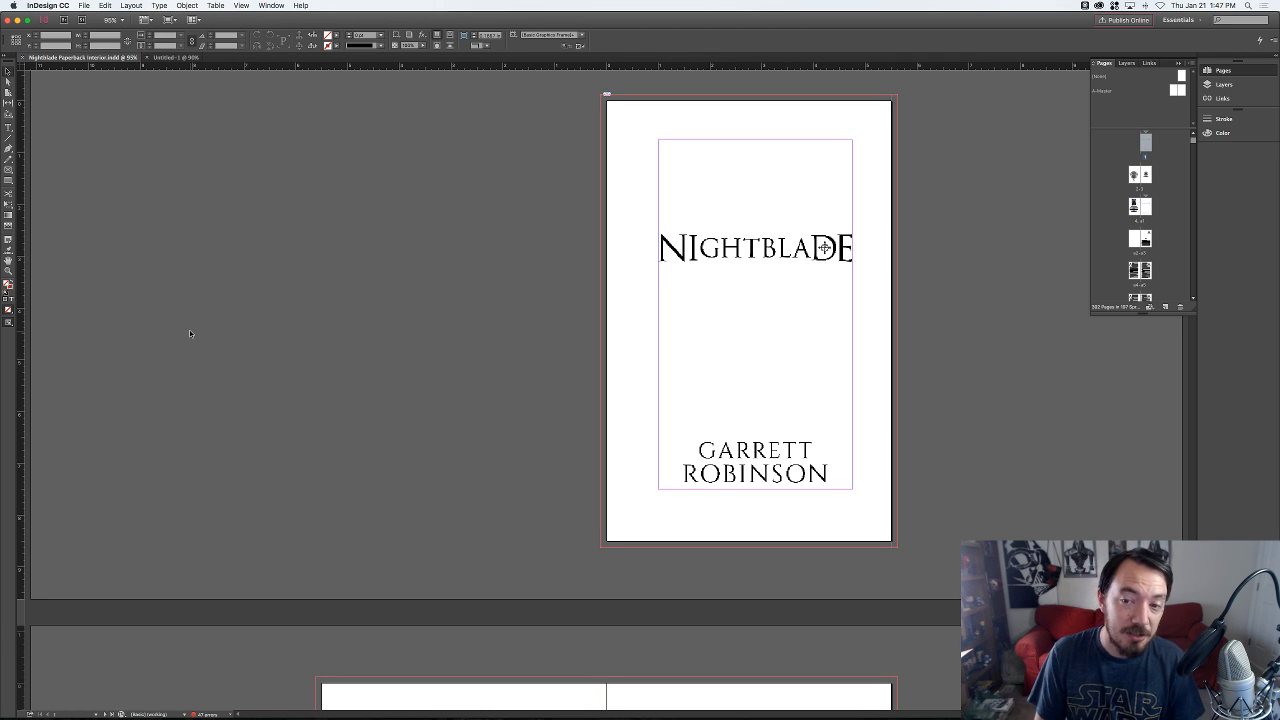
{"action": "key", "text": "alt+Page_Down"}
{"action": "key", "text": "alt+Page_Up"}
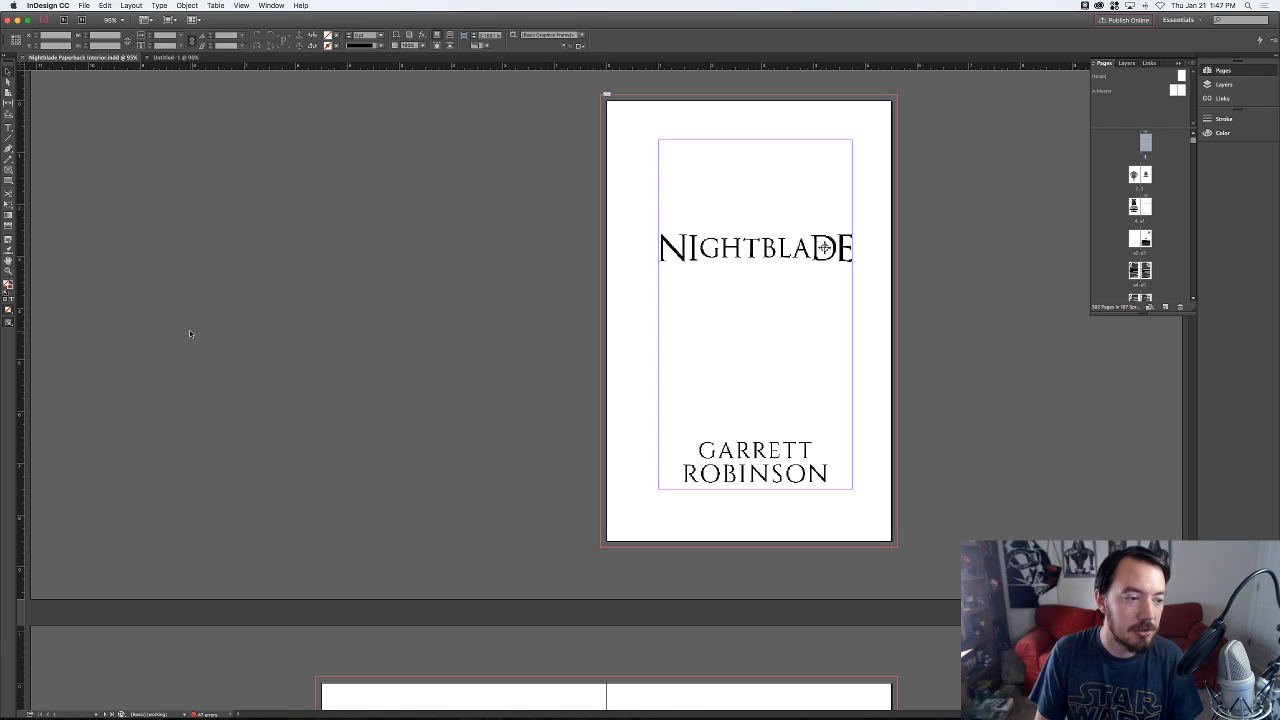
{"action": "key", "text": "alt+Page_Down"}
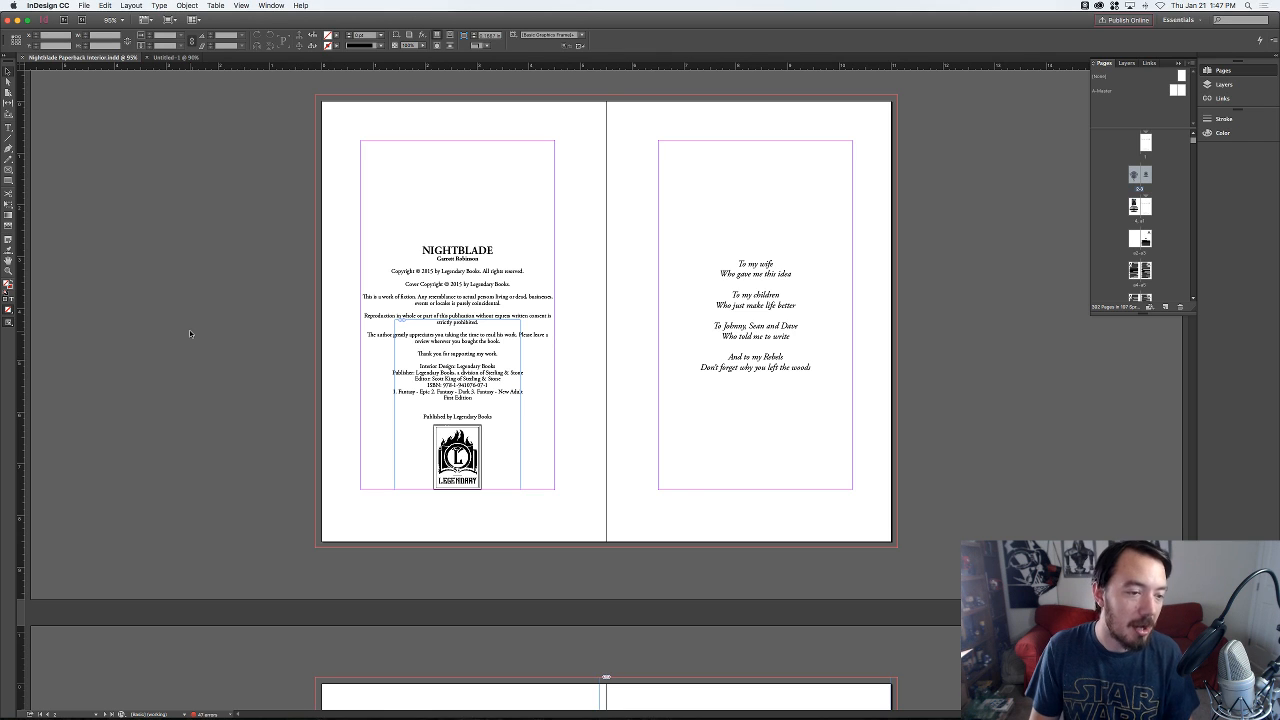
{"action": "key", "text": "alt+Page_Down"}
{"action": "key", "text": "alt+Page_Down"}
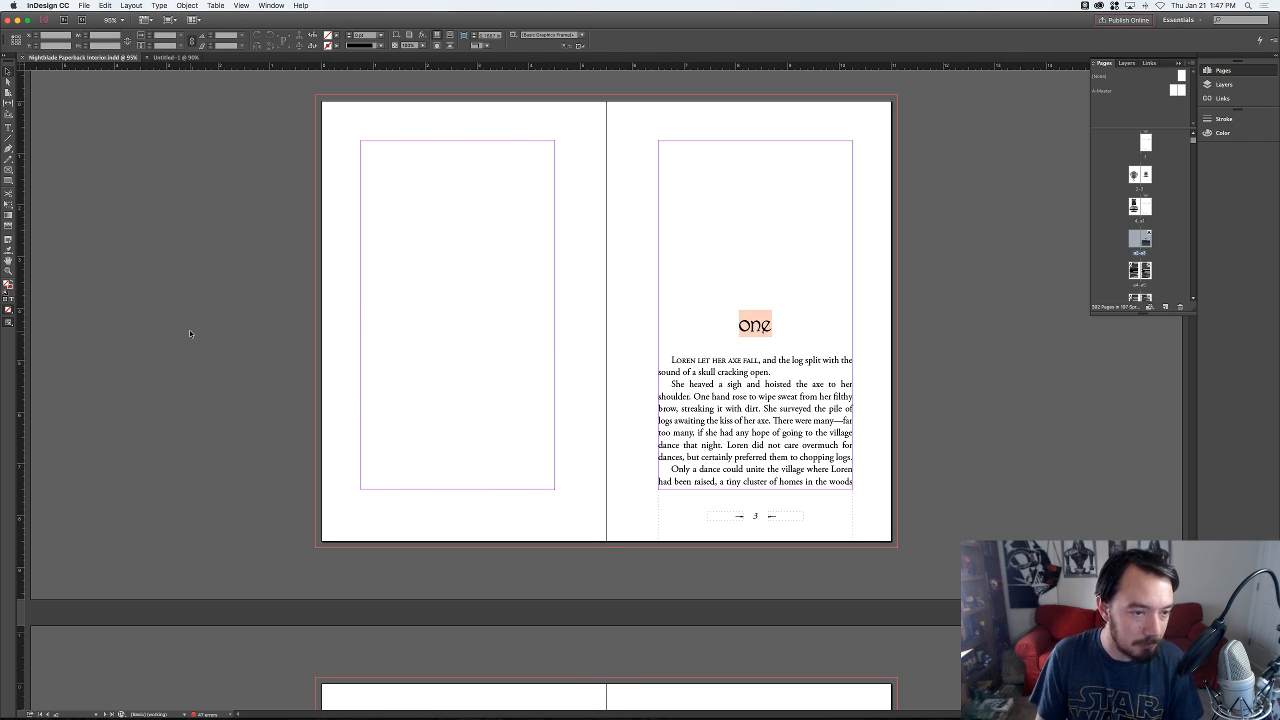
- Bring The Alchemist's Touch Paperback Interior.doc from Desktop > 00 WORKING BOOKS > ACADEMY JOURNALS > PRINT > INTERIOR FILES in Finder into the new InDesign document
{"action": "left_click", "coordinate": [172, 57]}
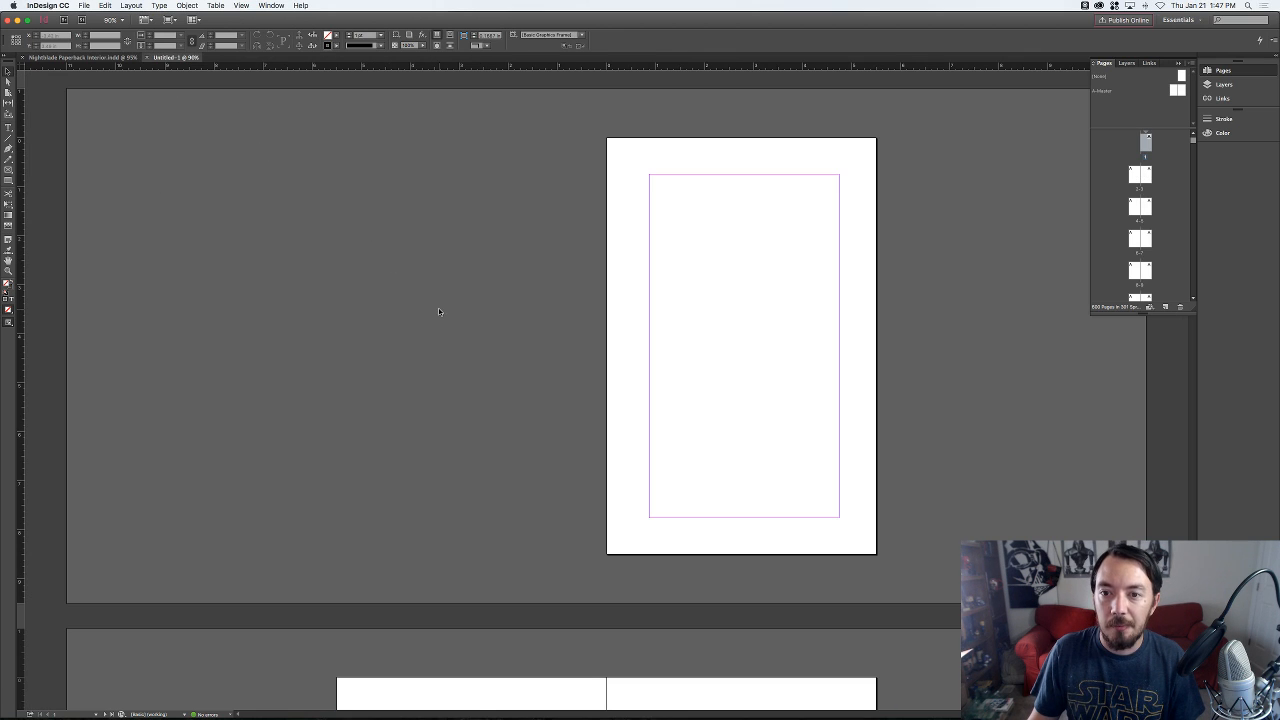
{"action": "key", "text": "super+Tab"}
{"action": "key", "text": "super+Tab"}
{"action": "key", "text": "super+Tab"}
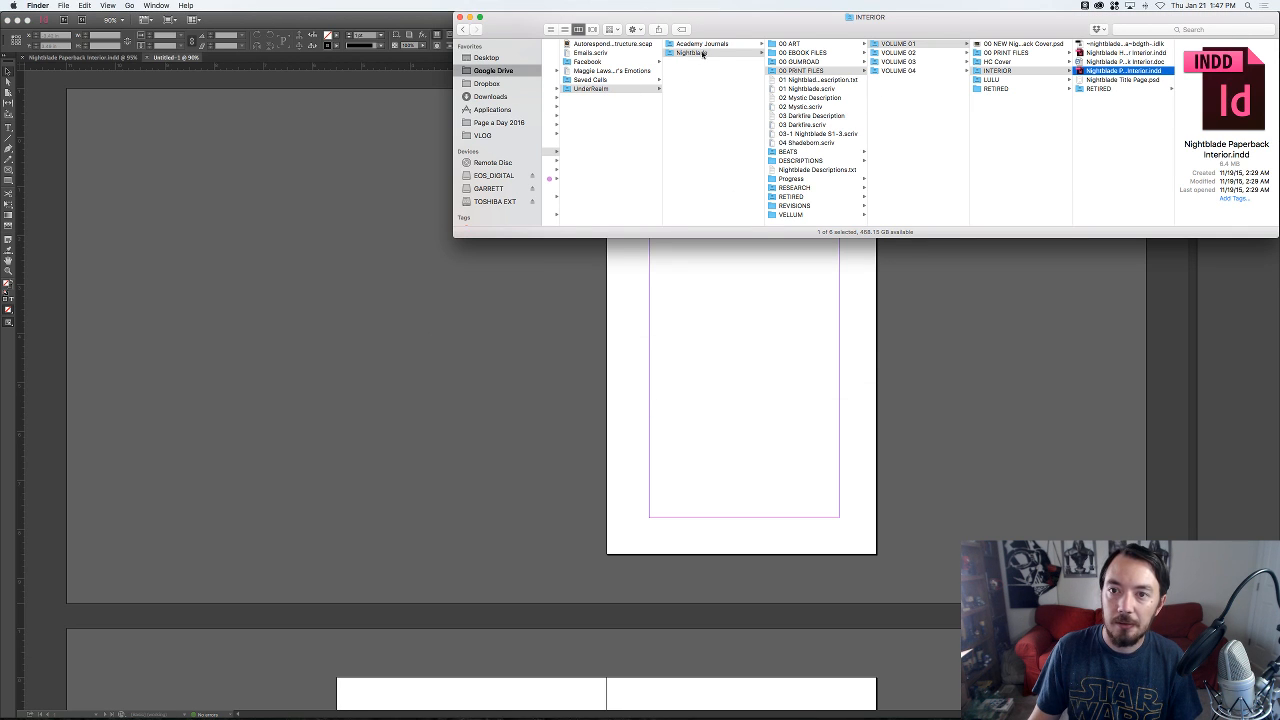
{"action": "left_click", "coordinate": [505, 58]}
{"action": "left_click", "coordinate": [590, 44]}
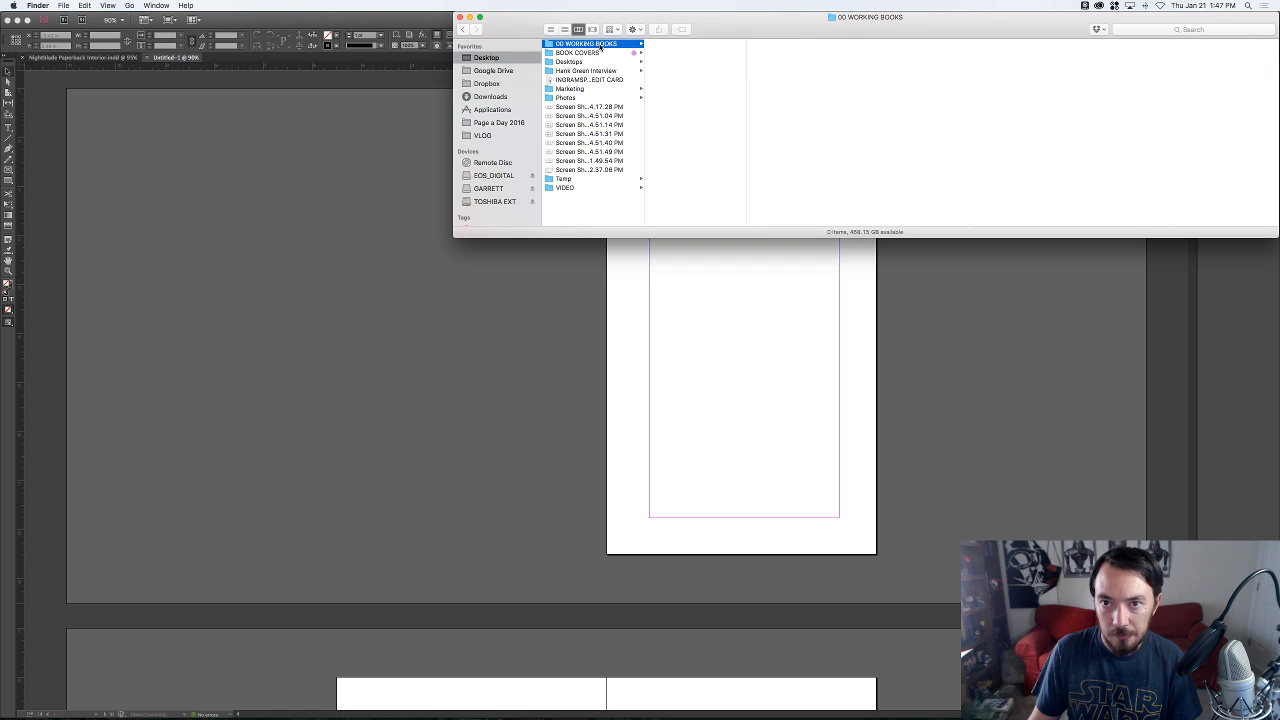
{"action": "left_click", "coordinate": [700, 44]}
{"action": "left_click", "coordinate": [778, 71]}
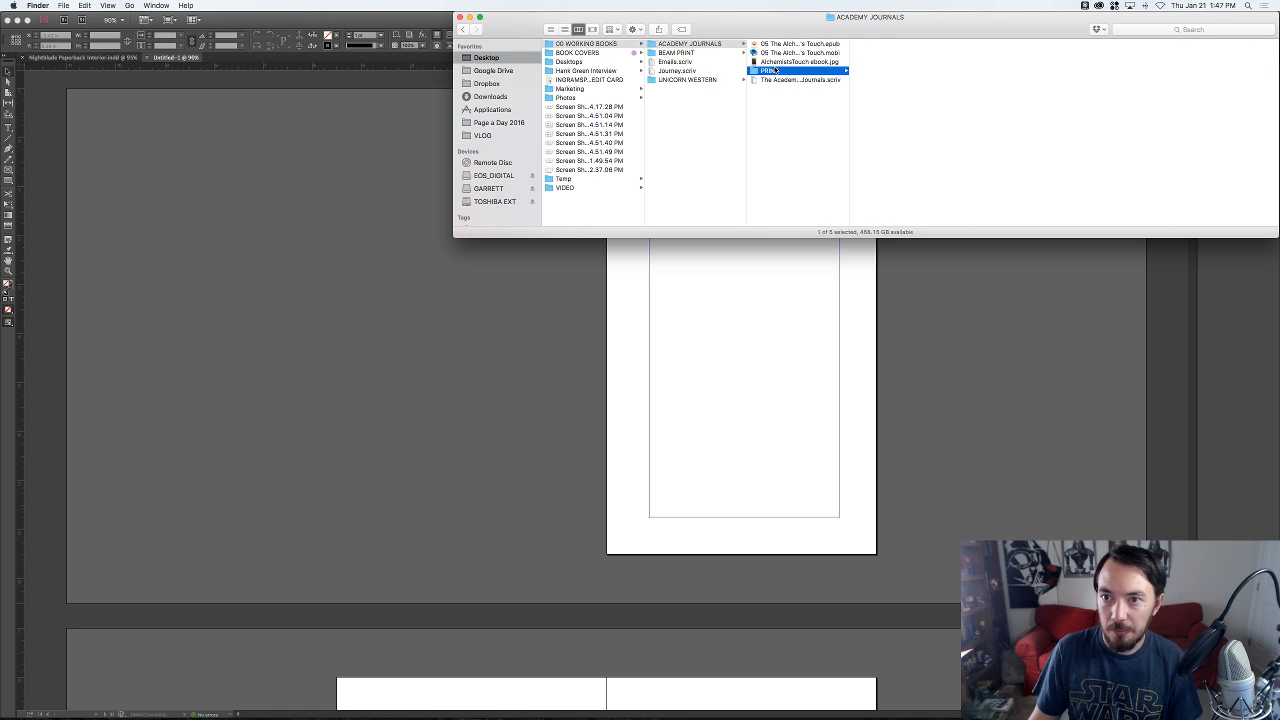
{"action": "left_click", "coordinate": [895, 44]}
{"action": "key", "text": "Right"}
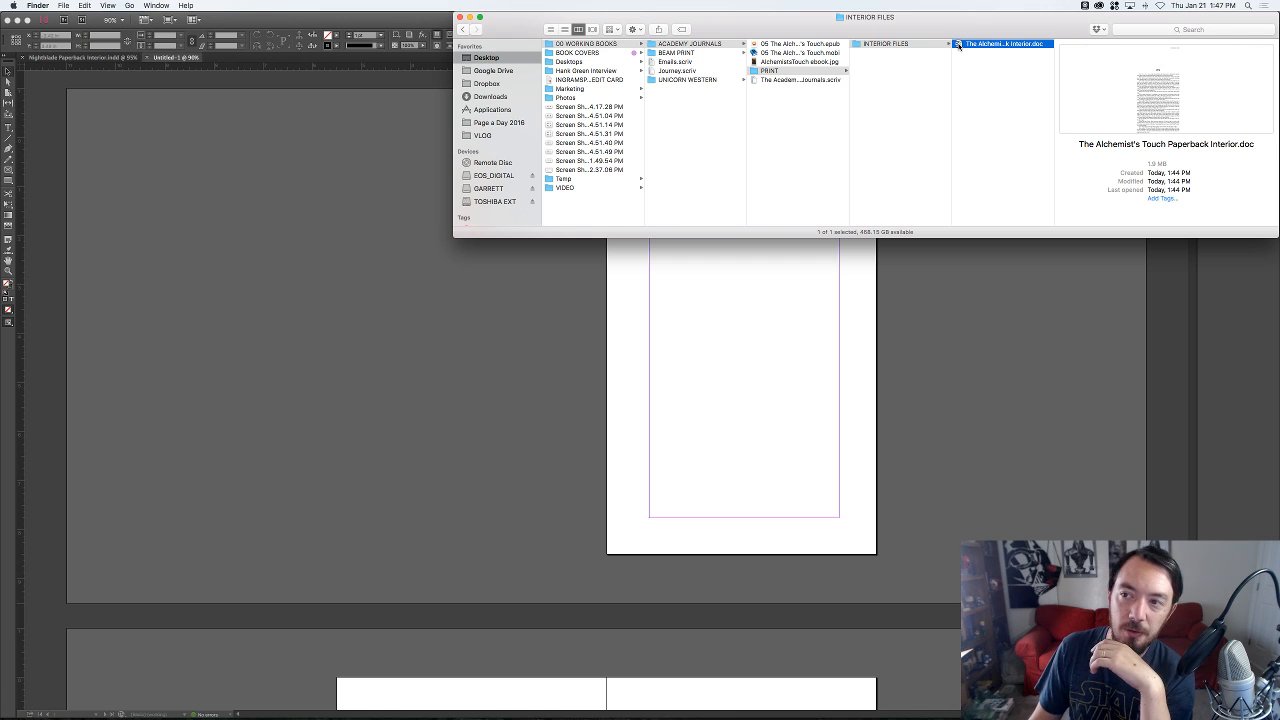
{"action": "left_click_drag", "start_coordinate": [958, 45], "coordinate": [351, 271]}
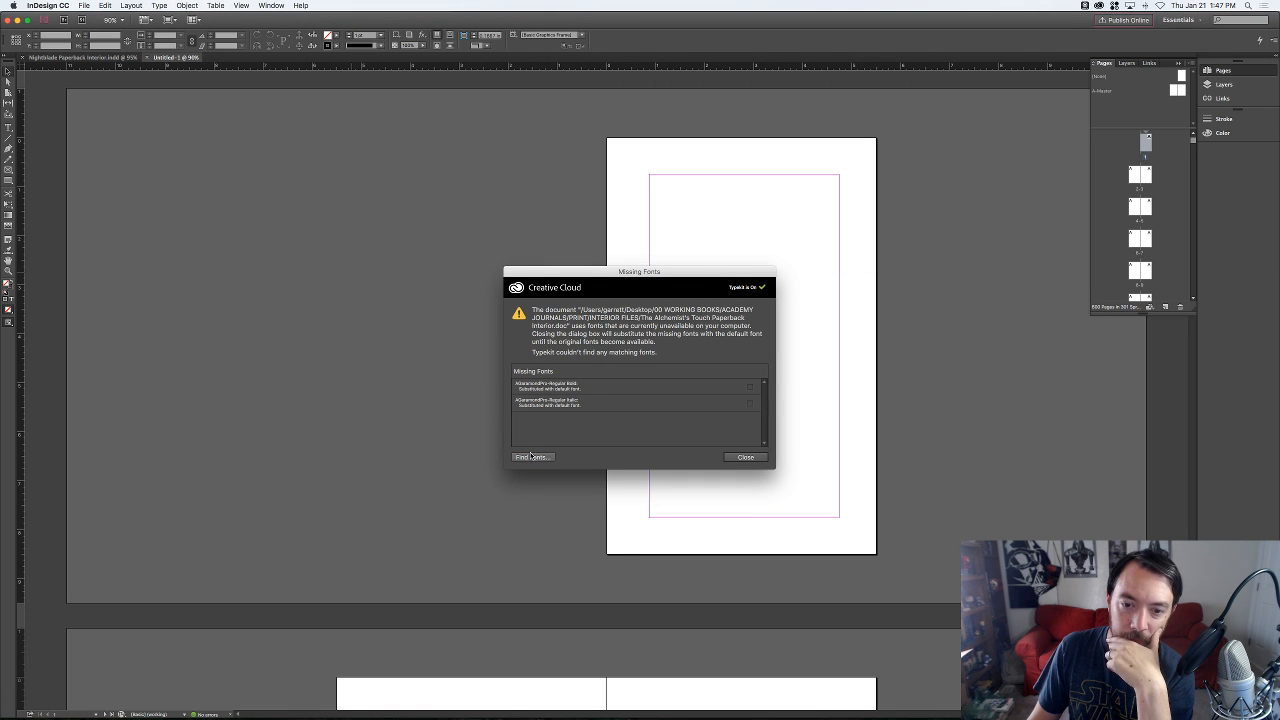
- Replace every use of the missing AGaramondPro-Regular Bold font with Adobe Garamond Pro Bold
{"action": "left_click", "coordinate": [531, 457]}
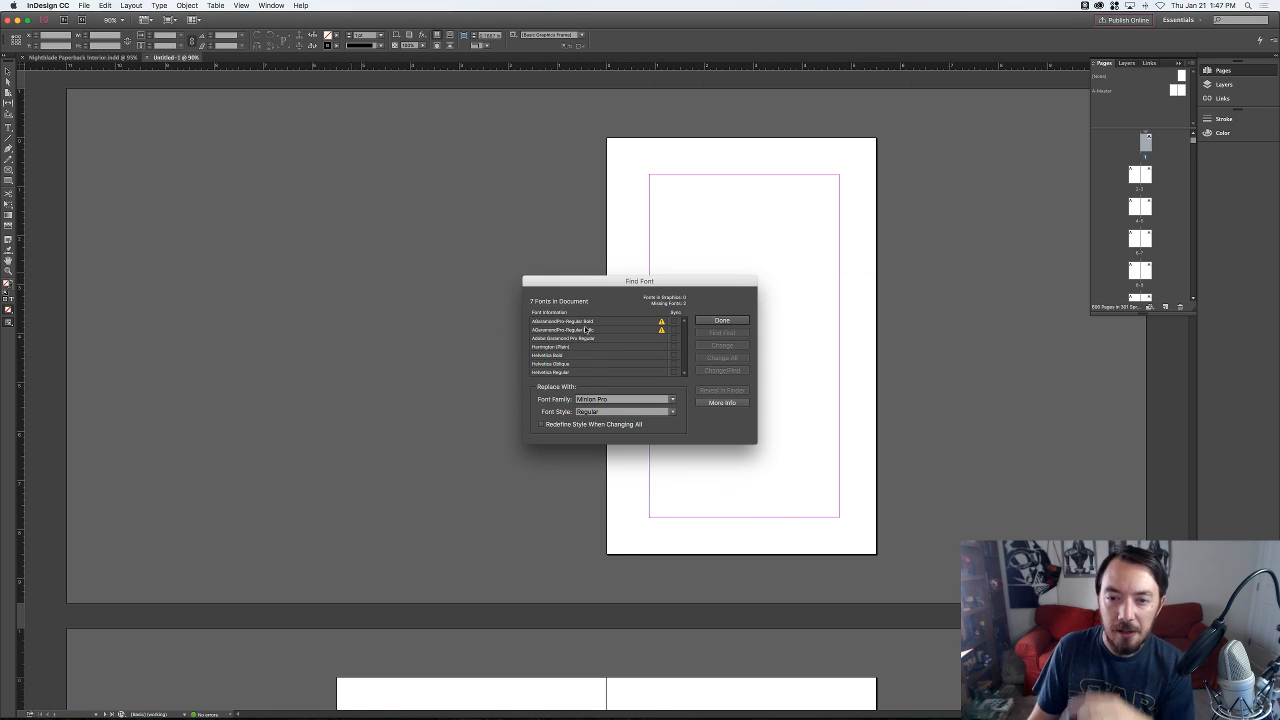
{"action": "left_click", "coordinate": [581, 322]}
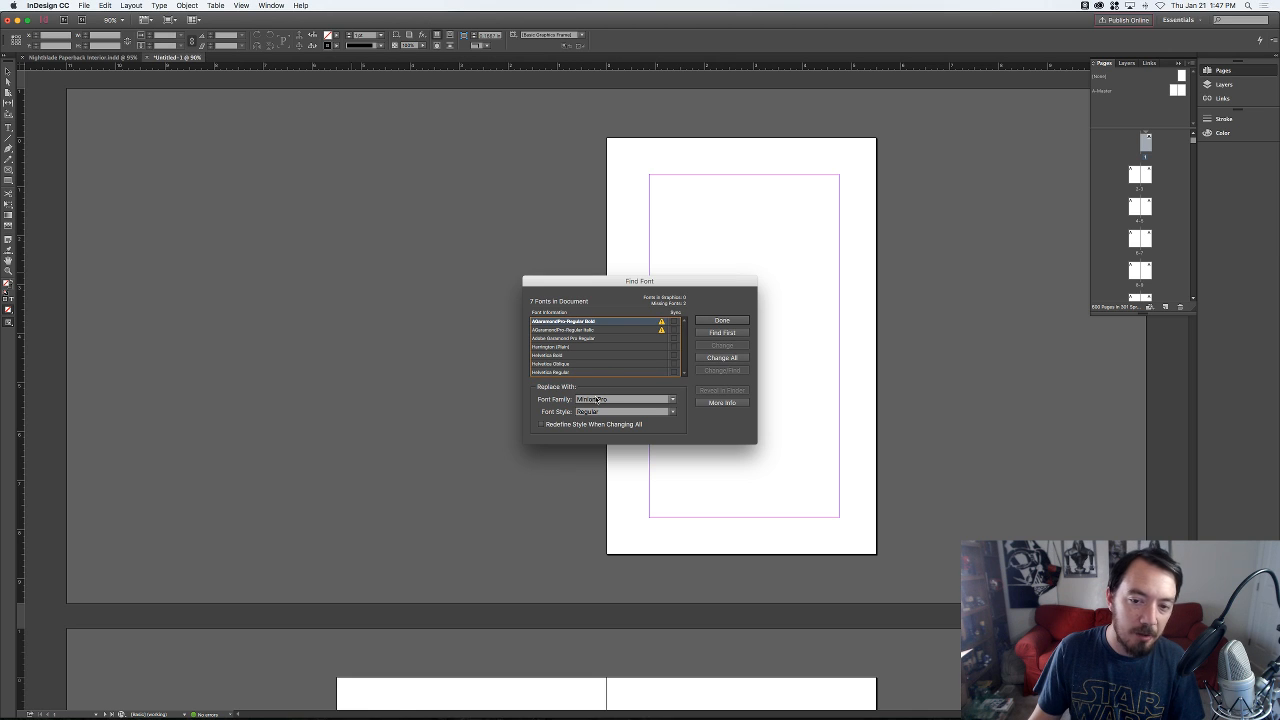
{"action": "left_click", "coordinate": [610, 399]}
{"action": "type", "text": "Adobe Garamond Pro"}
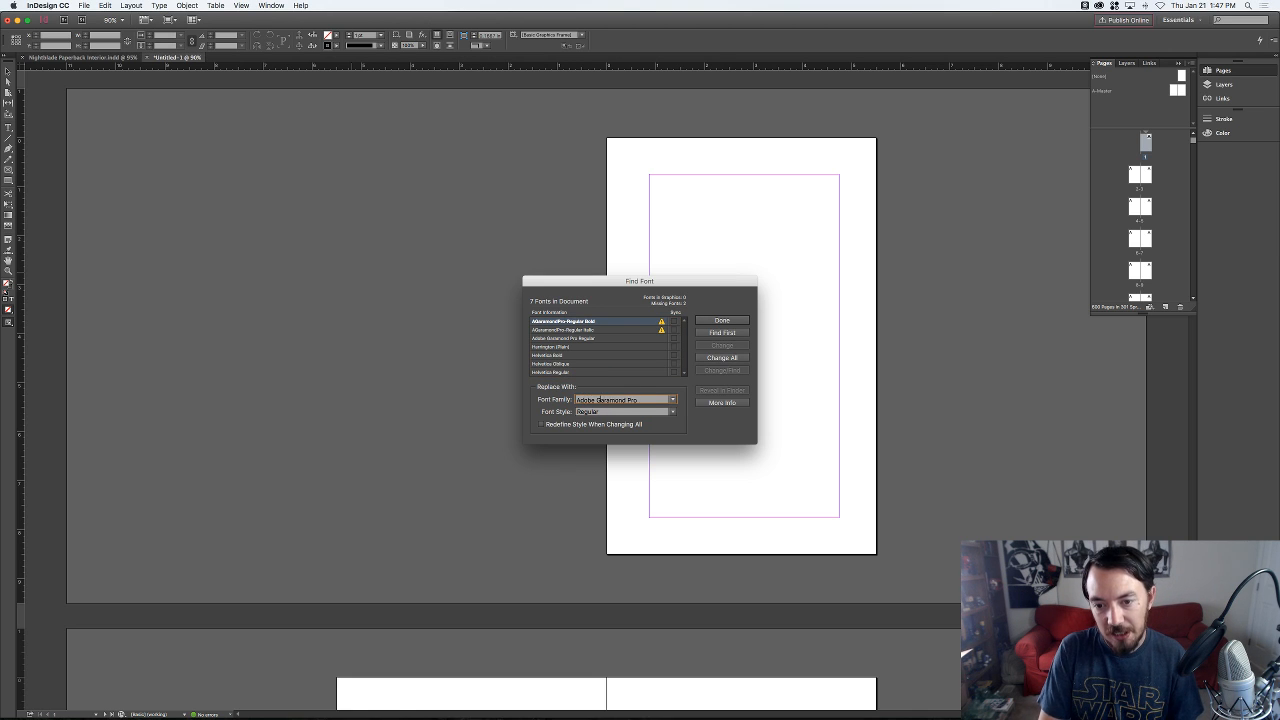
{"action": "key", "text": "Tab"}
{"action": "type", "text": "Bold"}
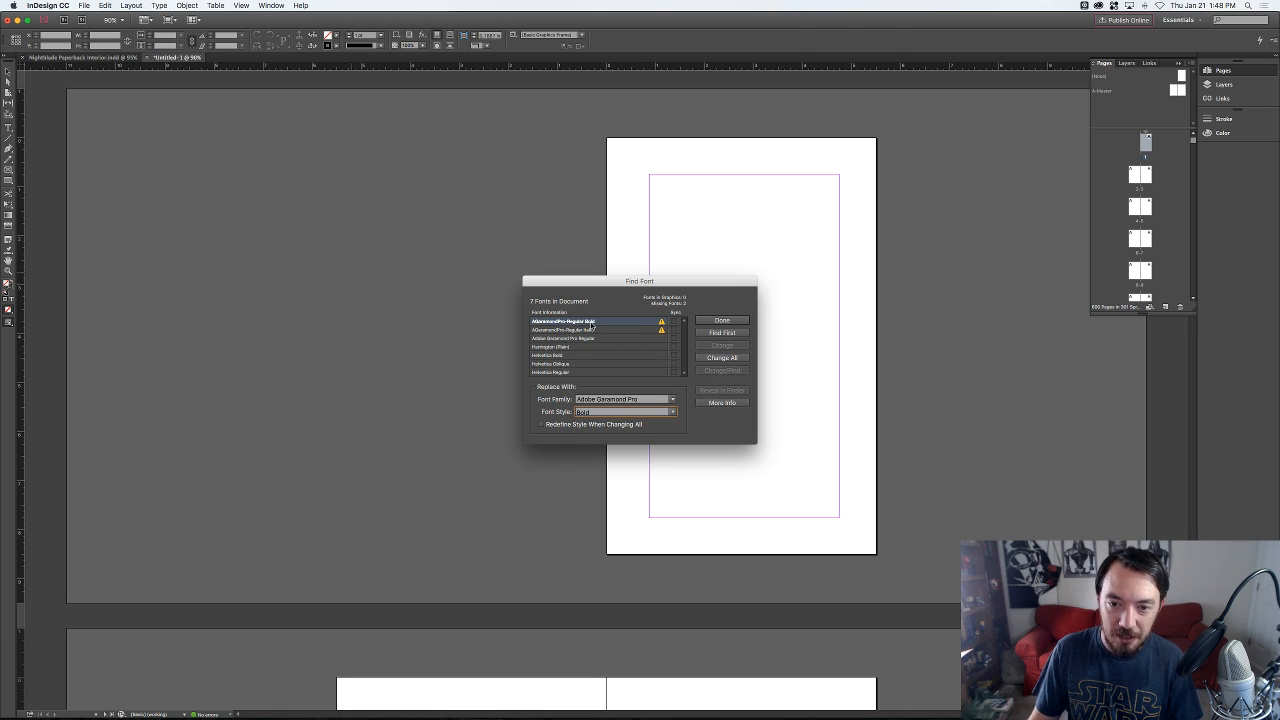
{"action": "left_click", "coordinate": [716, 357]}
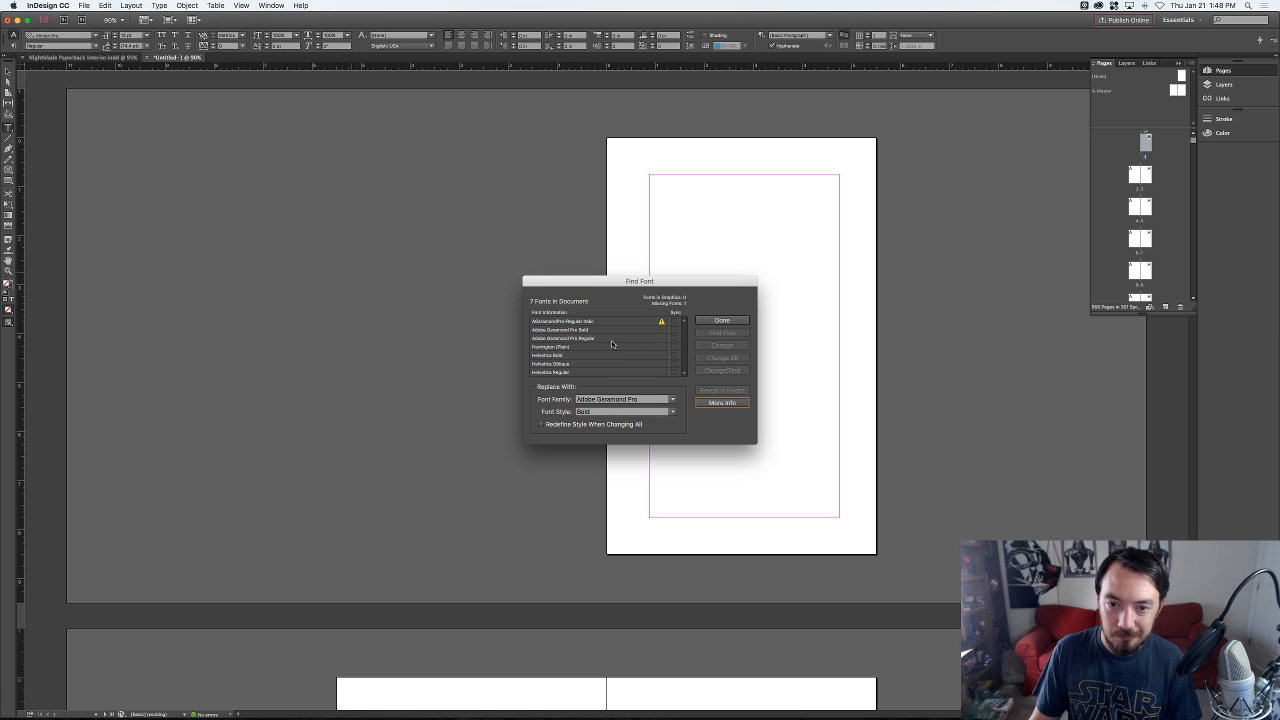
- Replace every use of the missing AGaramondPro-Regular Italic font with Adobe Garamond Pro Italic
{"action": "left_click", "coordinate": [598, 410]}
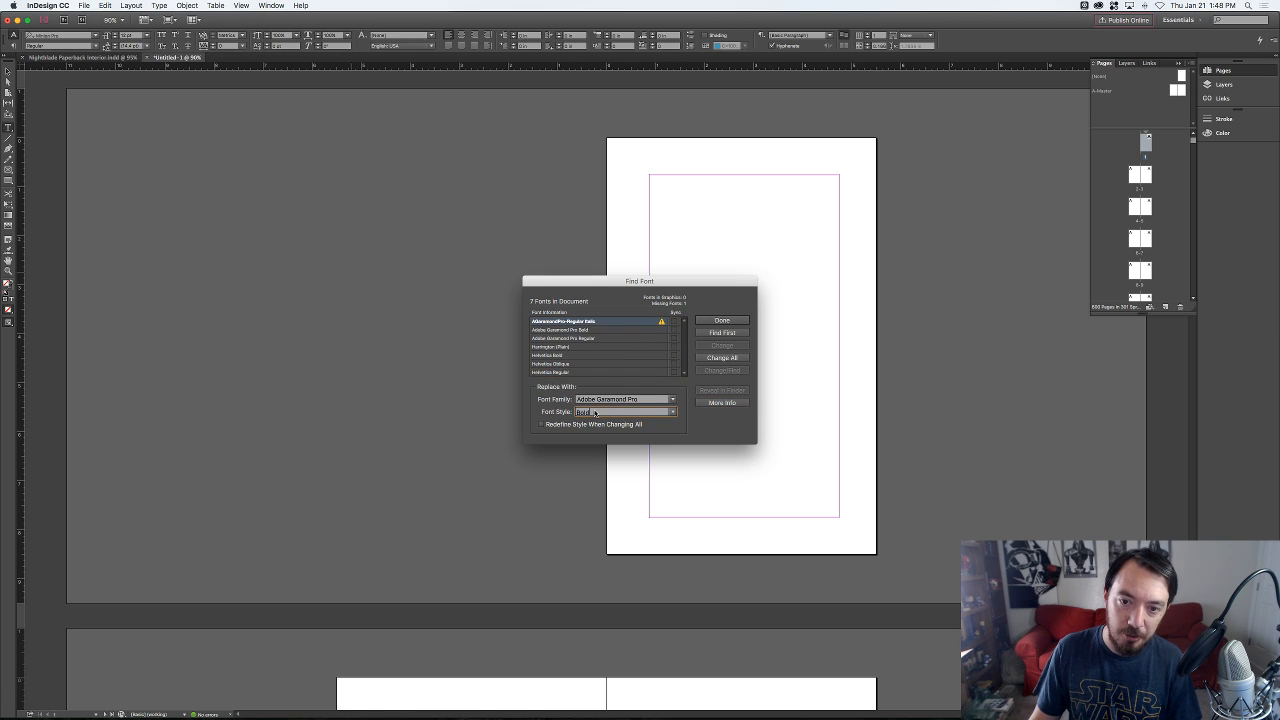
{"action": "double_click", "coordinate": [594, 410]}
{"action": "type", "text": "Italic"}
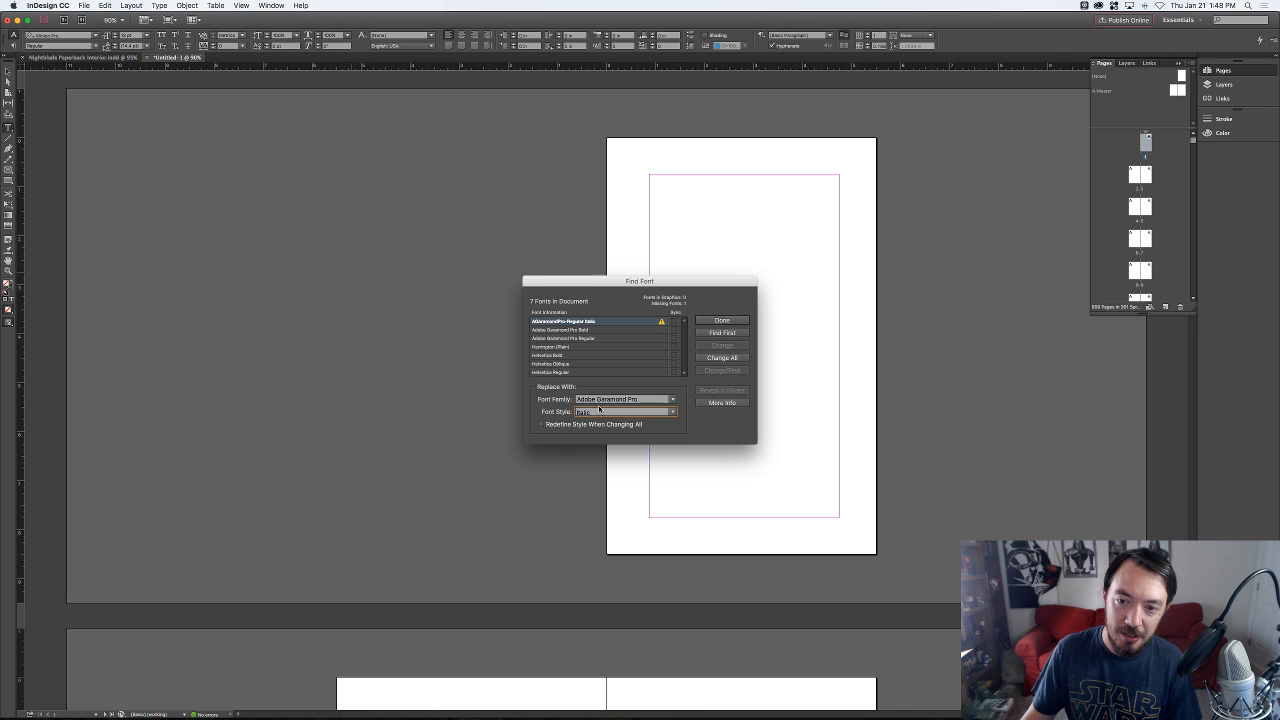
{"action": "left_click", "coordinate": [722, 357]}
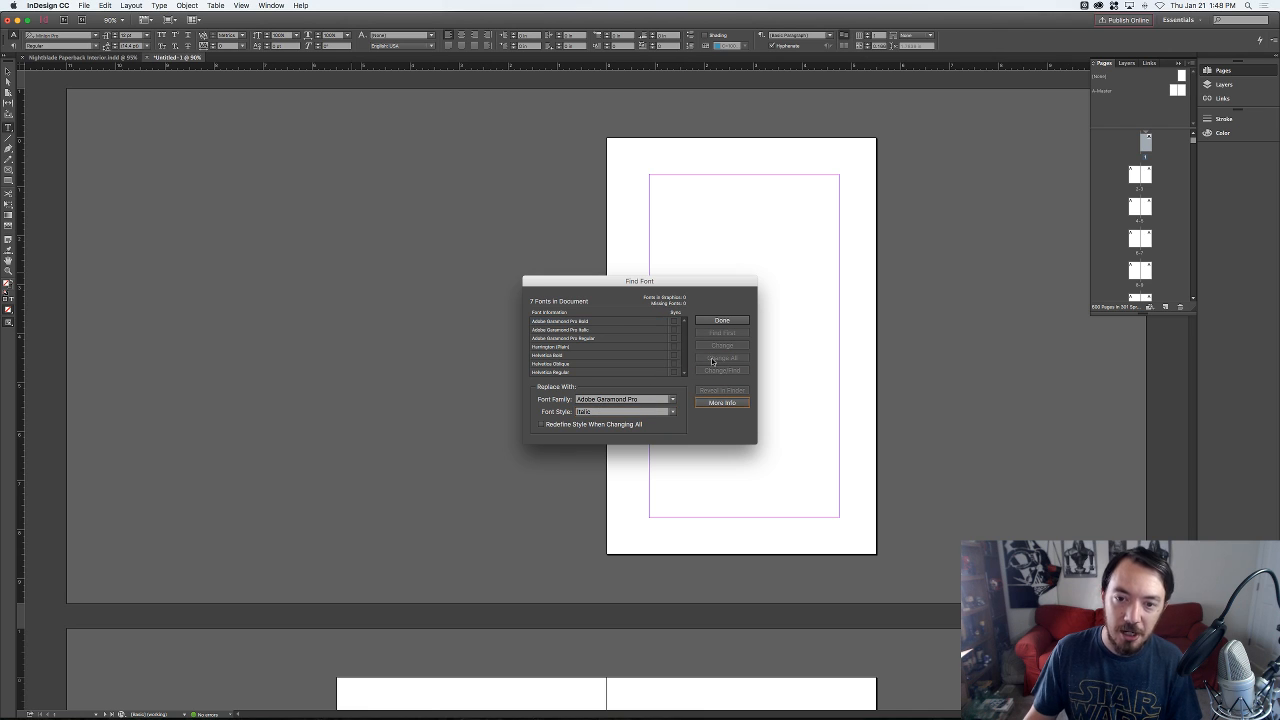
- Replace every use of Helvetica Bold with Adobe Garamond Pro Bold
{"action": "left_click", "coordinate": [590, 345]}
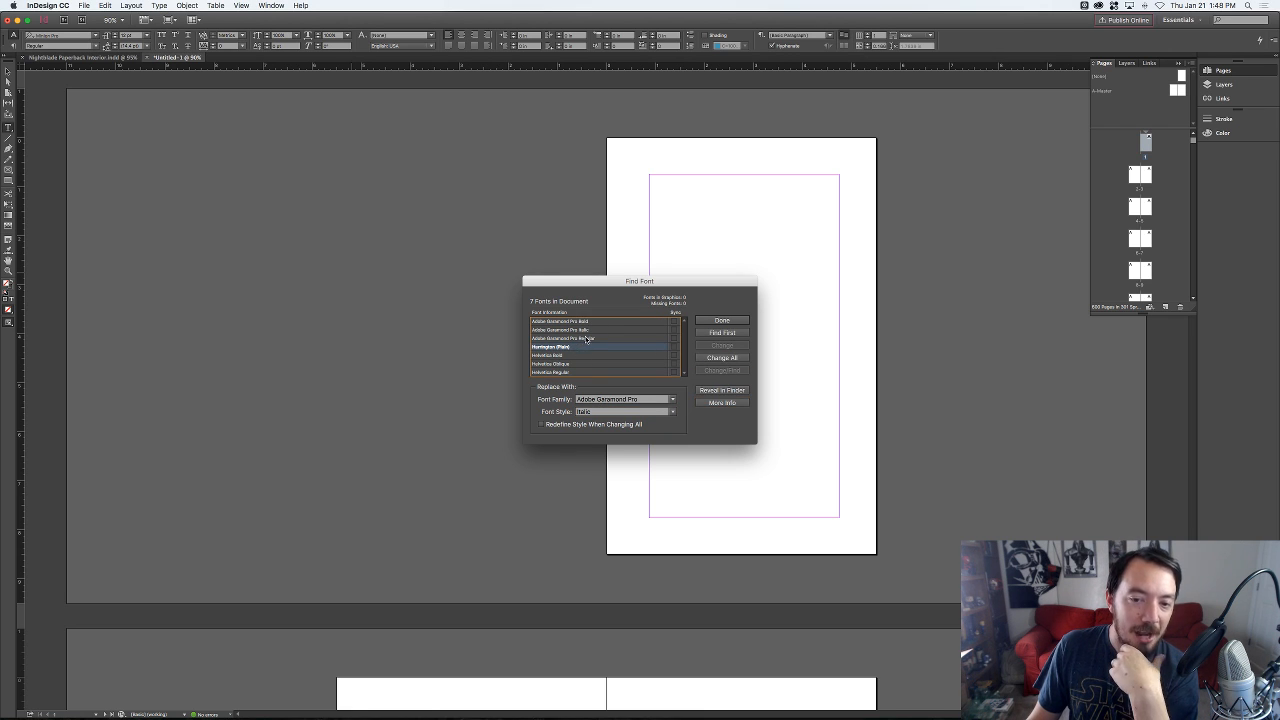
{"action": "left_click", "coordinate": [567, 357]}
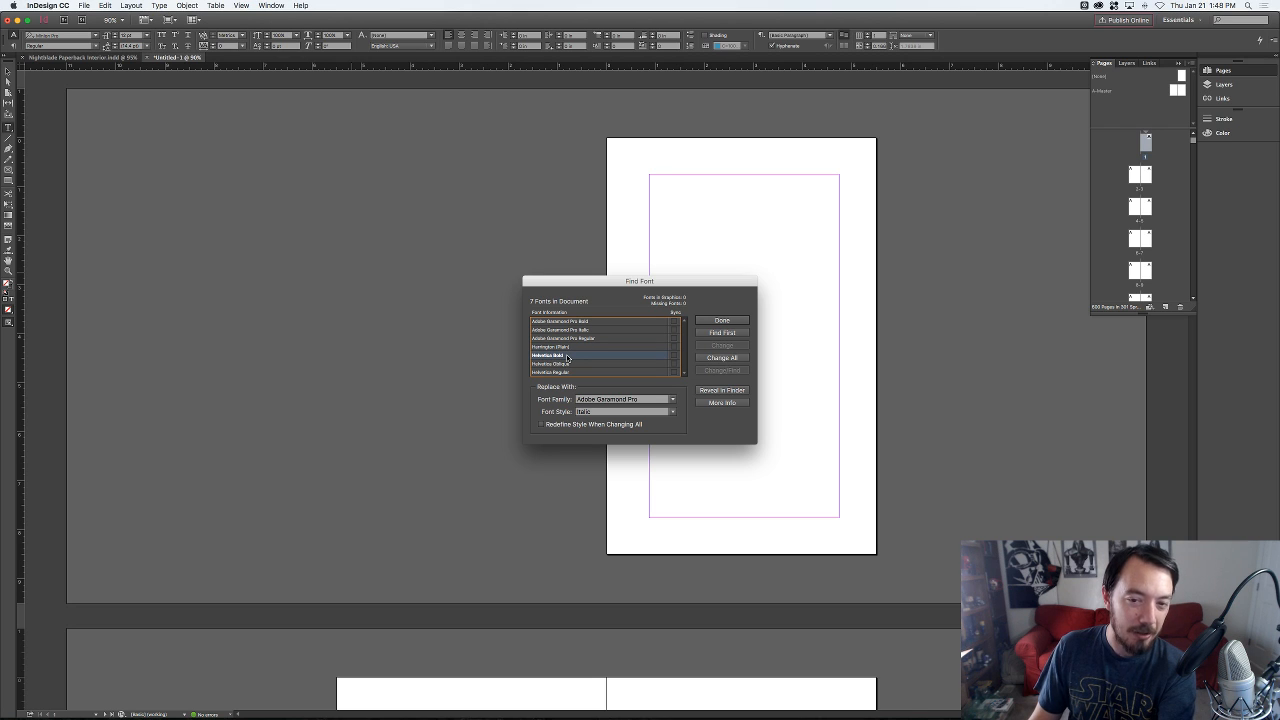
{"action": "left_click", "coordinate": [598, 400]}
{"action": "type", "text": "hel"}
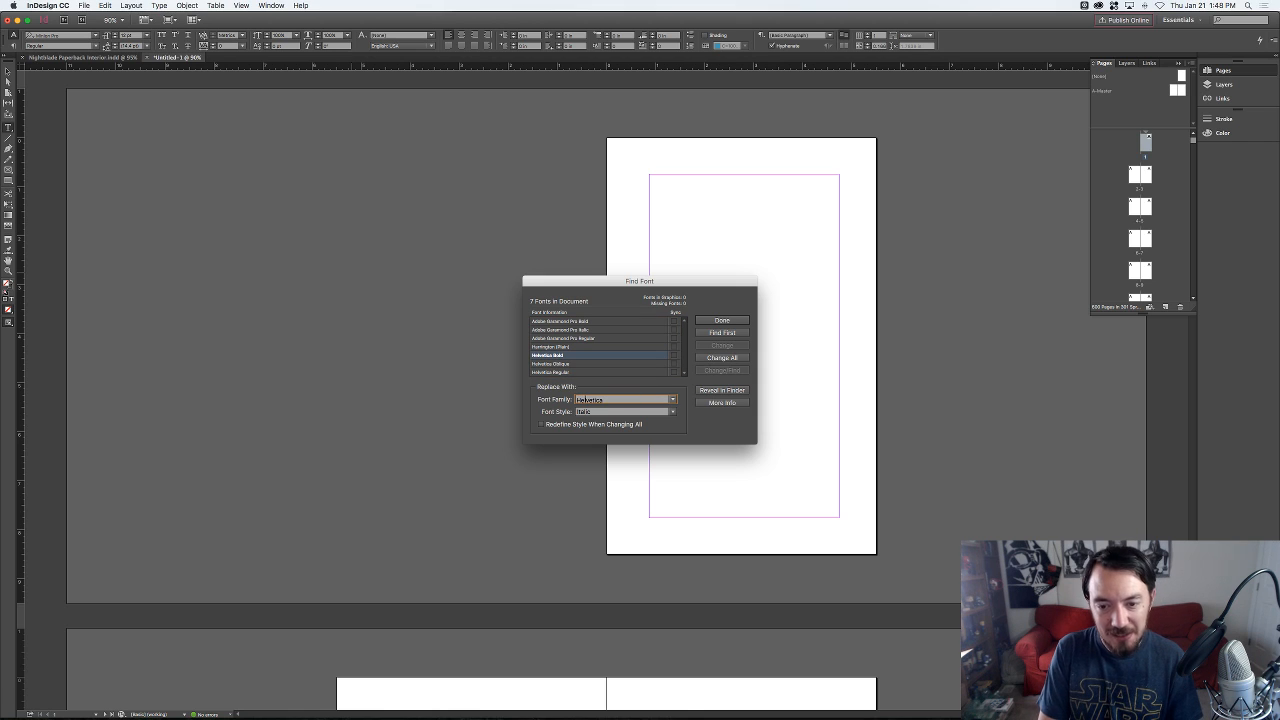
{"action": "key", "text": "super+a"}
{"action": "type", "text": "ad"}
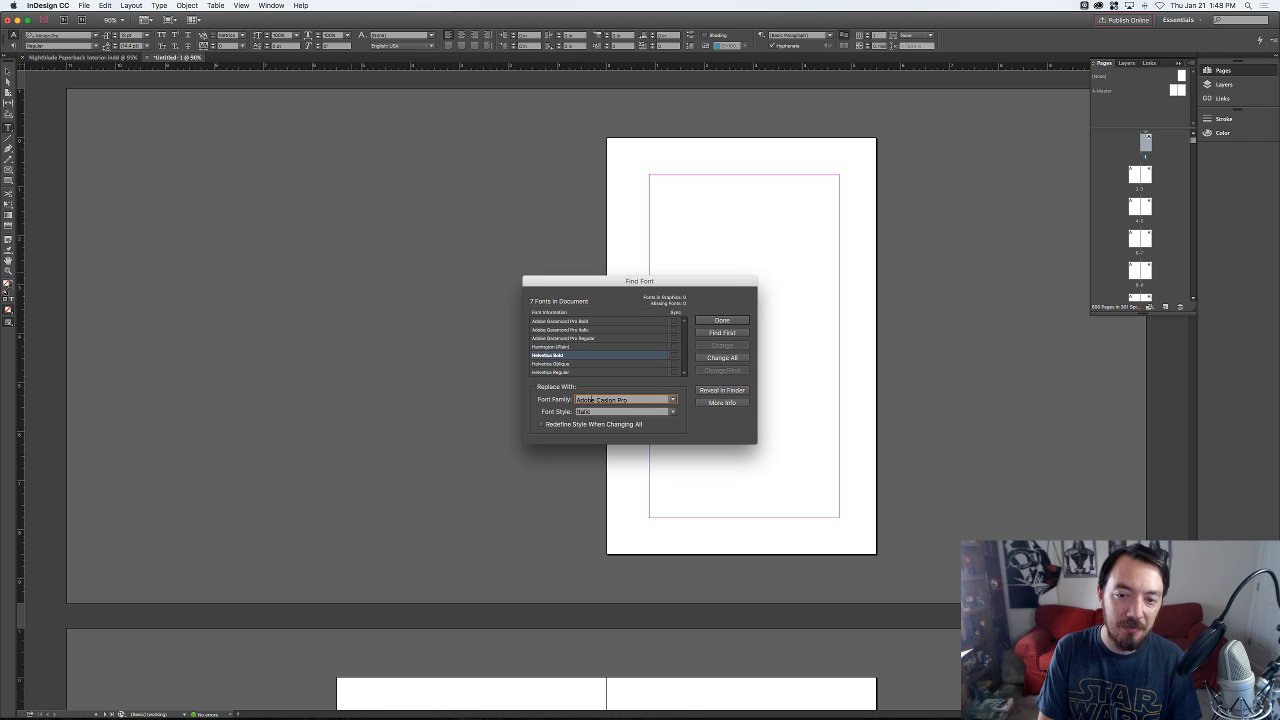
{"action": "type", "text": "obe ga"}
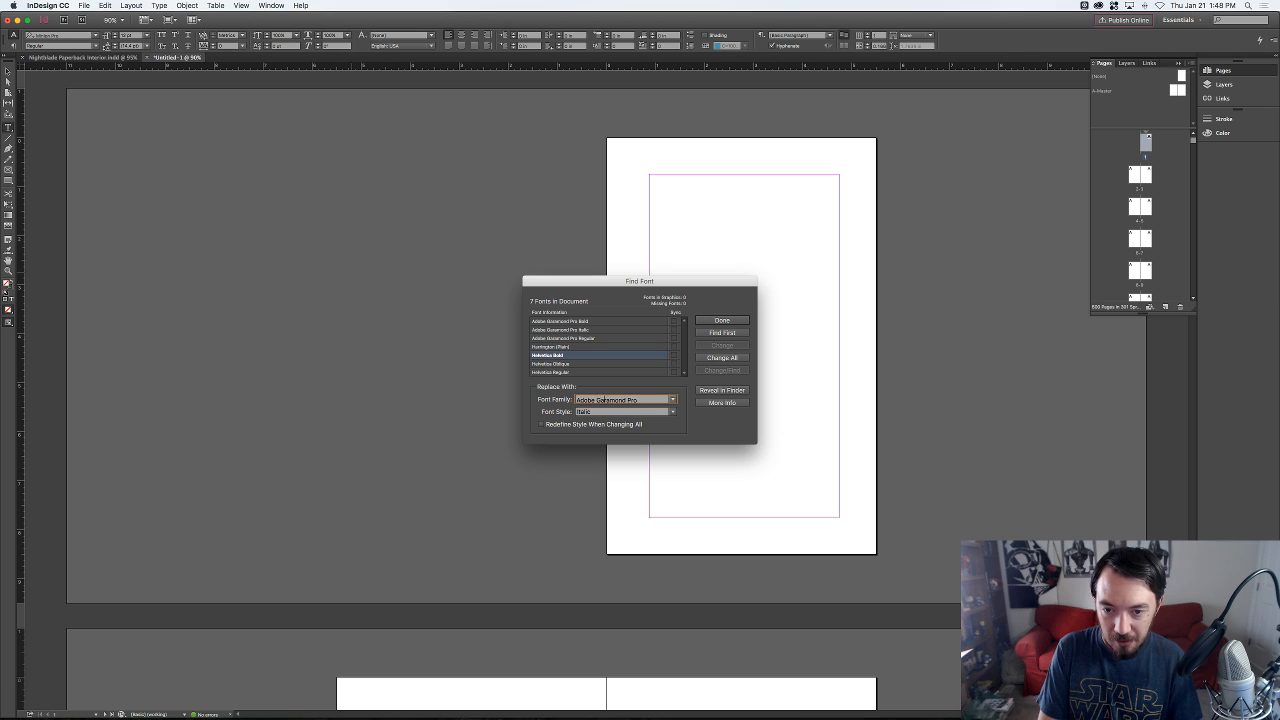
{"action": "key", "text": "Tab"}
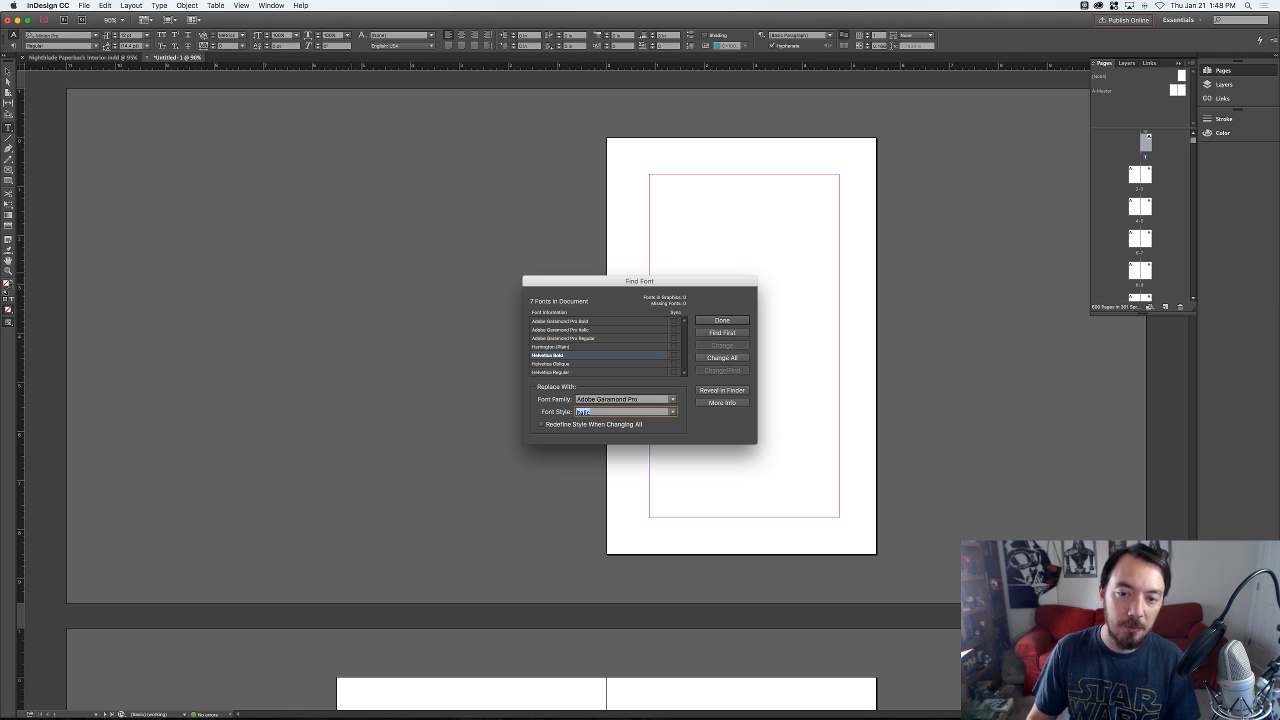
{"action": "type", "text": "b"}
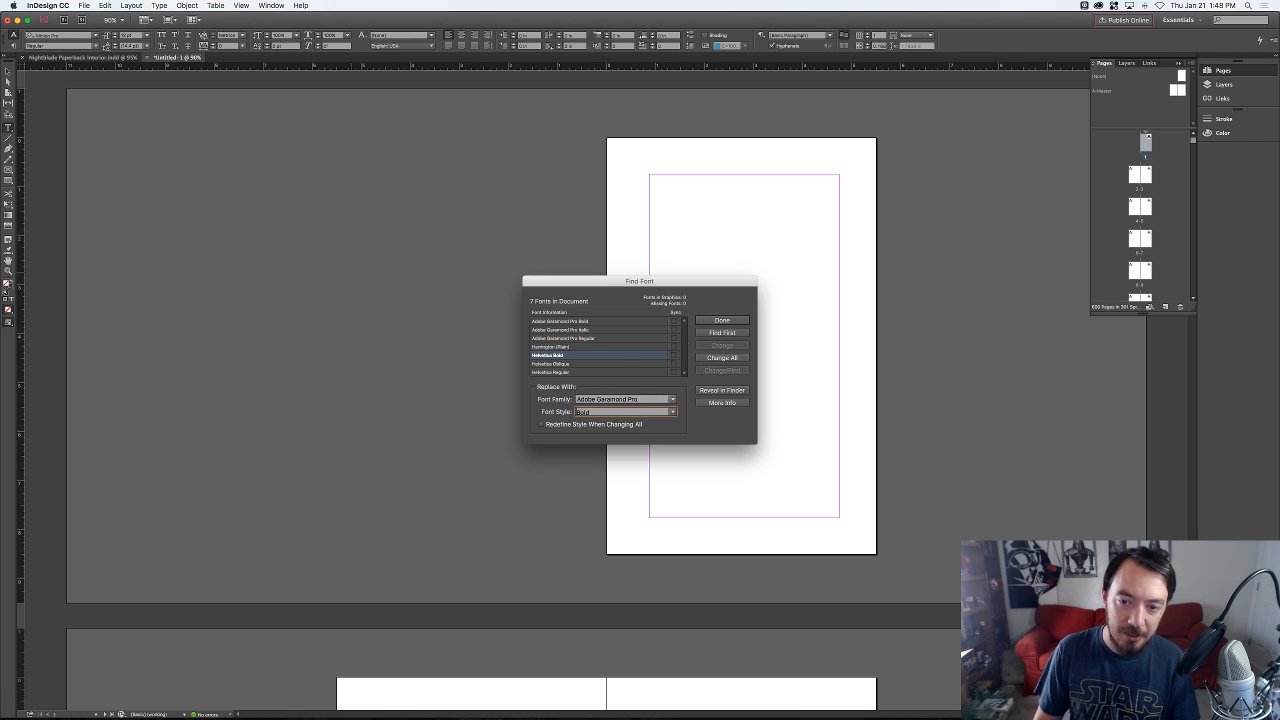
{"action": "left_click", "coordinate": [720, 358]}
- Replace every use of Helvetica Oblique with Adobe Garamond Pro Italic
{"action": "left_click", "coordinate": [591, 360]}
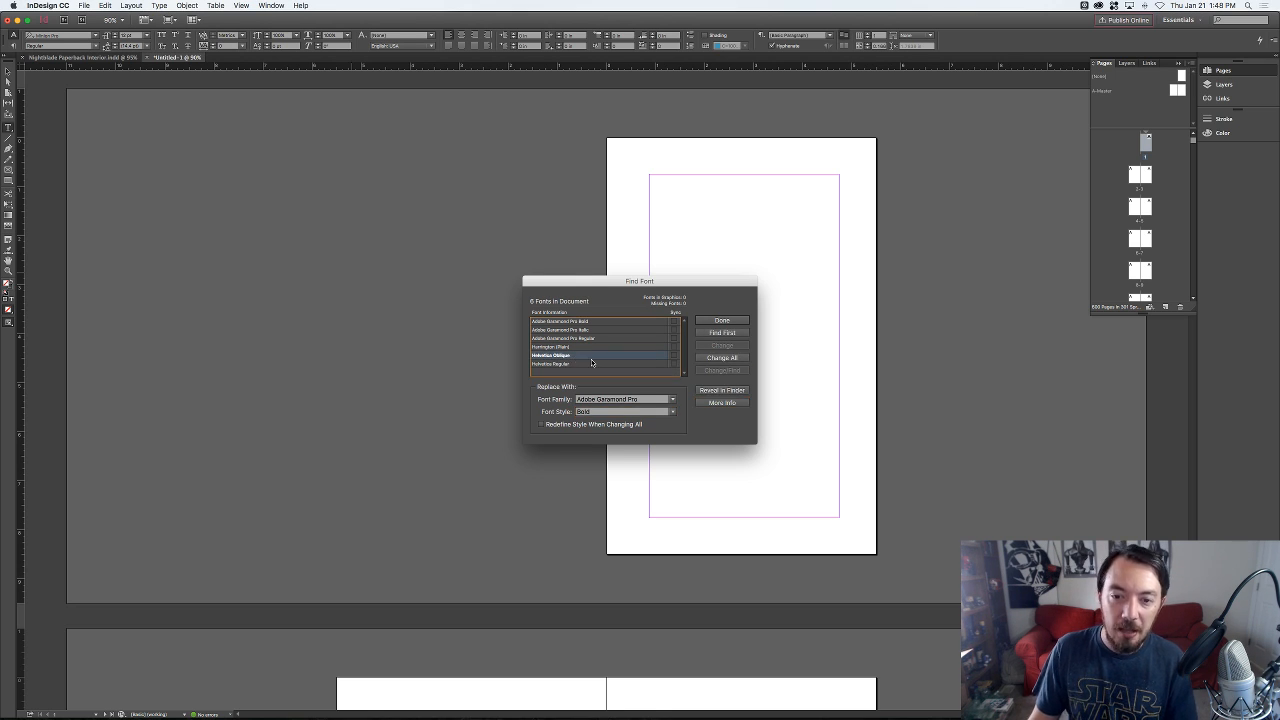
{"action": "key", "text": "Tab"}
{"action": "key", "text": "Tab"}
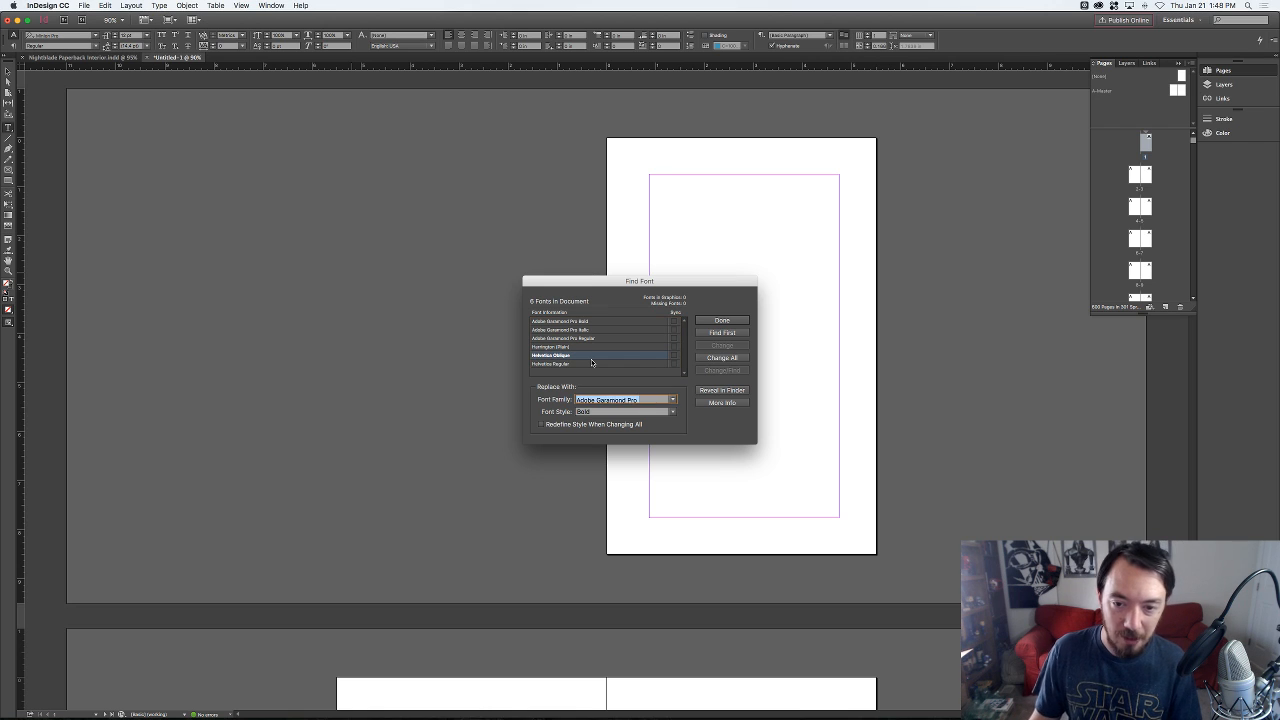
{"action": "type", "text": "Italic"}
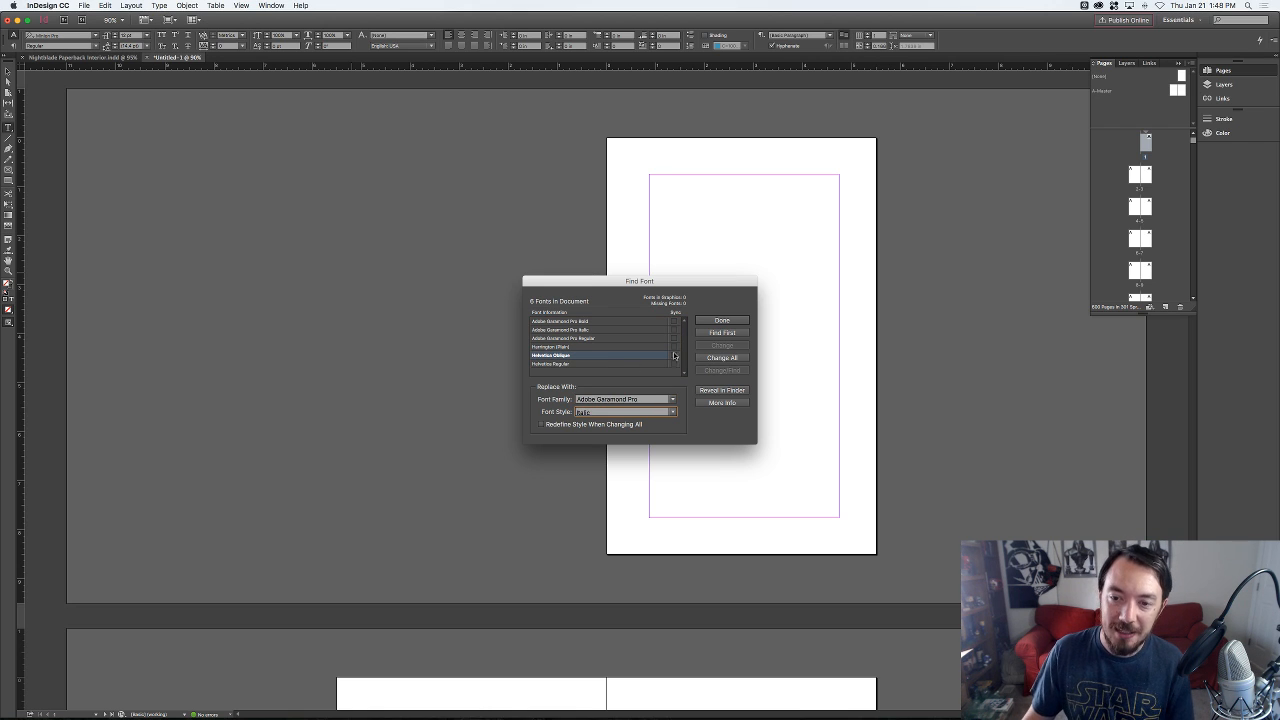
{"action": "left_click", "coordinate": [711, 359]}
- Replace every use of Helvetica Regular with Adobe Garamond Pro Regular and finish the font replacement
{"action": "left_click", "coordinate": [615, 354]}
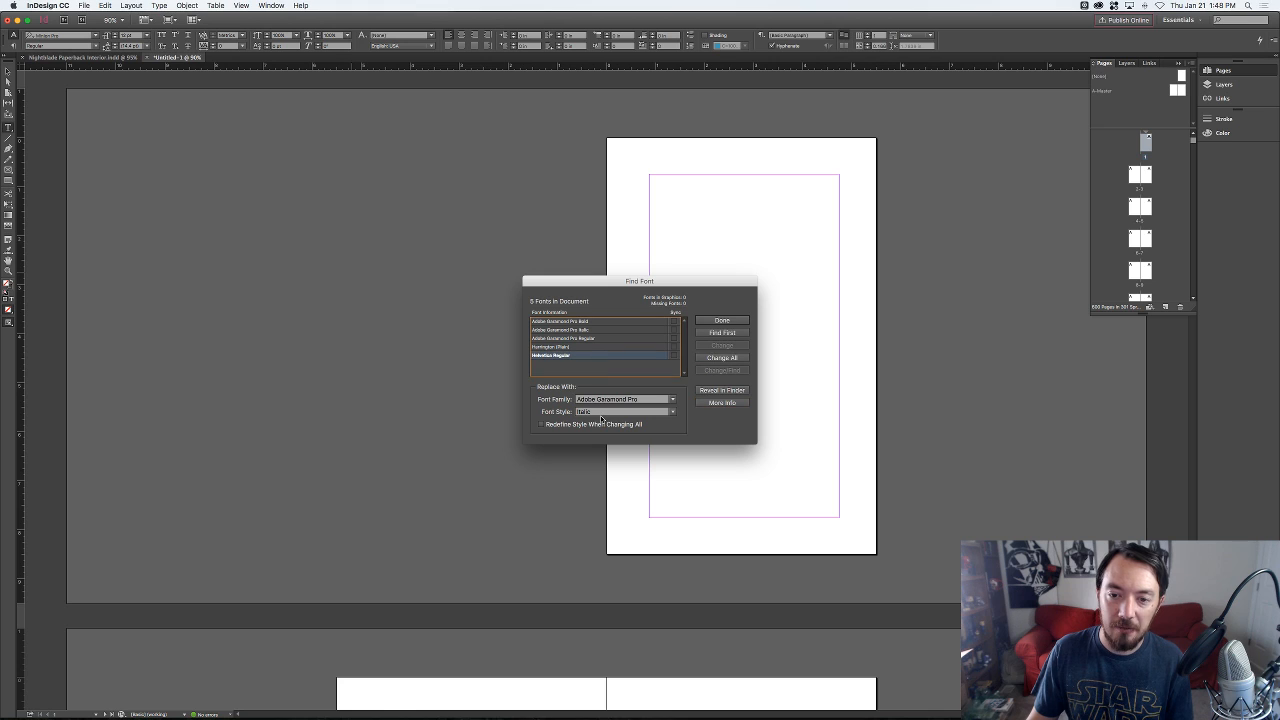
{"action": "key", "text": "Tab"}
{"action": "key", "text": "Tab"}
{"action": "type", "text": "R"}
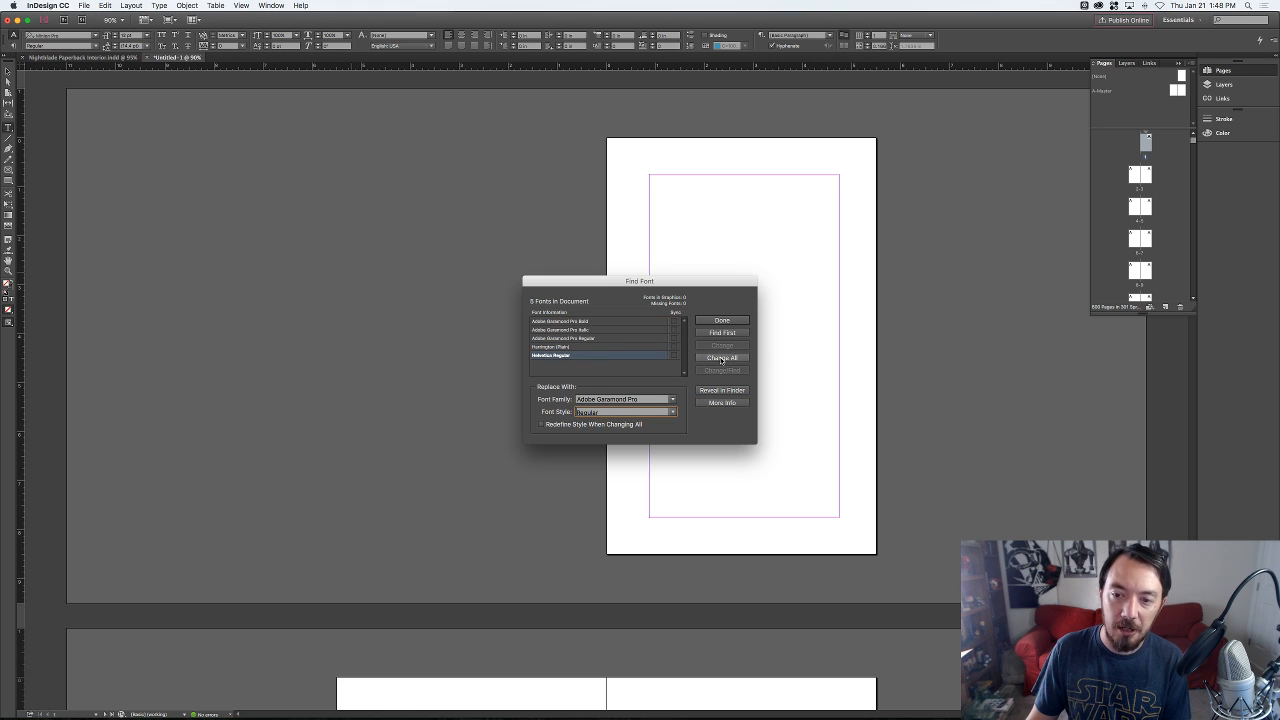
{"action": "left_click", "coordinate": [722, 357]}
{"action": "left_click", "coordinate": [569, 347]}
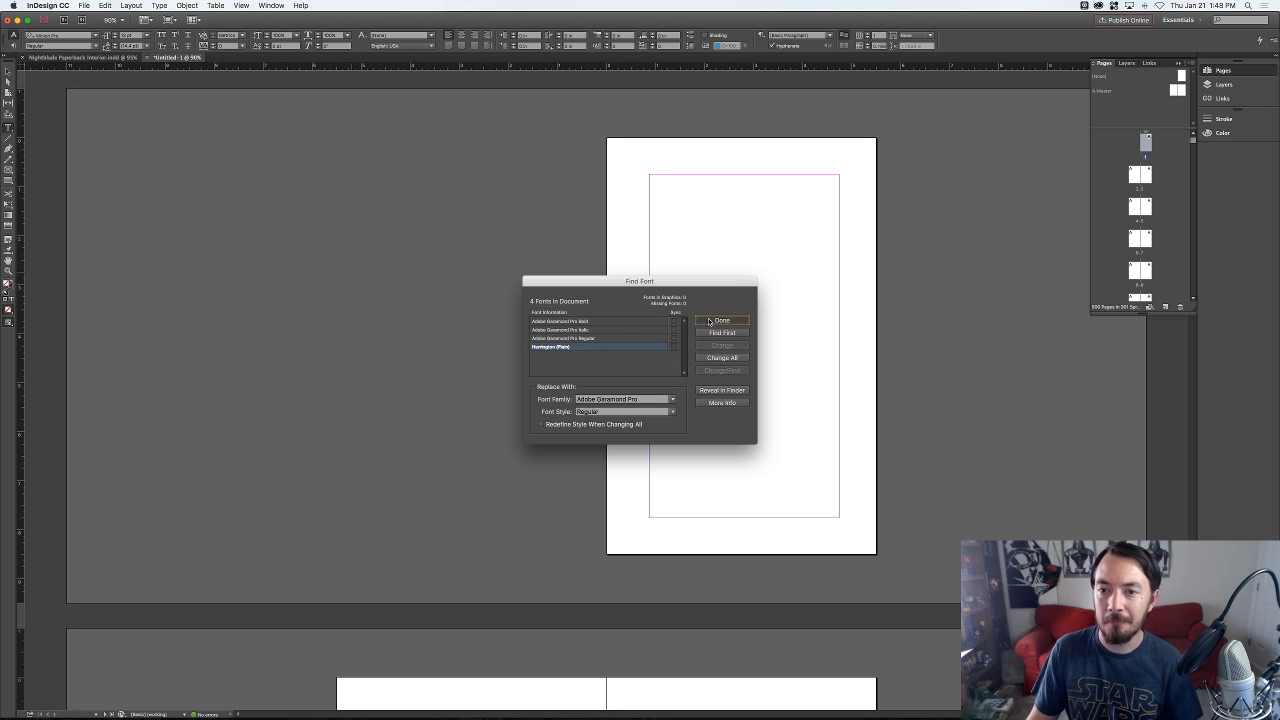
{"action": "left_click", "coordinate": [722, 320]}
- Place the loaded manuscript at the upper inside margin corner of page 1, flowing the text through the following pages
{"action": "left_click_drag", "start_coordinate": [664, 234], "coordinate": [655, 180]}
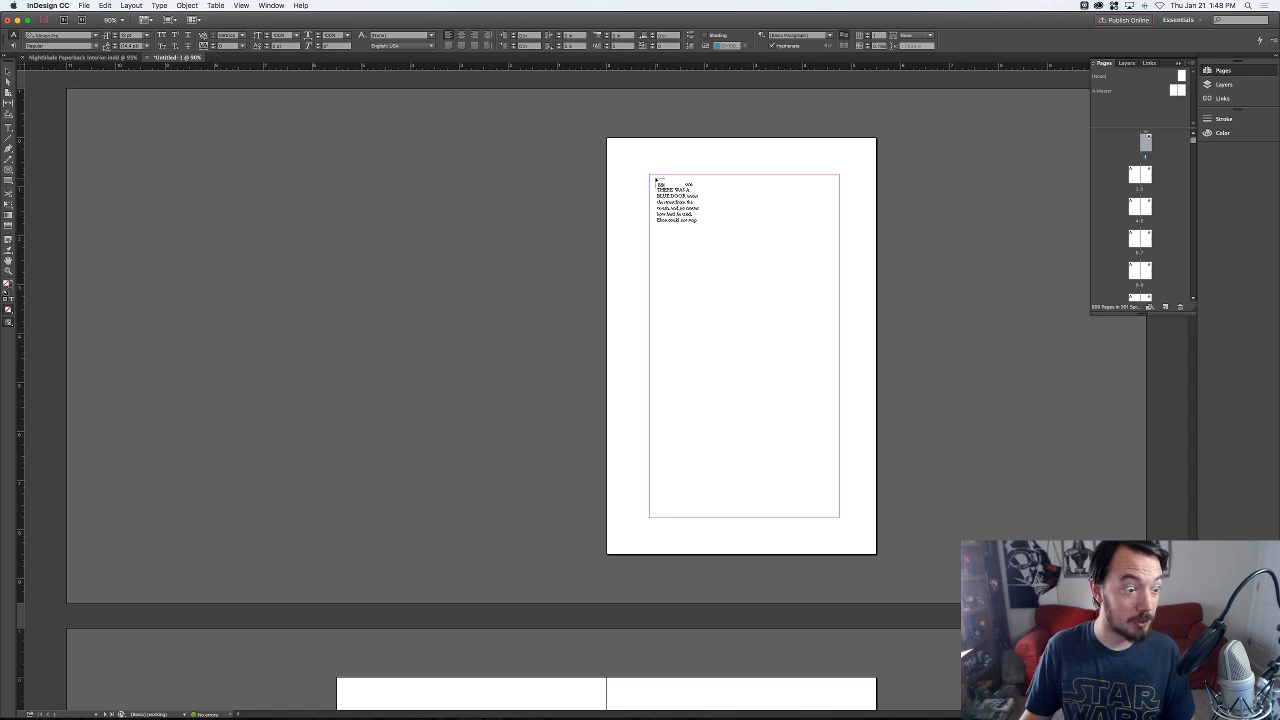
{"action": "mouse_move", "coordinate": [655, 180]}
{"action": "left_mouse_down"}
{"action": "mouse_move", "coordinate": [482, 181]}
{"action": "mouse_move", "coordinate": [372, 204]}
{"action": "mouse_move", "coordinate": [428, 227]}
{"action": "mouse_move", "coordinate": [393, 181]}
{"action": "mouse_move", "coordinate": [563, 209]}
{"action": "mouse_move", "coordinate": [486, 193]}
{"action": "mouse_move", "coordinate": [651, 177]}
{"action": "left_mouse_up"}
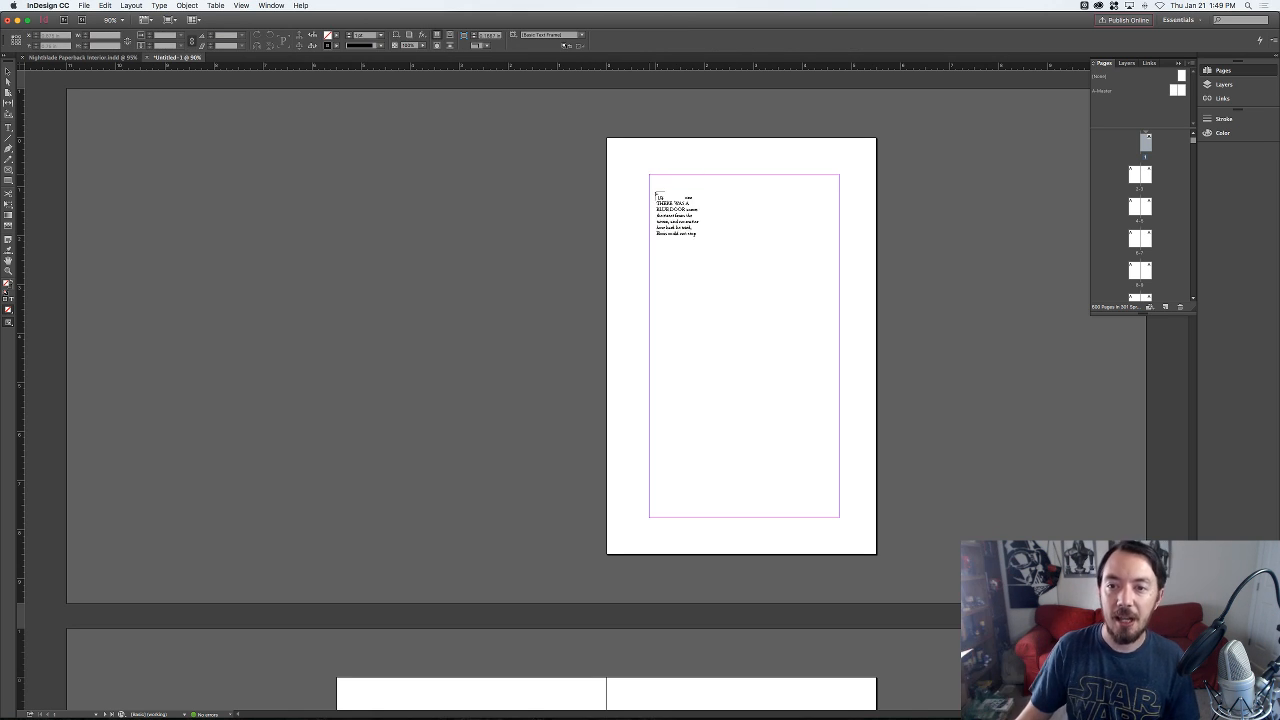
{"action": "left_click", "coordinate": [652, 175]}
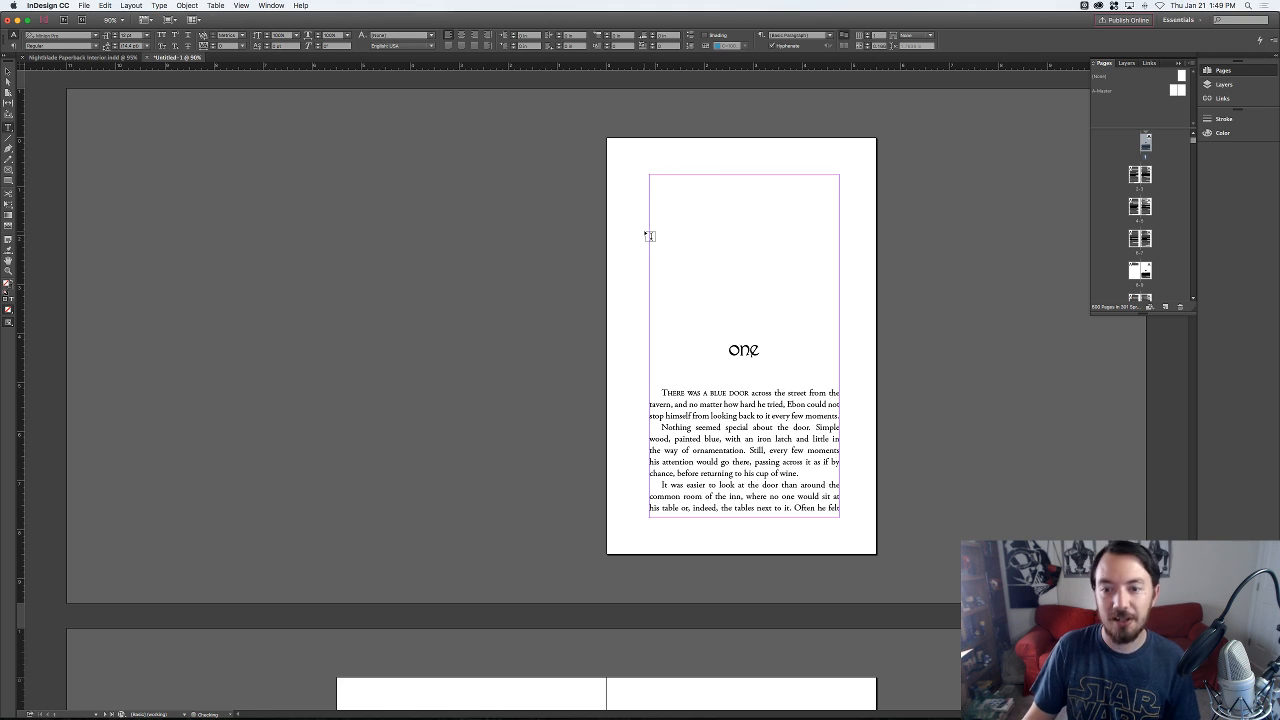
- Examine the flowed manuscript from chapter one through its last page, checking chapter openings and body text, and return to the first page
{"action": "scroll", "coordinate": [791, 246], "scroll_direction": "down", "scroll_amount": 10}
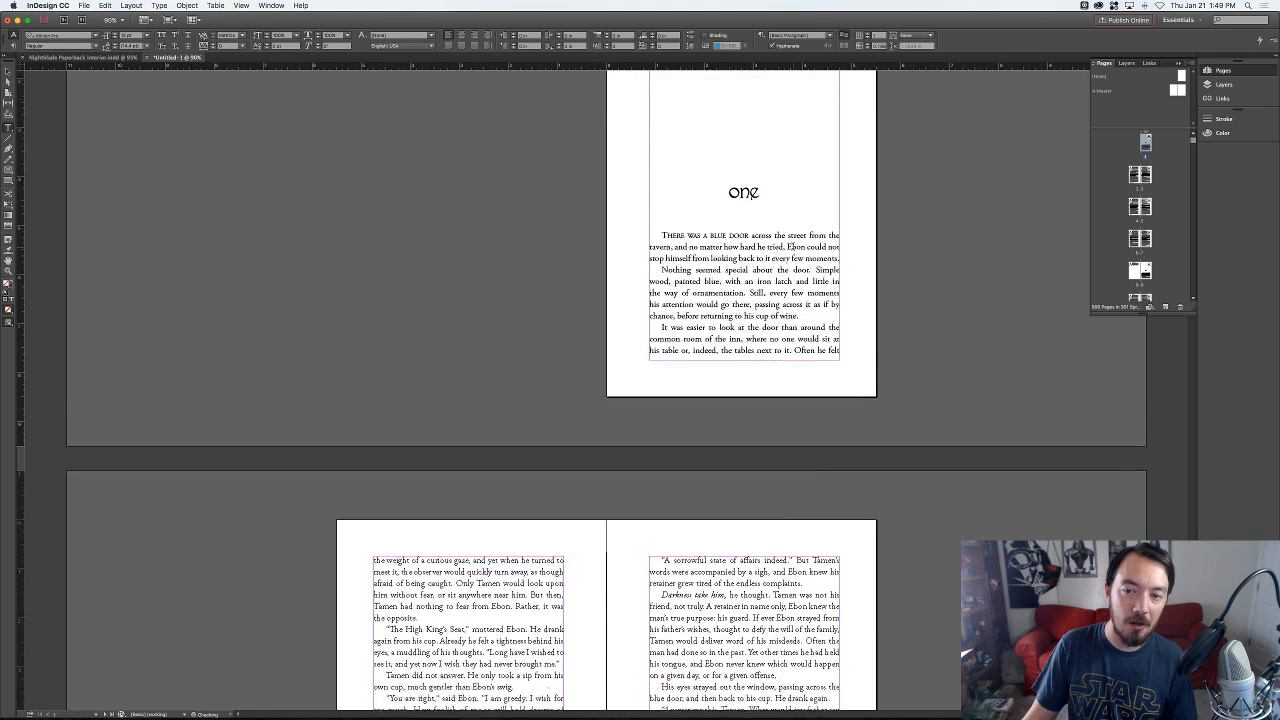
{"action": "scroll", "coordinate": [791, 246], "scroll_direction": "down", "scroll_amount": 10}
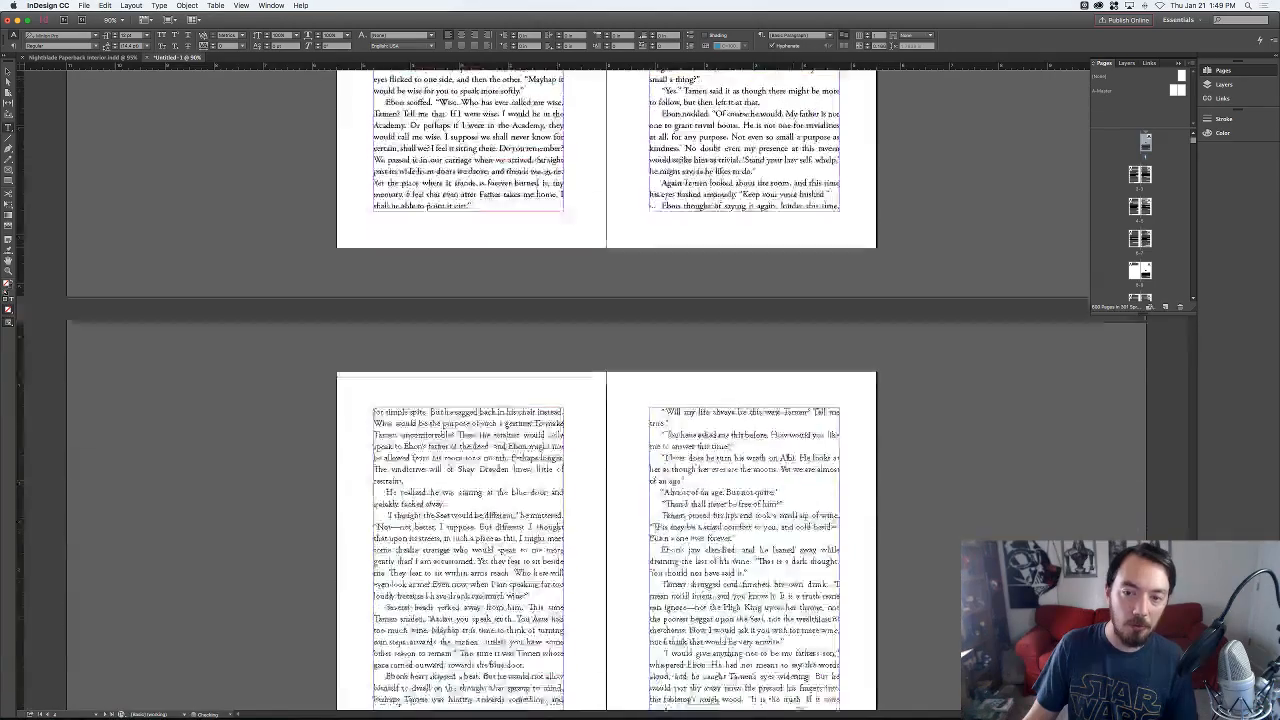
{"action": "scroll", "coordinate": [793, 246], "scroll_direction": "down", "scroll_amount": 10}
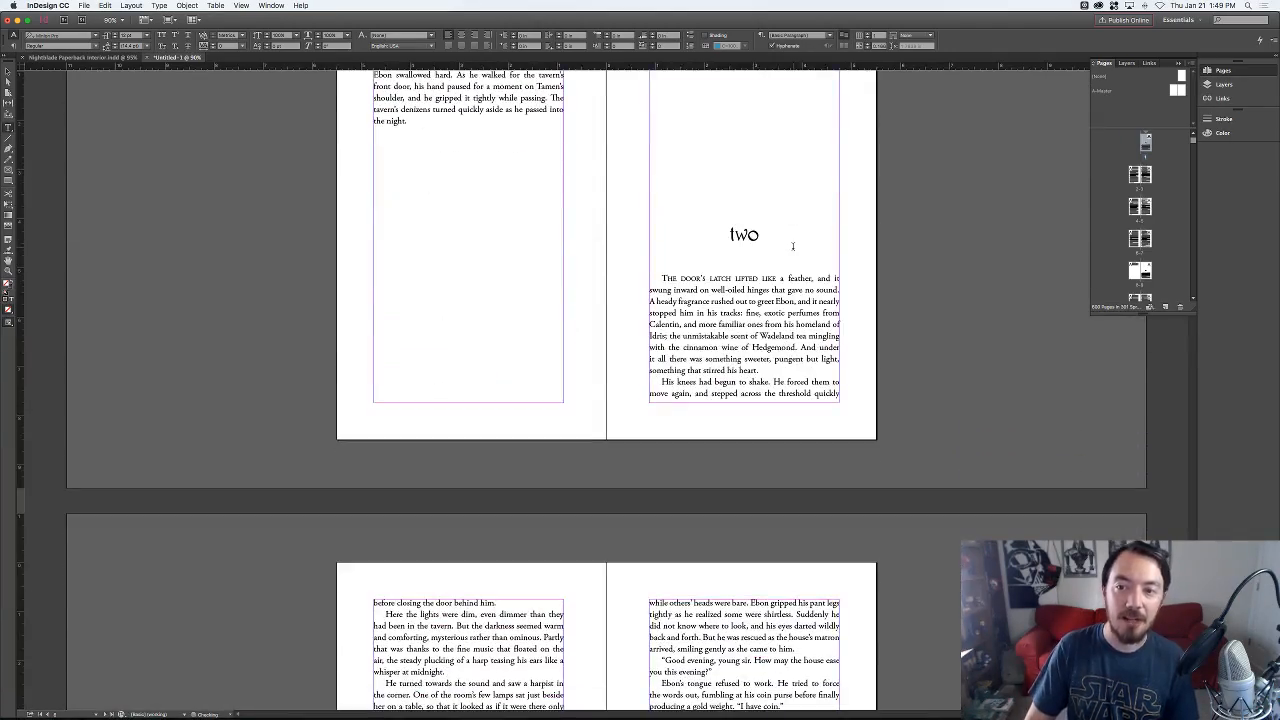
{"action": "scroll", "coordinate": [793, 246], "scroll_direction": "down", "scroll_amount": 15}
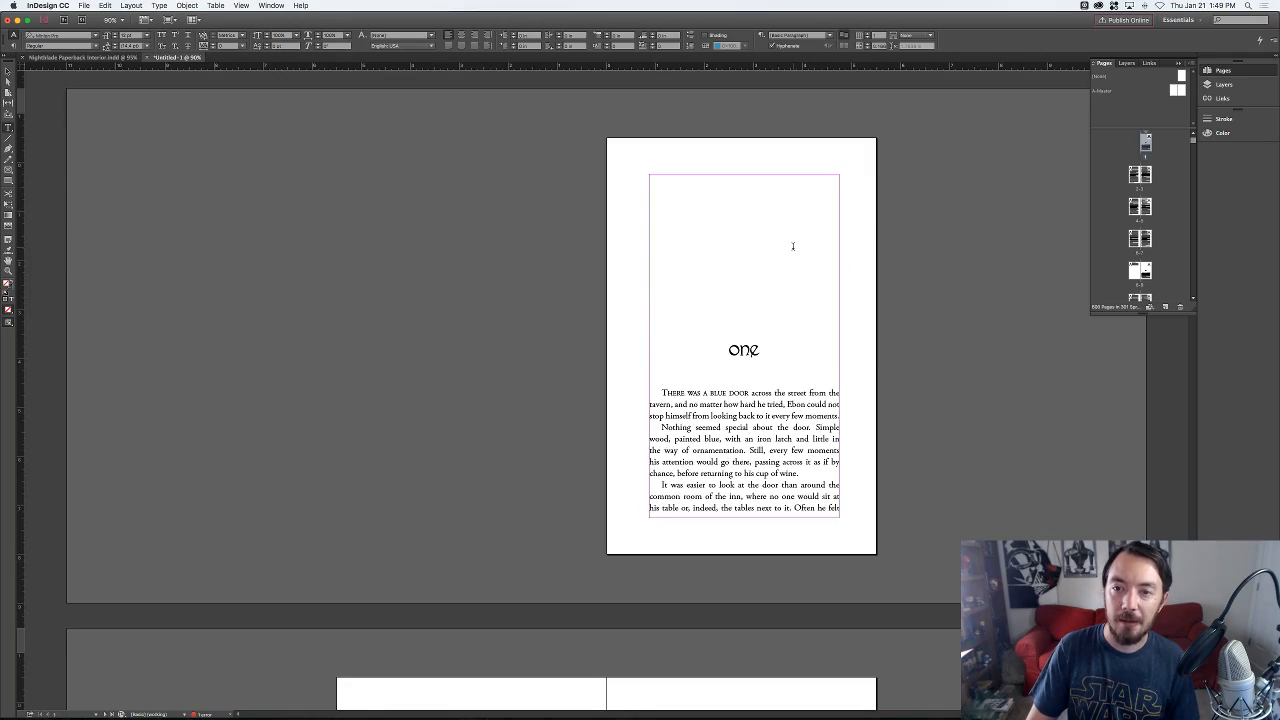
{"action": "scroll", "coordinate": [793, 246], "scroll_direction": "down", "scroll_amount": 5}
{"action": "key", "text": "alt+Page_Down"}
{"action": "key", "text": "alt+Page_Down"}
{"action": "key", "text": "alt+Page_Down"}
{"action": "key", "text": "alt+Page_Down"}
{"action": "key", "text": "alt+Page_Down"}
{"action": "key", "text": "alt+Page_Down"}
{"action": "key", "text": "alt+Page_Down"}
{"action": "key", "text": "alt+Page_Down"}
{"action": "key", "text": "alt+Page_Down"}
{"action": "key", "text": "alt+Page_Down"}
{"action": "key", "text": "alt+Page_Down"}
{"action": "key", "text": "alt+Page_Down"}
{"action": "key", "text": "alt+Page_Down"}
{"action": "key", "text": "alt+Page_Down"}
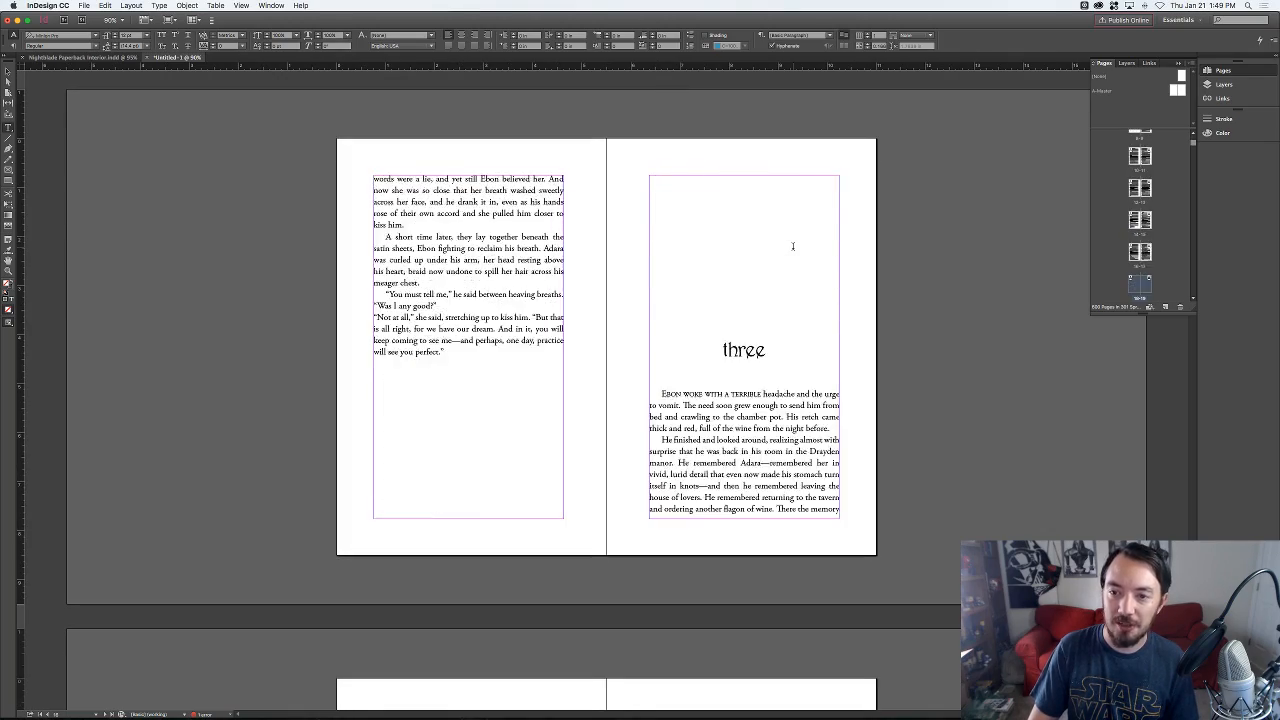
{"action": "key", "text": "alt+Page_Down"}
{"action": "key", "text": "alt+Page_Down"}
{"action": "key", "text": "alt+Page_Down"}
{"action": "key", "text": "alt+Page_Down"}
{"action": "key", "text": "alt+Page_Down"}
{"action": "key", "text": "alt+Page_Down"}
{"action": "key", "text": "alt+Page_Down"}
{"action": "key", "text": "alt+Page_Down"}
{"action": "key", "text": "alt+Page_Down"}
{"action": "key", "text": "alt+Page_Down"}
{"action": "key", "text": "alt+Page_Down"}
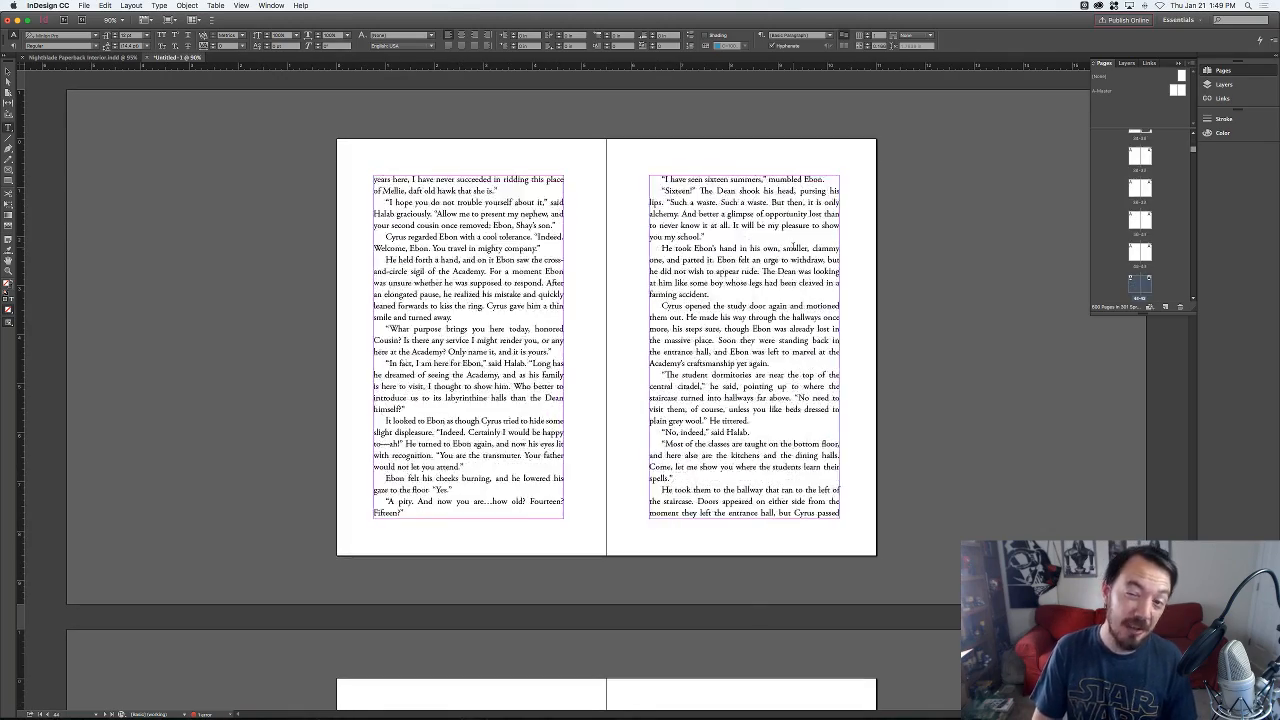
{"action": "key", "text": "alt+Page_Down"}
{"action": "key", "text": "alt+Page_Down"}
{"action": "key", "text": "alt+Page_Down"}
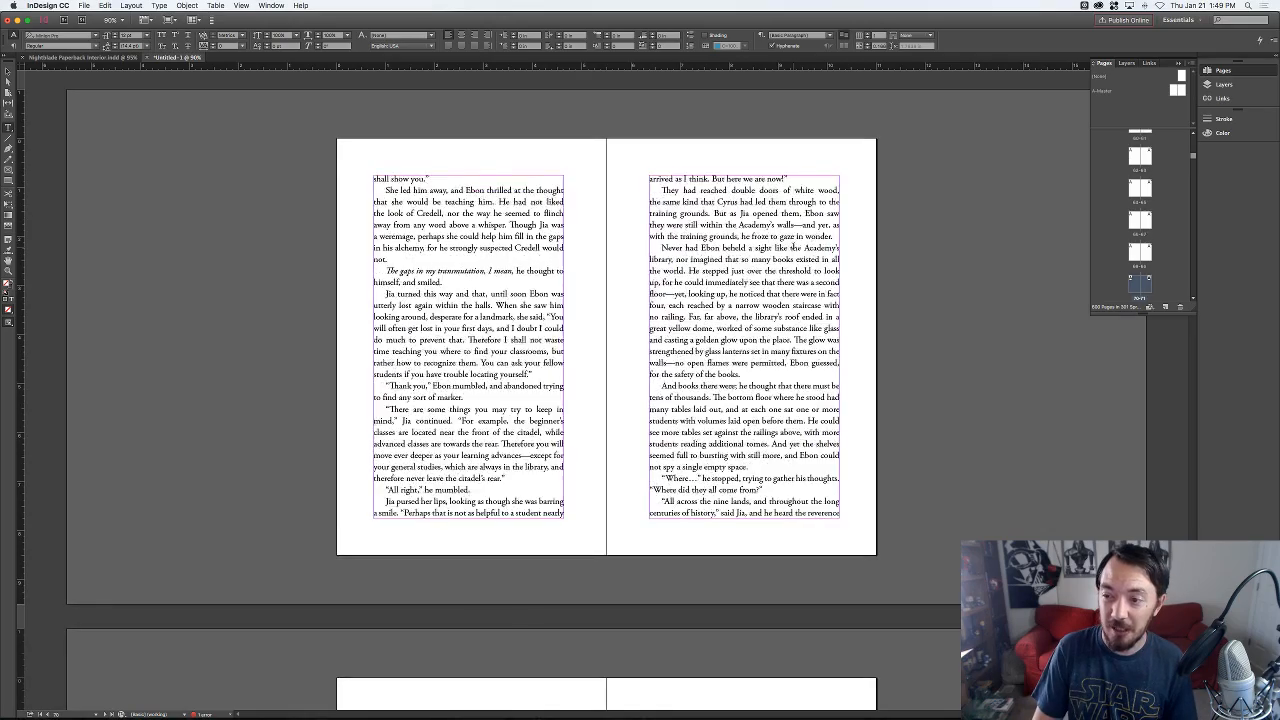
{"action": "key", "text": "alt+Page_Down"}
{"action": "key", "text": "alt+Page_Down"}
{"action": "key", "text": "alt+Page_Down"}
{"action": "key", "text": "alt+Page_Down"}
{"action": "key", "text": "alt+Page_Down"}
{"action": "key", "text": "alt+Page_Down"}
{"action": "key", "text": "alt+Page_Down"}
{"action": "key", "text": "alt+Page_Down"}
{"action": "key", "text": "alt+Page_Down"}
{"action": "key", "text": "alt+Page_Down"}
{"action": "key", "text": "alt+Page_Down"}
{"action": "key", "text": "alt+Page_Down"}
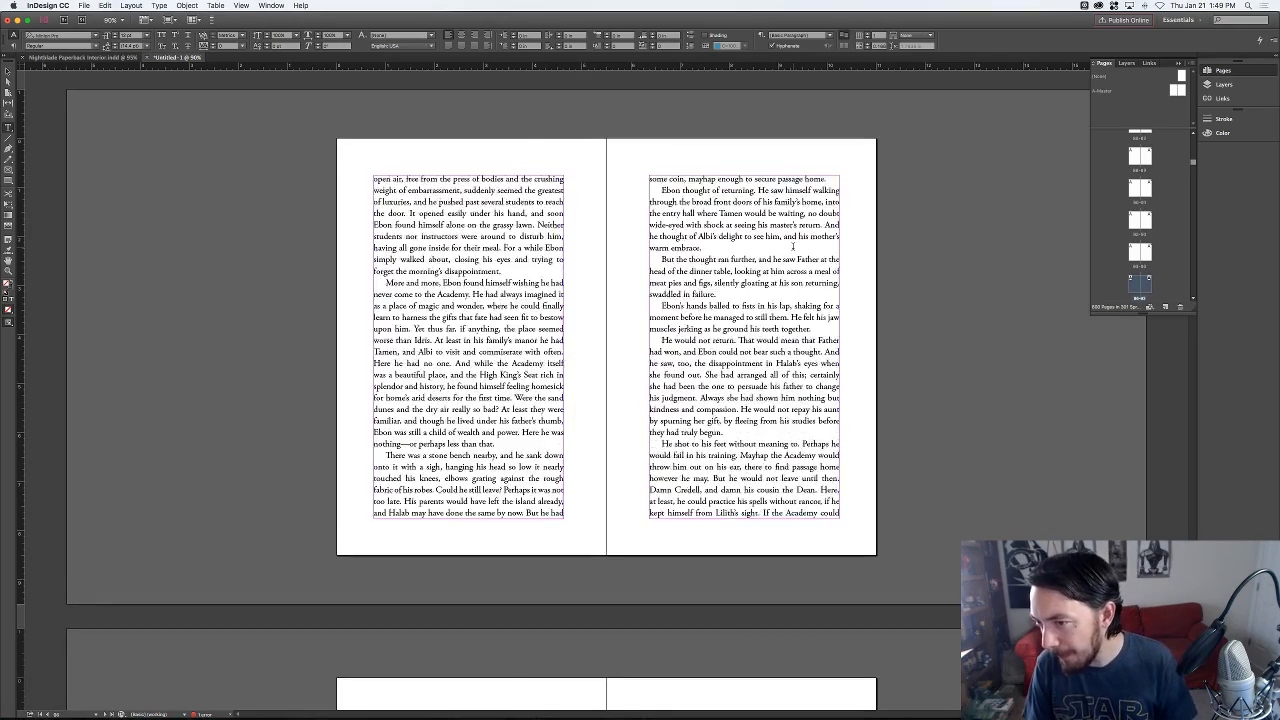
{"action": "key", "text": "alt+Page_Down"}
{"action": "key", "text": "alt+Page_Down"}
{"action": "key", "text": "alt+Page_Down"}
{"action": "key", "text": "alt+Page_Down"}
{"action": "key", "text": "alt+Page_Down"}
{"action": "key", "text": "alt+Page_Down"}
{"action": "key", "text": "alt+Page_Down"}
{"action": "key", "text": "alt+Page_Down"}
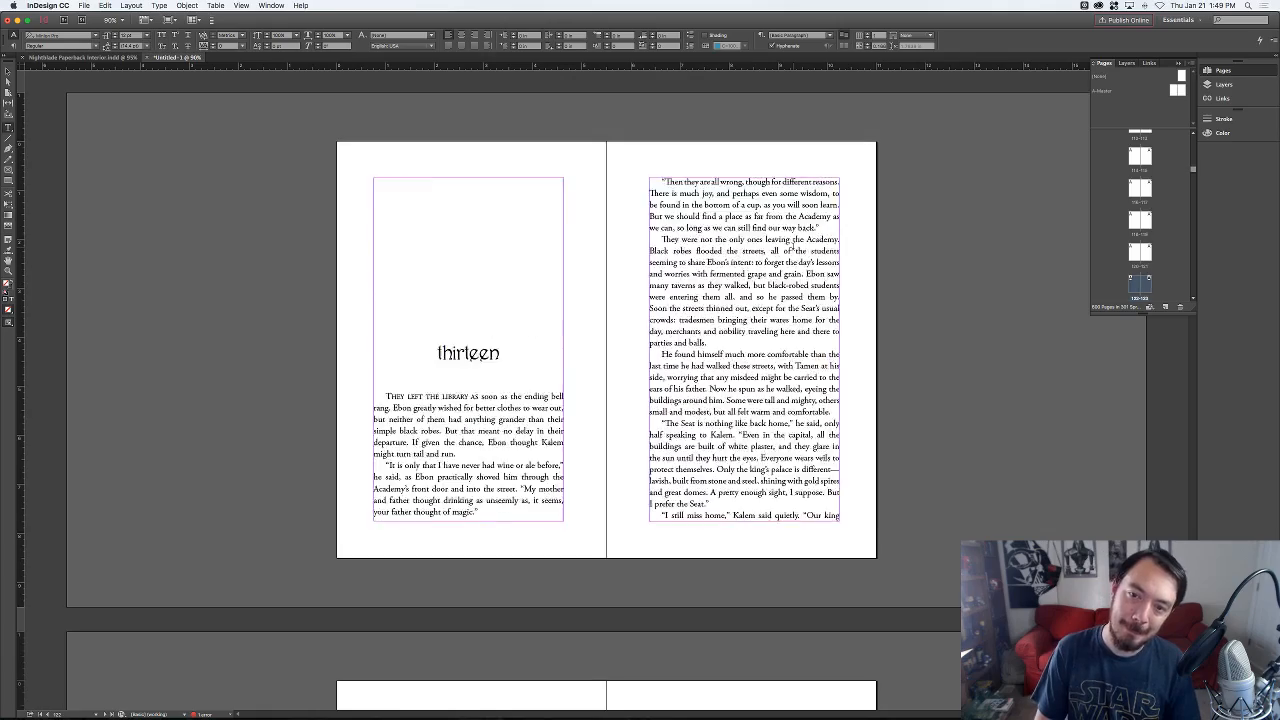
{"action": "key", "text": "alt+Page_Down"}
{"action": "key", "text": "alt+Page_Down"}
{"action": "key", "text": "alt+Page_Down"}
{"action": "key", "text": "alt+Page_Down"}
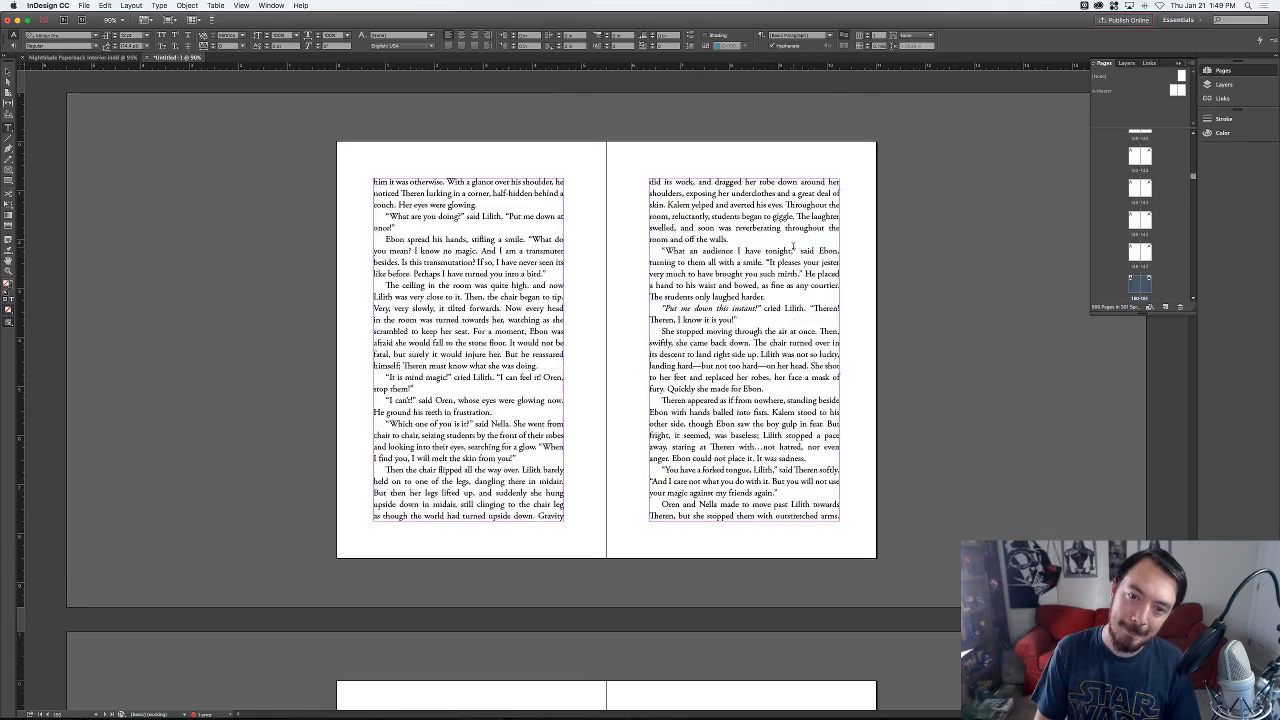
{"action": "key", "text": "alt+Page_Down"}
{"action": "key", "text": "alt+Page_Down"}
{"action": "key", "text": "alt+Page_Down"}
{"action": "key", "text": "alt+Page_Down"}
{"action": "key", "text": "alt+Page_Down"}
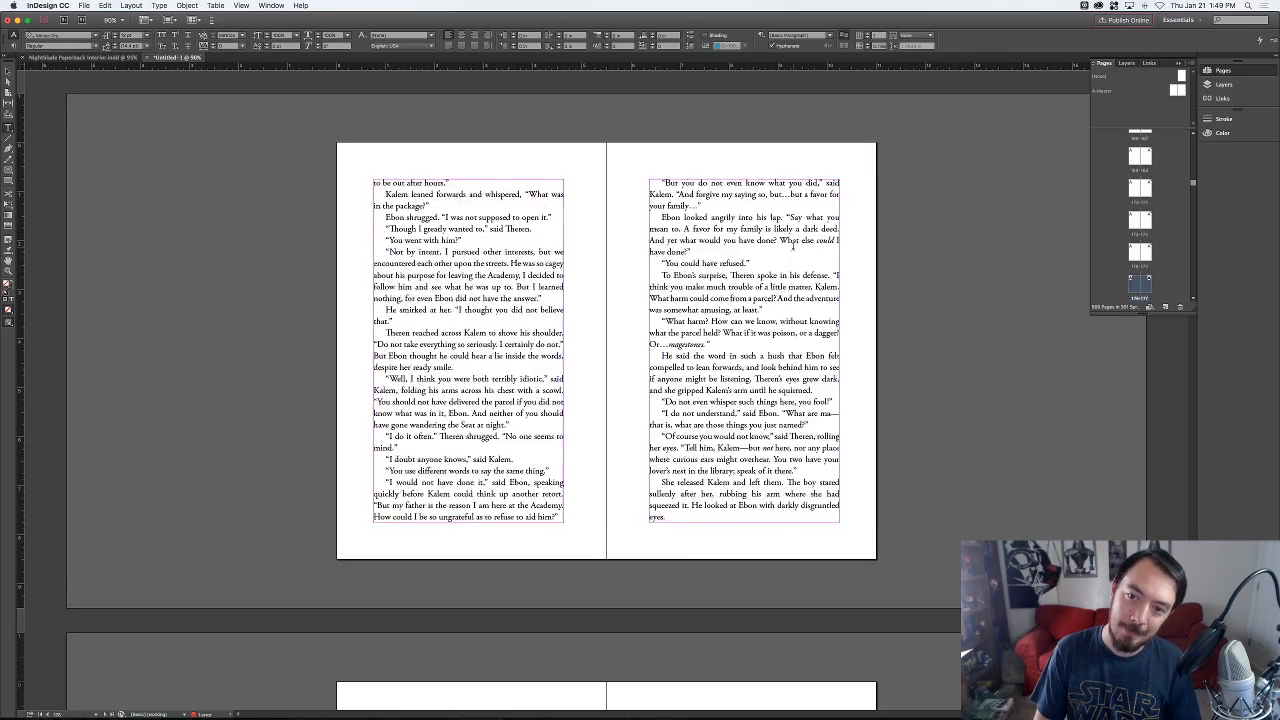
{"action": "key", "text": "alt+Page_Down"}
{"action": "key", "text": "alt+Page_Down"}
{"action": "key", "text": "alt+Page_Down"}
{"action": "key", "text": "alt+Page_Down"}
{"action": "key", "text": "alt+Page_Down"}
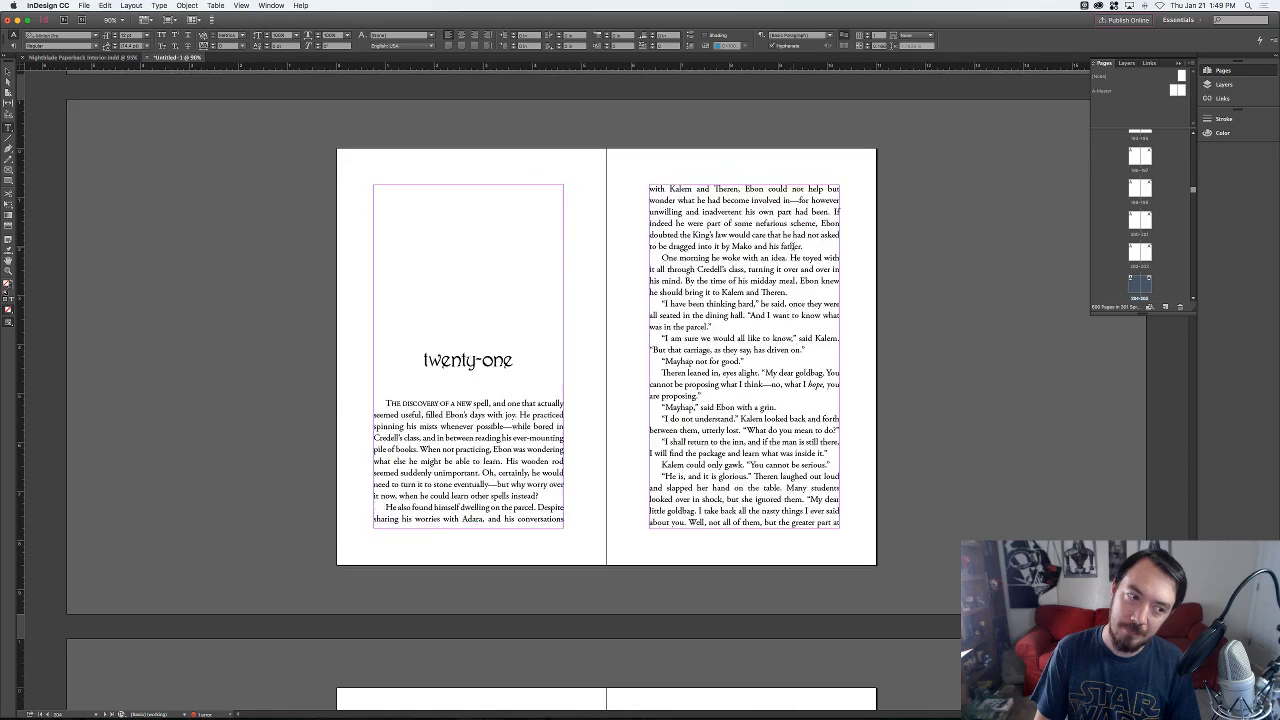
{"action": "key", "text": "alt+Page_Down"}
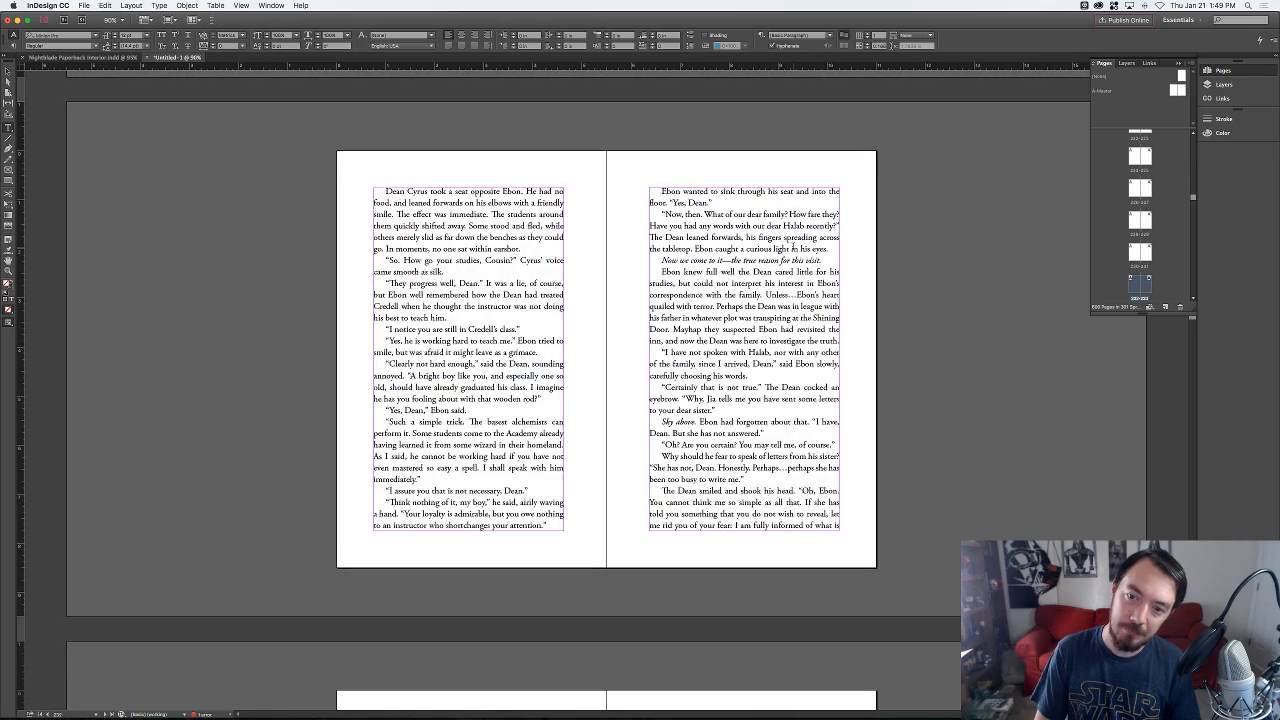
{"action": "key", "text": "alt+Page_Down"}
{"action": "key", "text": "alt+Page_Down"}
{"action": "key", "text": "alt+Page_Down"}
{"action": "key", "text": "alt+Page_Down"}
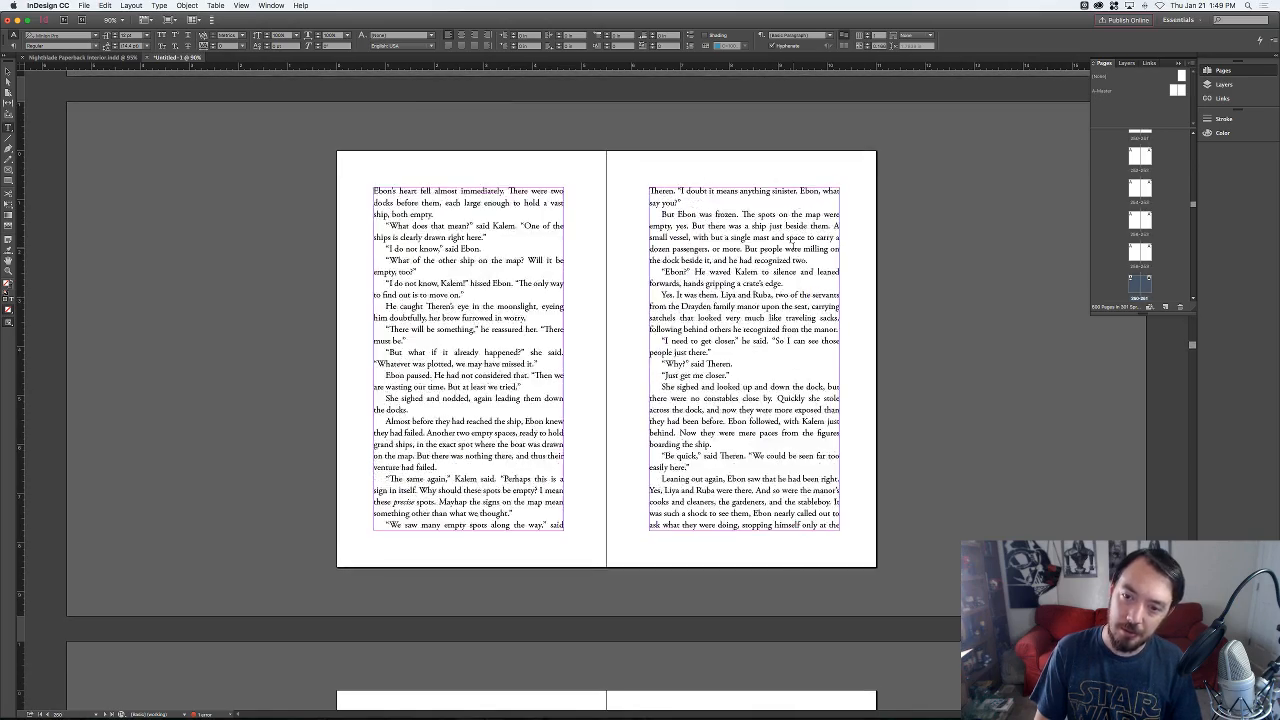
{"action": "key", "text": "alt+Page_Down"}
{"action": "key", "text": "alt+Page_Down"}
{"action": "key", "text": "alt+Page_Down"}
{"action": "key", "text": "alt+Page_Down"}
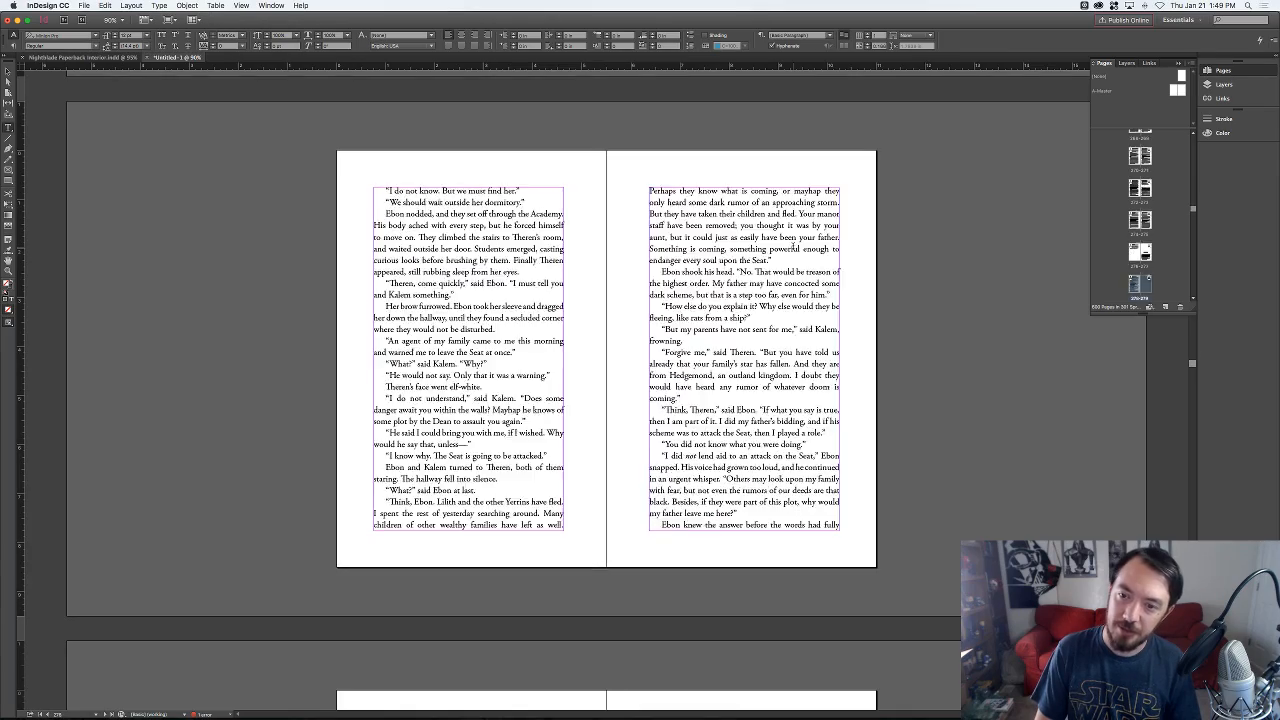
{"action": "key", "text": "alt+Page_Down"}
{"action": "key", "text": "alt+Page_Down"}
{"action": "key", "text": "alt+Page_Down"}
{"action": "key", "text": "alt+Page_Down"}
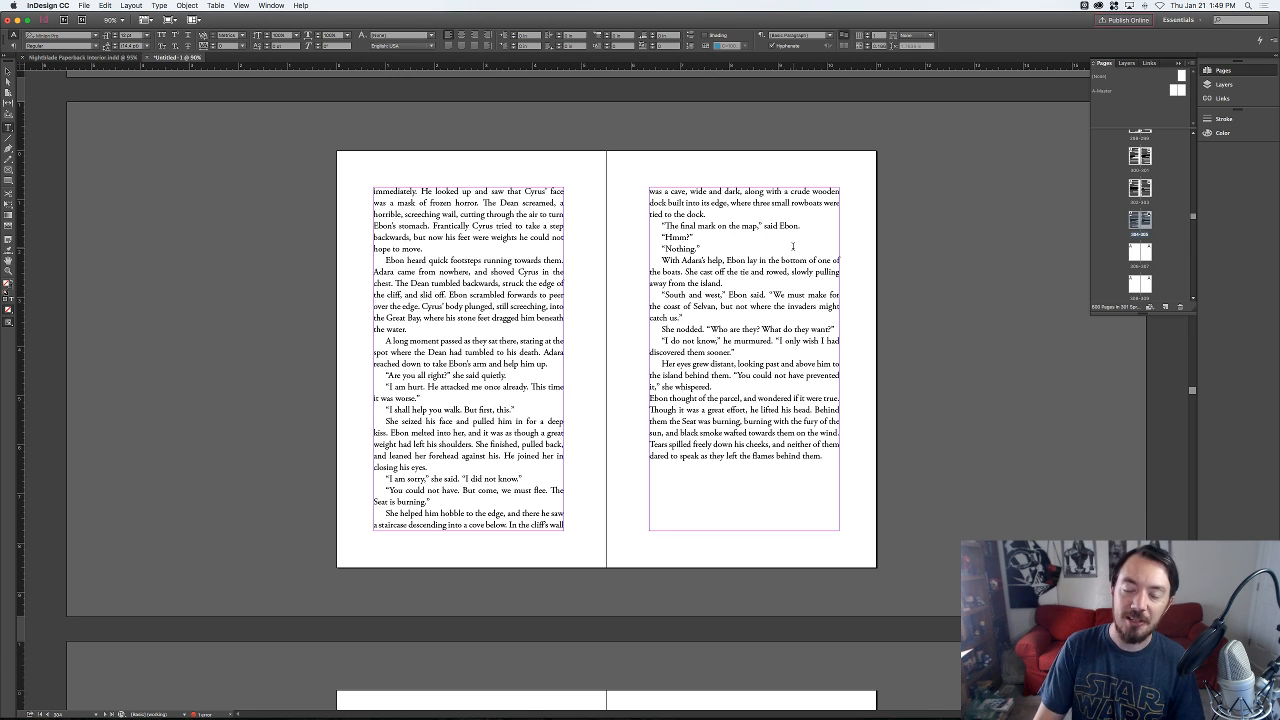
{"action": "key", "text": "Home"}
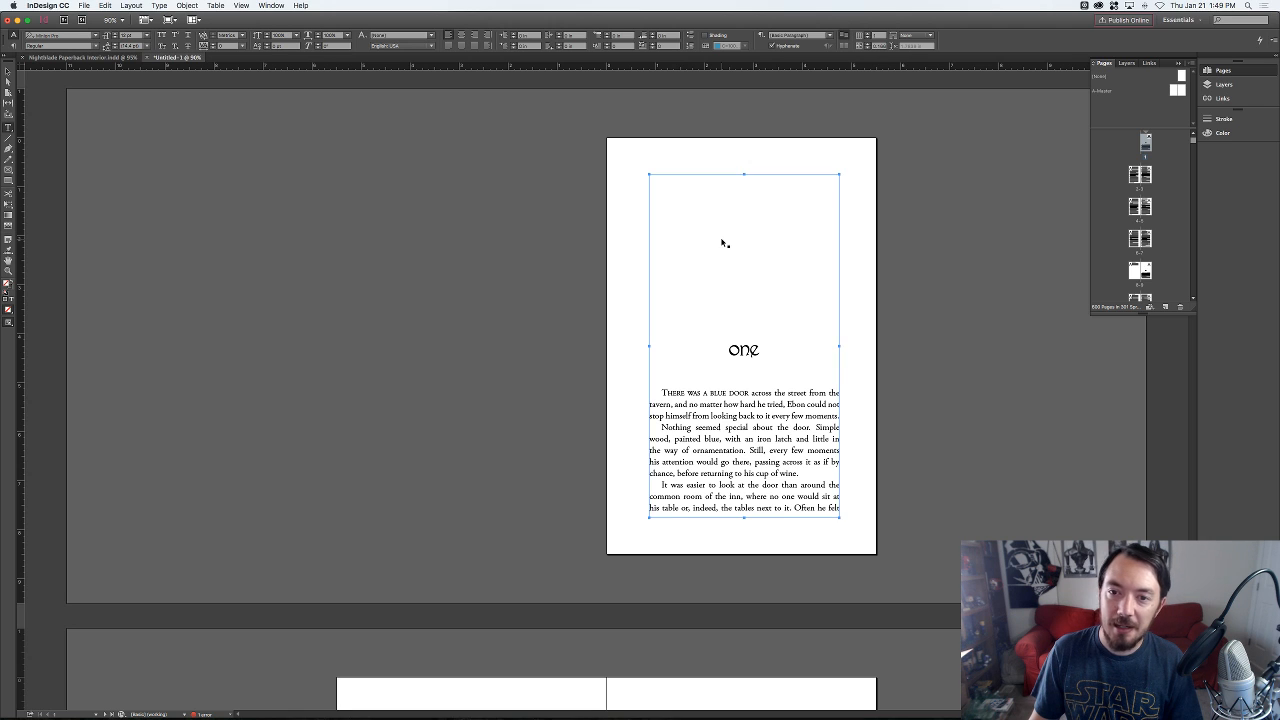
- Switch to the Nightblade Paperback Interior document and examine its front matter from the title page to the opening of chapter one
{"action": "key", "text": "super+grave"}
{"action": "key", "text": "shift+Page_Up"}
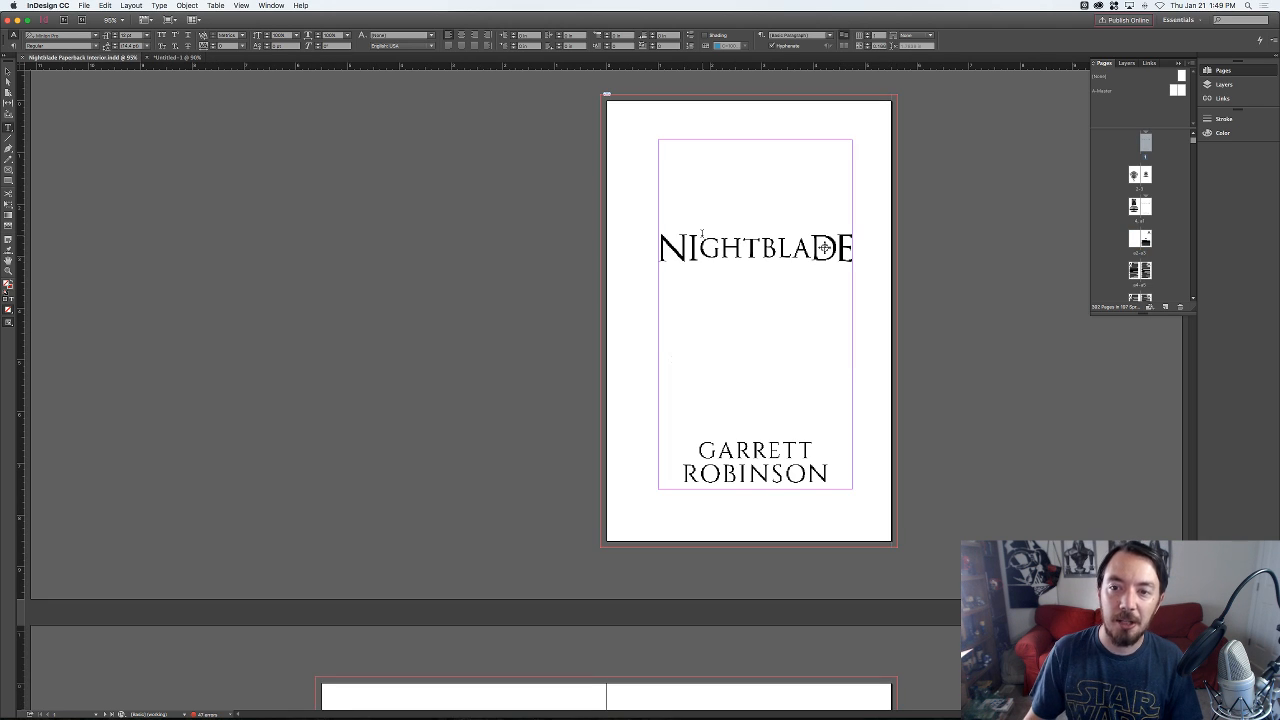
{"action": "double_click", "coordinate": [110, 21]}
{"action": "type", "text": "90"}
{"action": "key", "text": "Return"}
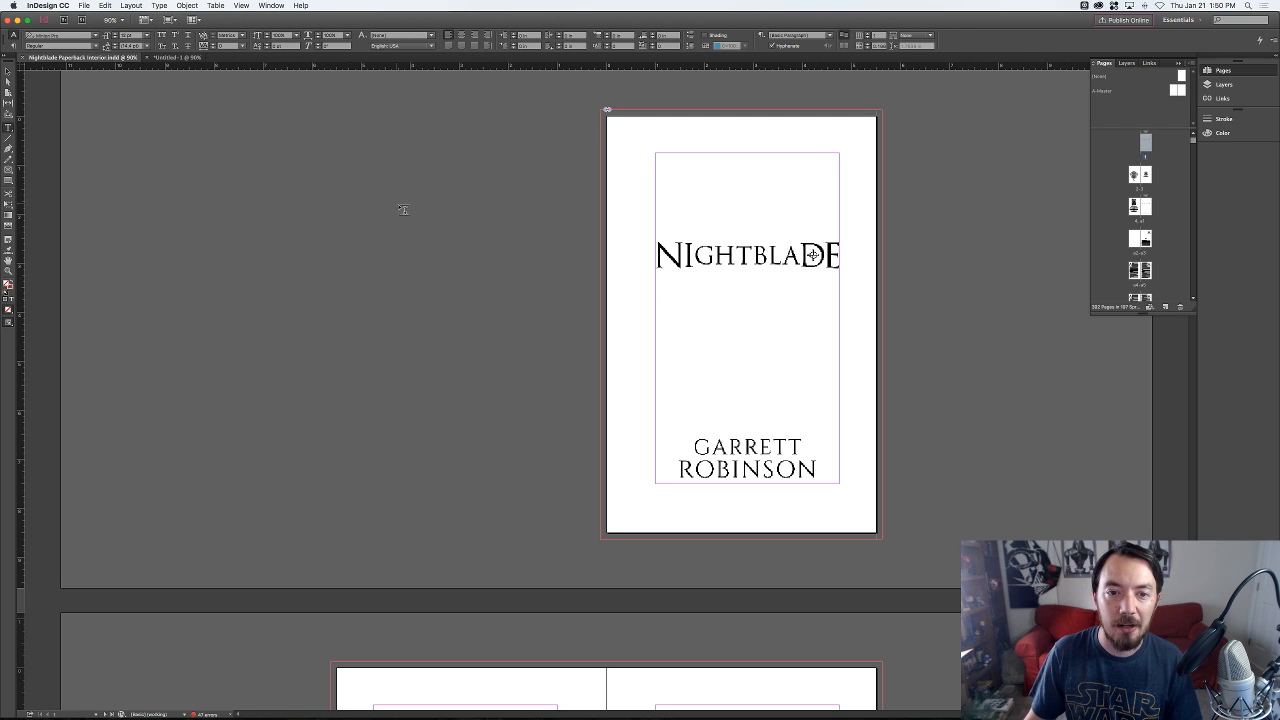
{"action": "key", "text": "v"}
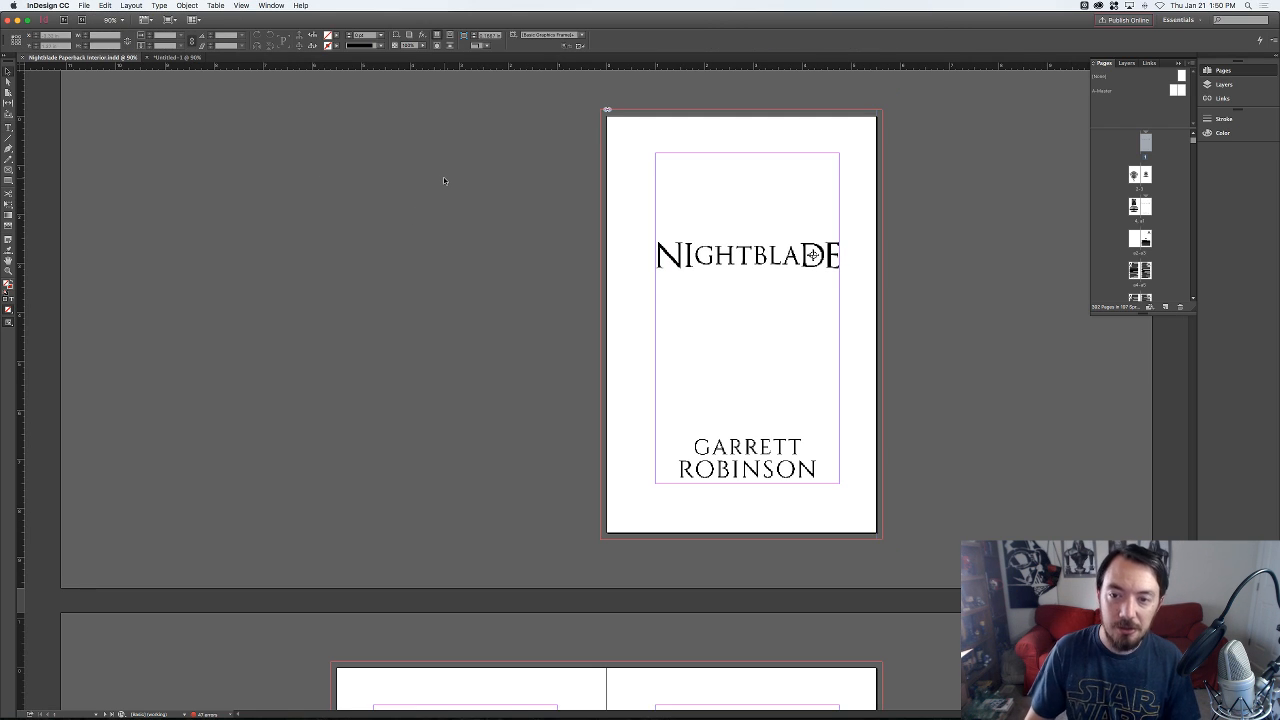
{"action": "key", "text": "shift+Page_Down"}
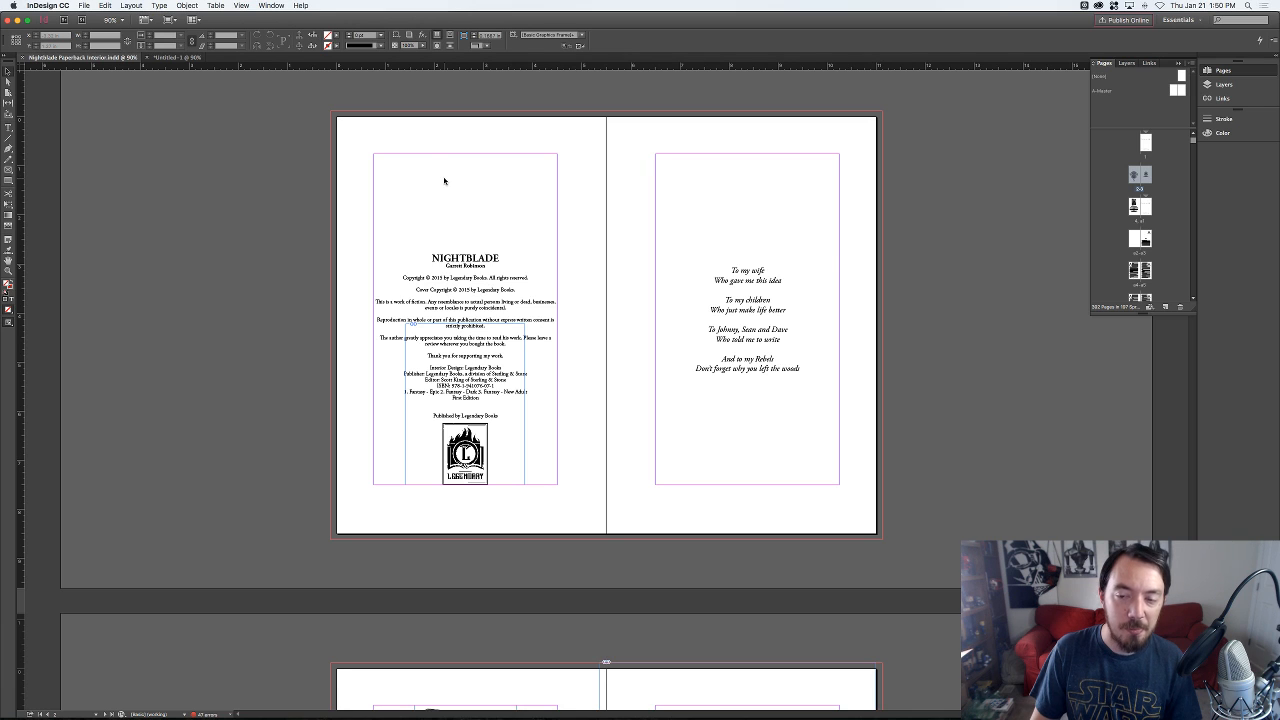
{"action": "key", "text": "shift+Page_Down"}
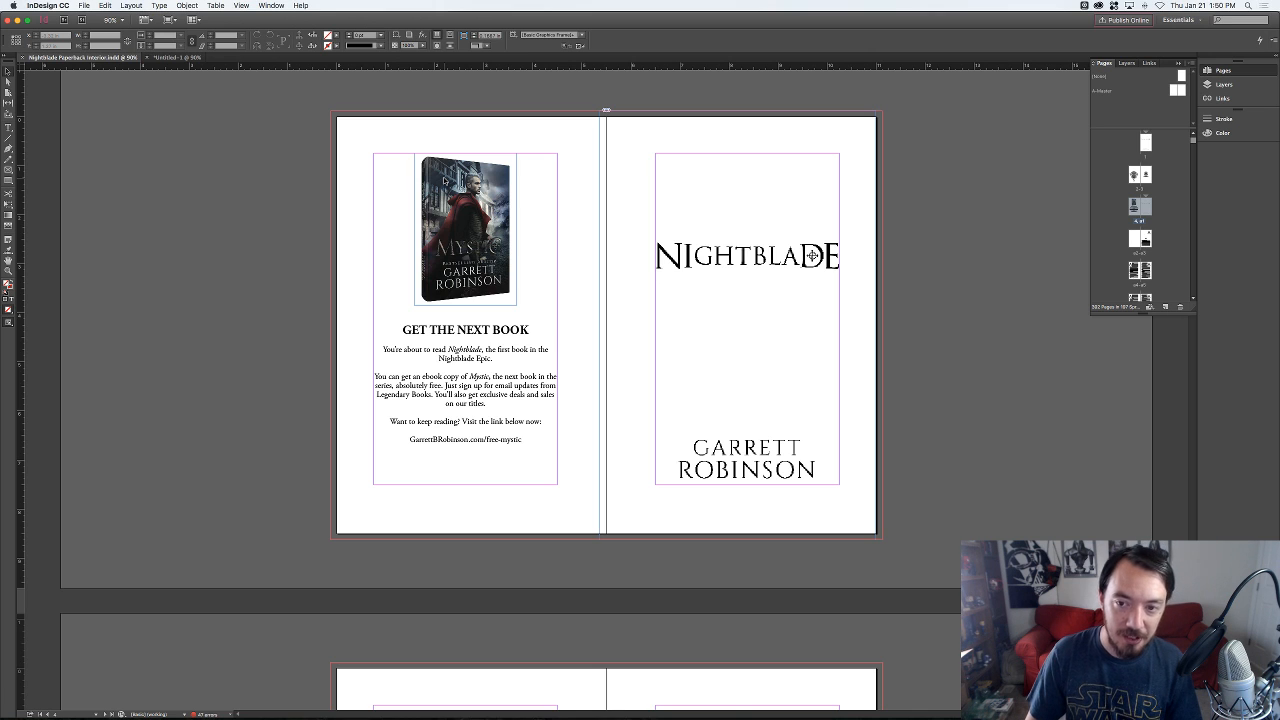
{"action": "key", "text": "shift+Page_Down"}
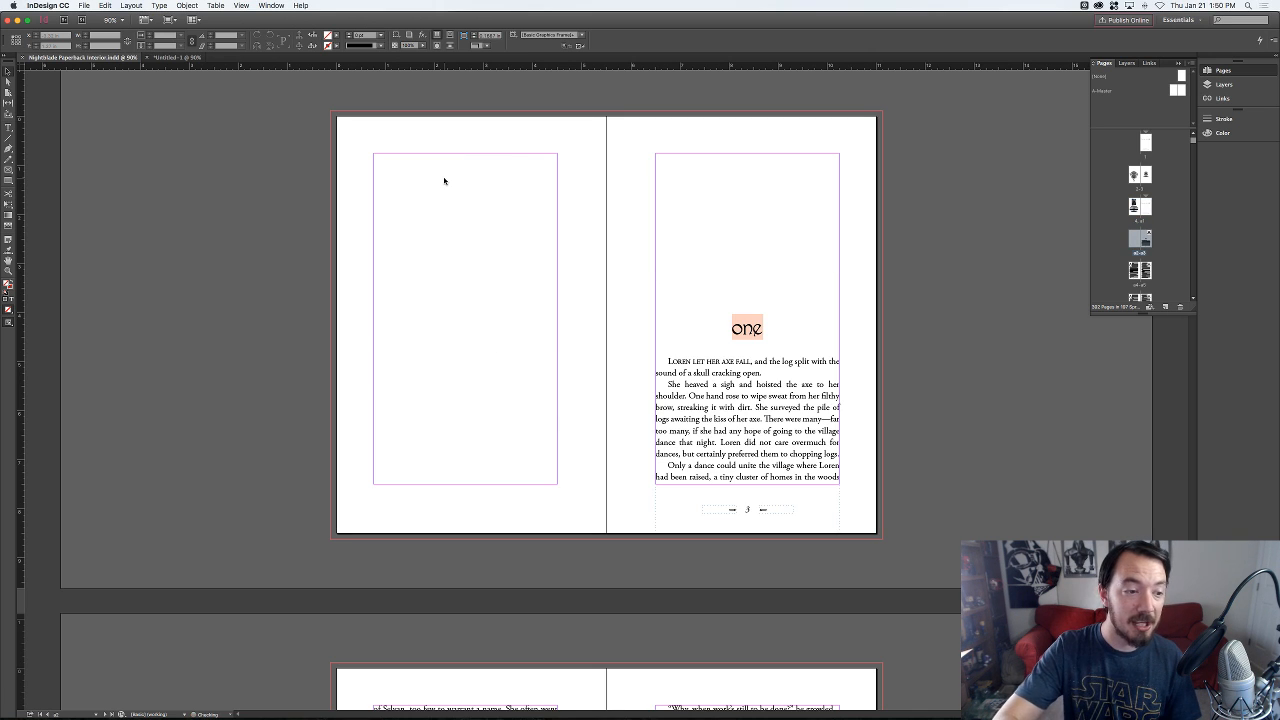
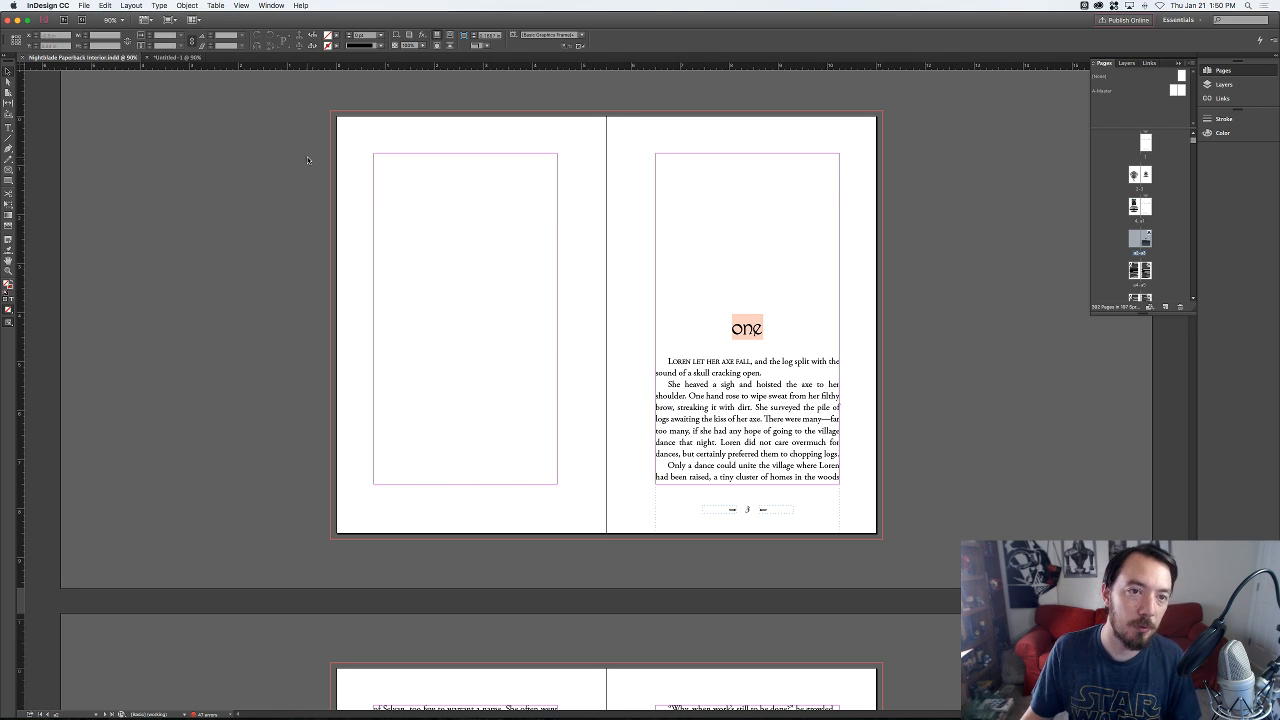
- Insert 6 pages before page 1 of the untitled document, with the master set to [None]
{"action": "left_click", "coordinate": [172, 57]}
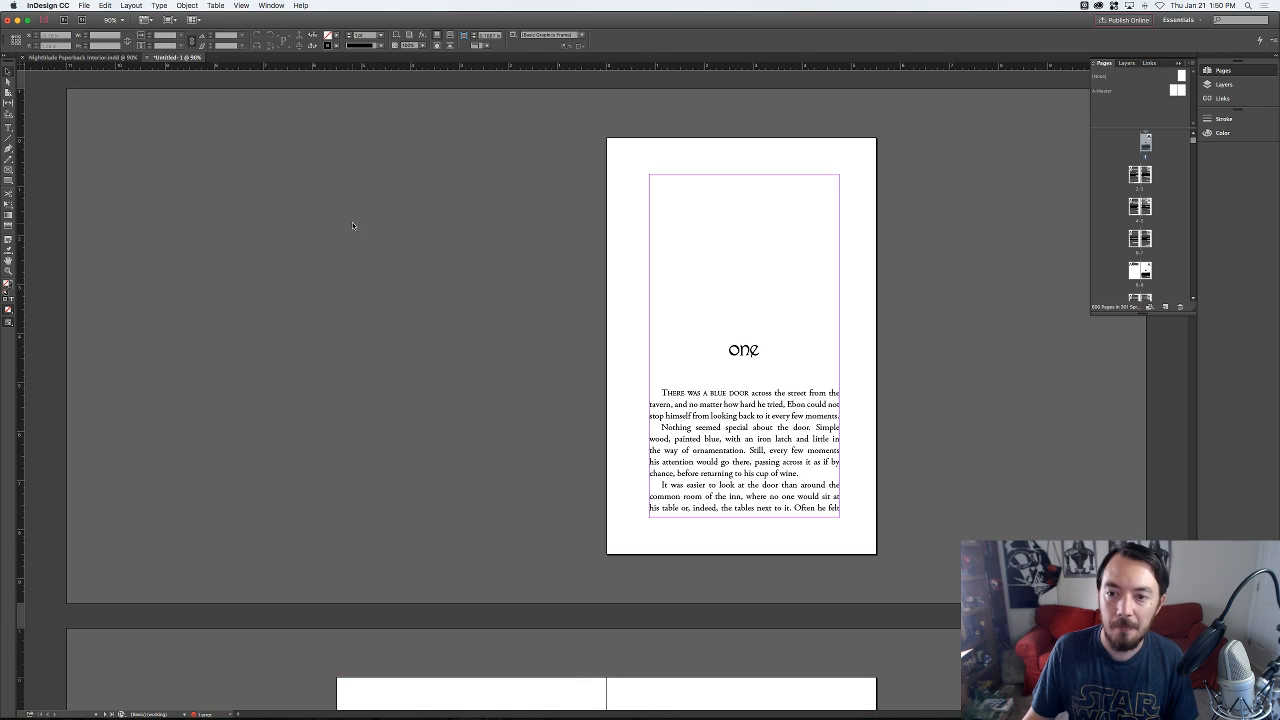
{"action": "left_click", "coordinate": [1146, 145]}
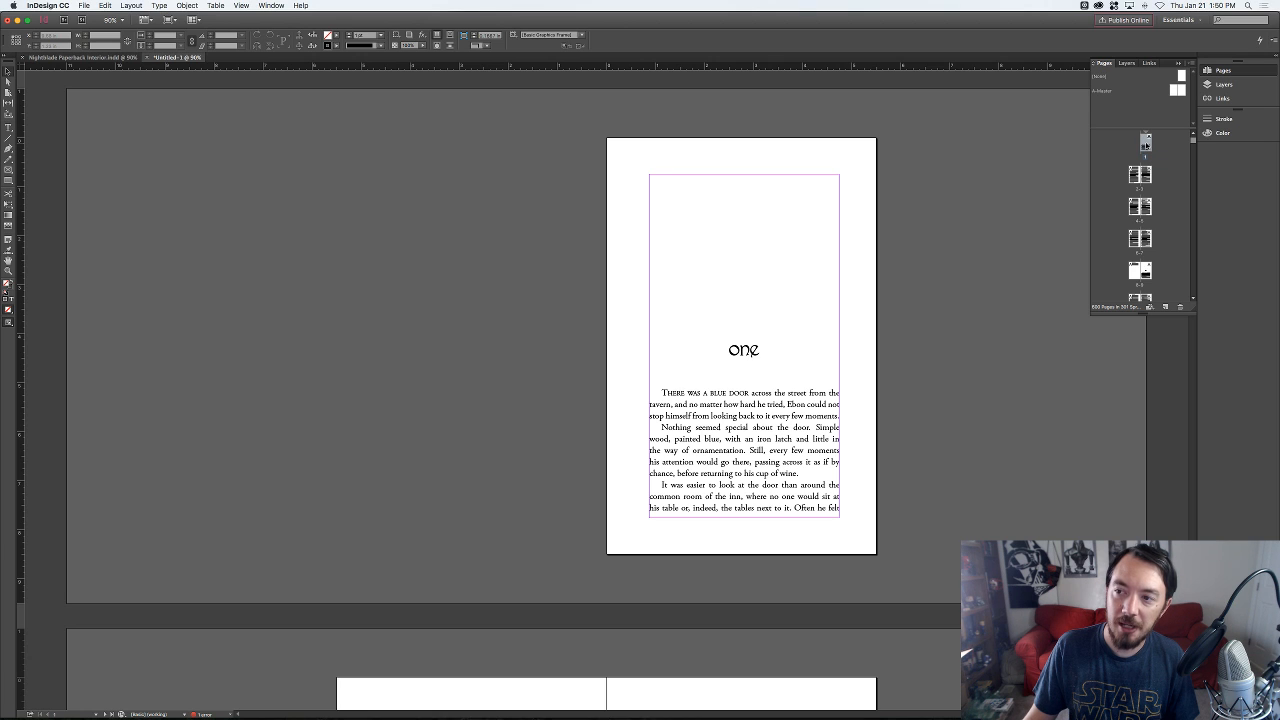
{"action": "right_click", "coordinate": [1146, 145]}
{"action": "left_click", "coordinate": [1083, 152]}
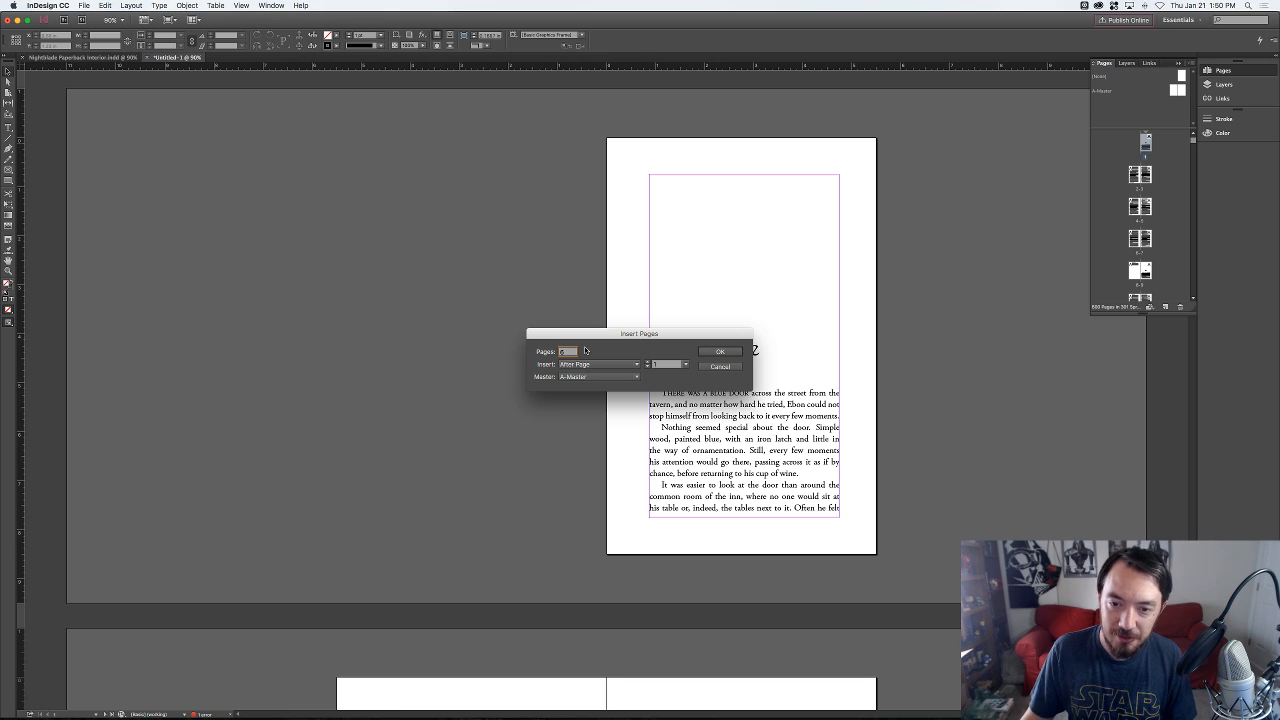
{"action": "left_click", "coordinate": [598, 364]}
{"action": "left_click", "coordinate": [582, 377]}
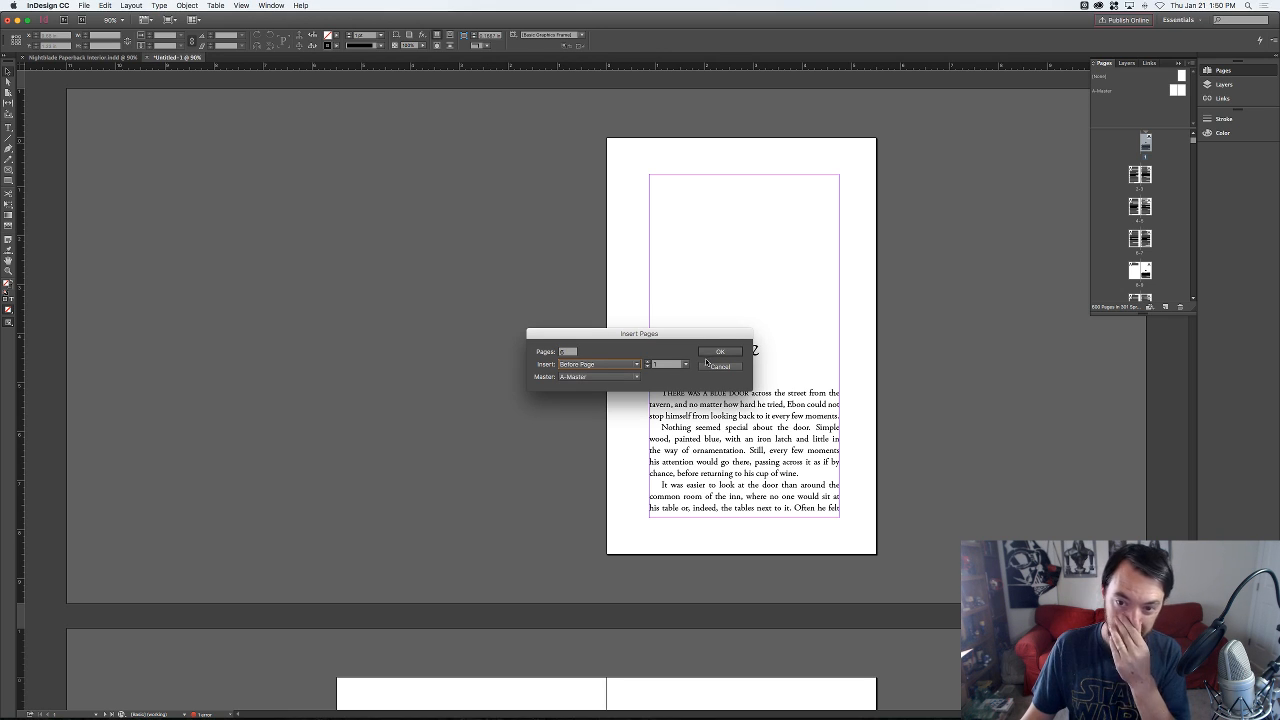
{"action": "left_click", "coordinate": [625, 377]}
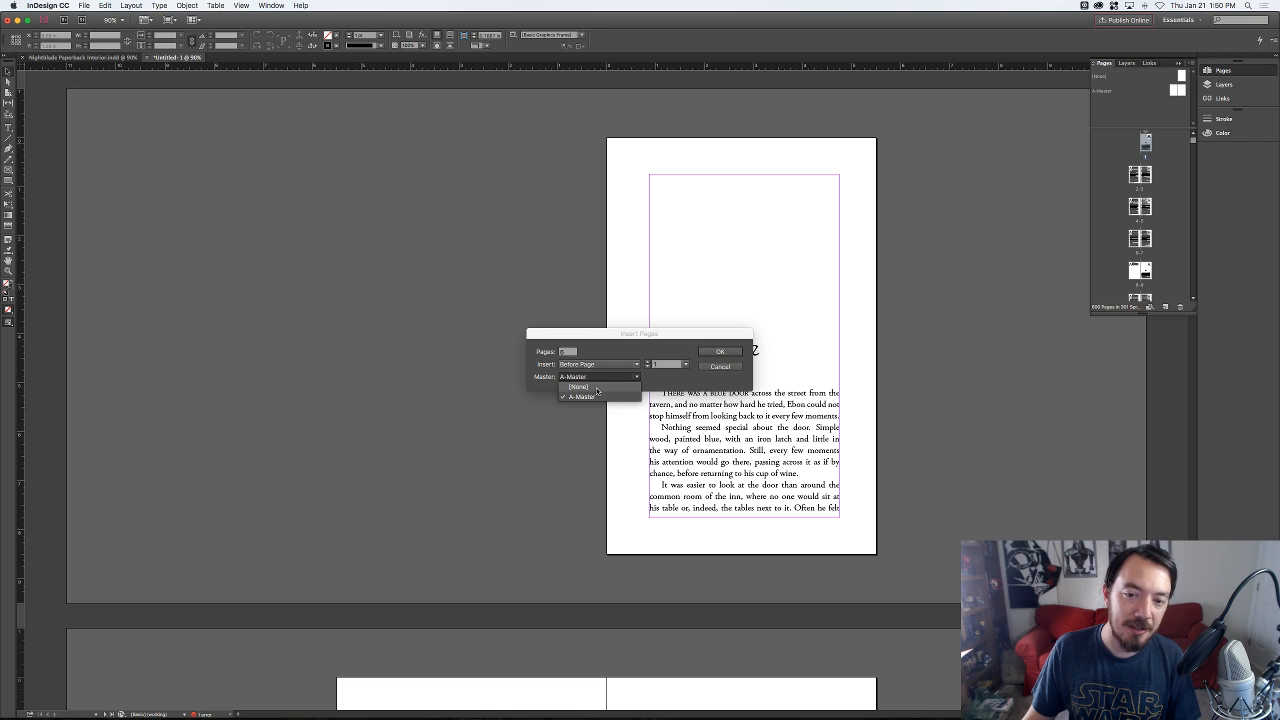
{"action": "left_click", "coordinate": [580, 387]}
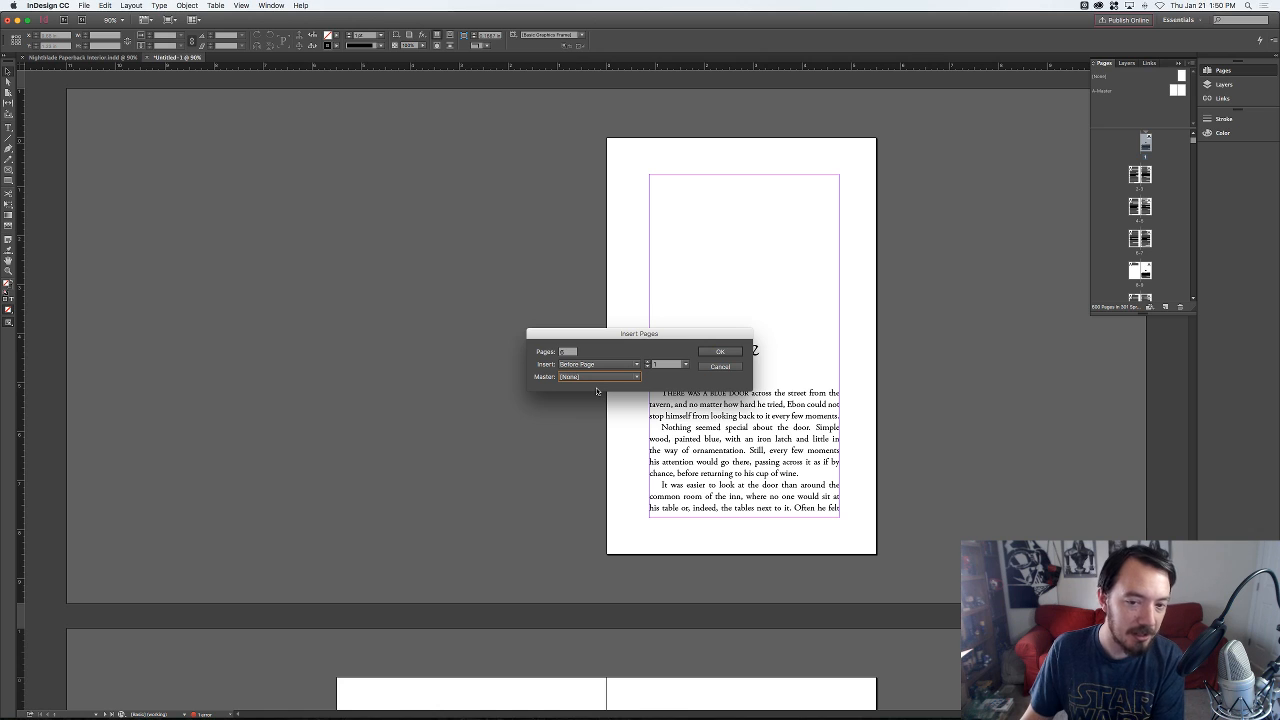
{"action": "left_click", "coordinate": [718, 353]}
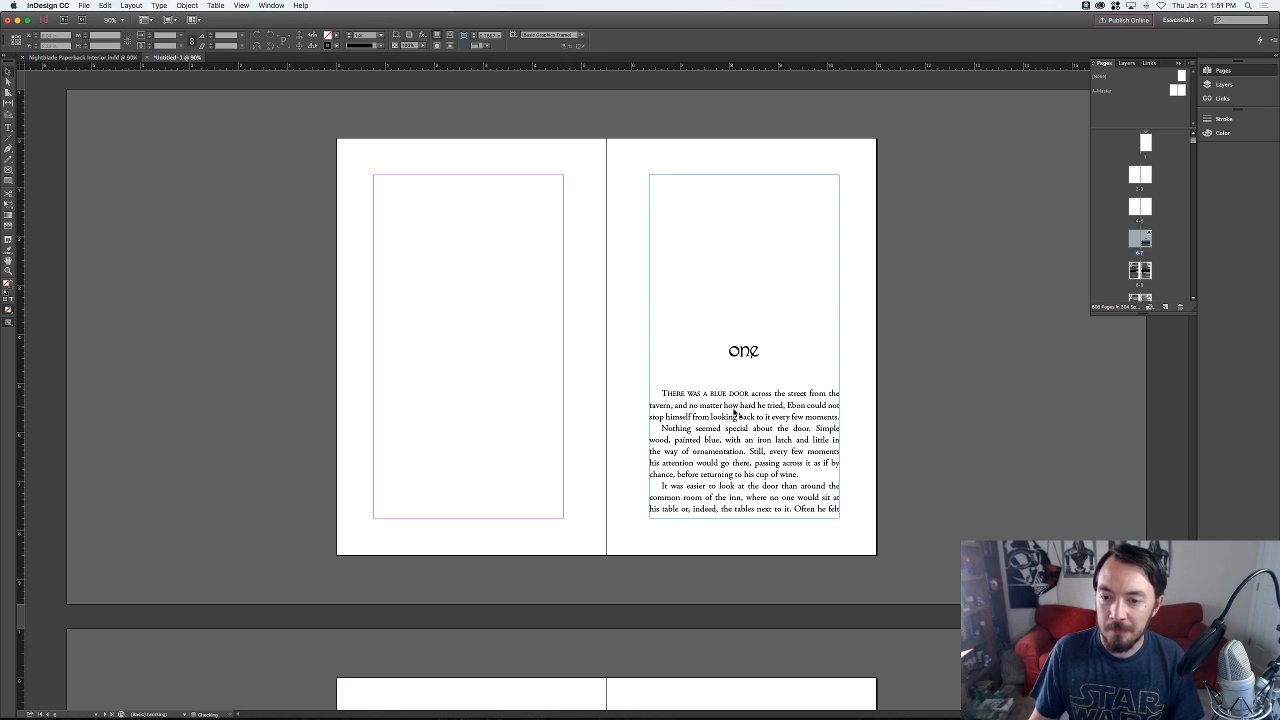
{"action": "key", "text": "t"}
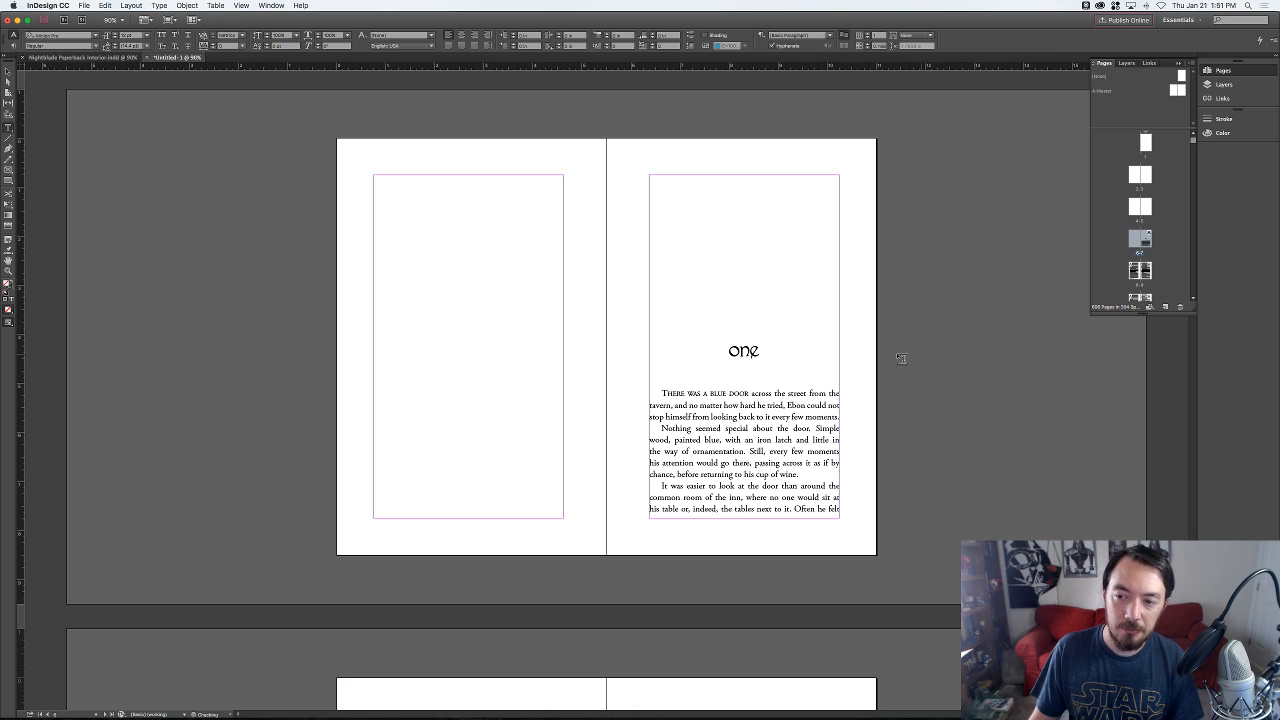
- Turn on hyphenation for the entire manuscript text, undoing and redoing it once to compare the line breaks
{"action": "left_click", "coordinate": [735, 428]}
{"action": "key", "text": "ctrl+a"}
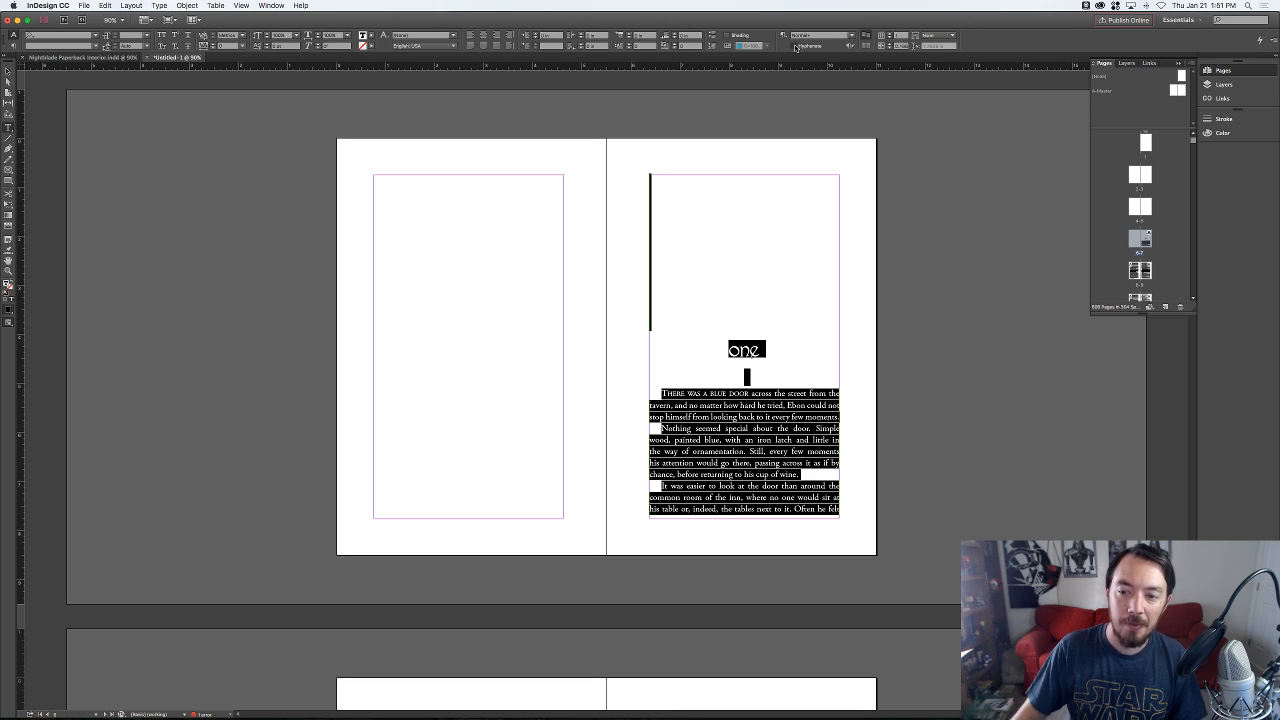
{"action": "left_click", "coordinate": [939, 266], "text": "super"}
{"action": "left_click", "coordinate": [777, 388]}
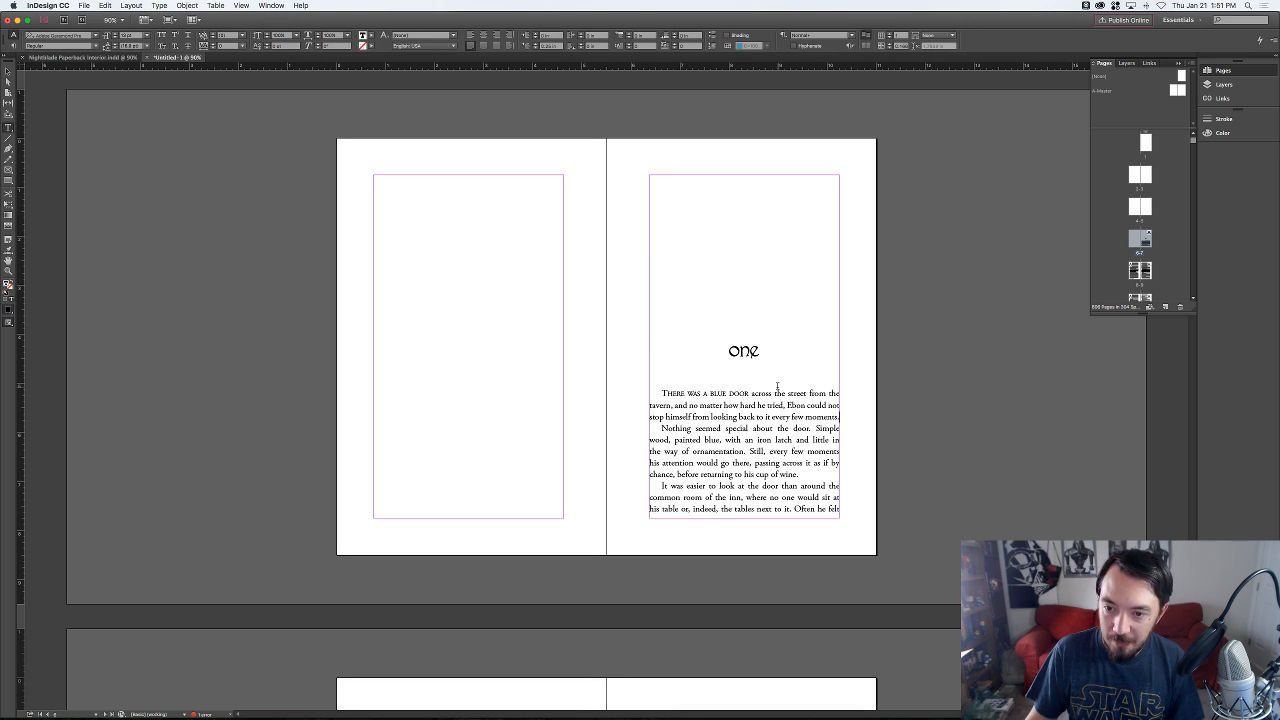
{"action": "key", "text": "super+a"}
{"action": "left_click", "coordinate": [794, 46]}
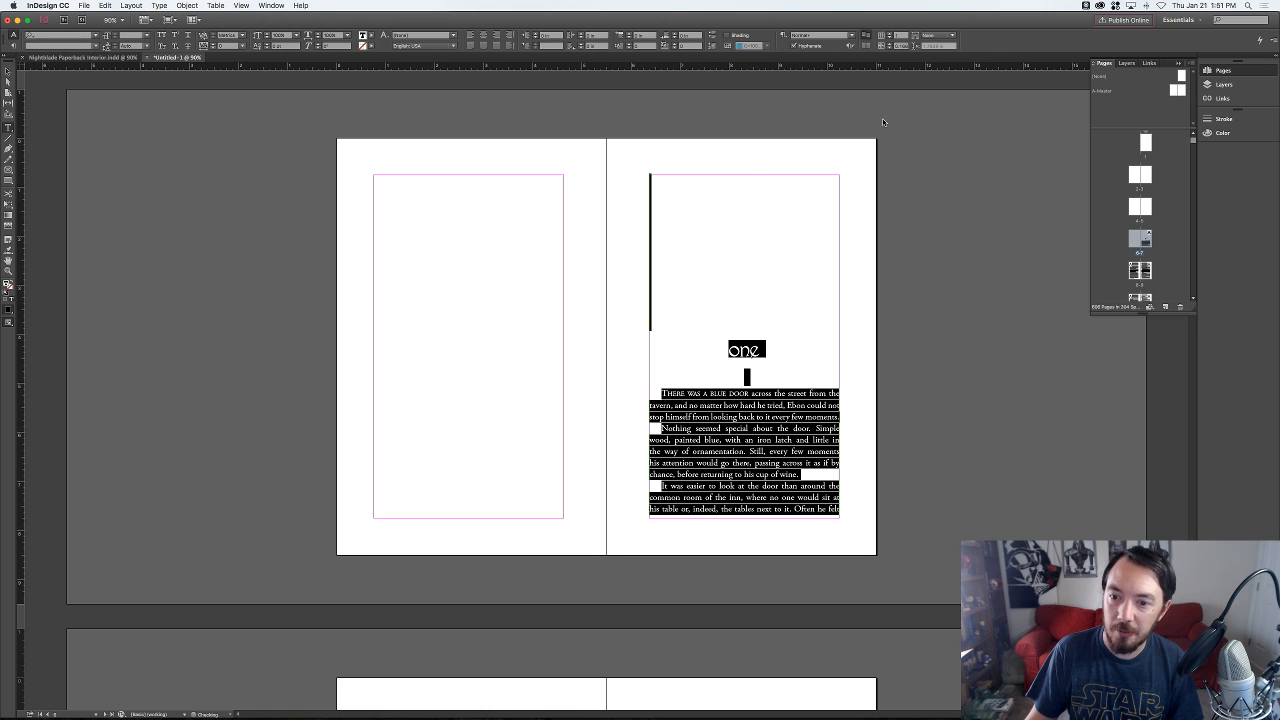
{"action": "left_click", "coordinate": [938, 287], "text": "super"}
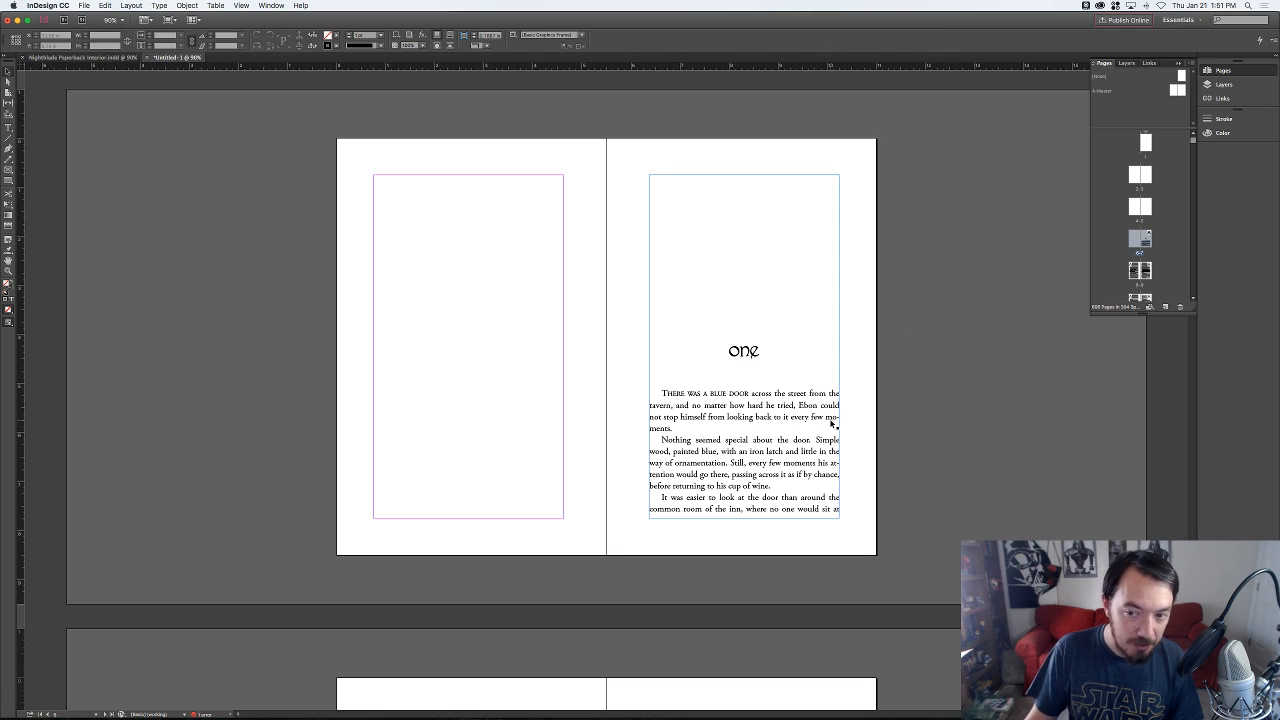
{"action": "key", "text": "super+z"}
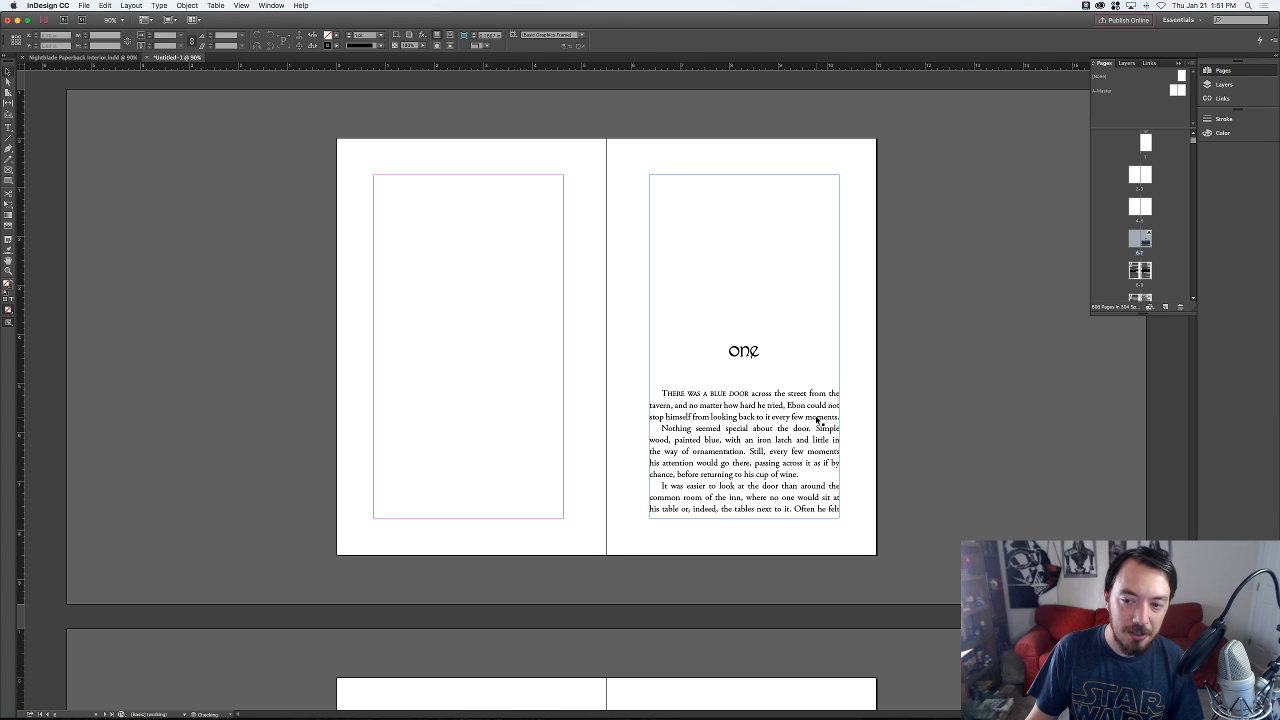
{"action": "key", "text": "super+shift+z"}
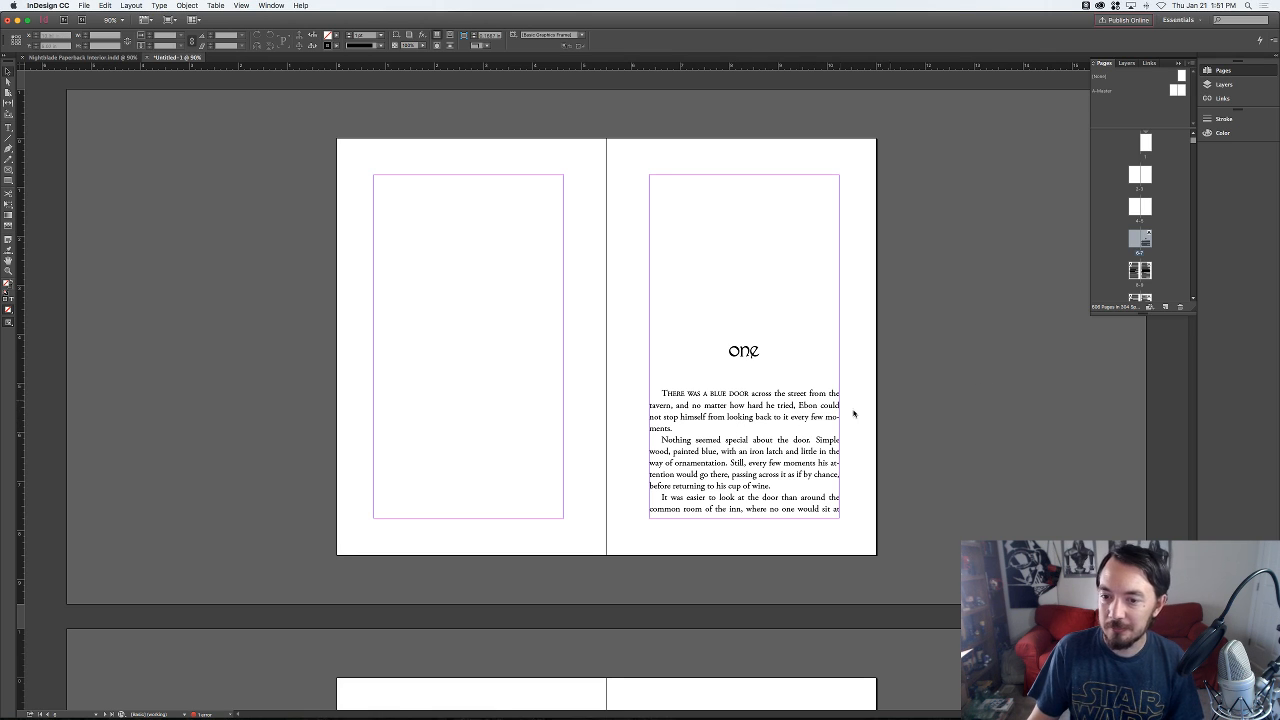
- Set the keep options for the whole manuscript to keep lines together at the start and end of paragraphs
{"action": "key", "text": "alt+Page_Down"}
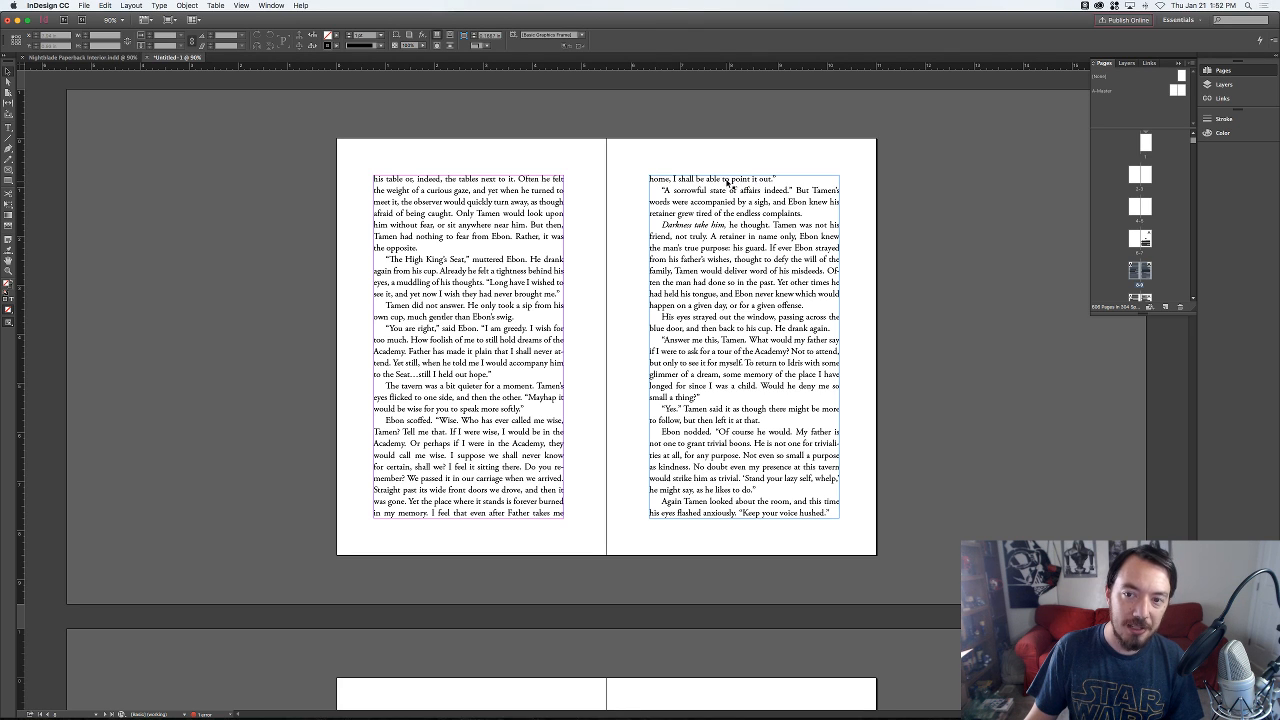
{"action": "key", "text": "t"}
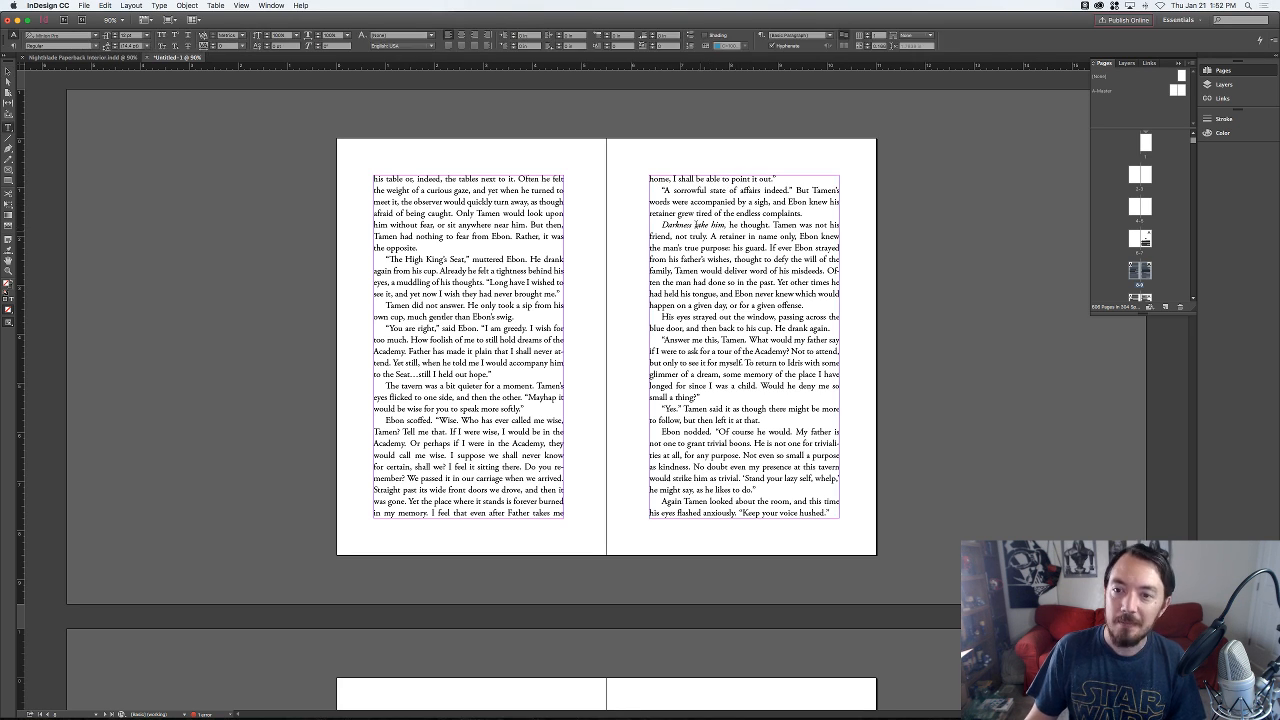
{"action": "left_click", "coordinate": [703, 212]}
{"action": "key", "text": "super+a"}
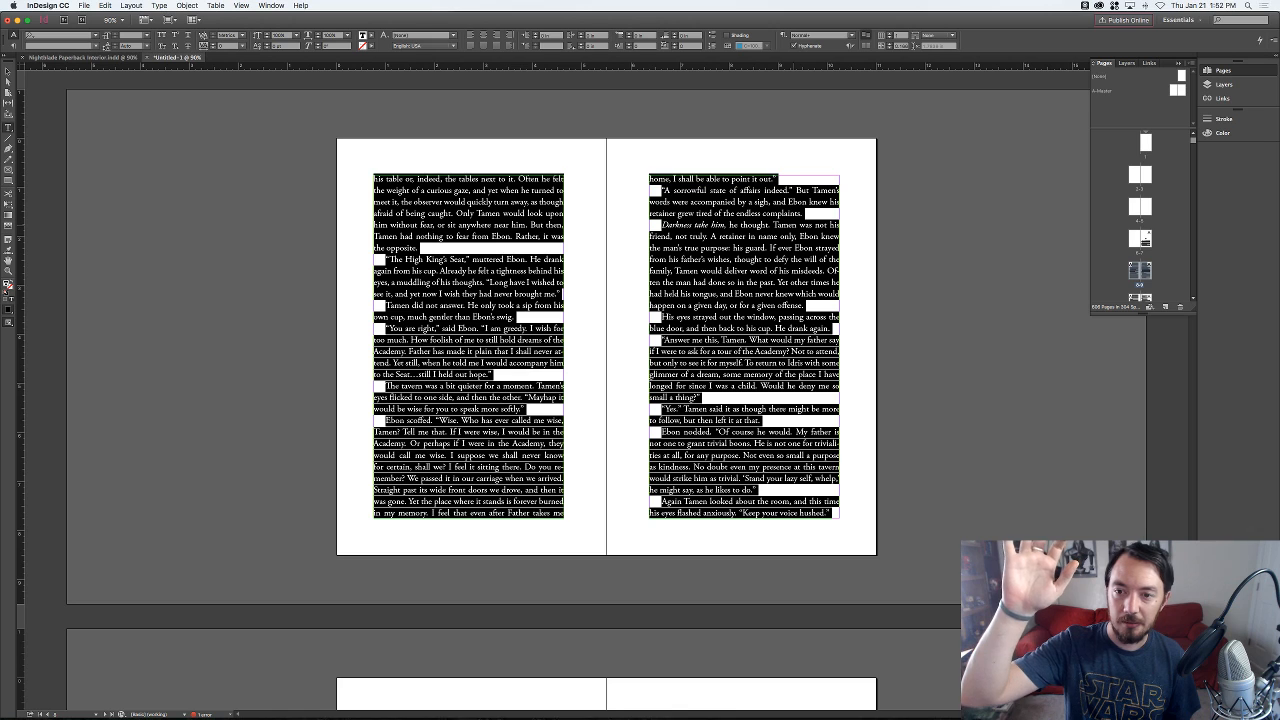
{"action": "key", "text": "super+alt+k"}
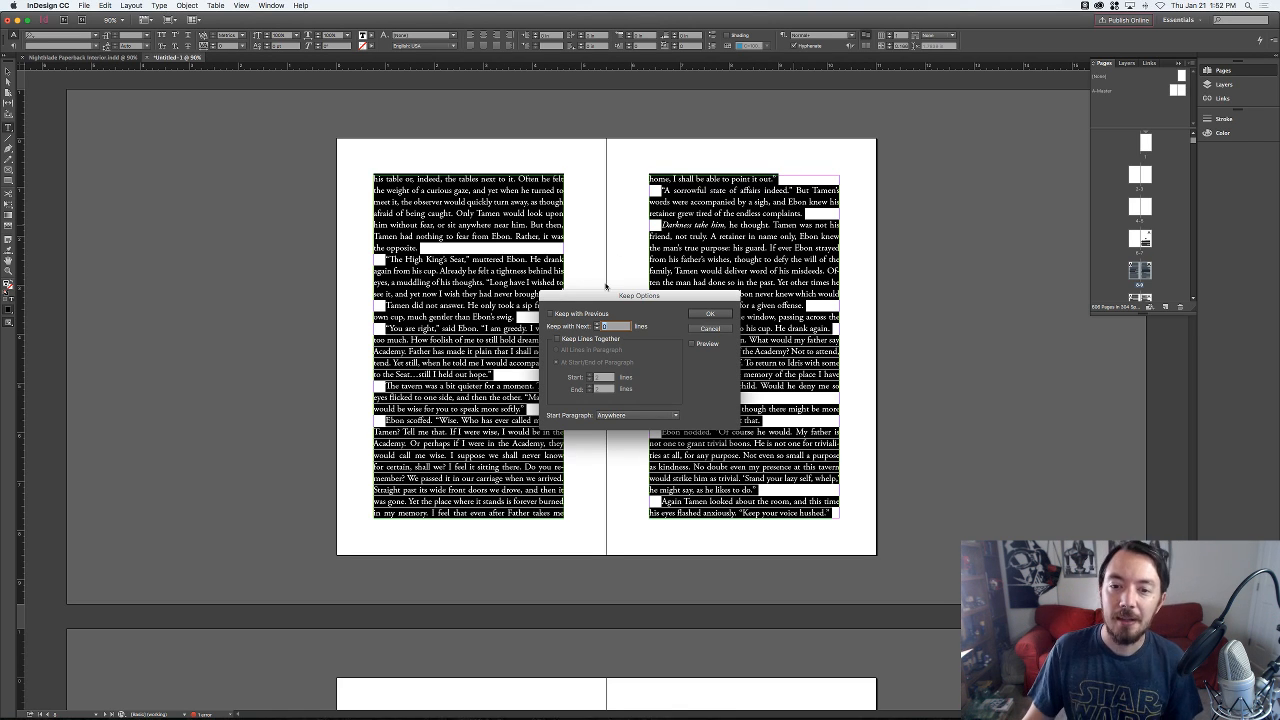
{"action": "left_click", "coordinate": [585, 340]}
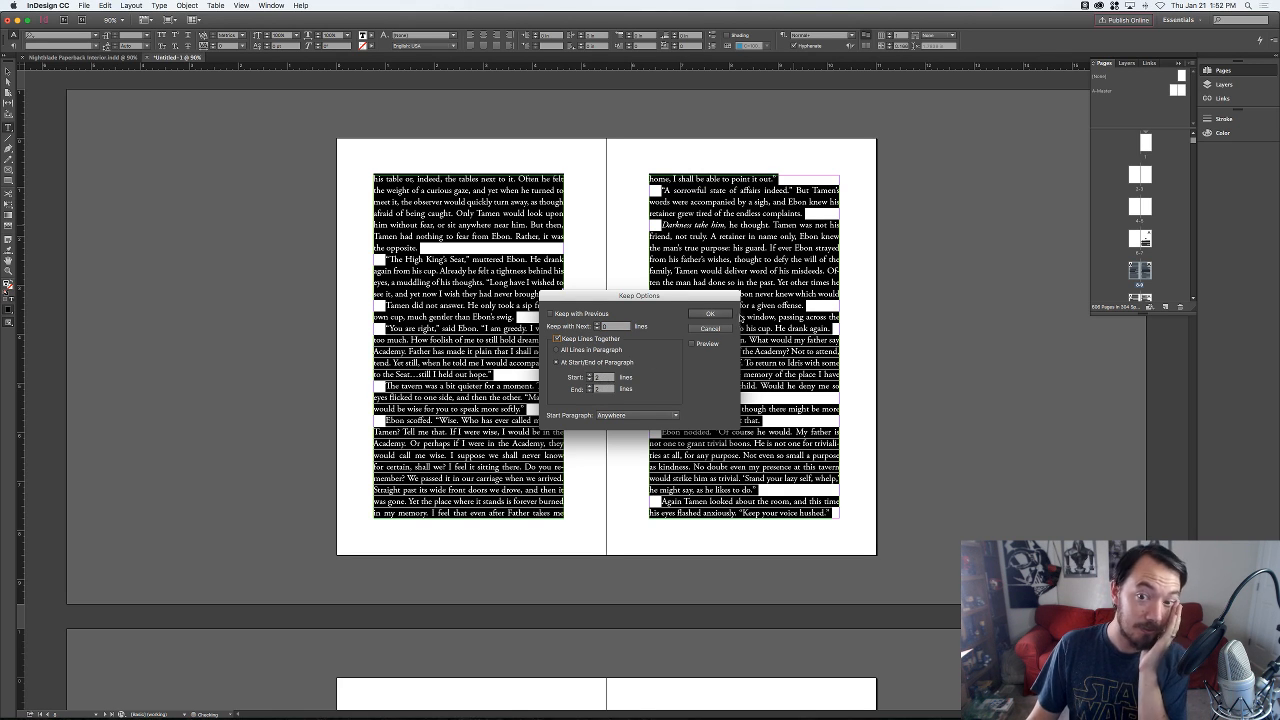
{"action": "left_click", "coordinate": [712, 315]}
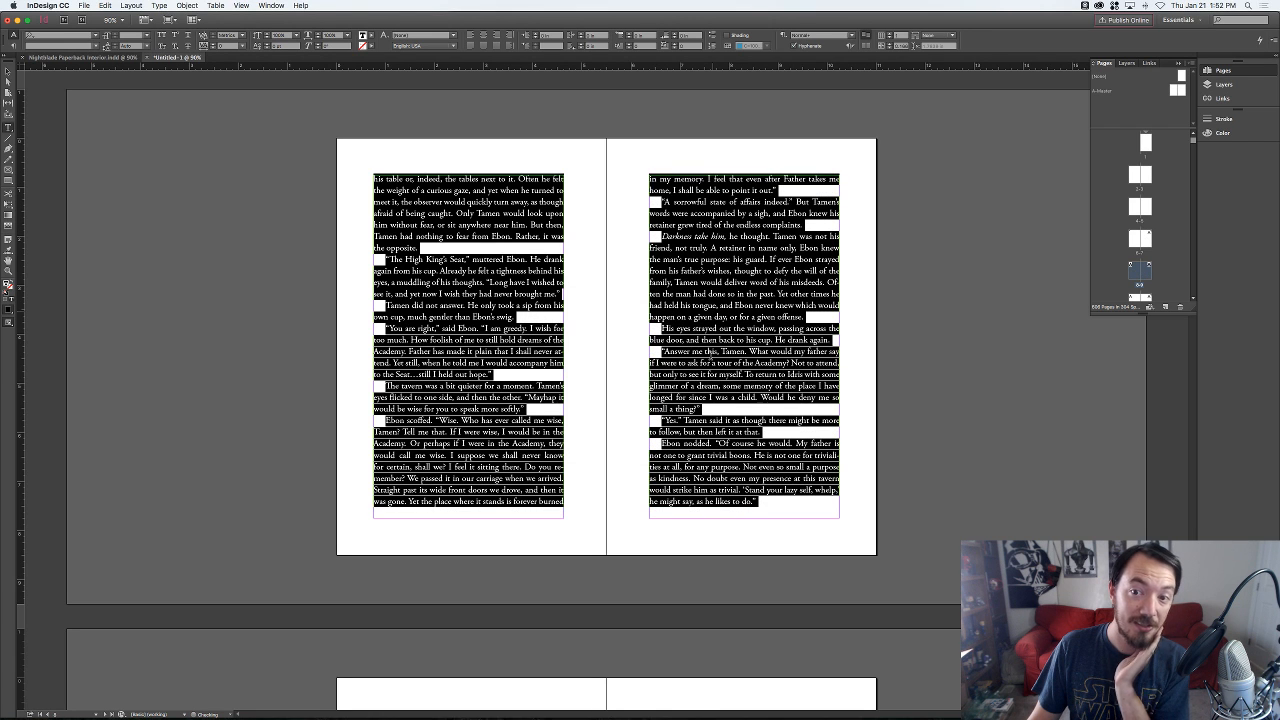
{"action": "left_click", "coordinate": [707, 266]}
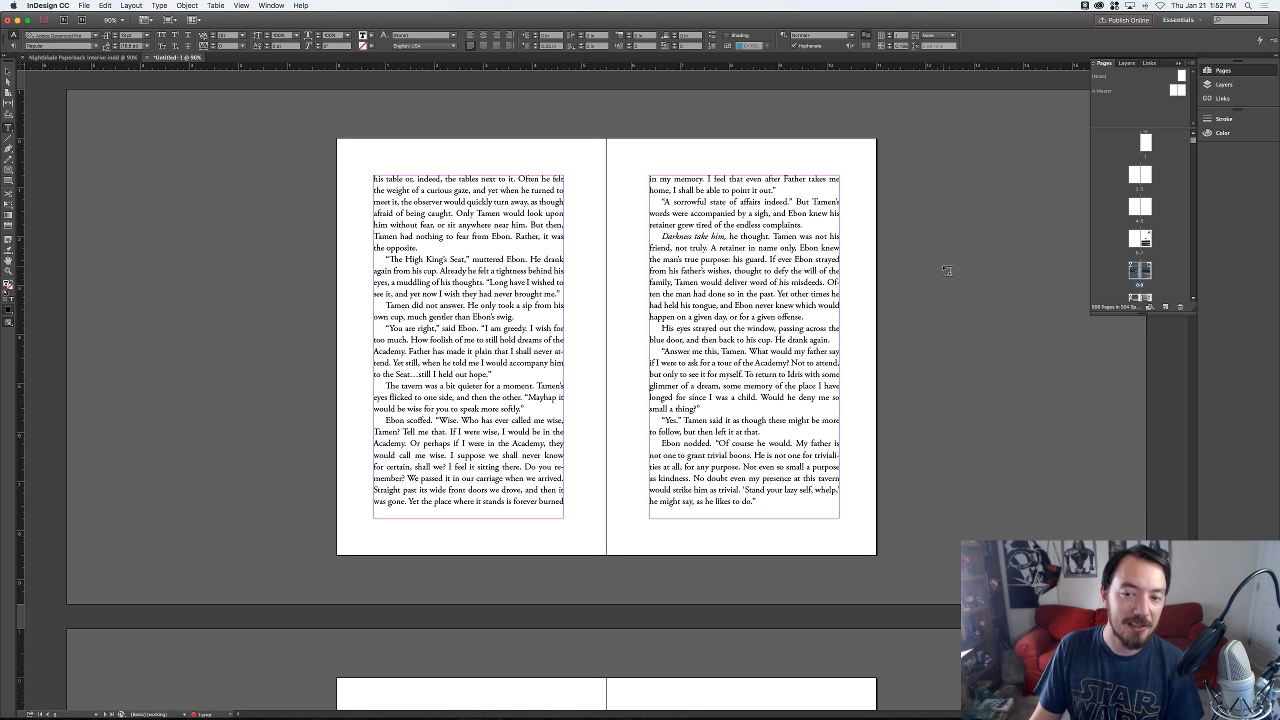
{"action": "key", "text": "Escape"}
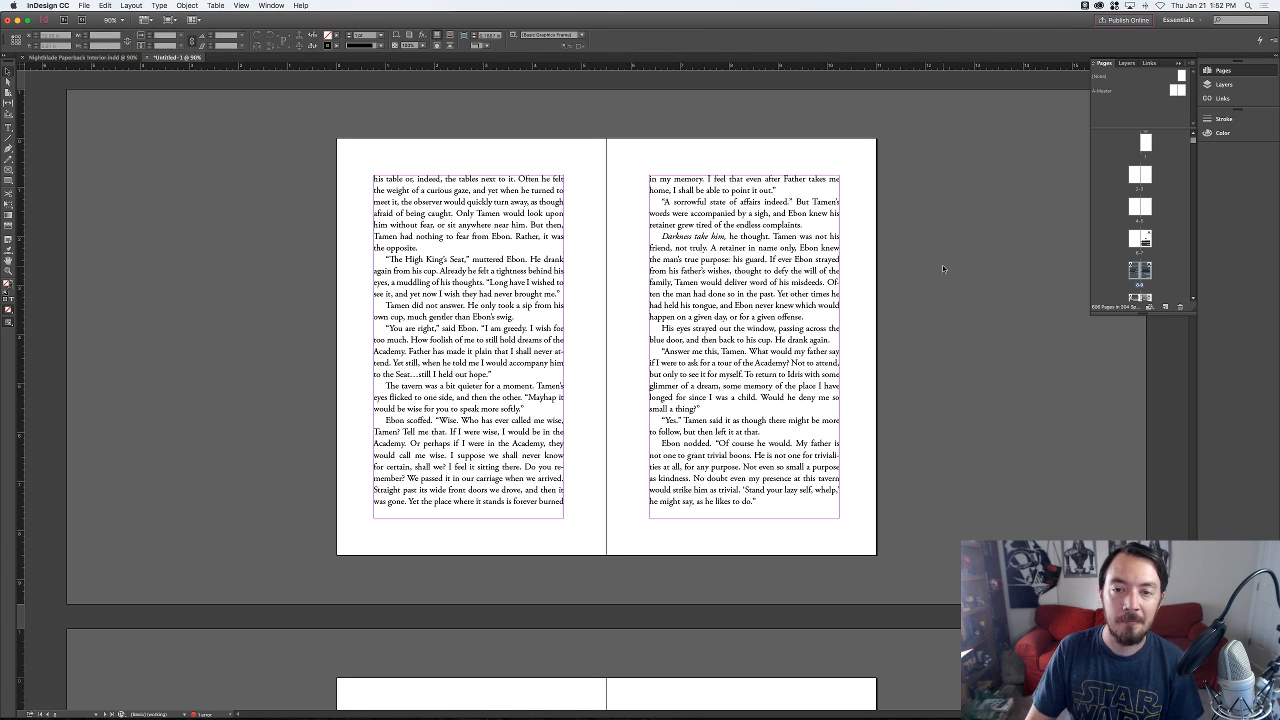
- Examine the line breaks and page endings on the opening spreads of chapter one
{"action": "key", "text": "alt+Page_Up"}
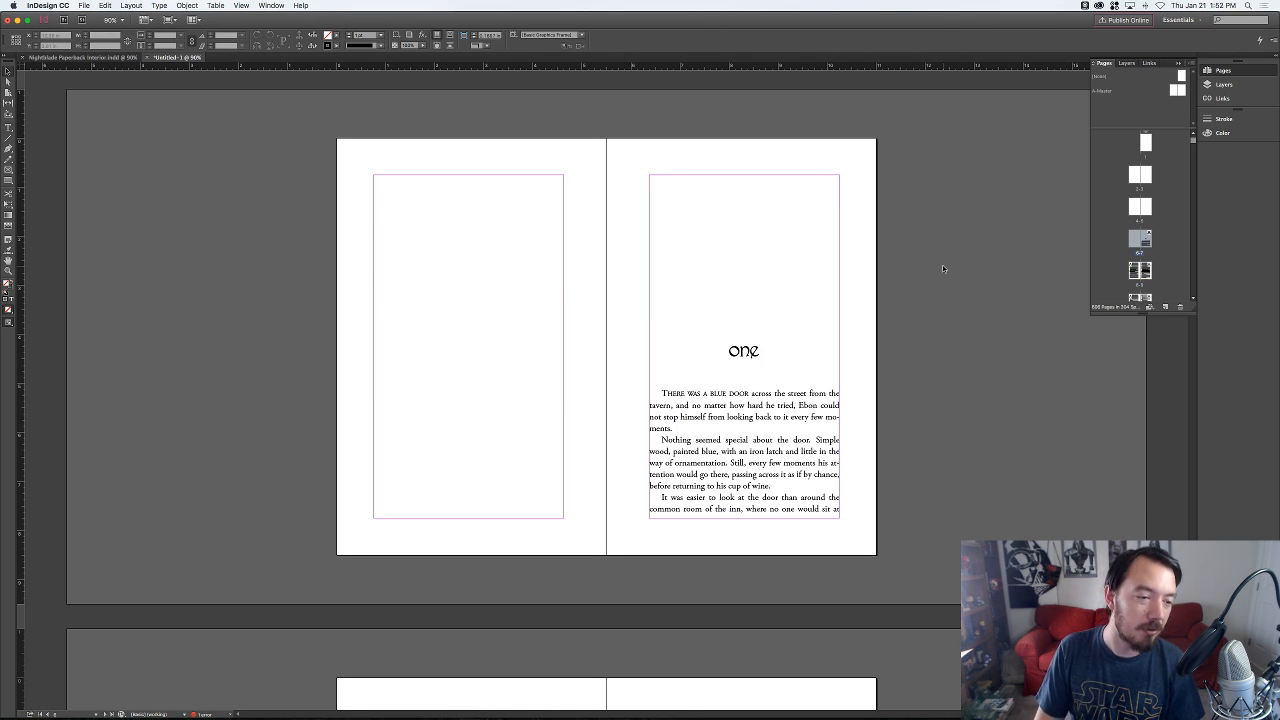
{"action": "key", "text": "alt+Page_Down"}
{"action": "key", "text": "alt+Page_Down"}
{"action": "key", "text": "alt+Page_Down"}
{"action": "key", "text": "alt+Page_Down"}
{"action": "key", "text": "alt+Page_Down"}
{"action": "key", "text": "alt+Page_Down"}
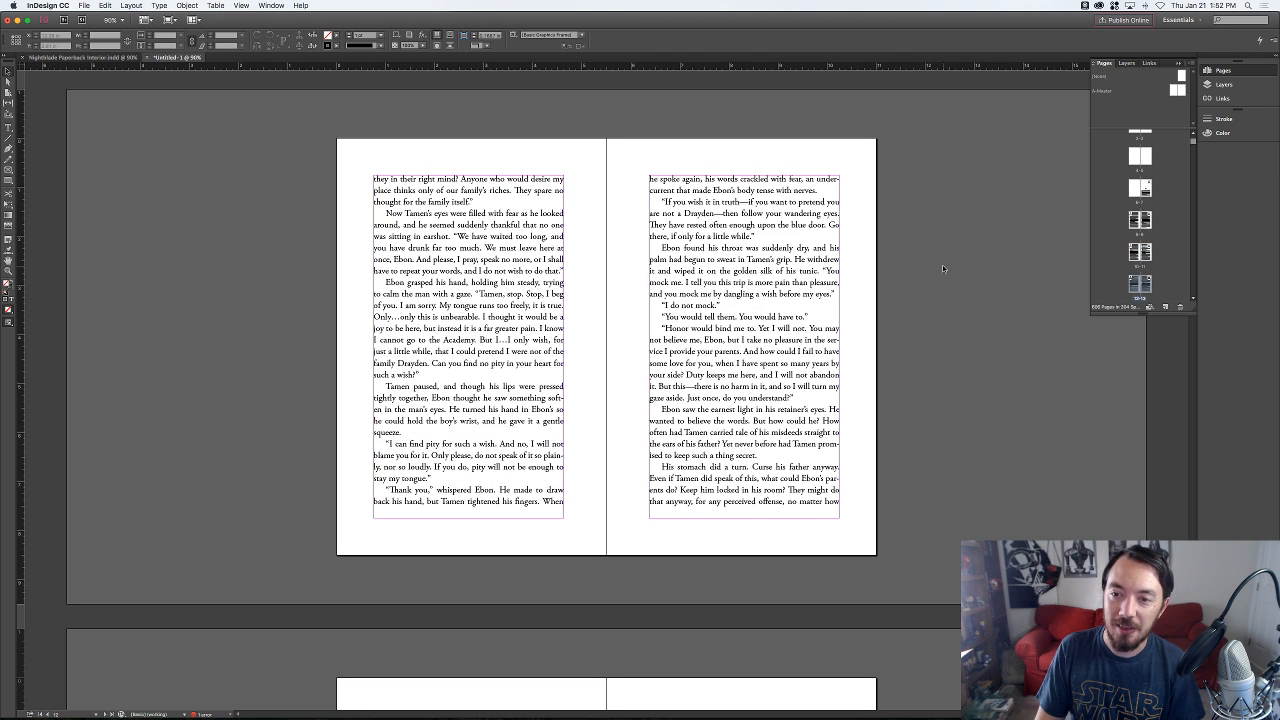
{"action": "key", "text": "alt+Page_Down"}
- Go to the document's last page and look back through the blank spreads to find where the manuscript text ends
{"action": "key", "text": "shift+super+Page_Down"}
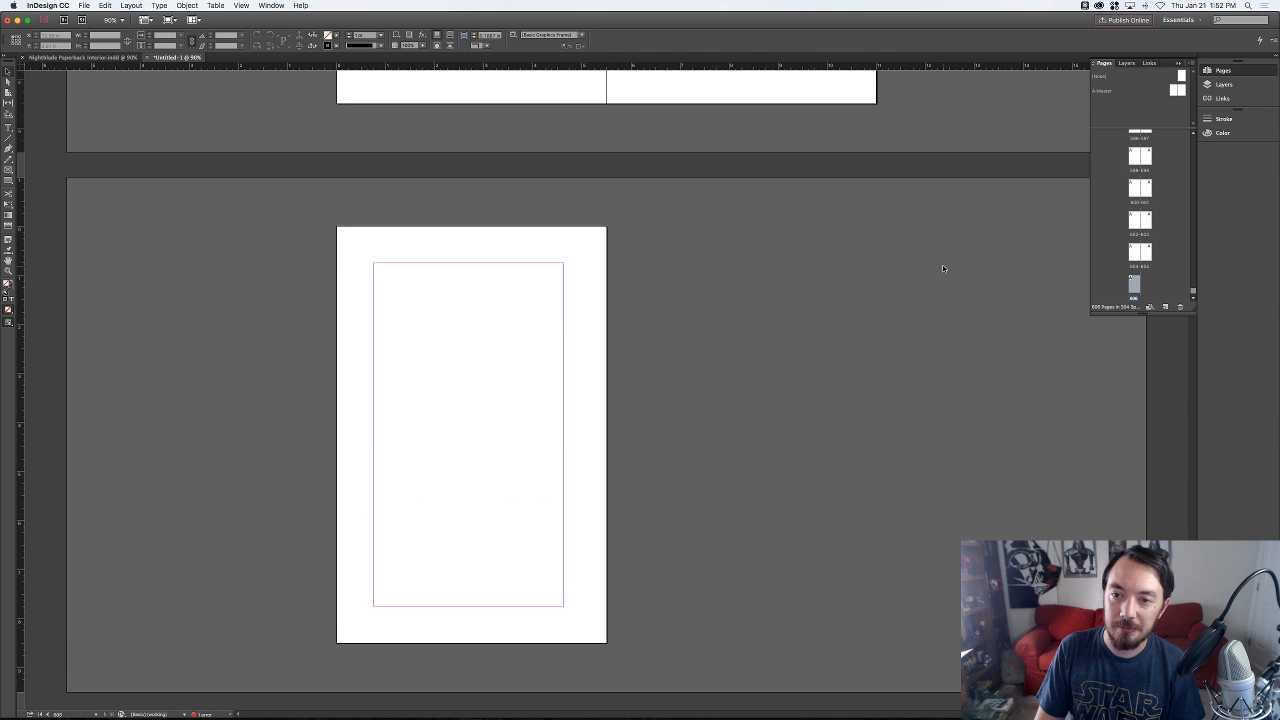
{"action": "key", "text": "alt+Page_Up"}
{"action": "key", "text": "alt+Page_Up"}
{"action": "key", "text": "alt+Page_Up"}
{"action": "key", "text": "alt+Page_Up"}
{"action": "key", "text": "alt+Page_Up"}
{"action": "key", "text": "alt+Page_Up"}
{"action": "key", "text": "alt+Page_Up"}
{"action": "key", "text": "alt+Page_Up"}
{"action": "key", "text": "alt+Page_Up"}
{"action": "key", "text": "alt+Page_Up"}
{"action": "key", "text": "alt+Page_Up"}
{"action": "key", "text": "alt+Page_Up"}
{"action": "key", "text": "alt+Page_Up"}
{"action": "key", "text": "alt+Page_Up"}
{"action": "key", "text": "alt+Page_Up"}
{"action": "key", "text": "alt+Page_Up"}
{"action": "key", "text": "alt+Page_Up"}
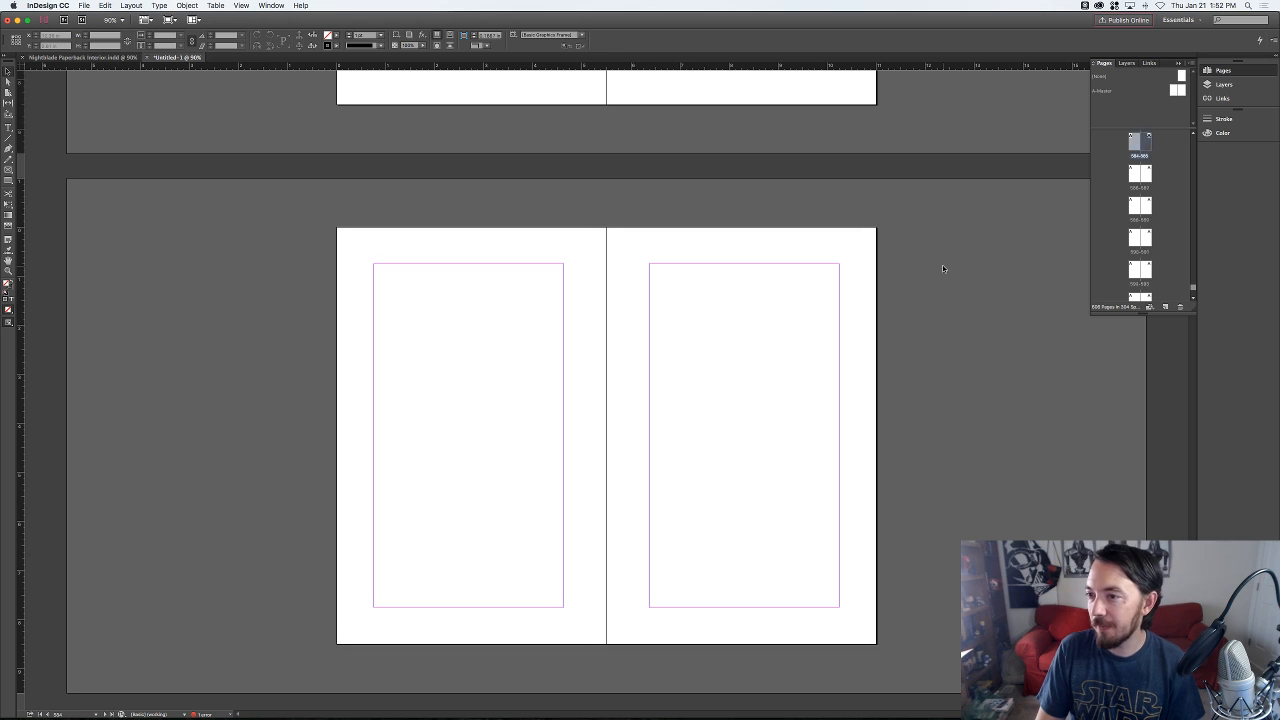
{"action": "key", "text": "alt+Page_Up"}
{"action": "key", "text": "alt+Page_Up"}
{"action": "key", "text": "alt+Page_Up"}
{"action": "key", "text": "alt+Page_Up"}
{"action": "key", "text": "alt+Page_Up"}
{"action": "key", "text": "alt+Page_Up"}
{"action": "key", "text": "alt+Page_Up"}
{"action": "key", "text": "alt+Page_Up"}
{"action": "key", "text": "alt+Page_Up"}
{"action": "key", "text": "alt+Page_Up"}
{"action": "key", "text": "alt+Page_Up"}
{"action": "key", "text": "alt+Page_Up"}
{"action": "key", "text": "alt+Page_Up"}
{"action": "key", "text": "alt+Page_Up"}
{"action": "key", "text": "alt+Page_Up"}
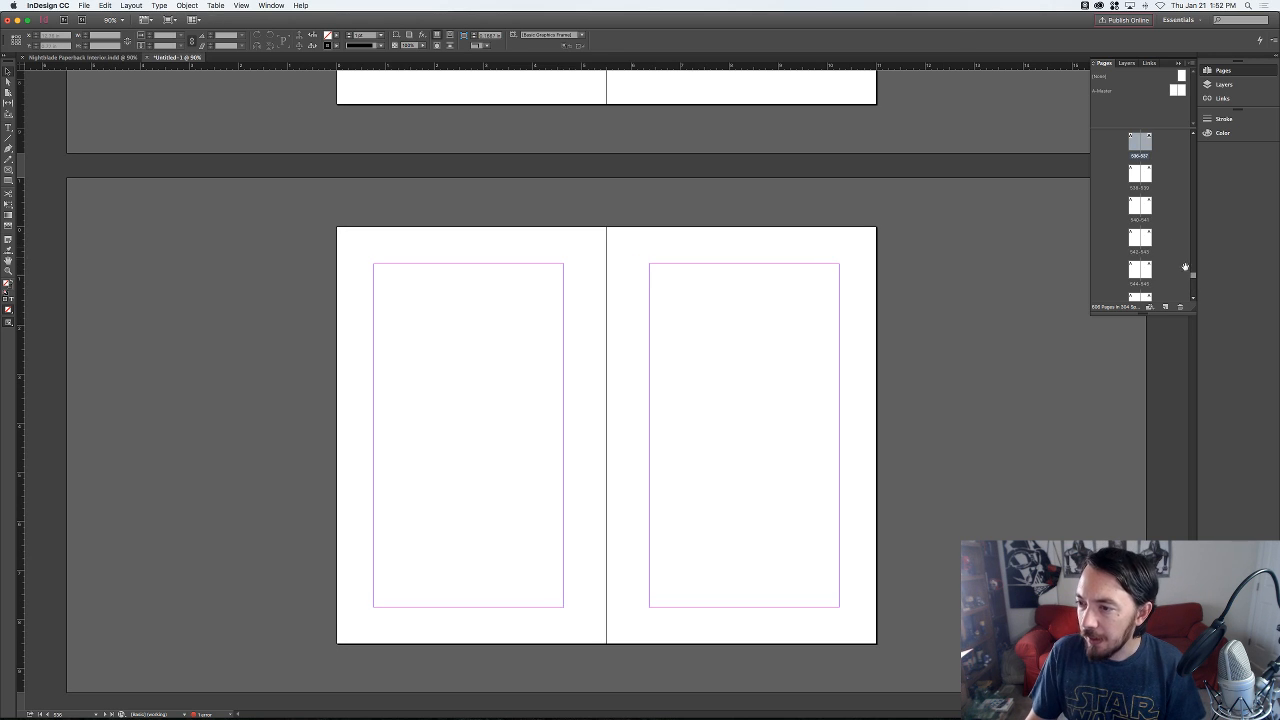
{"action": "left_click_drag", "start_coordinate": [1194, 277], "coordinate": [1194, 221]}
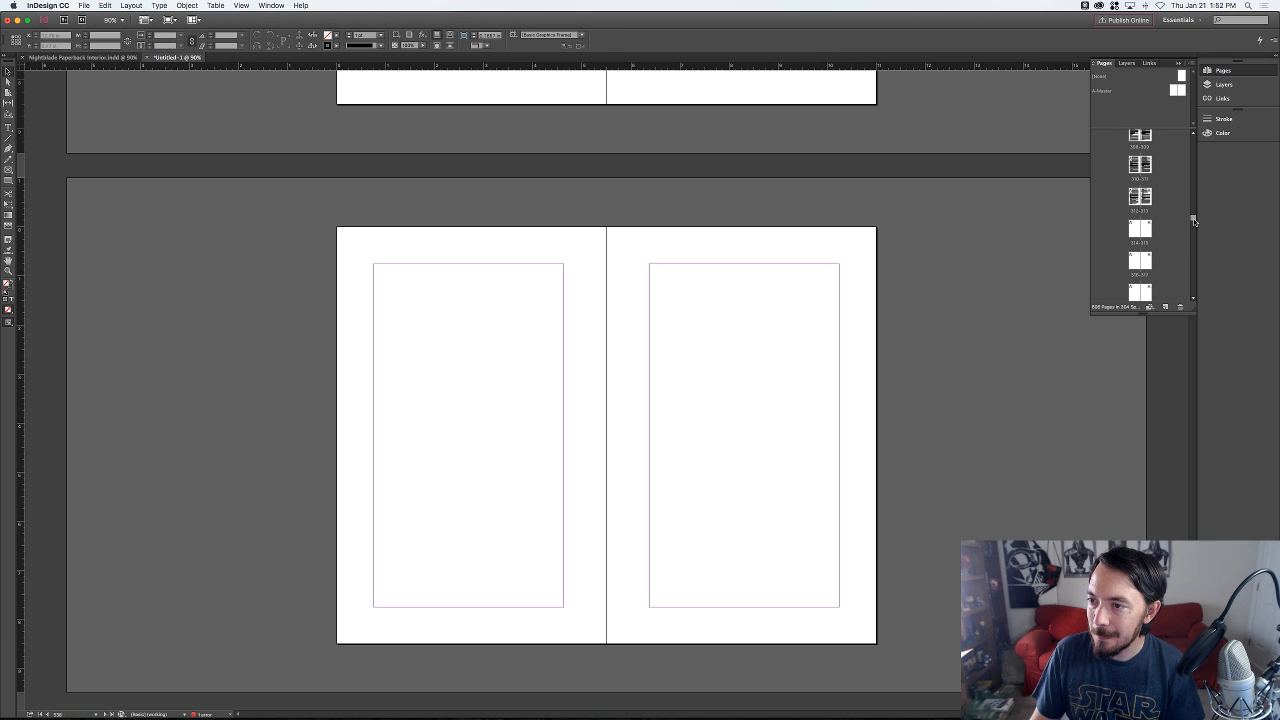
{"action": "double_click", "coordinate": [1140, 197]}
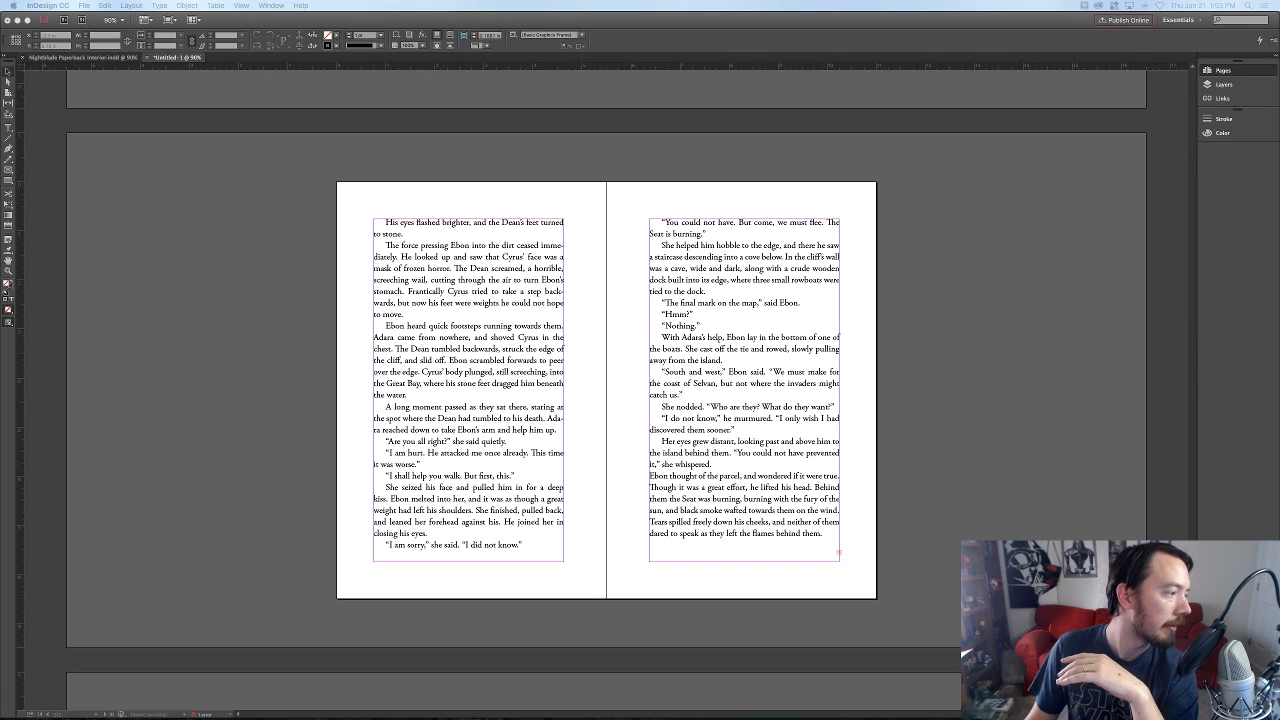
{"action": "left_click", "coordinate": [1065, 392]}
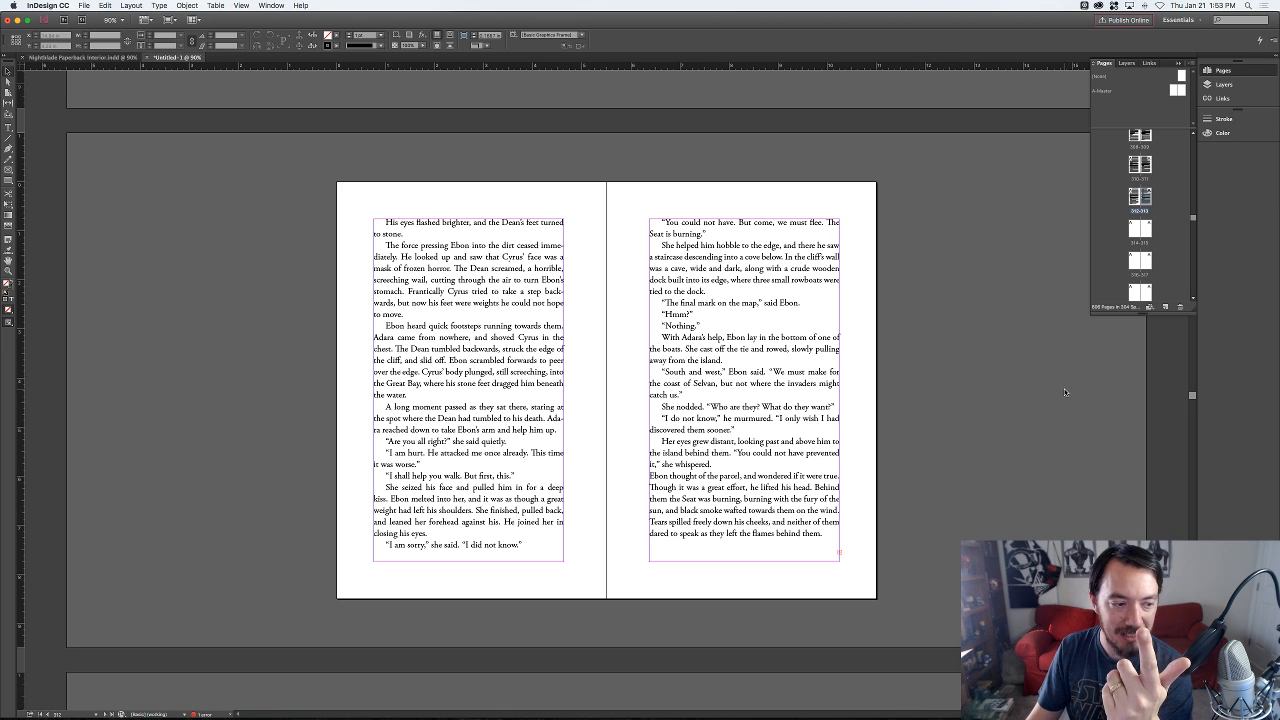
{"action": "key", "text": "super+Tab"}
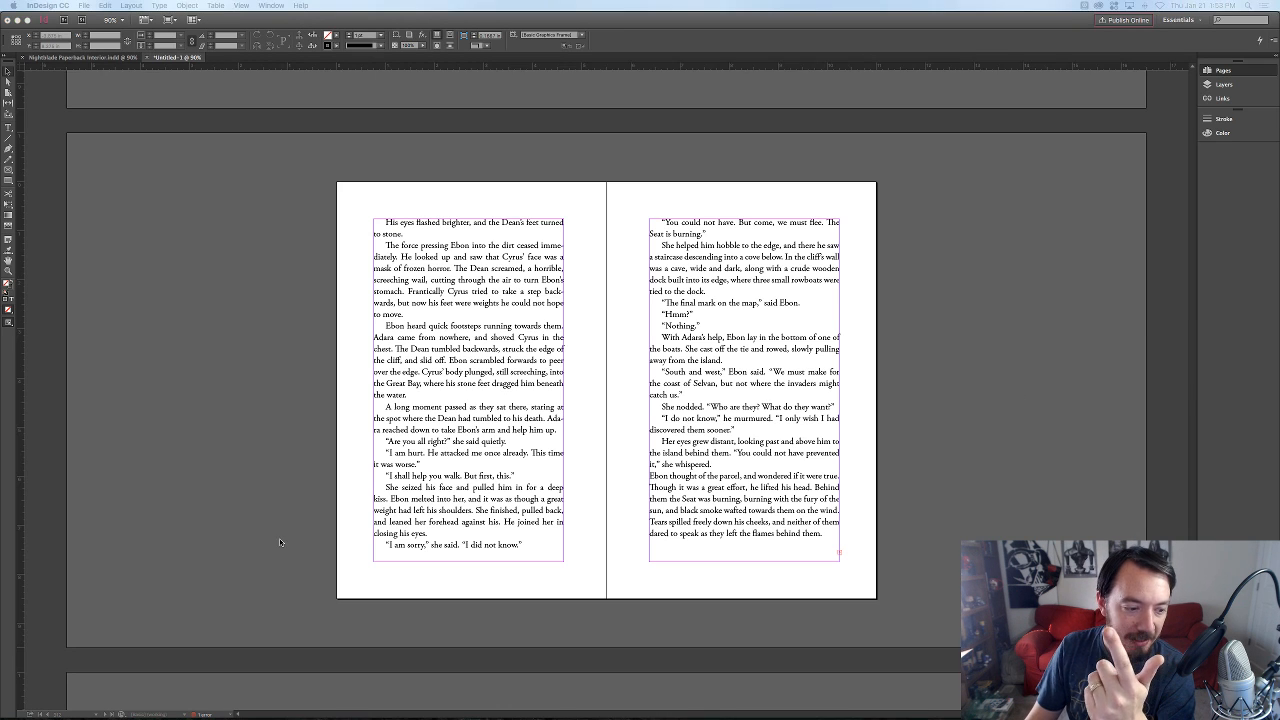
{"action": "left_click", "coordinate": [268, 529]}
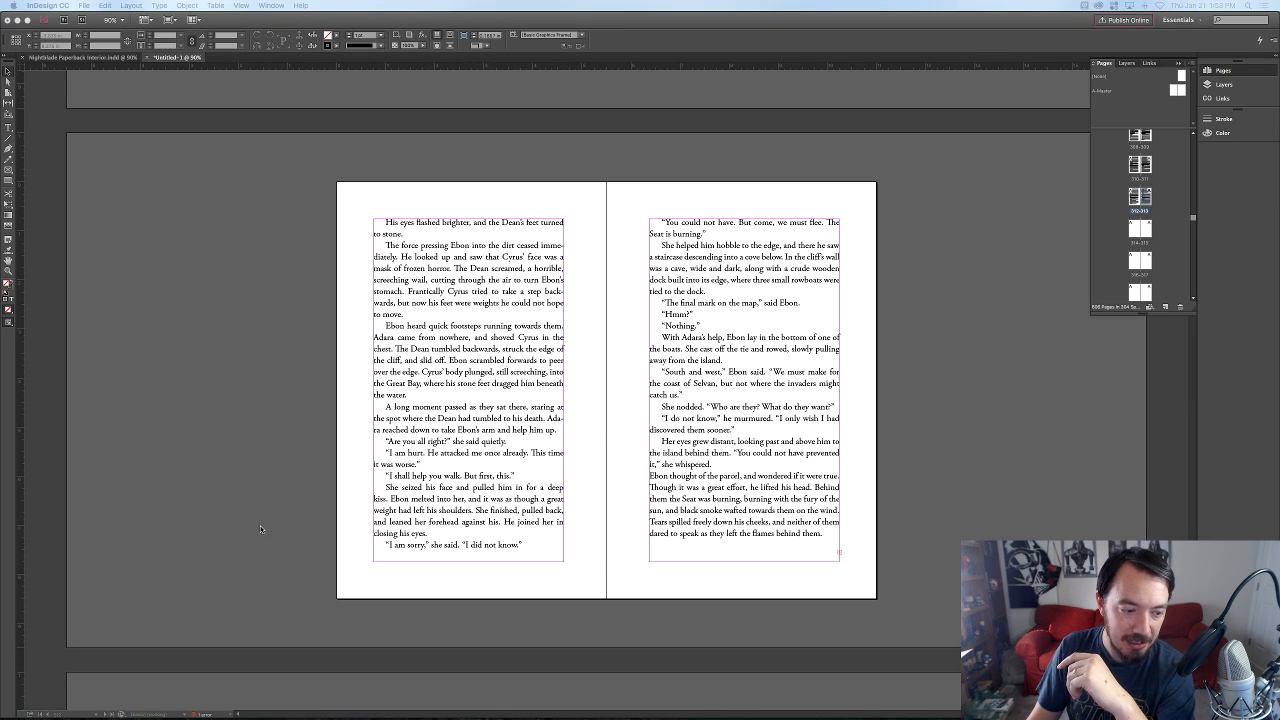
- Try to flow the overset text from the last text page onto the following blank spread and inspect the pages around it
{"action": "left_click", "coordinate": [841, 555]}
{"action": "left_click", "coordinate": [839, 553]}
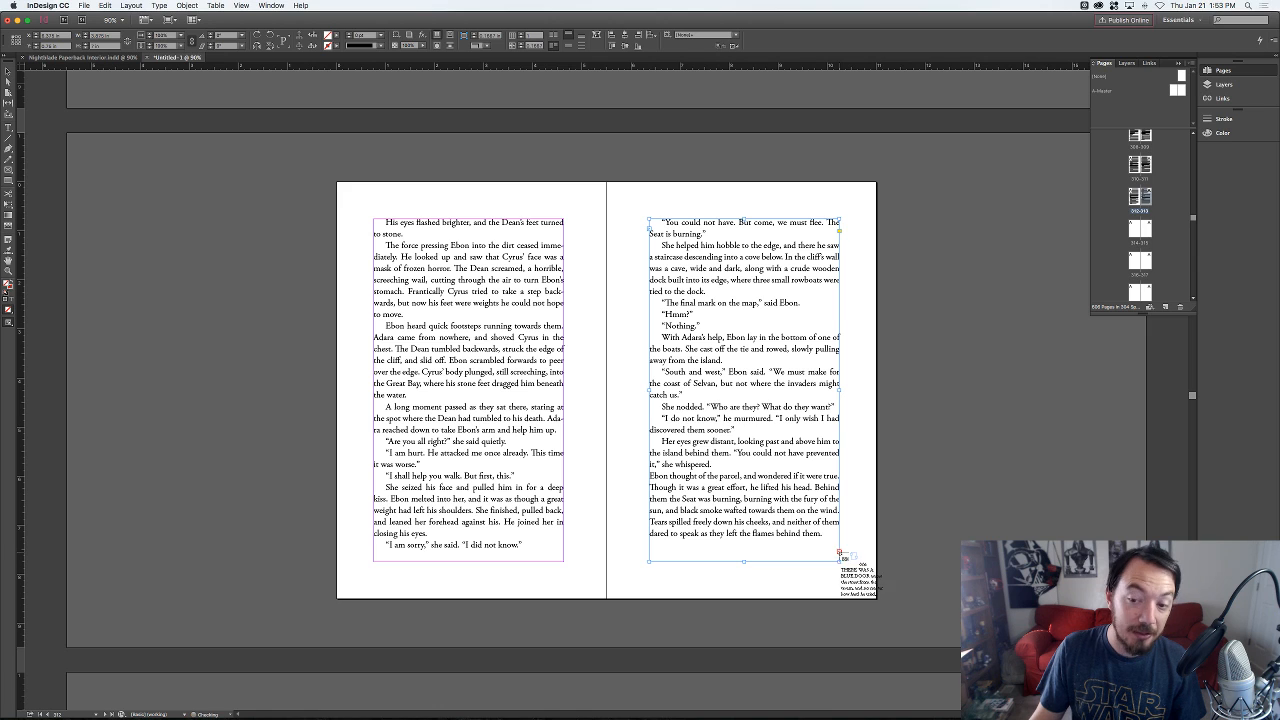
{"action": "scroll", "coordinate": [875, 475], "scroll_direction": "down", "scroll_amount": 3}
{"action": "scroll", "coordinate": [873, 470], "scroll_direction": "down", "scroll_amount": 5}
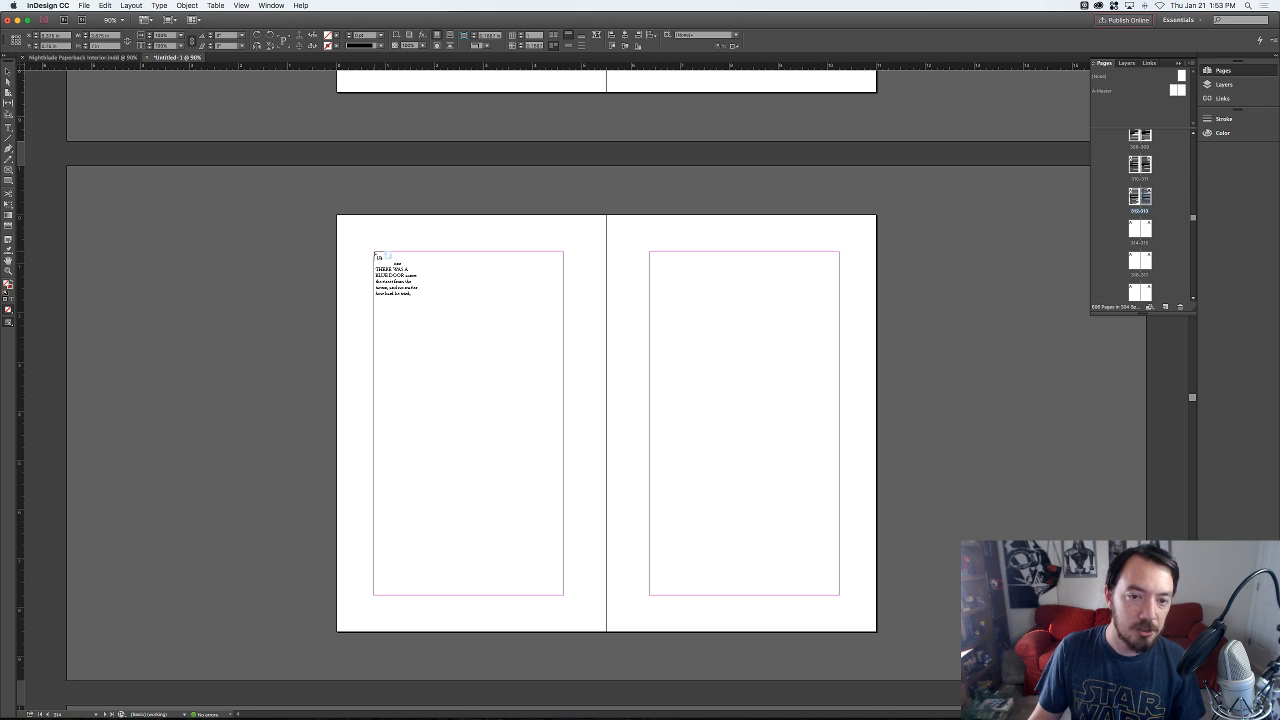
{"action": "left_click", "coordinate": [375, 255]}
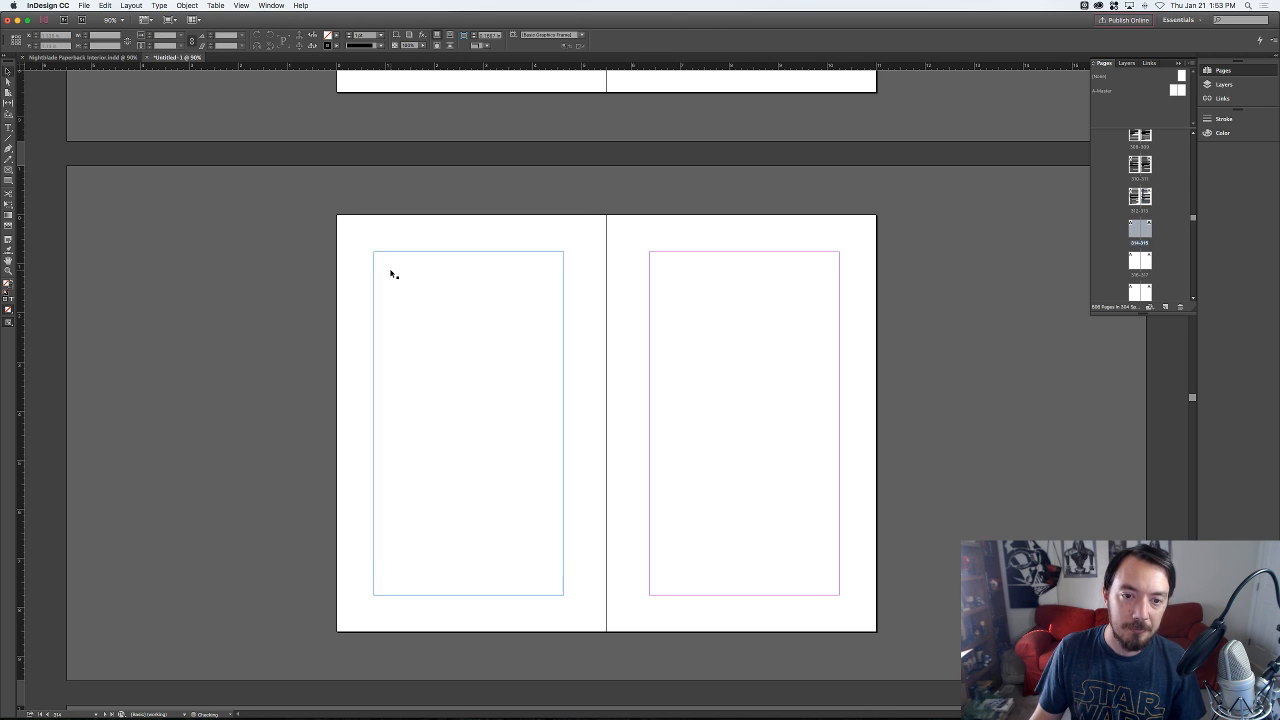
{"action": "scroll", "coordinate": [385, 235], "scroll_direction": "down", "scroll_amount": 3}
{"action": "scroll", "coordinate": [385, 235], "scroll_direction": "down", "scroll_amount": 5}
{"action": "scroll", "coordinate": [385, 234], "scroll_direction": "up", "scroll_amount": 15}
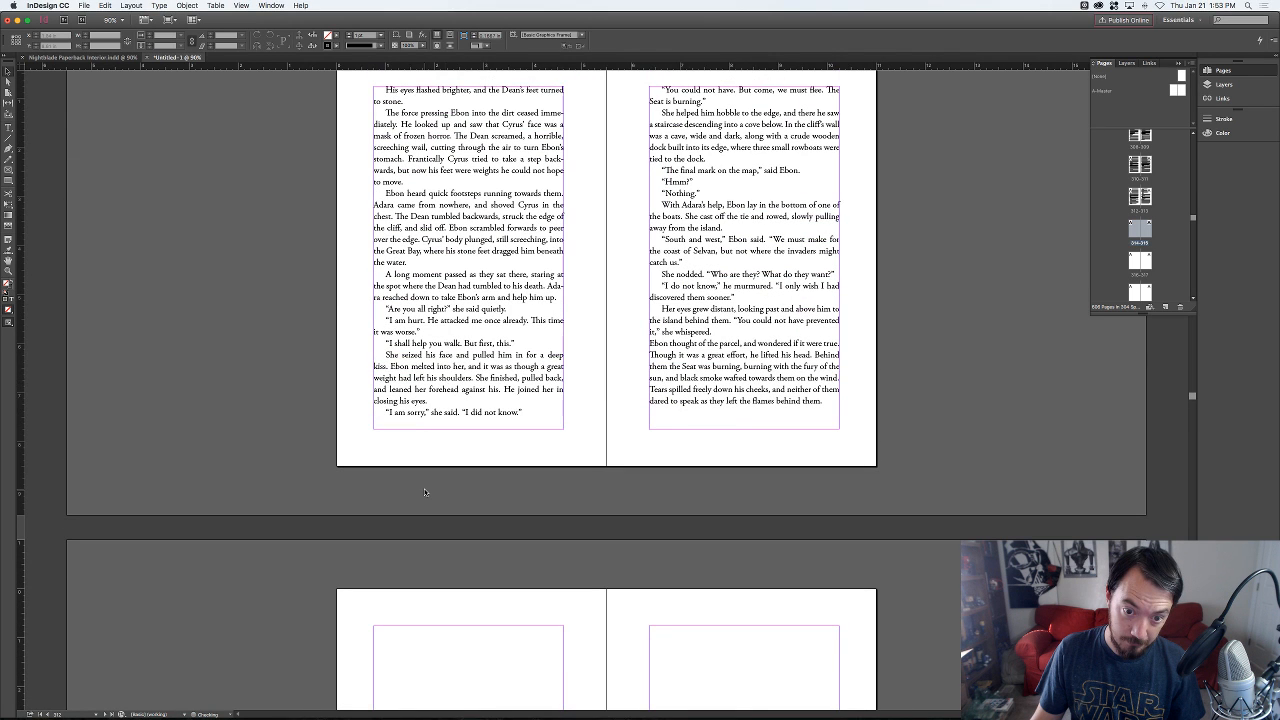
{"action": "scroll", "coordinate": [424, 492], "scroll_direction": "down", "scroll_amount": 3}
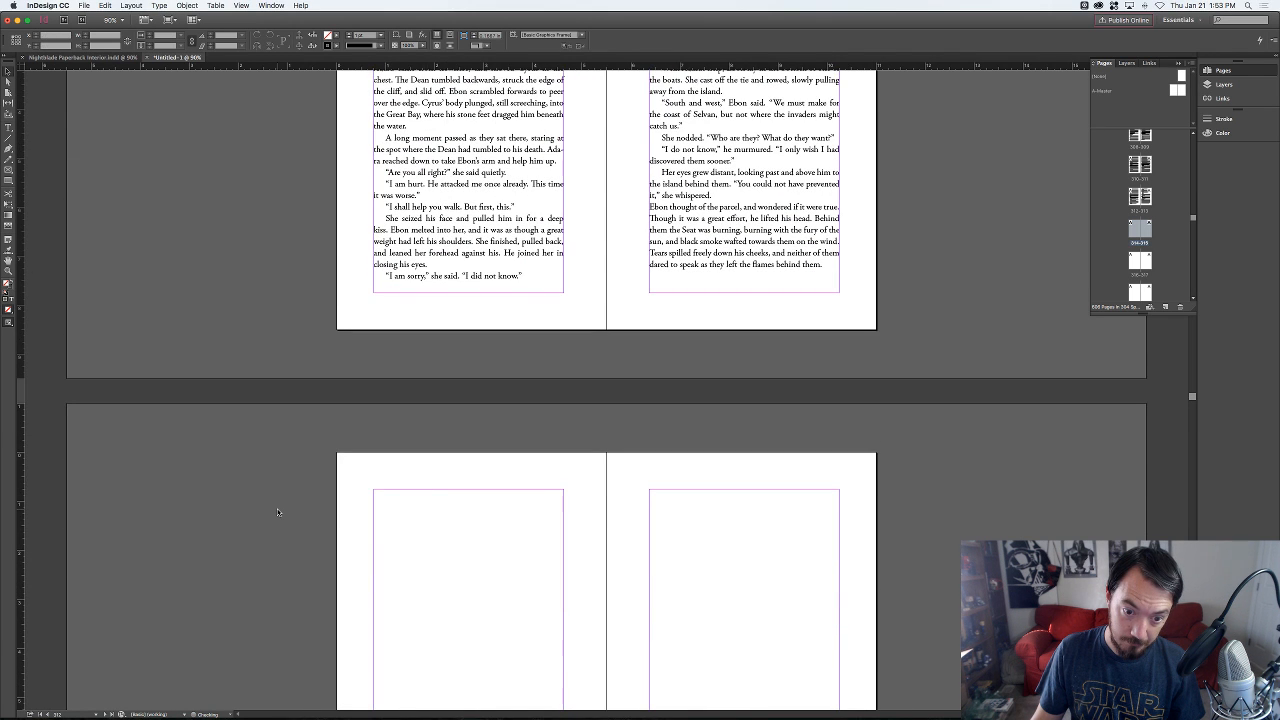
{"action": "scroll", "coordinate": [290, 505], "scroll_direction": "down", "scroll_amount": 5}
- Undo the placement of the overset text and discard the loaded text
{"action": "key", "text": "super+z"}
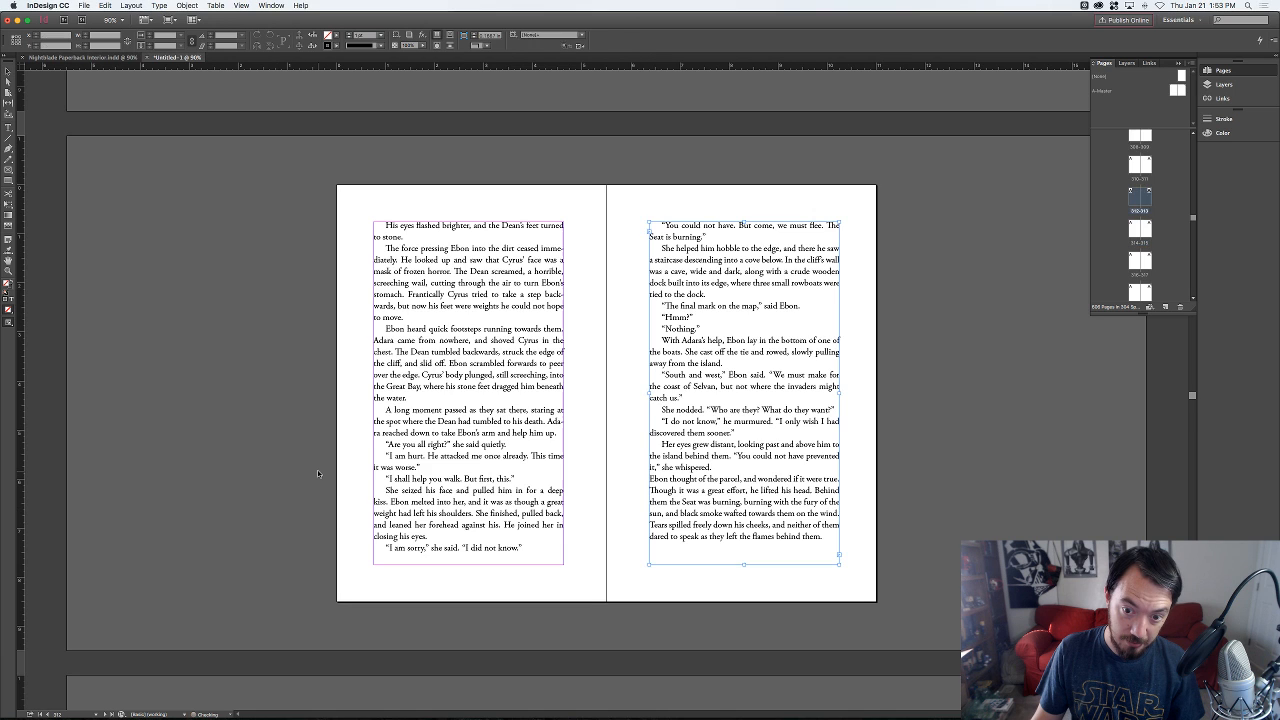
{"action": "scroll", "coordinate": [328, 417], "scroll_direction": "down", "scroll_amount": 5}
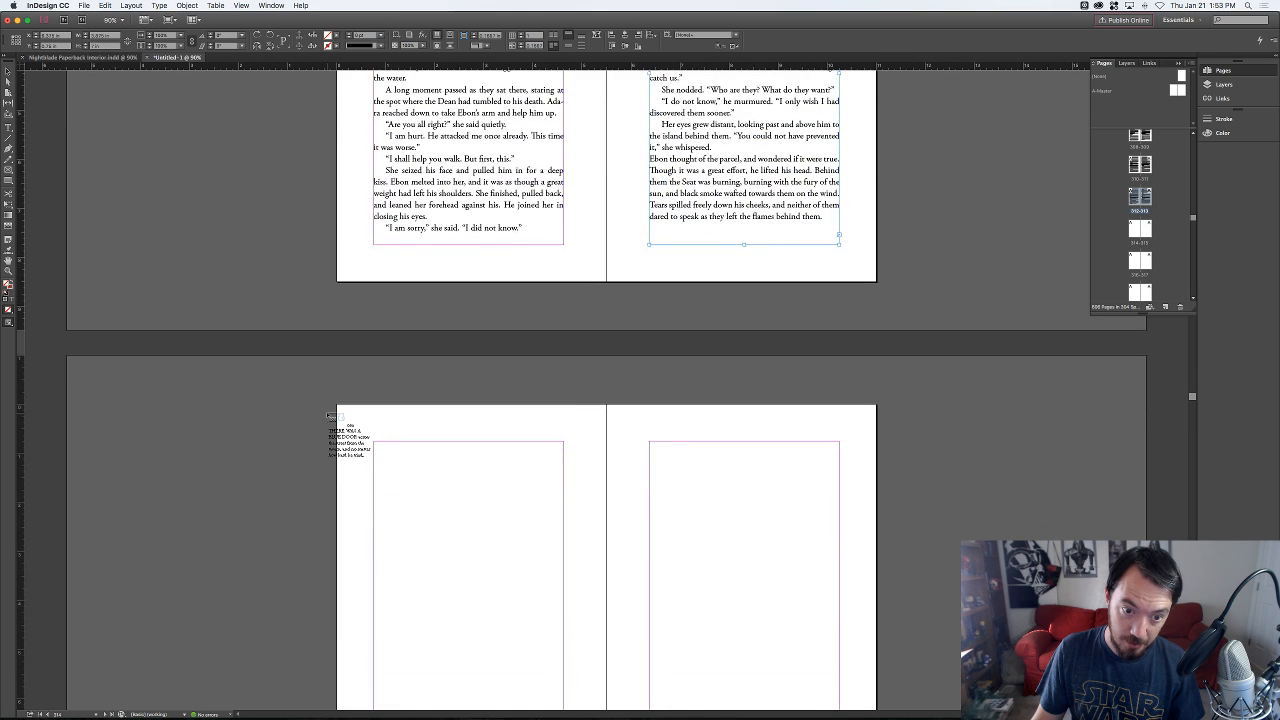
{"action": "scroll", "coordinate": [330, 416], "scroll_direction": "down", "scroll_amount": 1}
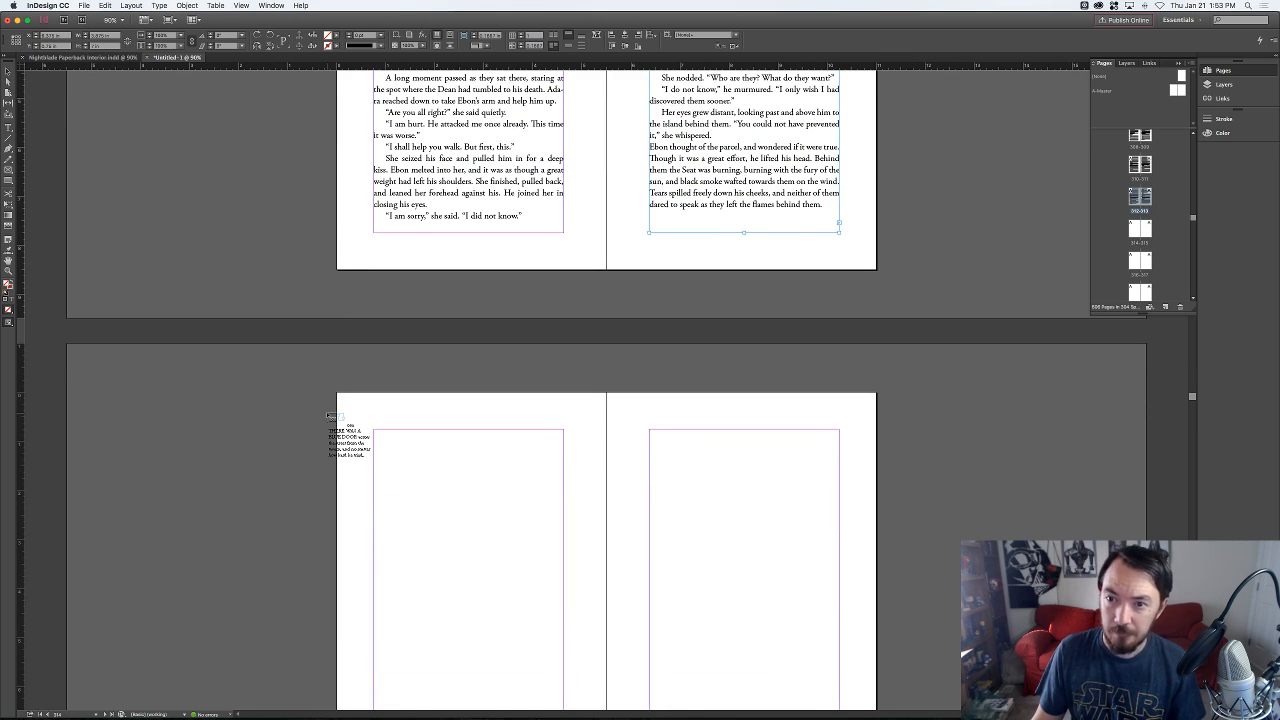
{"action": "key", "text": "Escape"}
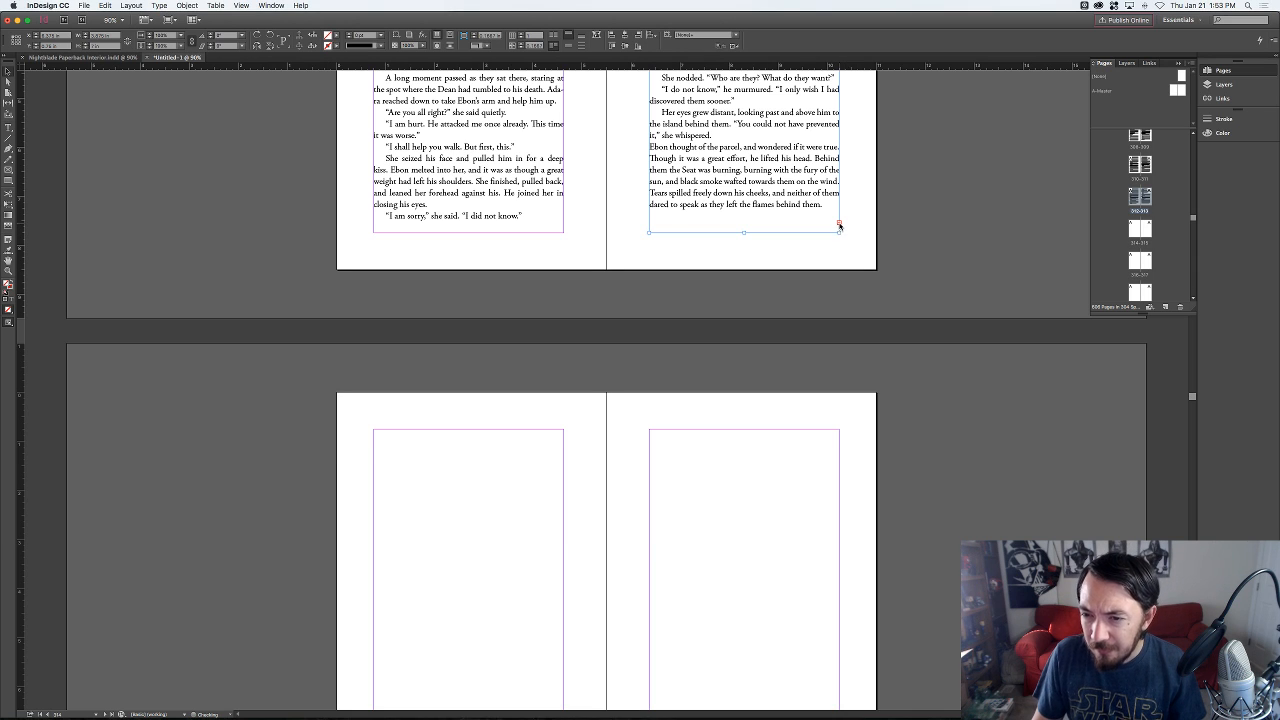
- Reload the overset text from the final text page and place it at the next blank page's upper margin corner
{"action": "left_click", "coordinate": [839, 224]}
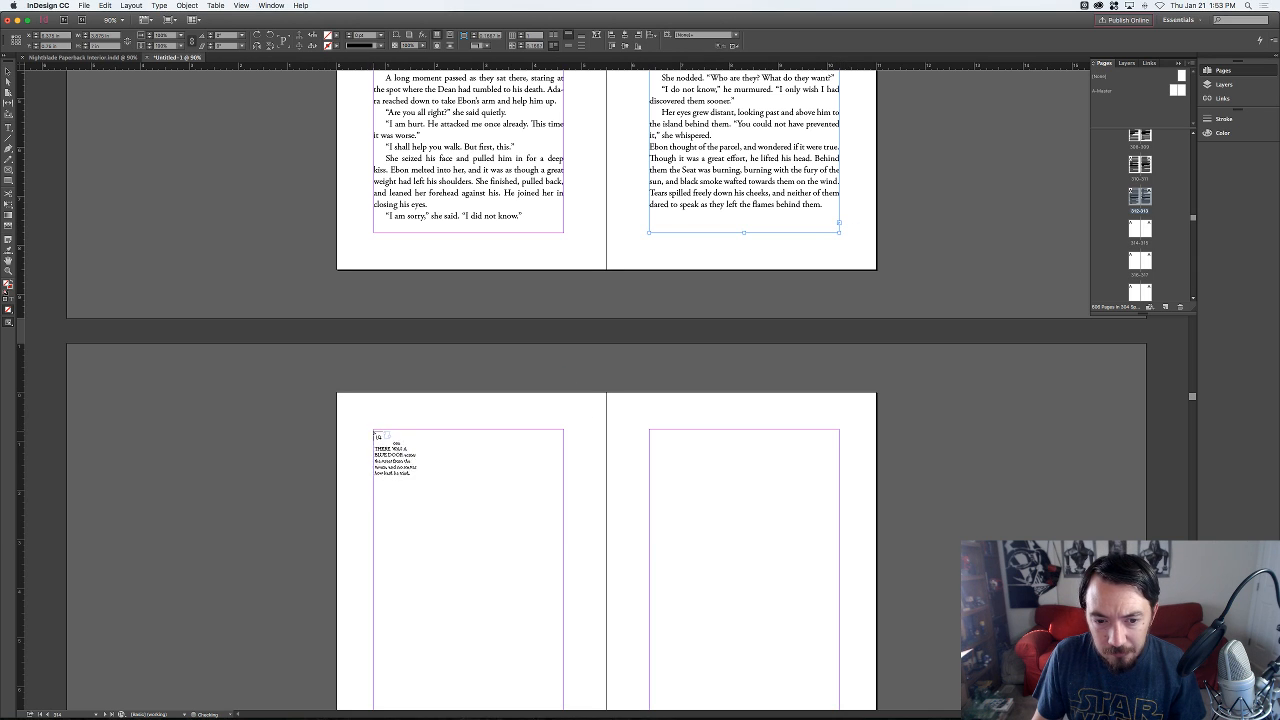
{"action": "left_click", "coordinate": [375, 433]}
{"action": "scroll", "coordinate": [660, 420], "scroll_direction": "down", "scroll_amount": 5}
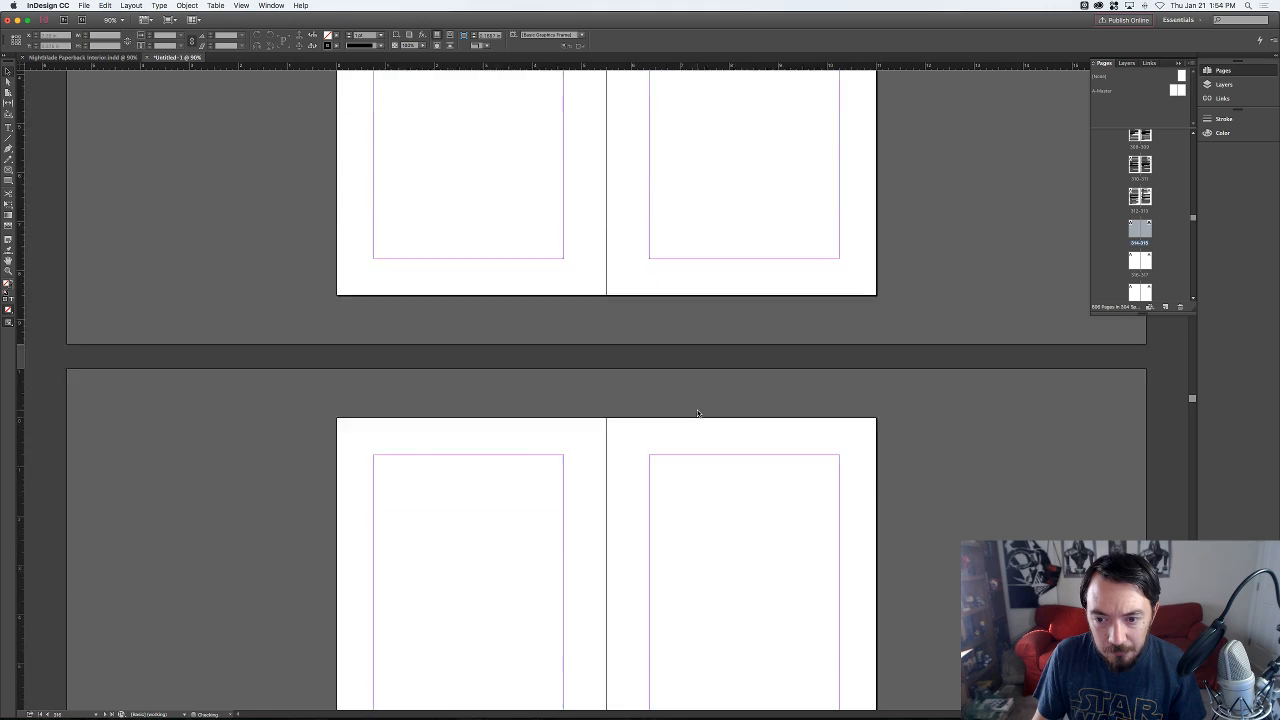
- Undo the placement of the overset text and discard the loaded text, leaving the final text page in view
{"action": "scroll", "coordinate": [698, 413], "scroll_direction": "up", "scroll_amount": 5}
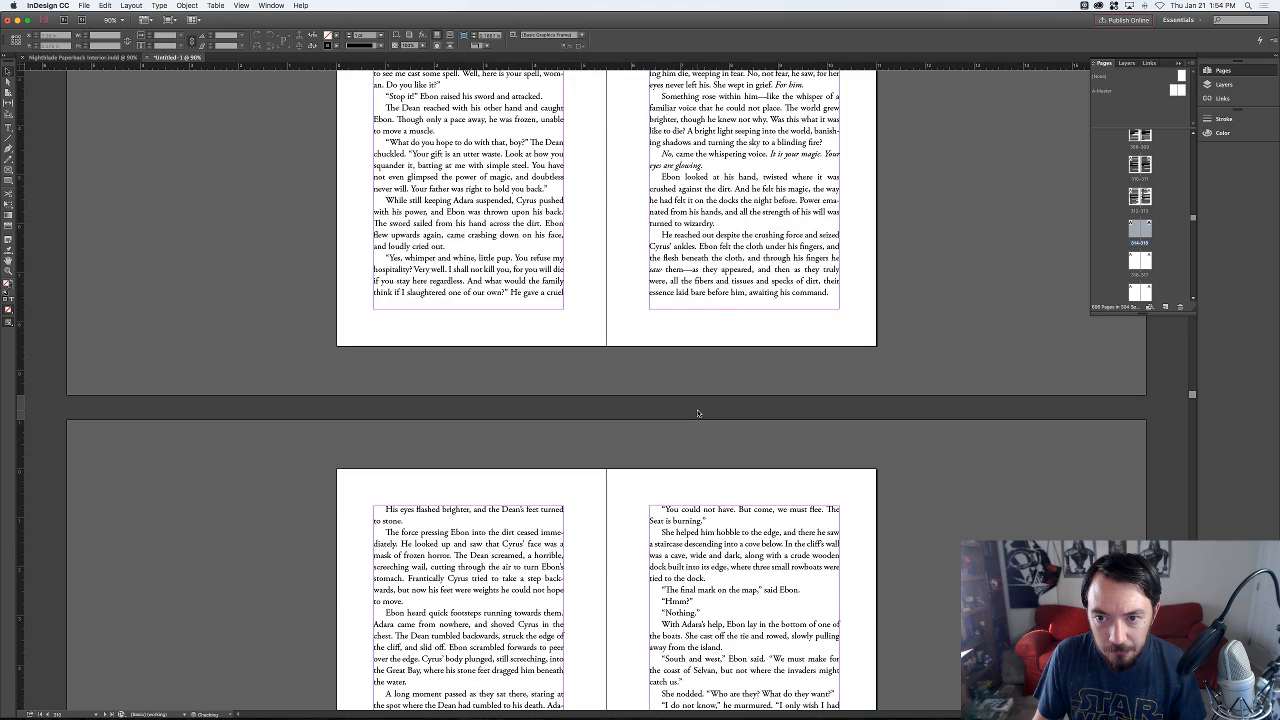
{"action": "key", "text": "super+z"}
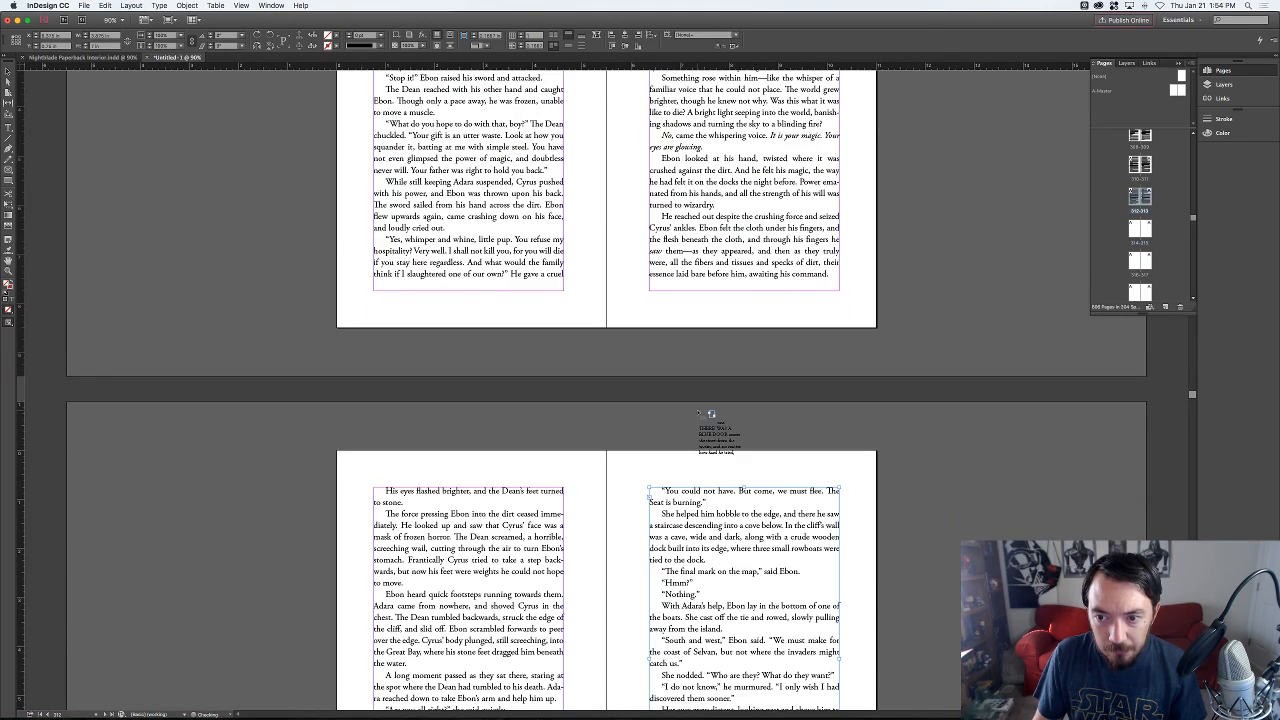
{"action": "key", "text": "super+z"}
{"action": "scroll", "coordinate": [698, 413], "scroll_direction": "down", "scroll_amount": 8}
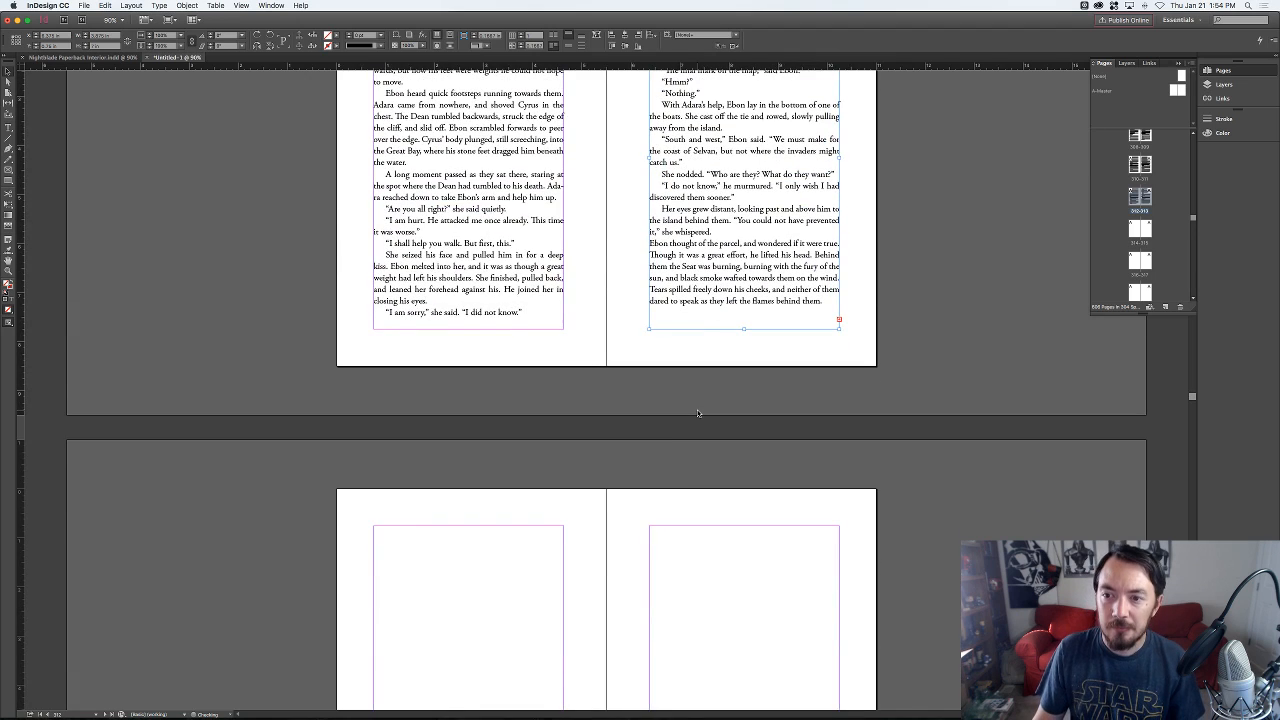
- Switch to the manuscript in Word, examine its ending and back-matter pages, and return to InDesign
{"action": "key", "text": "super+Tab"}
{"action": "key", "text": "super+Tab"}
{"action": "key", "text": "super+Tab"}
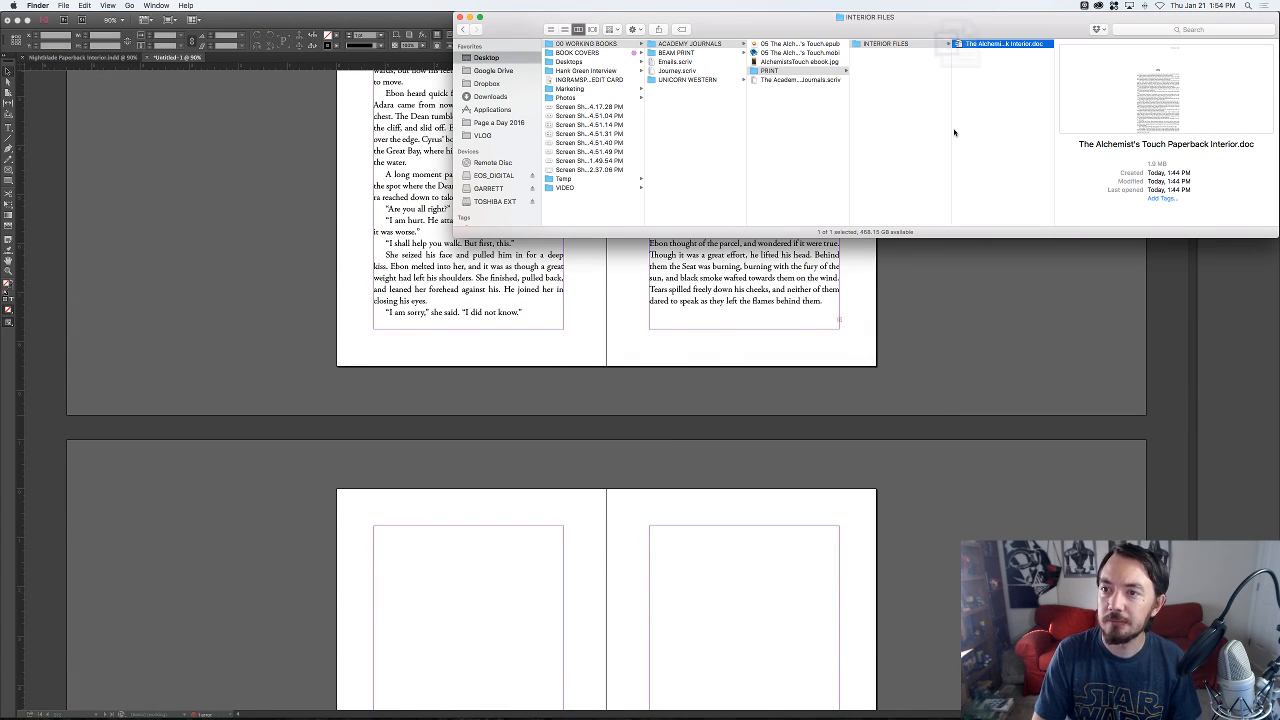
{"action": "key", "text": "super+Tab"}
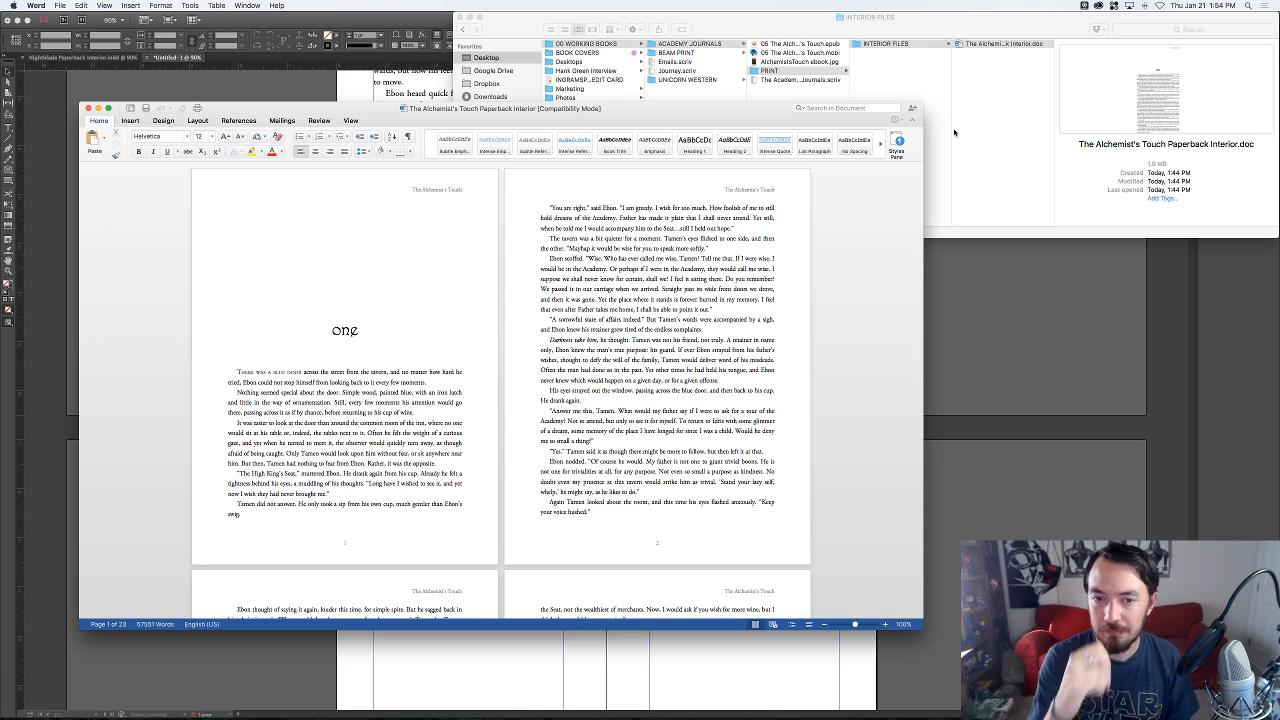
{"action": "key", "text": "super+End"}
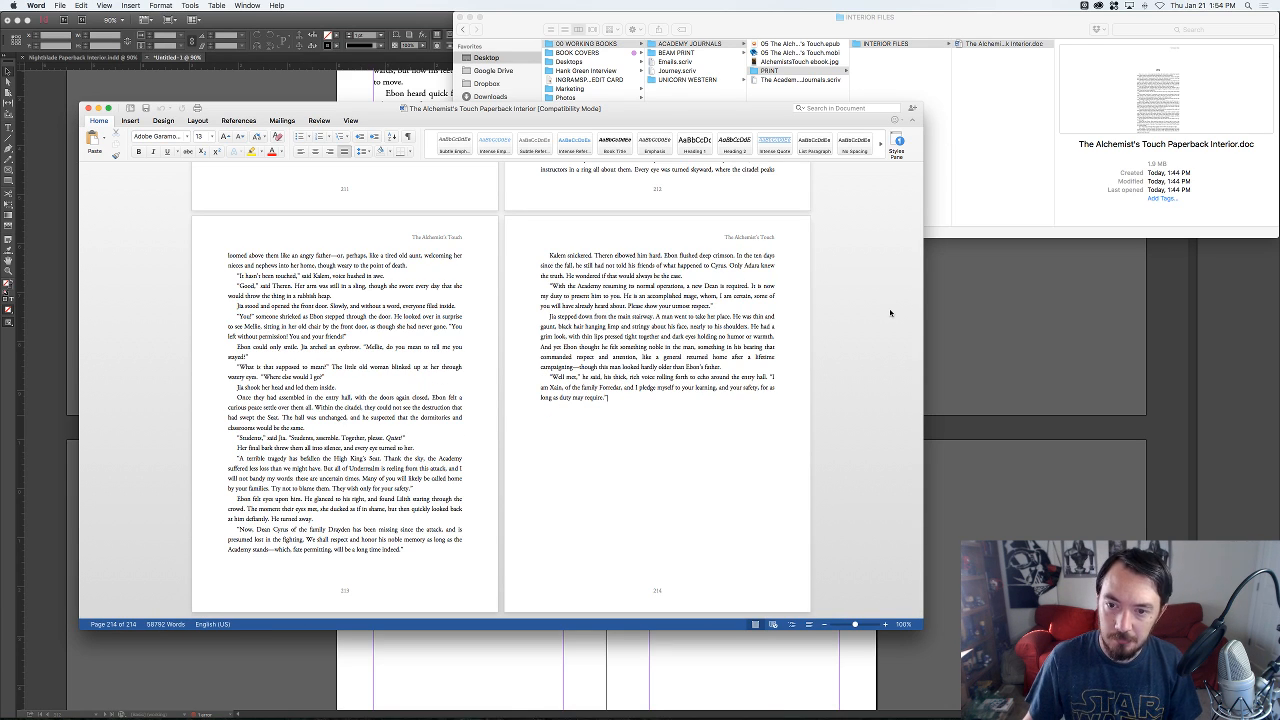
{"action": "scroll", "coordinate": [890, 313], "scroll_direction": "up", "scroll_amount": 15}
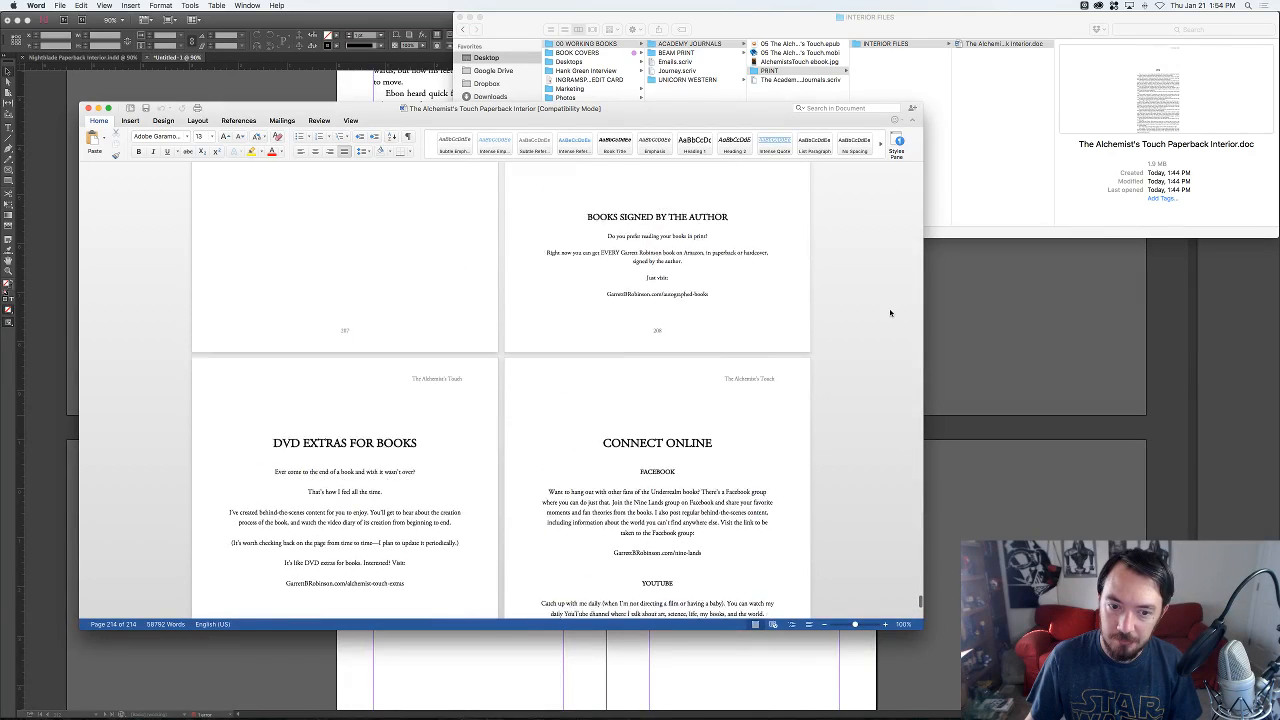
{"action": "scroll", "coordinate": [890, 313], "scroll_direction": "down", "scroll_amount": 5}
{"action": "left_click", "coordinate": [1068, 356]}
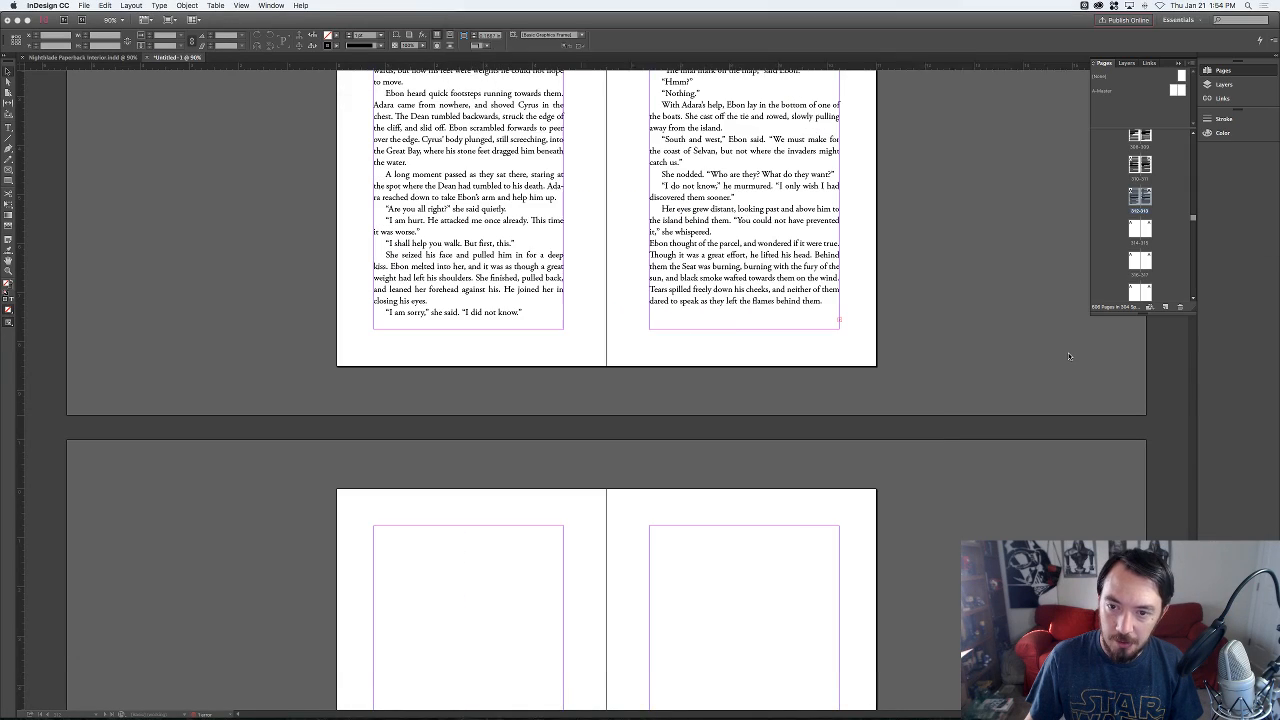
- Try to place the overset text from the final text page manually on both pages of the following blank spread
{"action": "left_click", "coordinate": [840, 323]}
{"action": "left_click", "coordinate": [839, 321]}
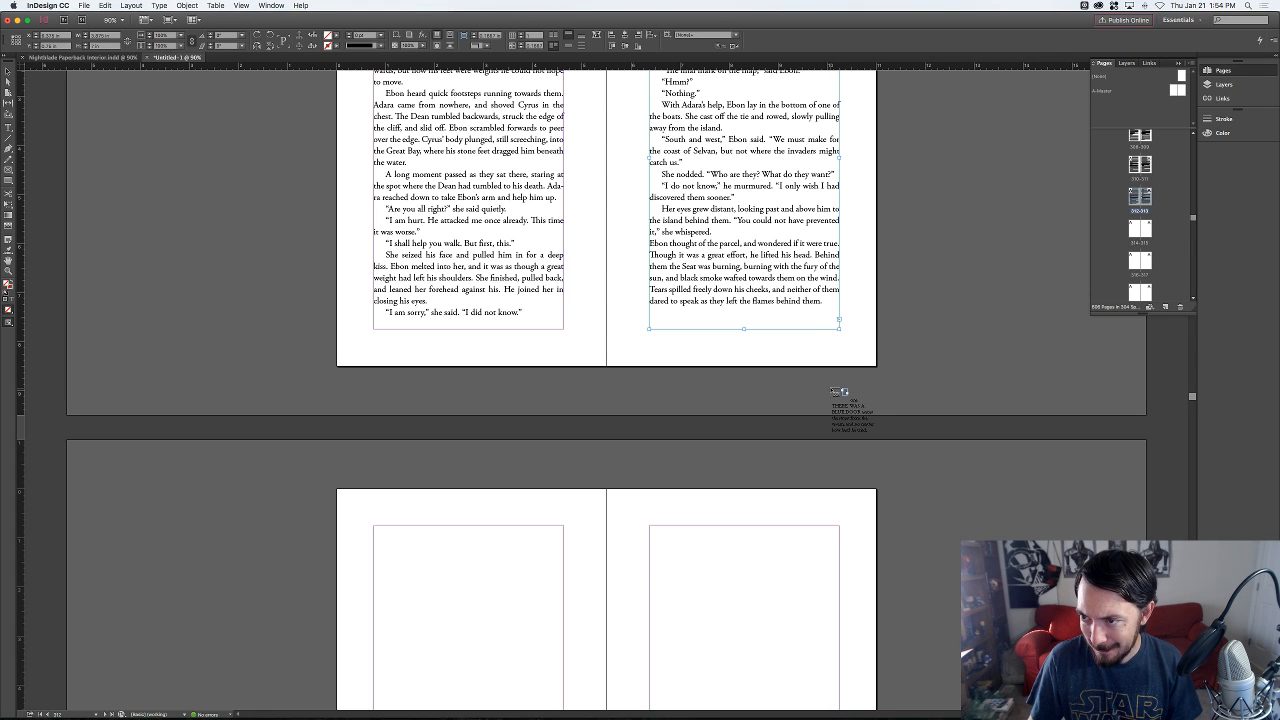
{"action": "left_click", "coordinate": [375, 527]}
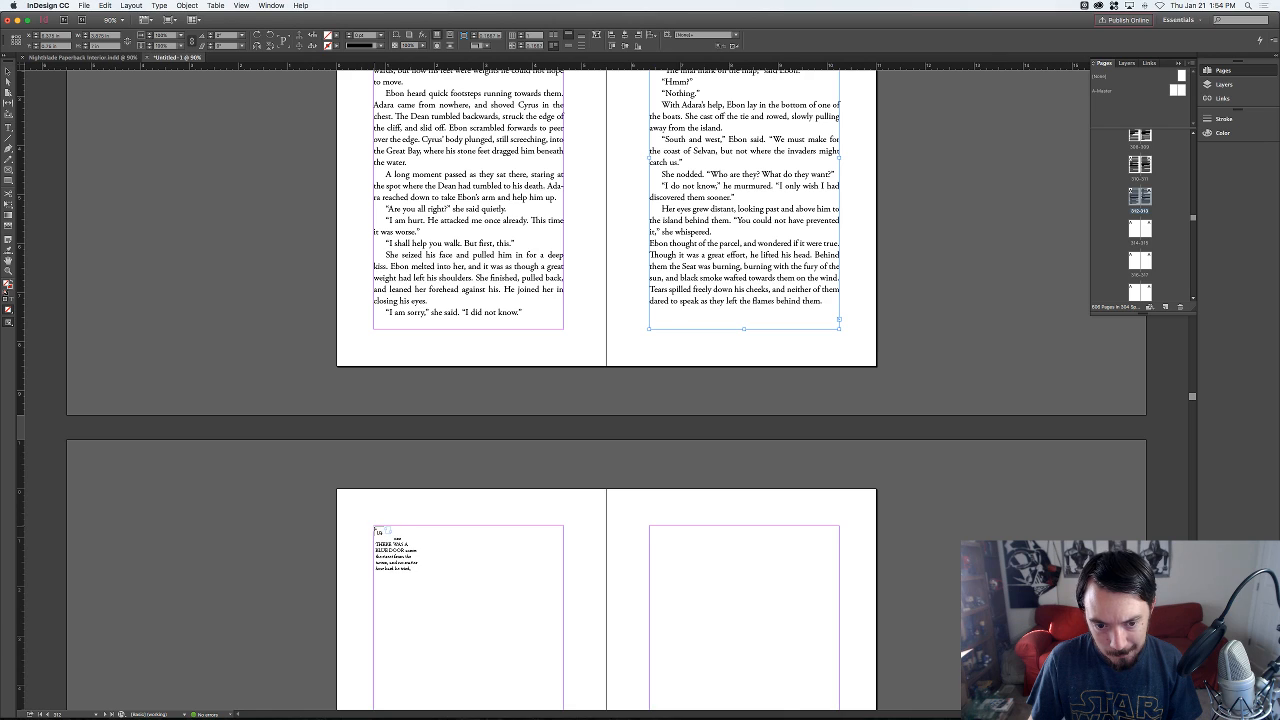
{"action": "left_click", "coordinate": [374, 526]}
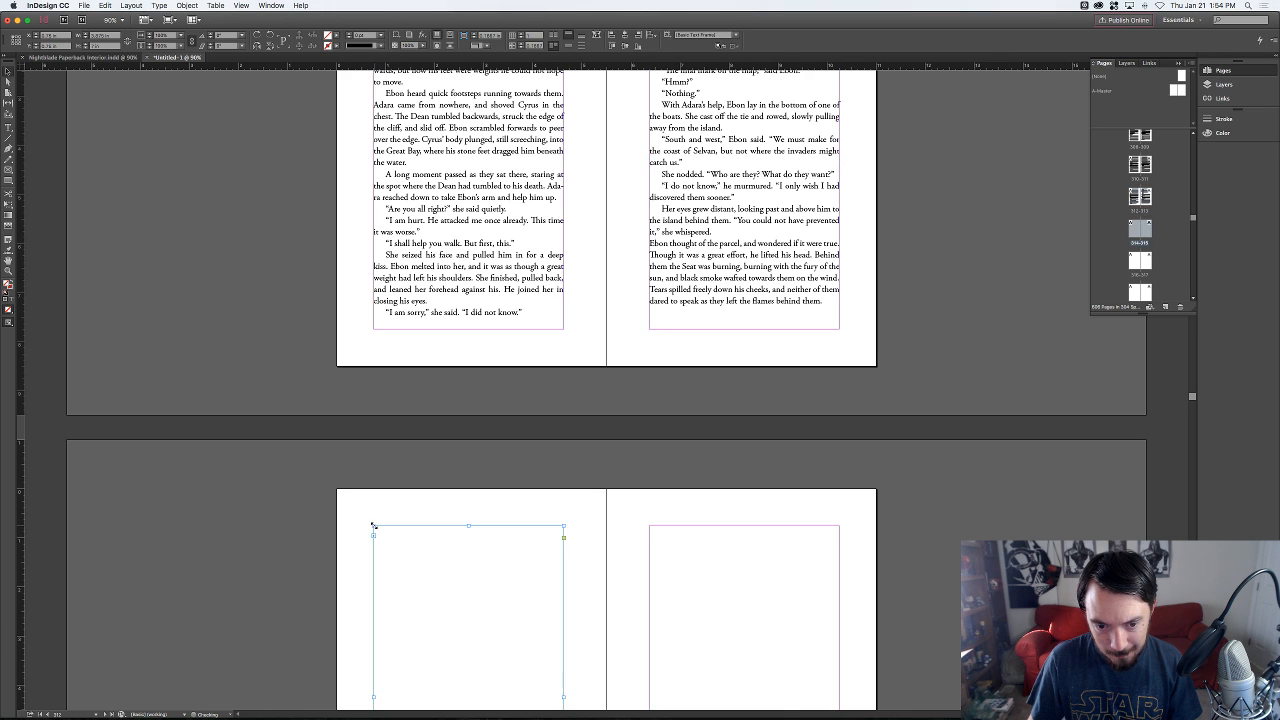
{"action": "scroll", "coordinate": [455, 515], "scroll_direction": "down", "scroll_amount": 5}
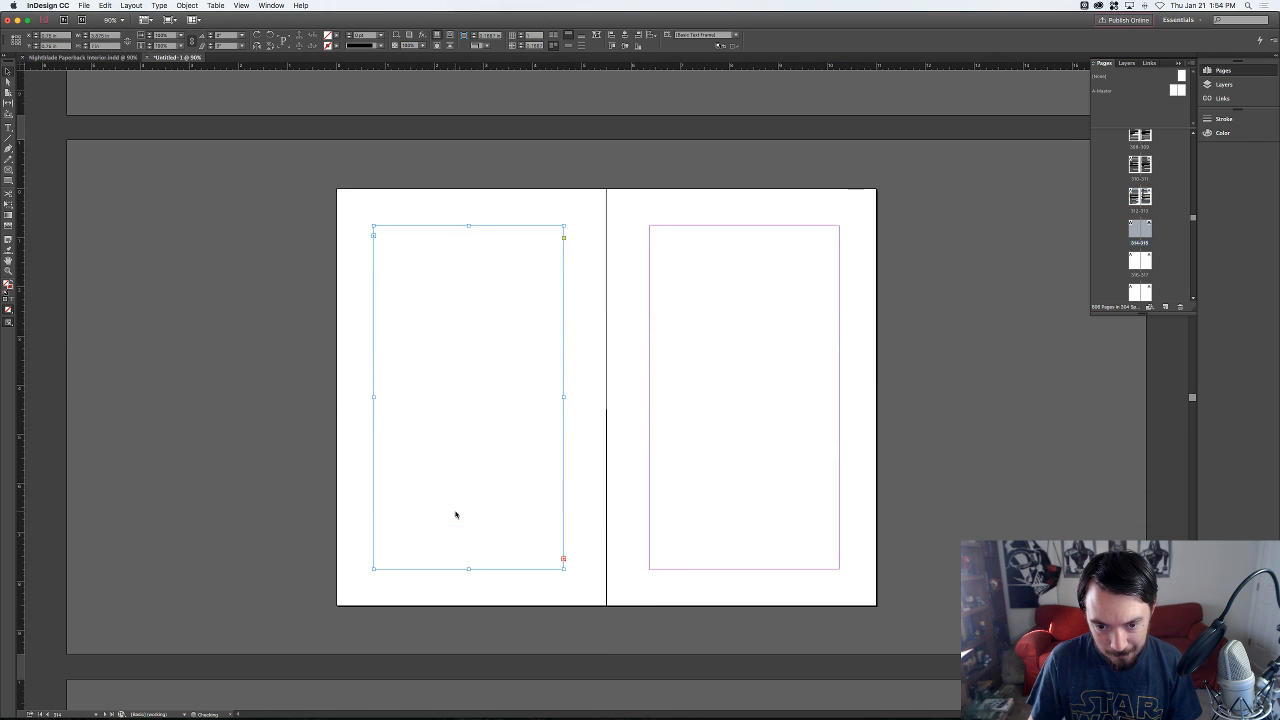
{"action": "left_click", "coordinate": [564, 561]}
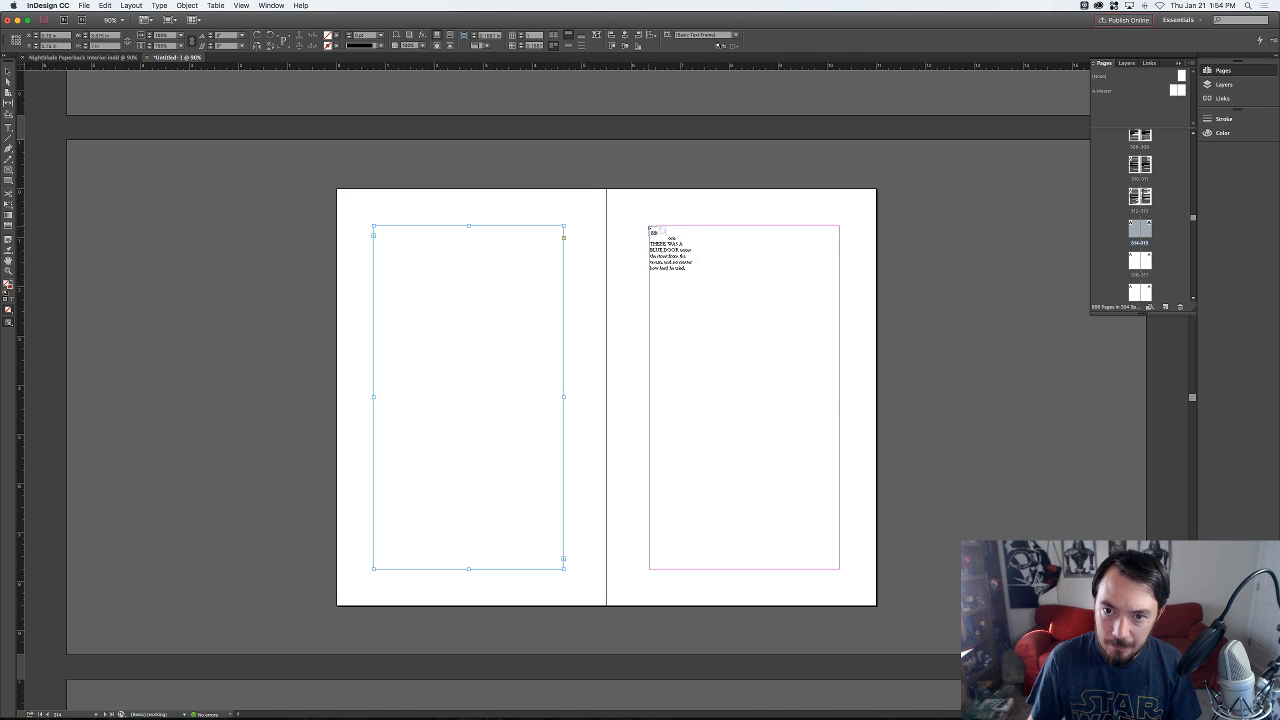
{"action": "left_click", "coordinate": [652, 232]}
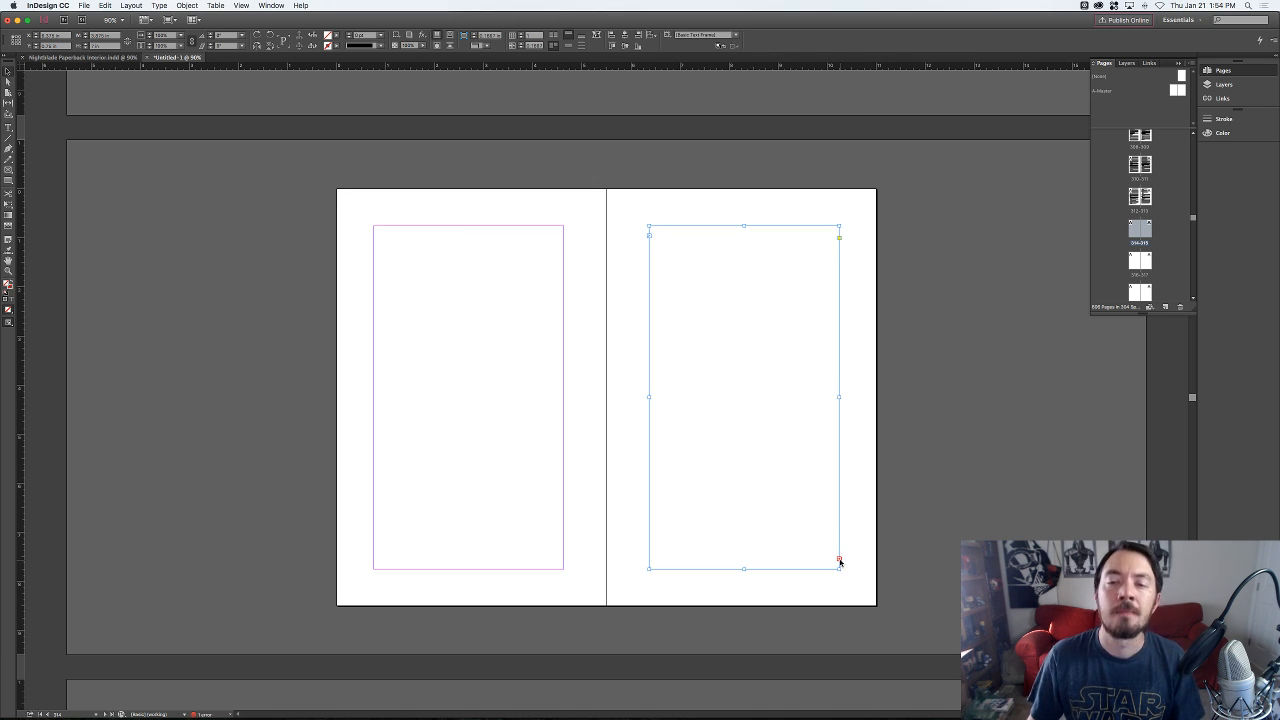
- Switch to Word, examine what follows the last chapter's text in the back matter, and return to InDesign
{"action": "key", "text": "super+Tab"}
{"action": "scroll", "coordinate": [715, 382], "scroll_direction": "up", "scroll_amount": 5}
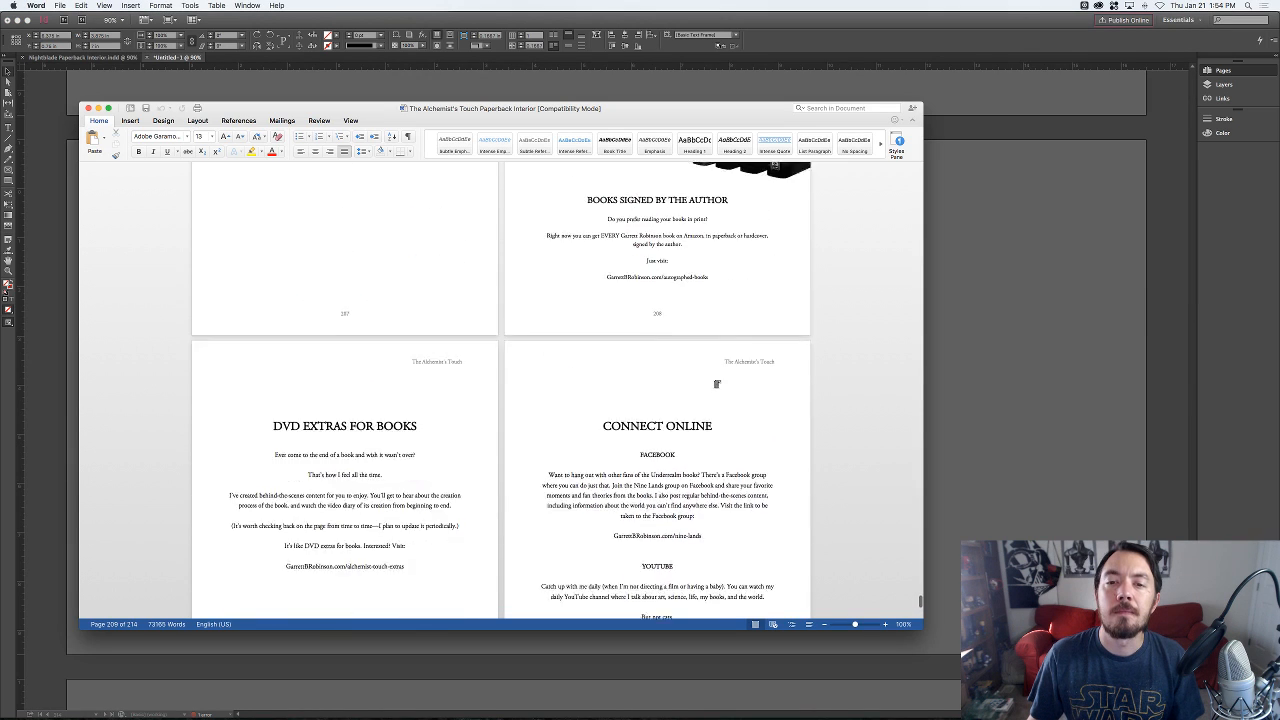
{"action": "scroll", "coordinate": [716, 383], "scroll_direction": "up", "scroll_amount": 10}
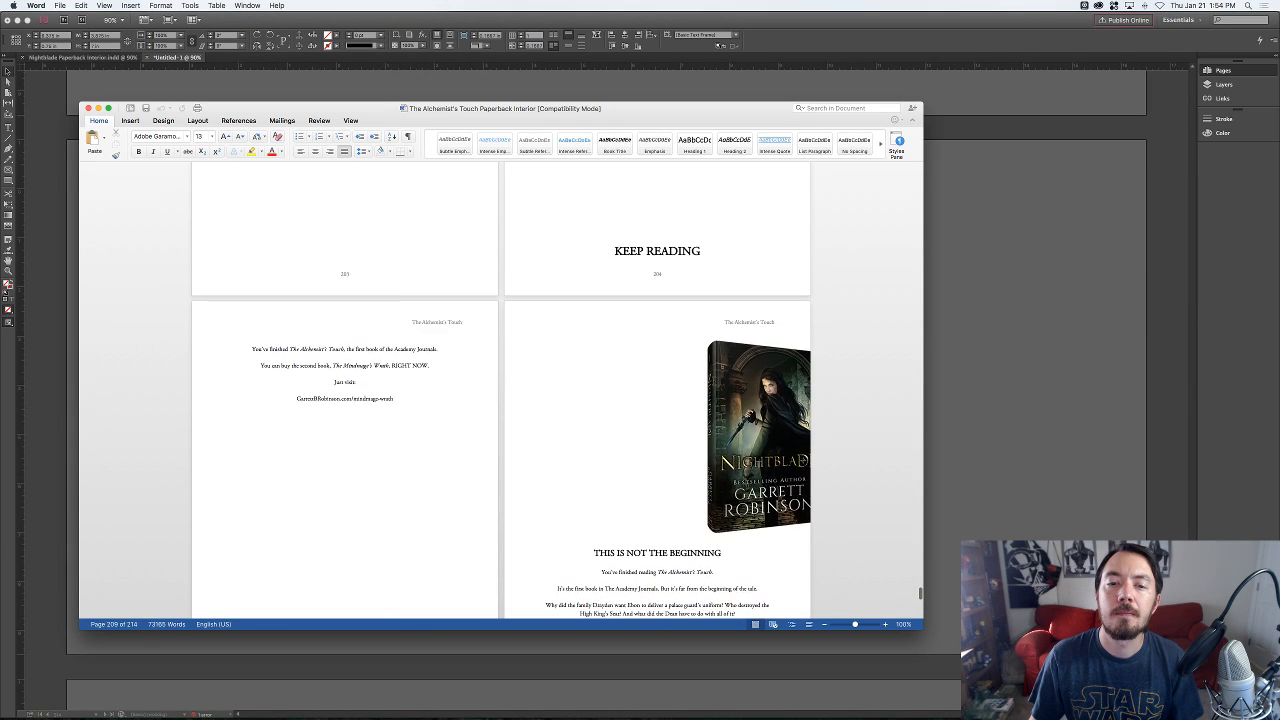
{"action": "scroll", "coordinate": [714, 381], "scroll_direction": "up", "scroll_amount": 8}
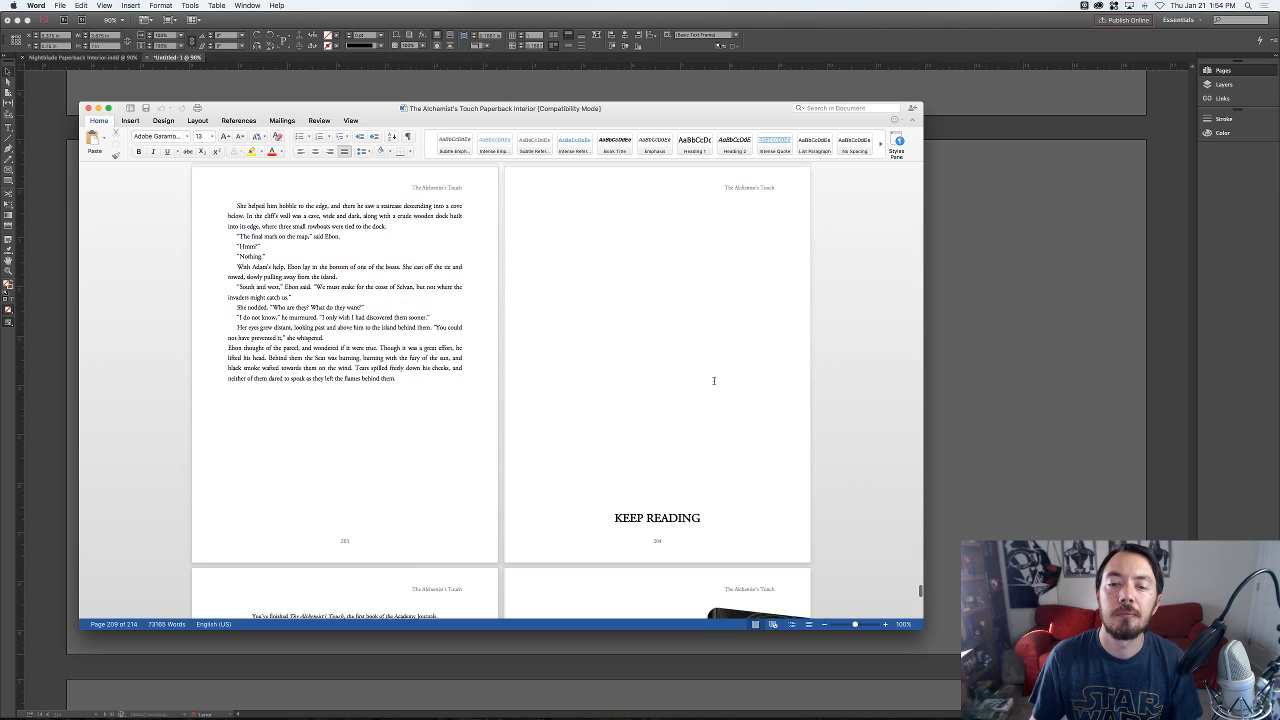
{"action": "scroll", "coordinate": [714, 381], "scroll_direction": "down", "scroll_amount": 1}
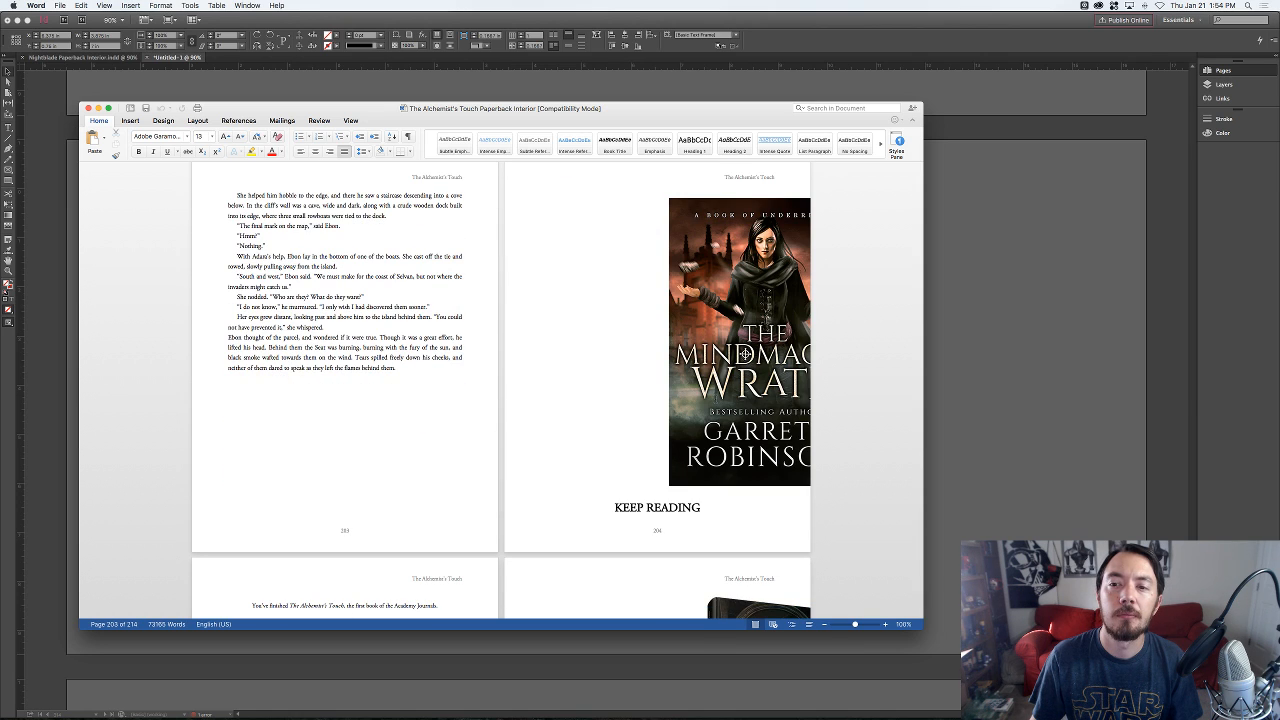
{"action": "key", "text": "super+Tab"}
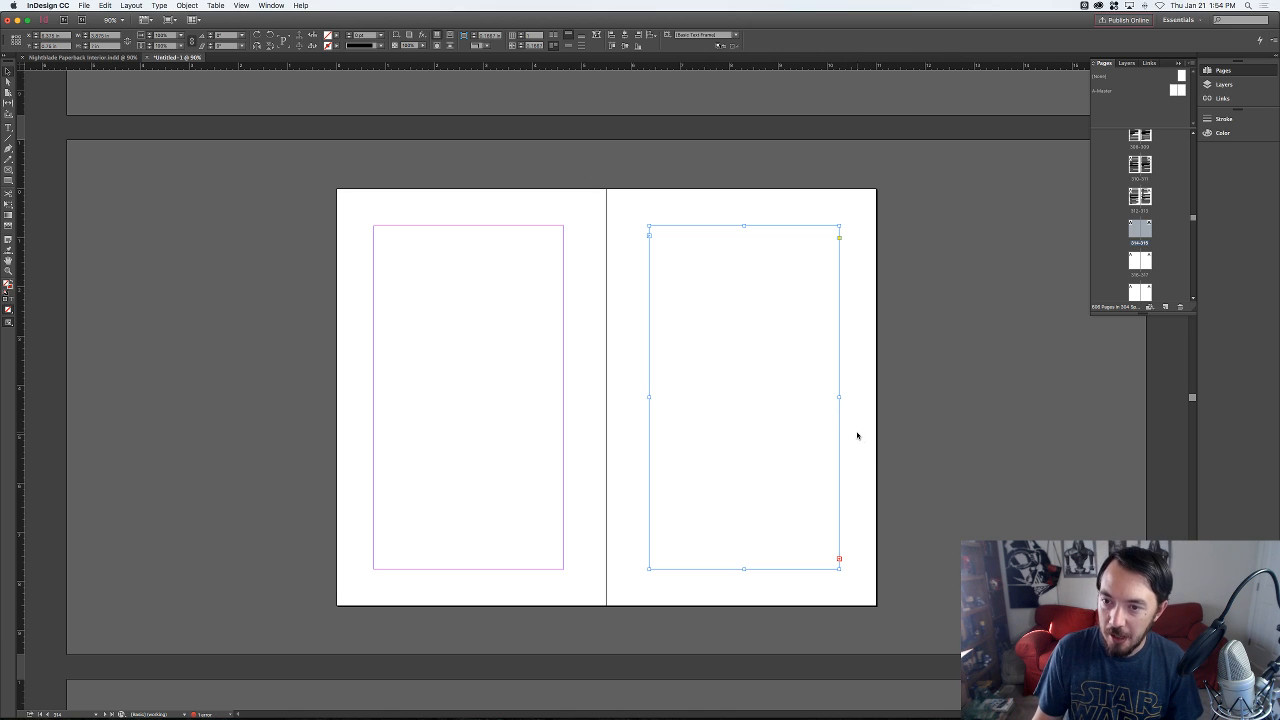
- Undo both overset text placements, discard the loaded text, and deselect the final text frame
{"action": "scroll", "coordinate": [857, 435], "scroll_direction": "up", "scroll_amount": 5}
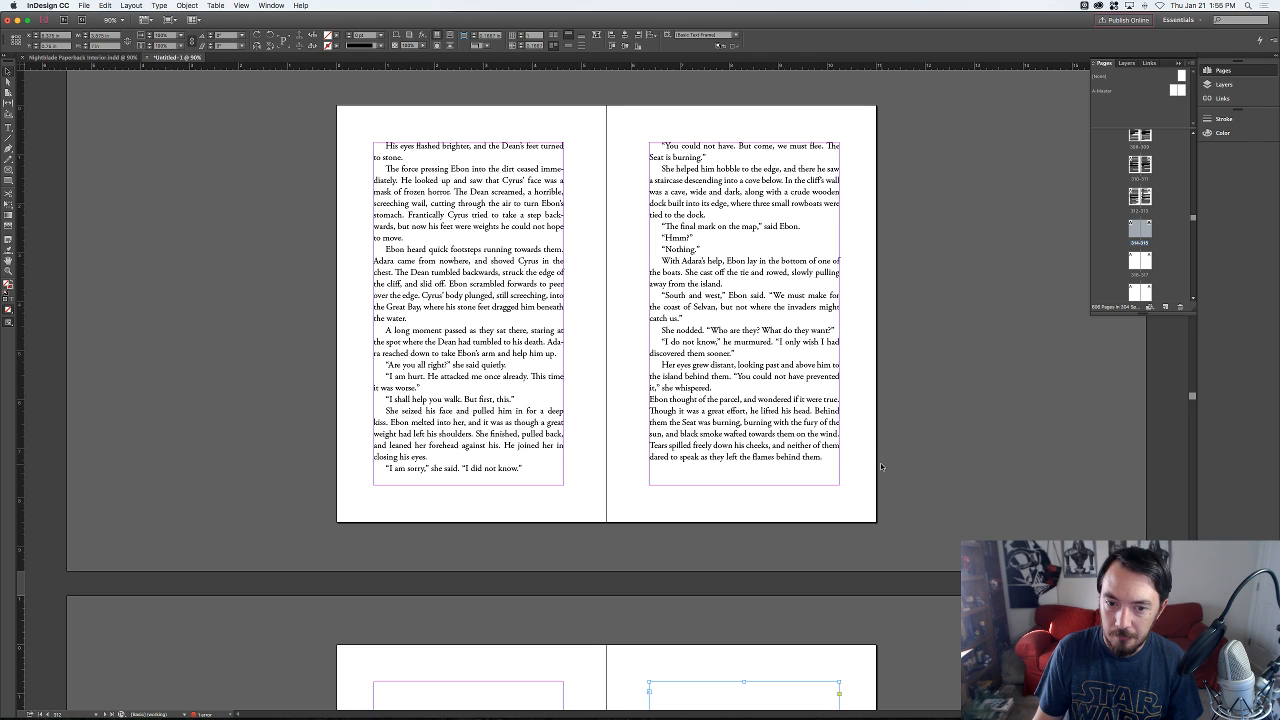
{"action": "key", "text": "super+z"}
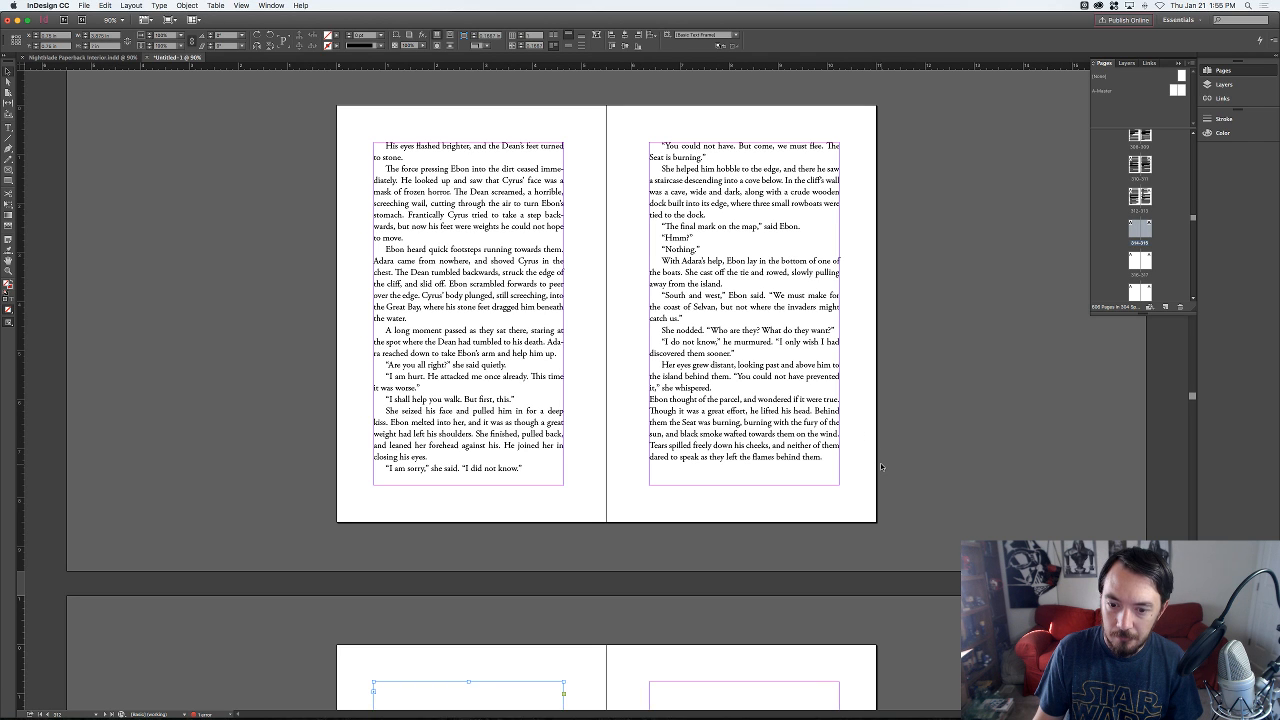
{"action": "scroll", "coordinate": [948, 431], "scroll_direction": "down", "scroll_amount": 1}
{"action": "key", "text": "super+z"}
{"action": "scroll", "coordinate": [948, 435], "scroll_direction": "down", "scroll_amount": 10}
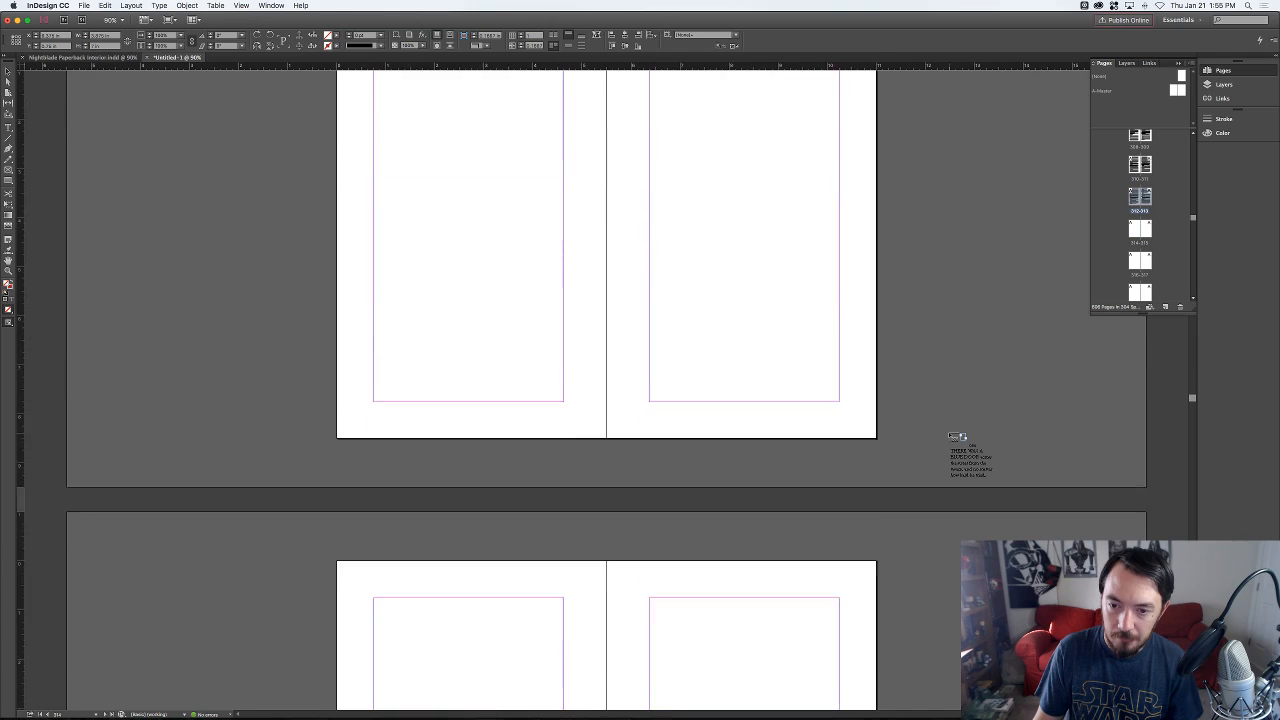
{"action": "scroll", "coordinate": [950, 437], "scroll_direction": "down", "scroll_amount": 3}
{"action": "key", "text": "Escape"}
{"action": "scroll", "coordinate": [936, 339], "scroll_direction": "up", "scroll_amount": 12}
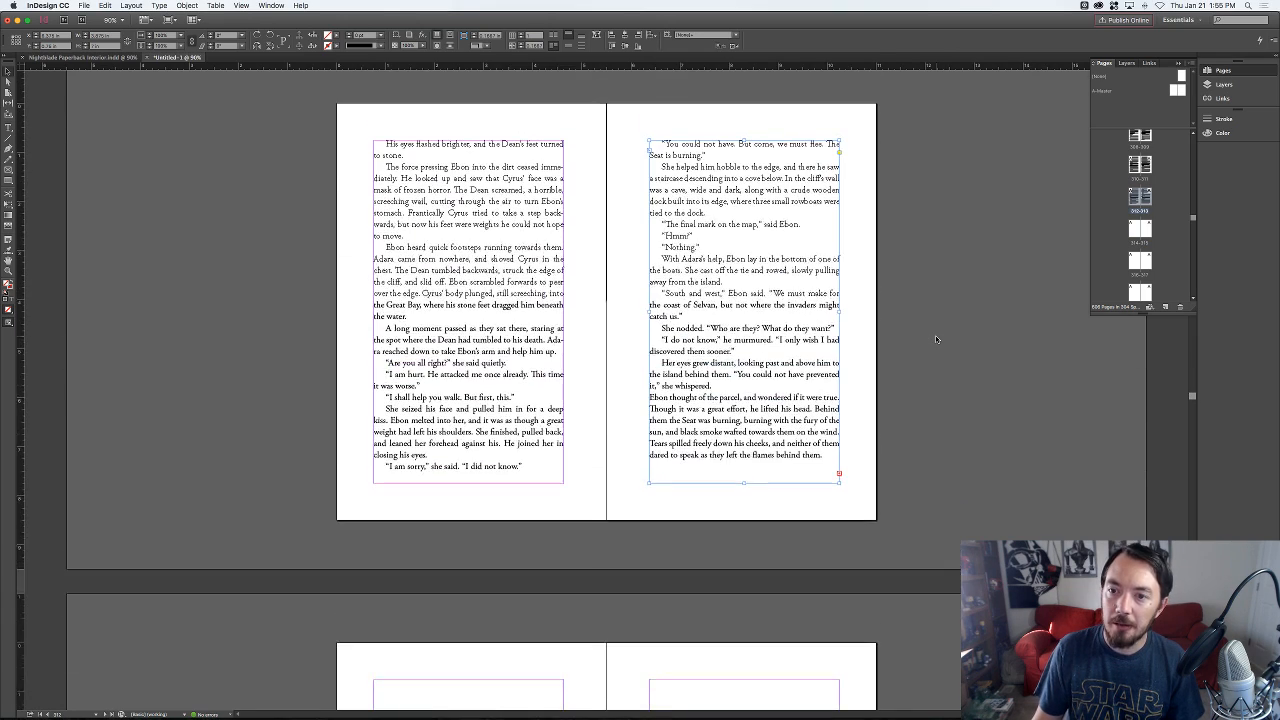
{"action": "left_click", "coordinate": [930, 337]}
{"action": "scroll", "coordinate": [931, 352], "scroll_direction": "up", "scroll_amount": 1}
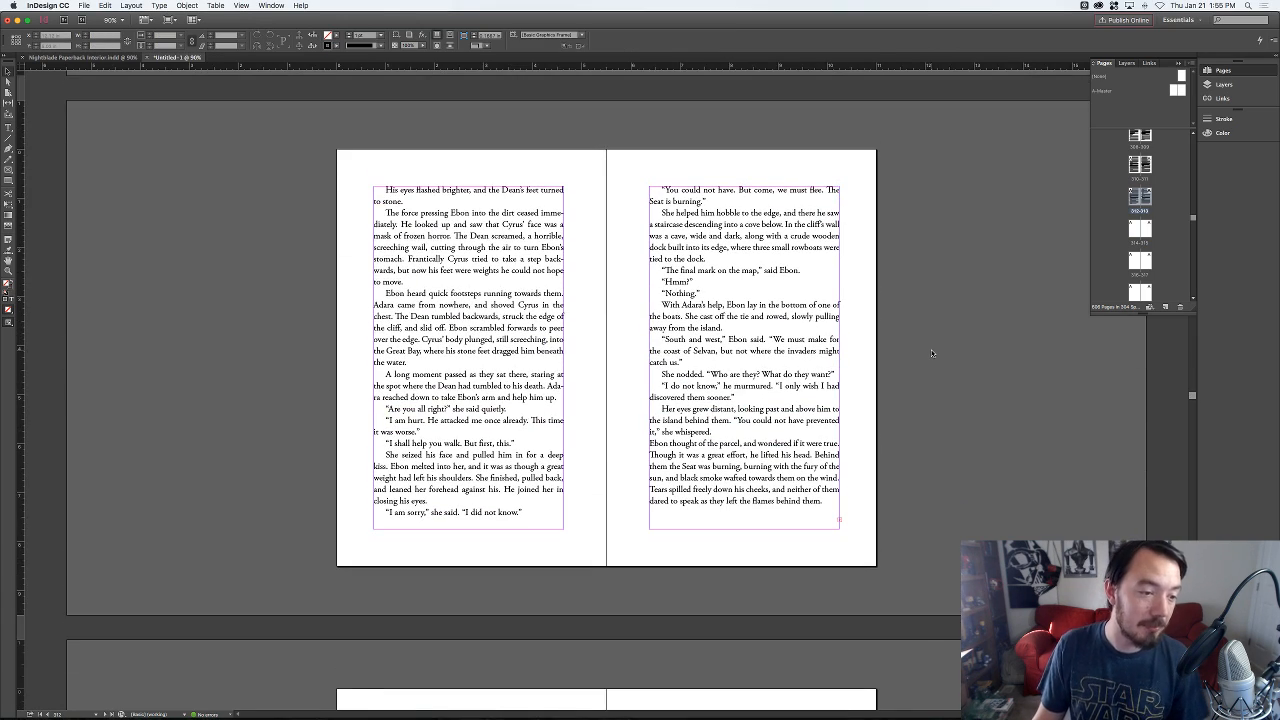
- Switch to Word, delete the three book cover images from the manuscript's back matter, and check the remaining pages through the epilogue
{"action": "key", "text": "super+Tab"}
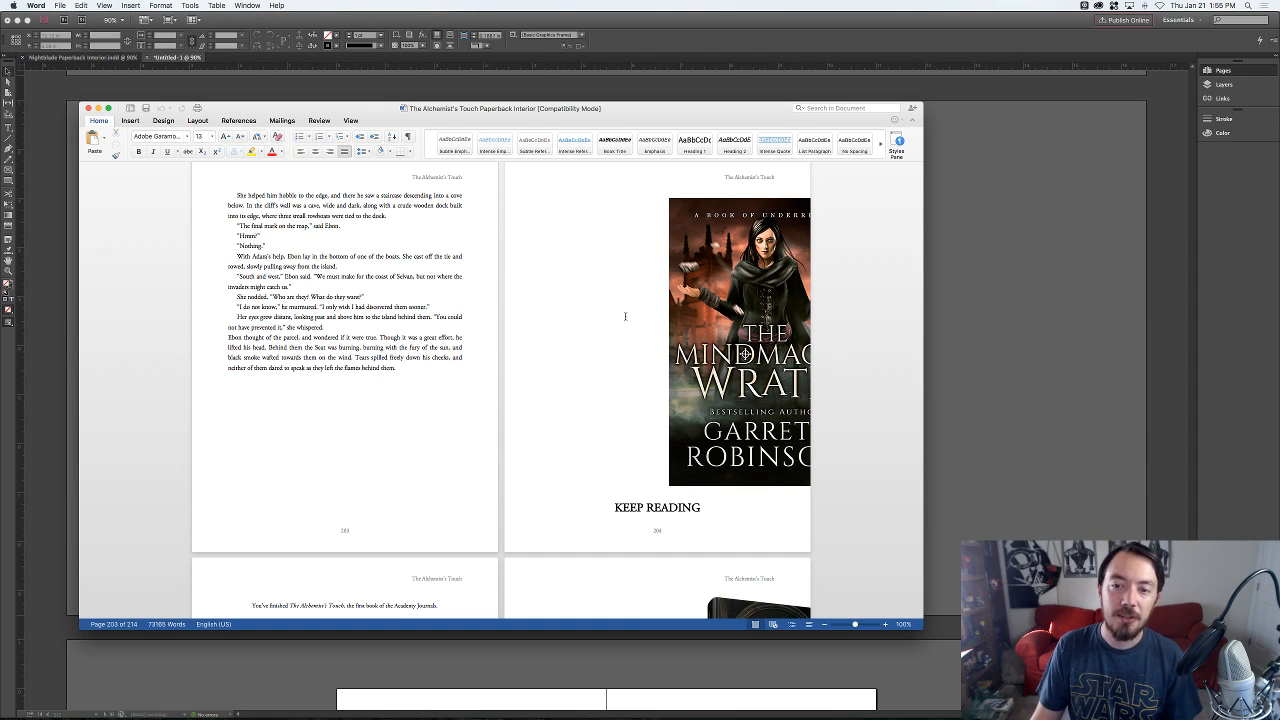
{"action": "left_click", "coordinate": [676, 320]}
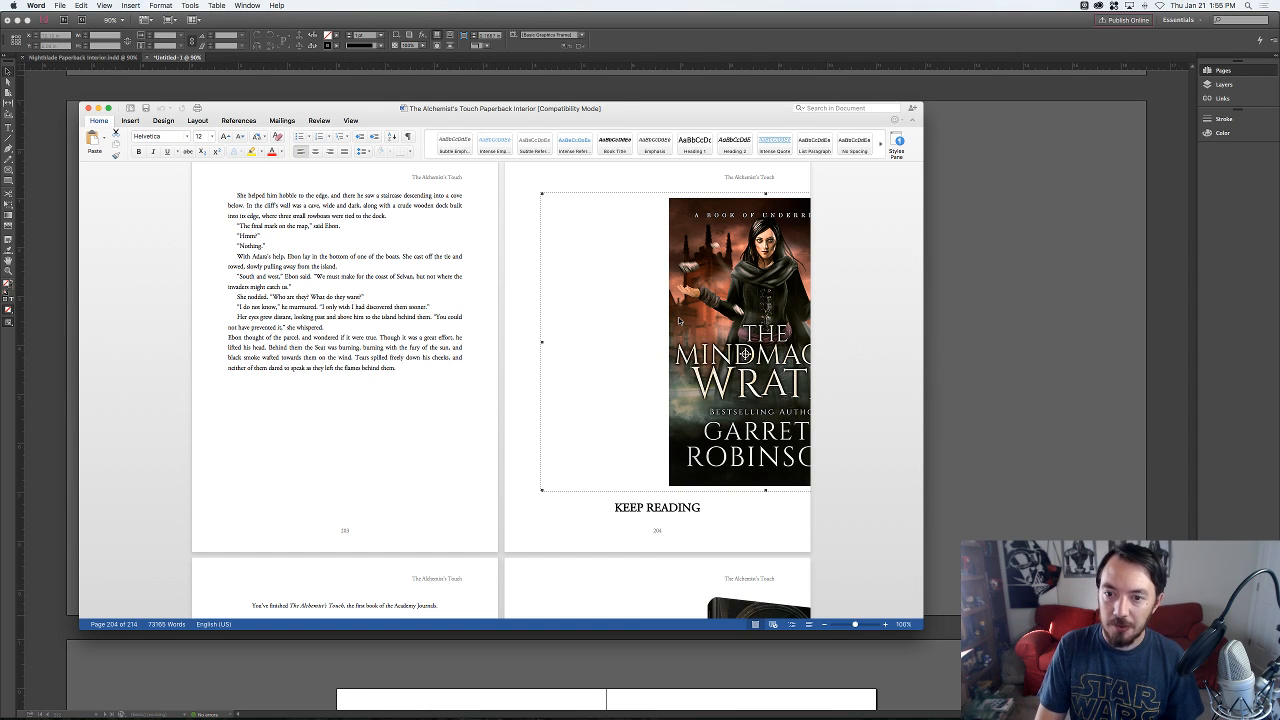
{"action": "key", "text": "Delete"}
{"action": "scroll", "coordinate": [634, 276], "scroll_direction": "down", "scroll_amount": 2}
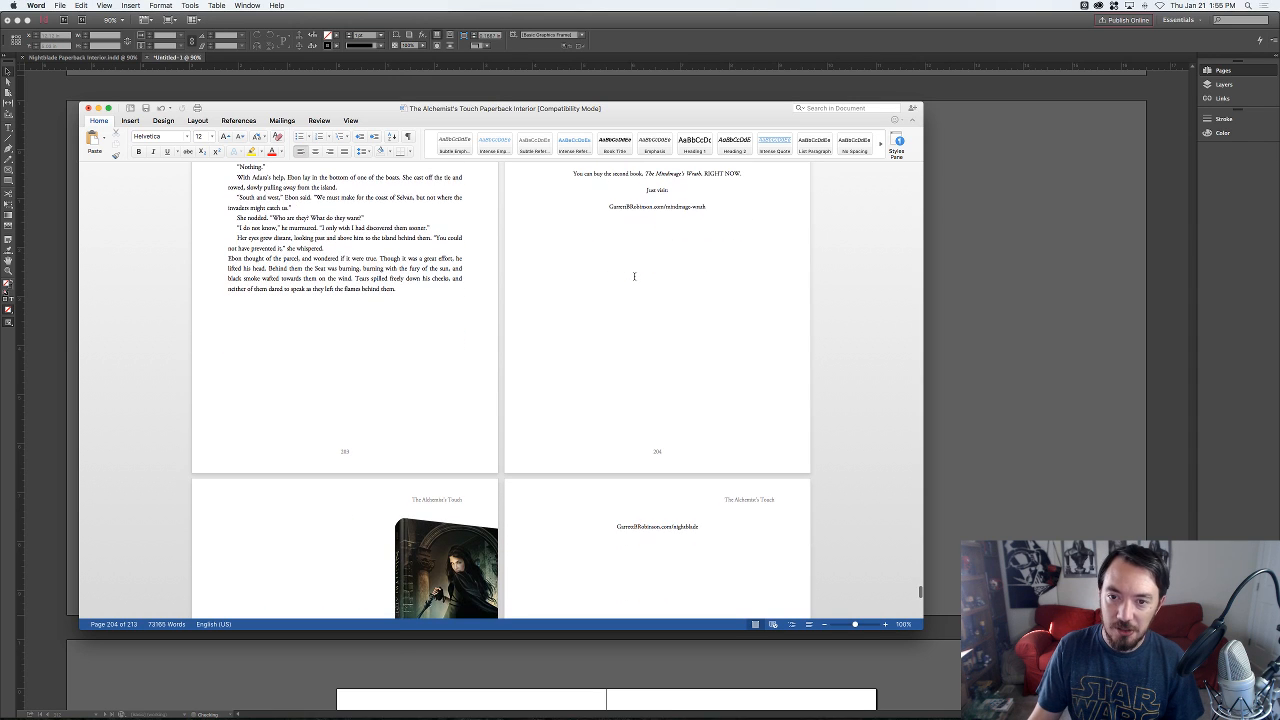
{"action": "left_click", "coordinate": [447, 549]}
{"action": "key", "text": "Delete"}
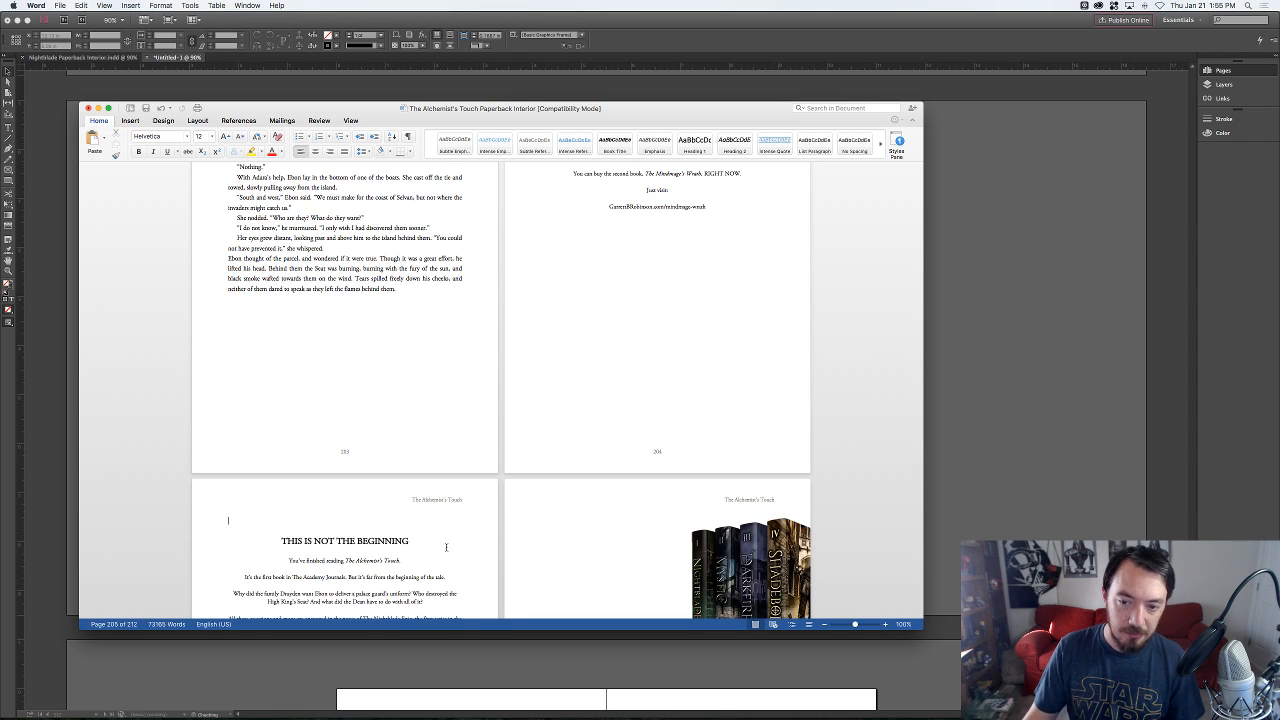
{"action": "scroll", "coordinate": [733, 495], "scroll_direction": "down", "scroll_amount": 2}
{"action": "left_click", "coordinate": [733, 495]}
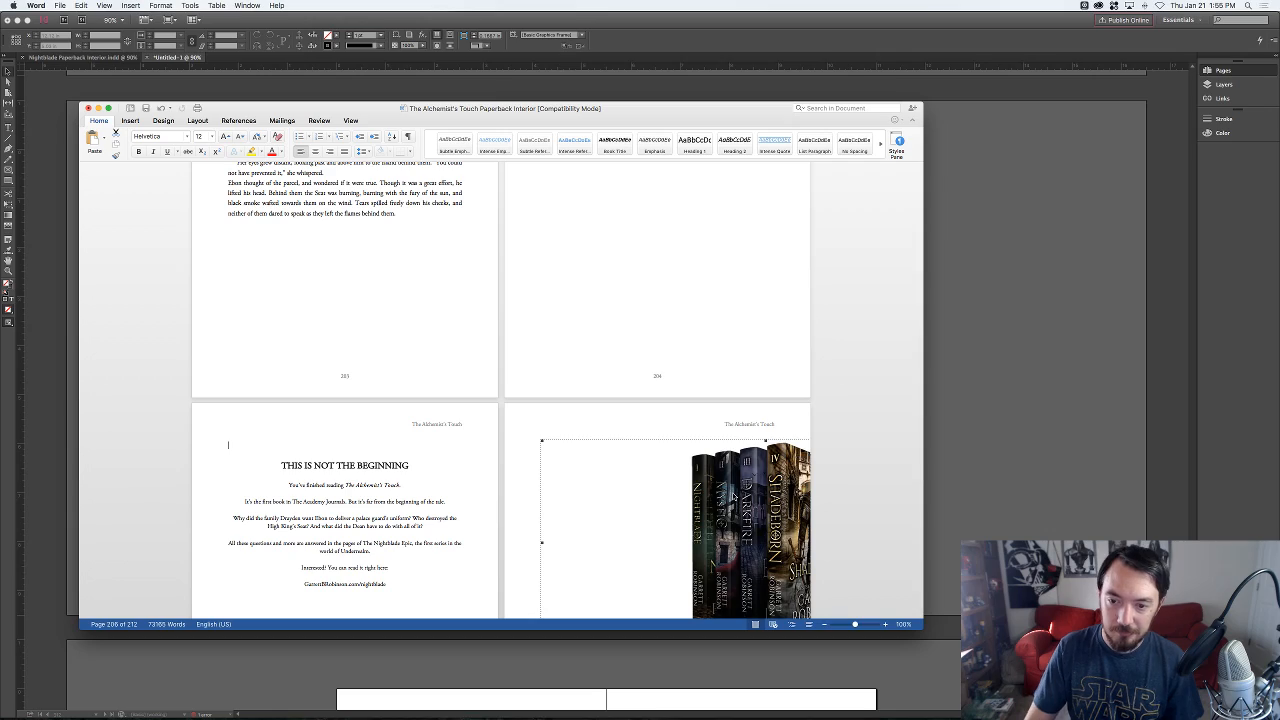
{"action": "key", "text": "Delete"}
{"action": "scroll", "coordinate": [689, 402], "scroll_direction": "down", "scroll_amount": 15}
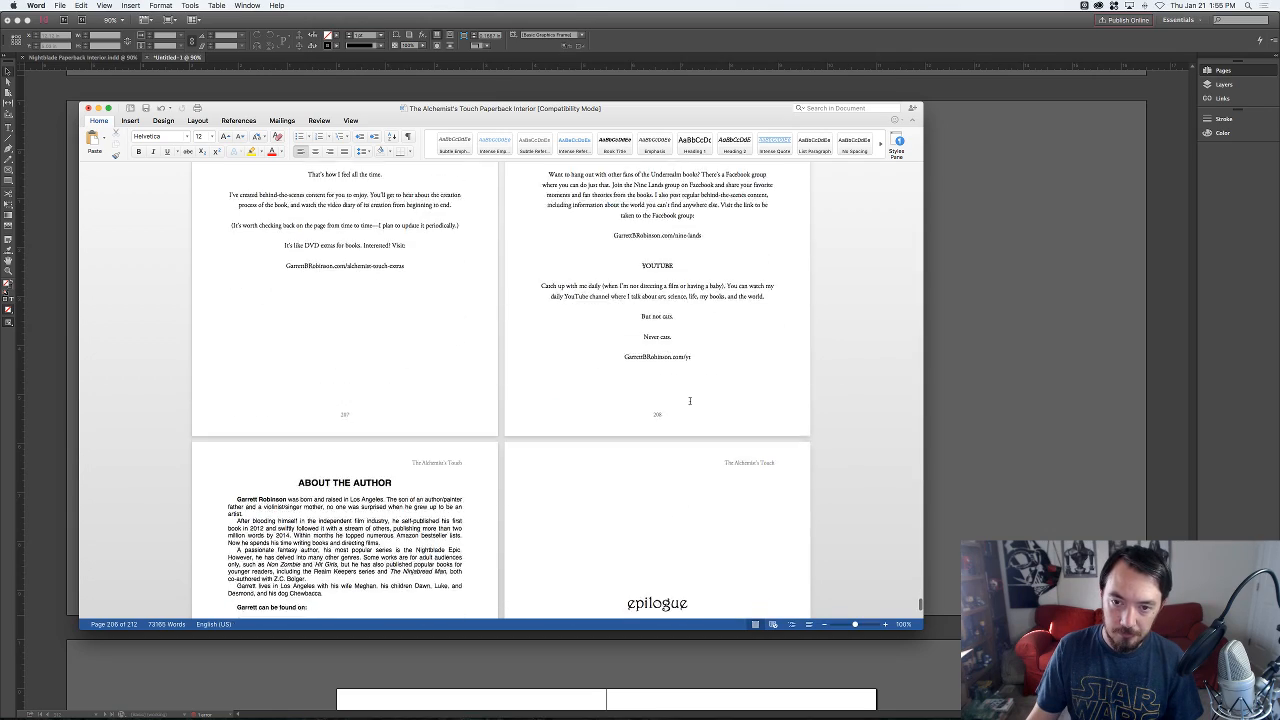
{"action": "scroll", "coordinate": [689, 401], "scroll_direction": "down", "scroll_amount": 10}
{"action": "scroll", "coordinate": [689, 401], "scroll_direction": "up", "scroll_amount": 5}
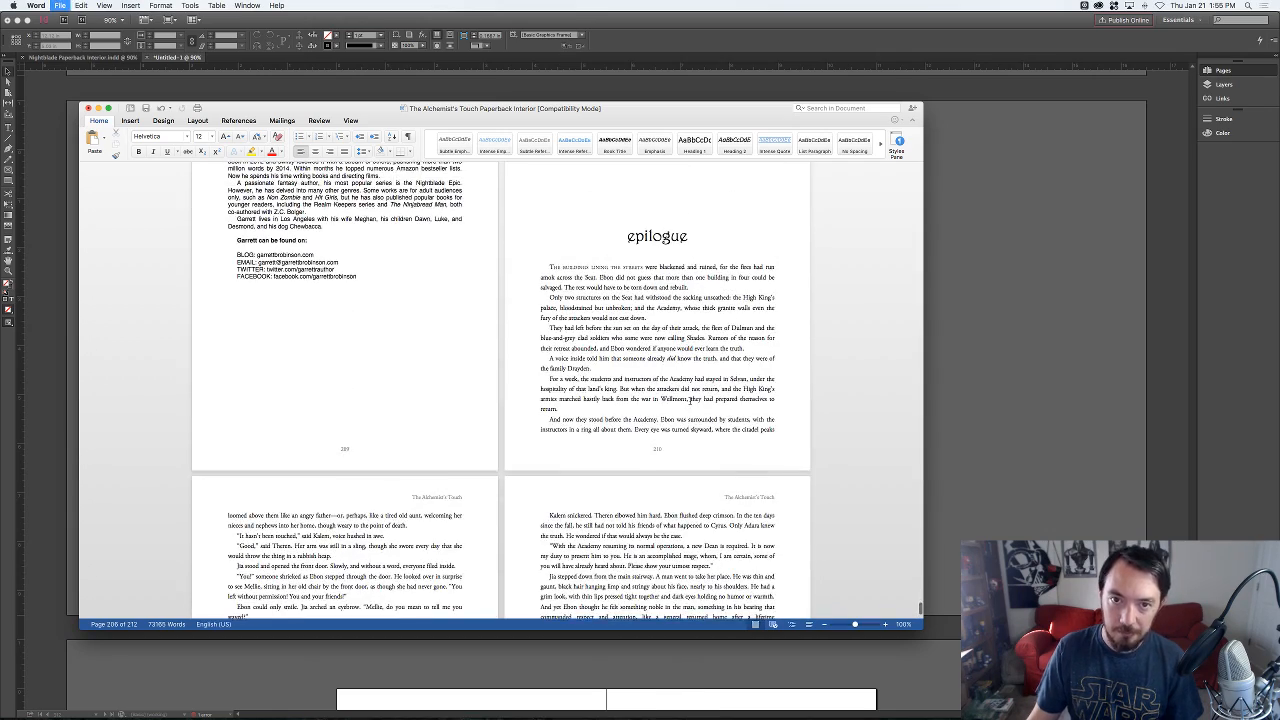
- Return to InDesign, load the overset text from the final text page, flow it onto the next blank spread, and check the surrounding pages
{"action": "key", "text": "super+Tab"}
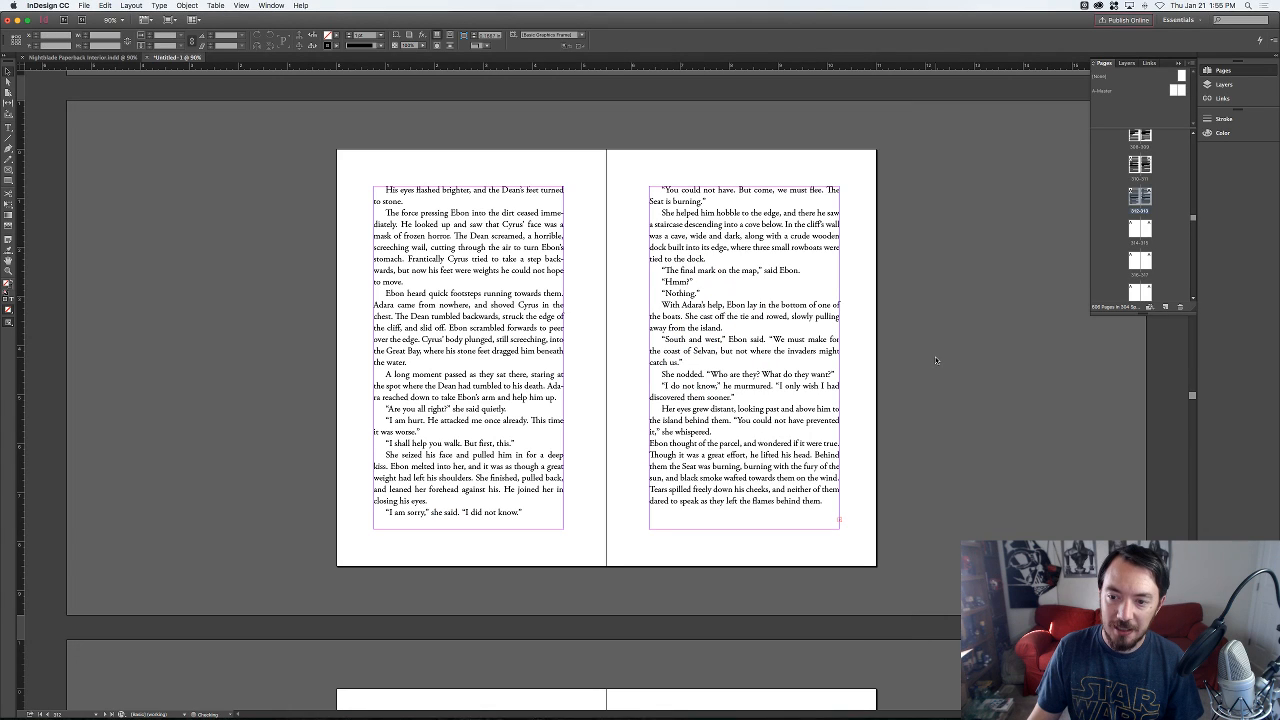
{"action": "double_click", "coordinate": [762, 460]}
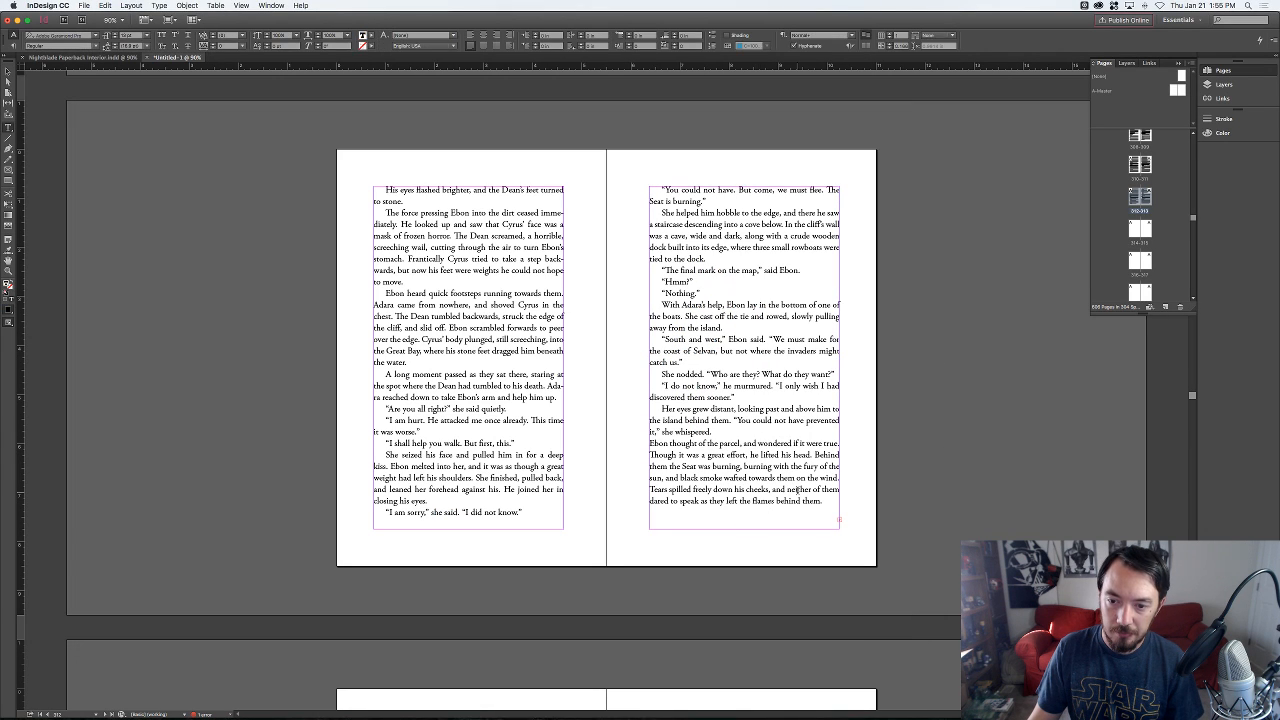
{"action": "key", "text": "Escape"}
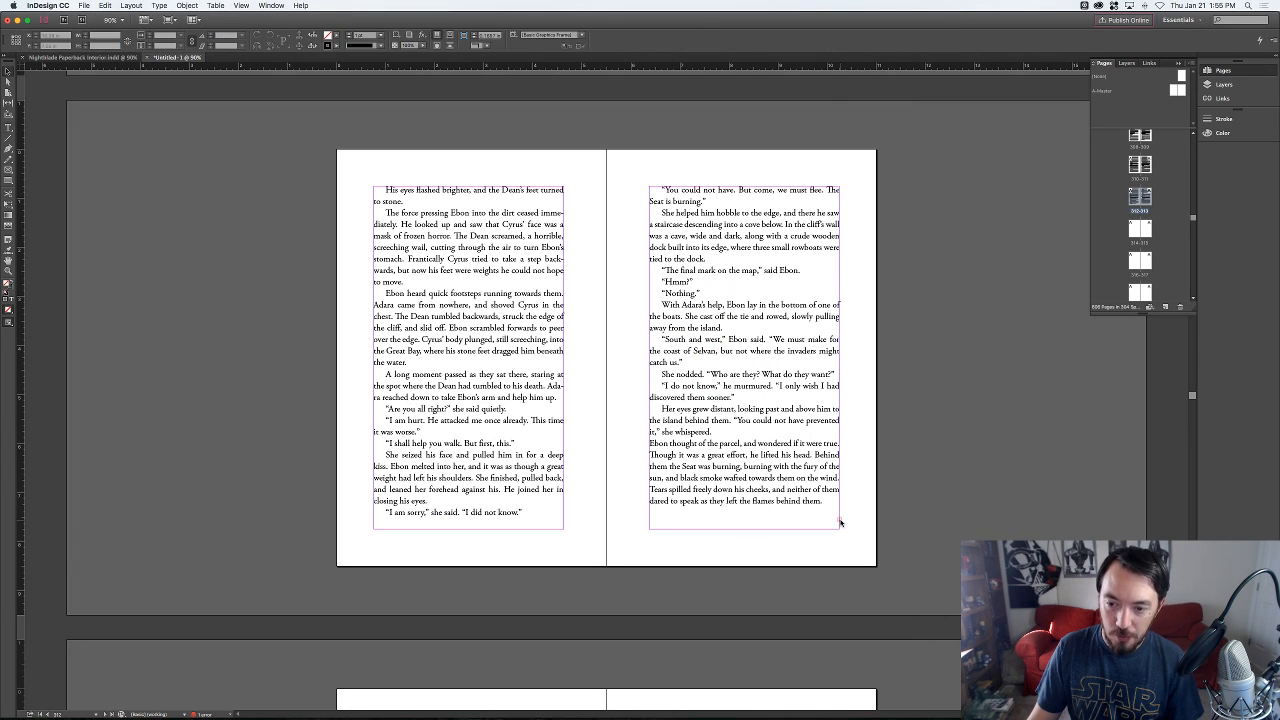
{"action": "left_click", "coordinate": [840, 524]}
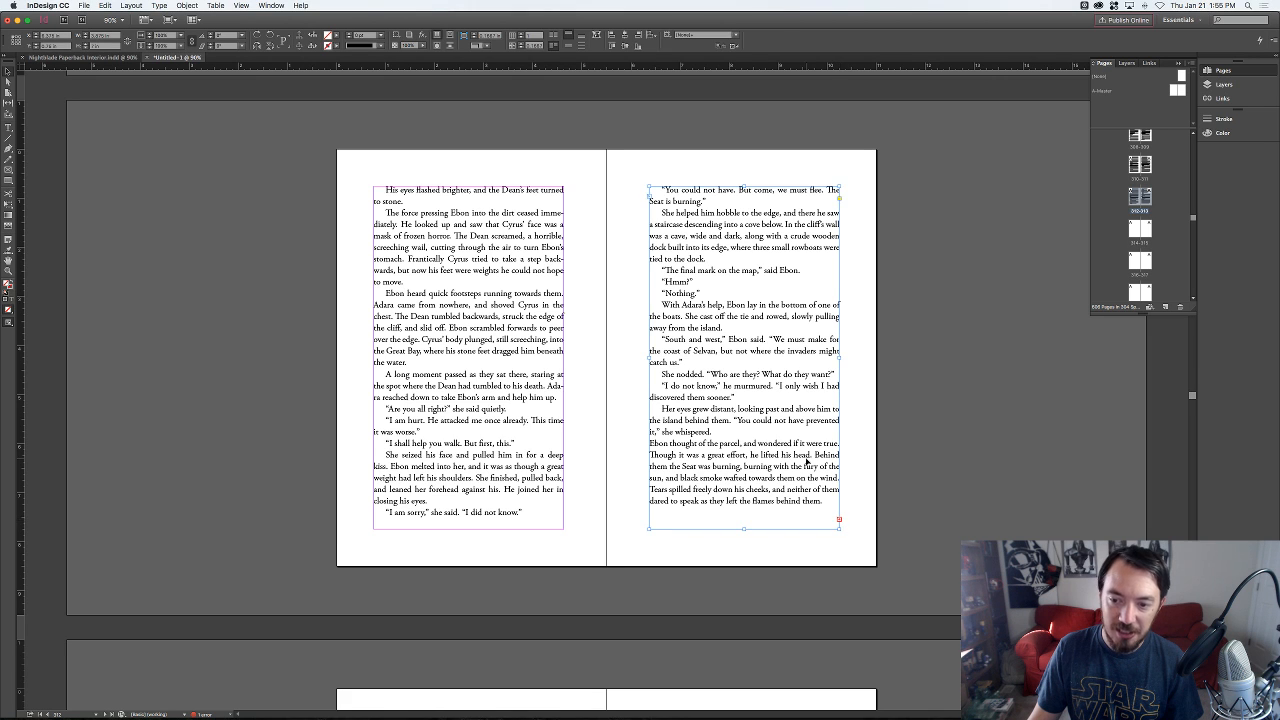
{"action": "scroll", "coordinate": [806, 461], "scroll_direction": "down", "scroll_amount": 5}
{"action": "left_click", "coordinate": [838, 251]}
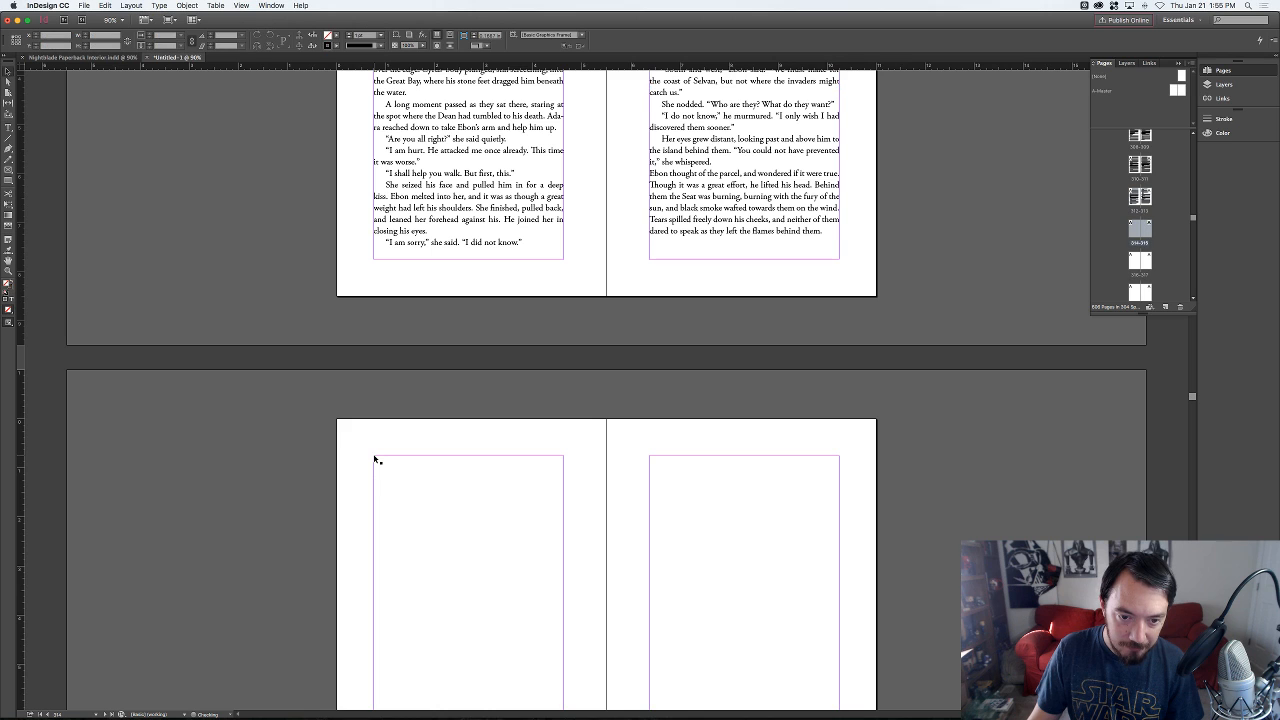
{"action": "scroll", "coordinate": [462, 425], "scroll_direction": "down", "scroll_amount": 5}
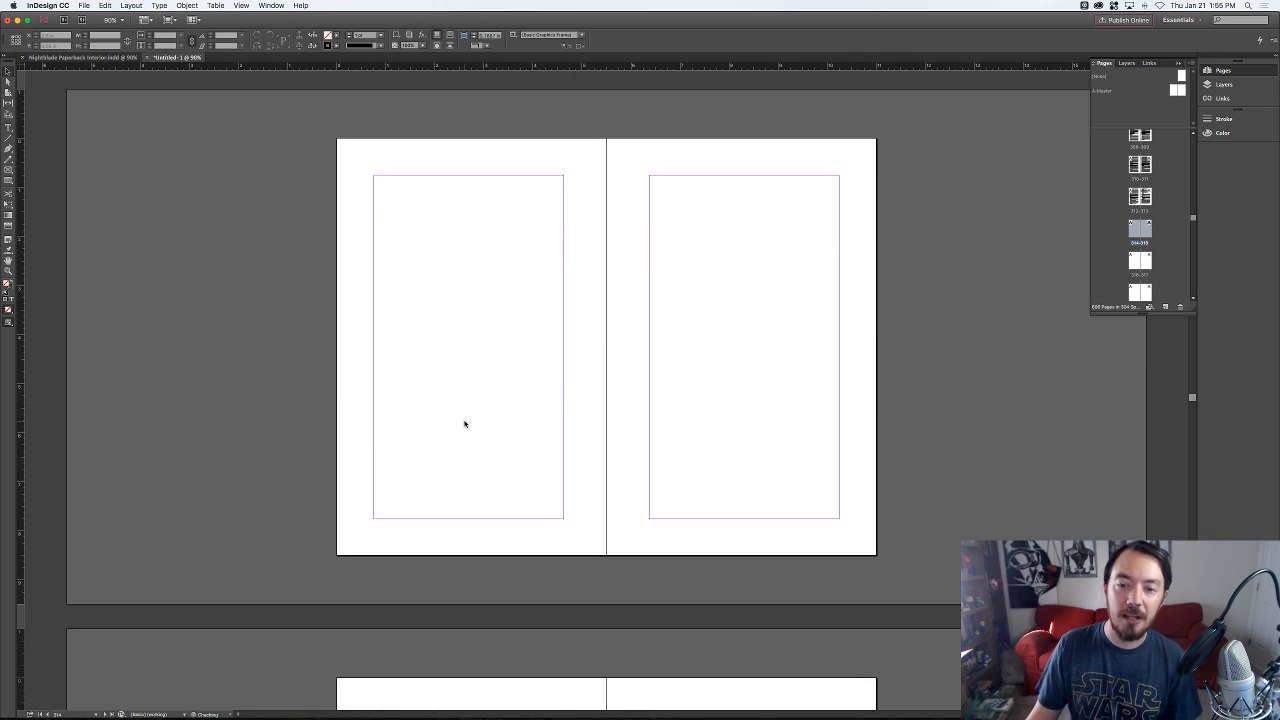
{"action": "left_click", "coordinate": [464, 424]}
{"action": "scroll", "coordinate": [464, 424], "scroll_direction": "down", "scroll_amount": 2}
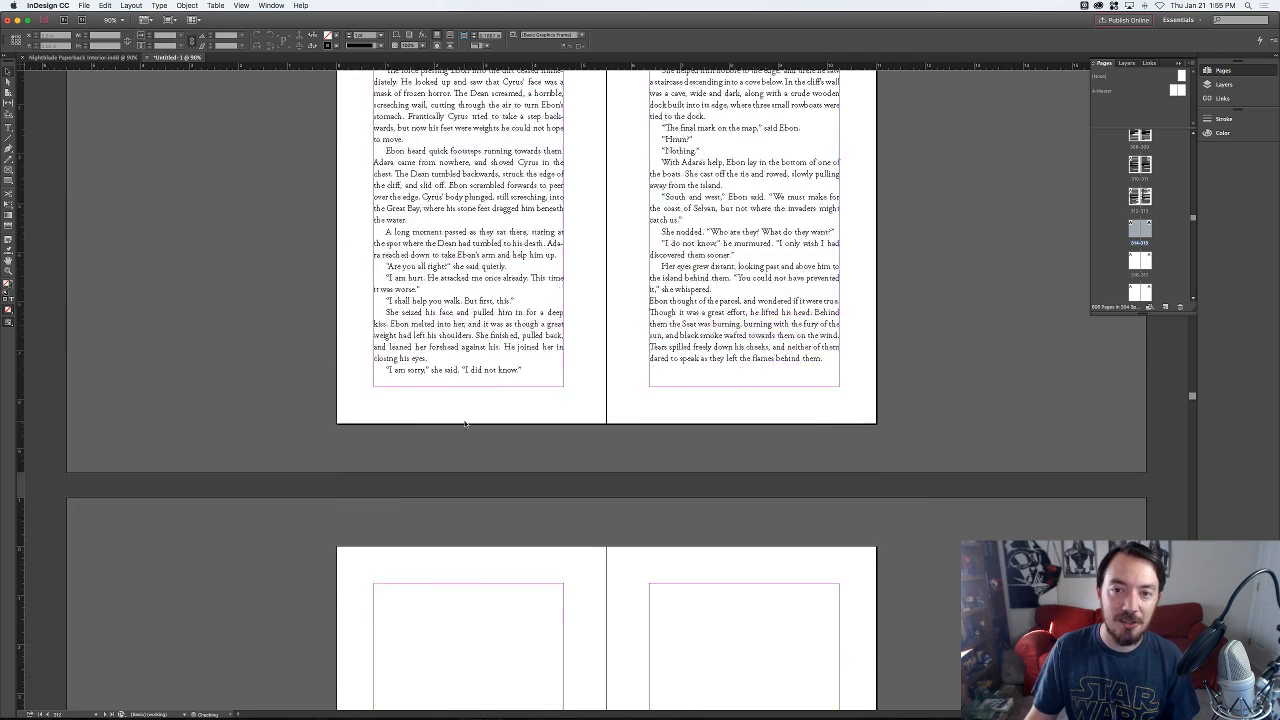